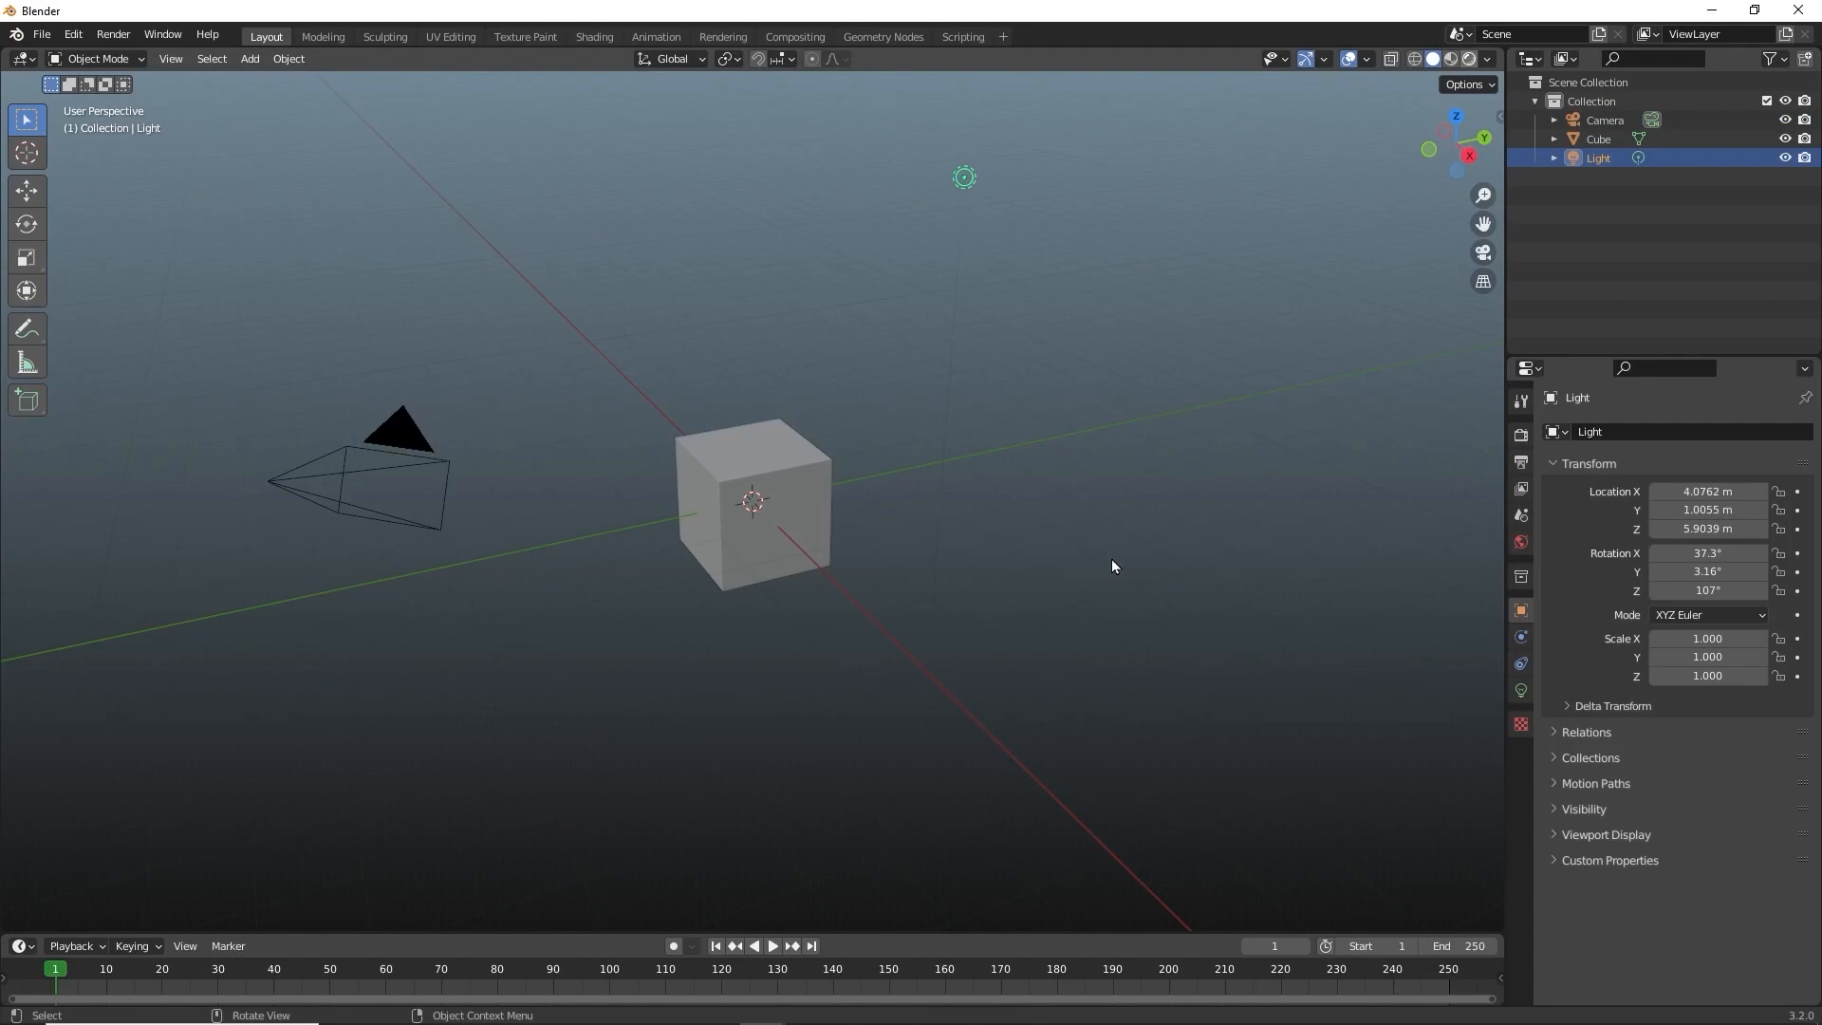
Display the viewport in rendered shading and set the render engine to Cycles with GPU Compute as the device.
left_click(1469, 58)
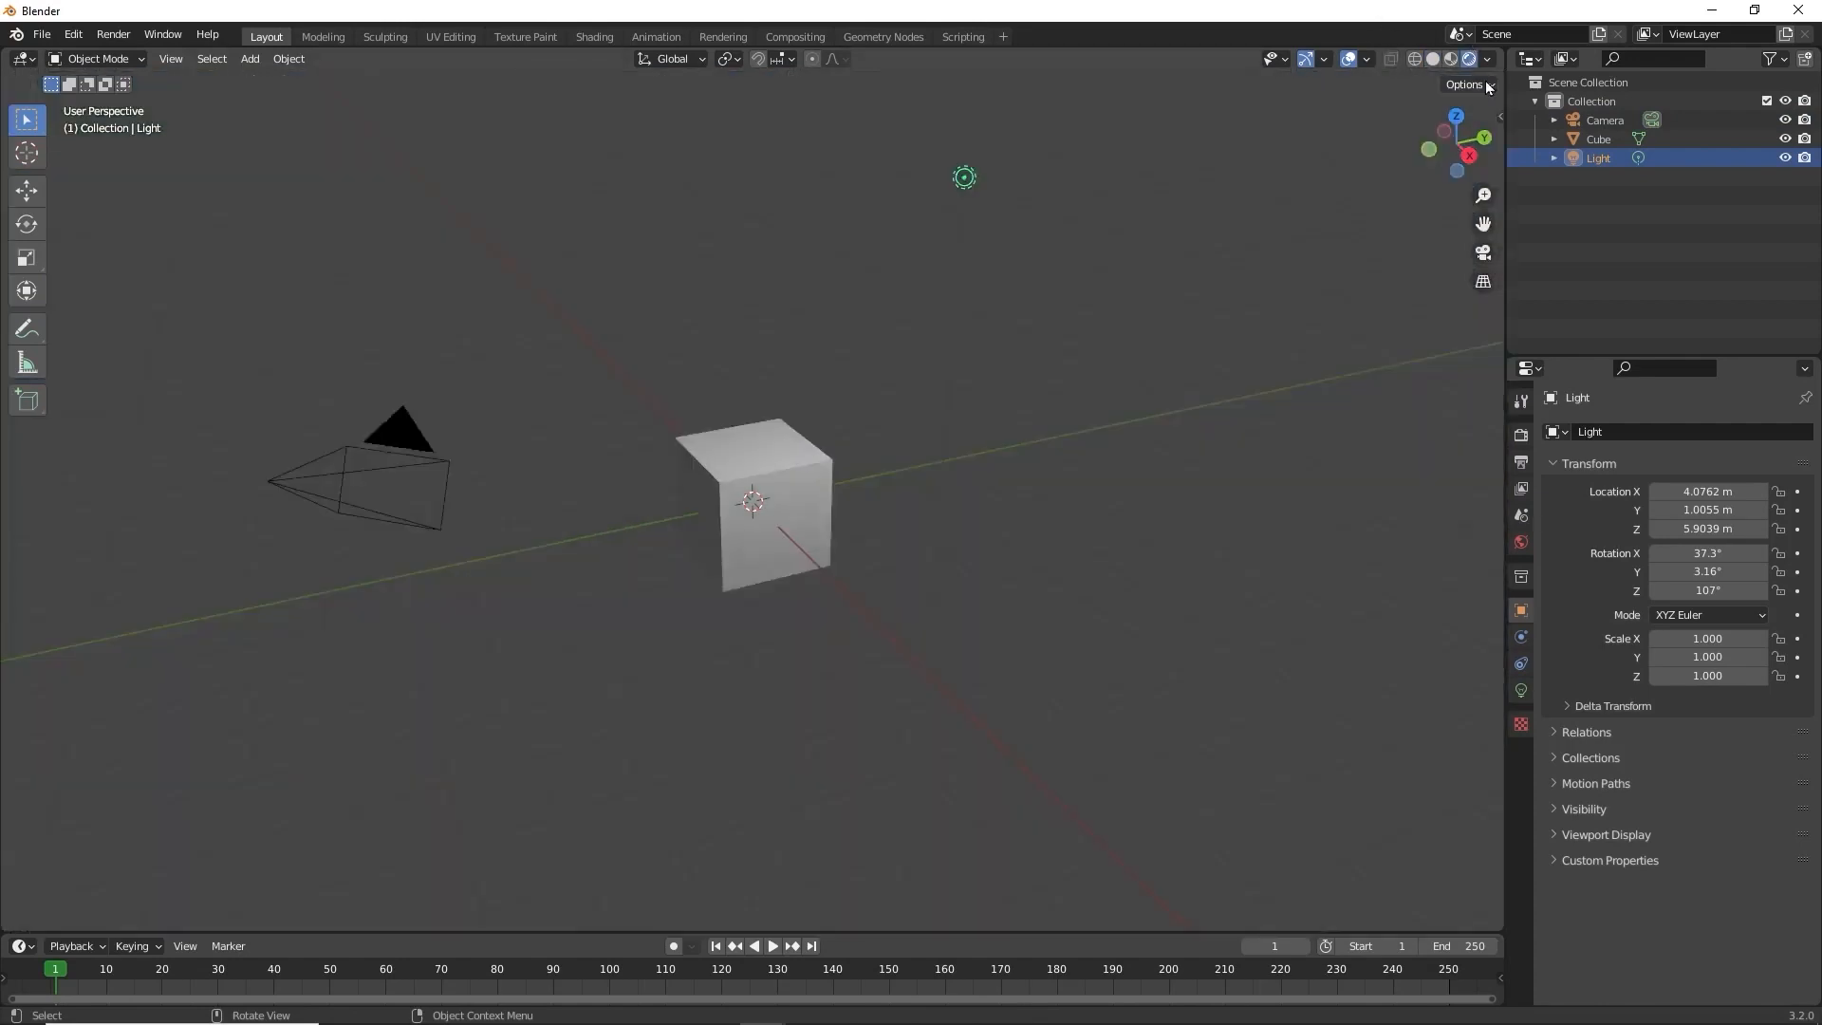
left_click(1521, 434)
left_click(1727, 431)
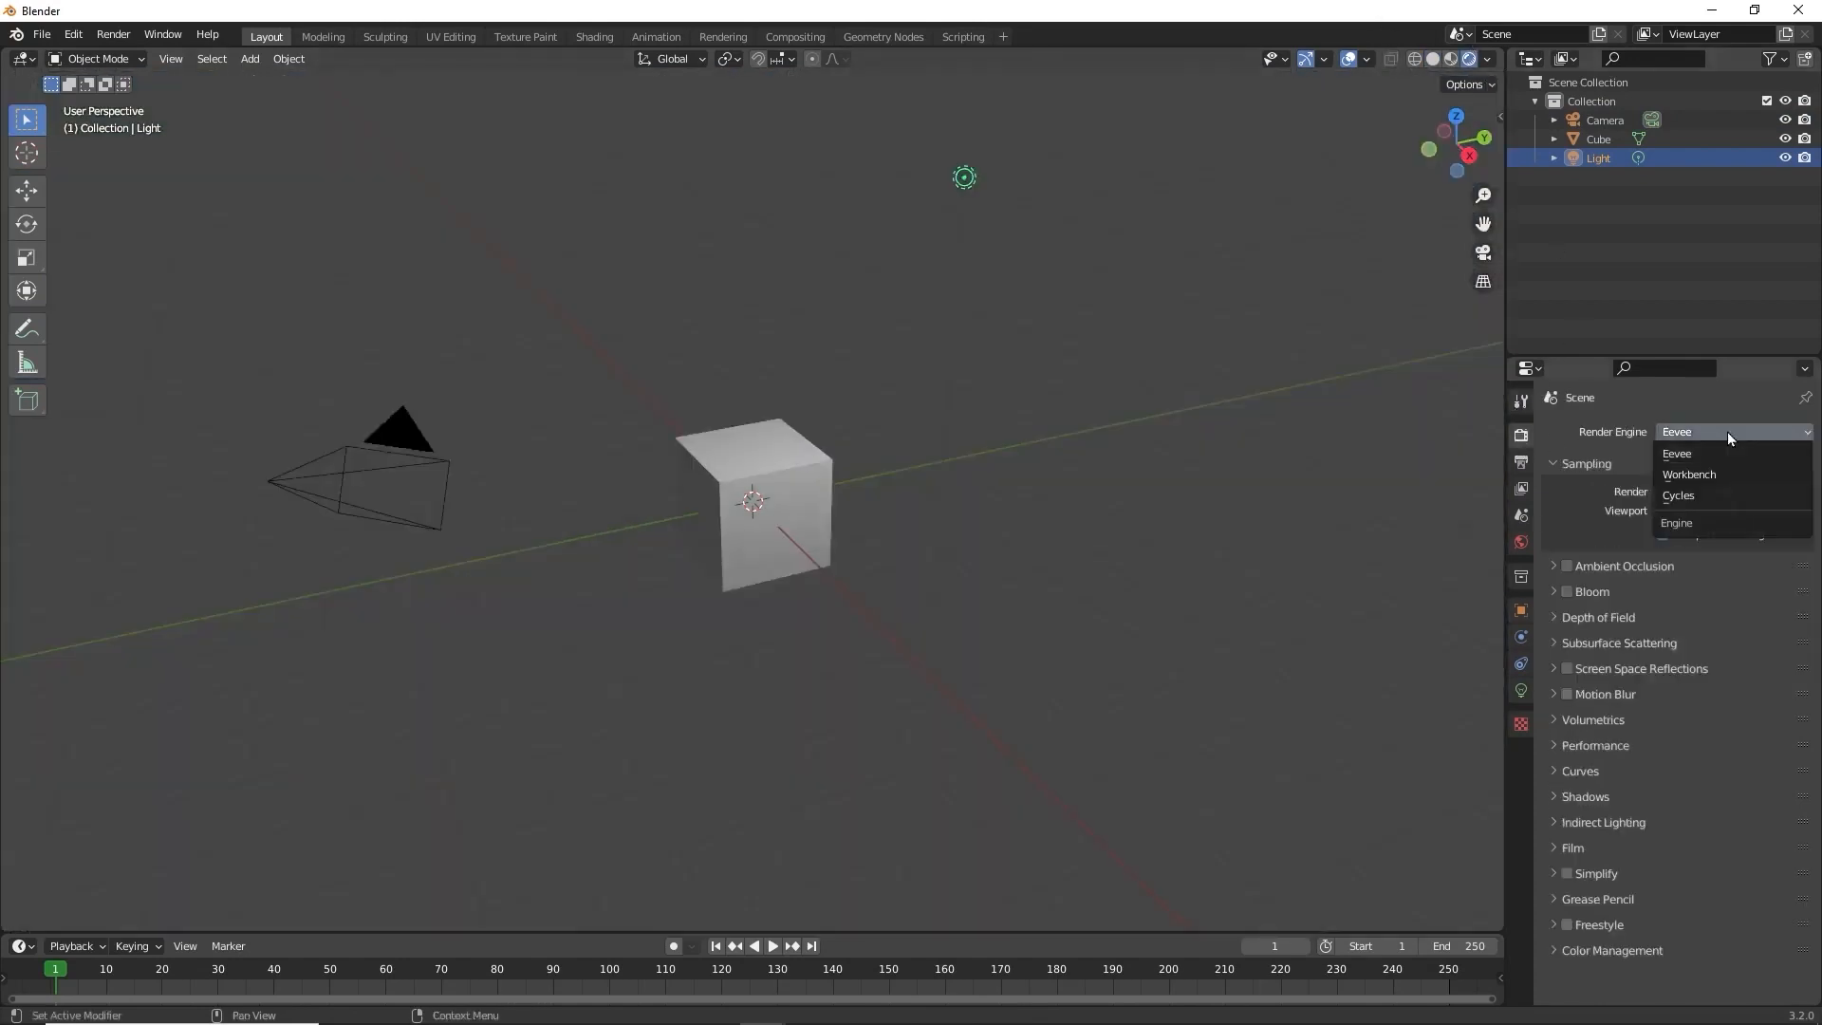
left_click(1722, 494)
left_click(1716, 478)
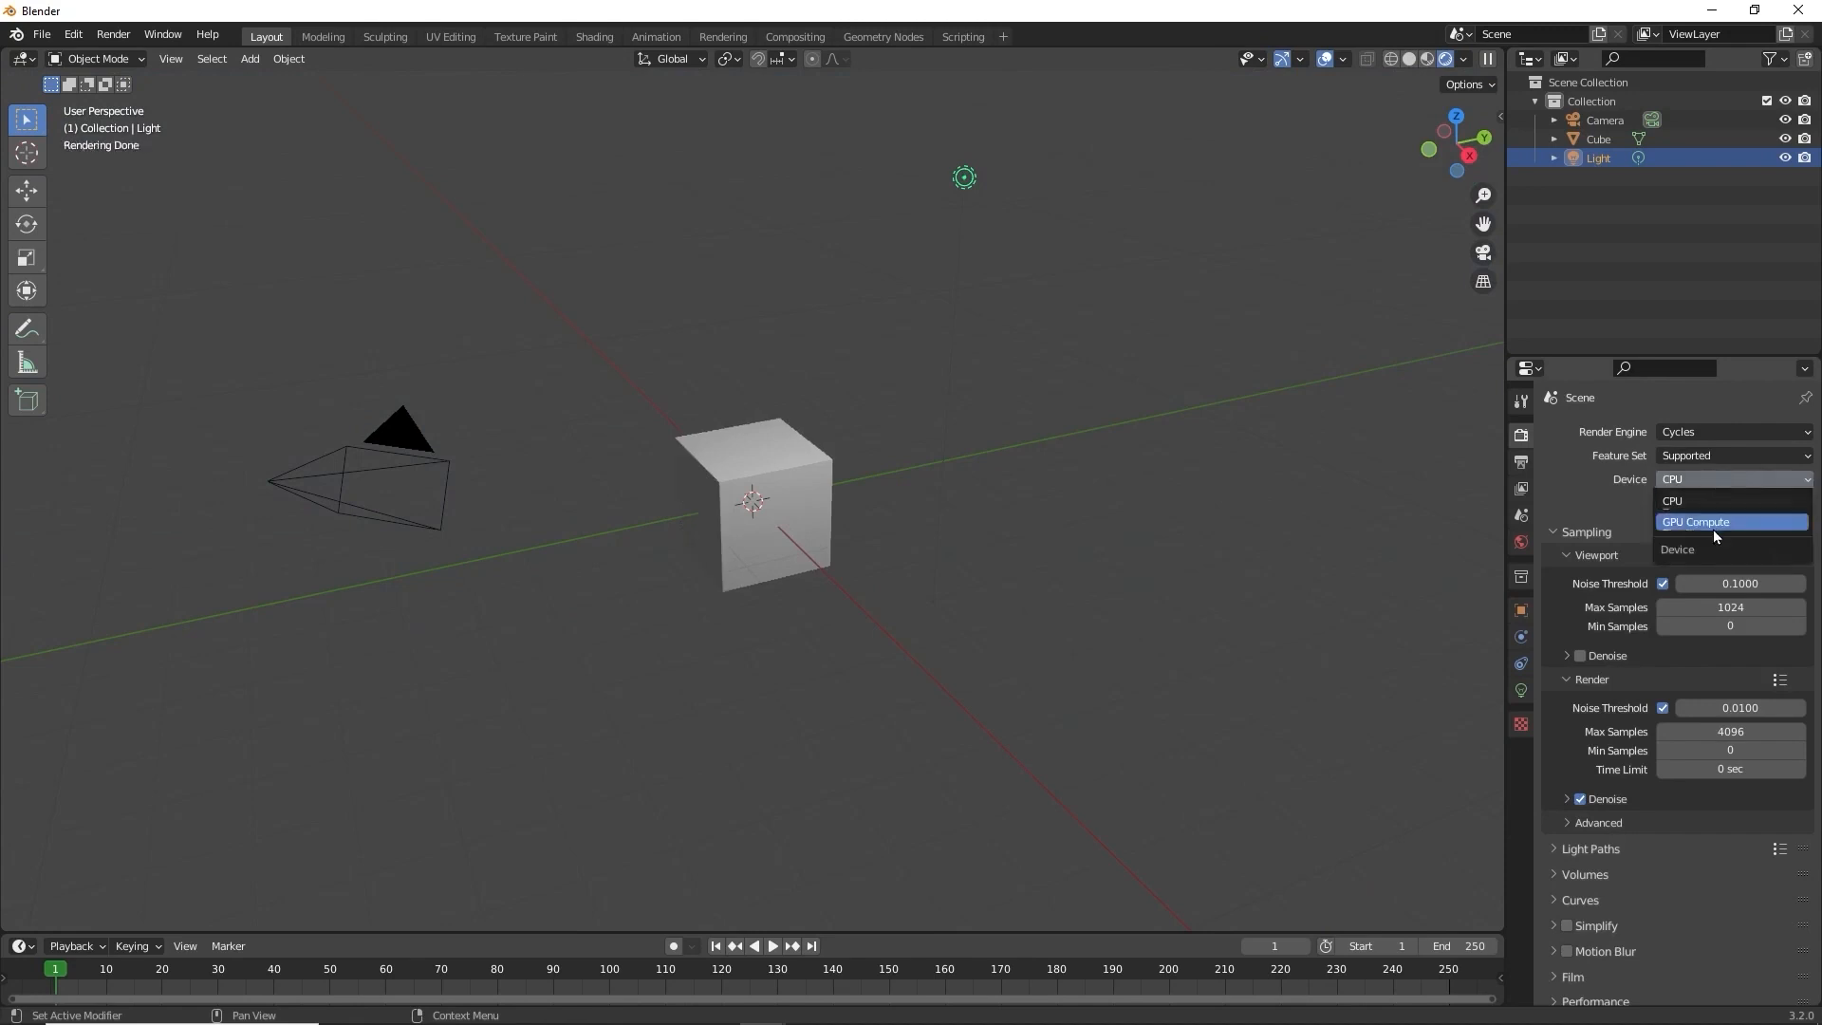
left_click(1716, 522)
Select the camera, look through it and render the current frame as a still image.
middle_click_drag(1207, 599, 883, 407)
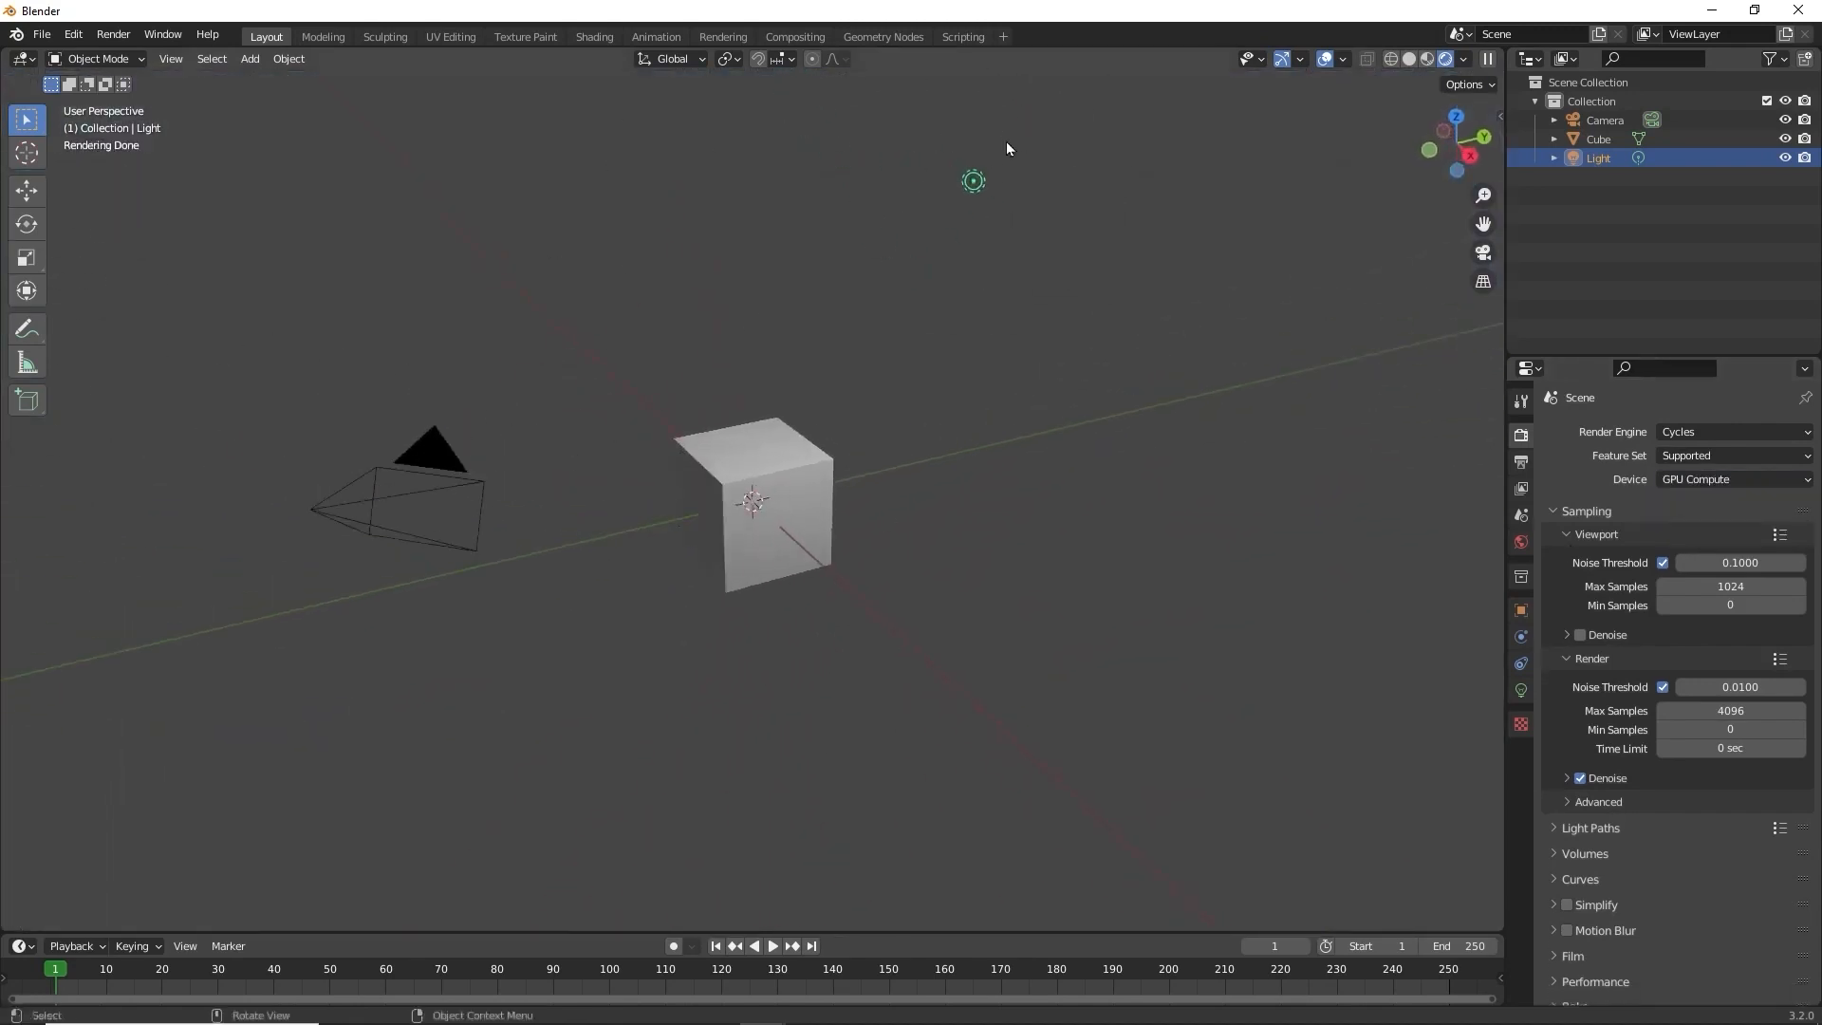
mouse_move(874, 699)
middle_mouse_down()
mouse_move(1049, 680)
mouse_move(882, 695)
mouse_move(855, 679)
middle_mouse_up()
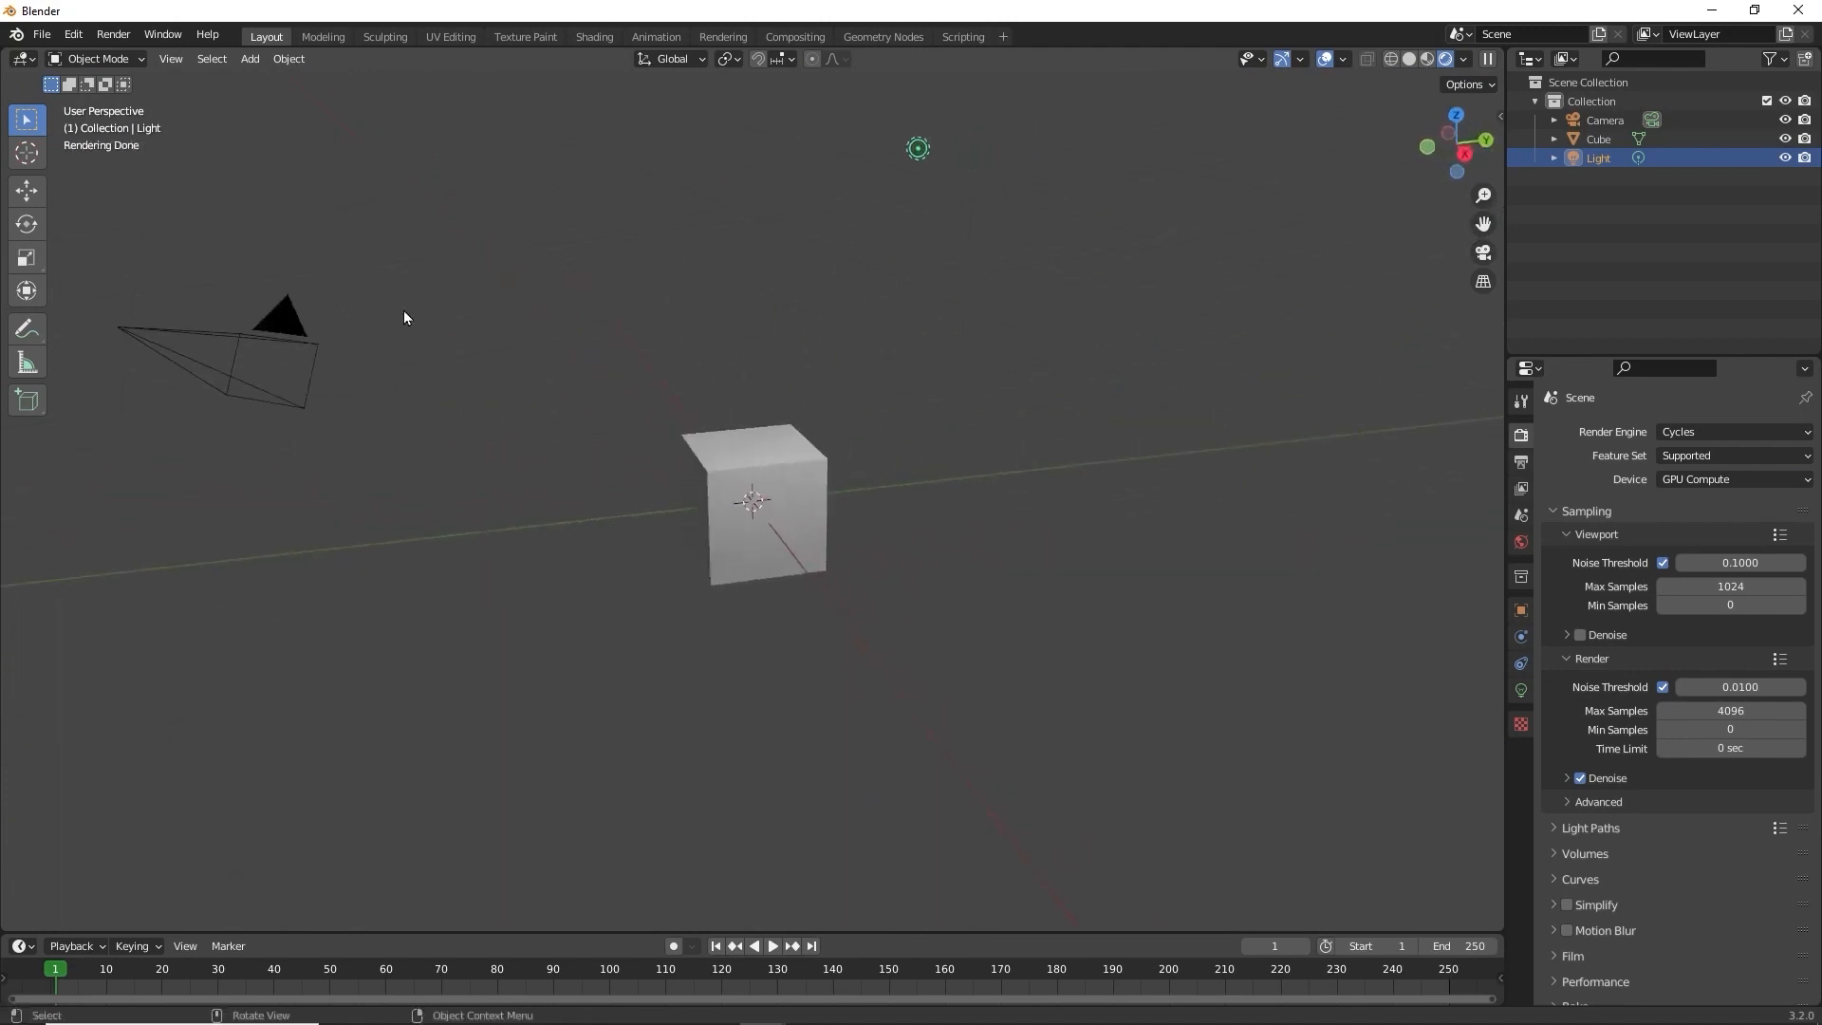
left_click(305, 338)
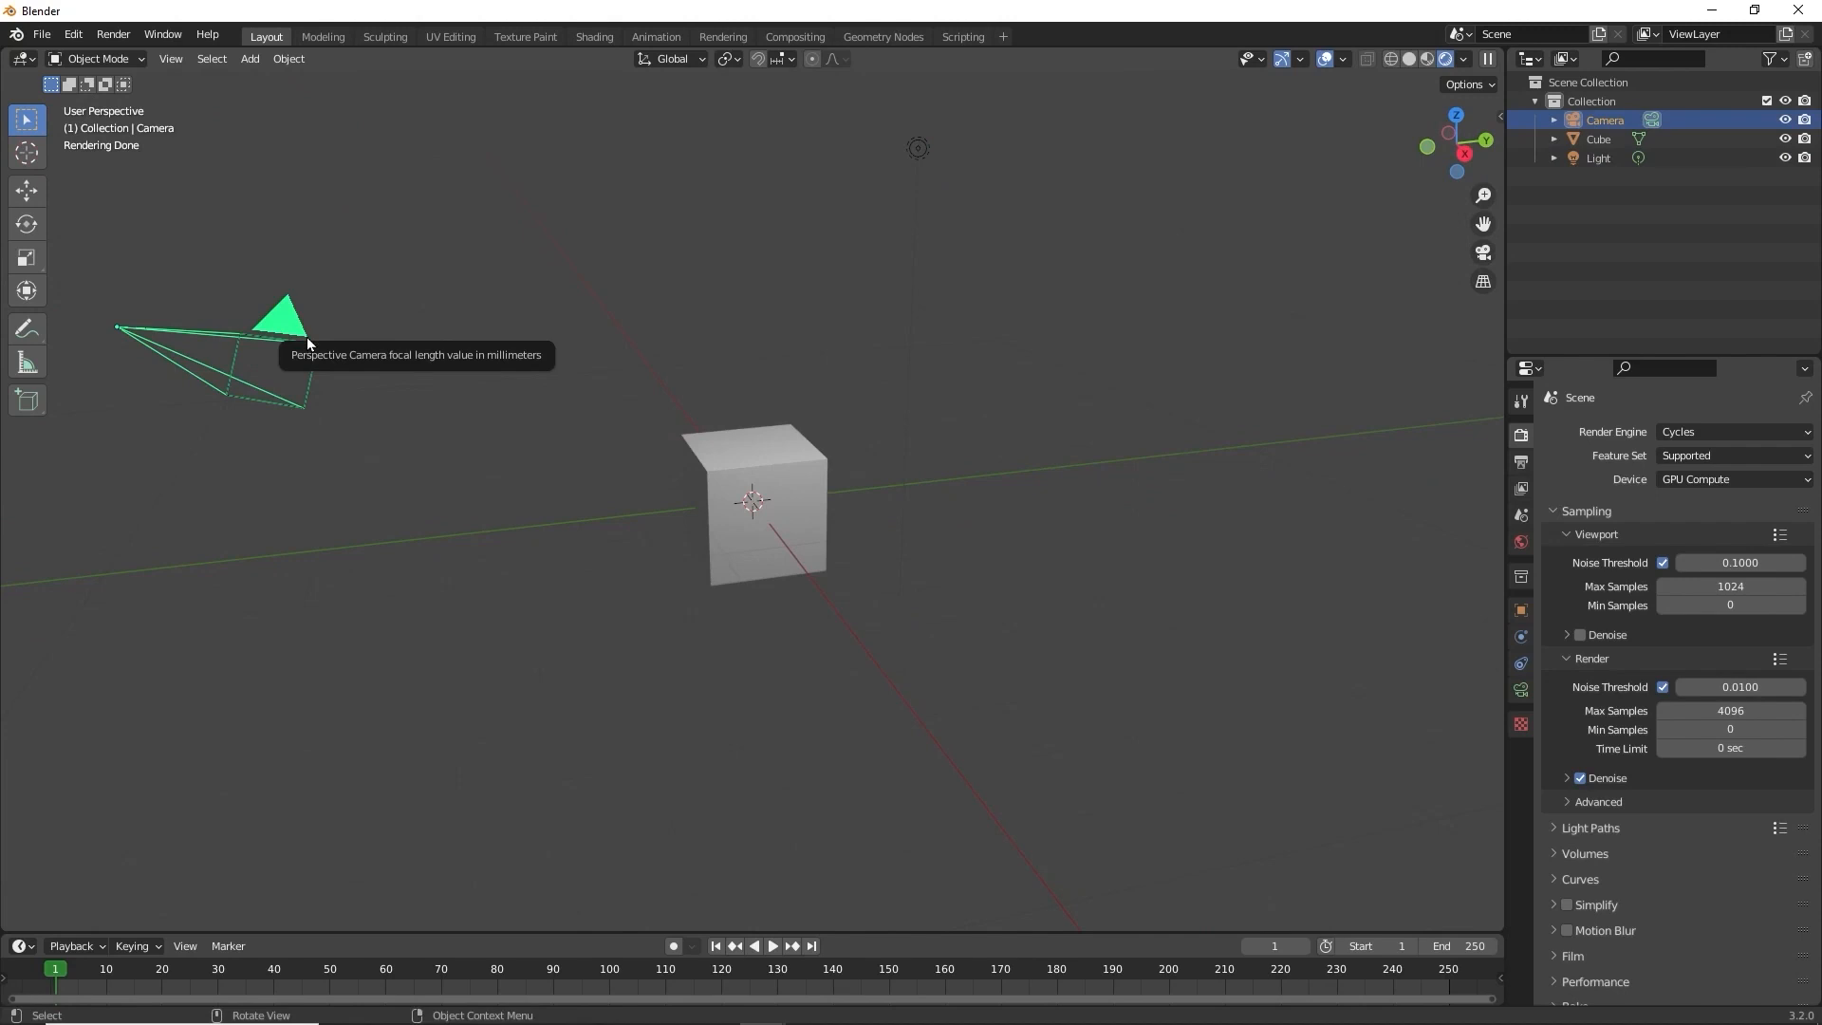
key("KP_0")
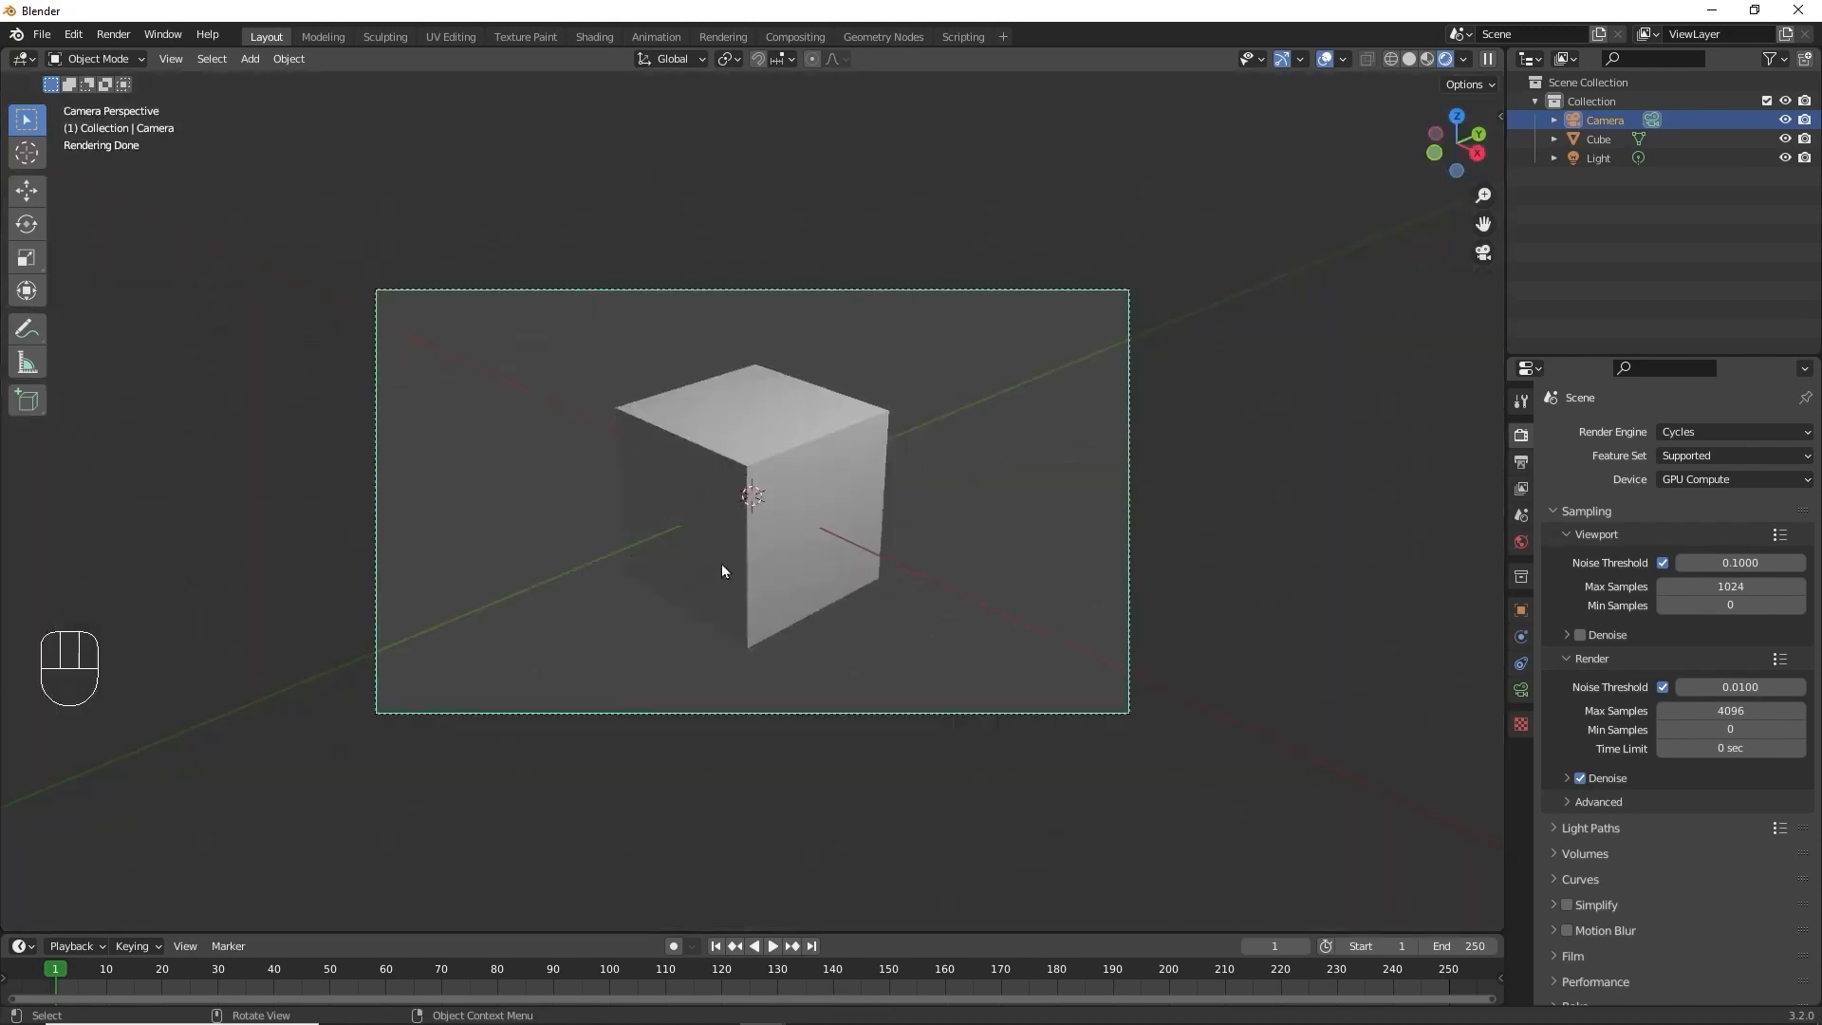
scroll(949, 680, "down", 4)
scroll(949, 670, "up", 4)
key("F12")
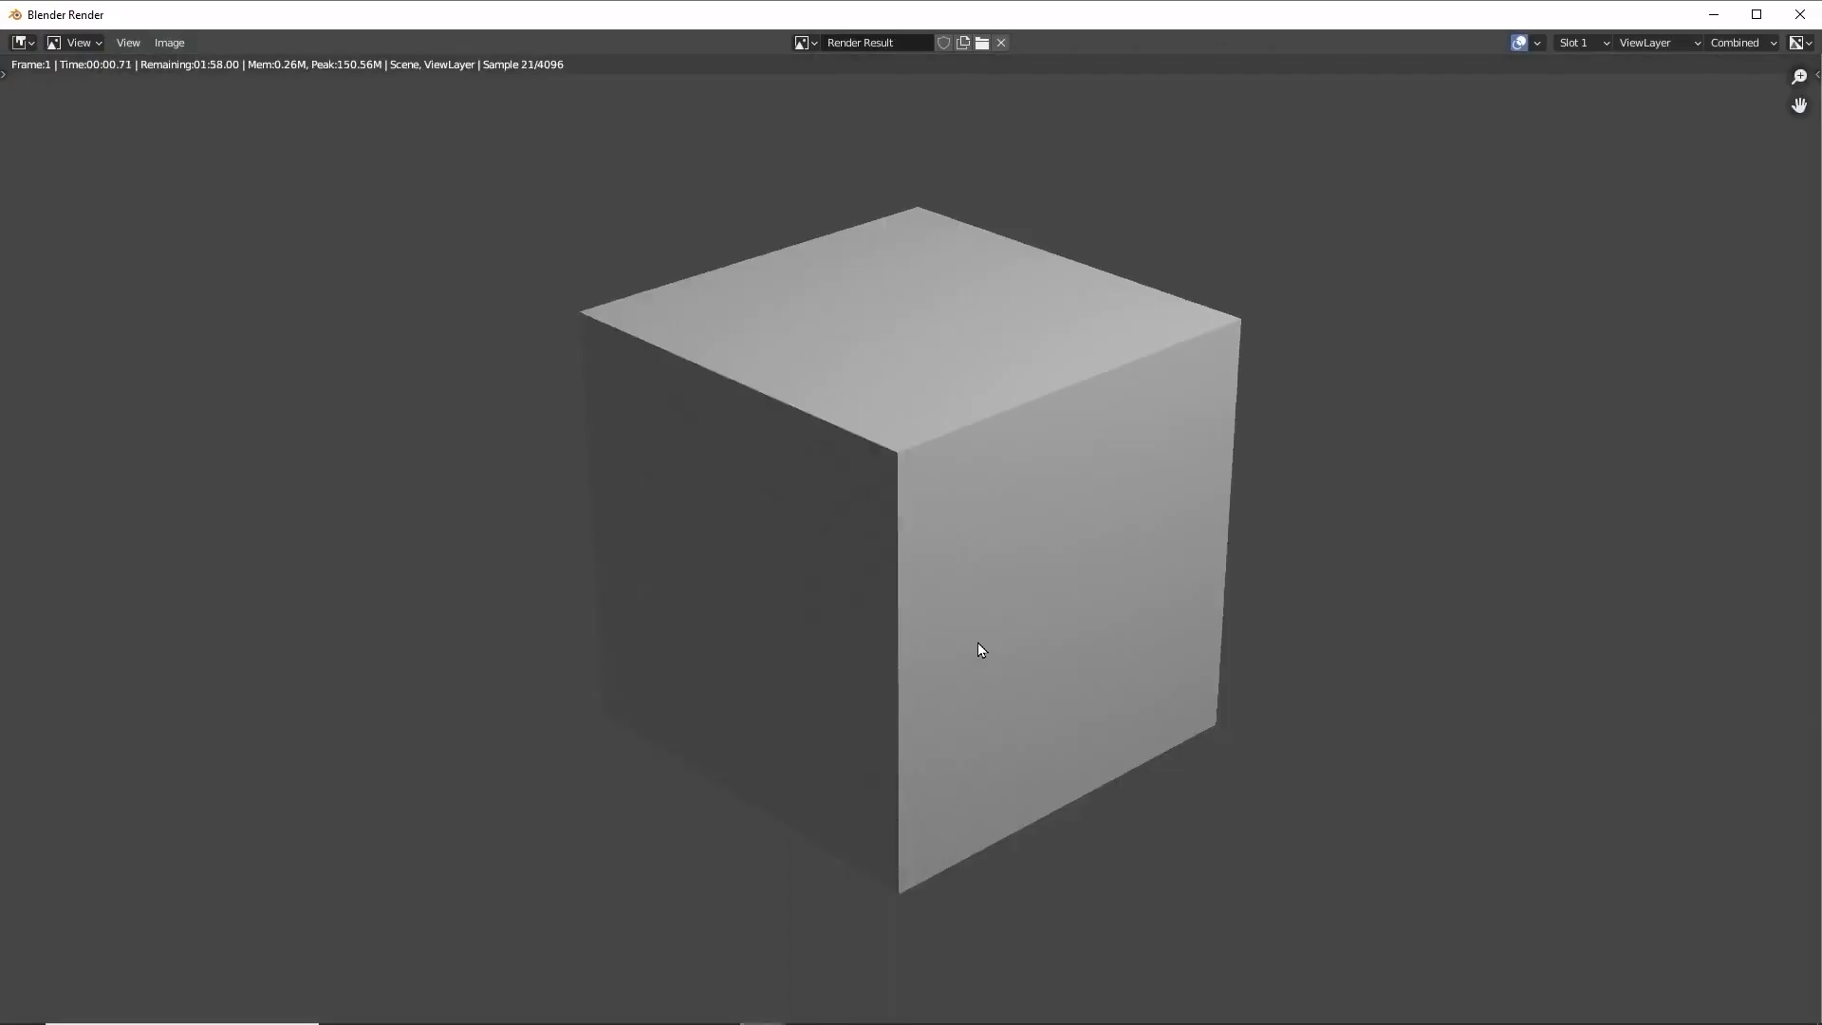
scroll(1159, 419, "down", 3)
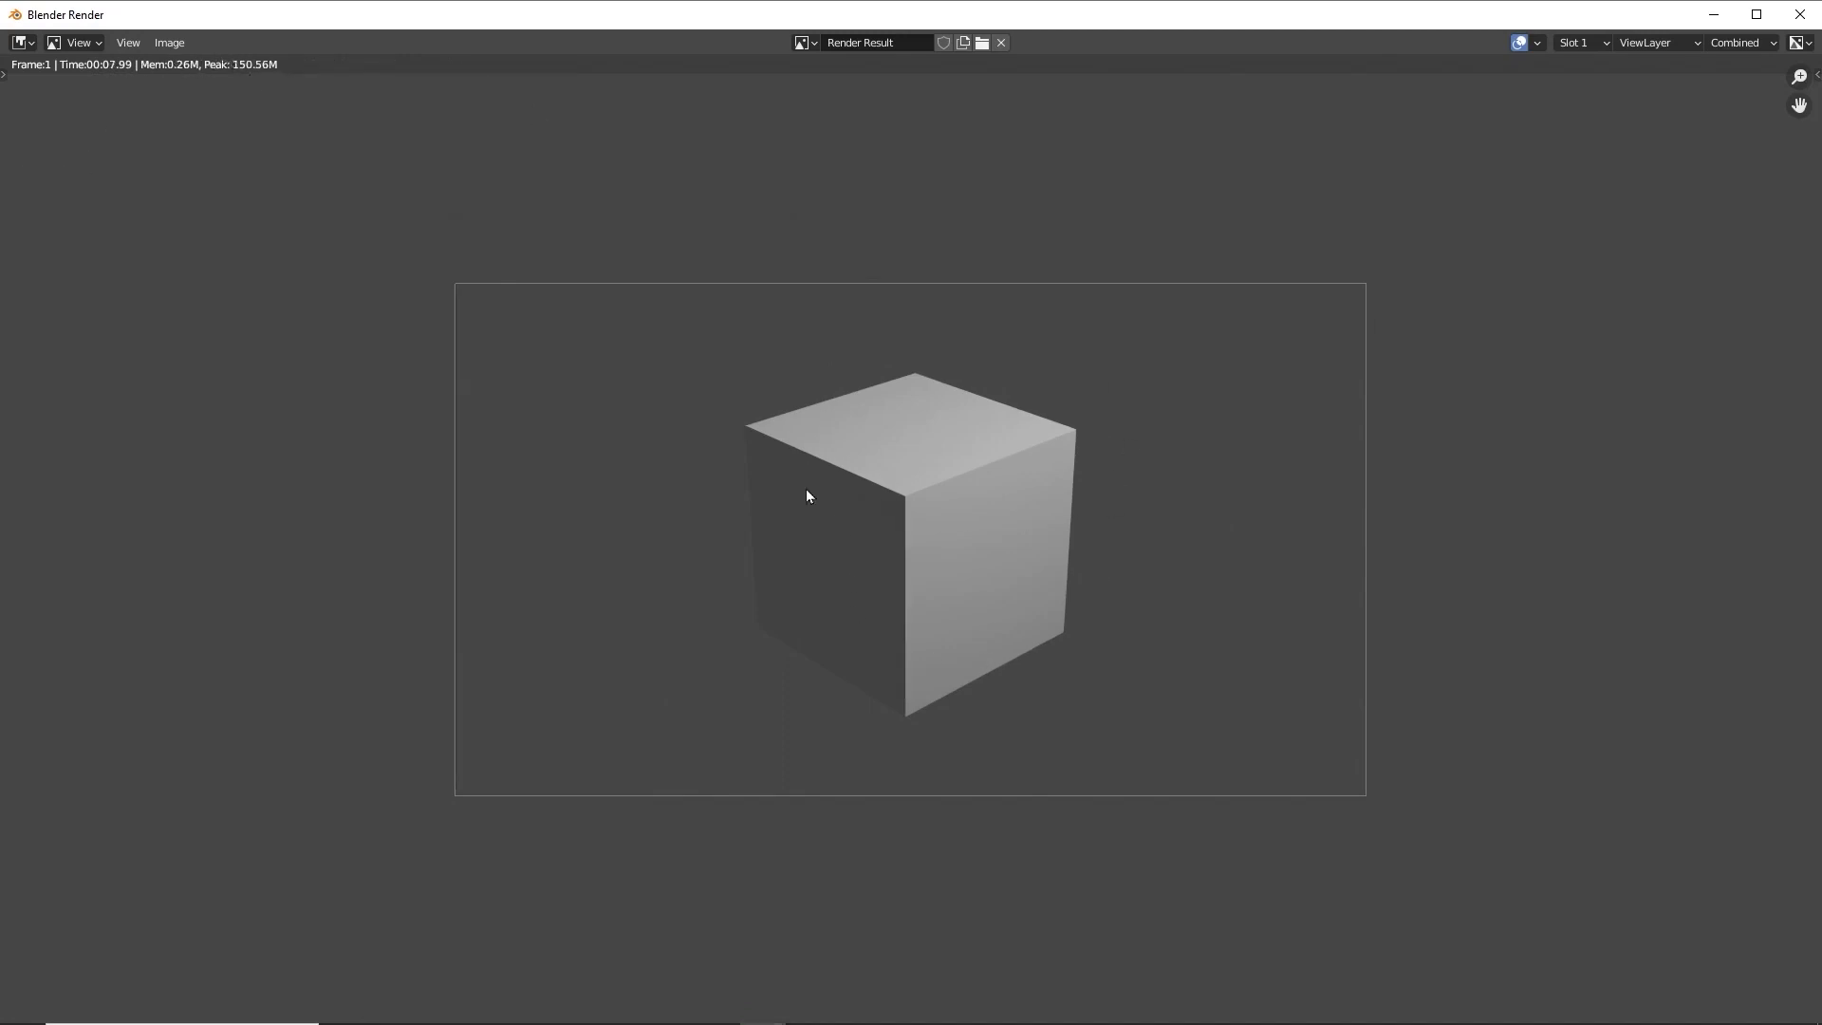
Save the rendered image in PNG format as "a" in the renders folder inside the 3D folder.
left_click(174, 47)
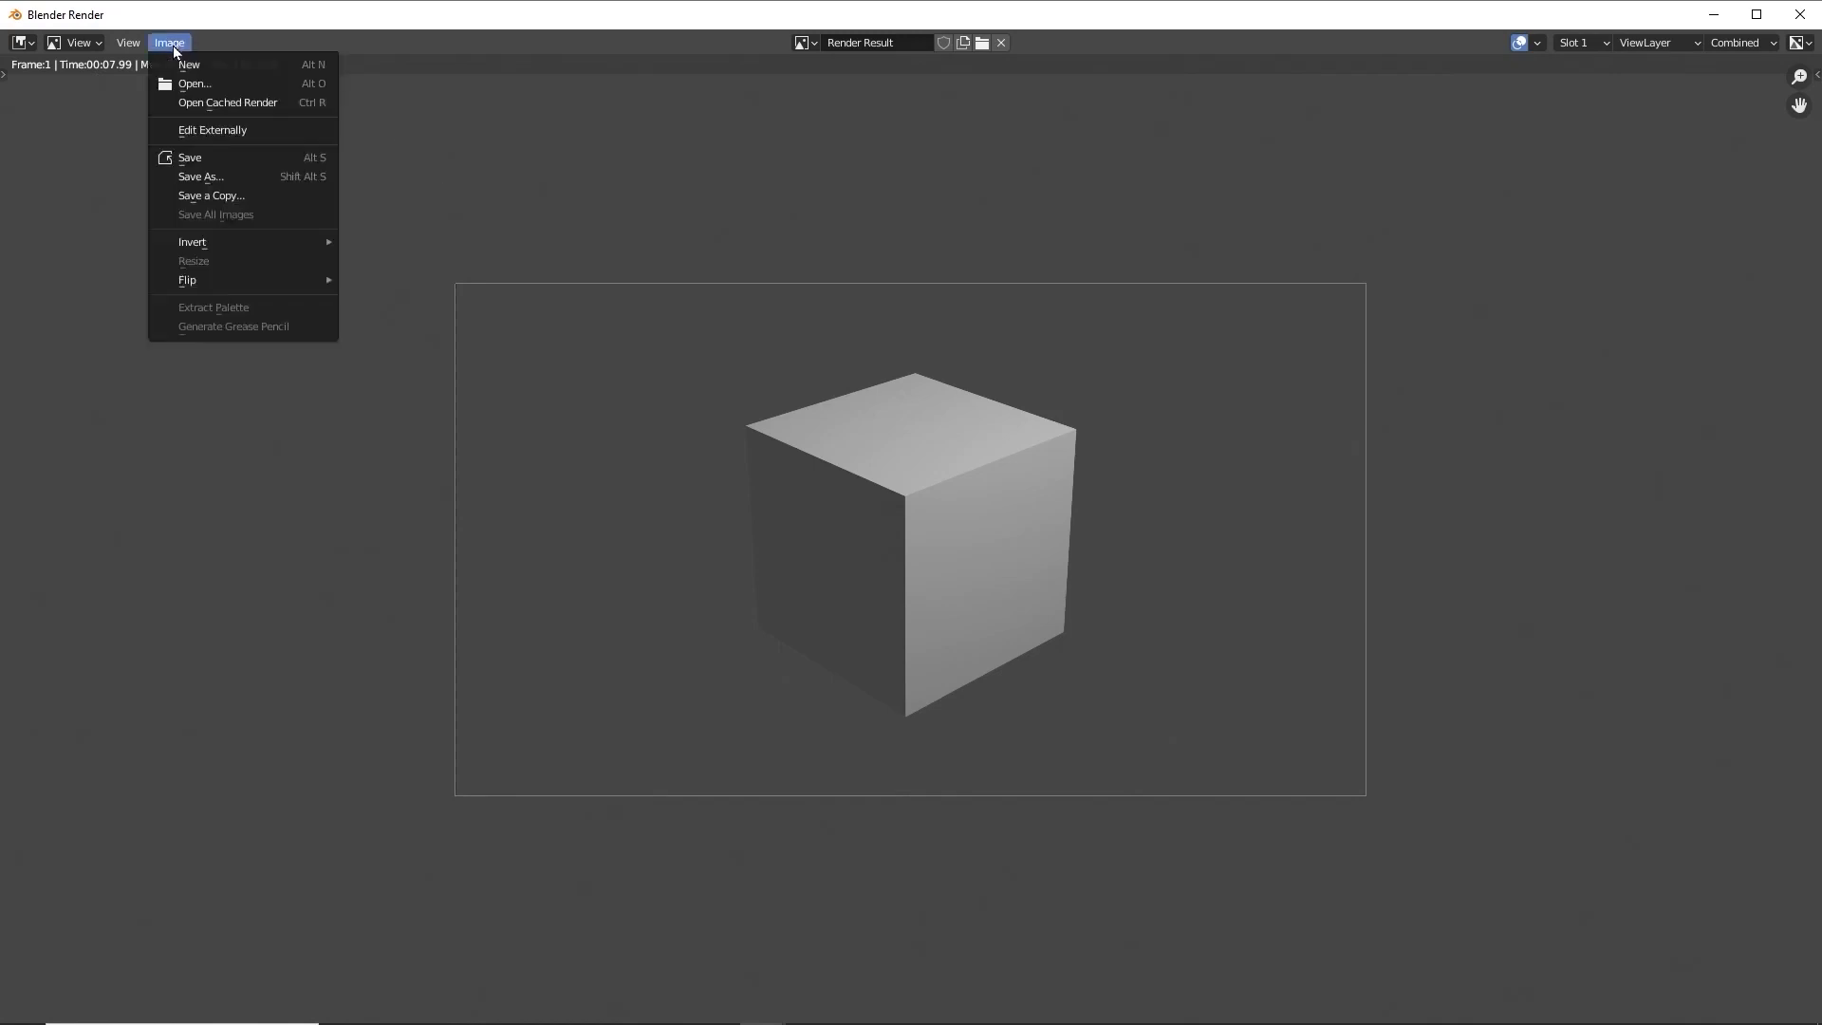
left_click(252, 157)
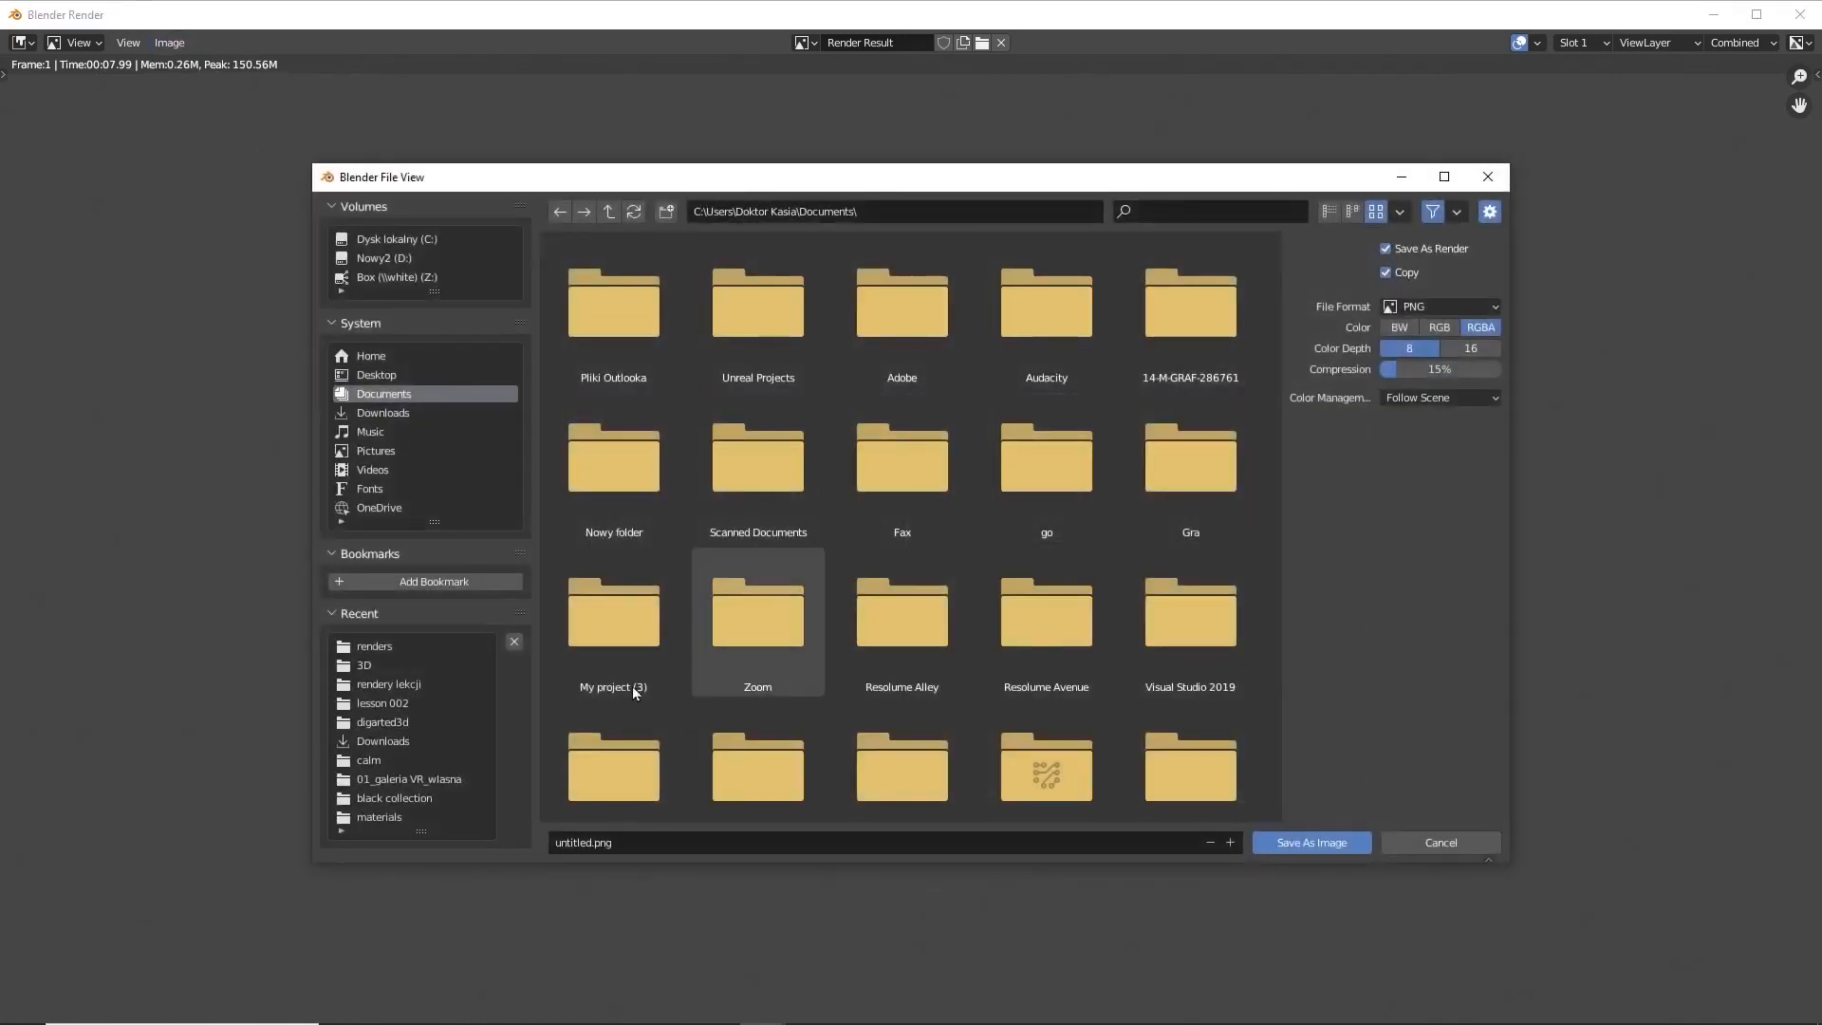
left_click(362, 667)
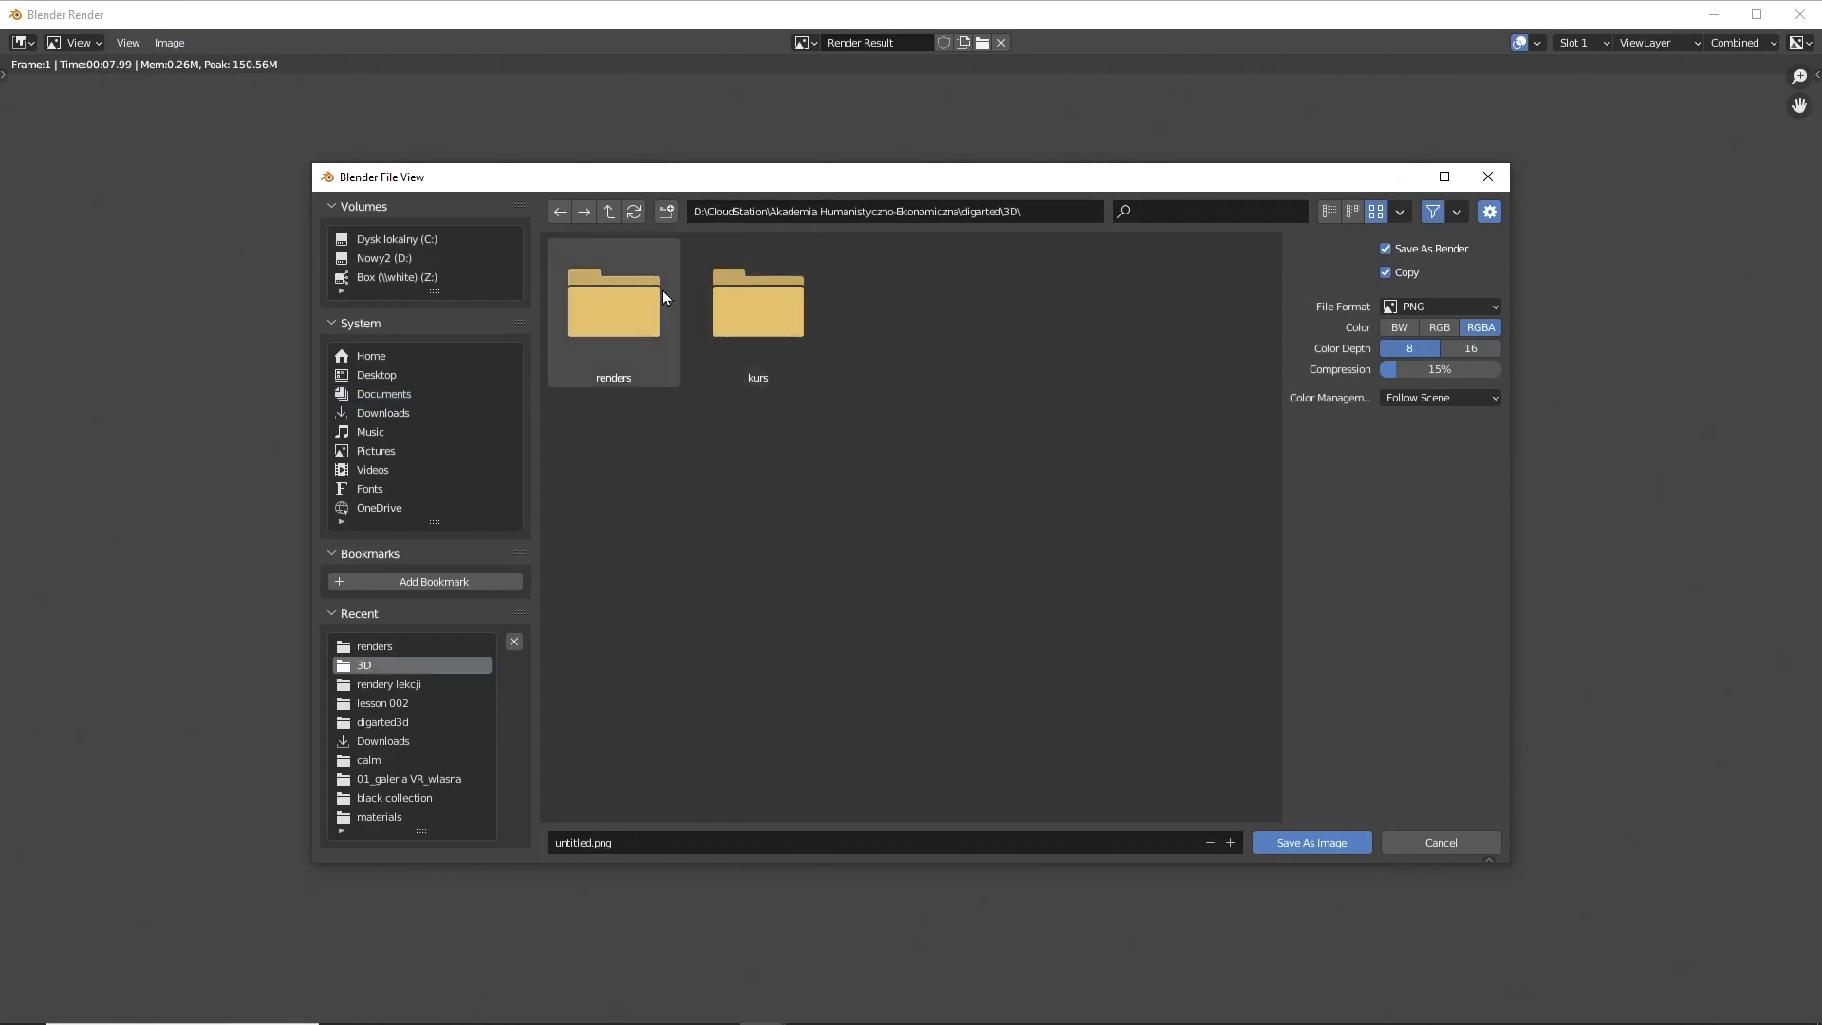
double_click(608, 317)
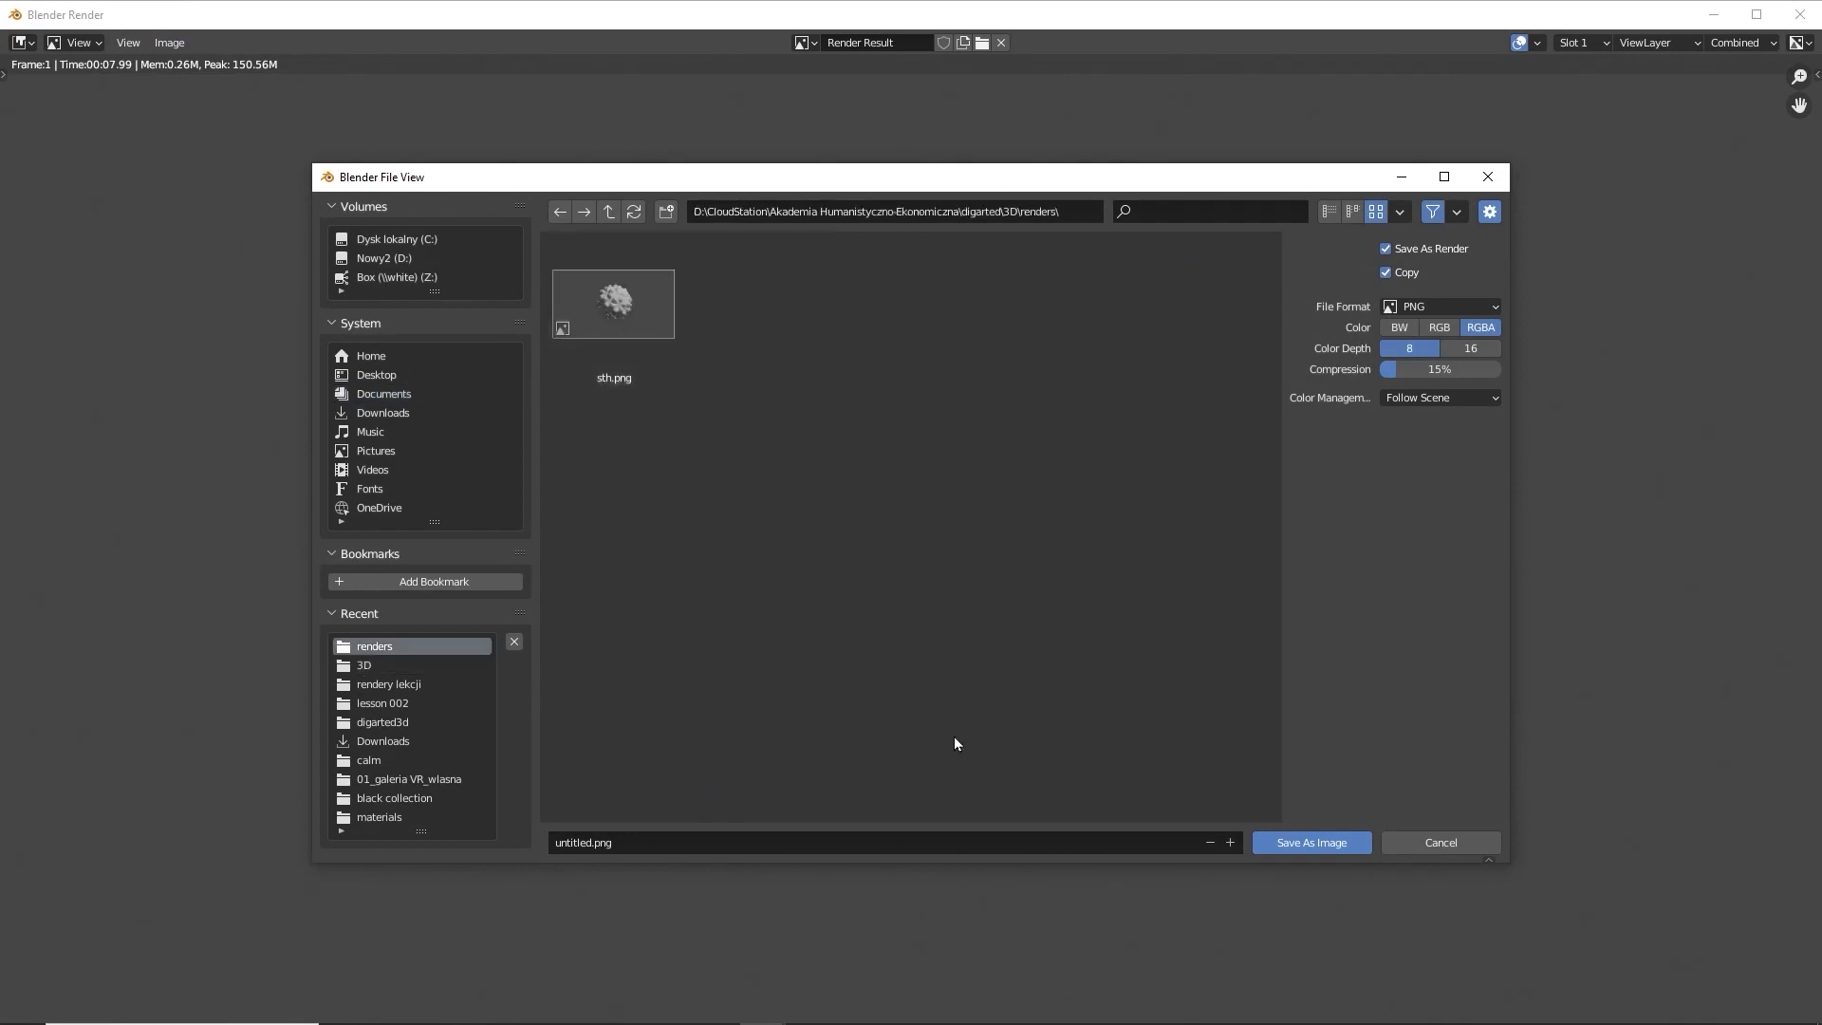
left_click(1449, 309)
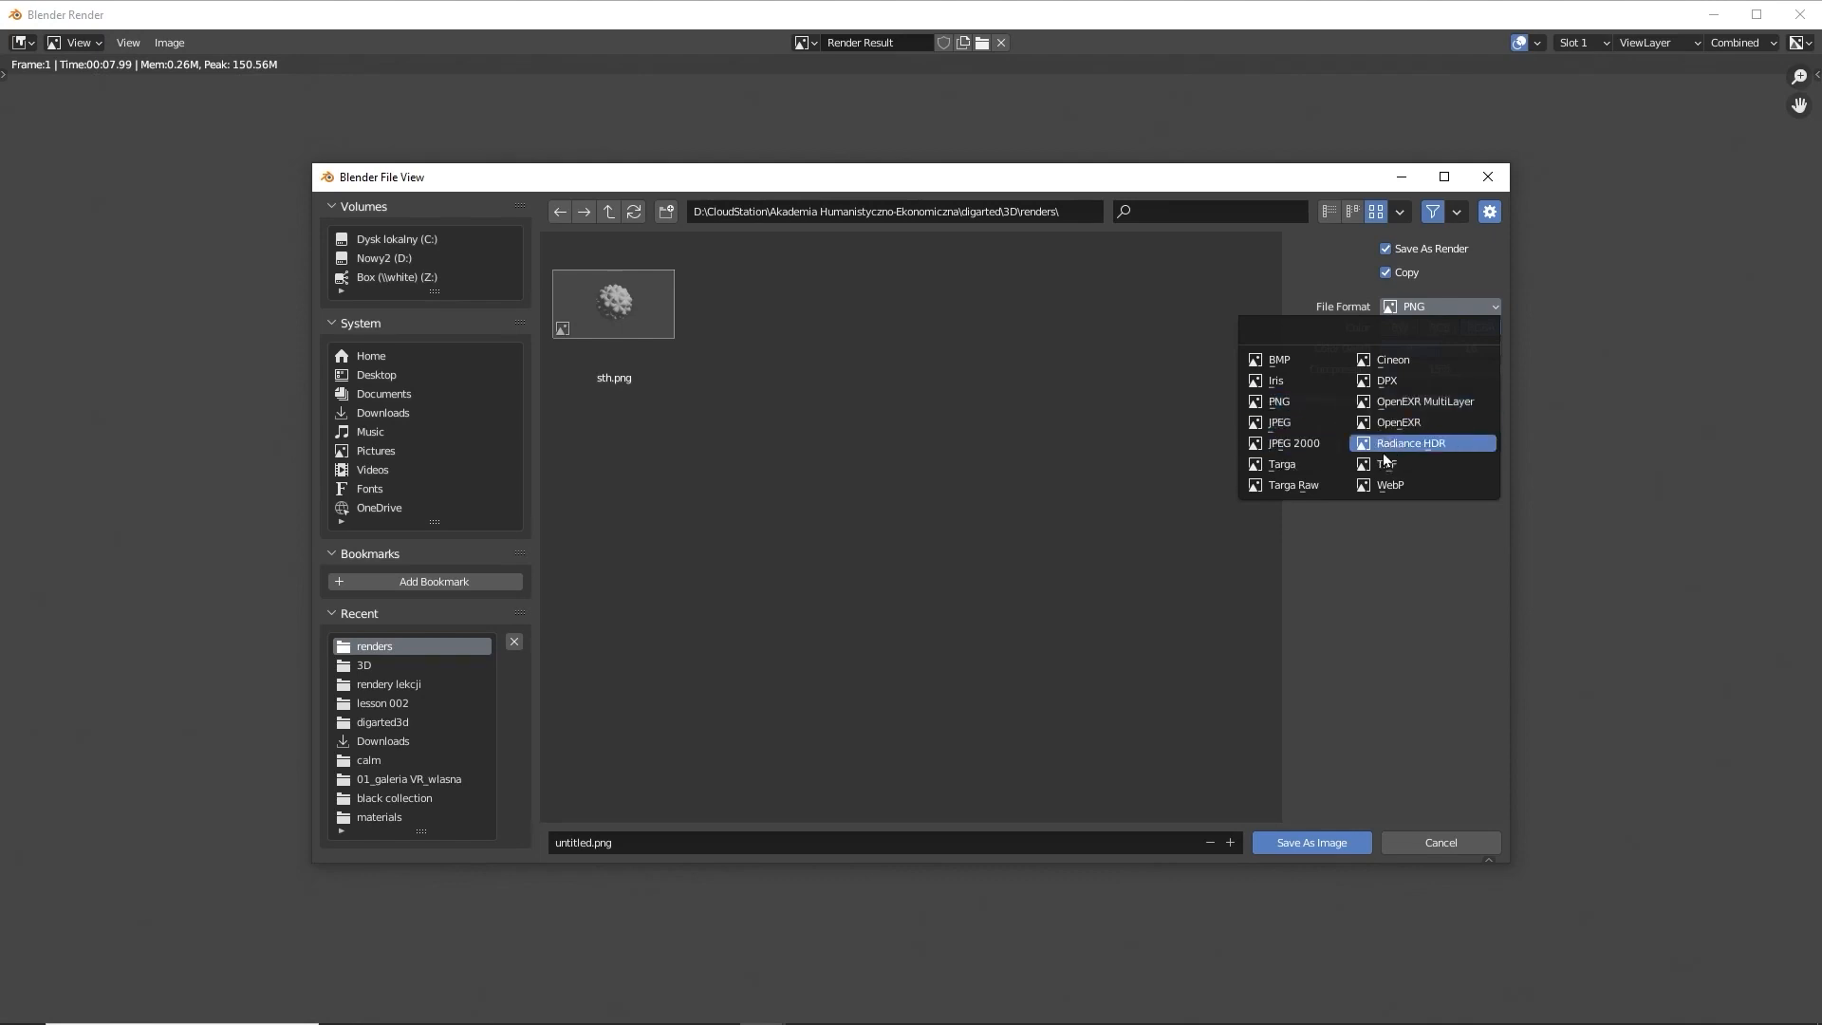
left_click(1260, 402)
left_click(656, 837)
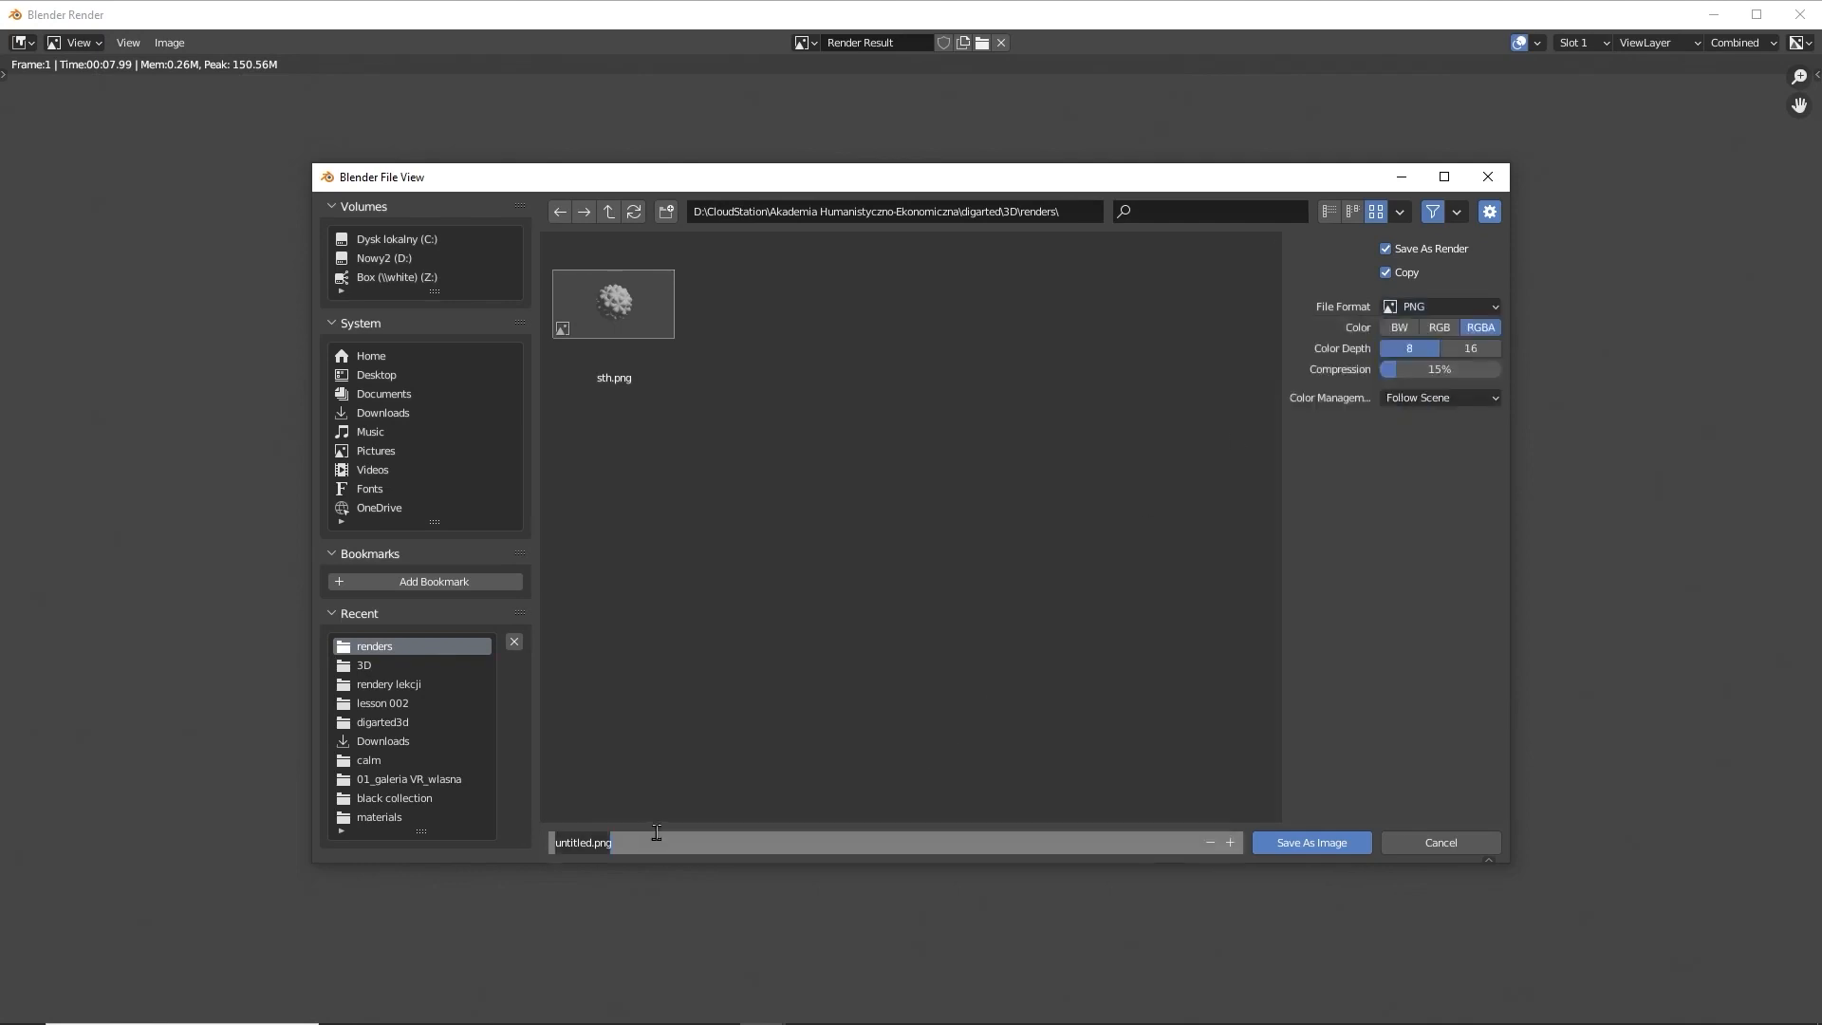
type("a")
left_click(1290, 844)
left_click(1308, 845)
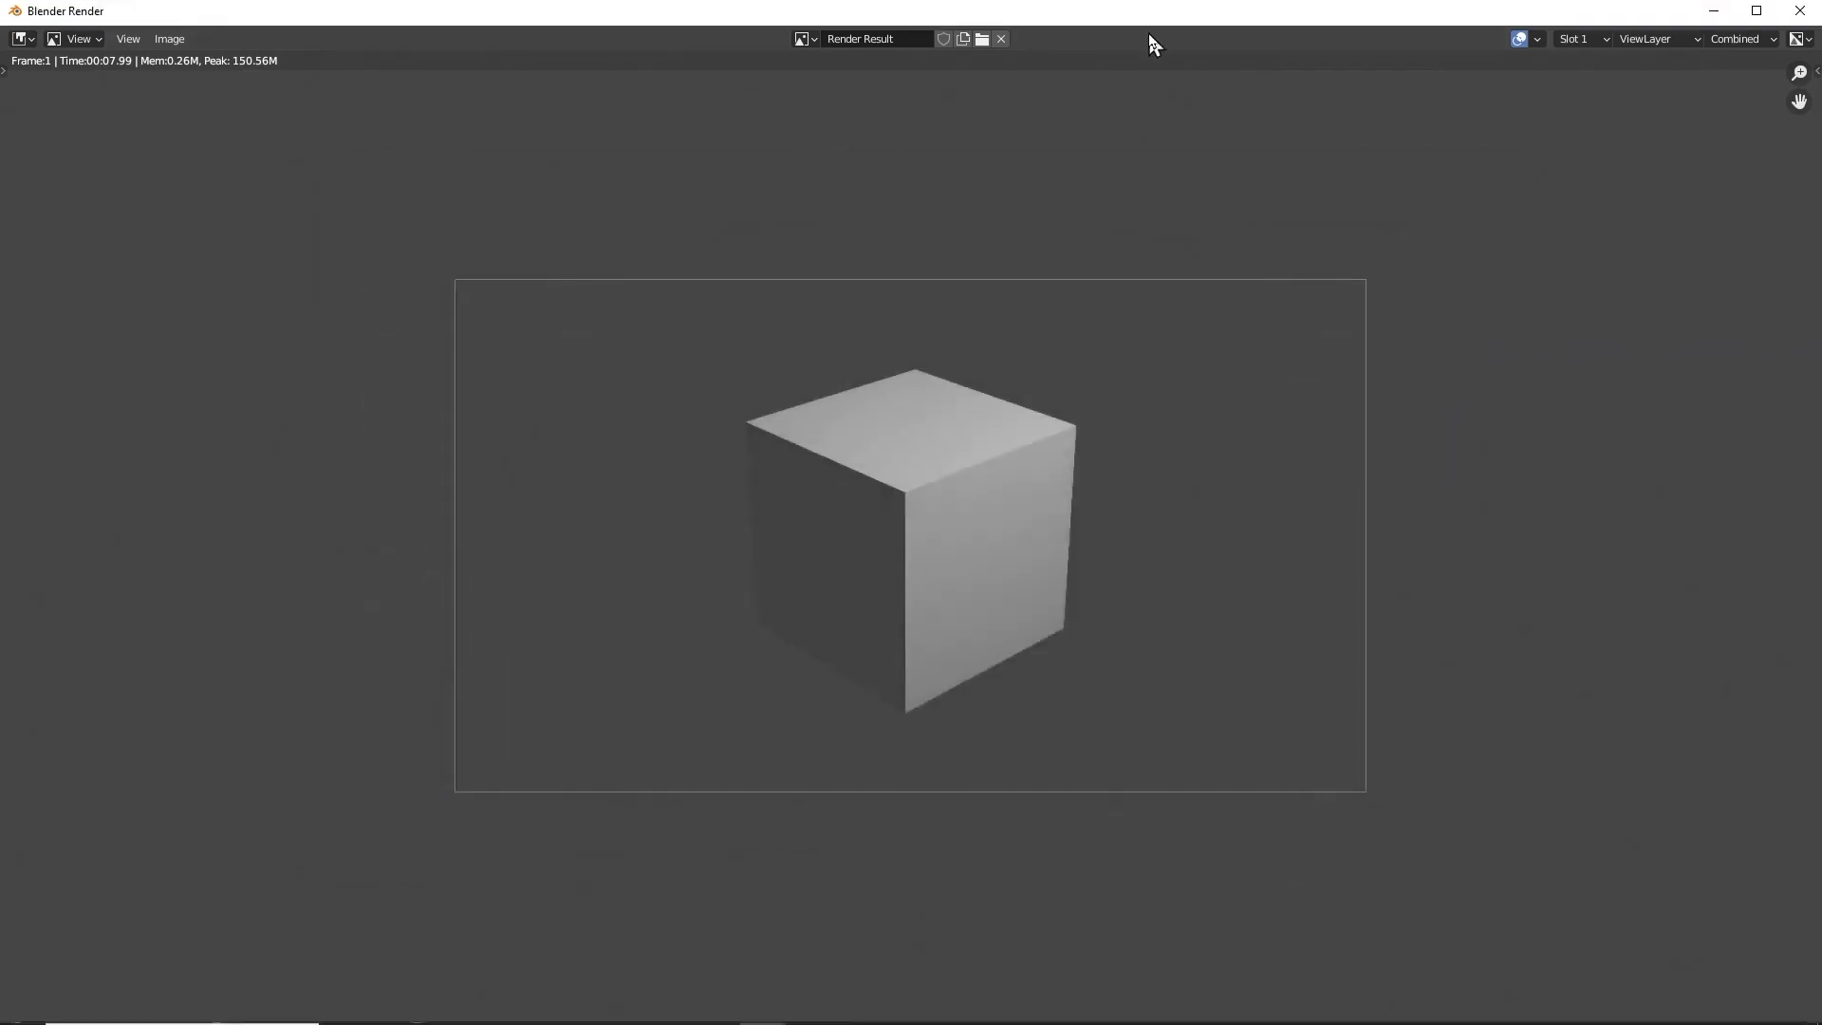
Restore the render result window to a smaller floating size and close it.
left_click_drag(1134, 11, 1004, 157)
left_click_drag(118, 147, 704, 104)
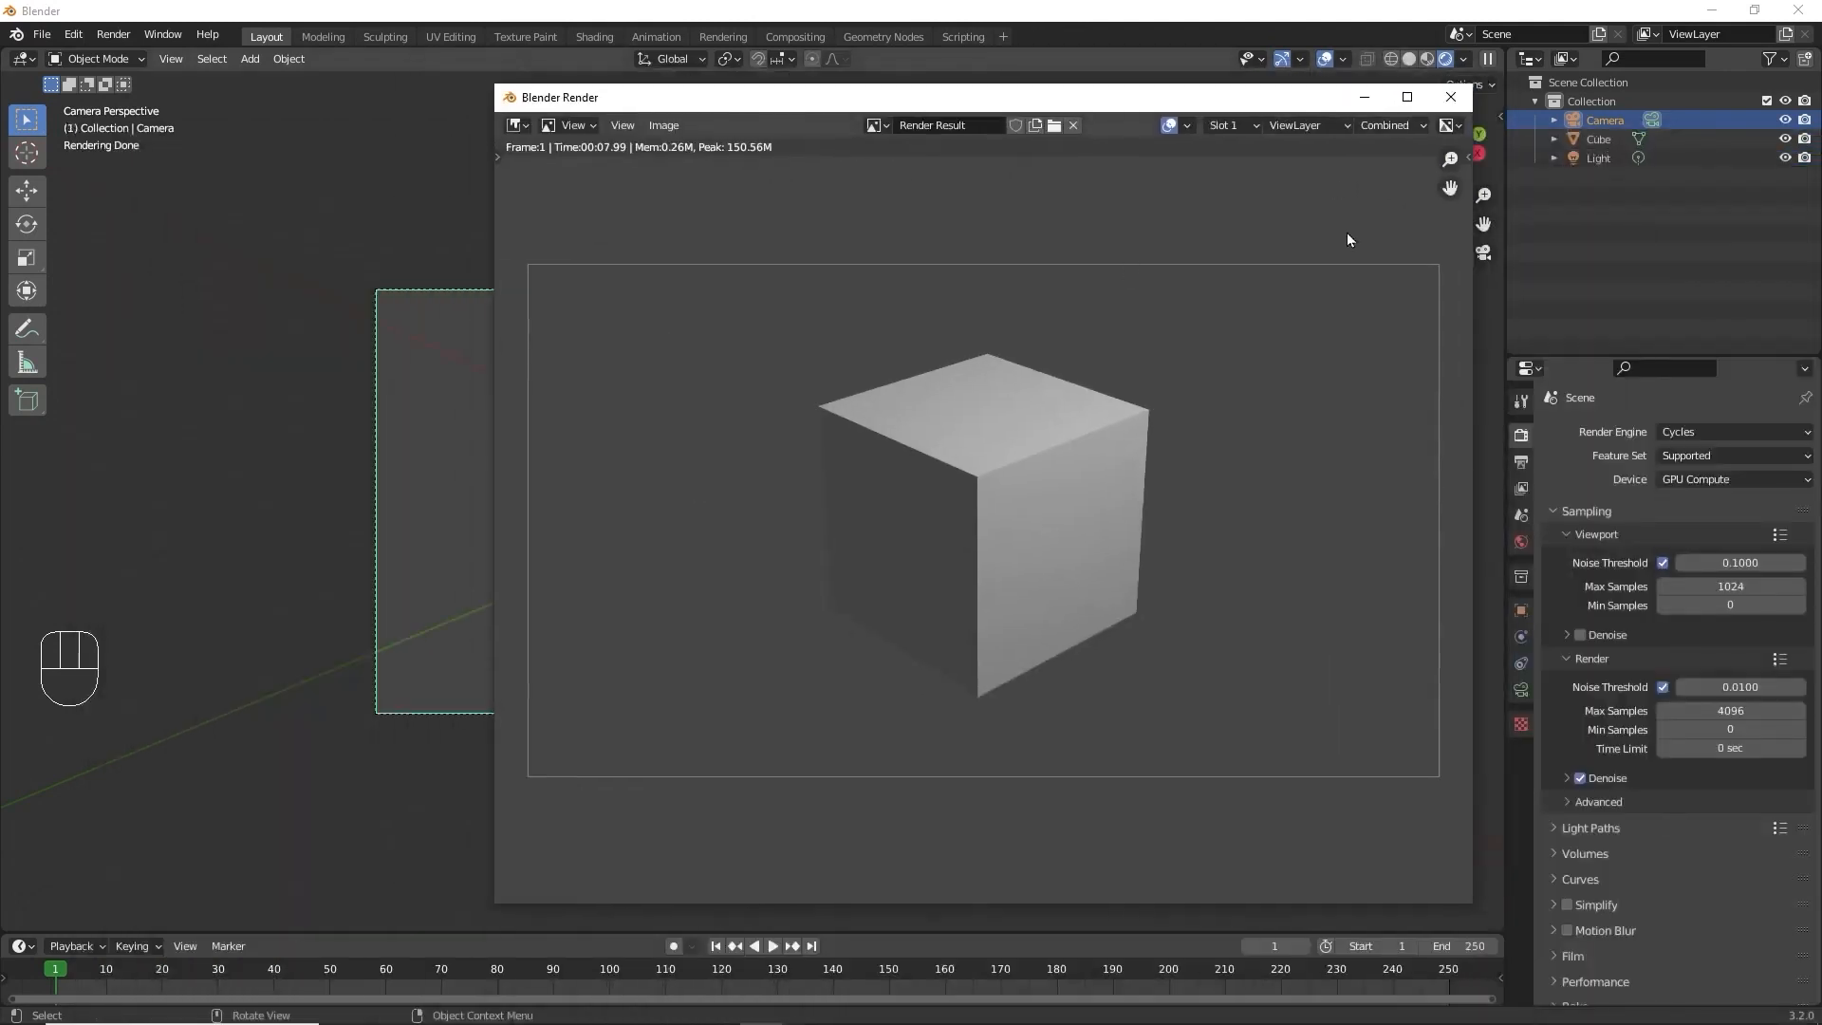
left_click(1458, 99)
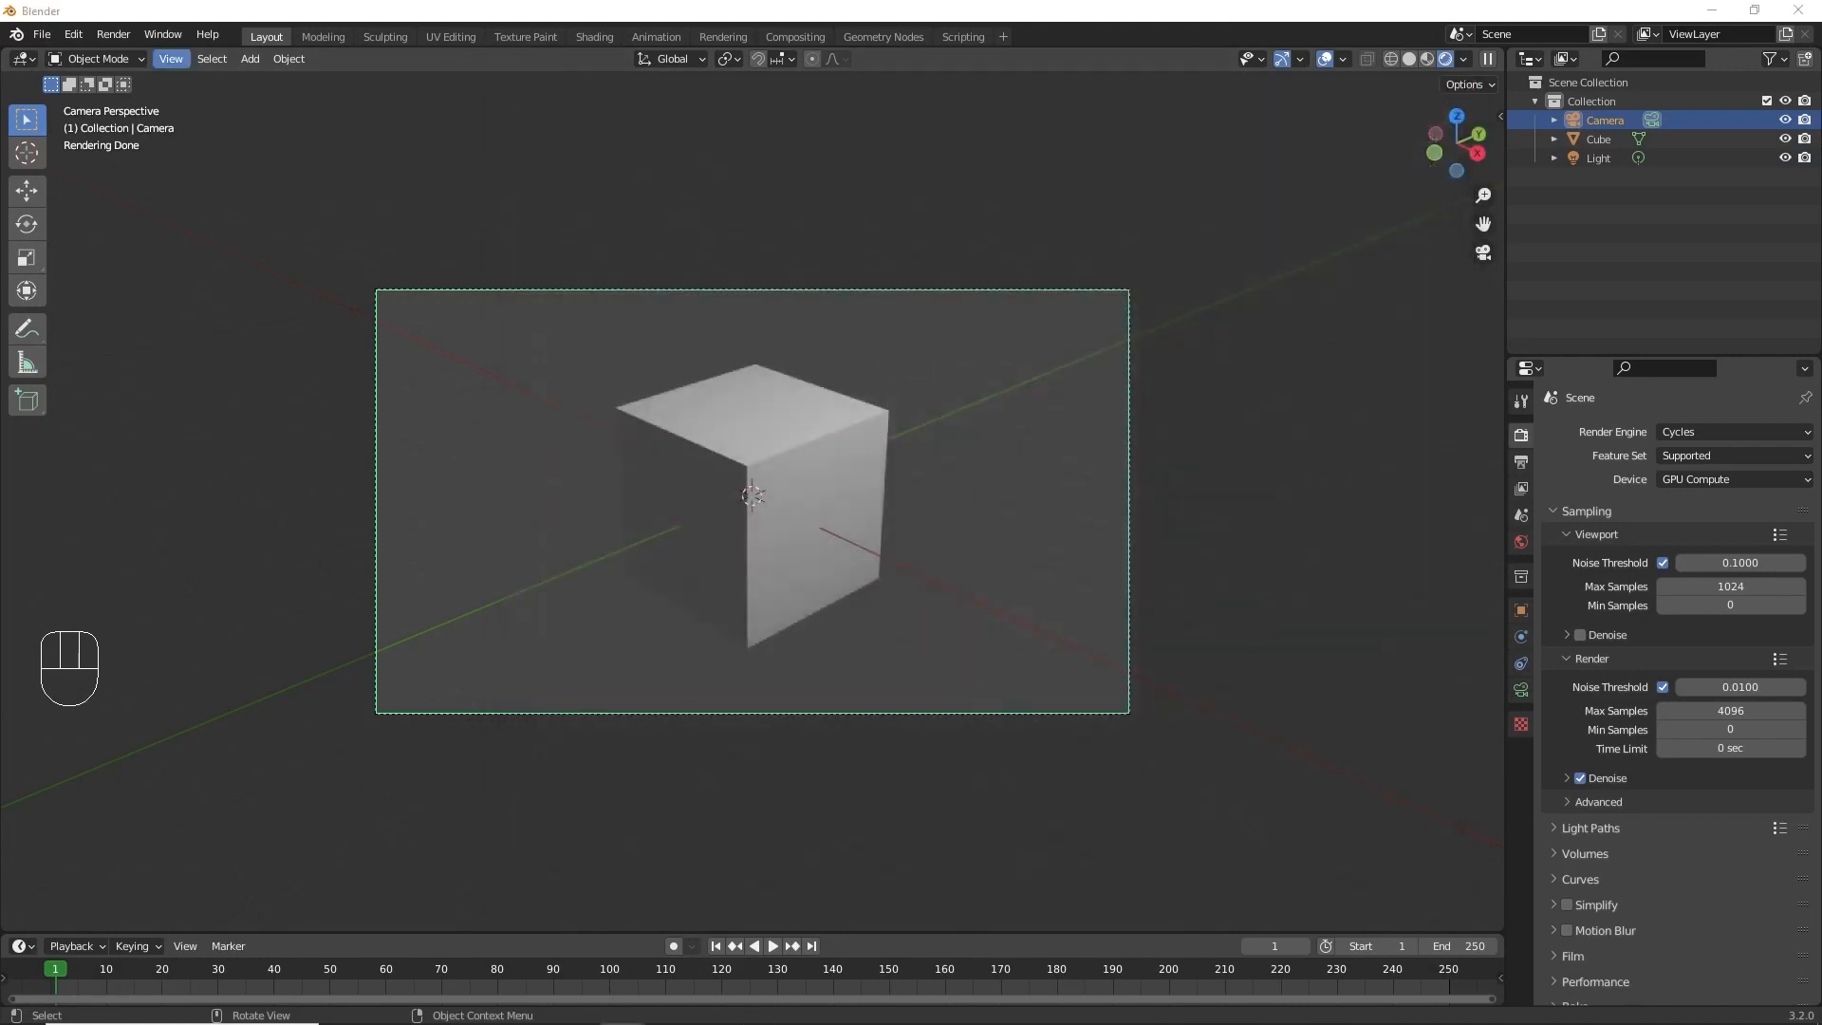
Switch to File Explorer, view the saved a.png in the image viewer and close the viewer.
left_click(423, 403)
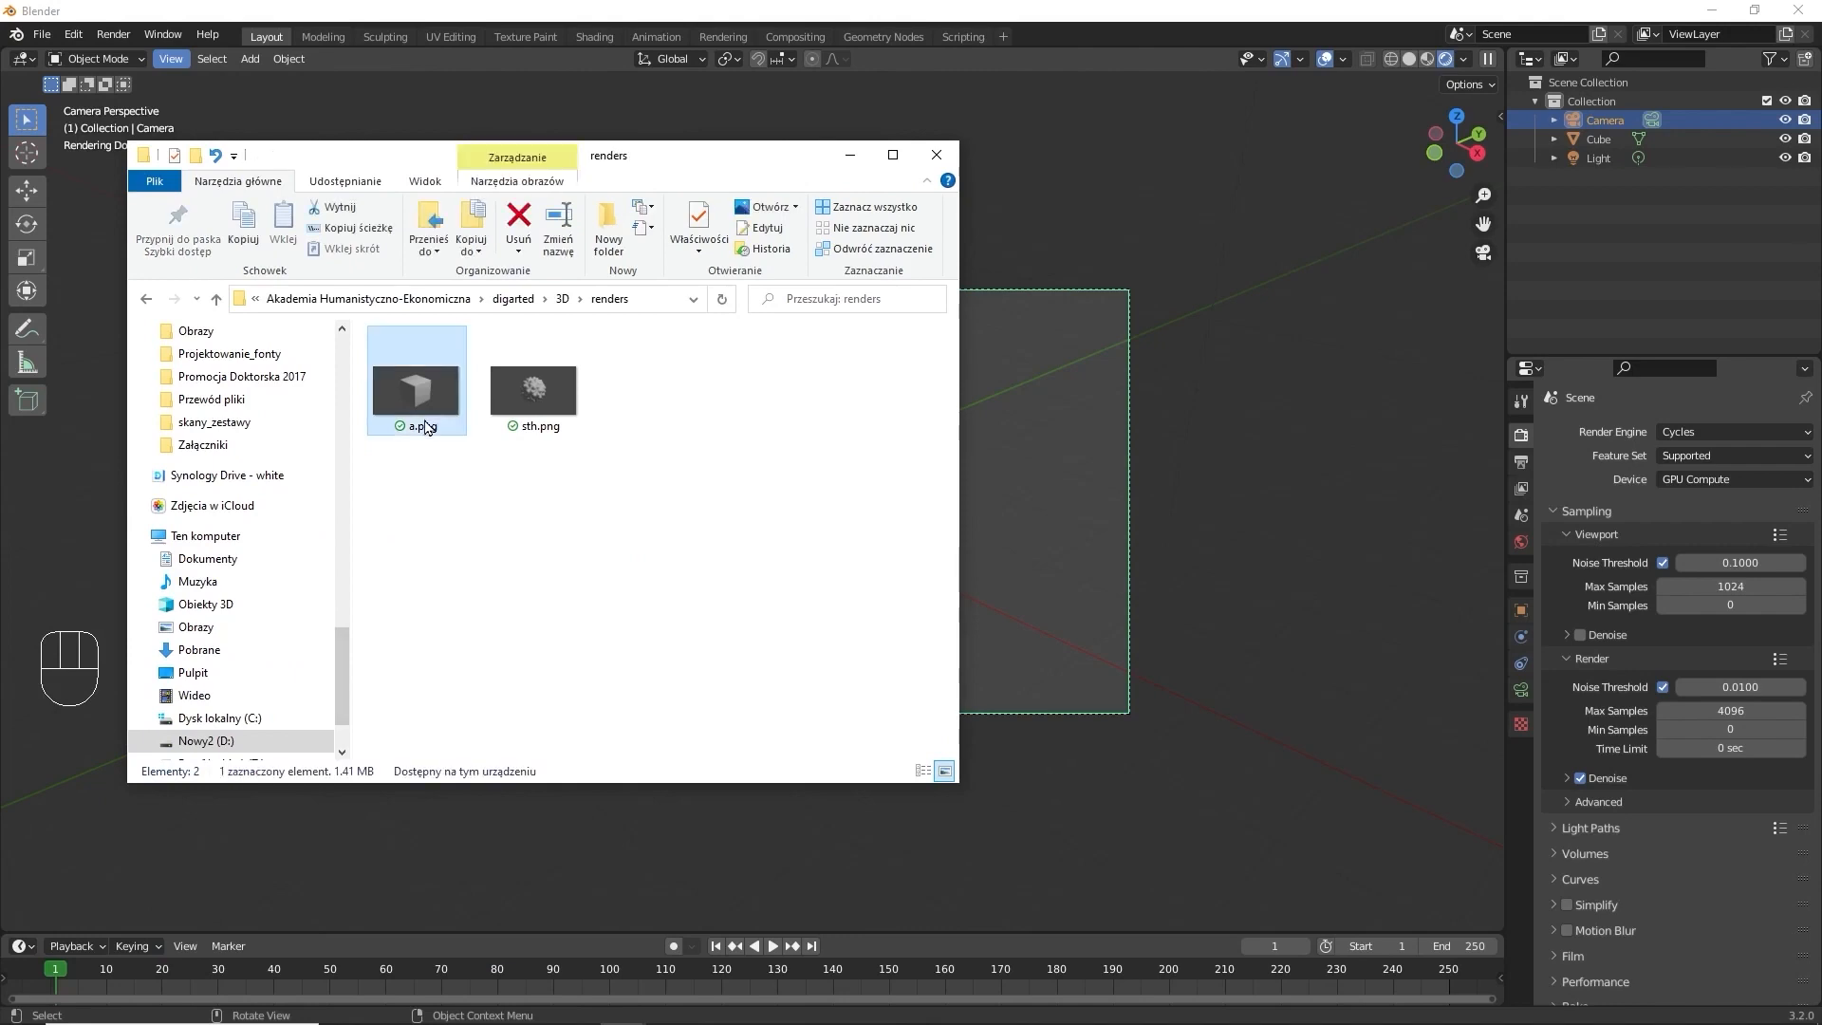
double_click(424, 400)
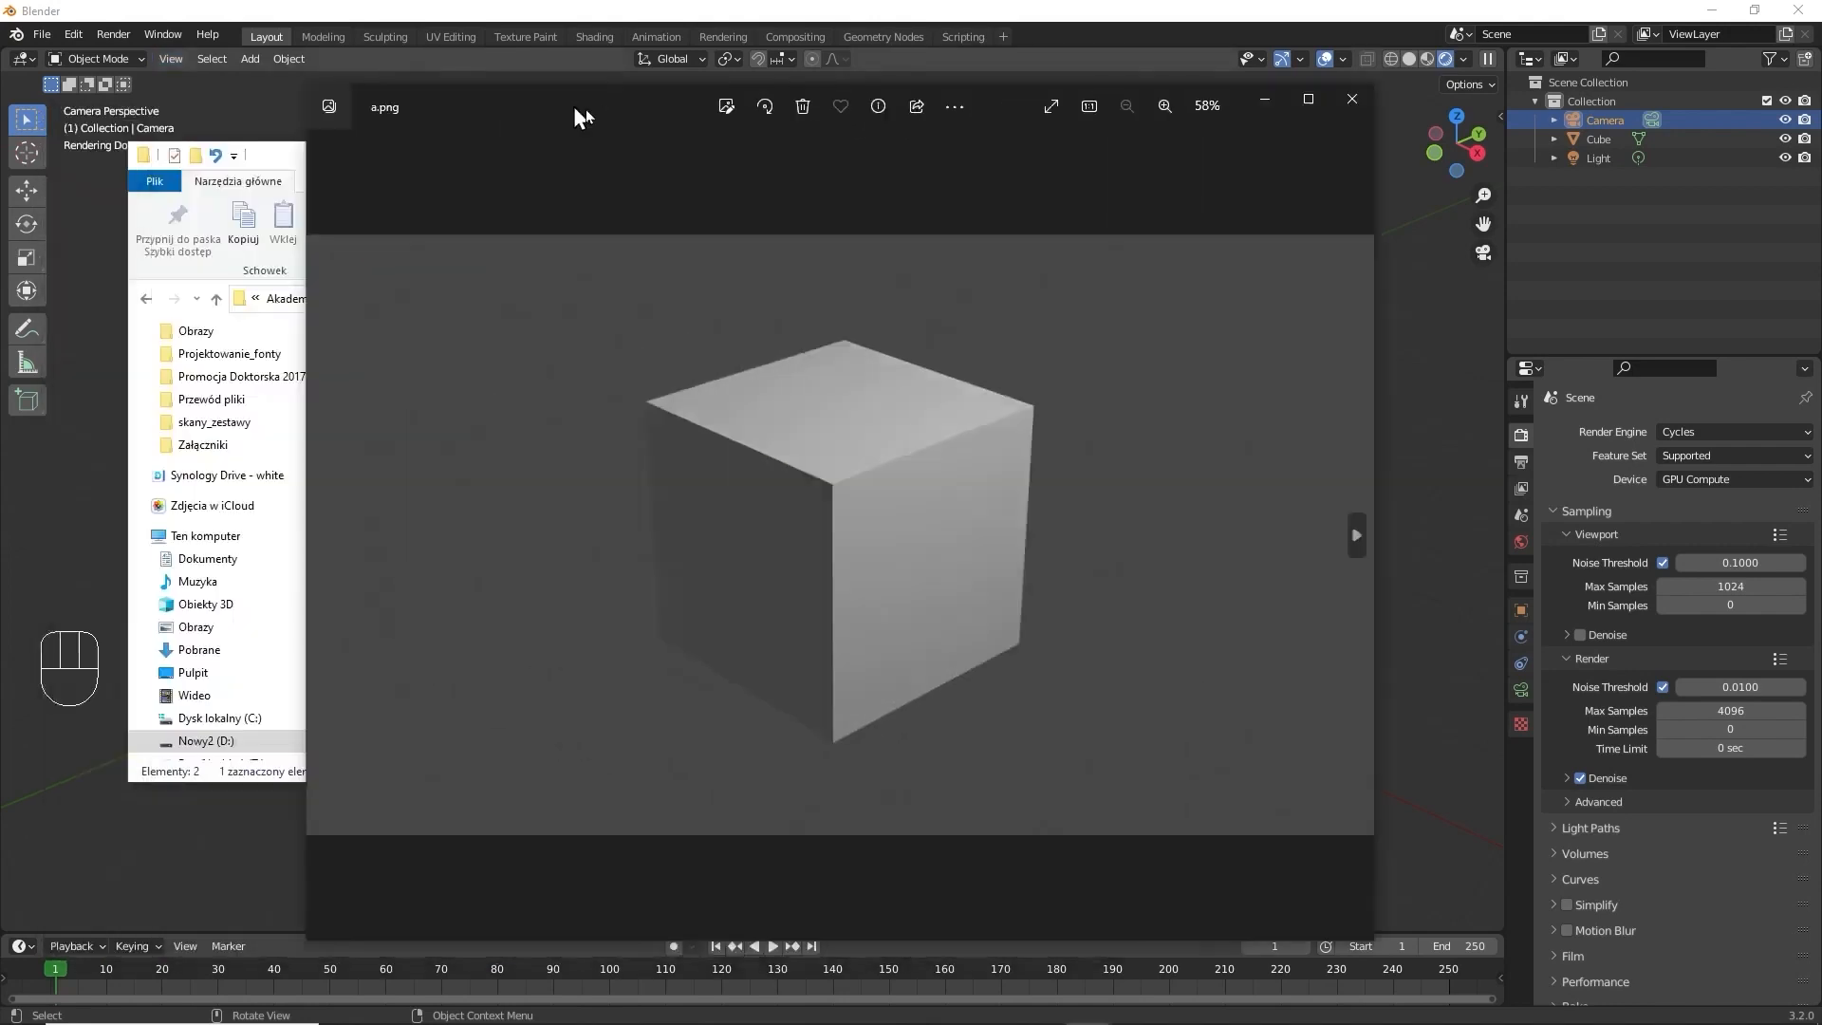
left_click_drag(585, 110, 546, 96)
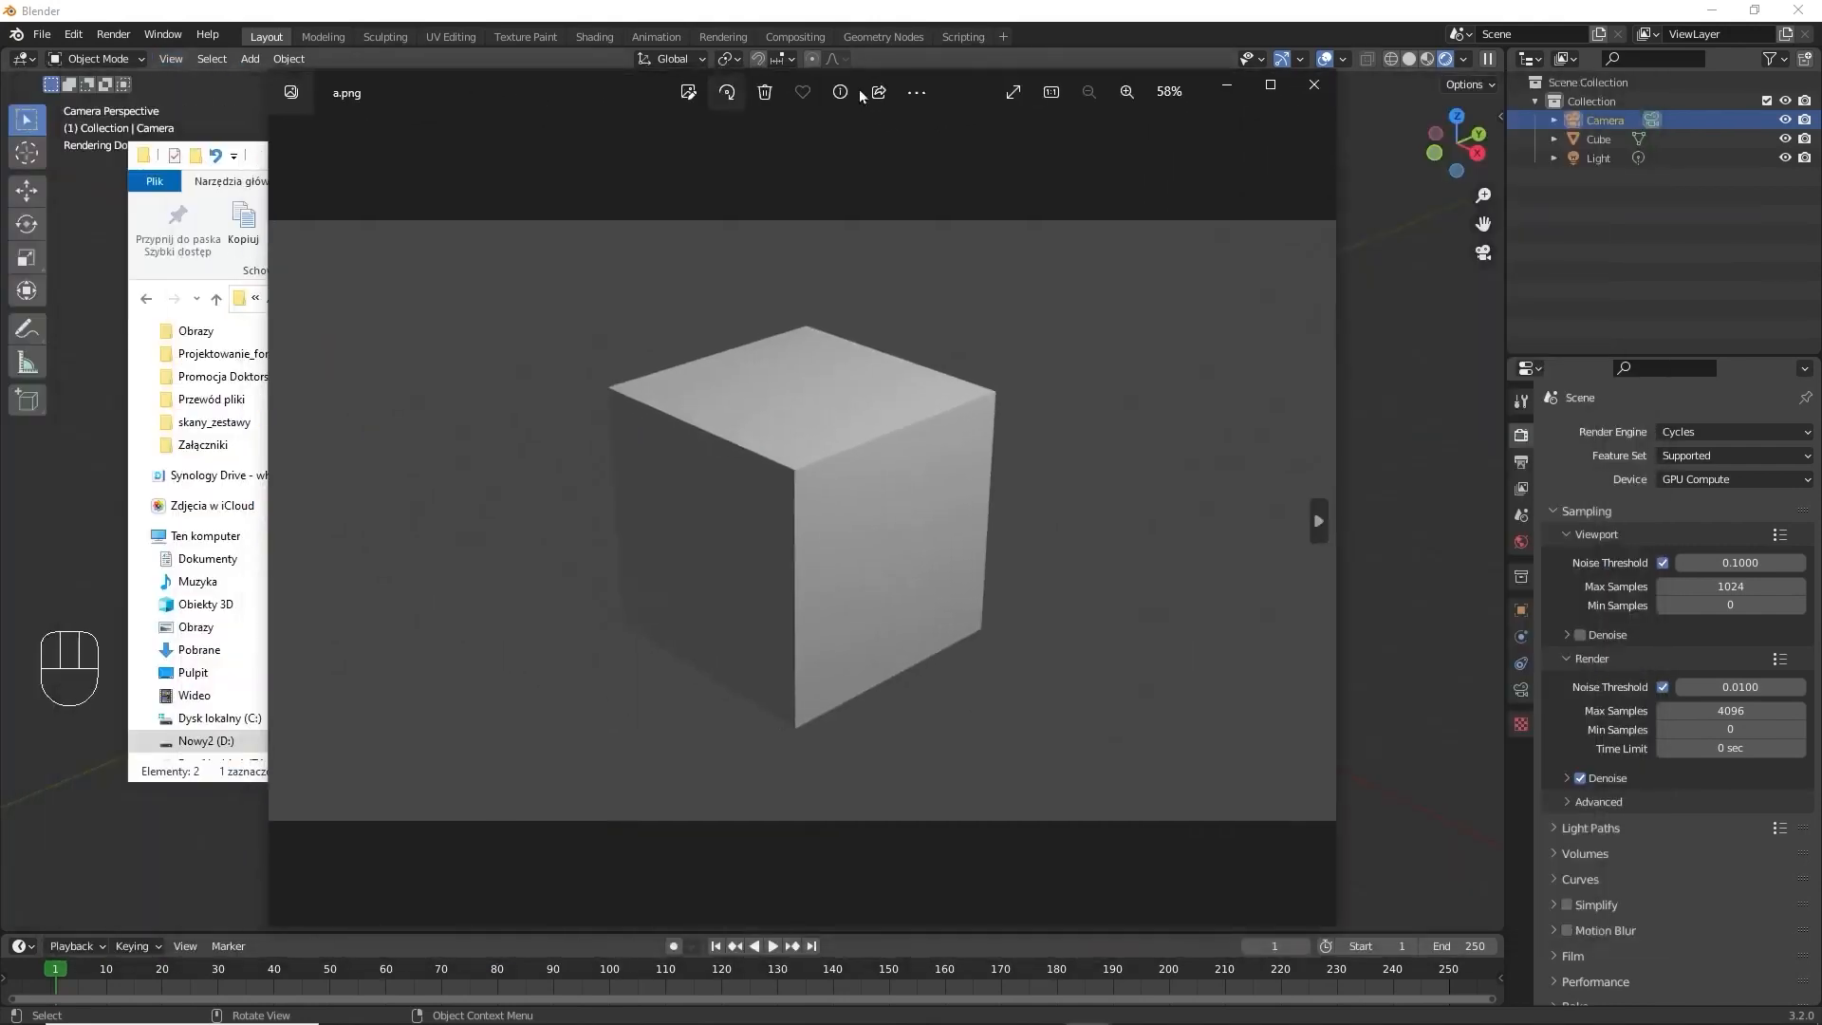
left_click(1321, 85)
left_click_drag(796, 161, 0, 219)
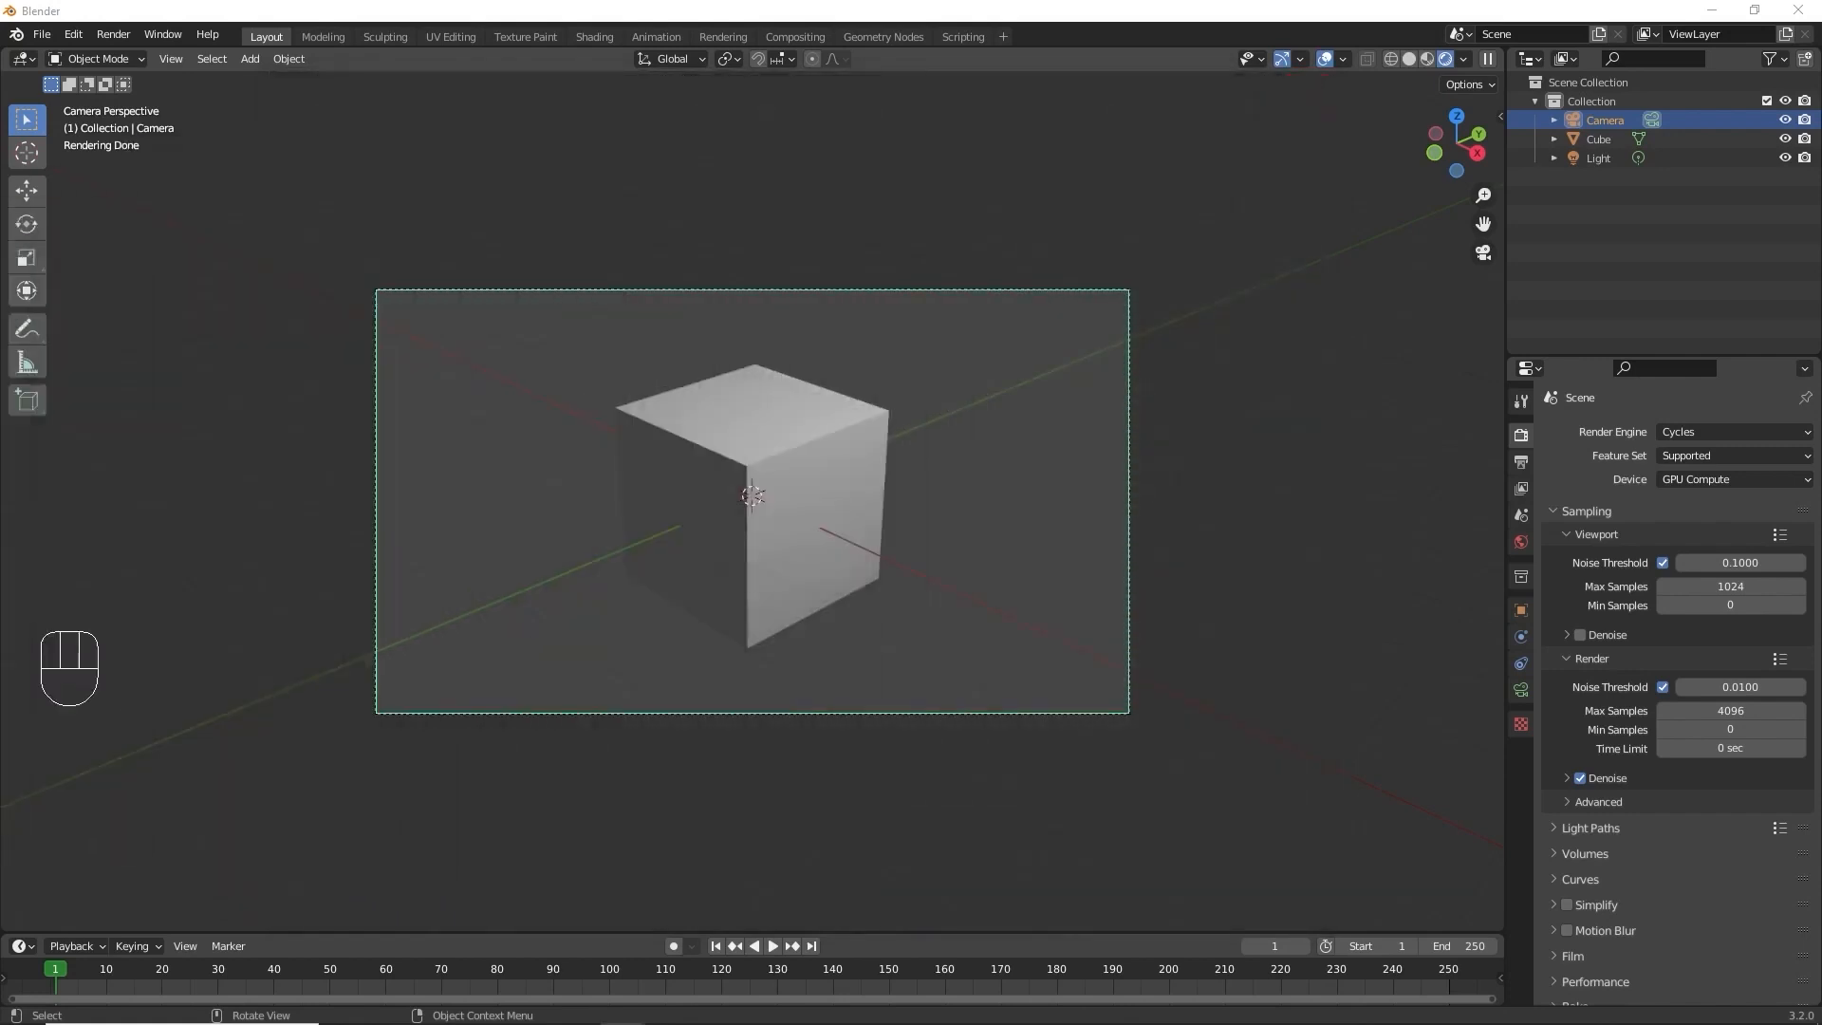
Leave the camera view, enlarge the timeline area and change it to the Asset Browser.
left_click(1034, 492)
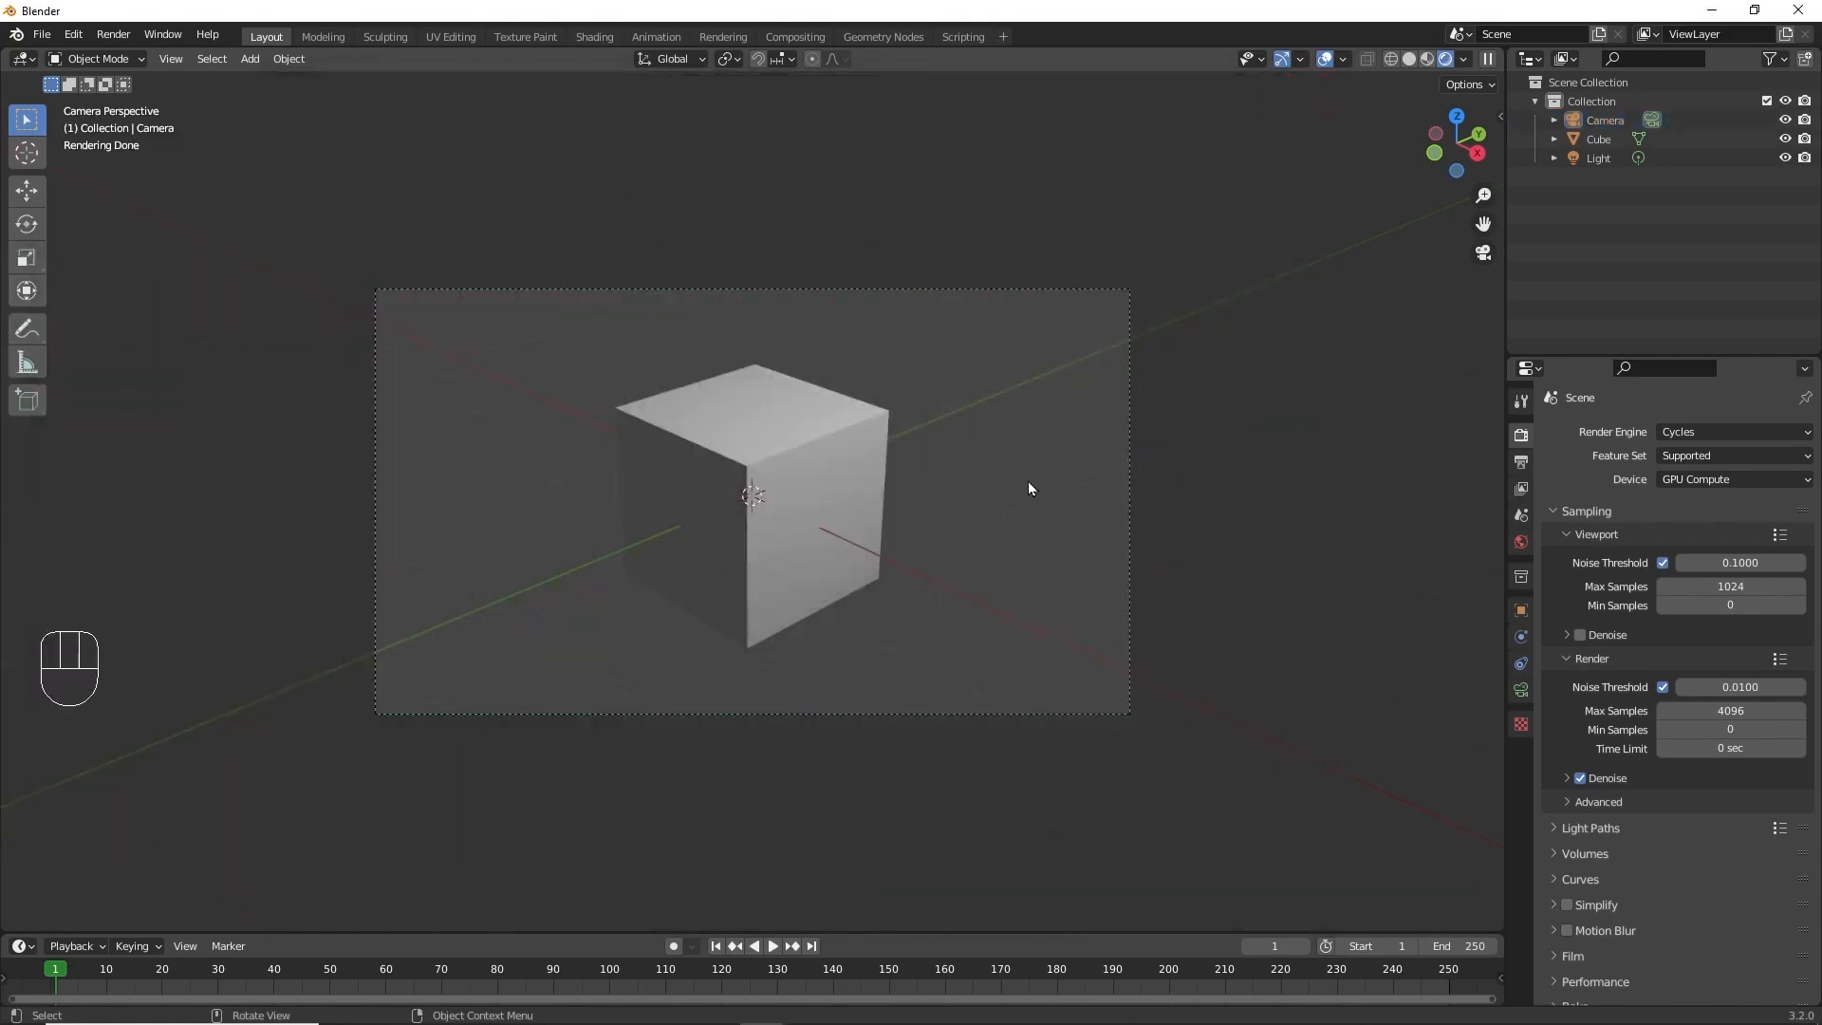
middle_click_drag(945, 482, 821, 618)
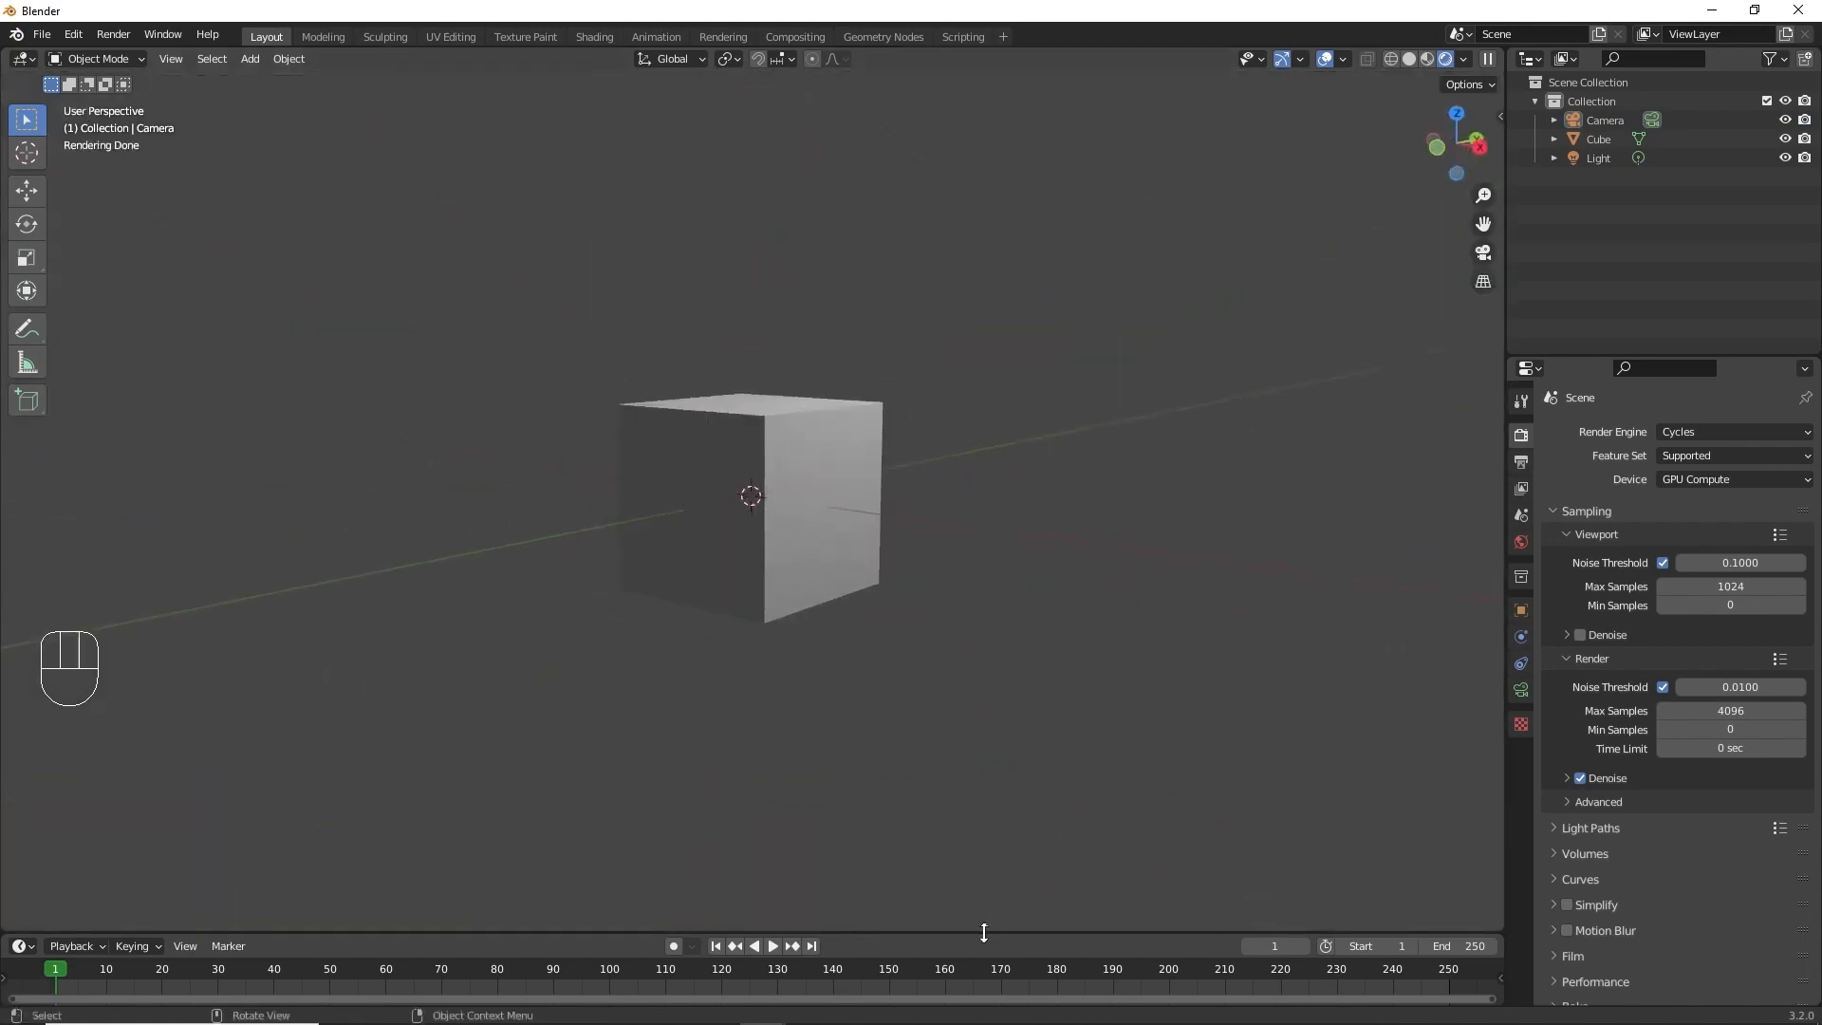
left_click_drag(984, 933, 948, 694)
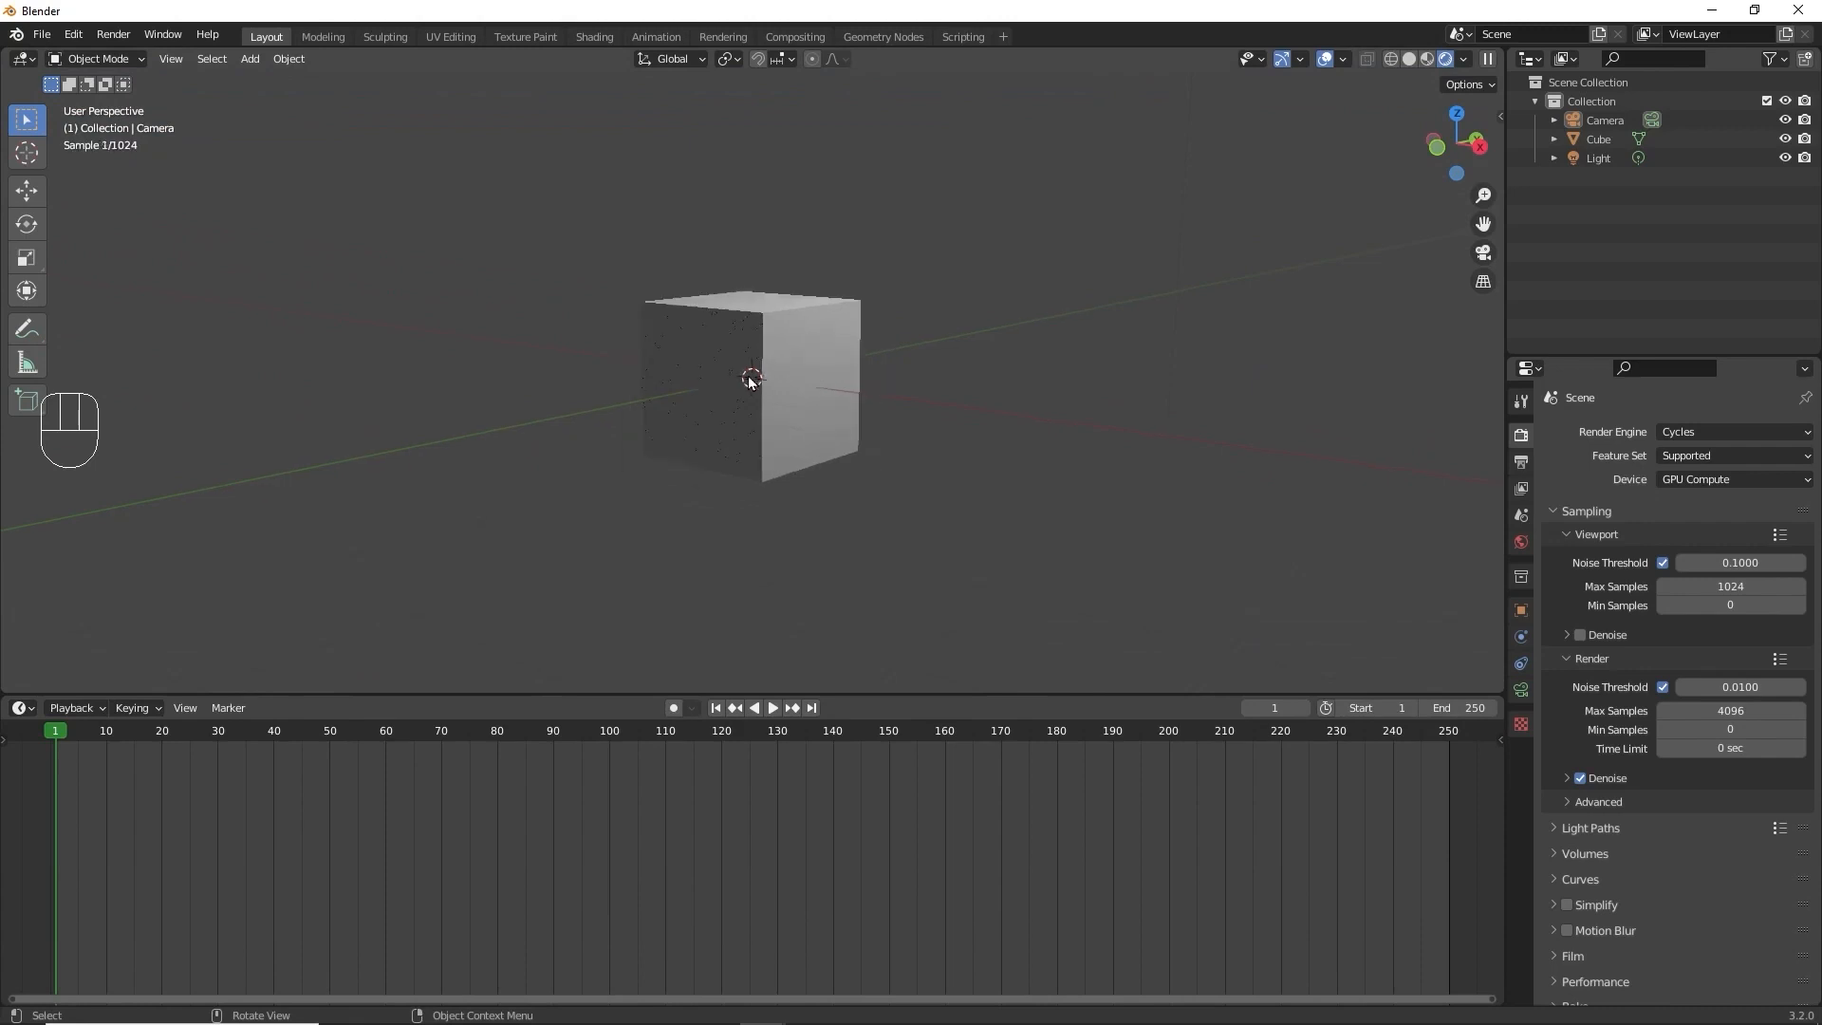
middle_click_drag(1422, 541, 1120, 570)
left_click(19, 707)
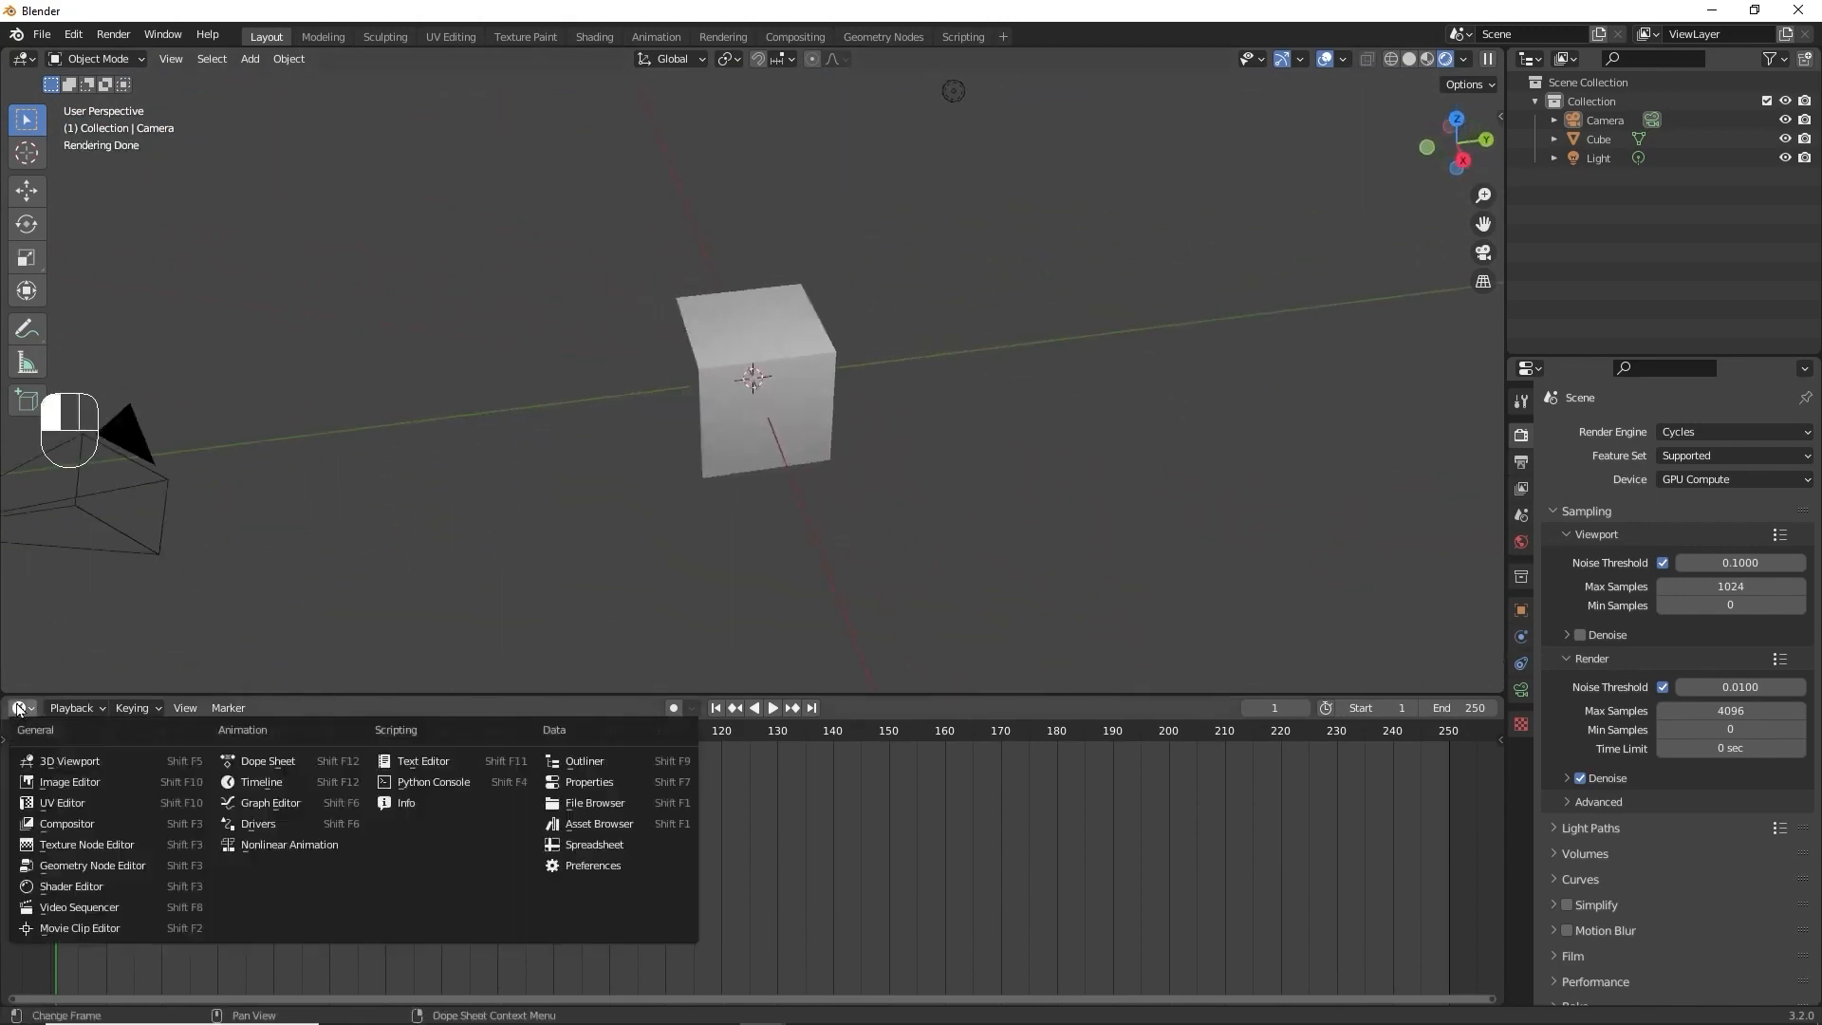
left_click(584, 824)
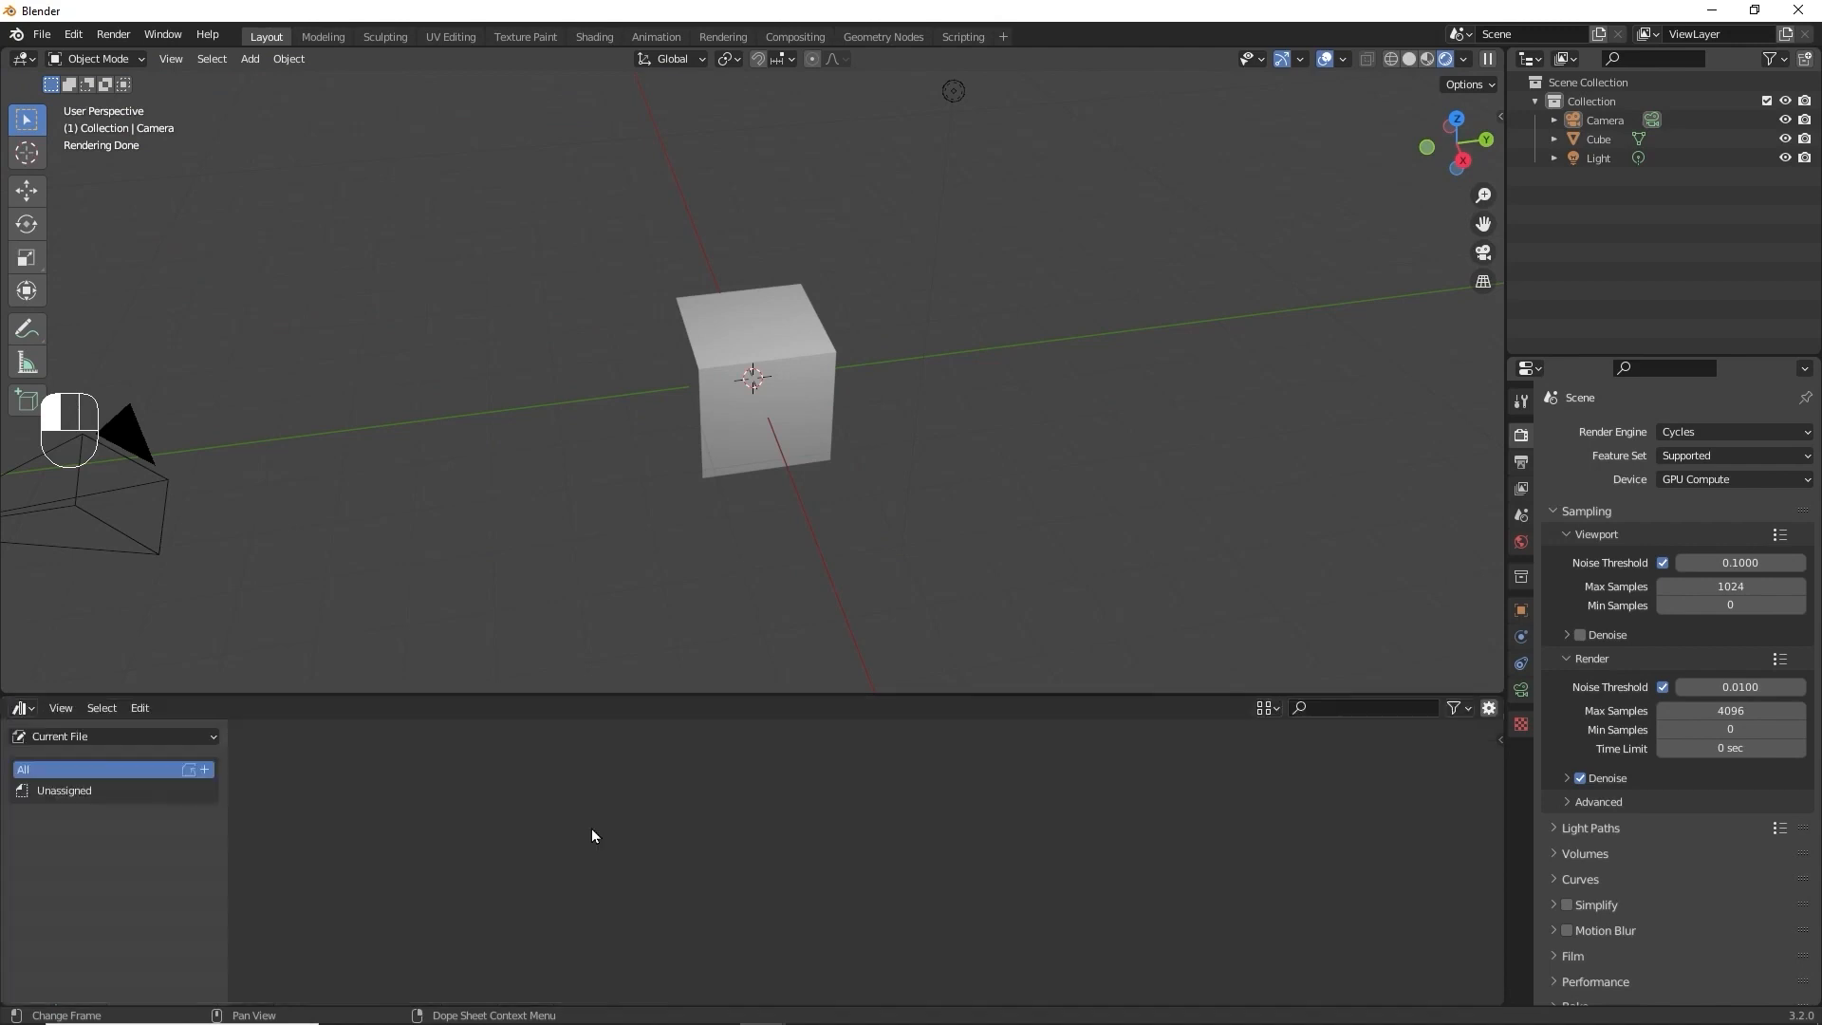
Load the 3D Assets library in the Asset Browser and browse its models and materials.
left_click(107, 737)
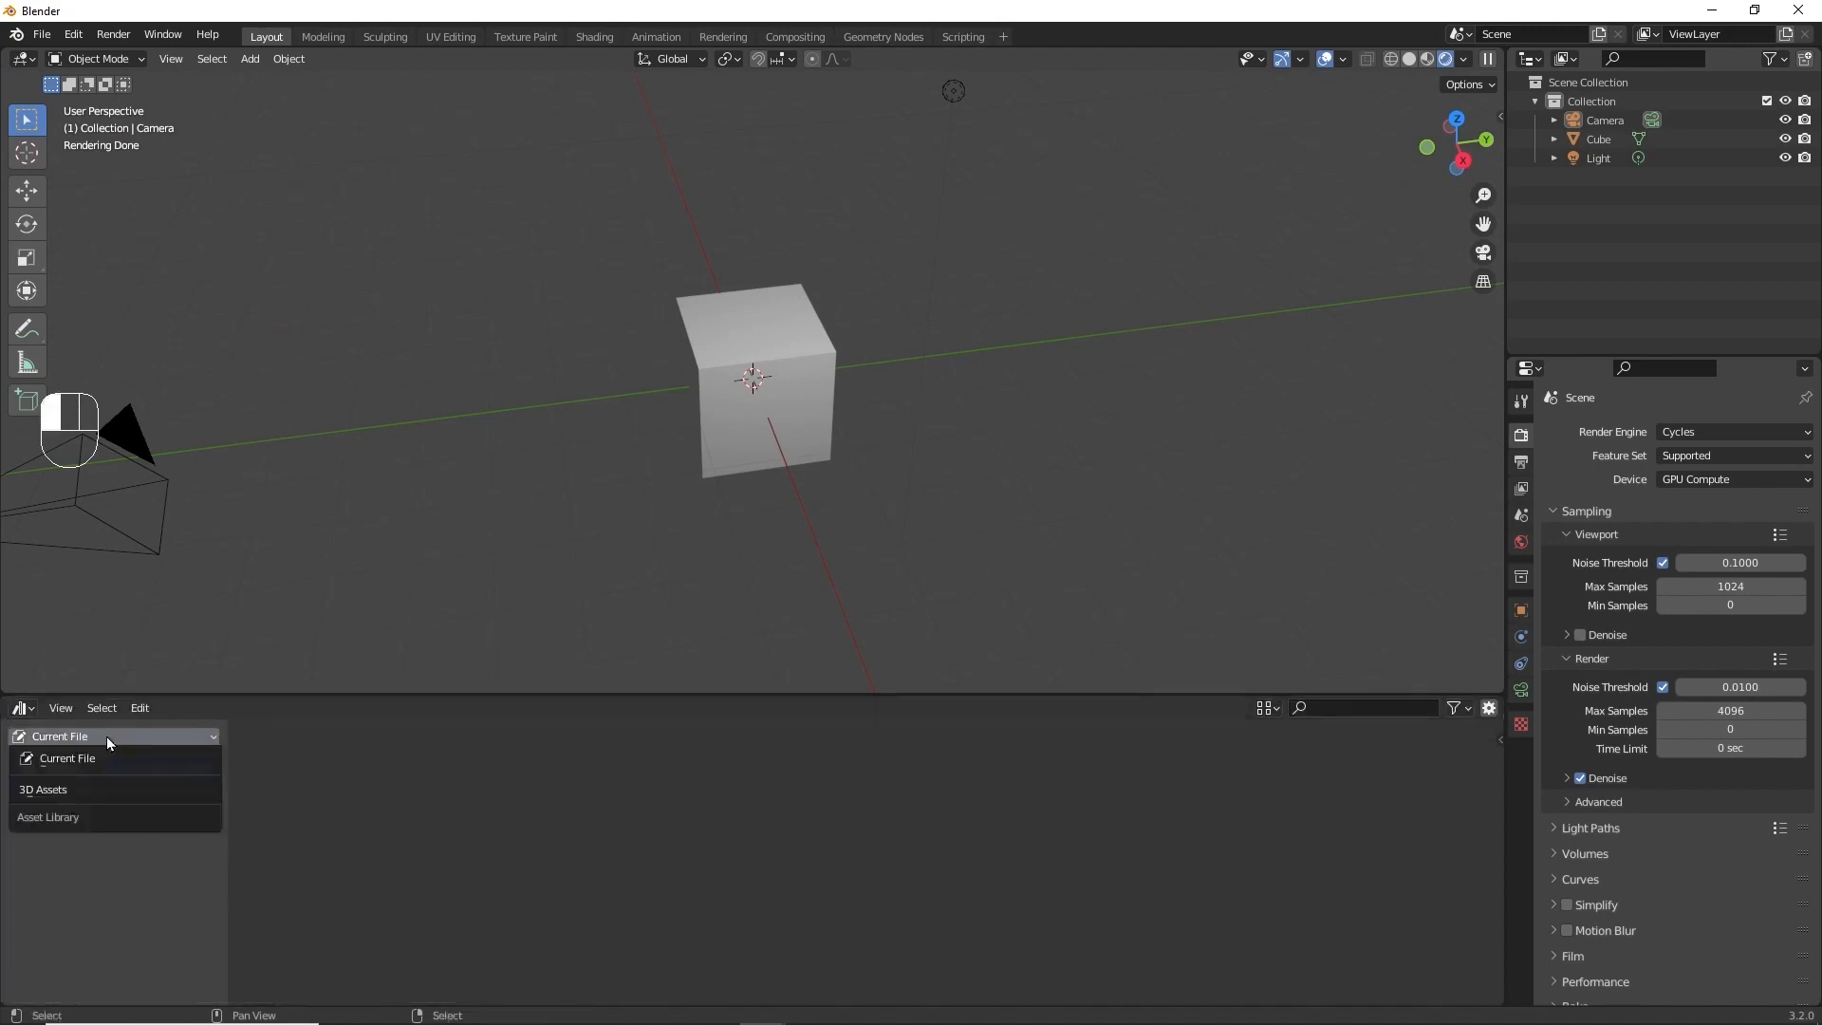
left_click(51, 791)
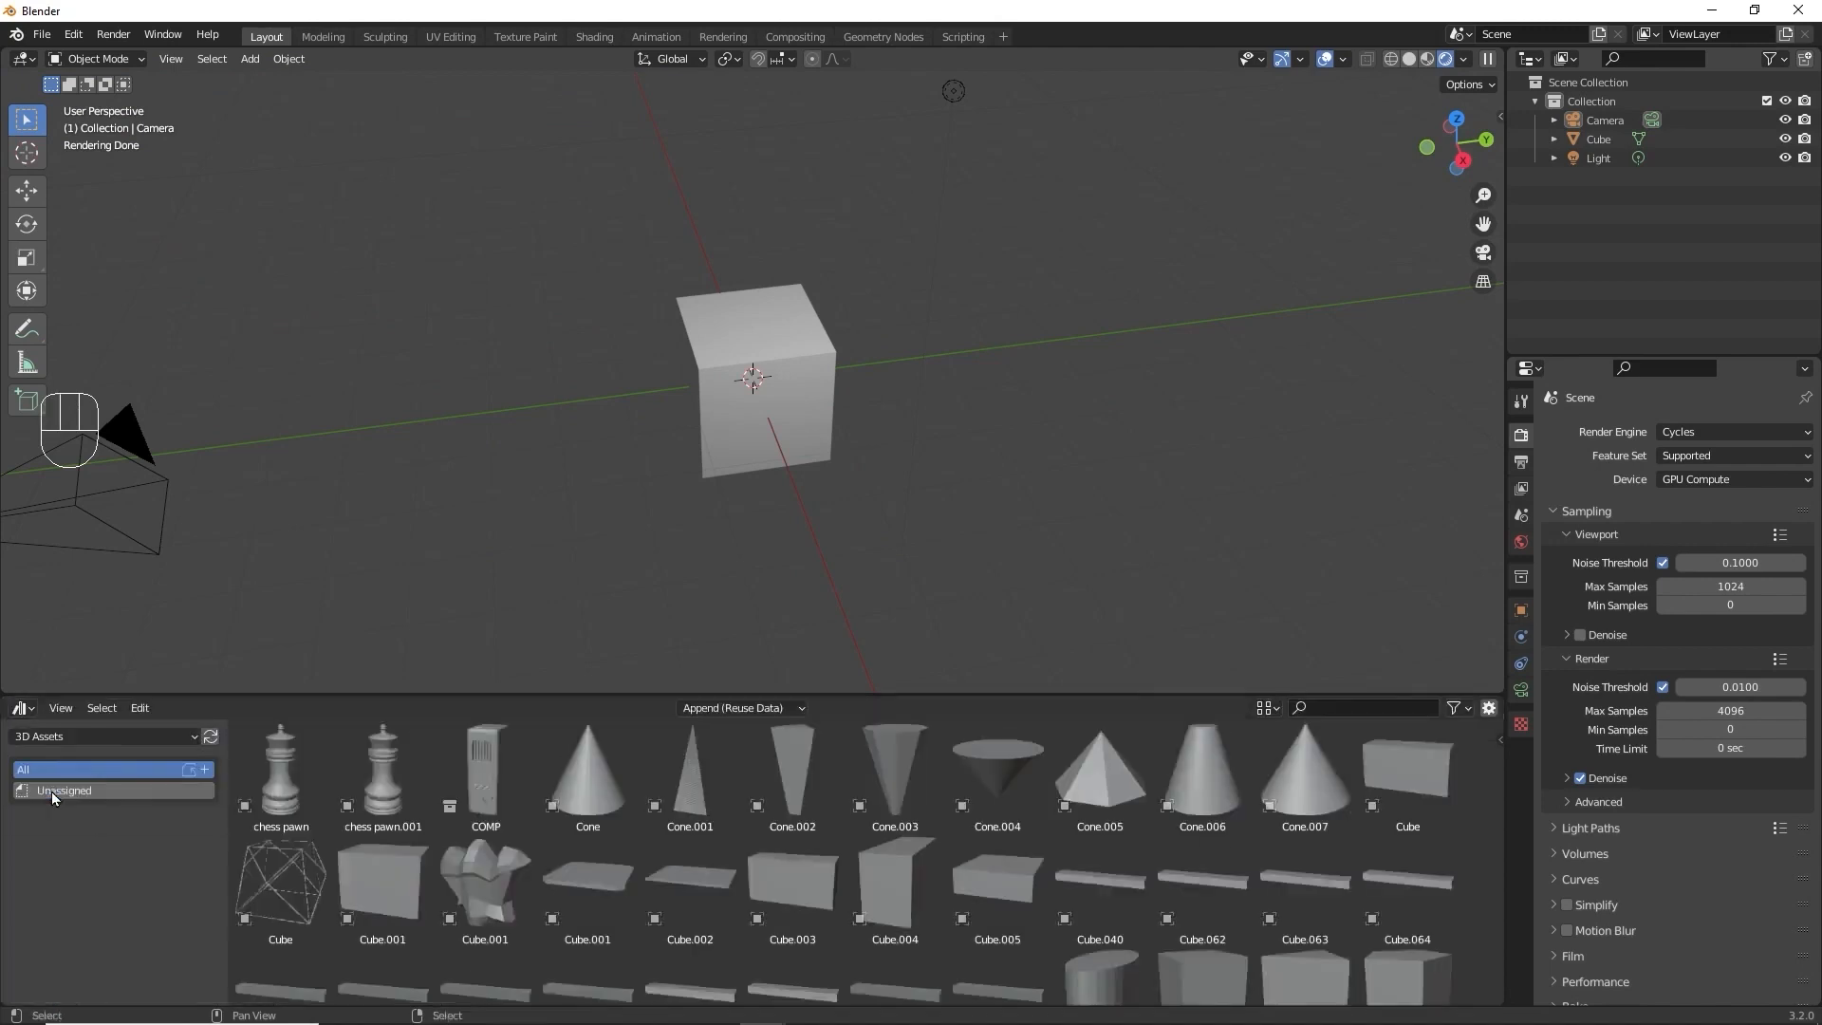
scroll(1147, 873, "down", 2)
scroll(1146, 873, "down", 5)
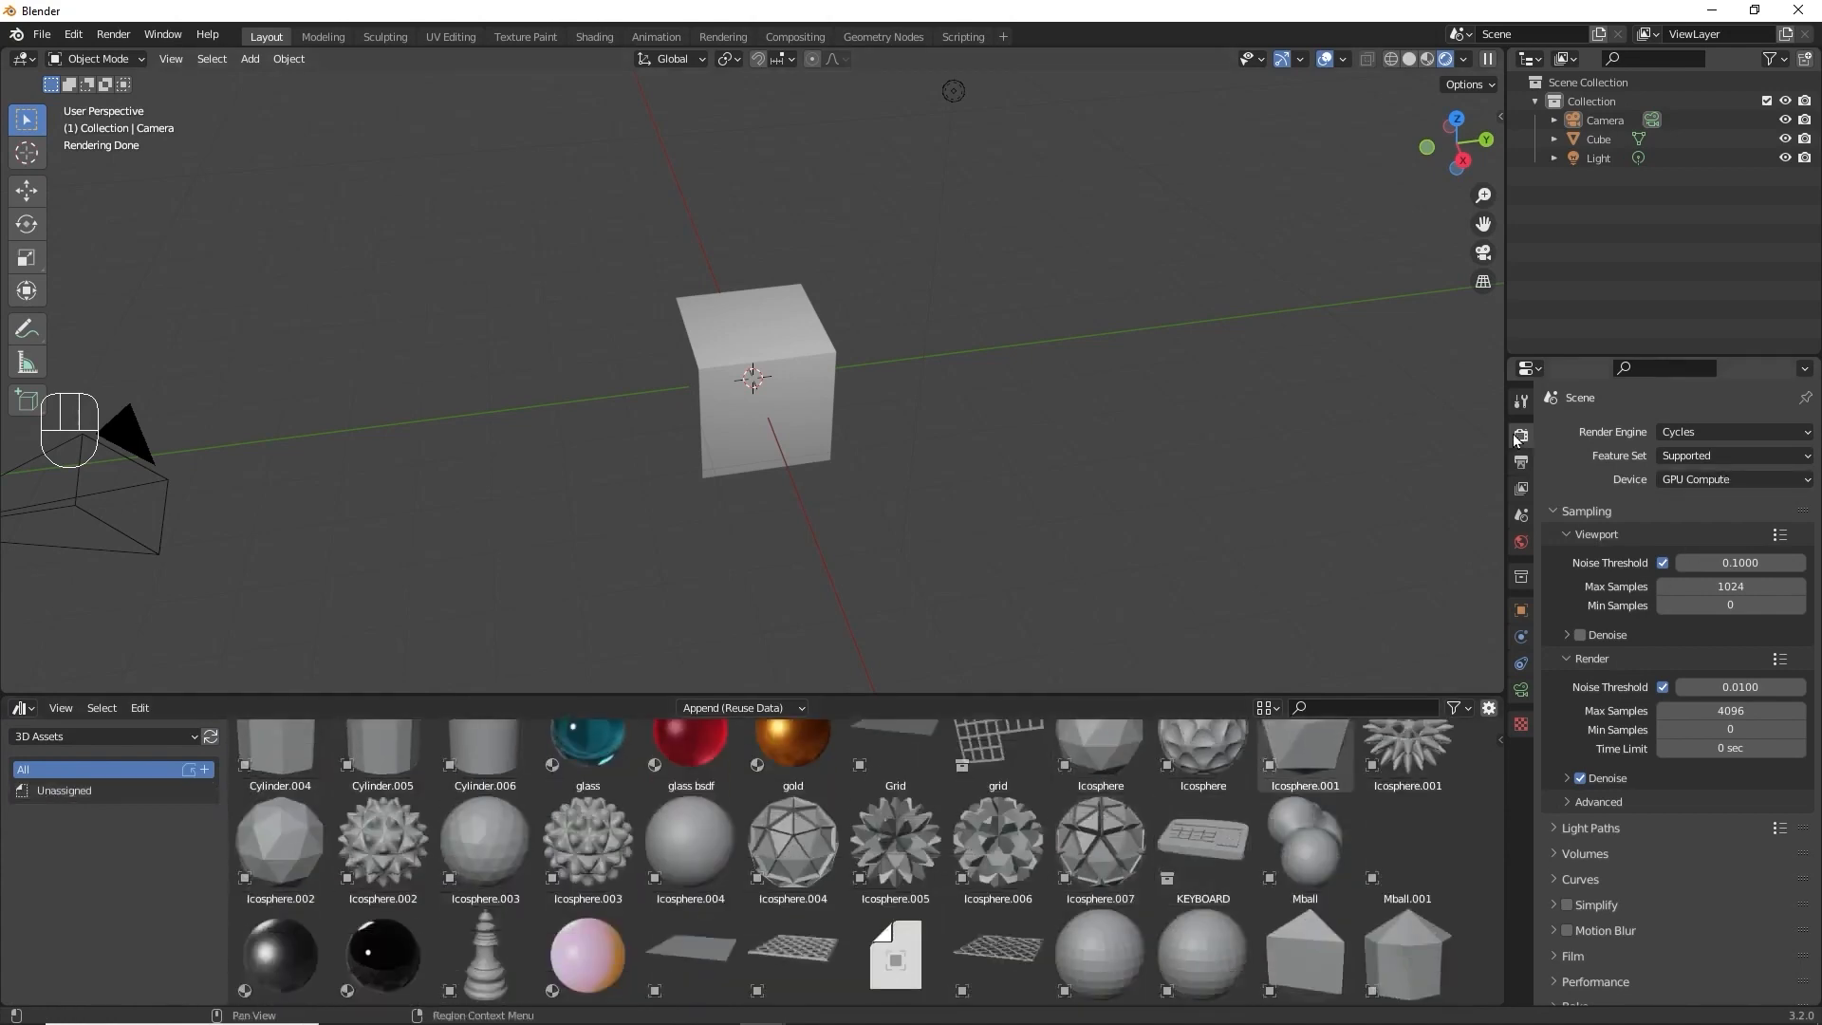
Change the world background color to a dark teal.
left_click(1521, 541)
left_click(1705, 549)
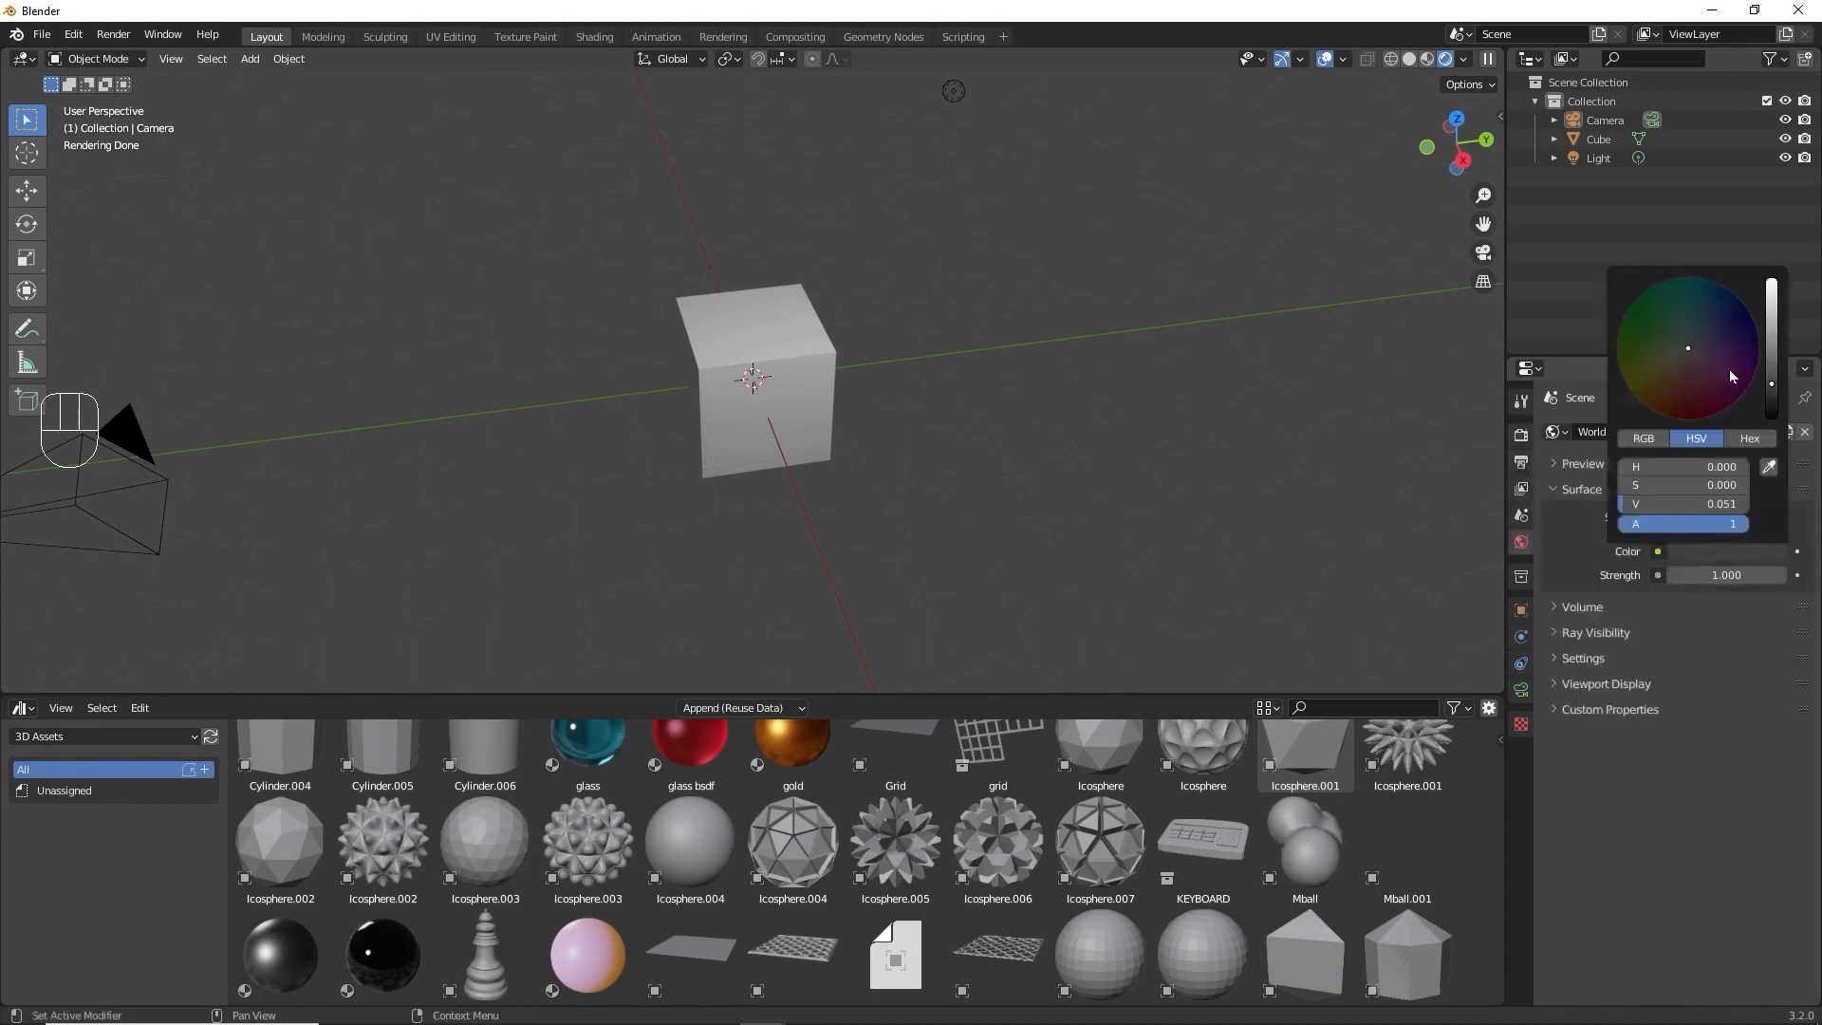
left_click_drag(1688, 348, 1695, 313)
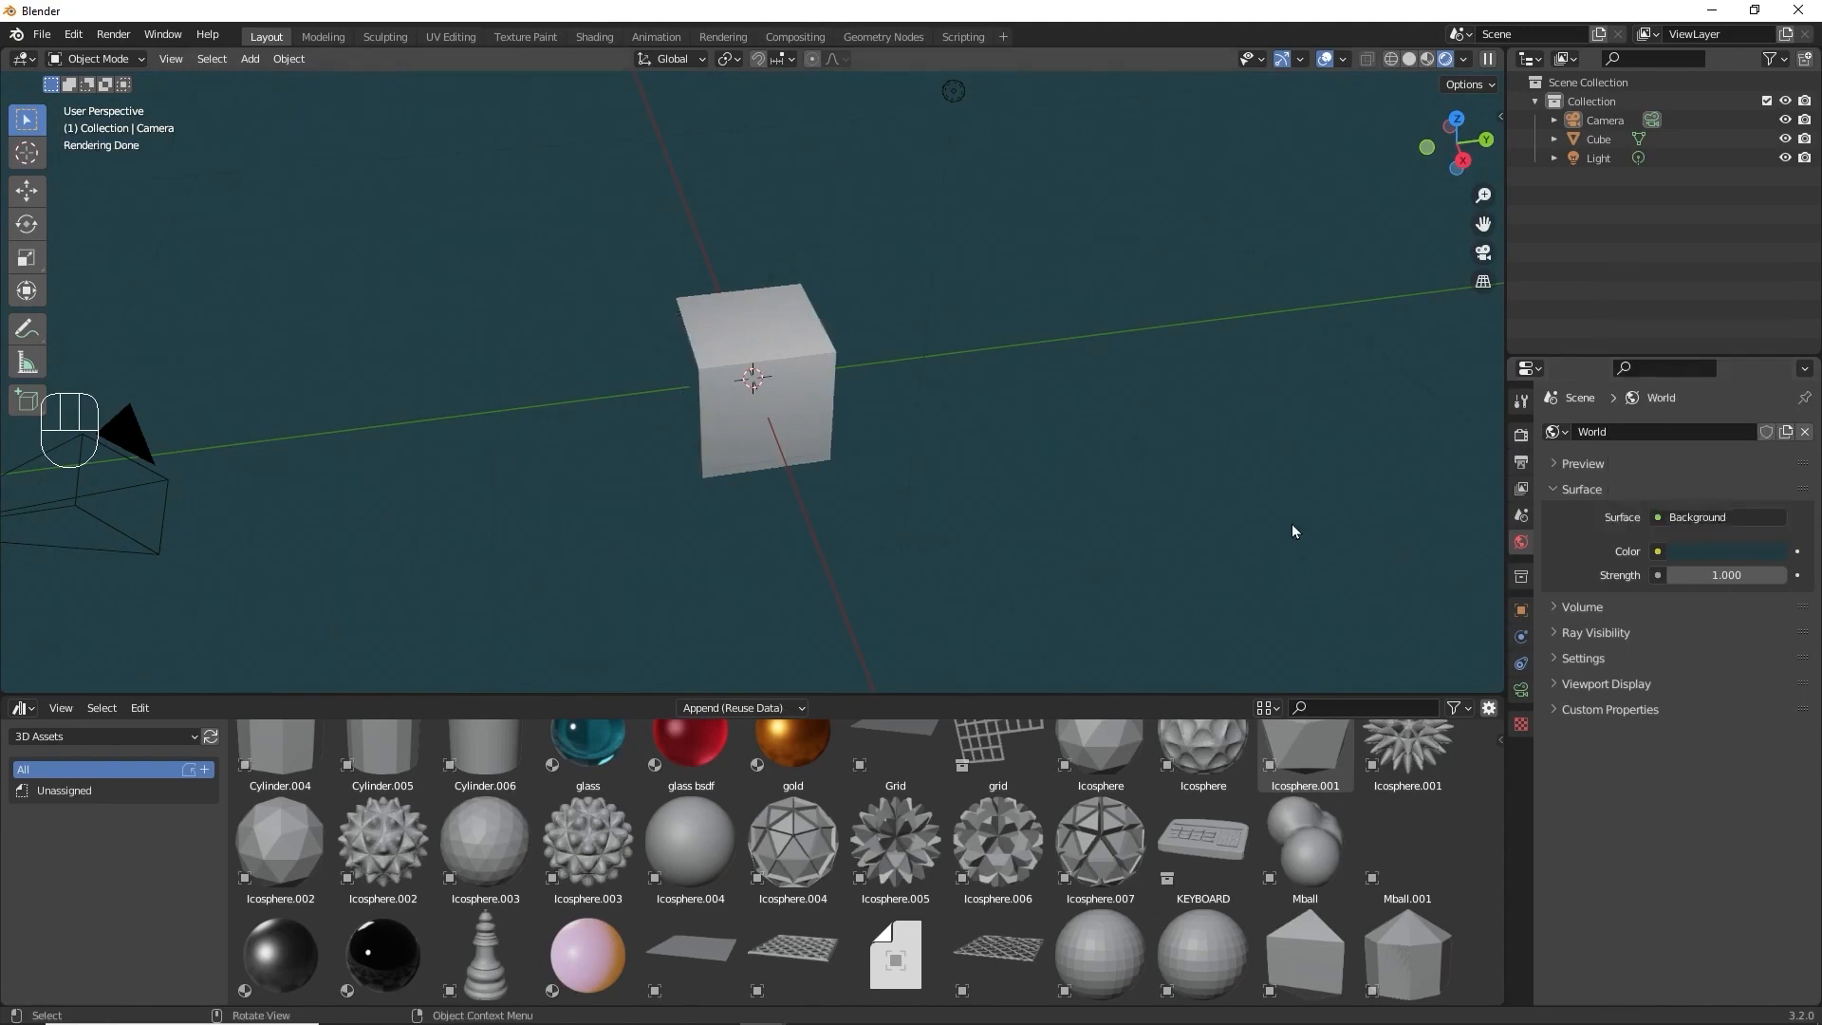
Render the camera view with the teal background as a test and close the render result.
left_click(1285, 535)
key("F12")
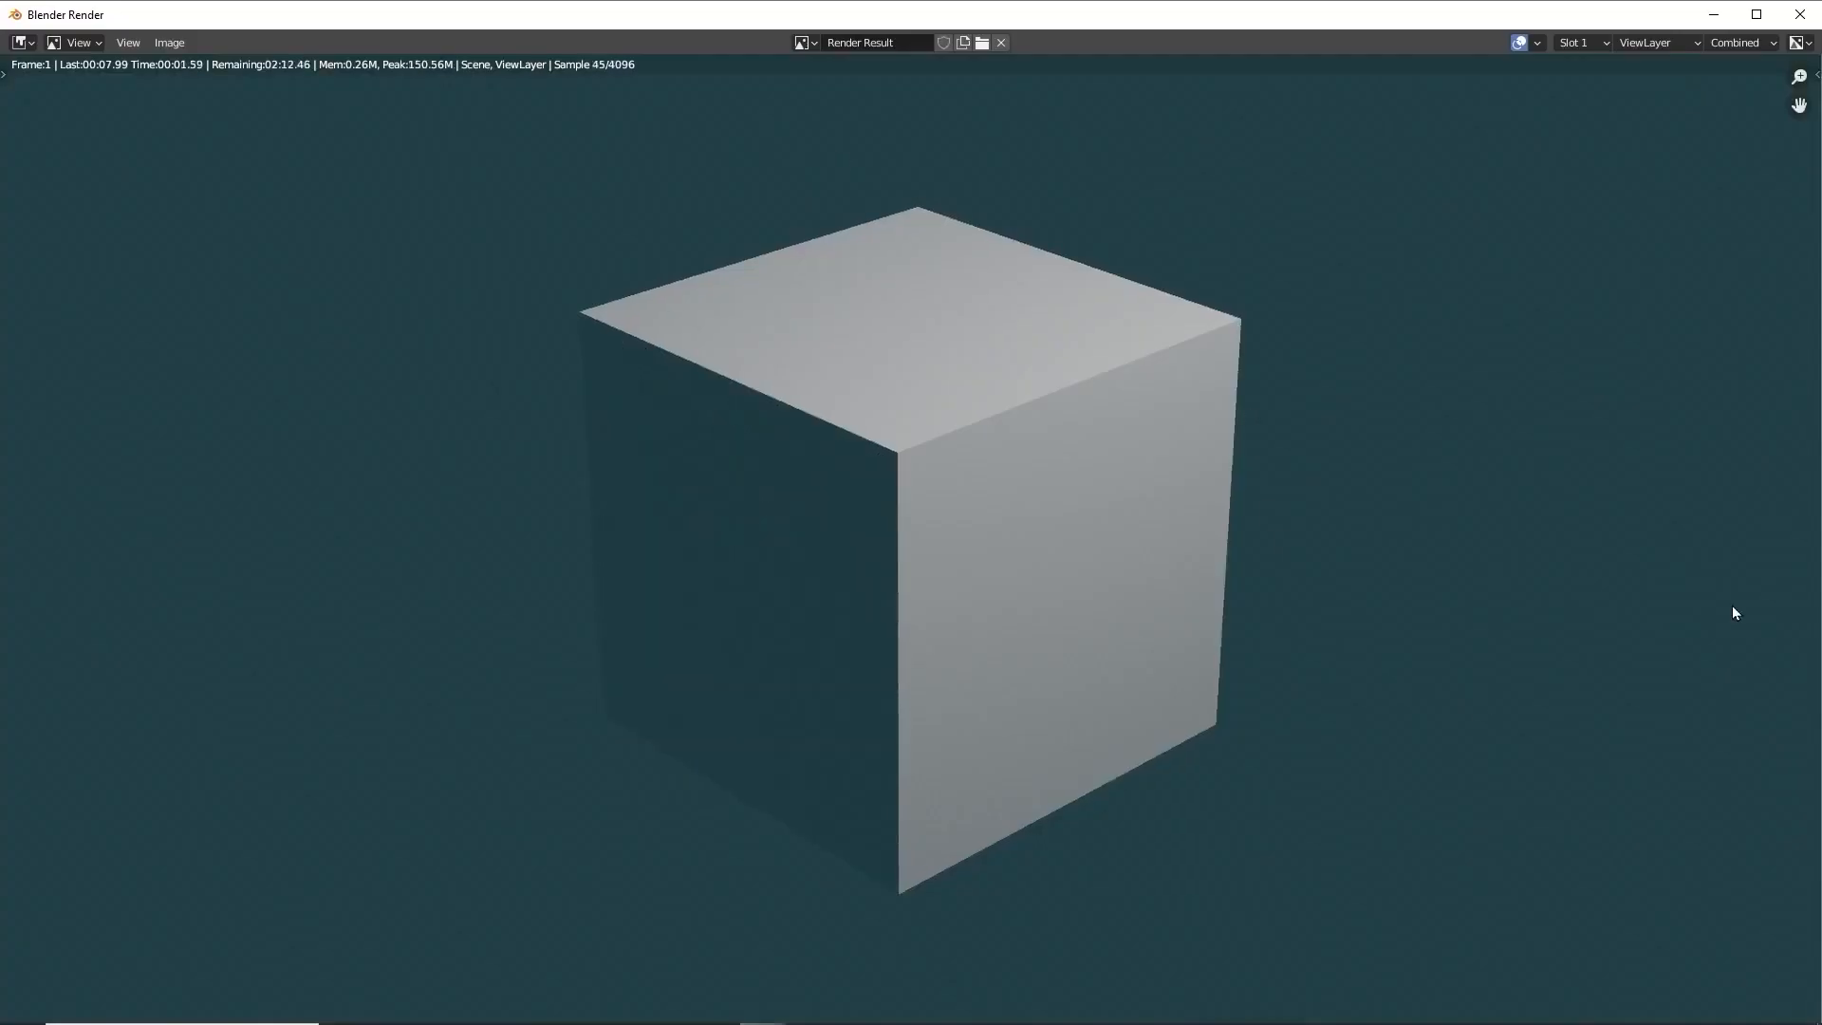
left_click(1803, 16)
Delete the default cube from the scene.
left_click(691, 434)
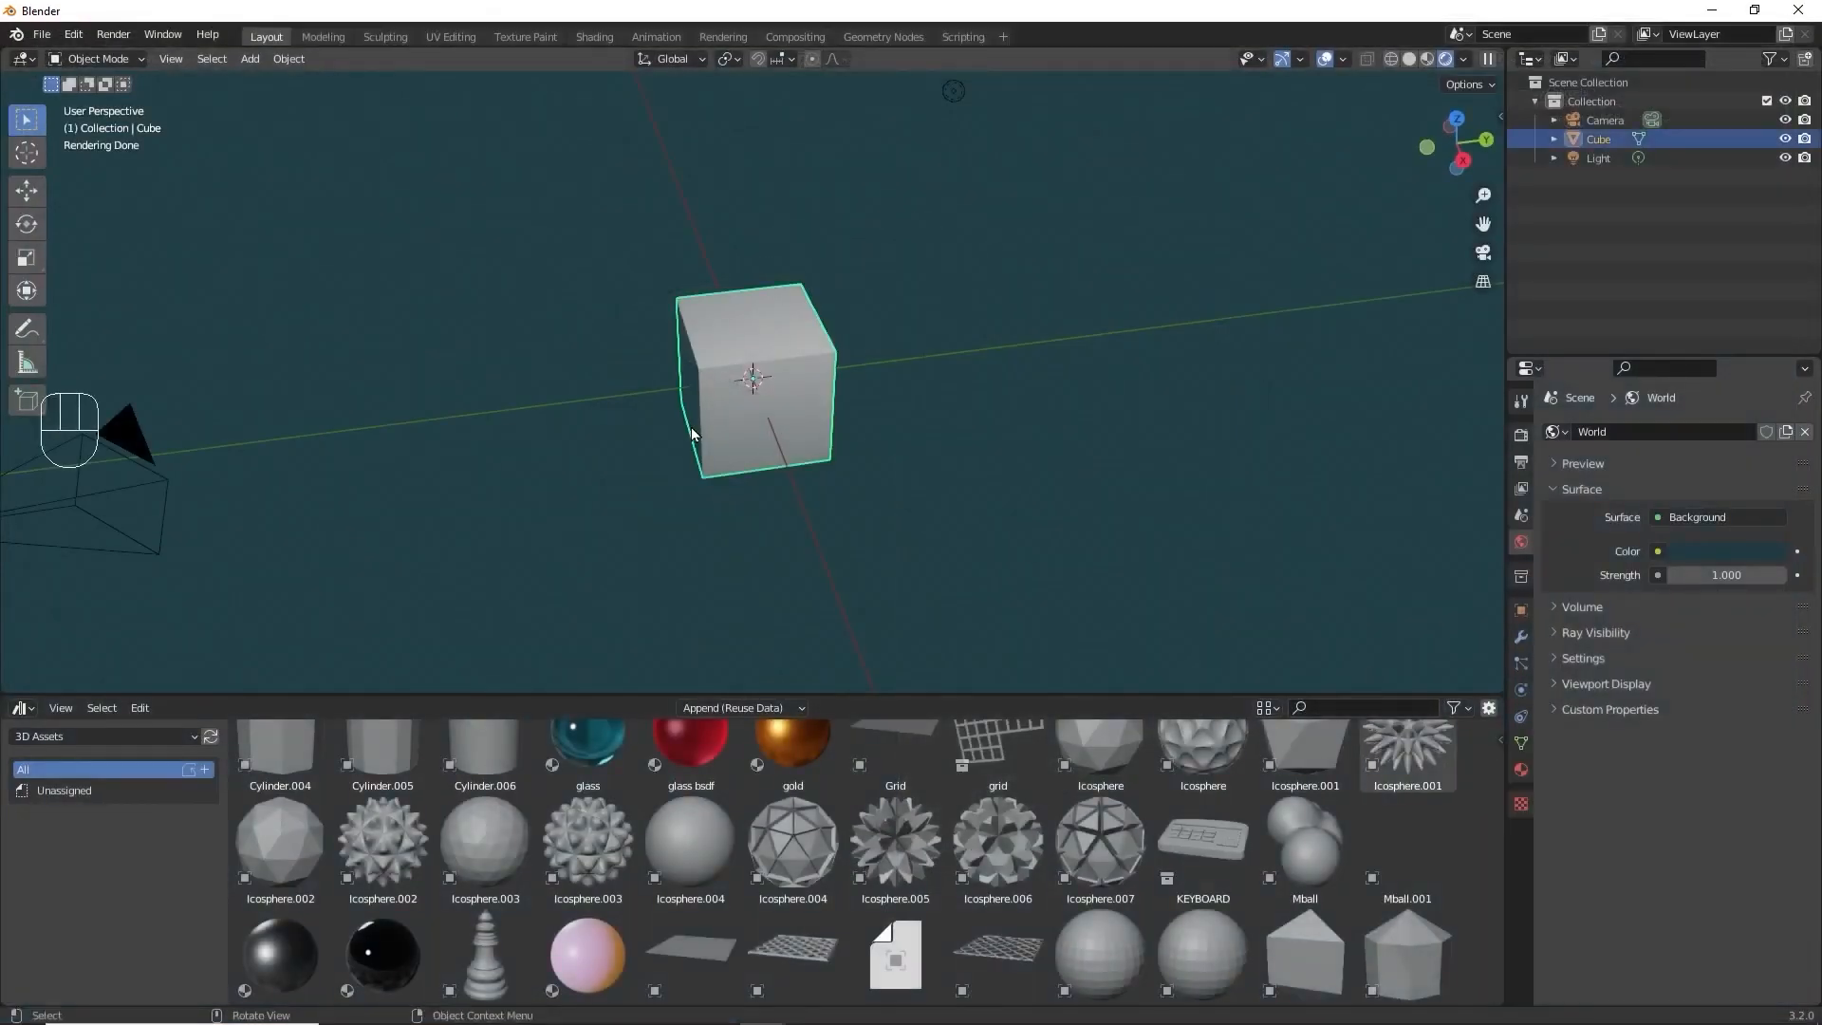
key("Delete")
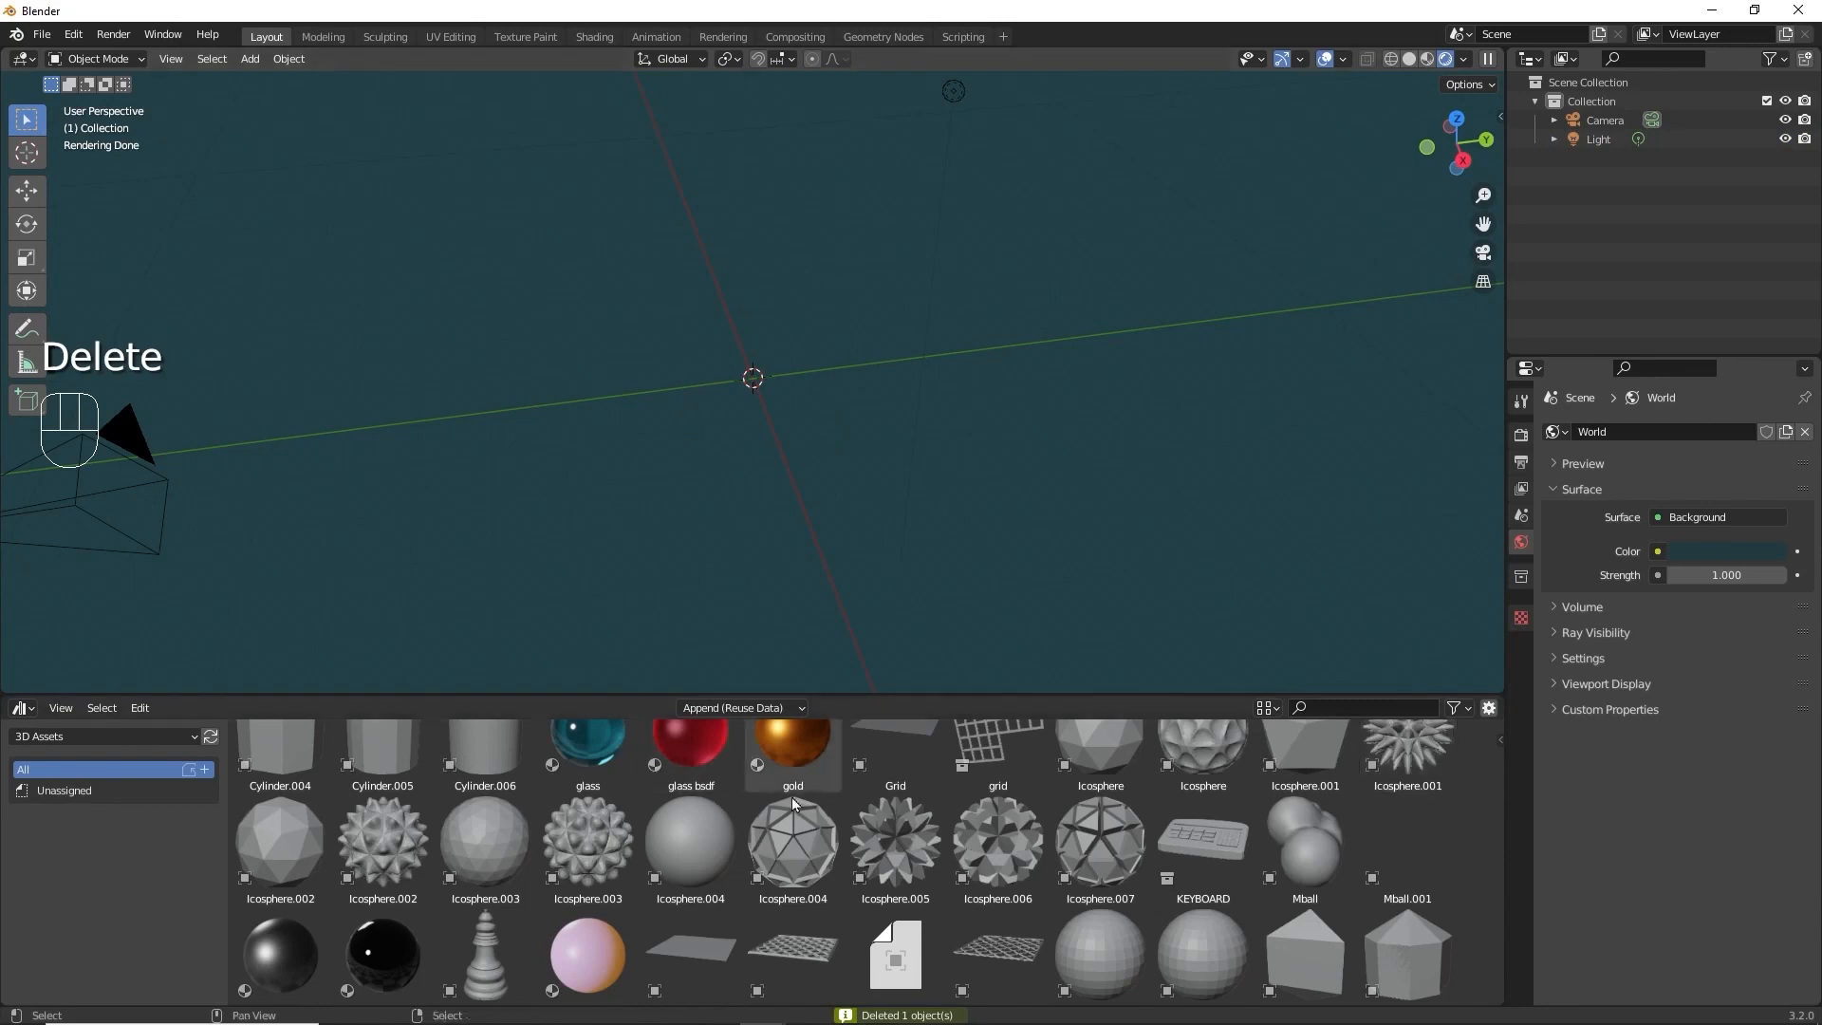
Place the spiky Icosphere.003 asset in the scene and set its X, Y and Z location to 0 m.
left_click_drag(580, 849, 756, 388)
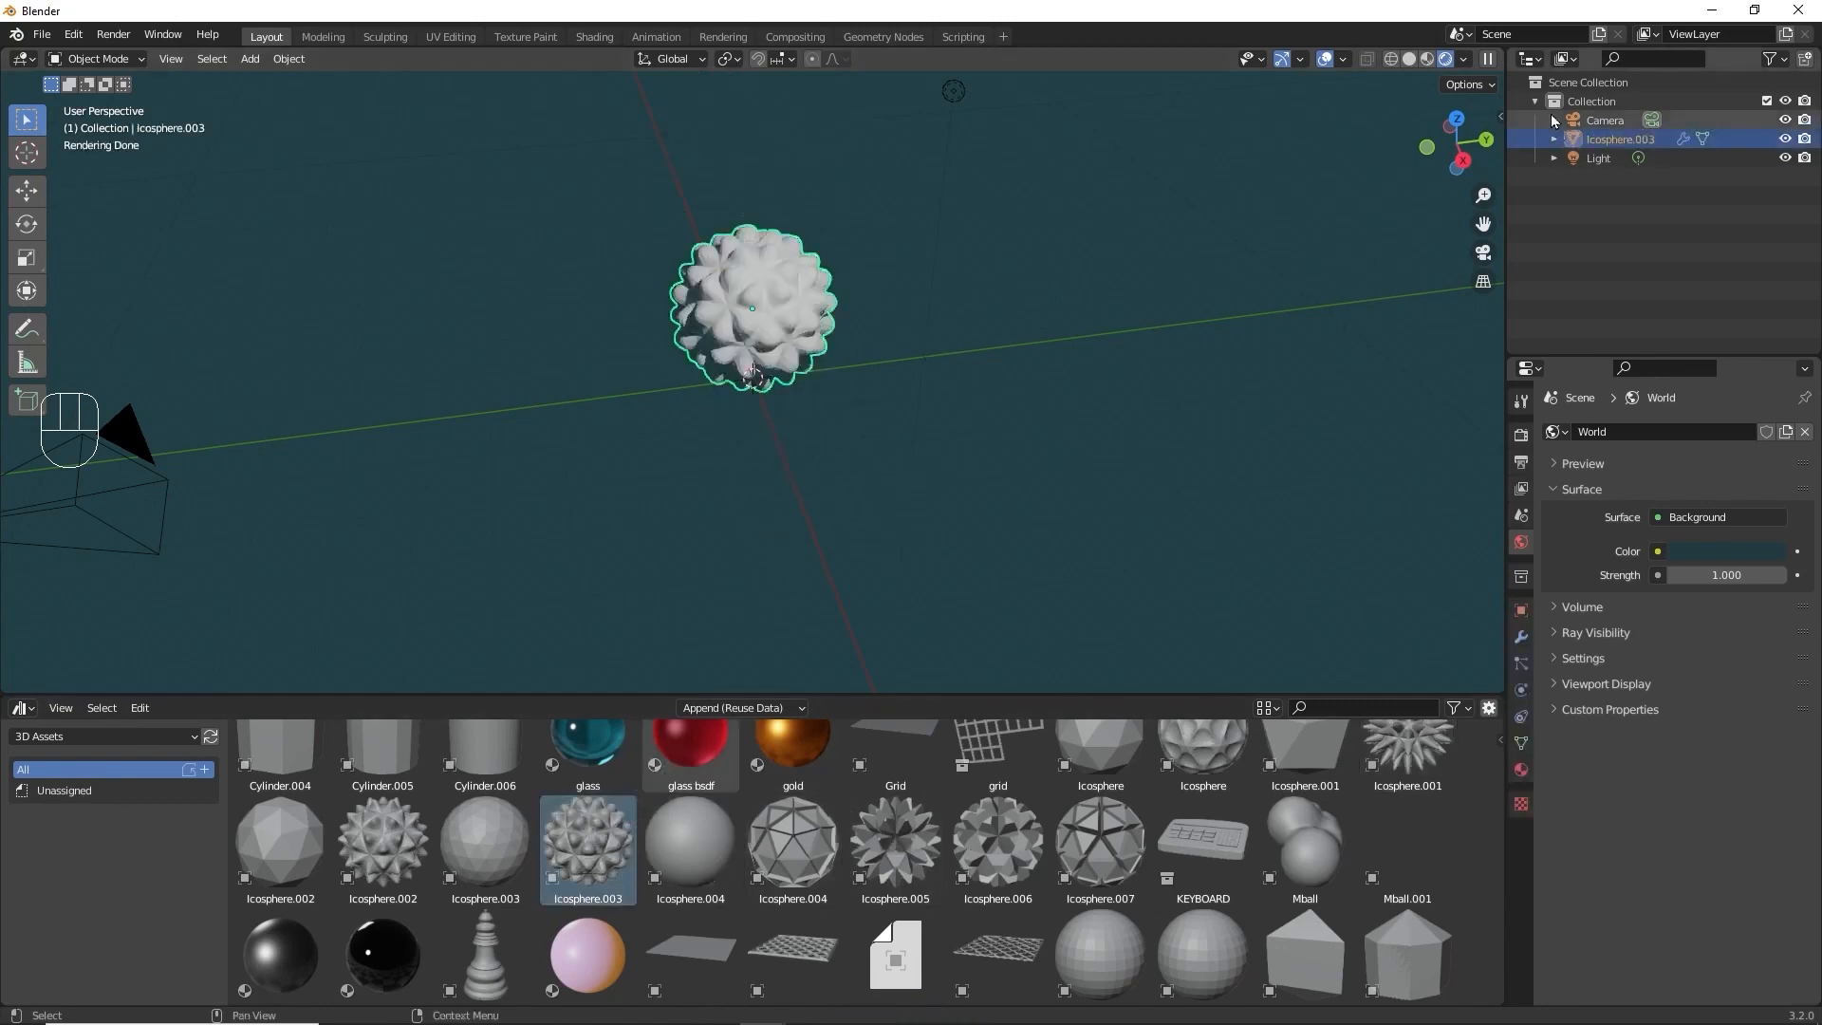
key("n")
key("n")
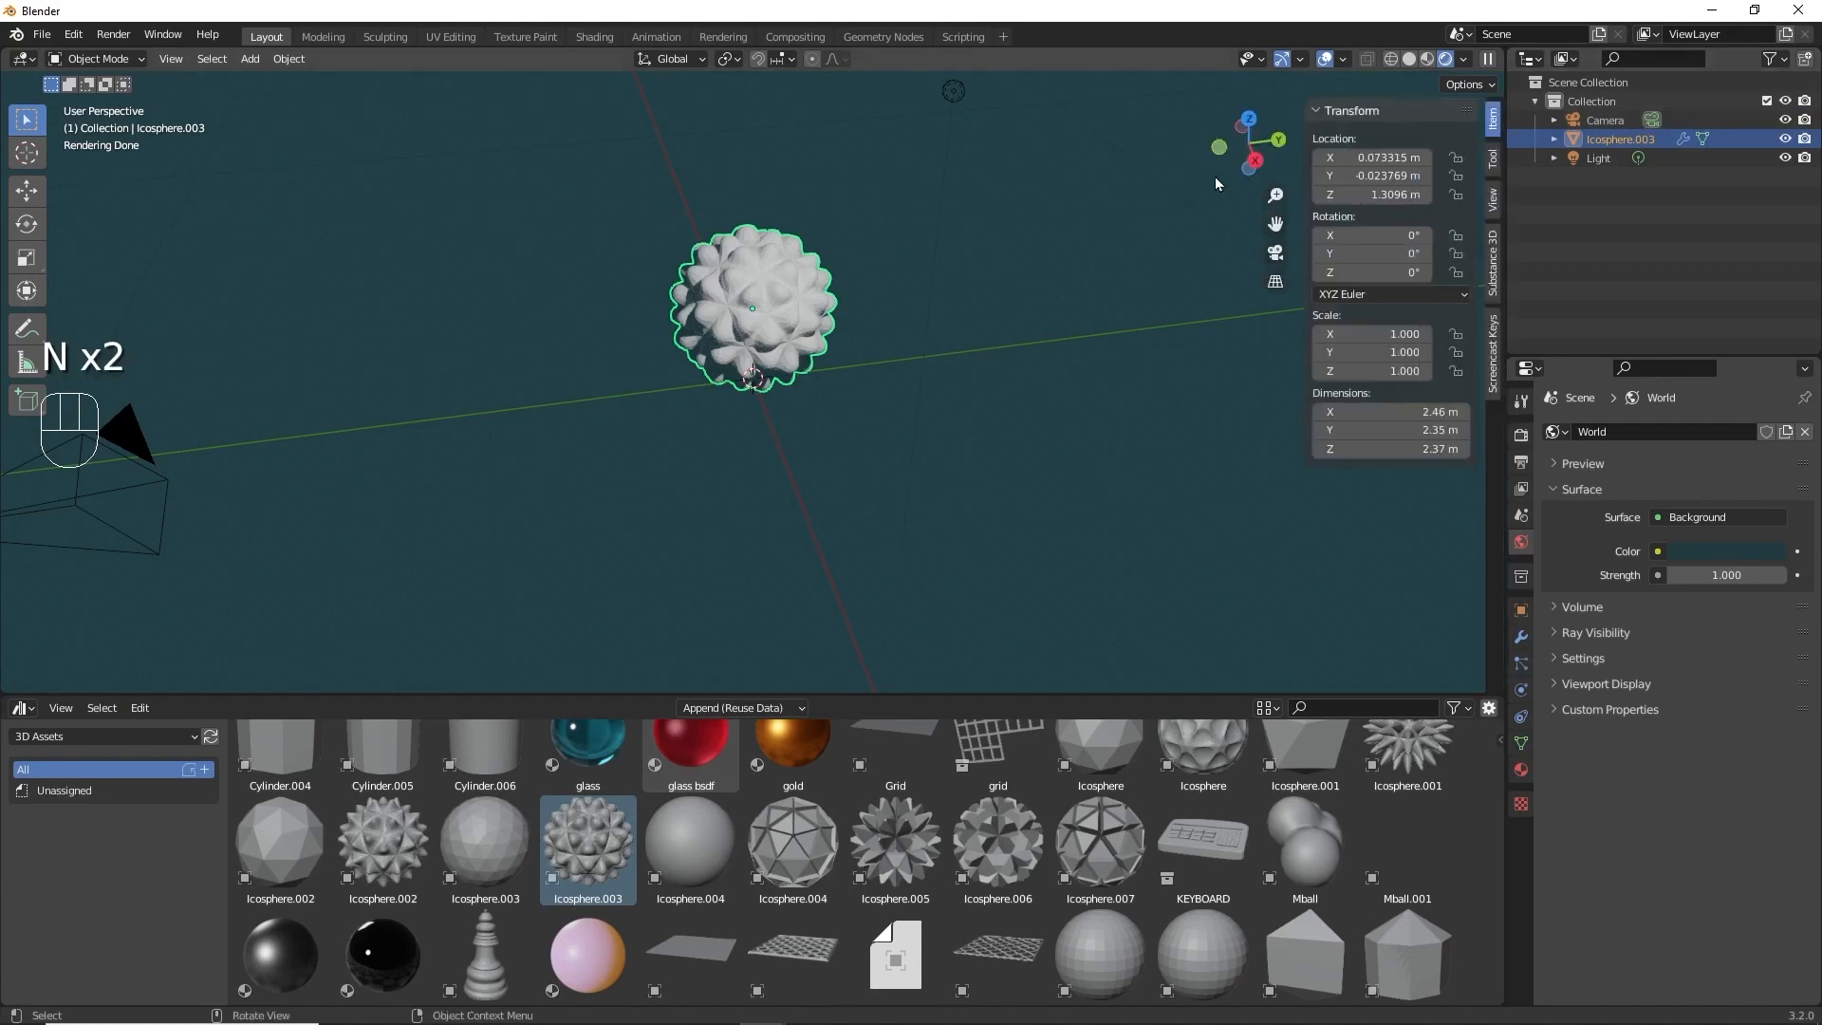
left_click(1405, 157)
type("0")
key("Tab")
type("0")
key("Tab")
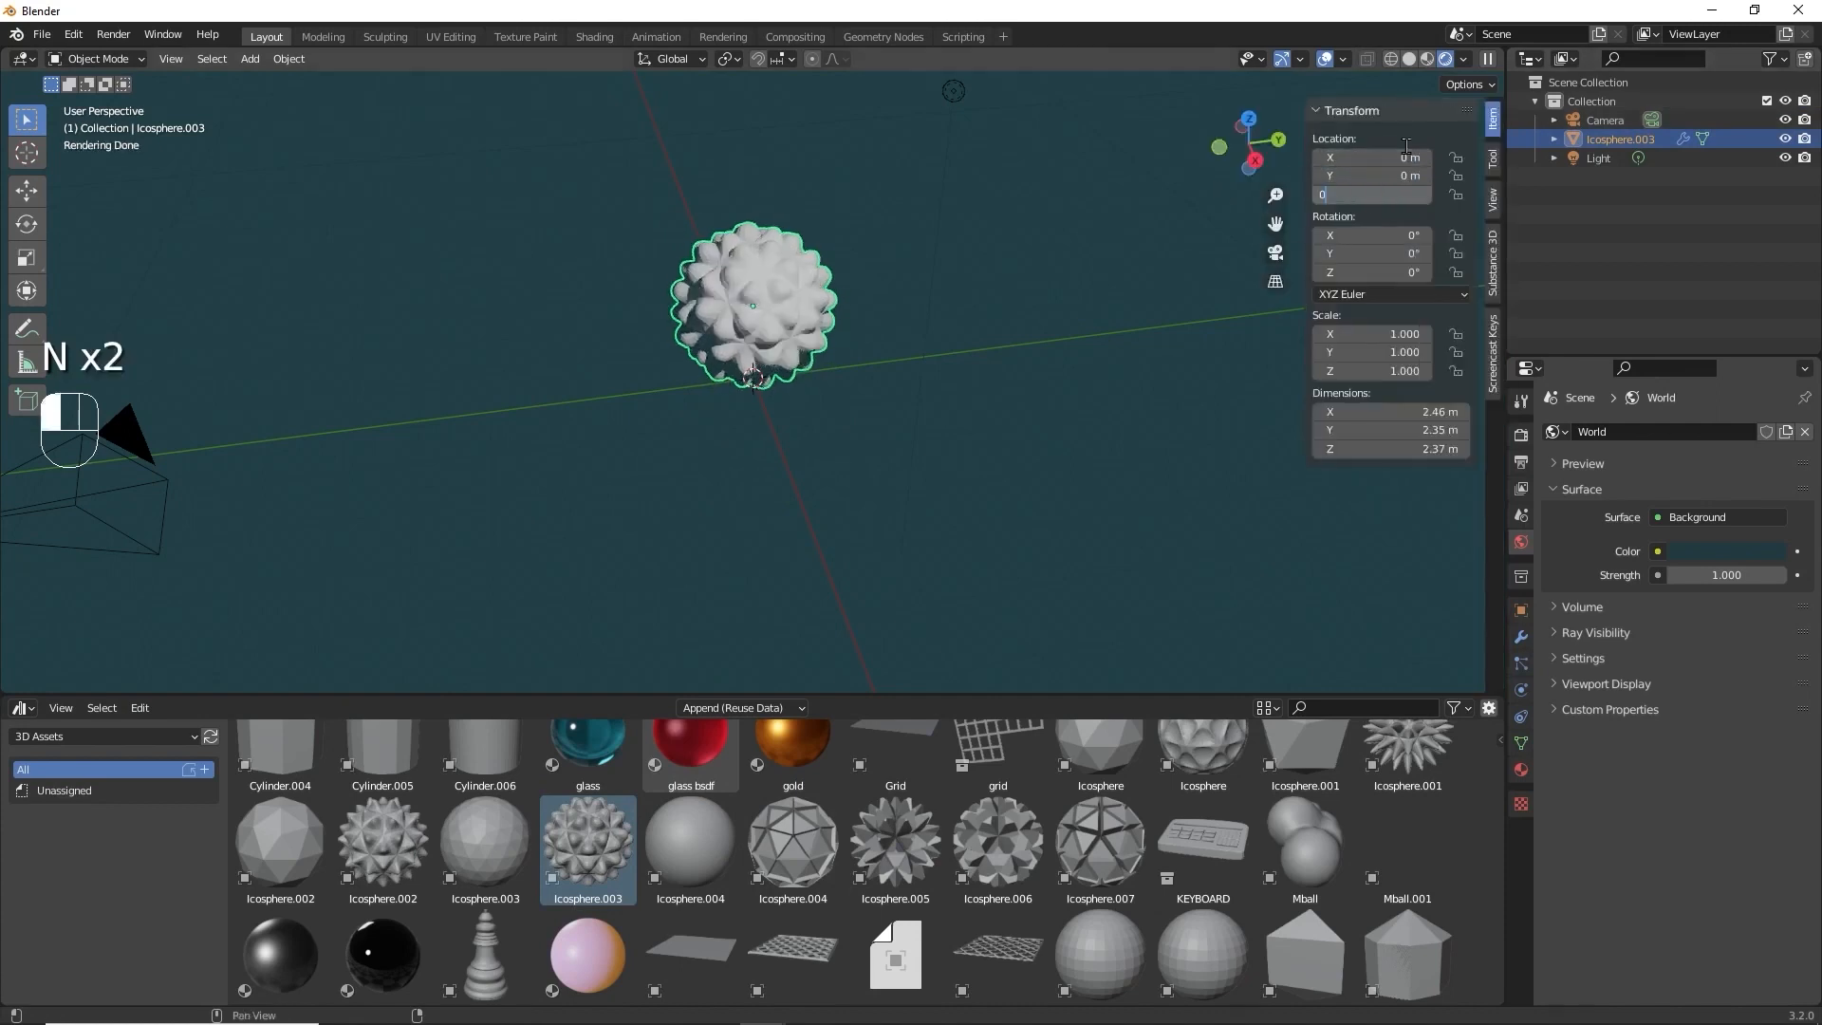
type("0")
key("Return")
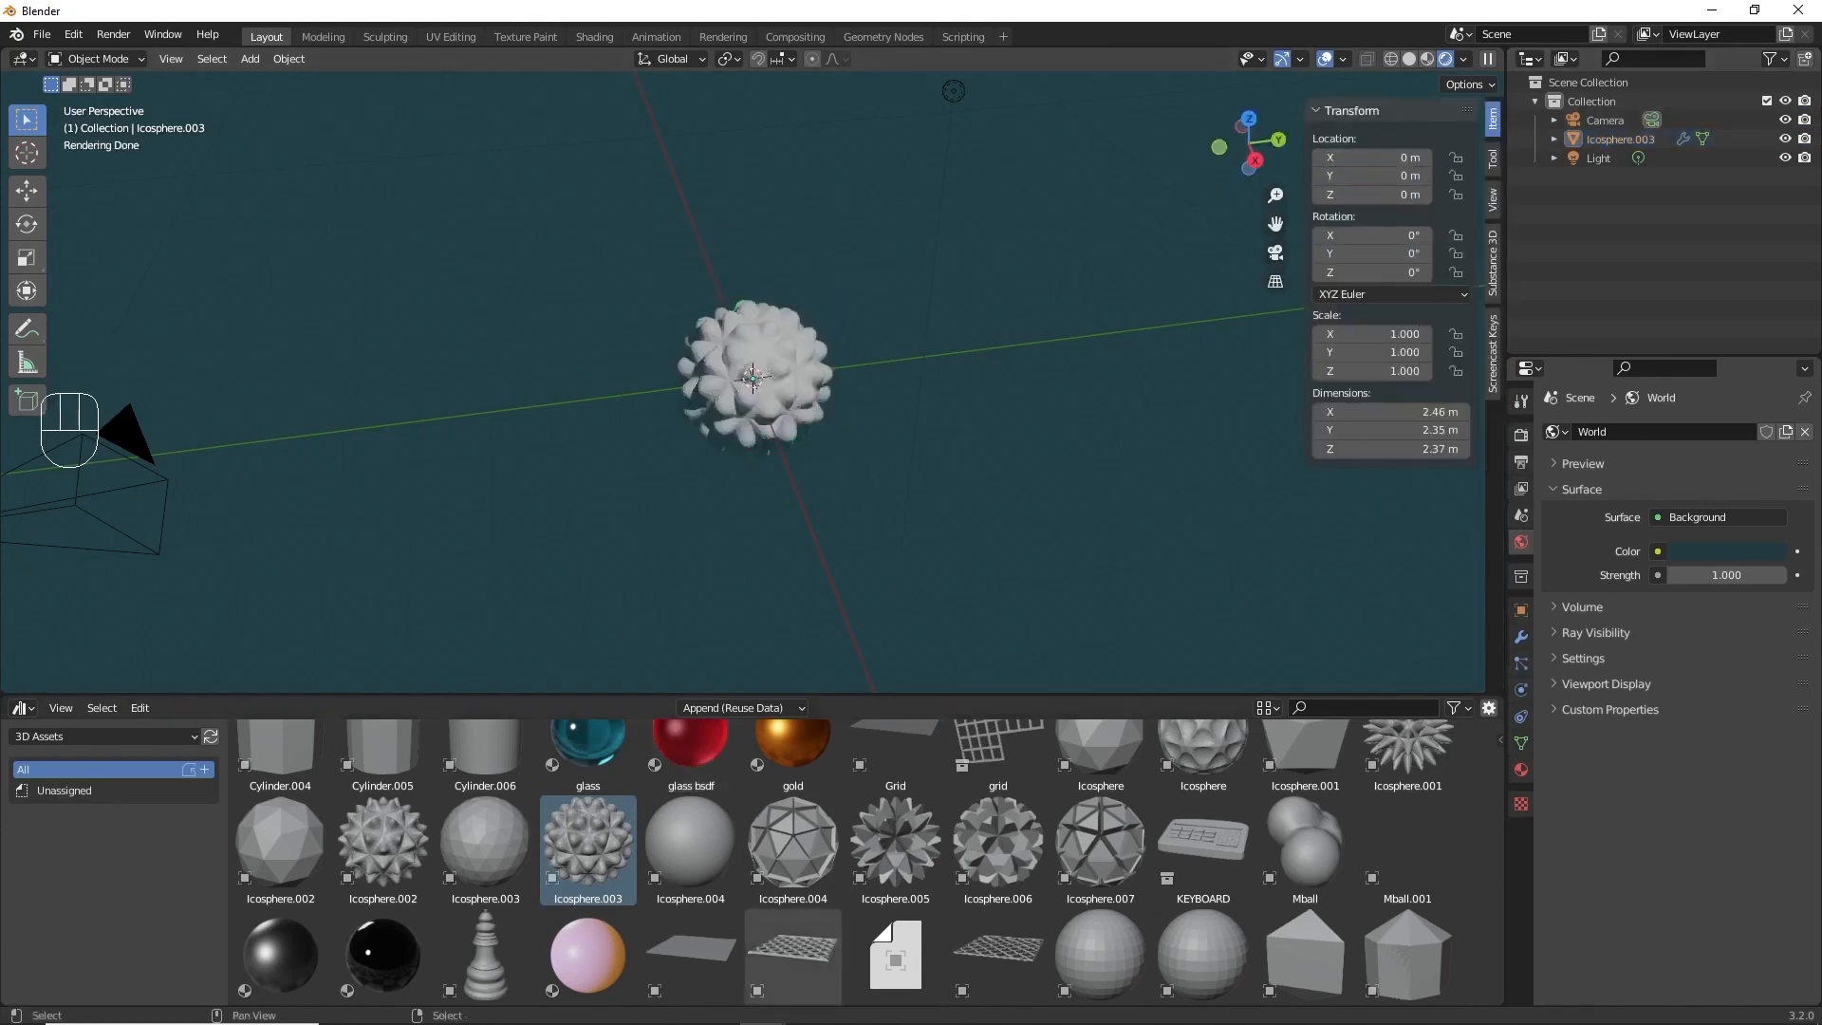
View the scene through the camera with the whole camera frame in sight.
mouse_move(947, 538)
middle_mouse_down()
mouse_move(983, 475)
mouse_move(930, 520)
middle_mouse_up()
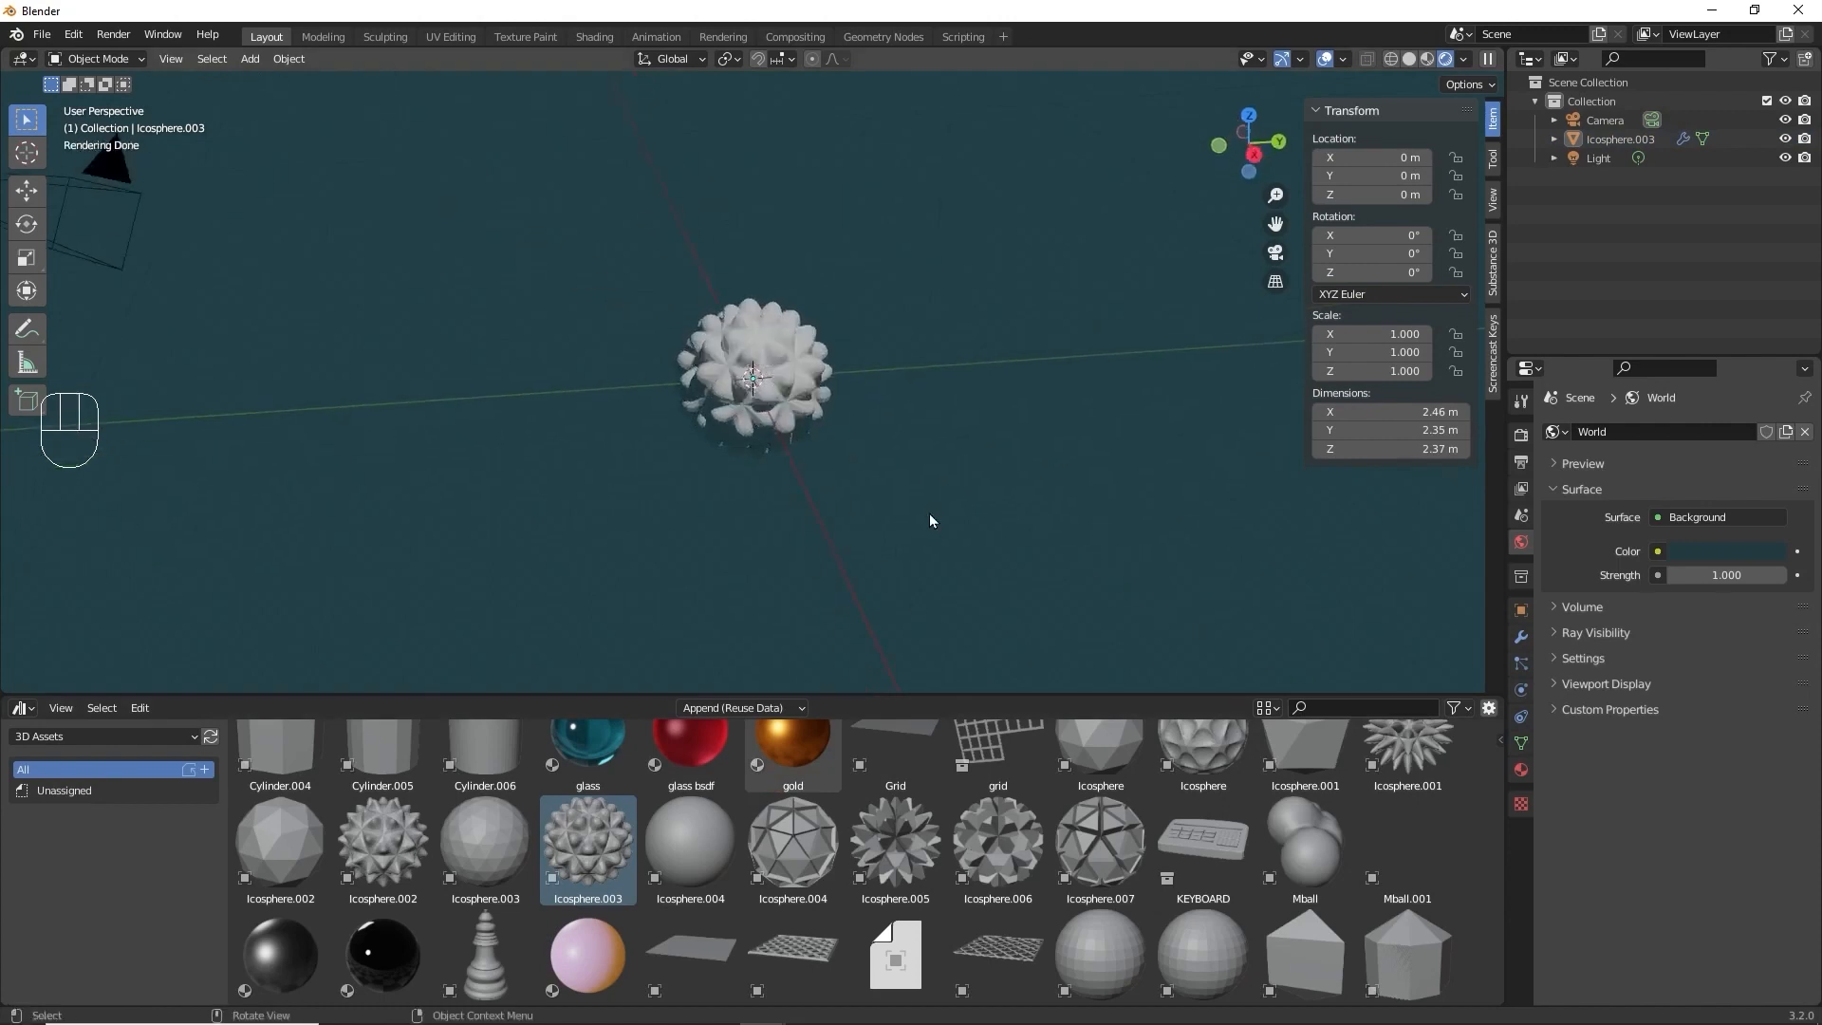
key("KP_0")
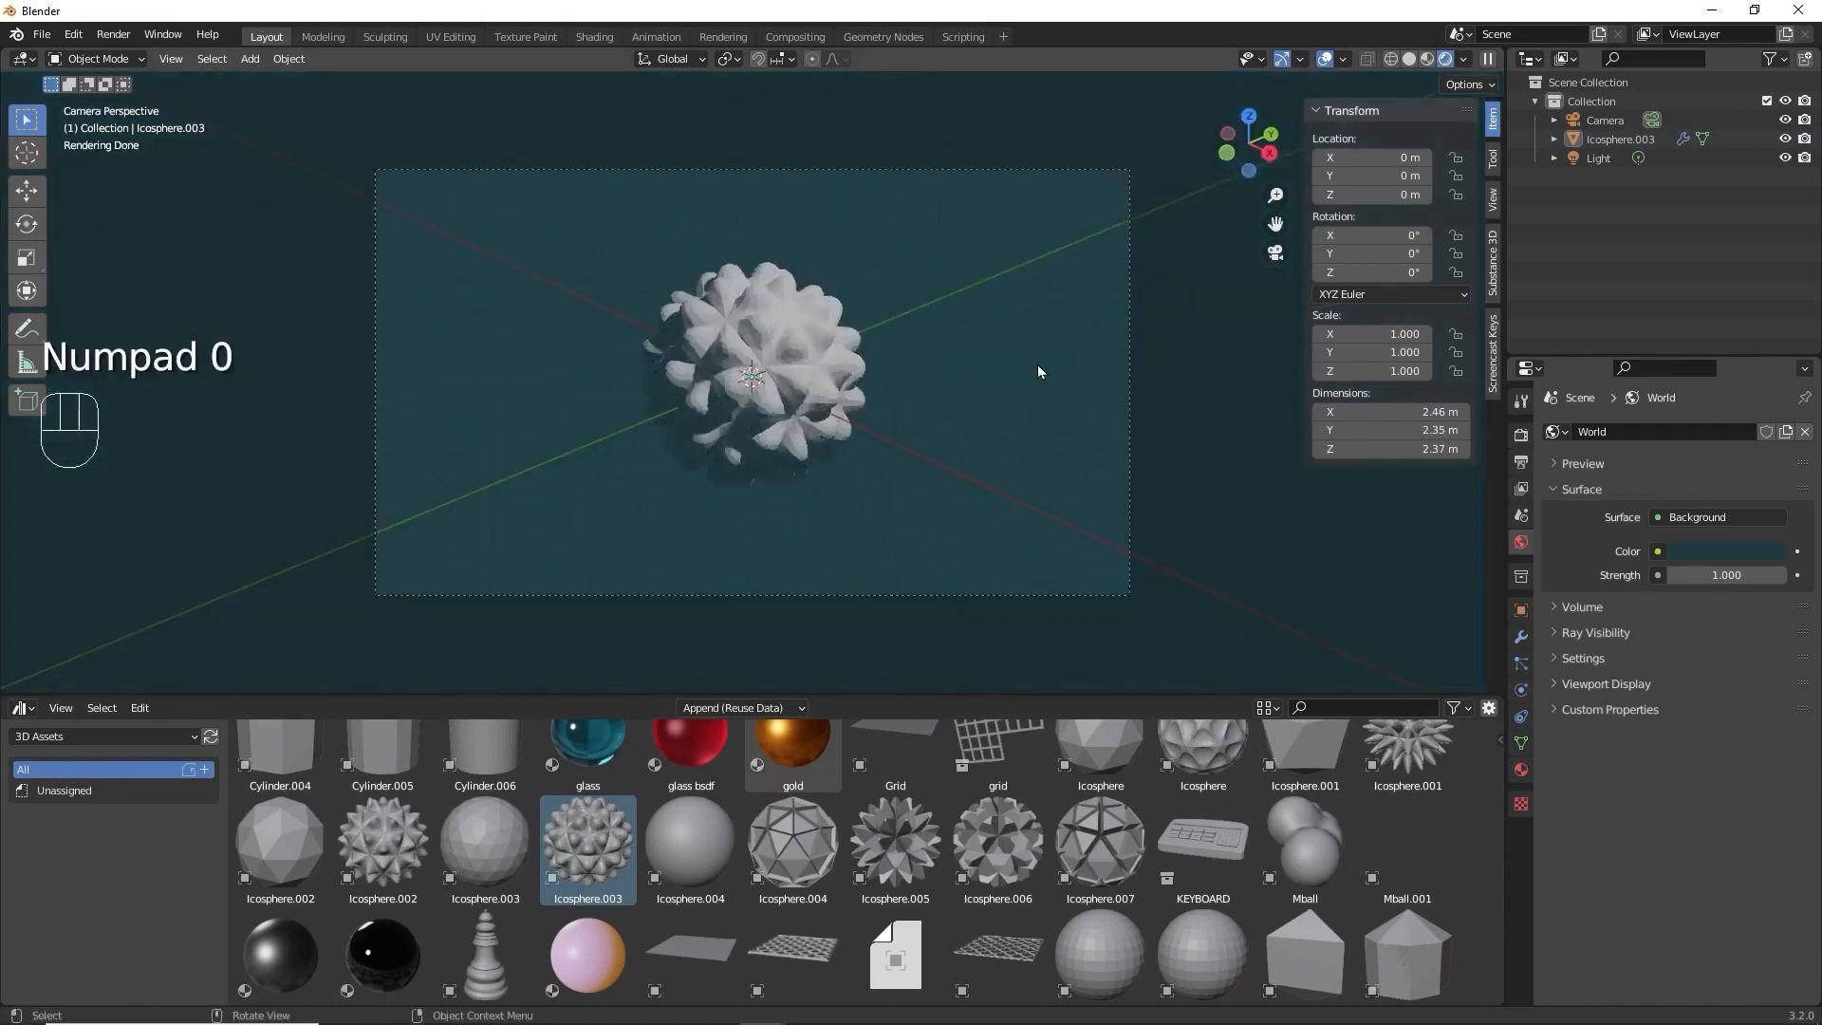
scroll(928, 379, "down", 1)
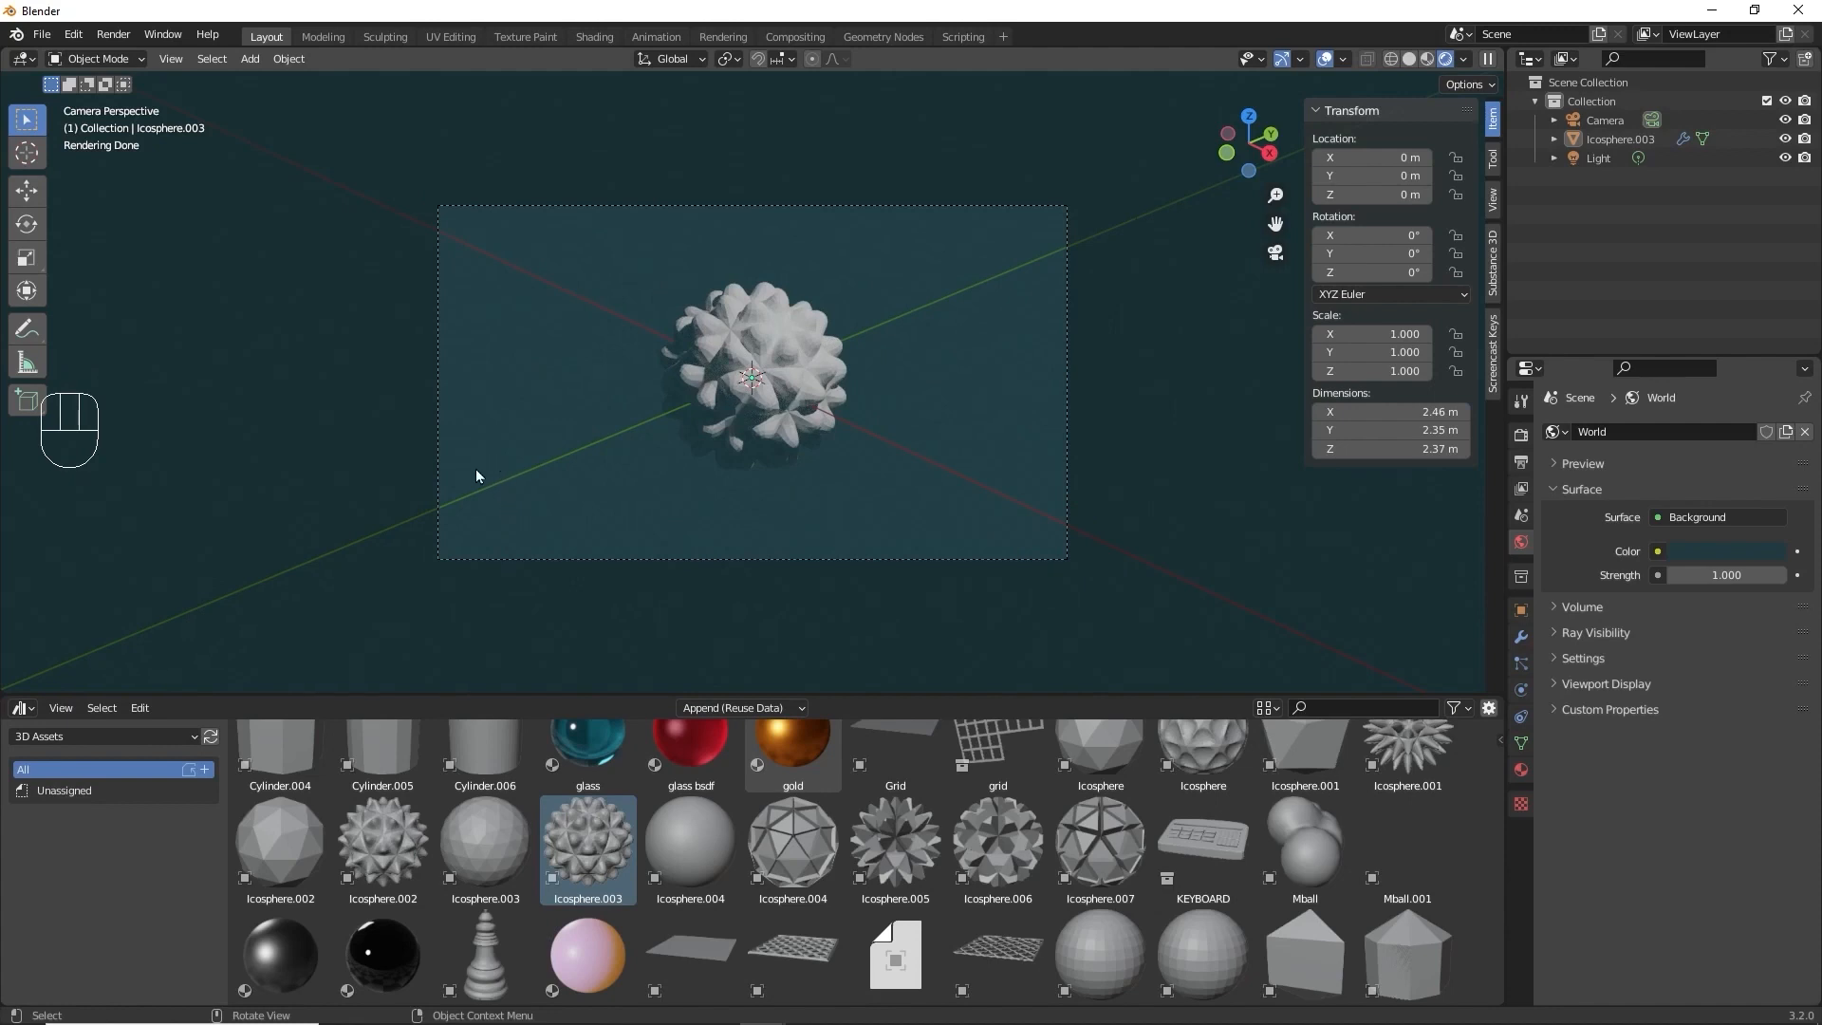
Set the render resolution width to 1080 px for a square frame and change the viewport shading to Solid.
left_click(1521, 464)
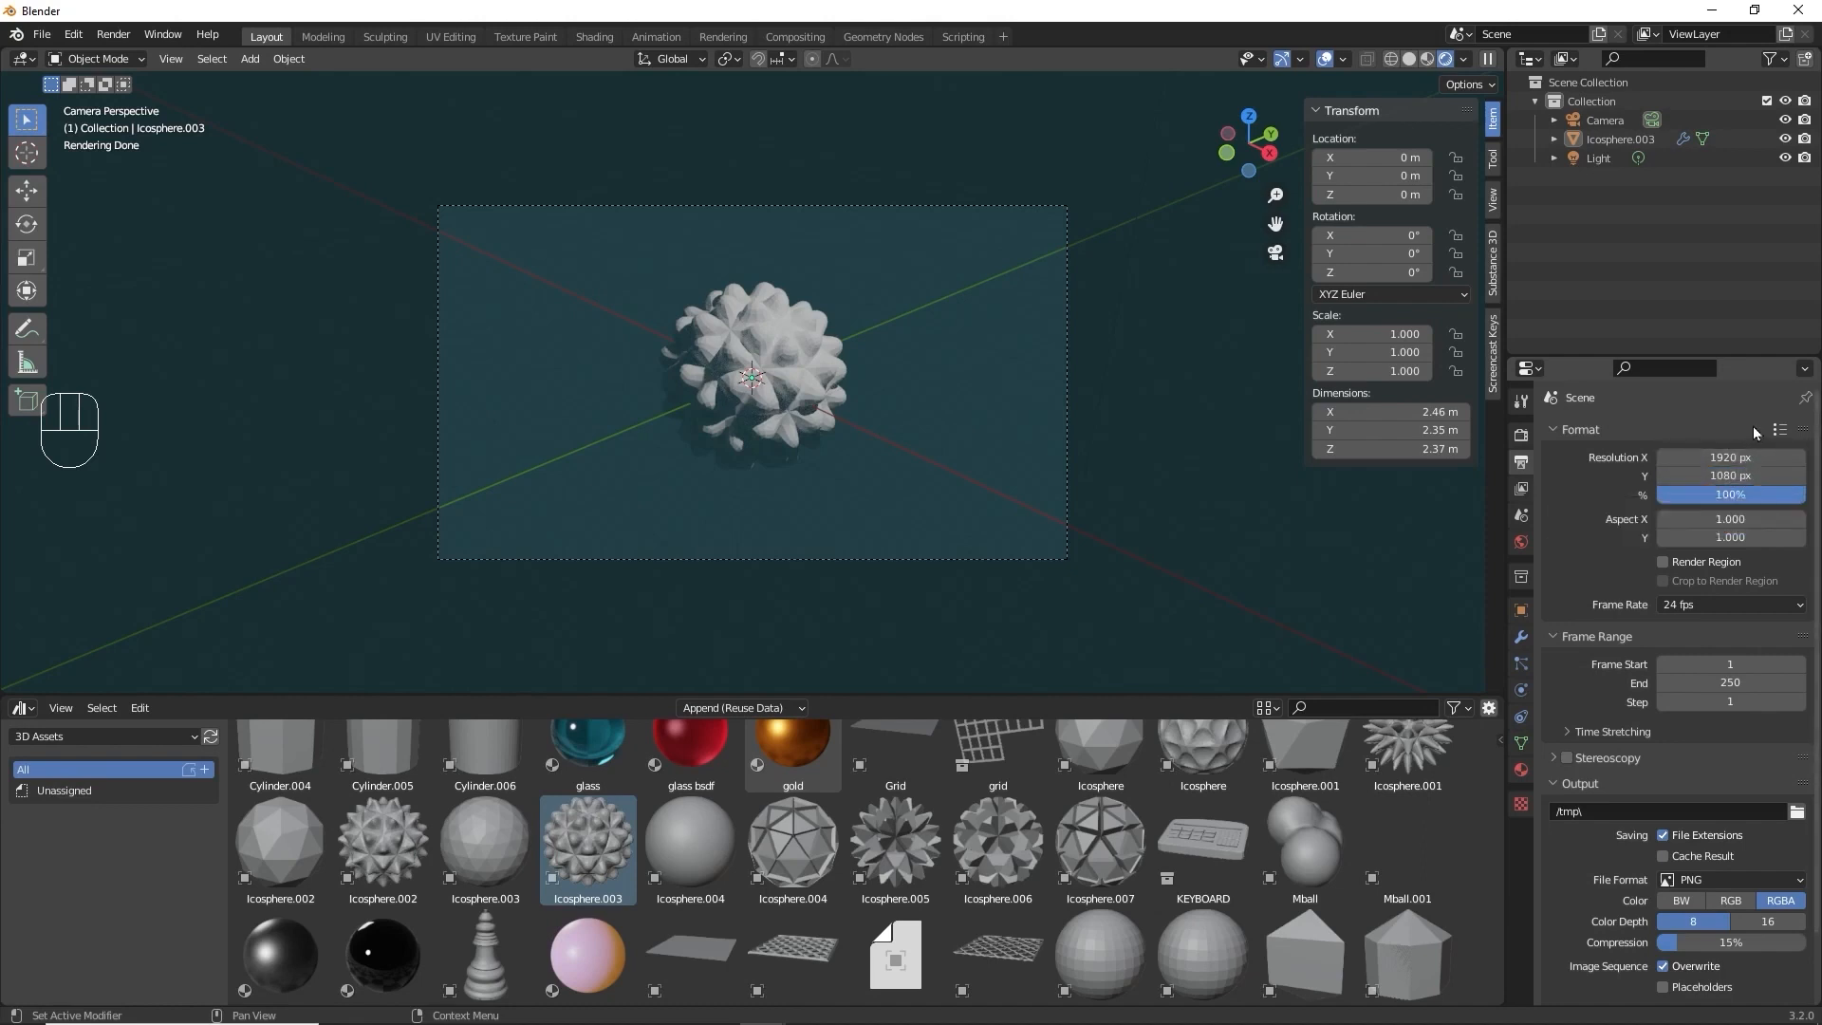
left_click(1731, 459)
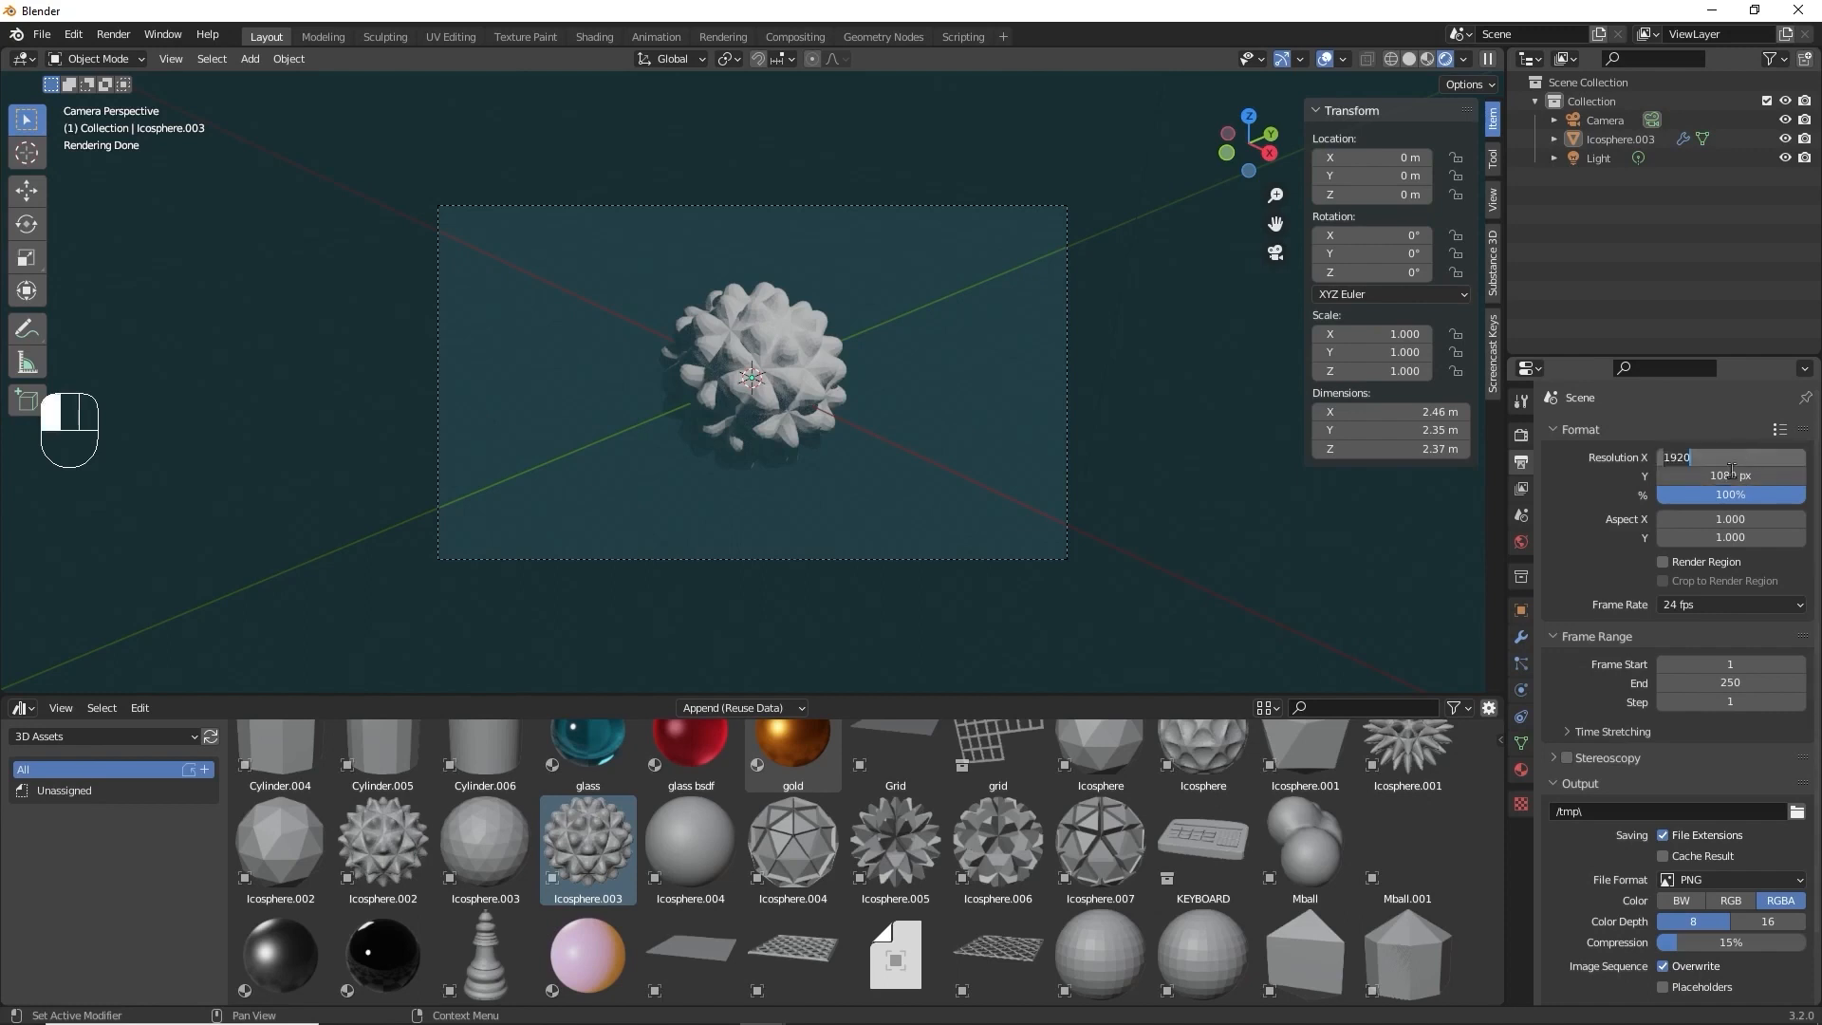
type("1")
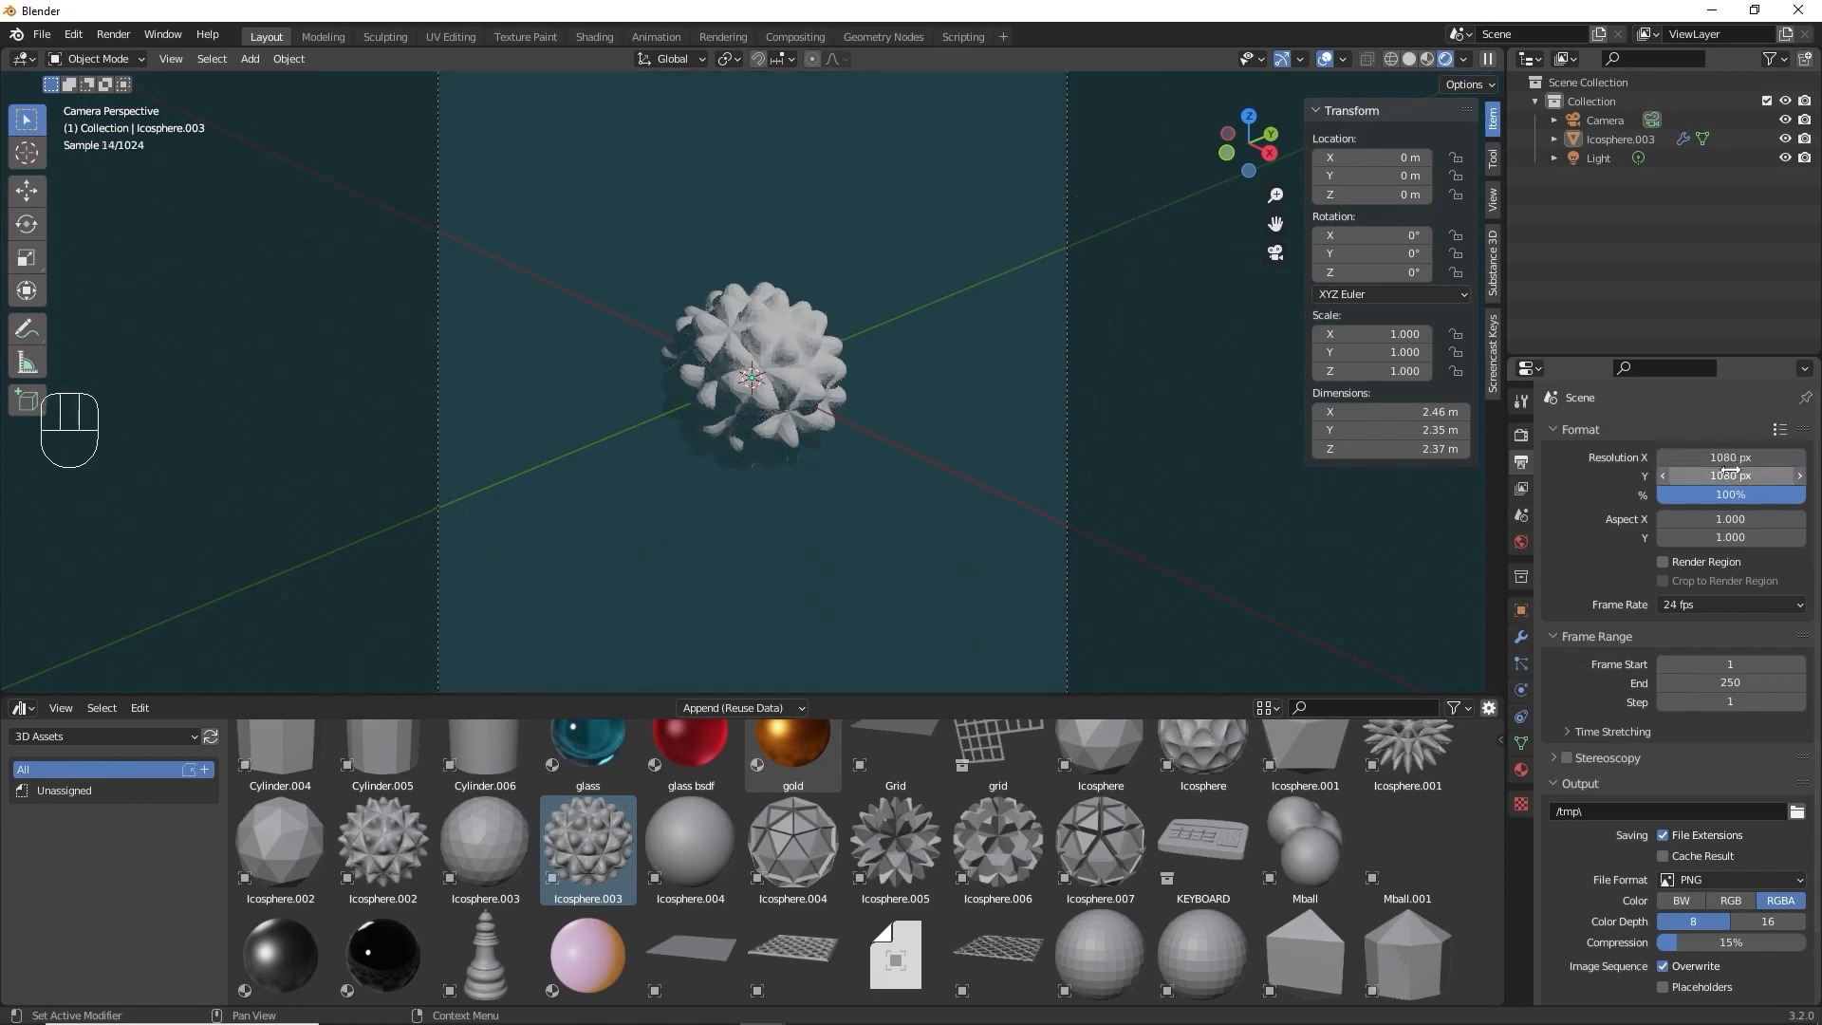
key("Return")
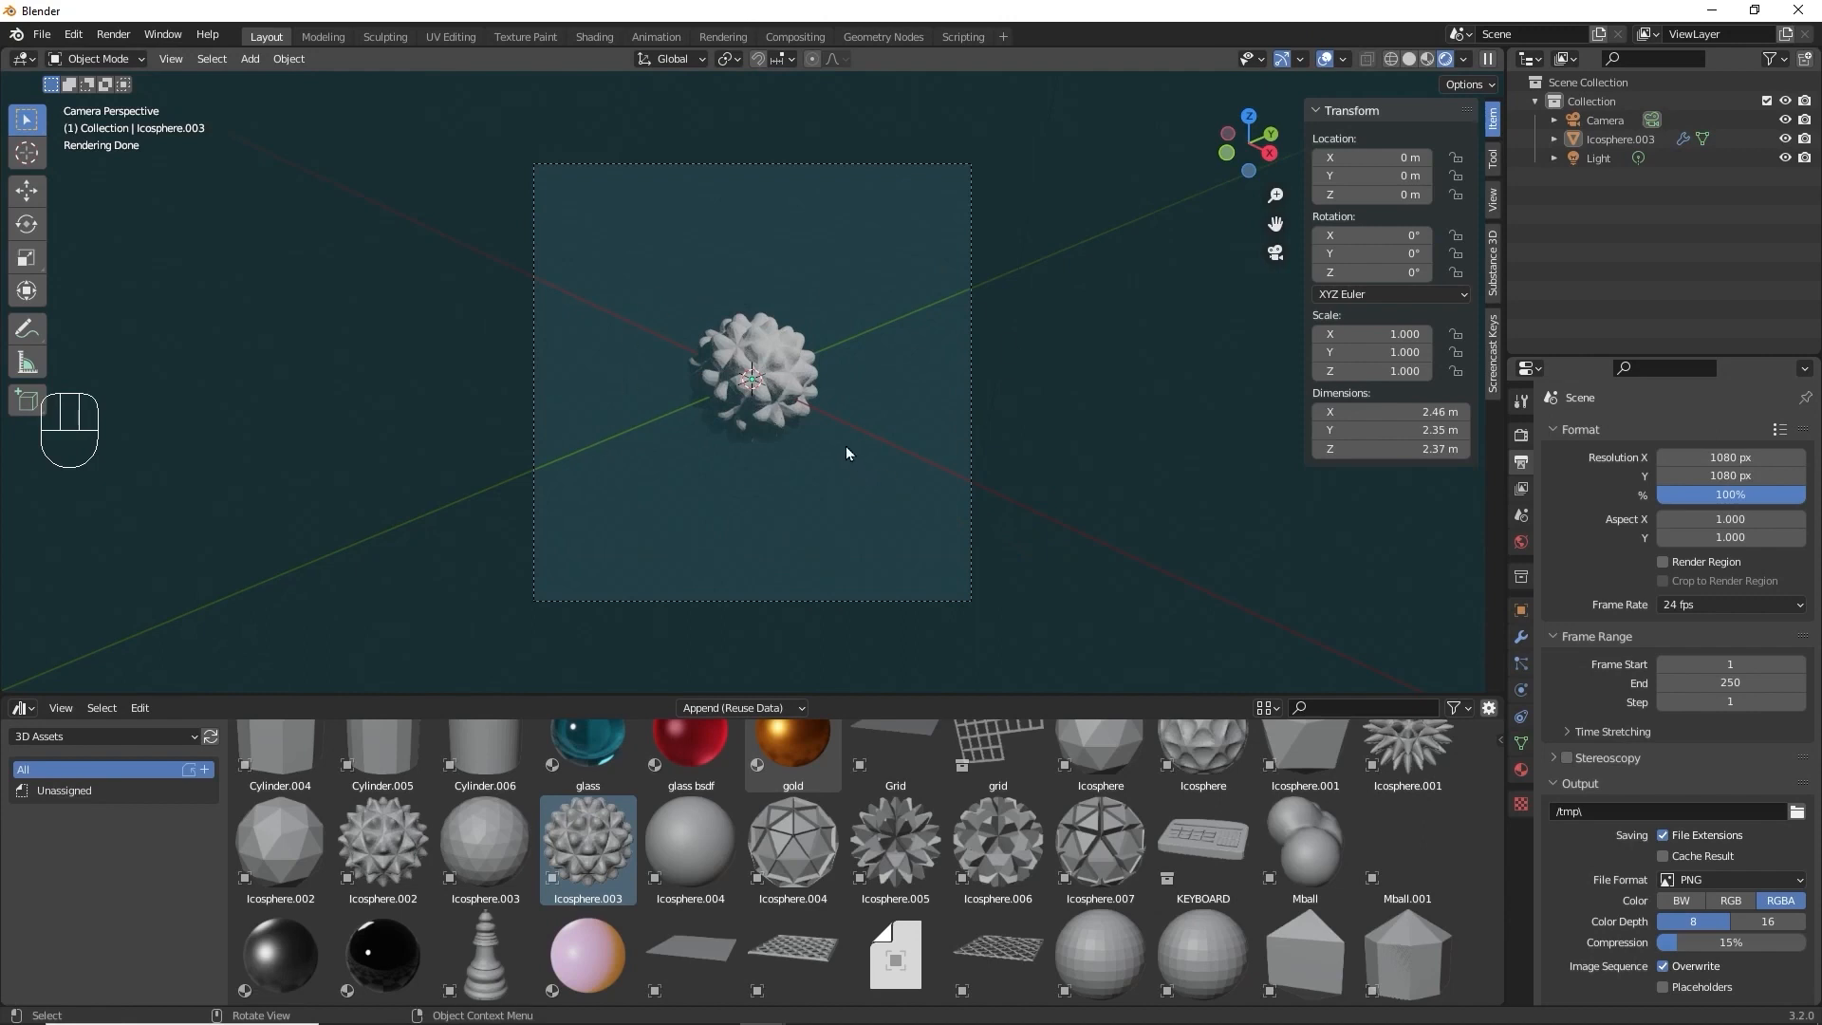
left_click(1410, 59)
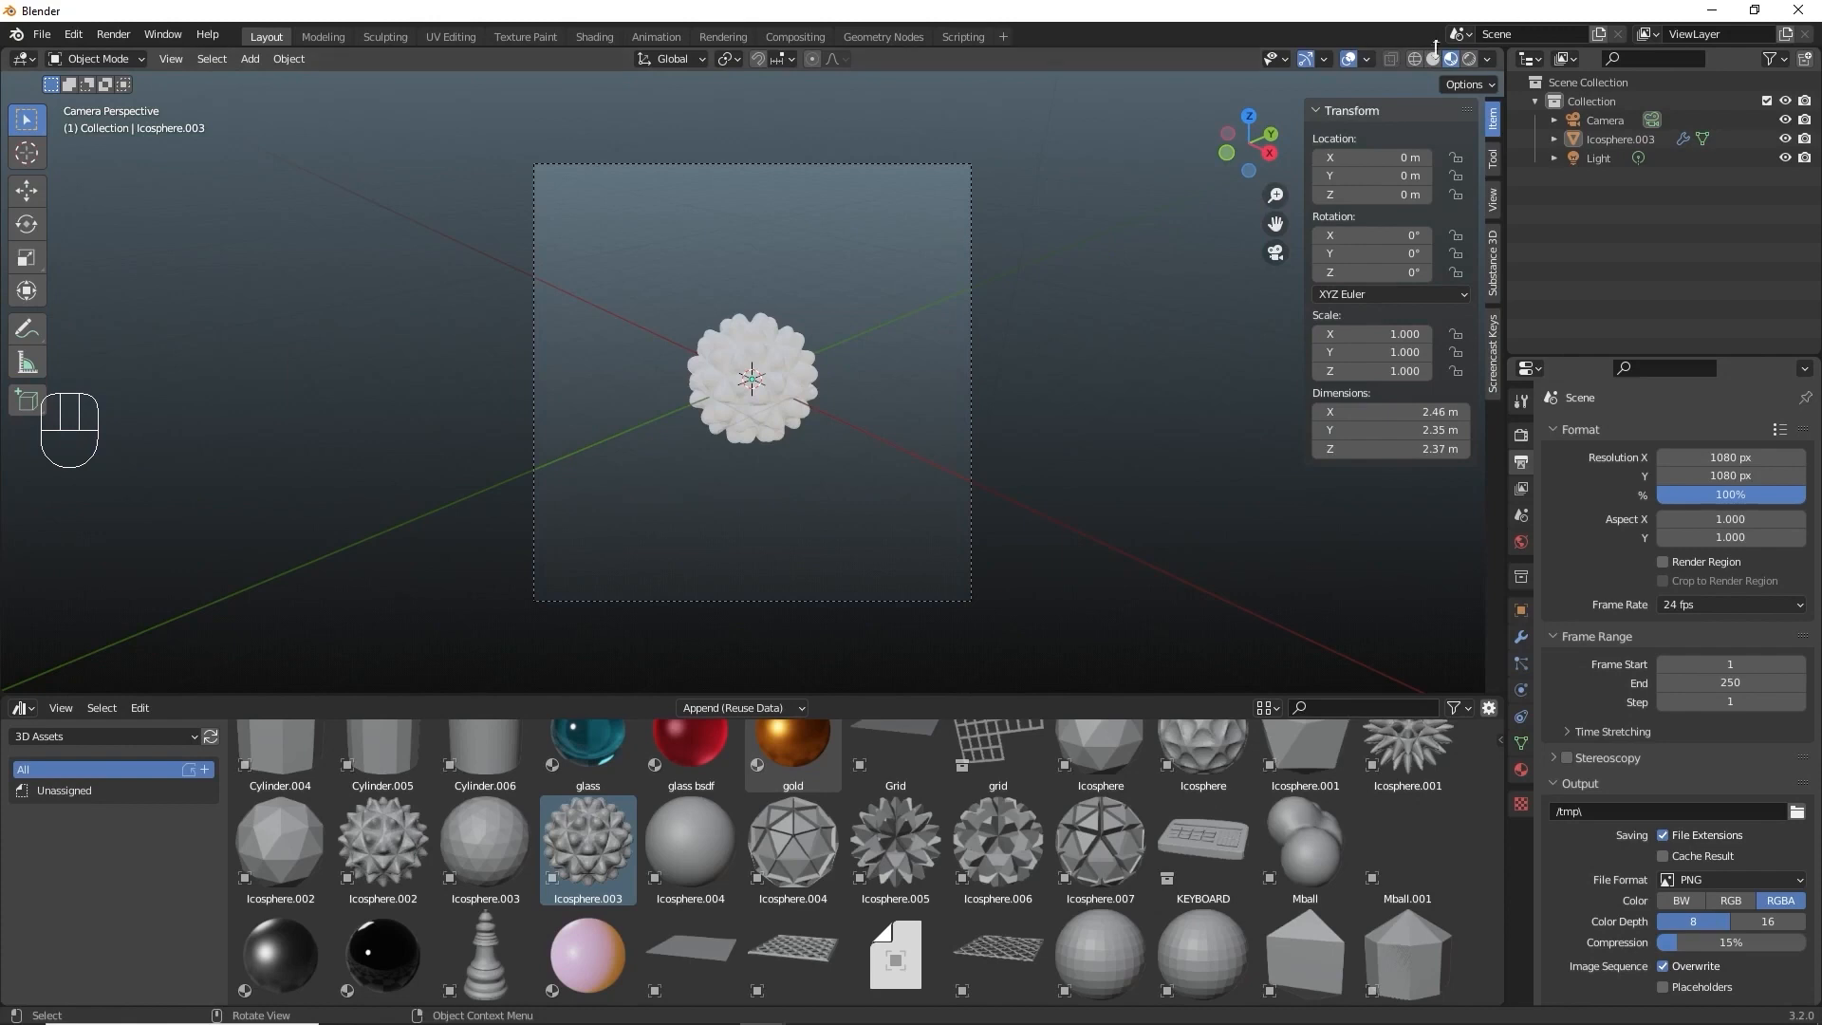
scroll(850, 399, "up", 1)
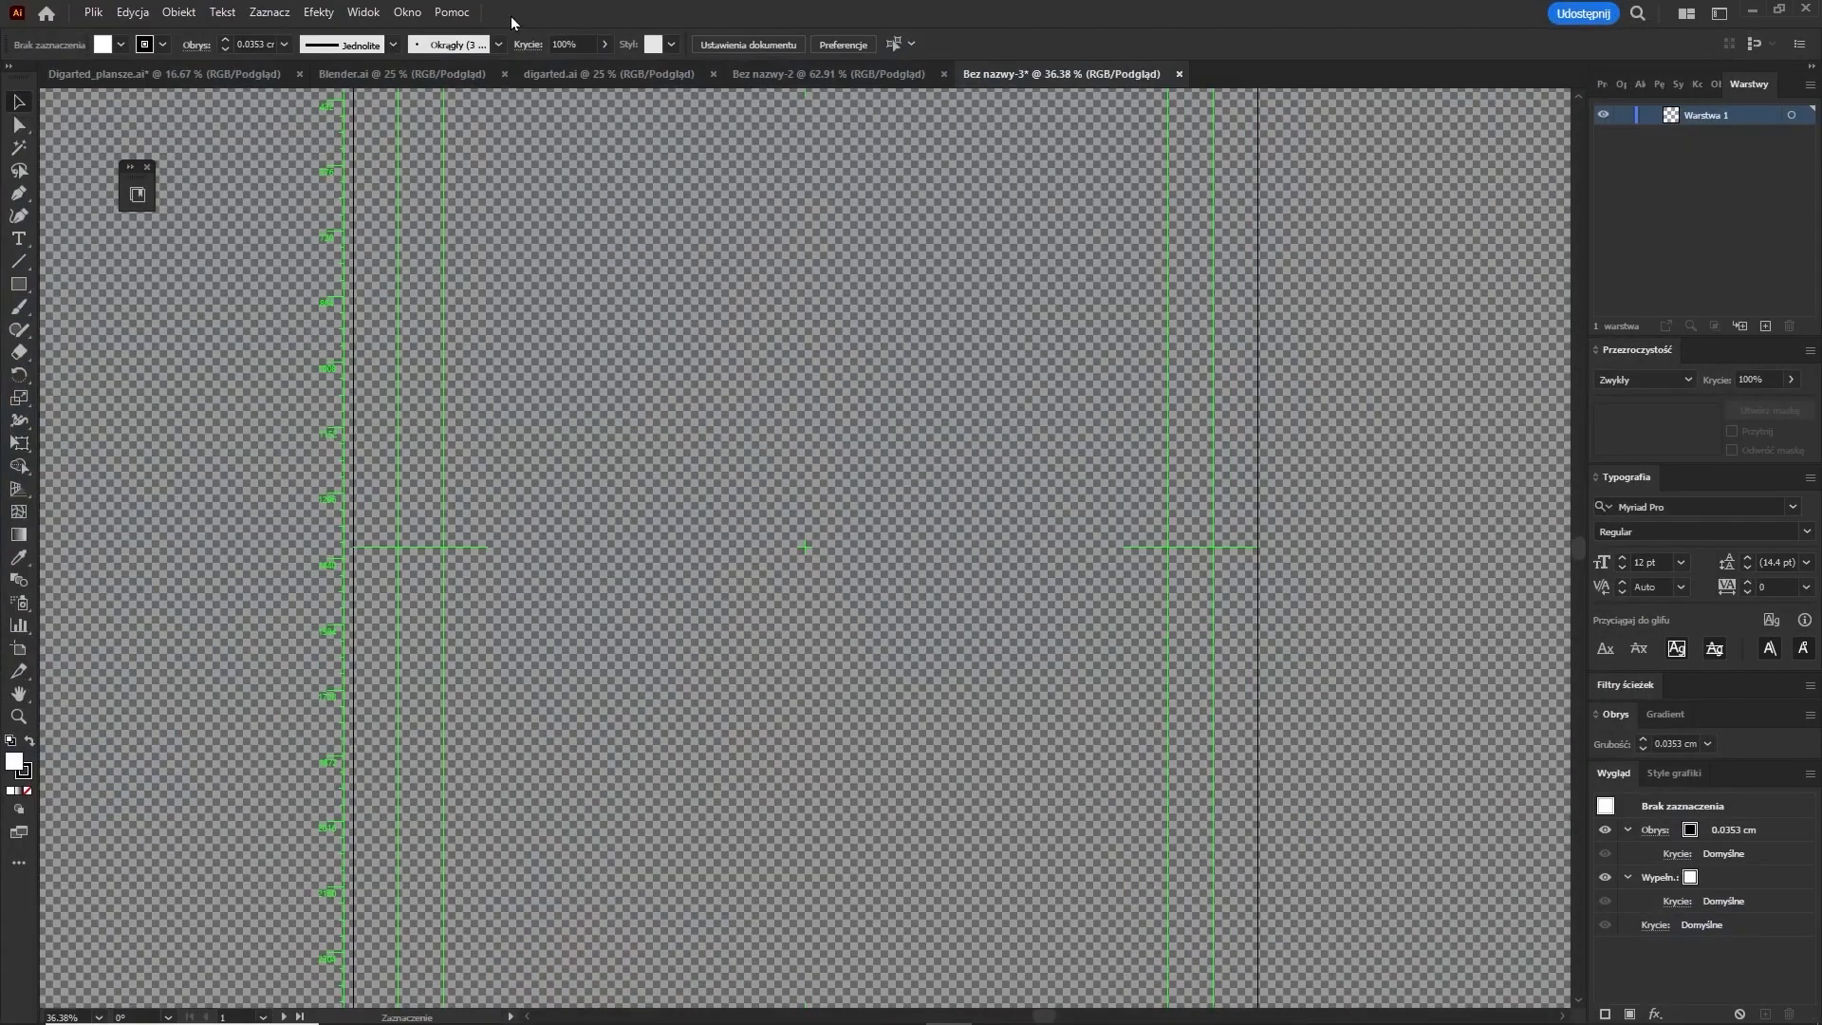
Switch to Illustrator and start a new document setup in centimetres, 70 cm wide and 100 cm high.
left_click(99, 13)
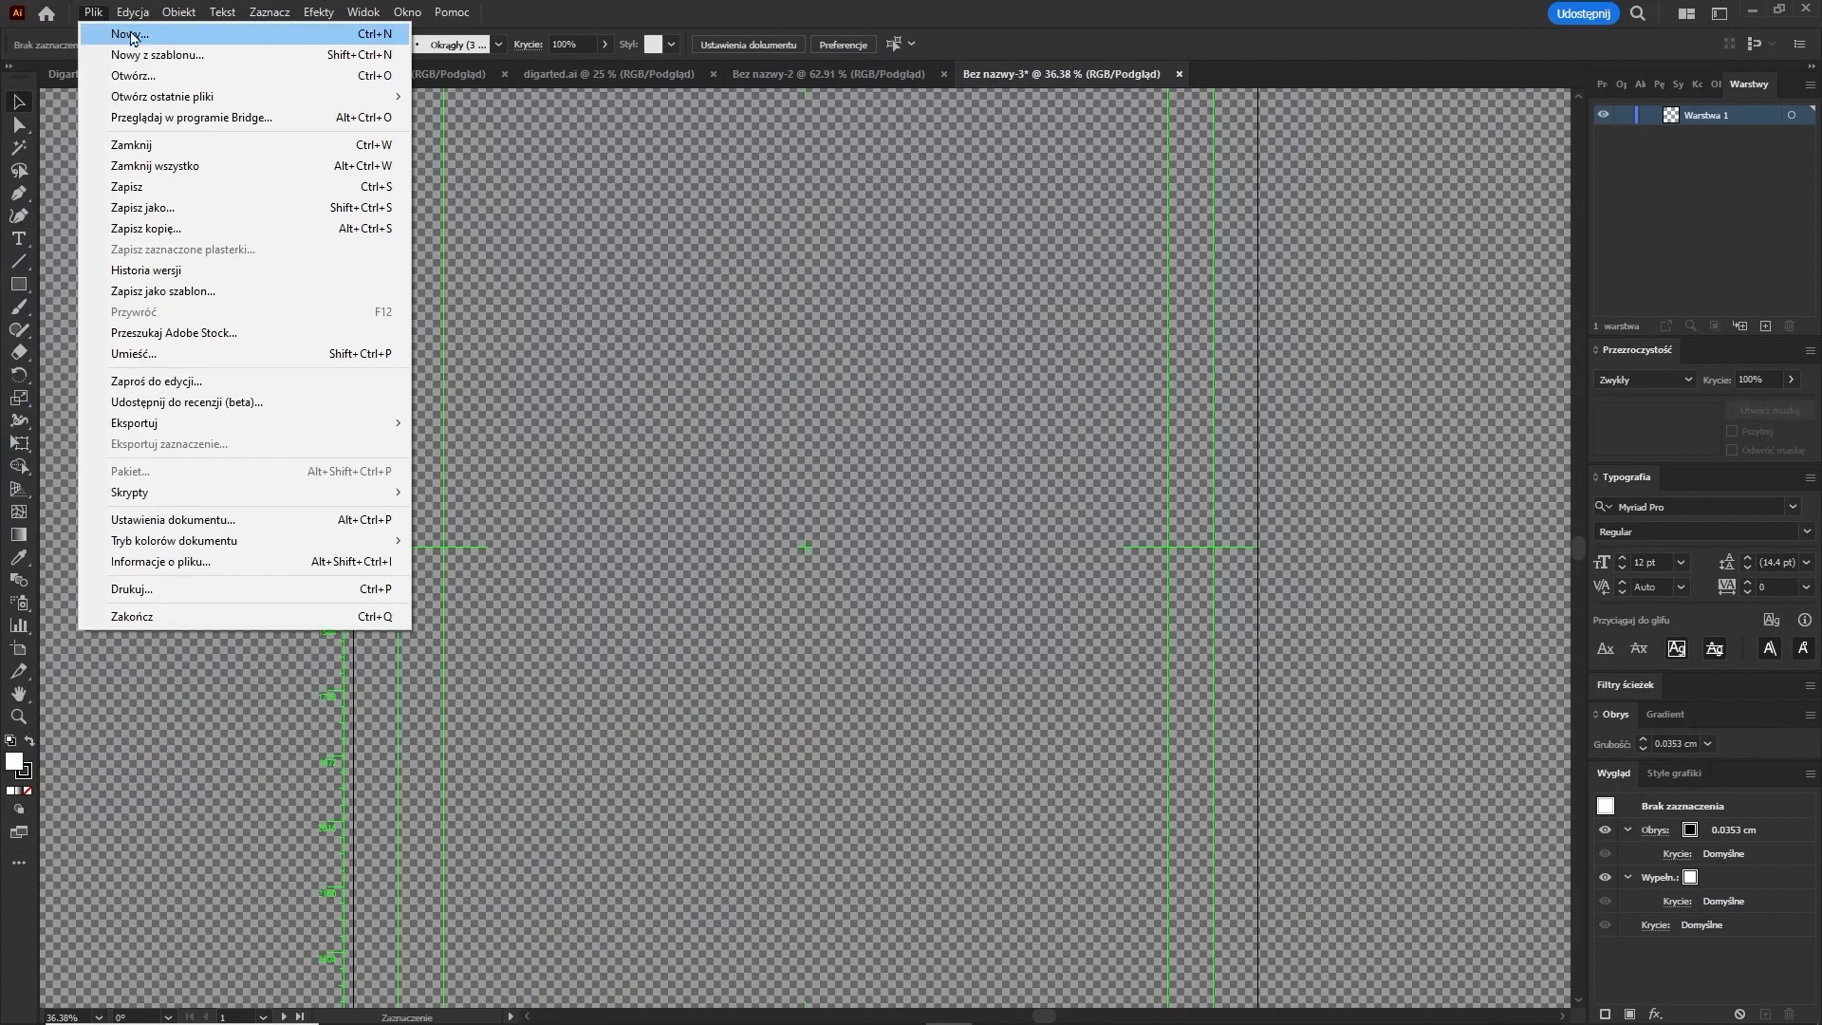
left_click(132, 36)
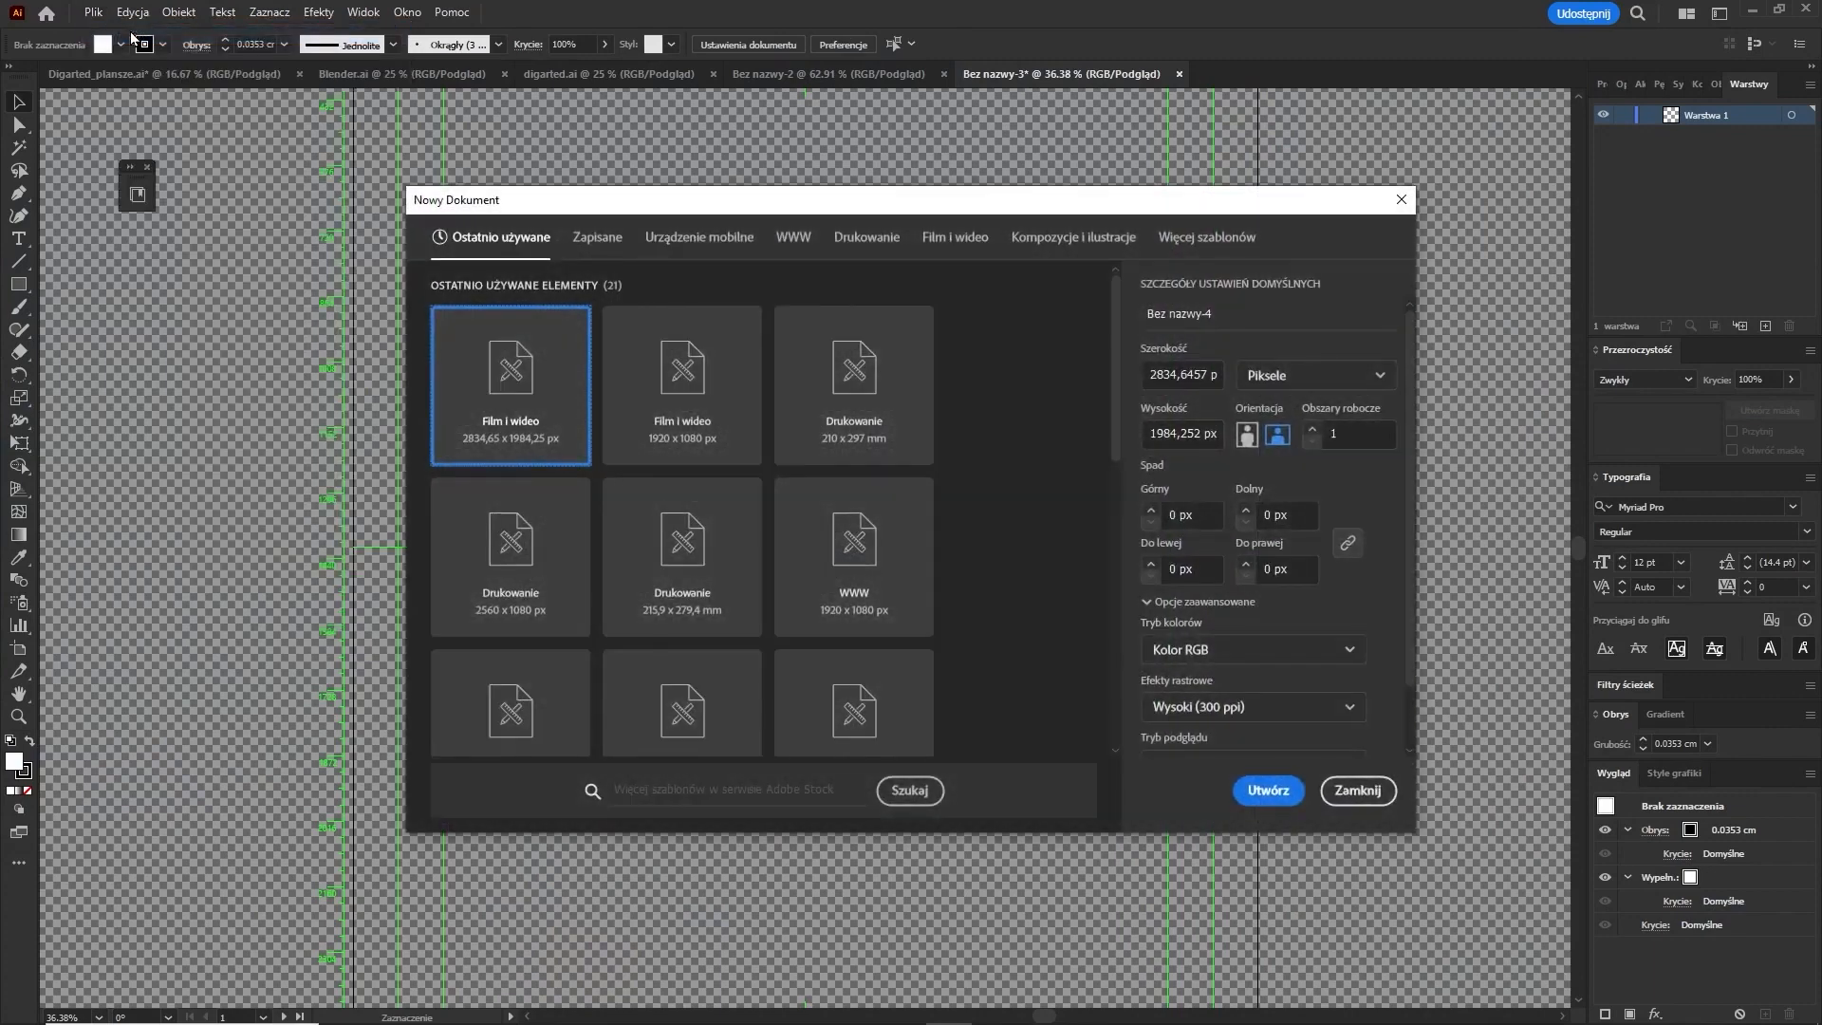
left_click(1333, 375)
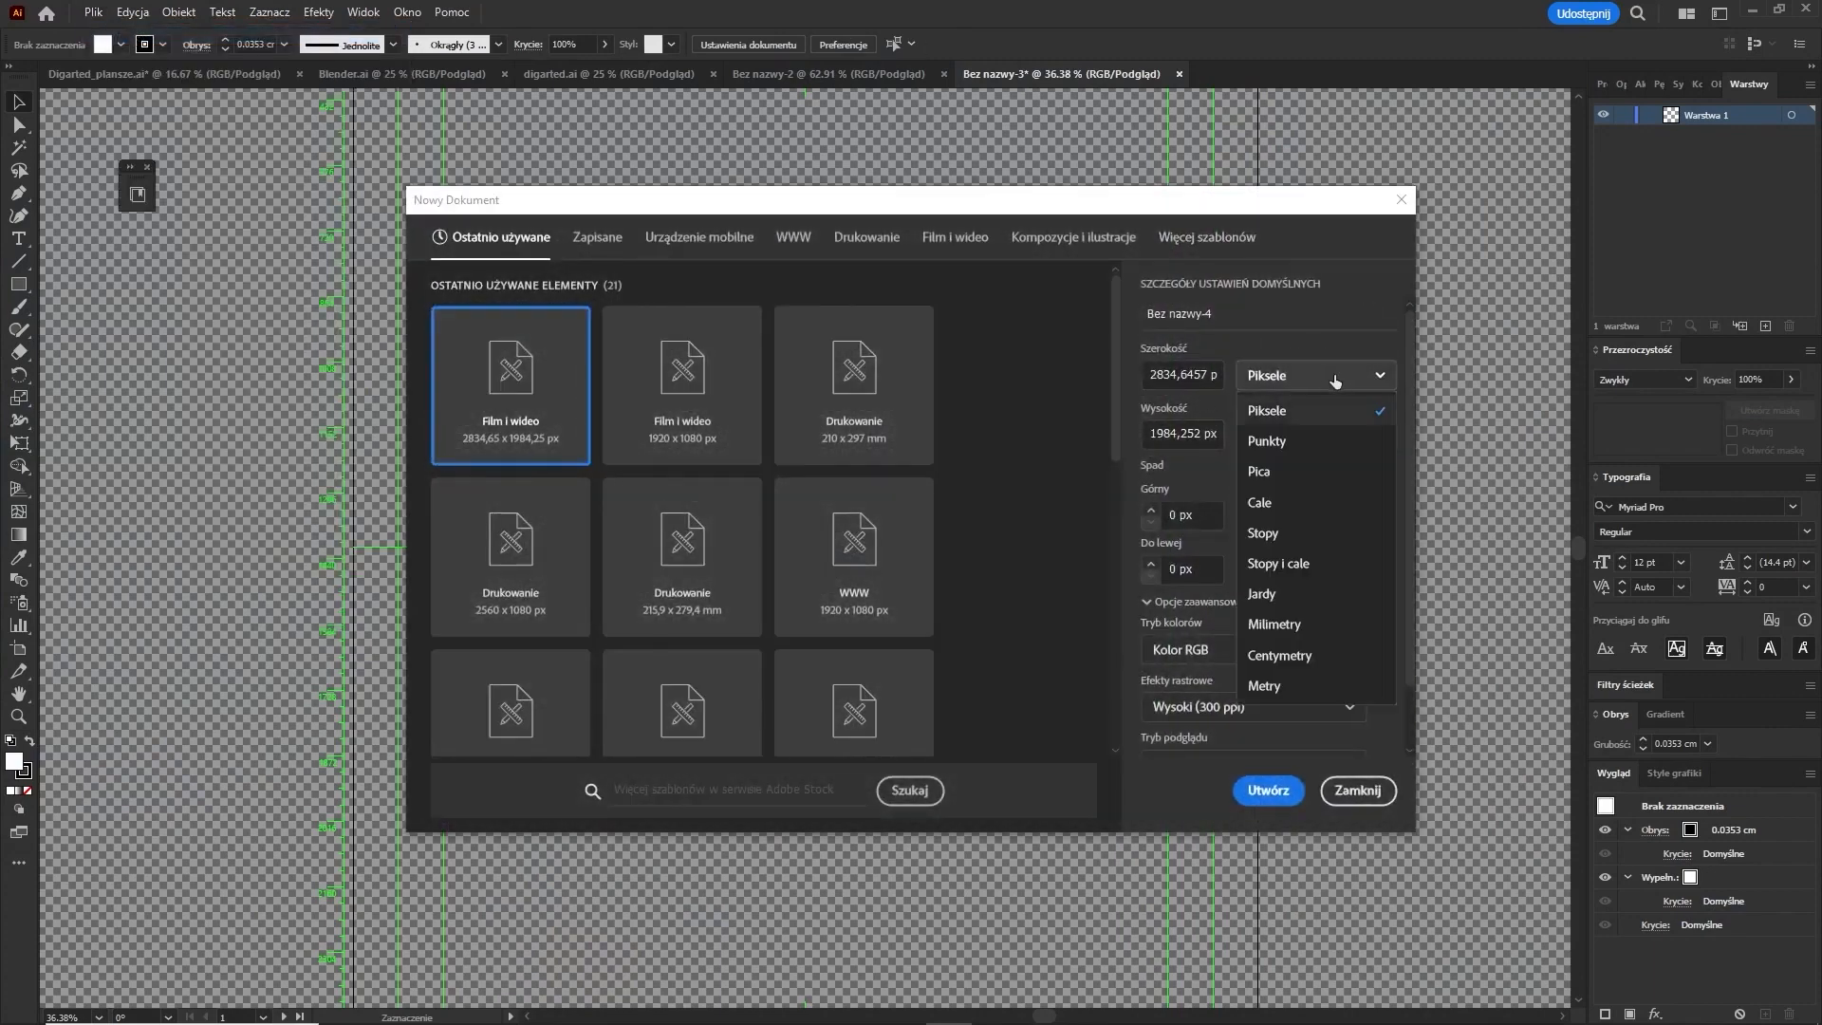
left_click(1277, 655)
left_click_drag(1190, 377, 1174, 373)
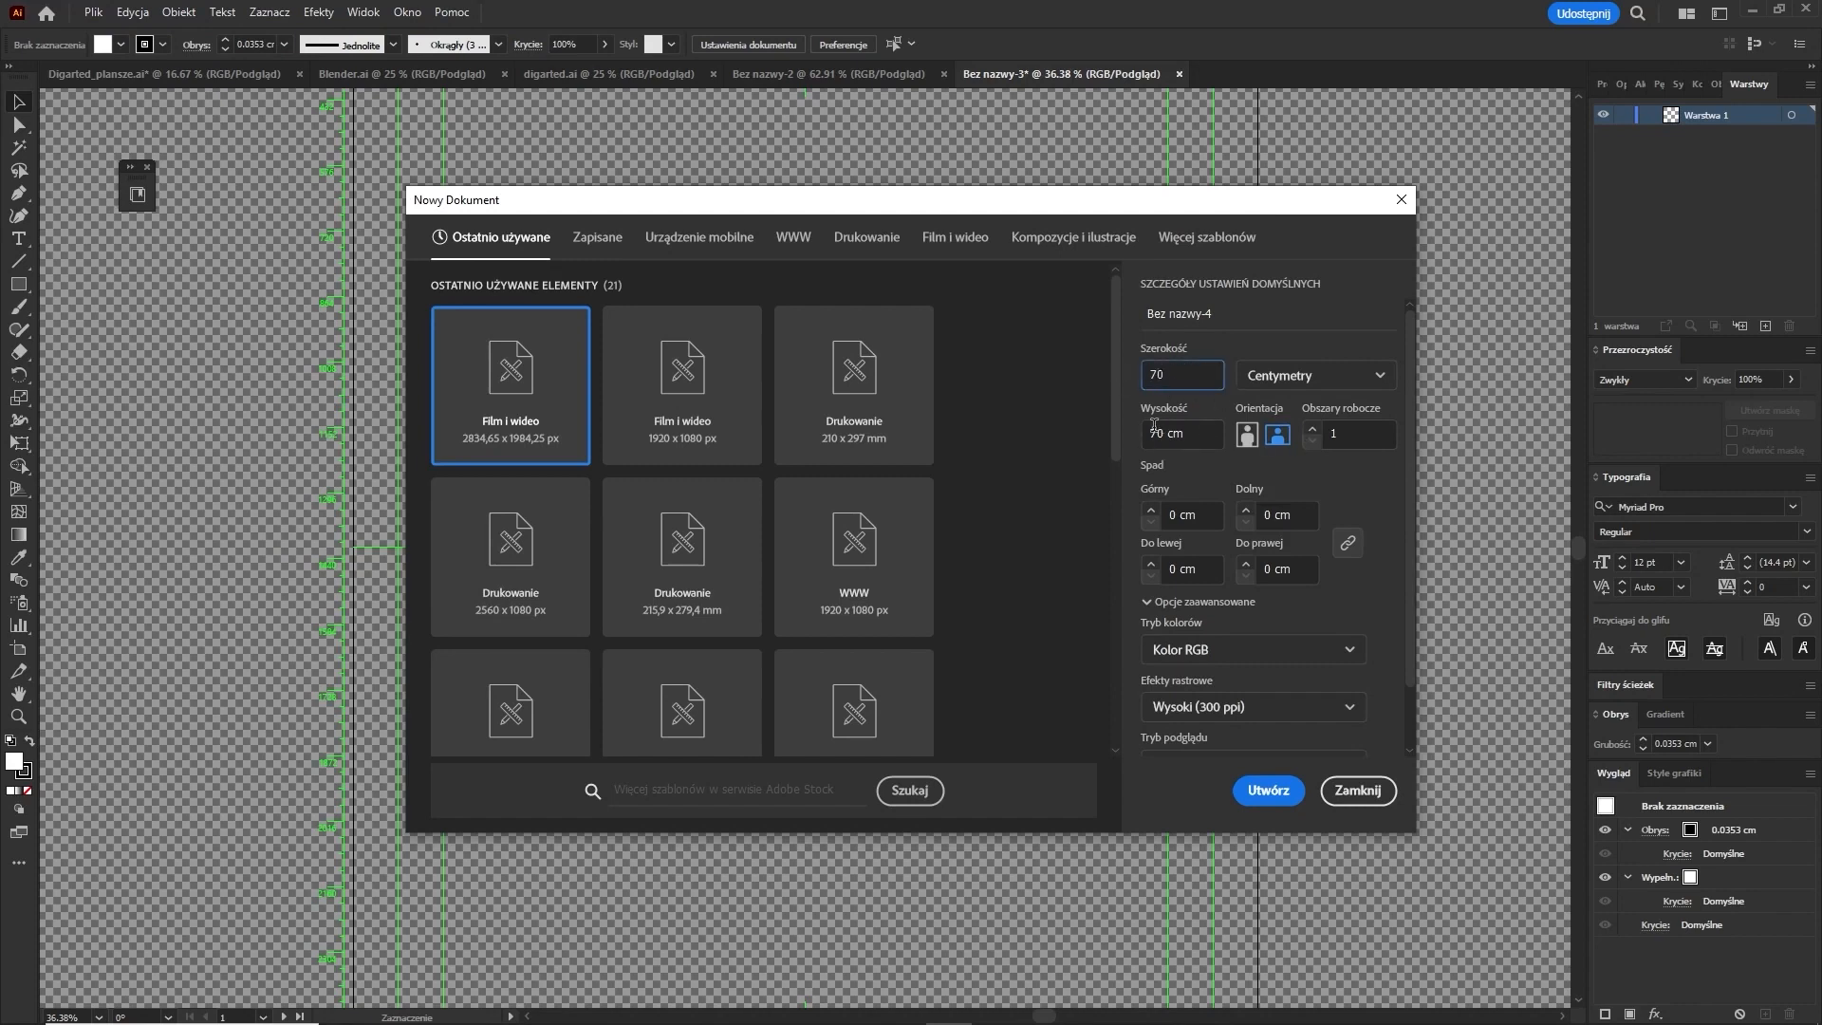
key("Tab")
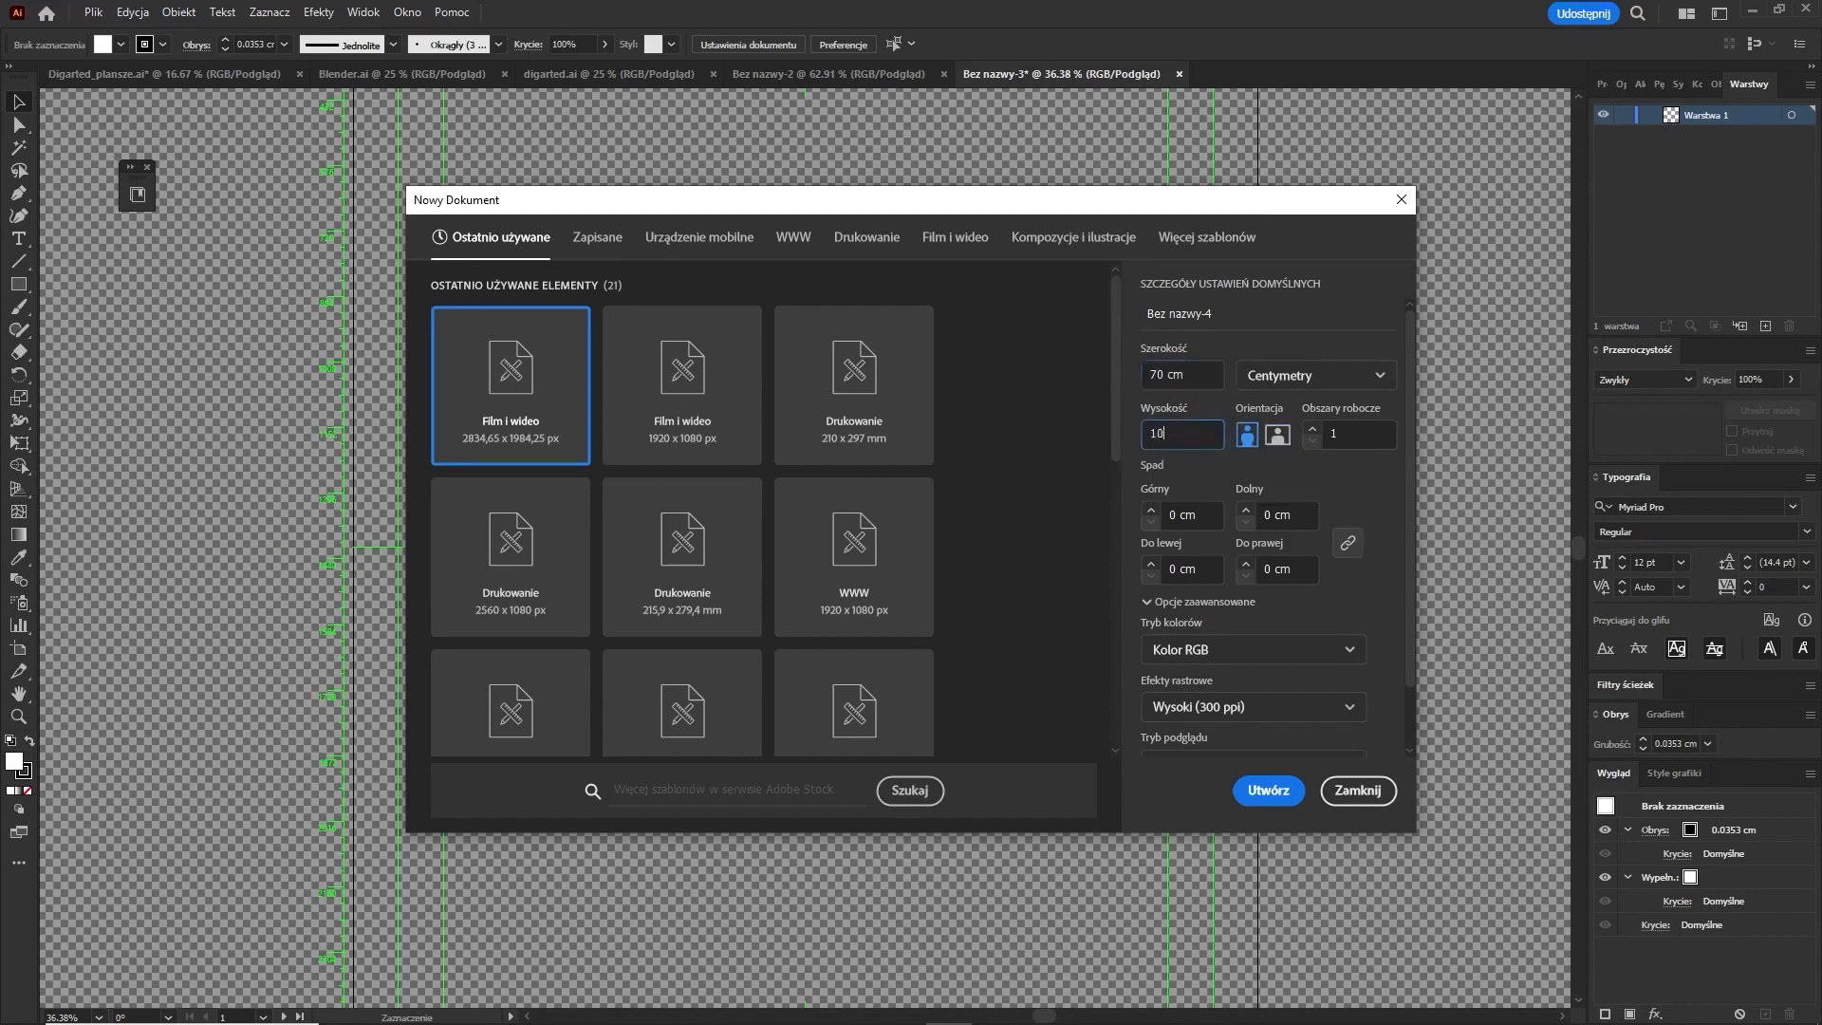
left_click(1186, 460)
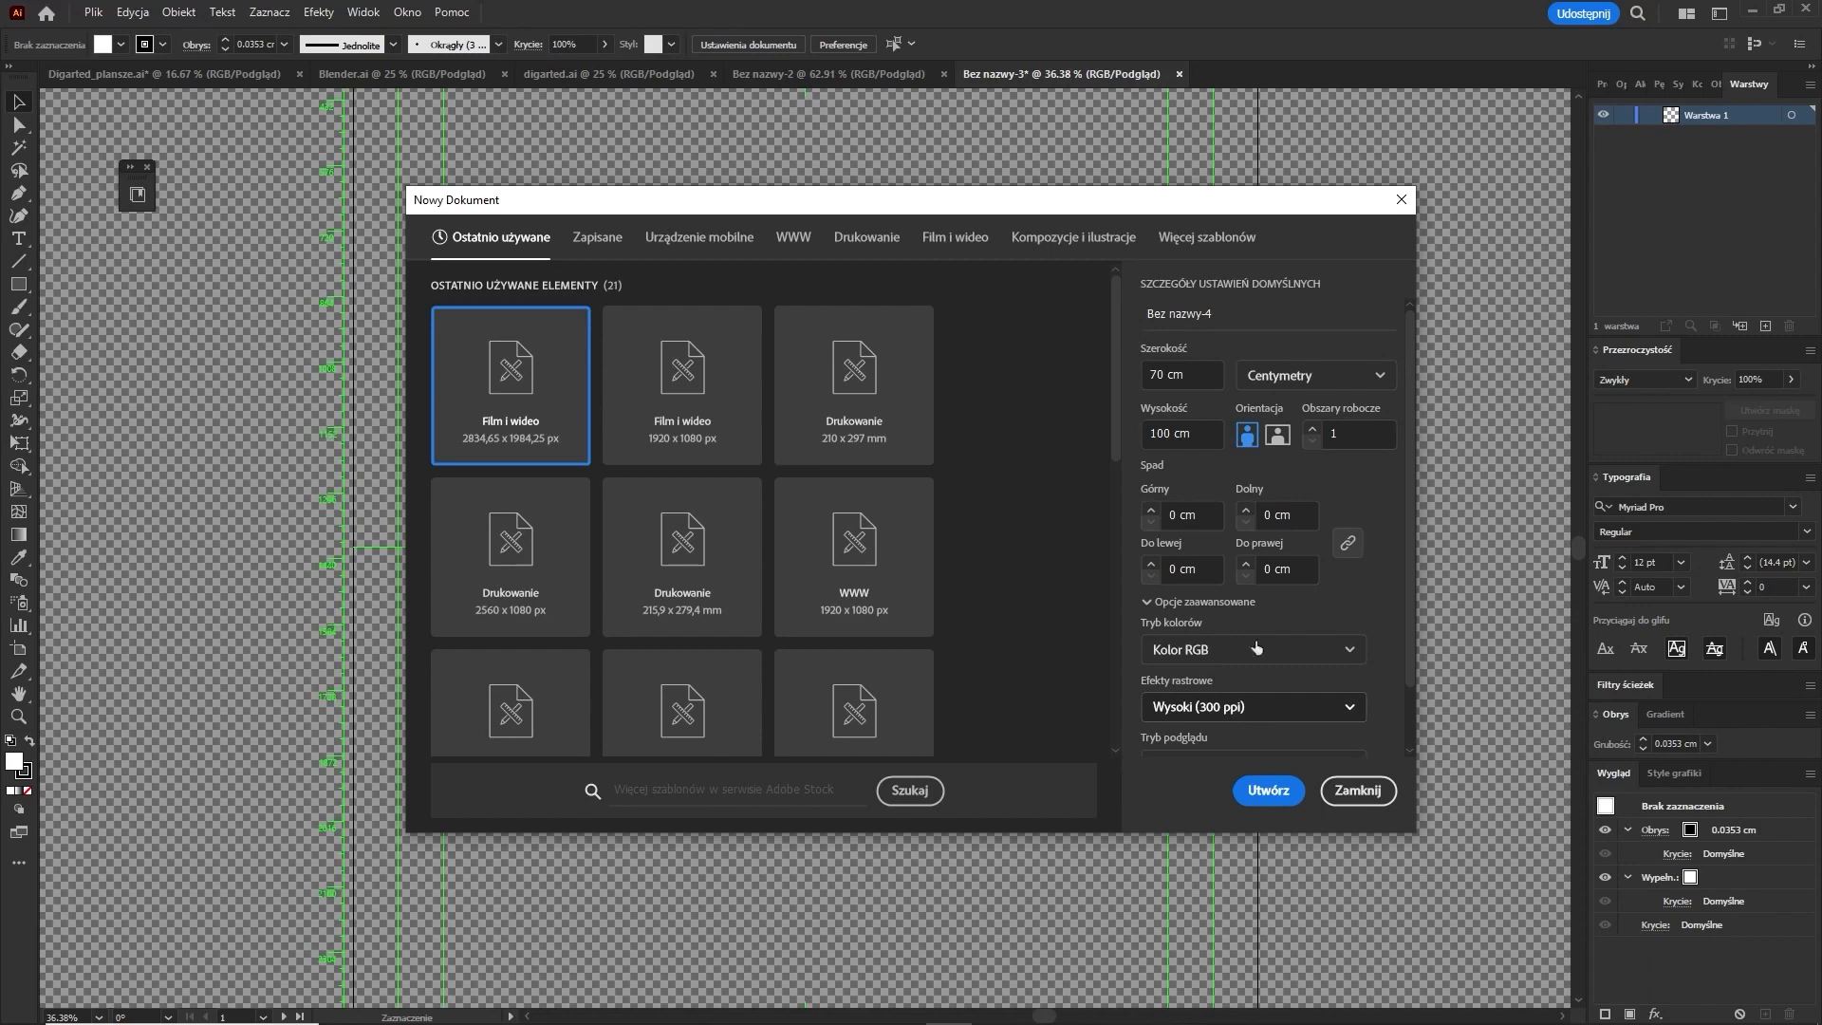
Change the new document's units to pixels and copy the whole-pixel part of its width, 1984.
left_click(1346, 370)
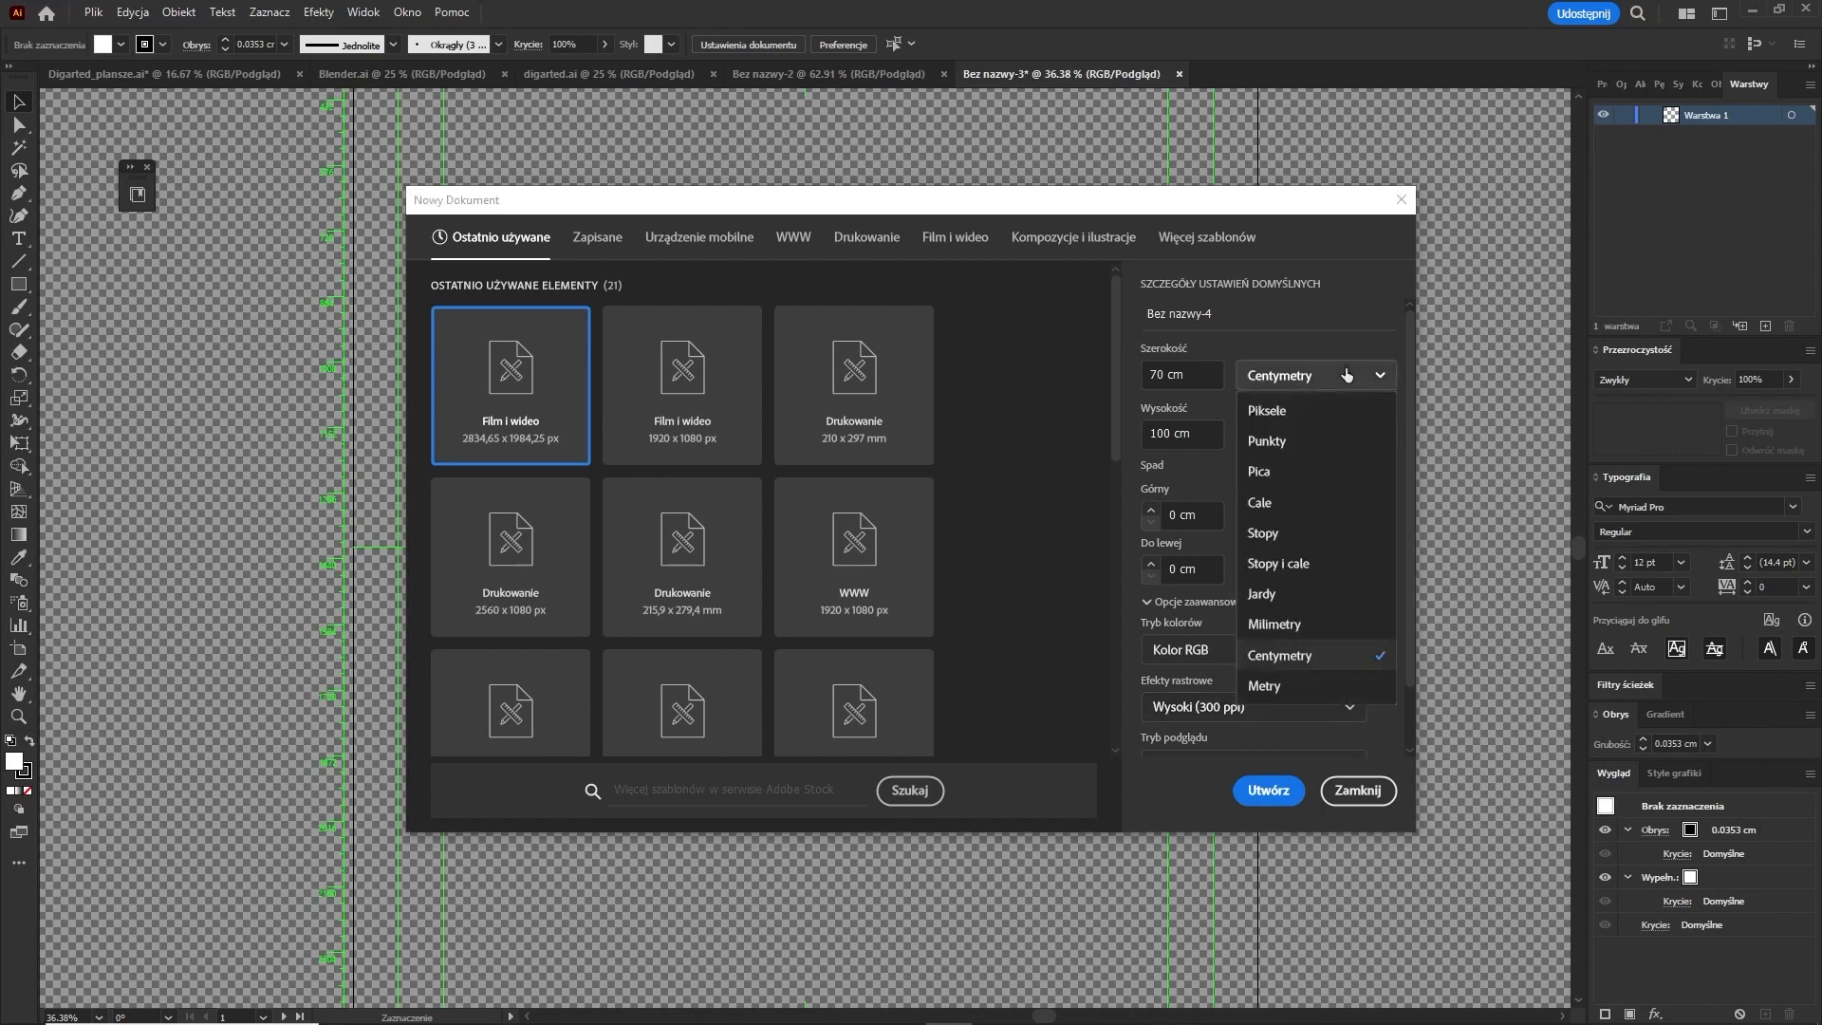
left_click(1298, 412)
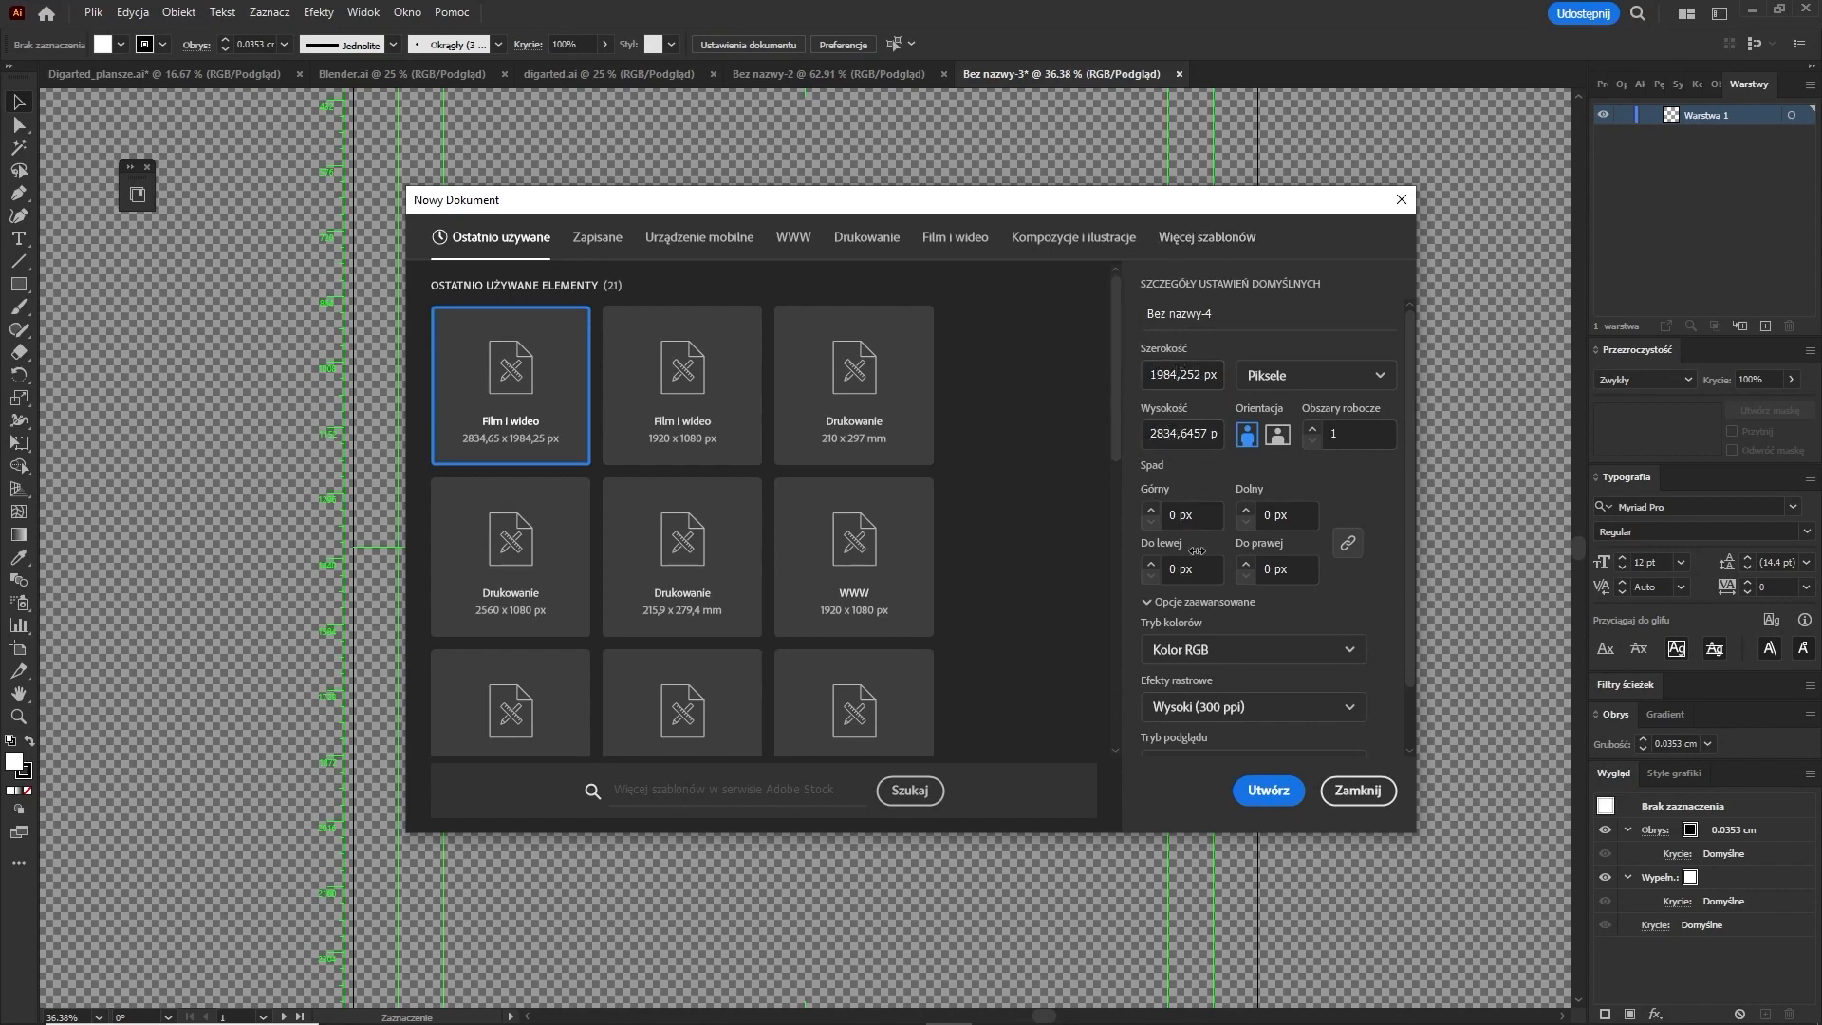
left_click_drag(1176, 370, 1119, 379)
key("ctrl+c")
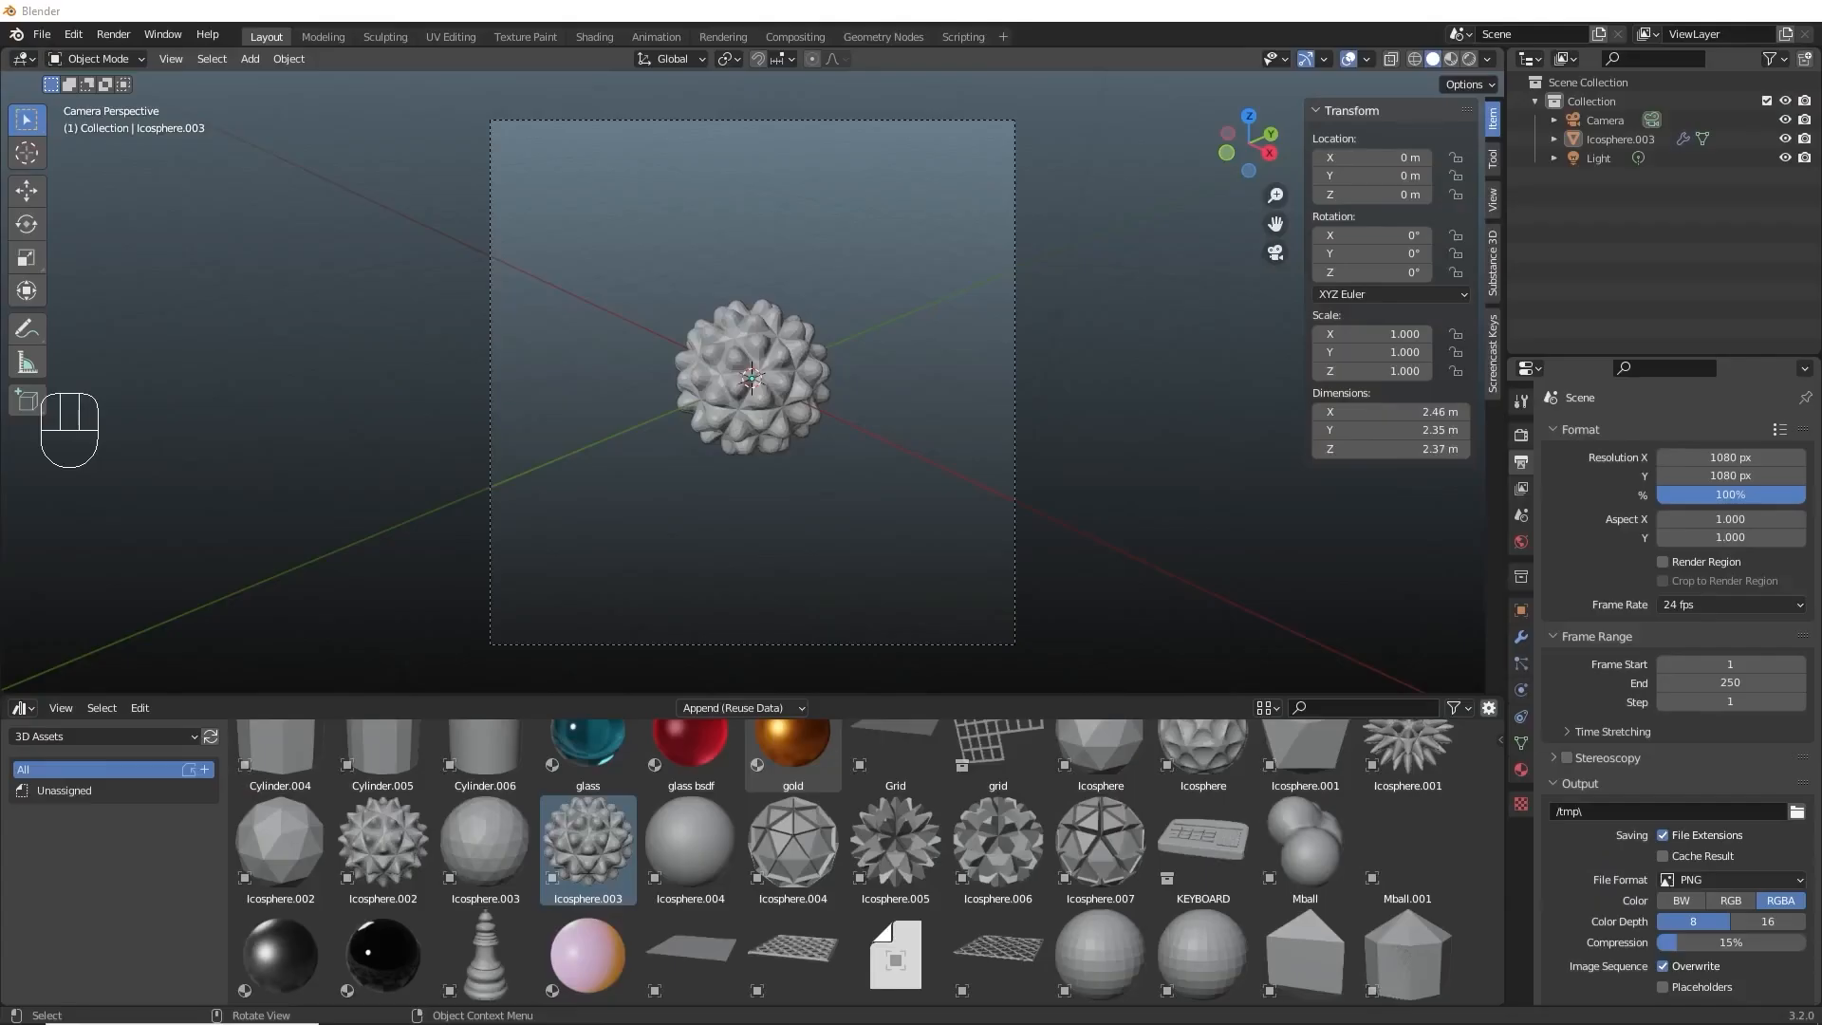
Switch back to Blender and set the render resolution X to 1984 px using the copied width.
left_click(1743, 457)
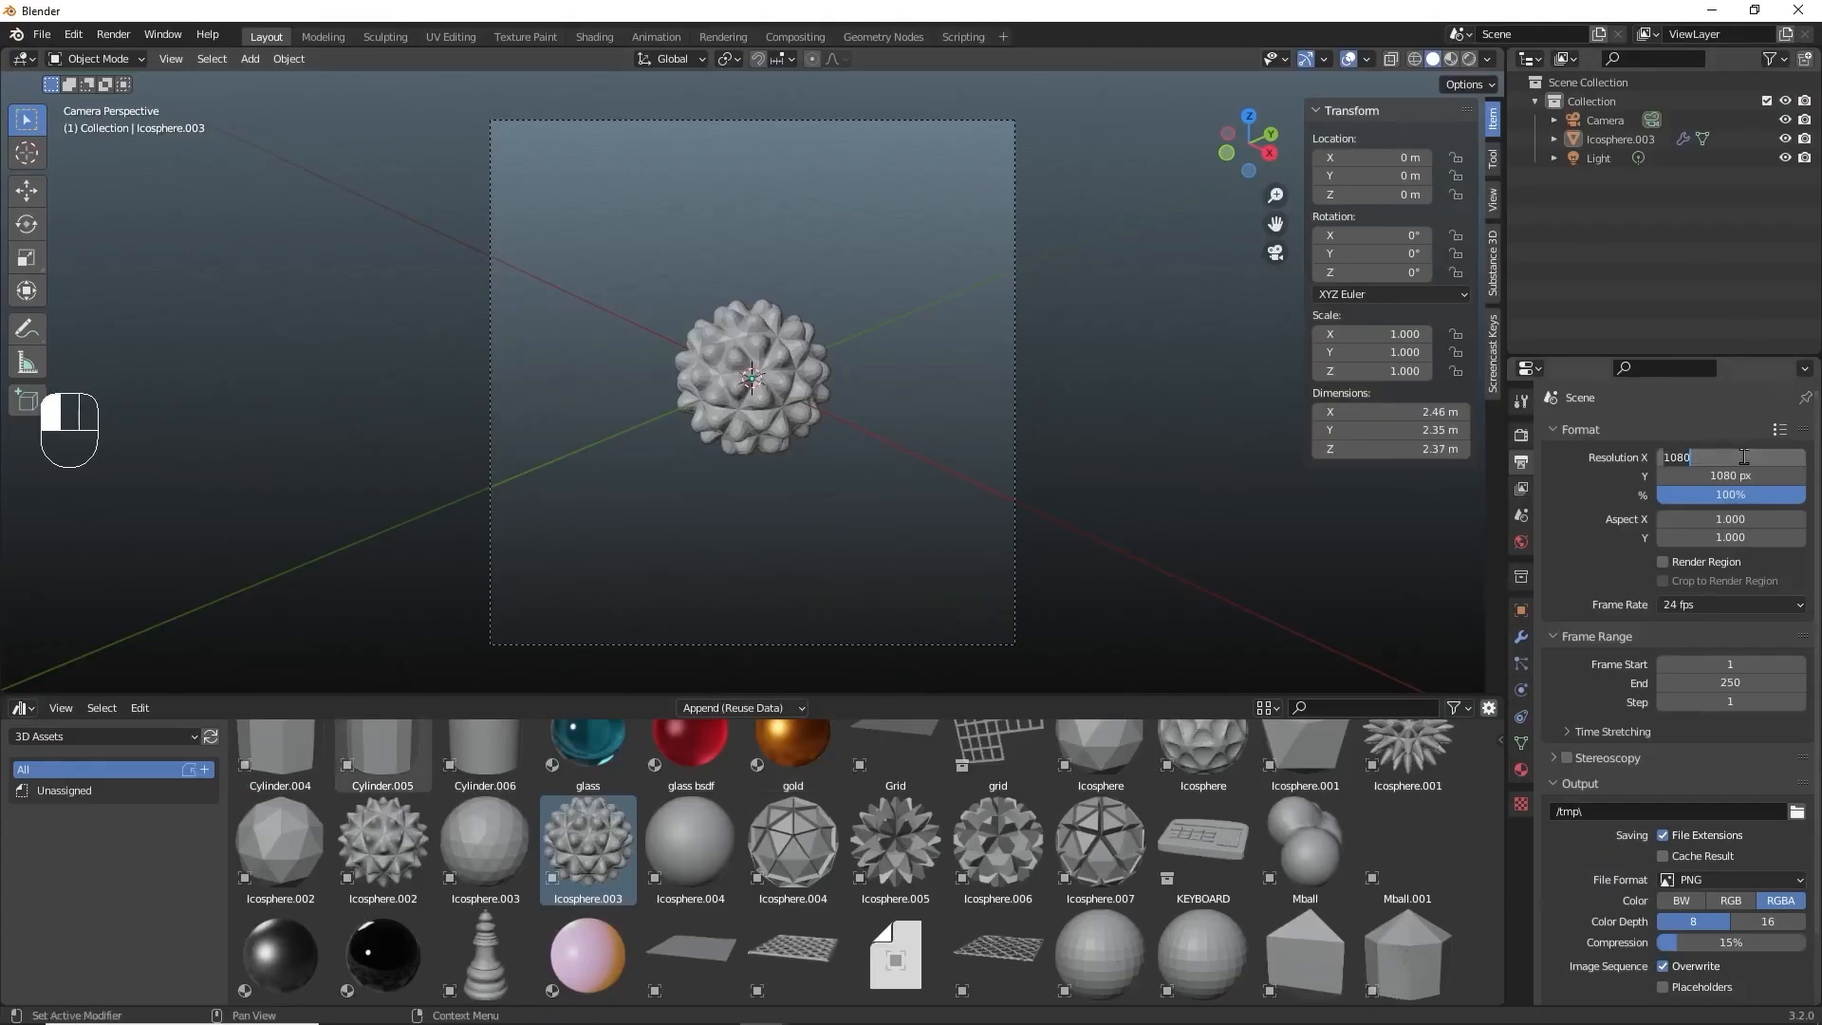
key("ctrl+v")
left_click(1749, 470)
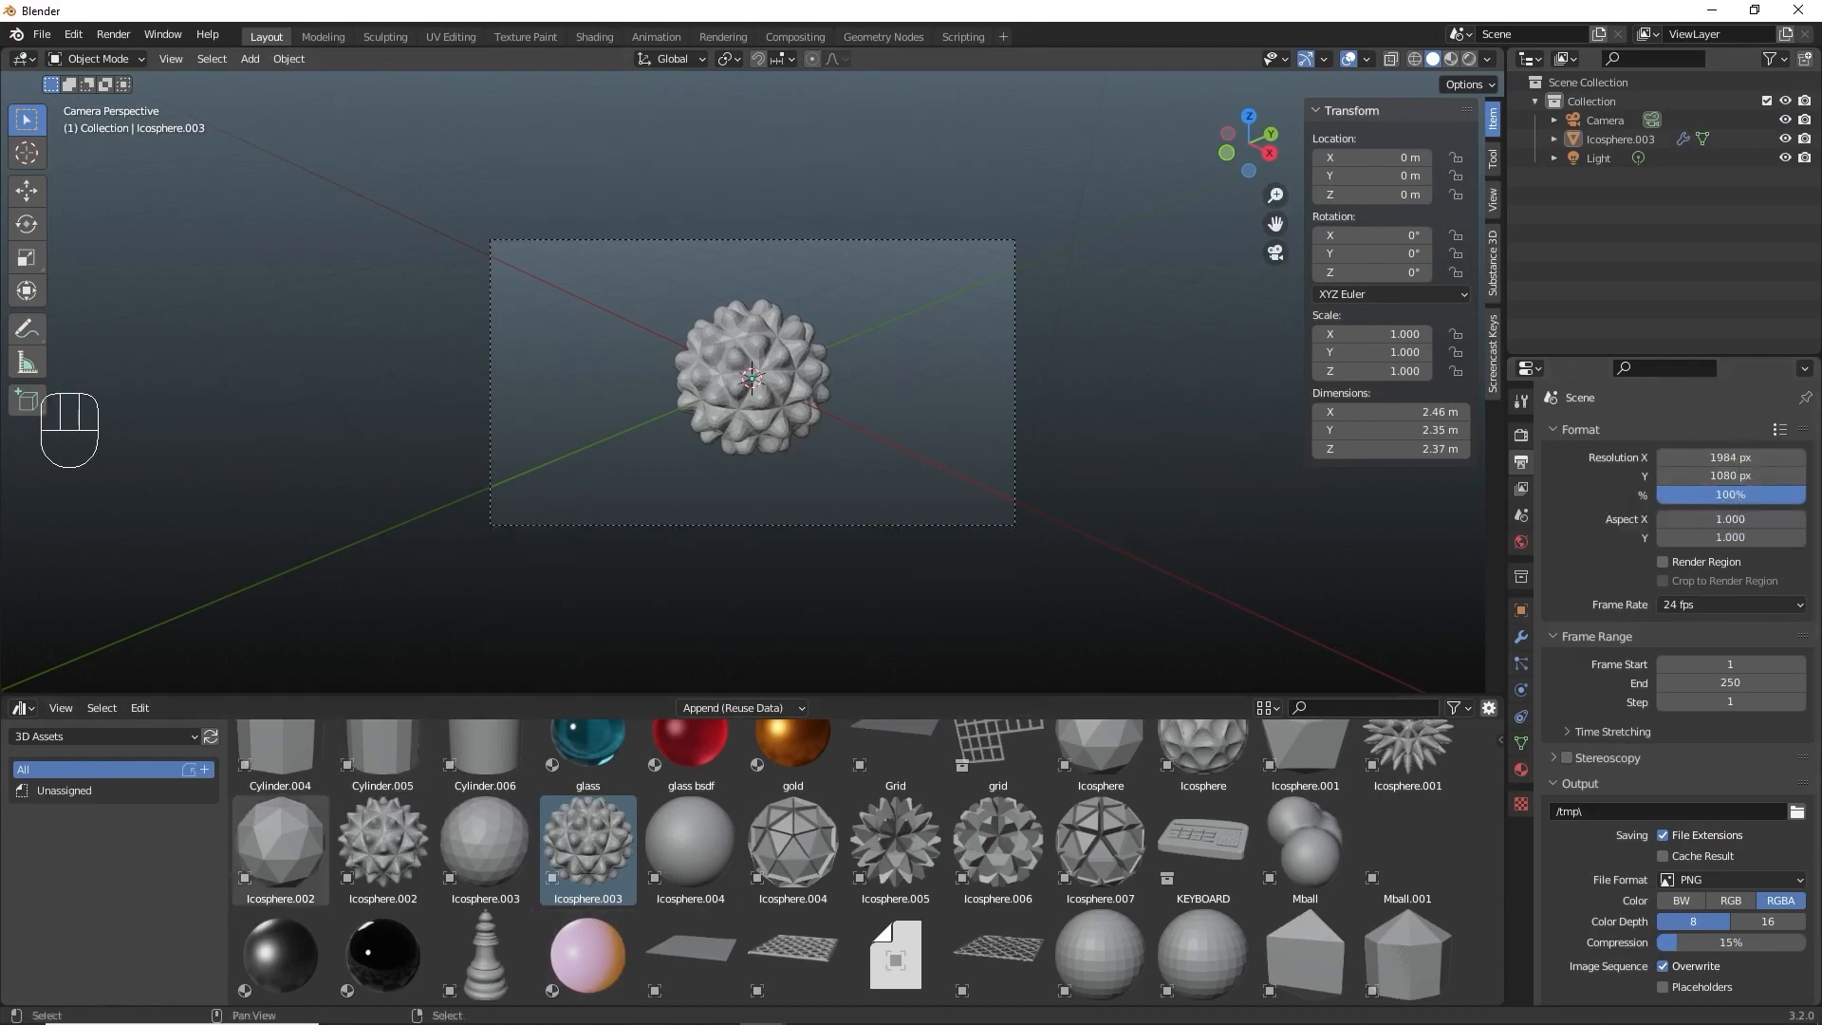
Take the whole-pixel height 2834 from the Illustrator document setup and set Blender's render resolution Y to 2834 px.
key("alt+Tab")
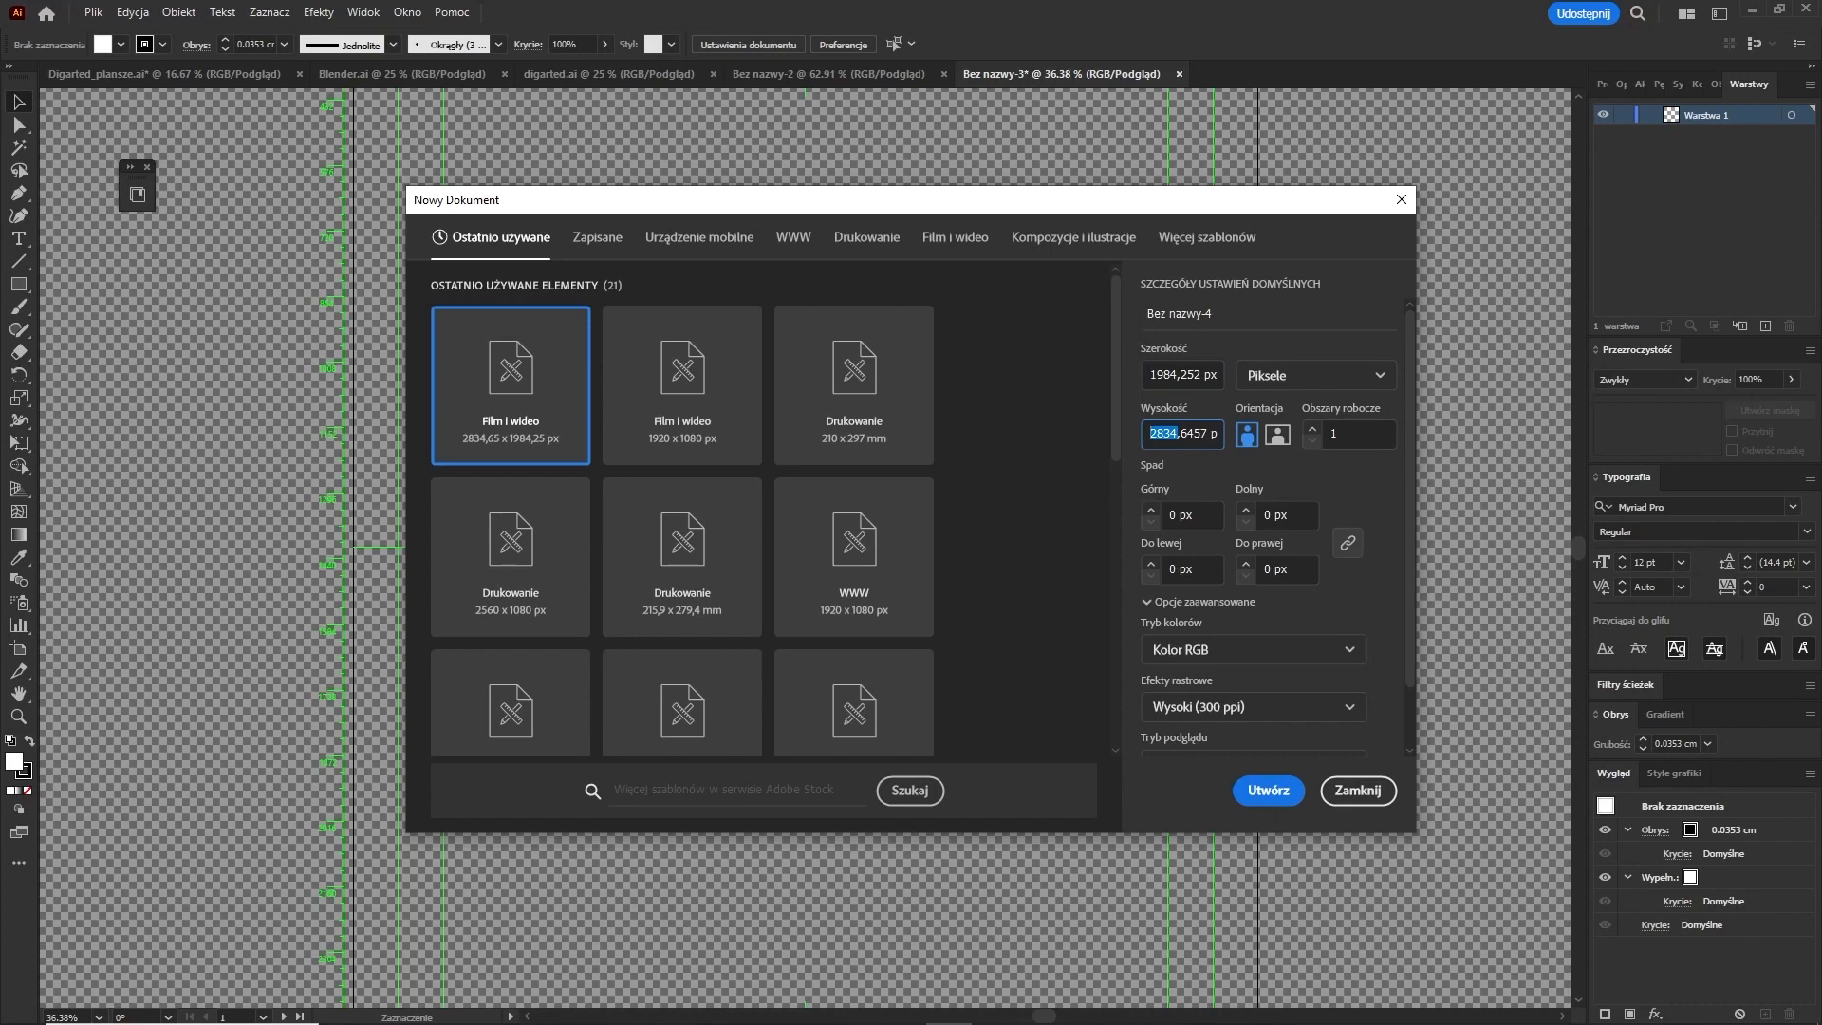
key("alt+Tab")
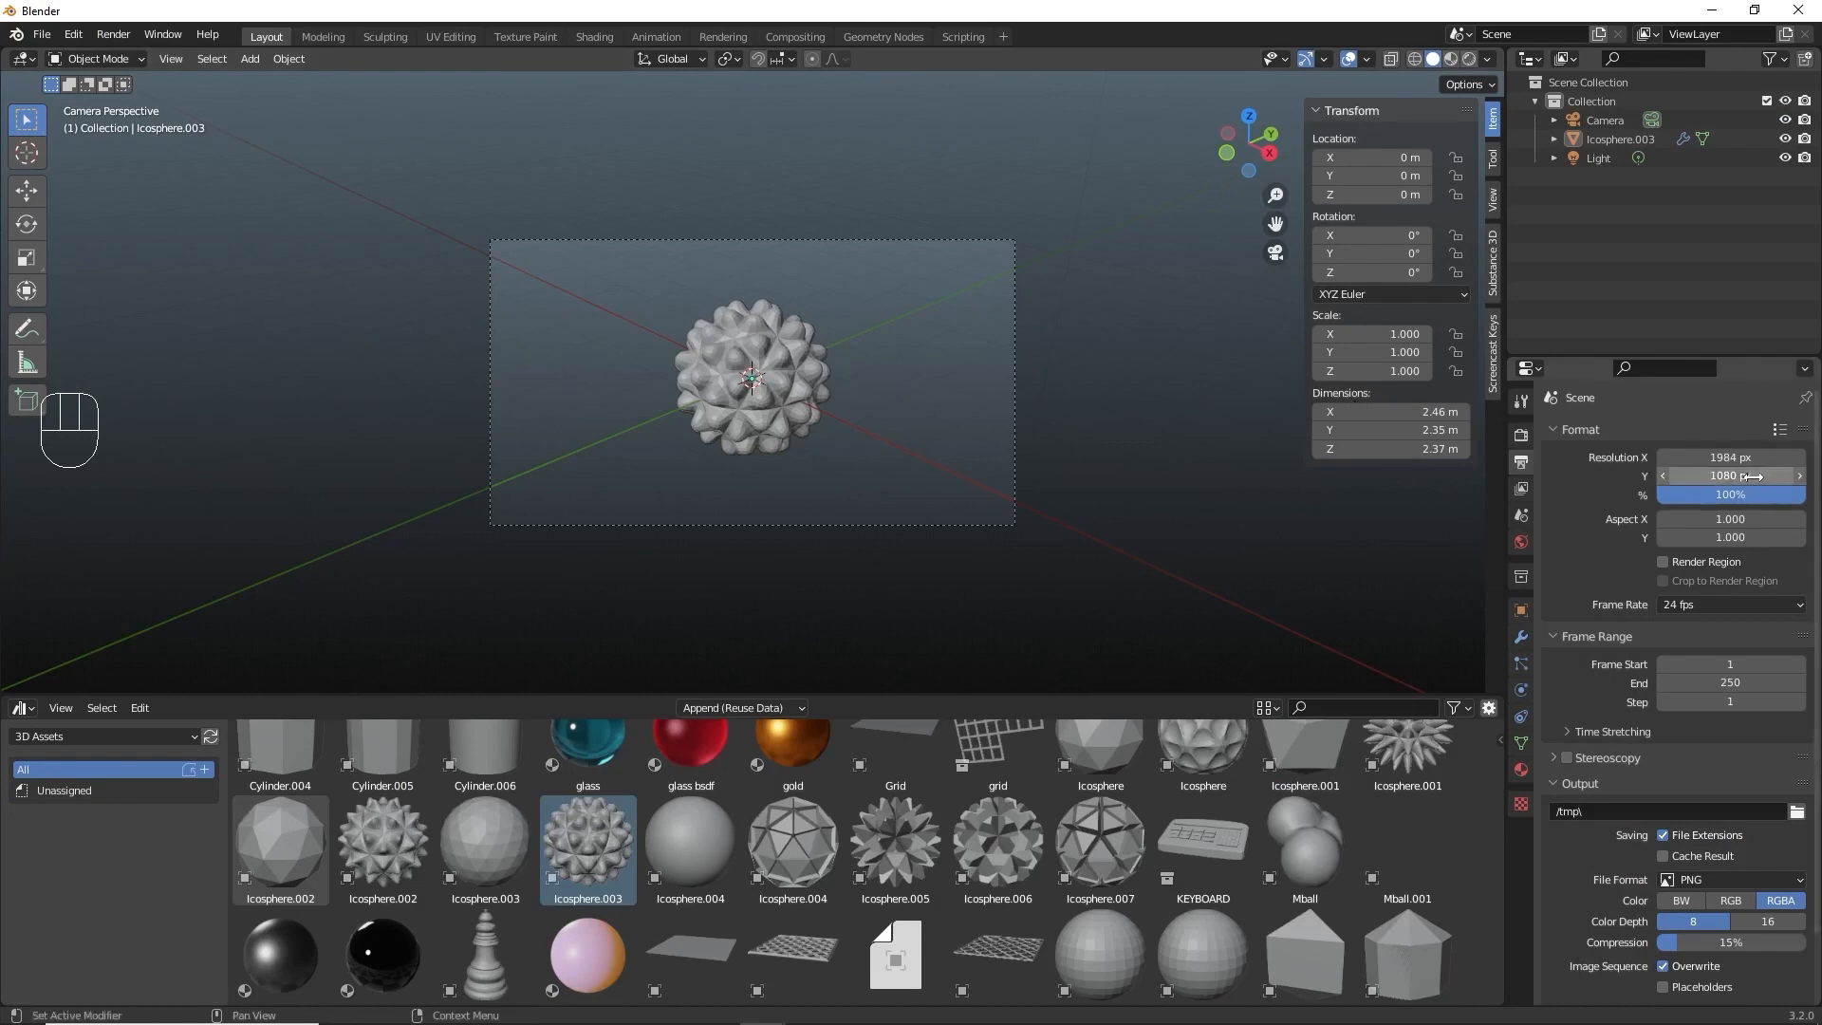
left_click(1755, 478)
type("2834")
left_click(1752, 448)
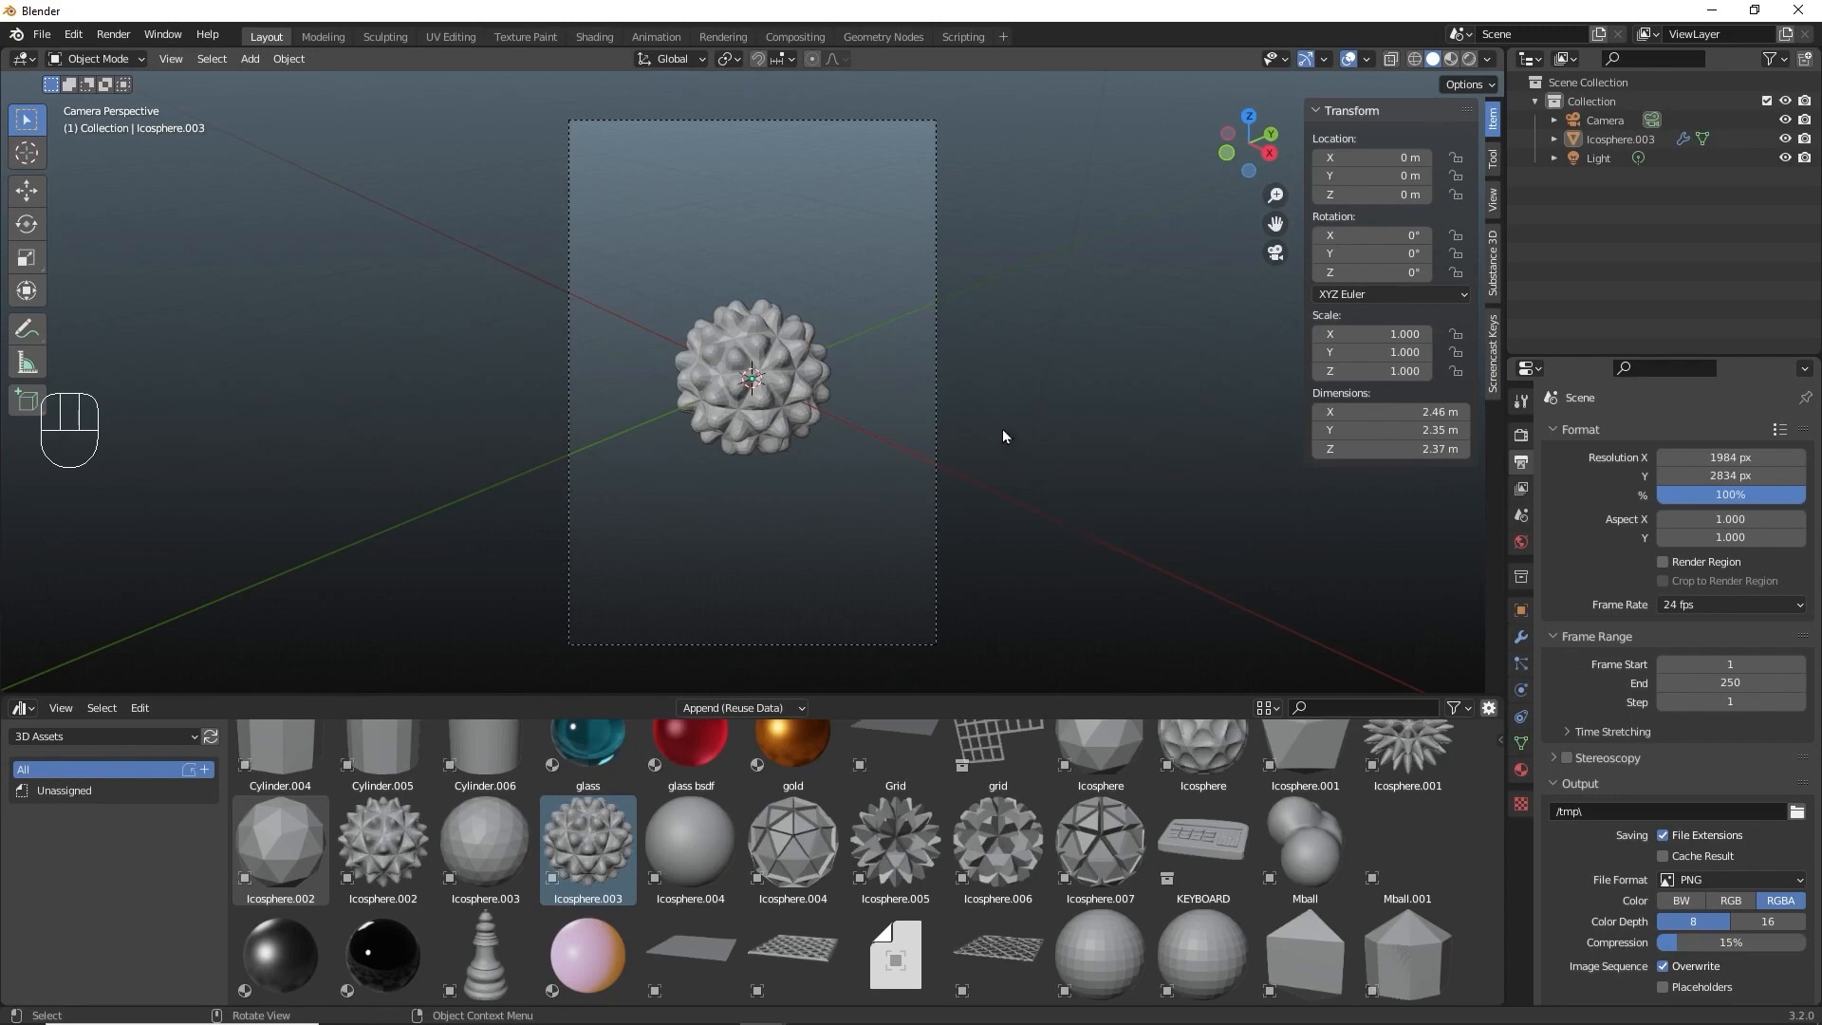
Select the camera, return to the camera view and lock the camera to the view.
scroll(1002, 435, "down", 2)
scroll(670, 362, "up", 4)
scroll(675, 374, "down", 3)
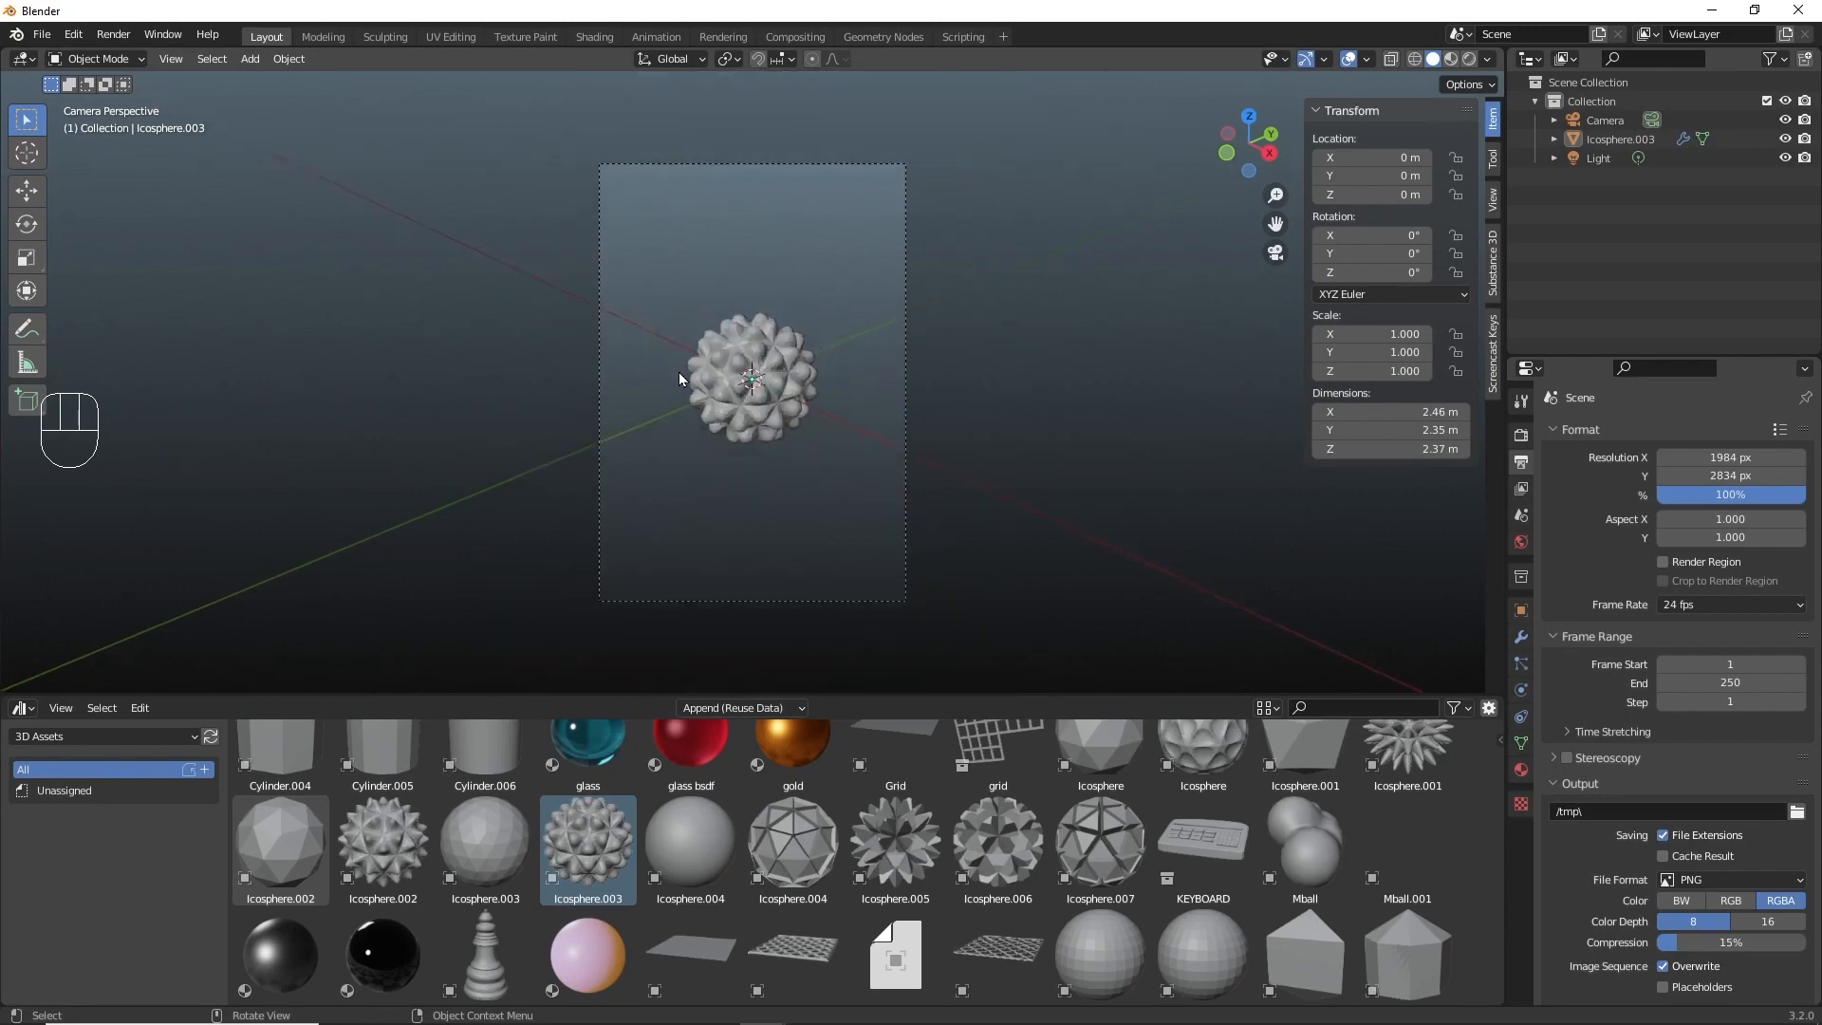
middle_click_drag(951, 355, 881, 345)
scroll(810, 356, "down", 3)
left_click(429, 253)
key("KP_0")
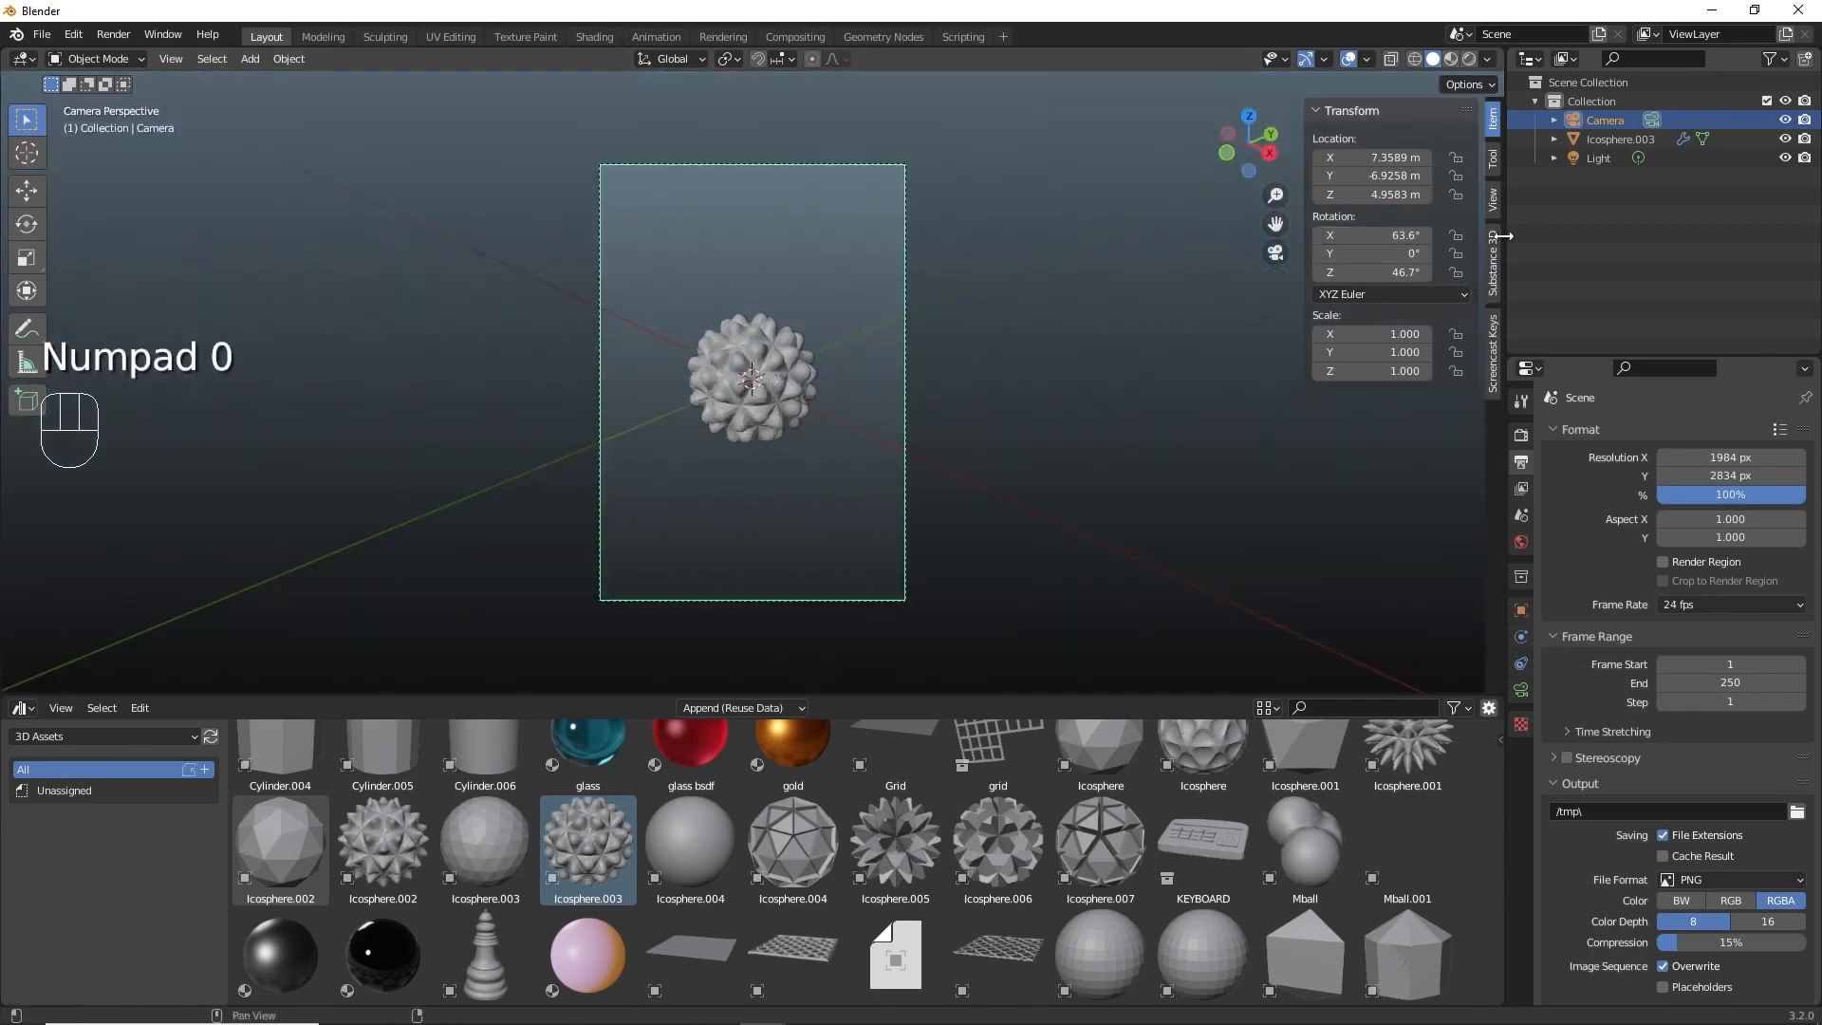
left_click(1494, 202)
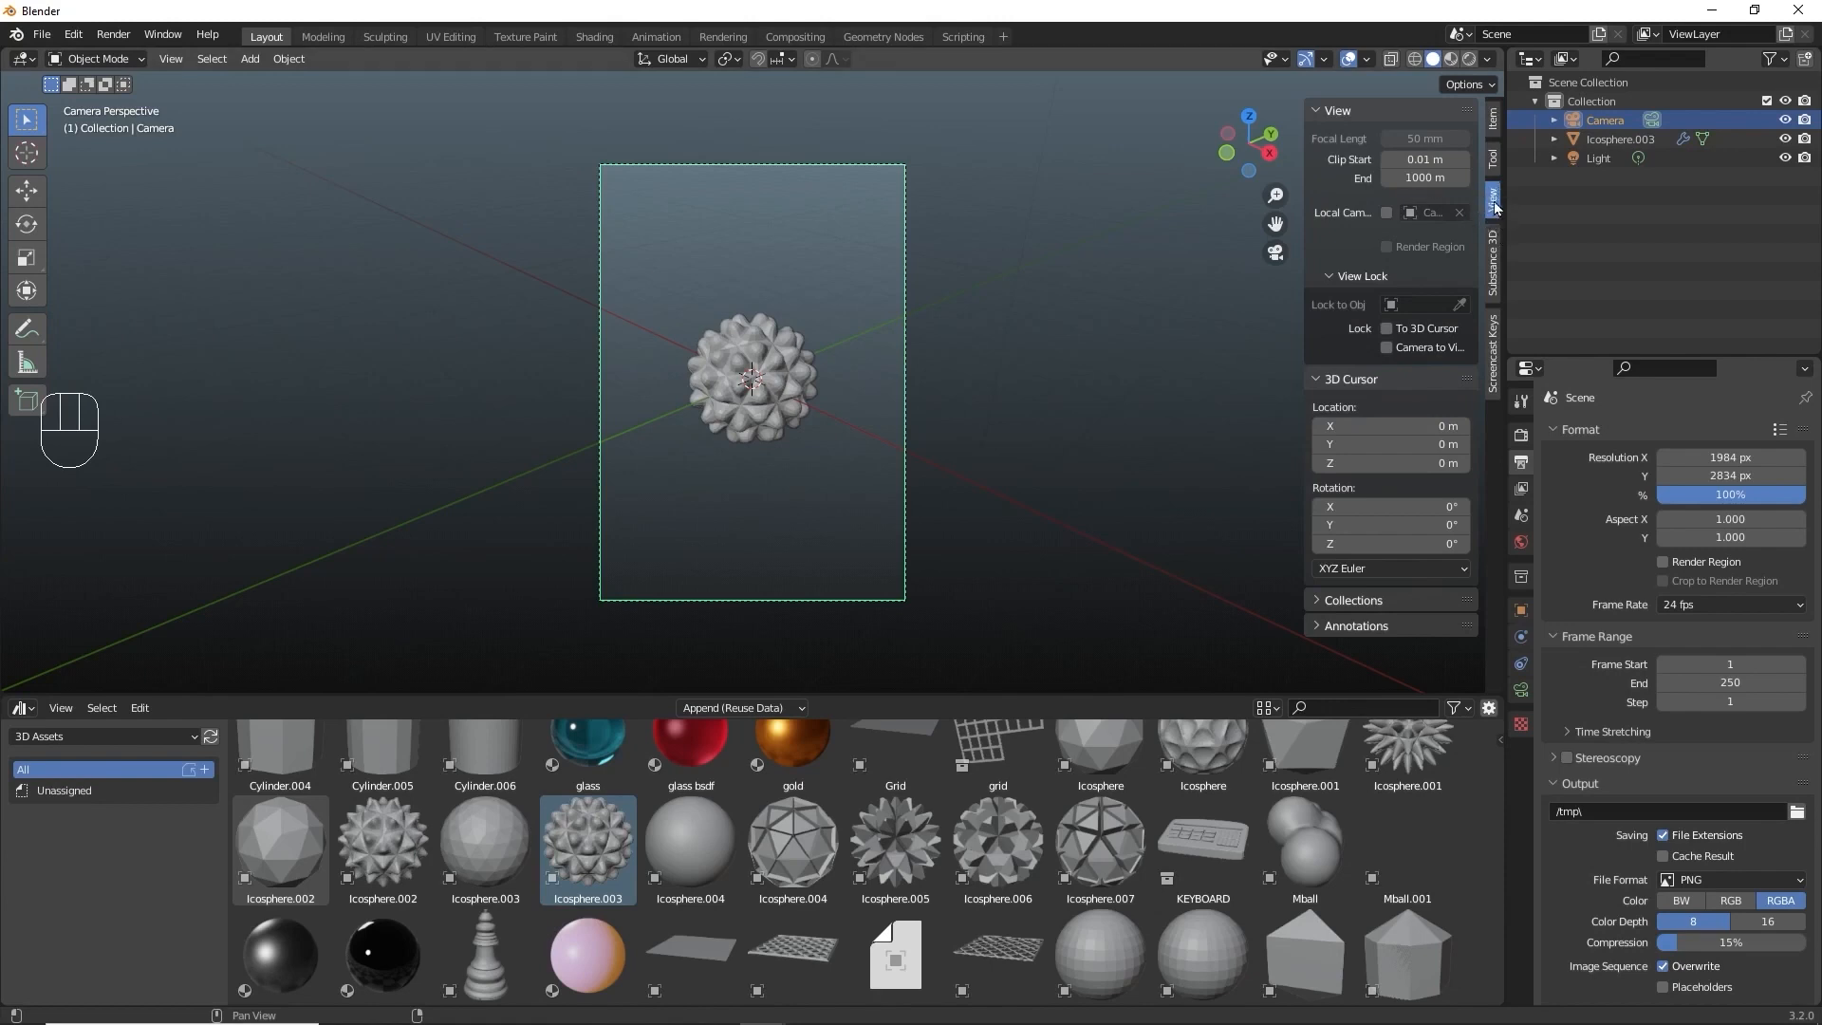
left_click(1415, 353)
Move the camera closer and around the spiky ball so the frame's left edge crops it, and render the image.
scroll(842, 427, "up", 2)
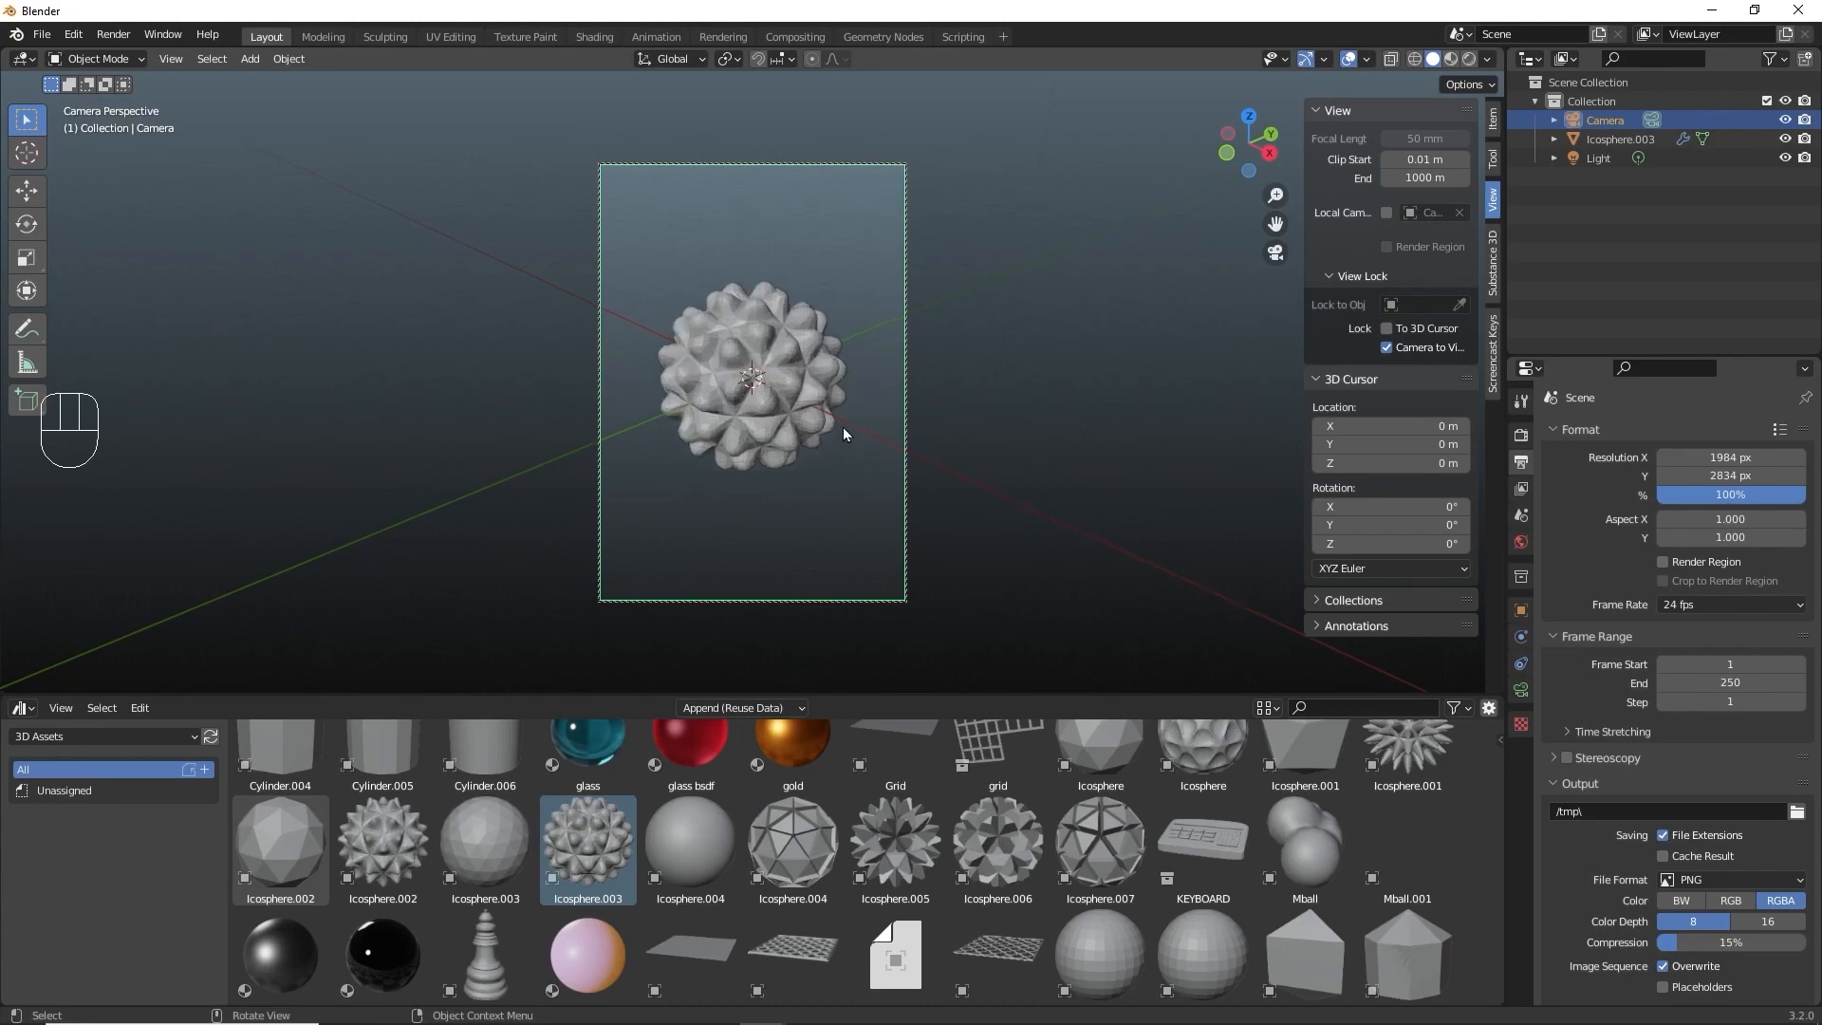
scroll(846, 435, "down", 3)
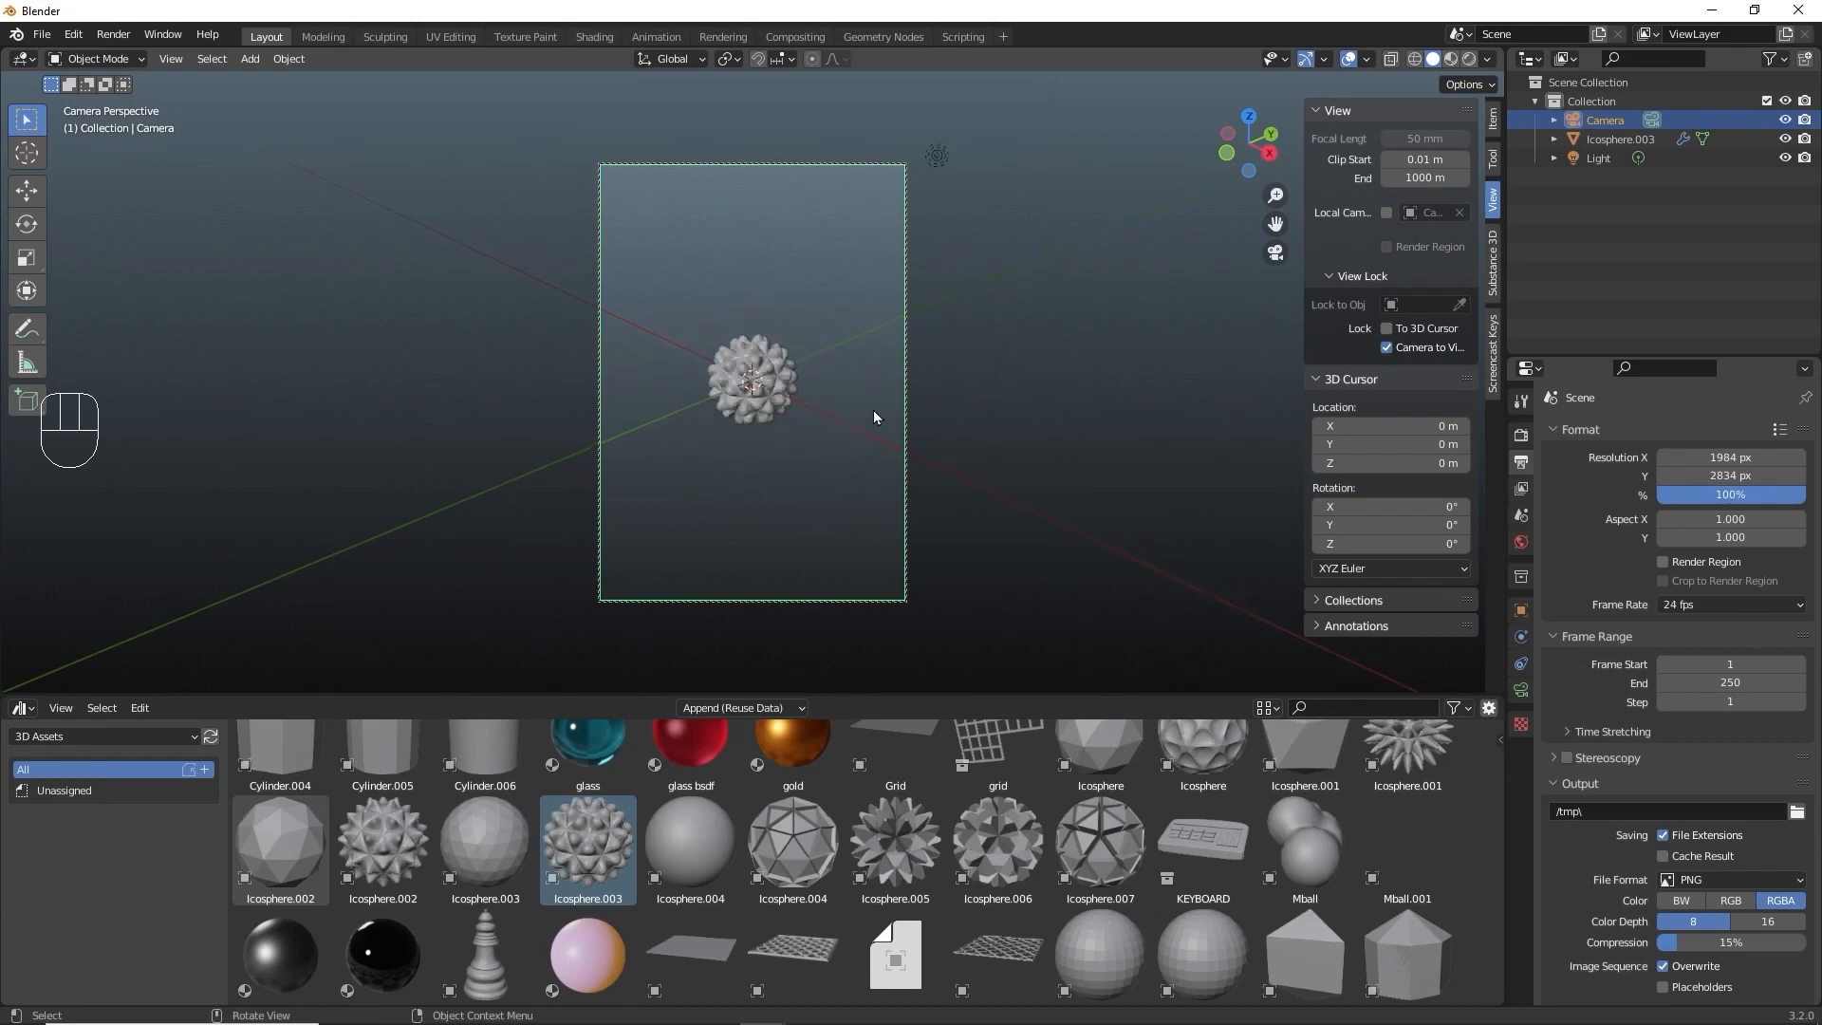
scroll(873, 410, "up", 3)
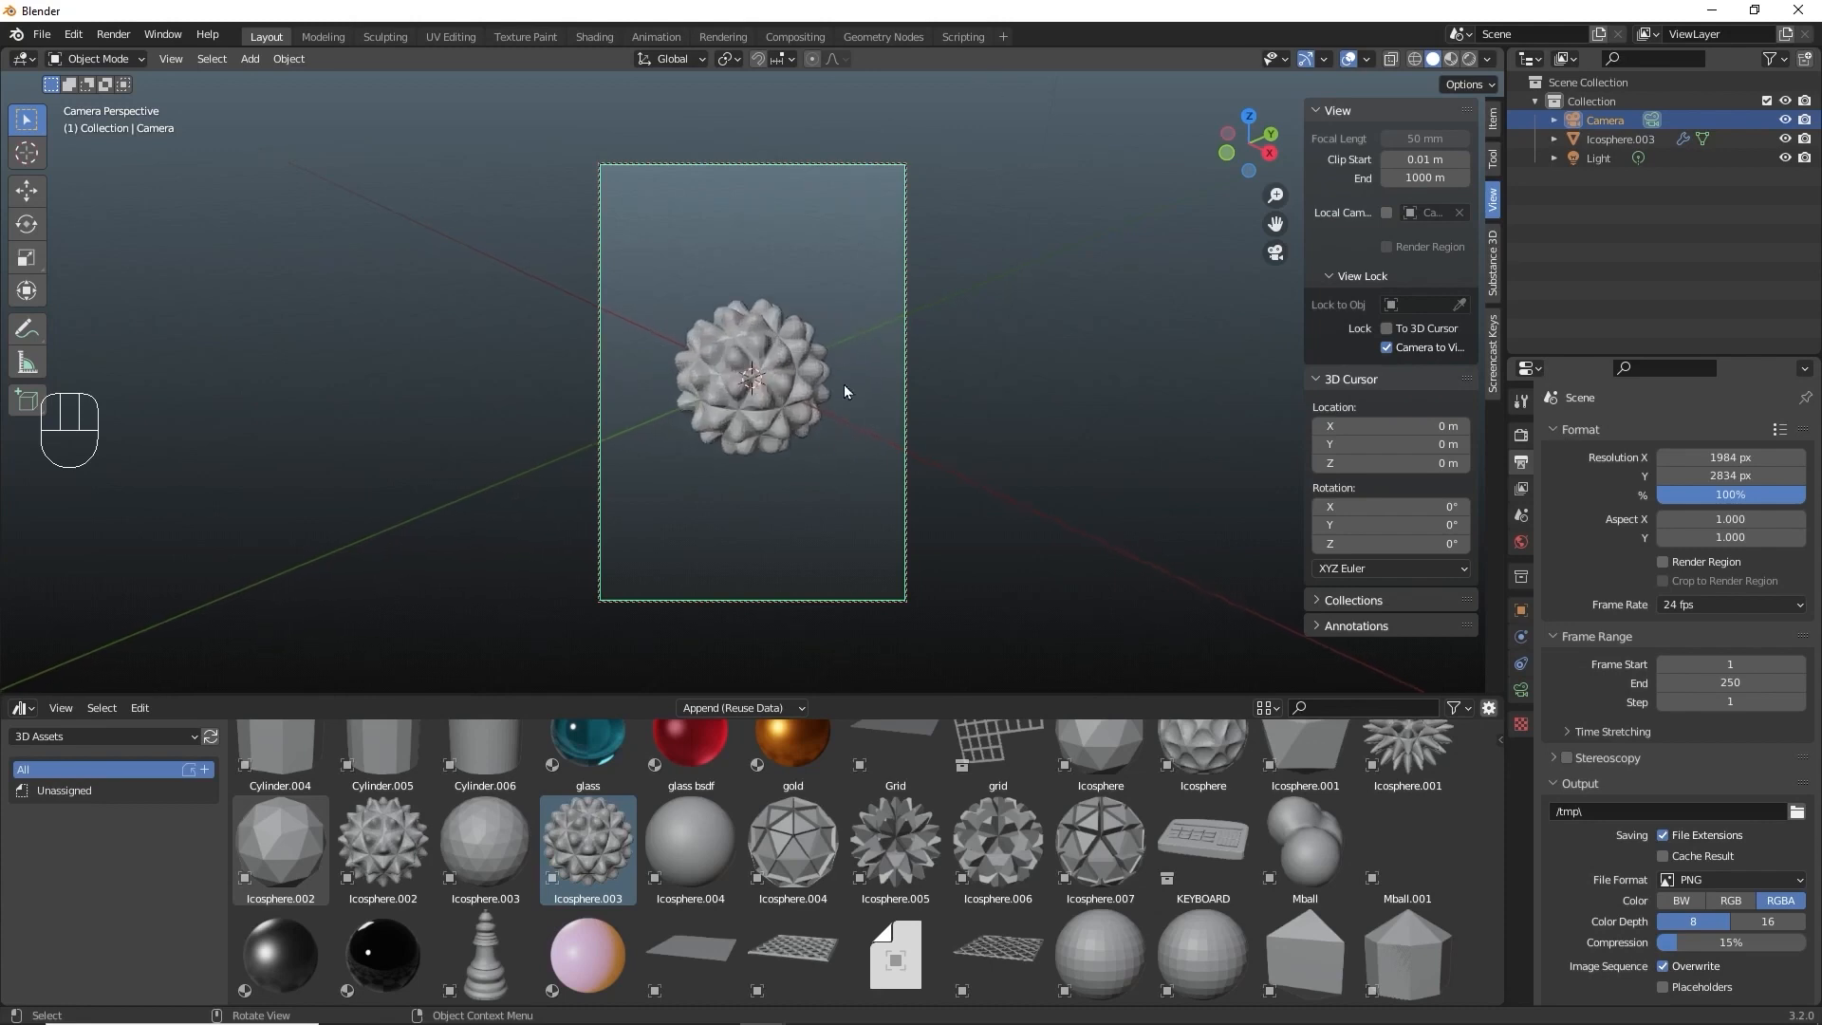
middle_click_drag(844, 386, 659, 357)
scroll(827, 376, "up", 3)
scroll(659, 357, "up", 2)
mouse_move(822, 333)
middle_mouse_down("shift")
mouse_move(805, 362)
mouse_move(809, 339)
middle_mouse_up("shift")
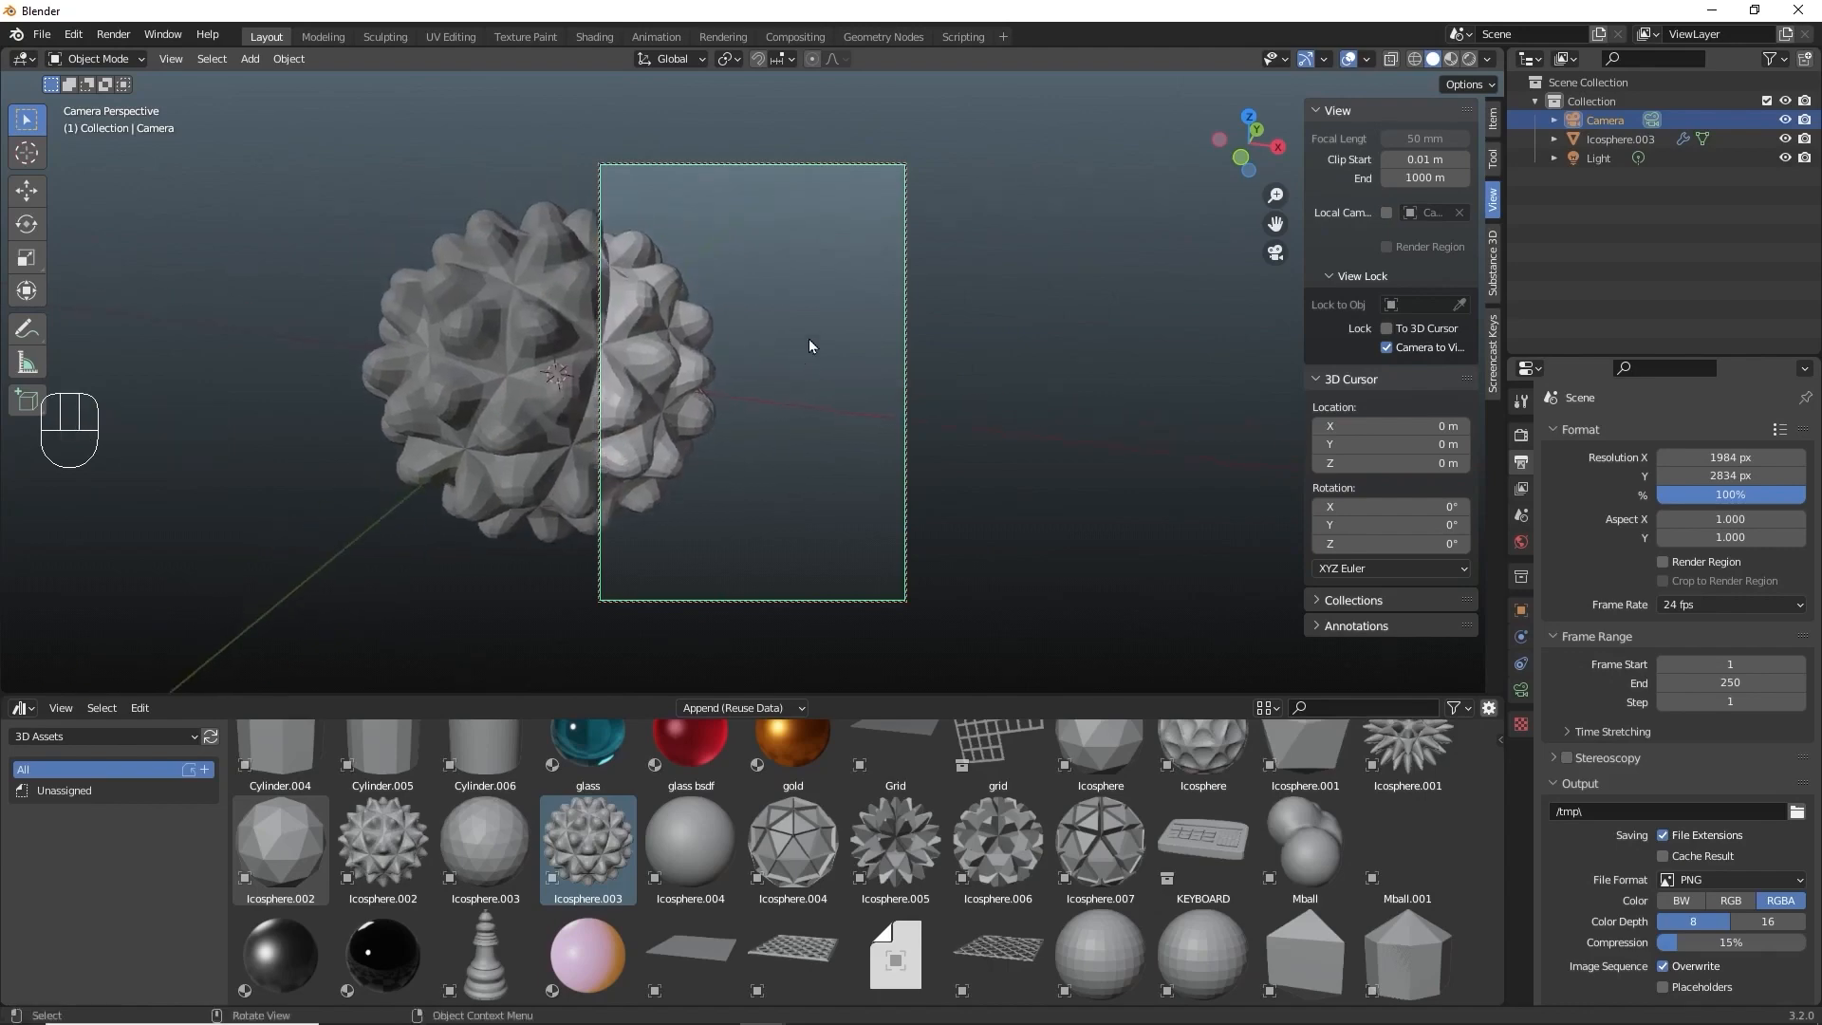
key("F12")
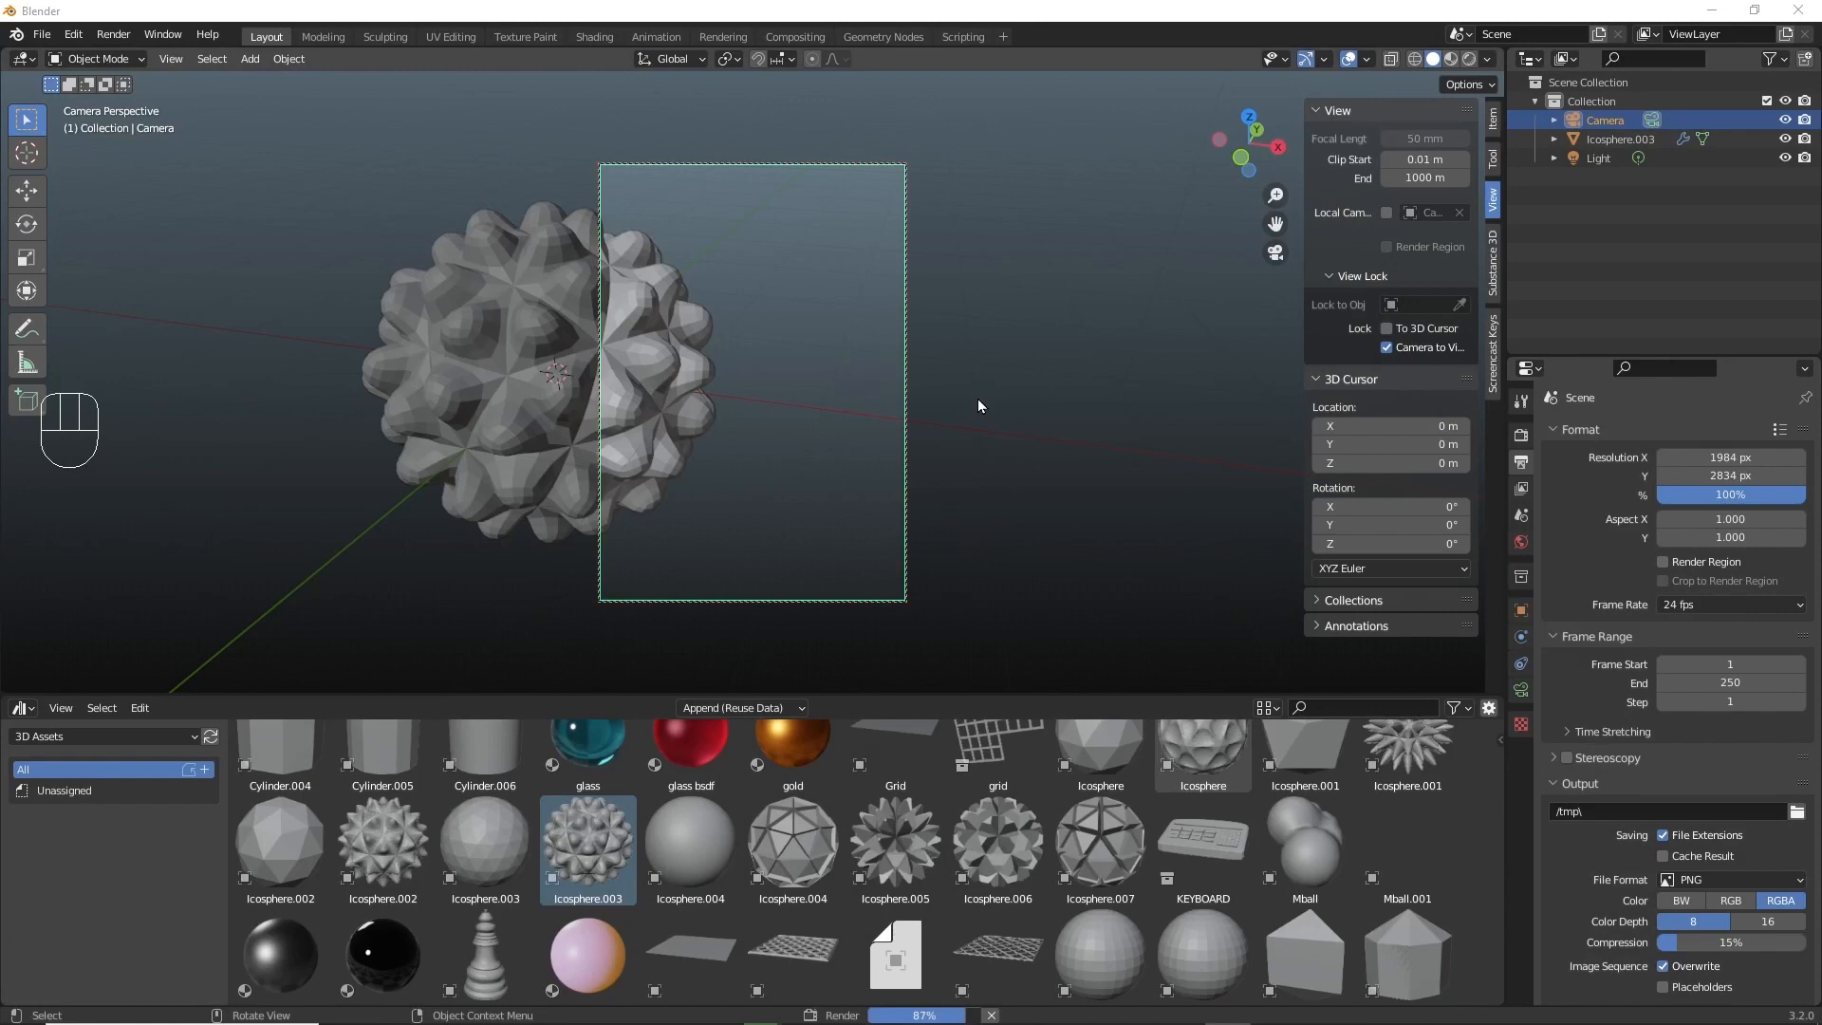
Reframe the locked camera so the whole spiky ball sits centred in the frame, and show the viewport in rendered shading.
middle_click_drag(977, 399, 919, 476)
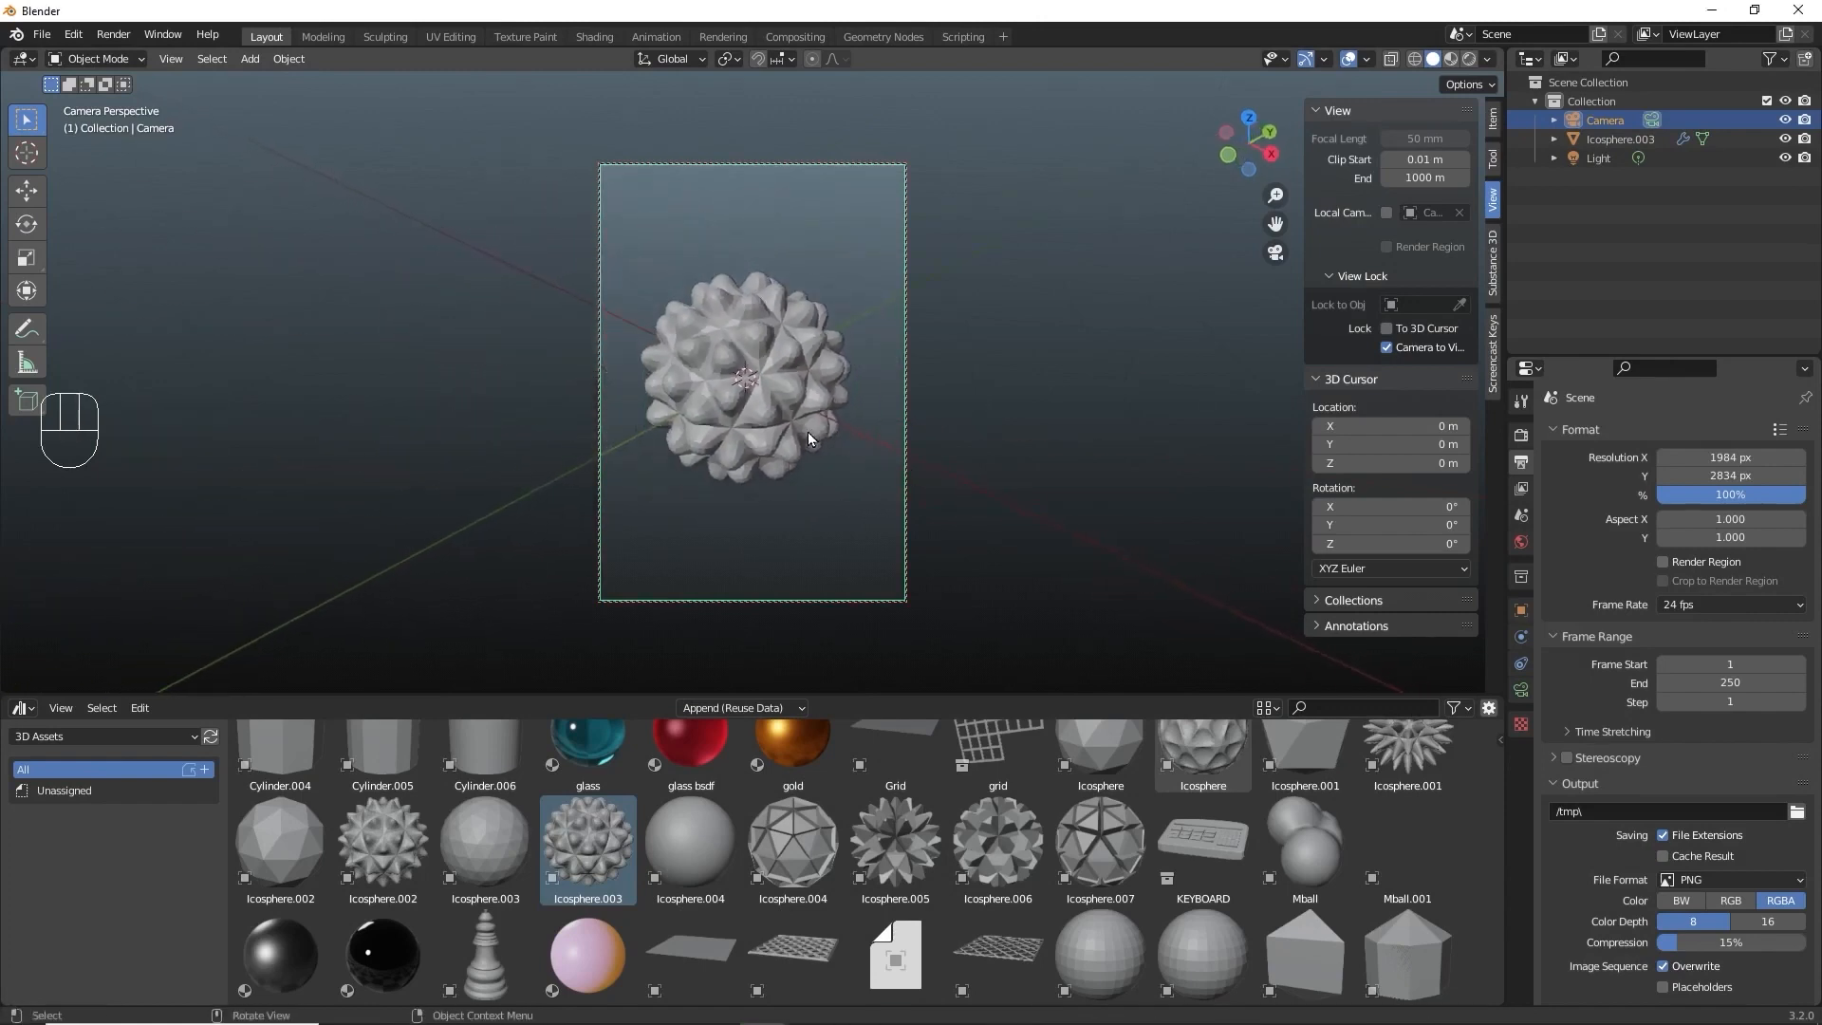
scroll(792, 441, "up", 2)
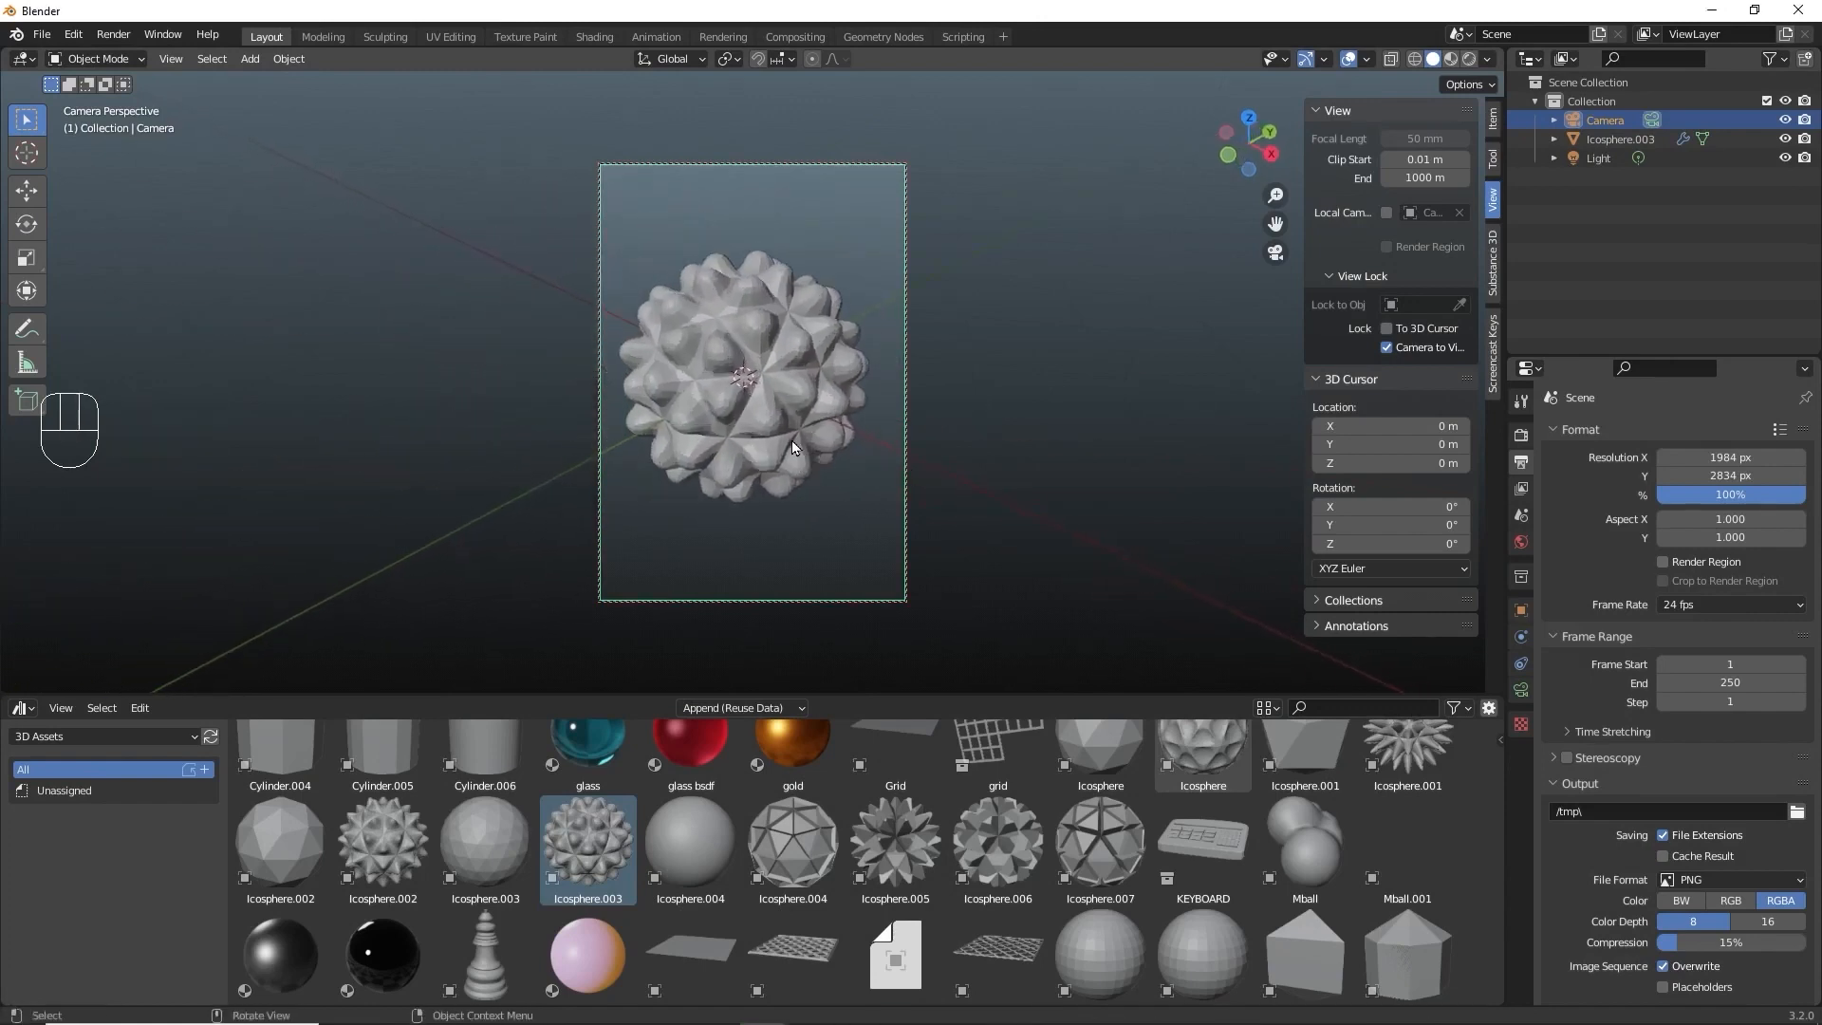
left_click(1520, 543)
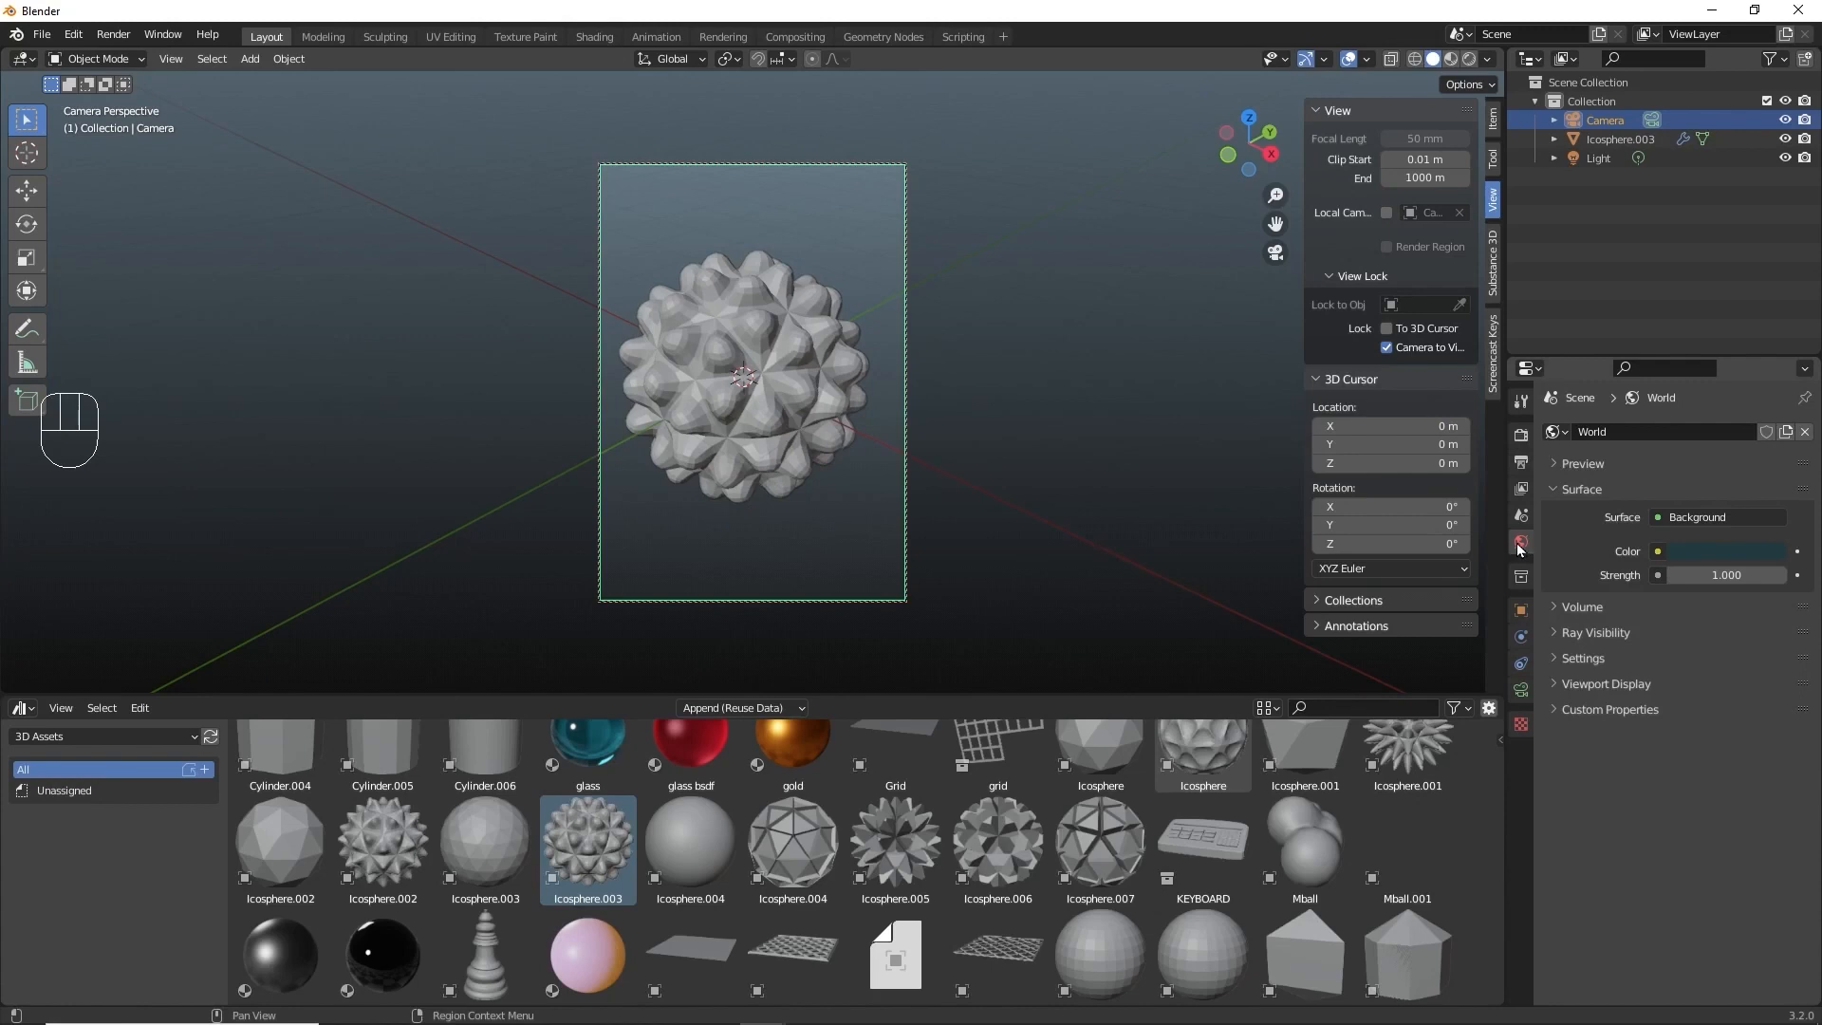
left_click(1470, 59)
Raise the world background colour's red, green and blue to 1, and tint it pale pink.
left_click(1749, 553)
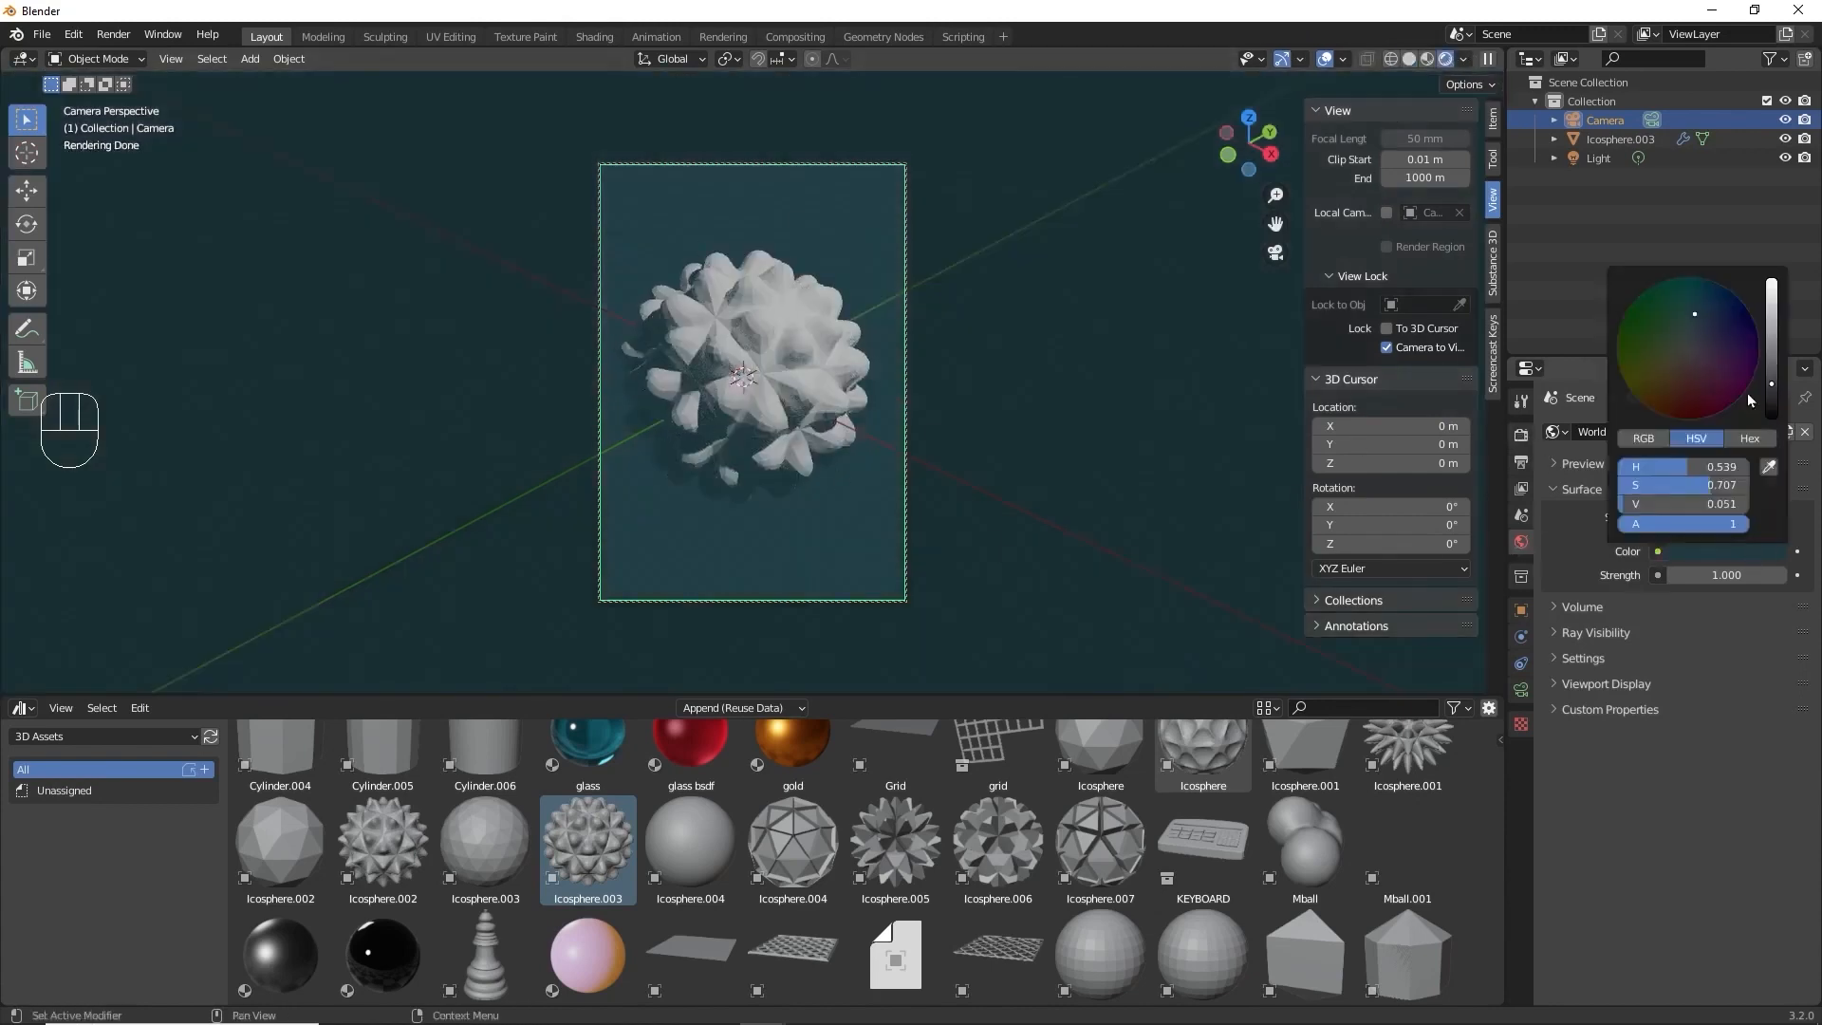
left_click_drag(1712, 353, 1708, 334)
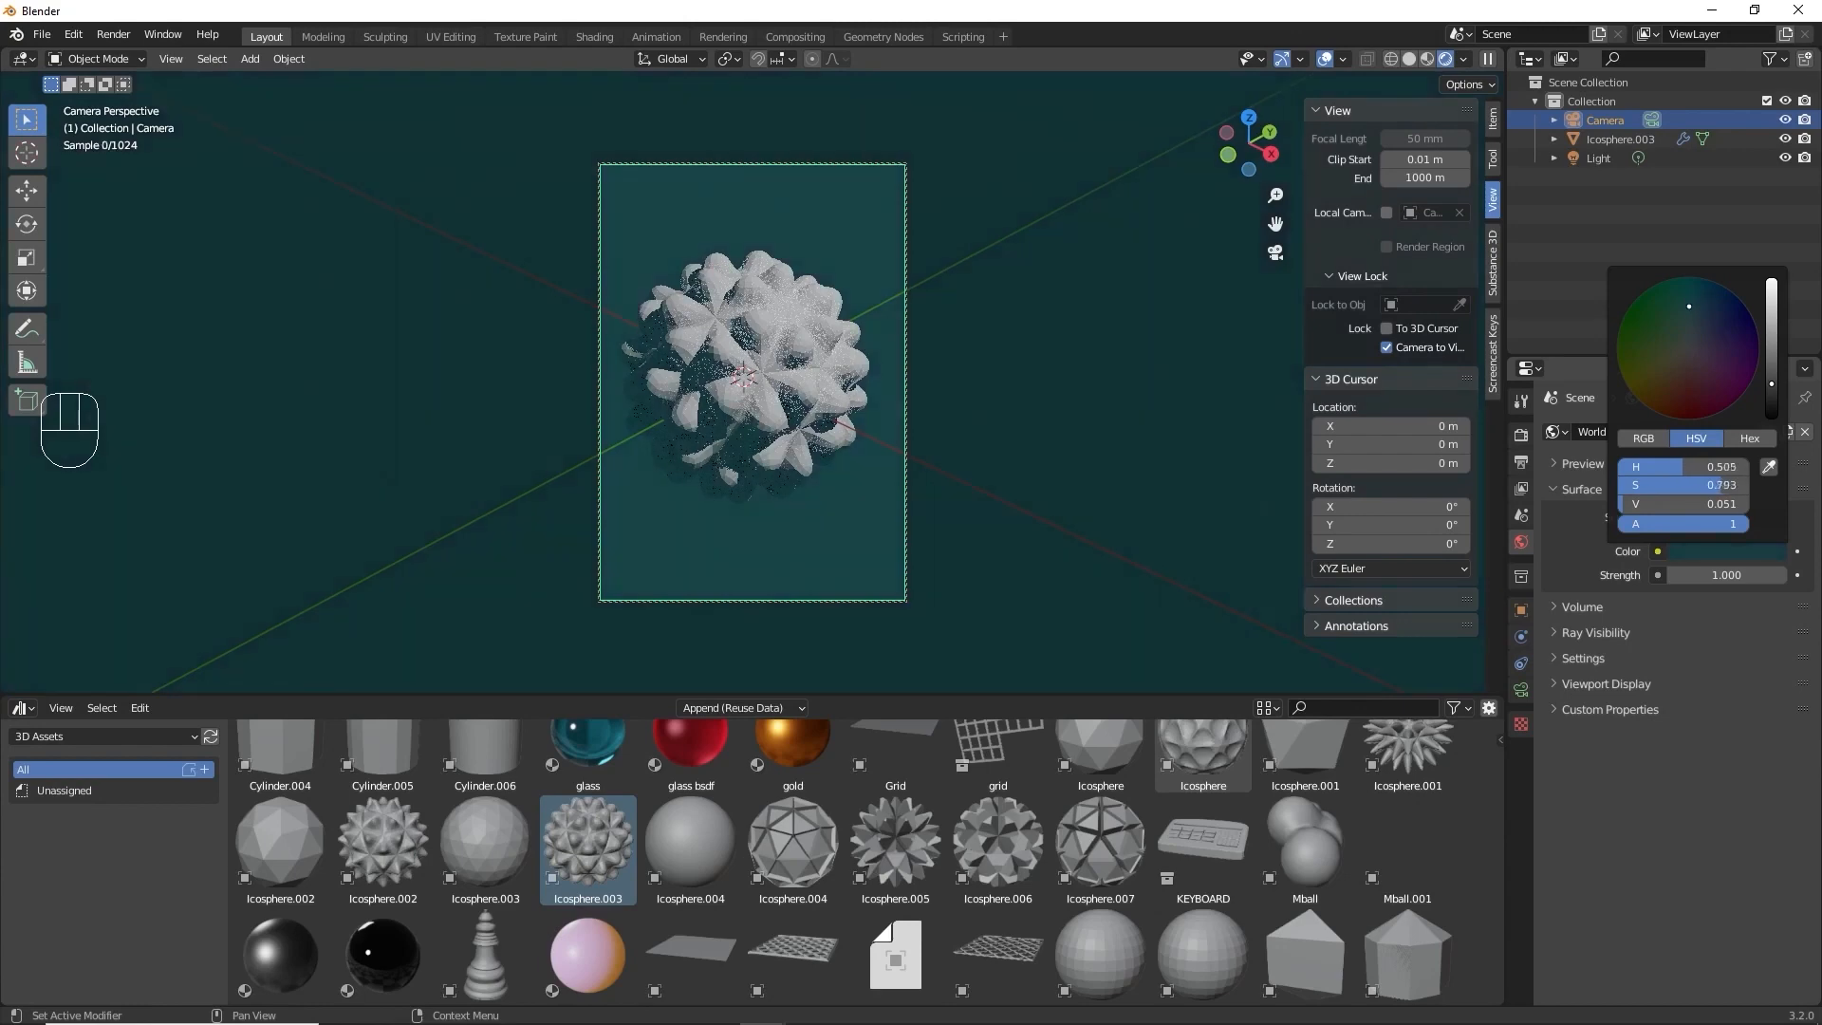
left_click(1643, 439)
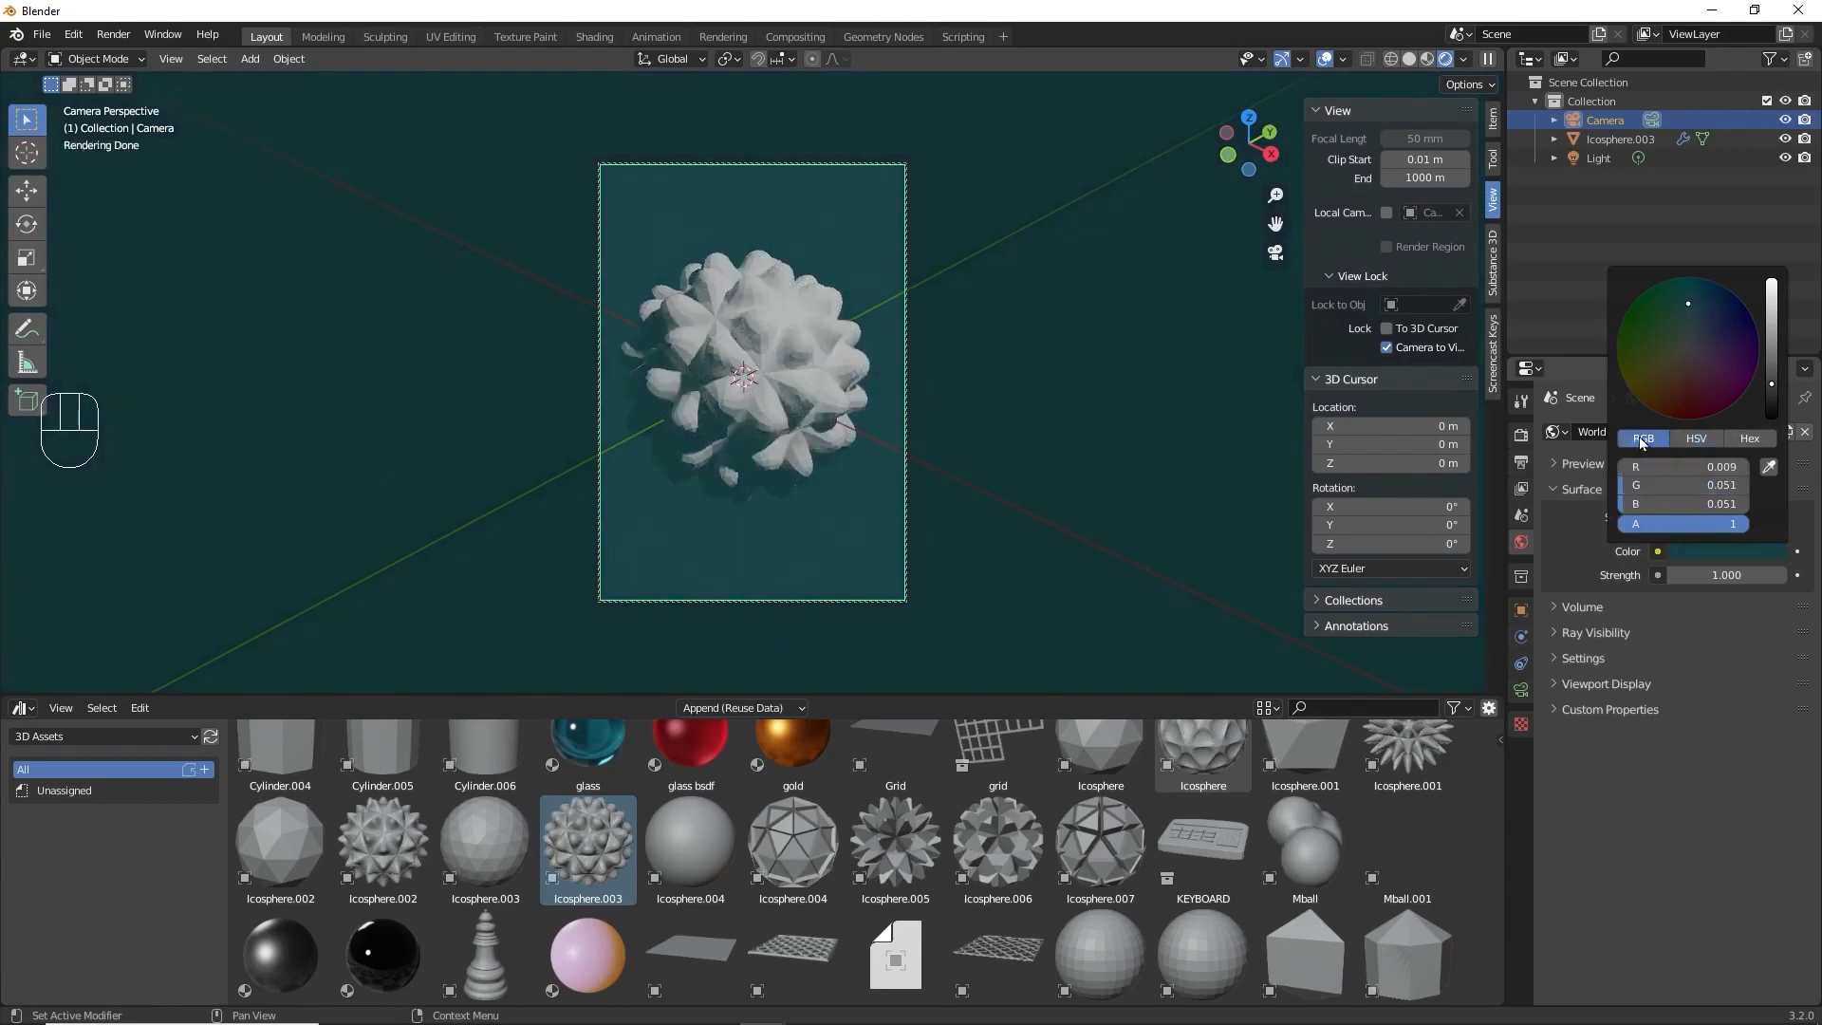
left_click_drag(1625, 486, 1748, 488)
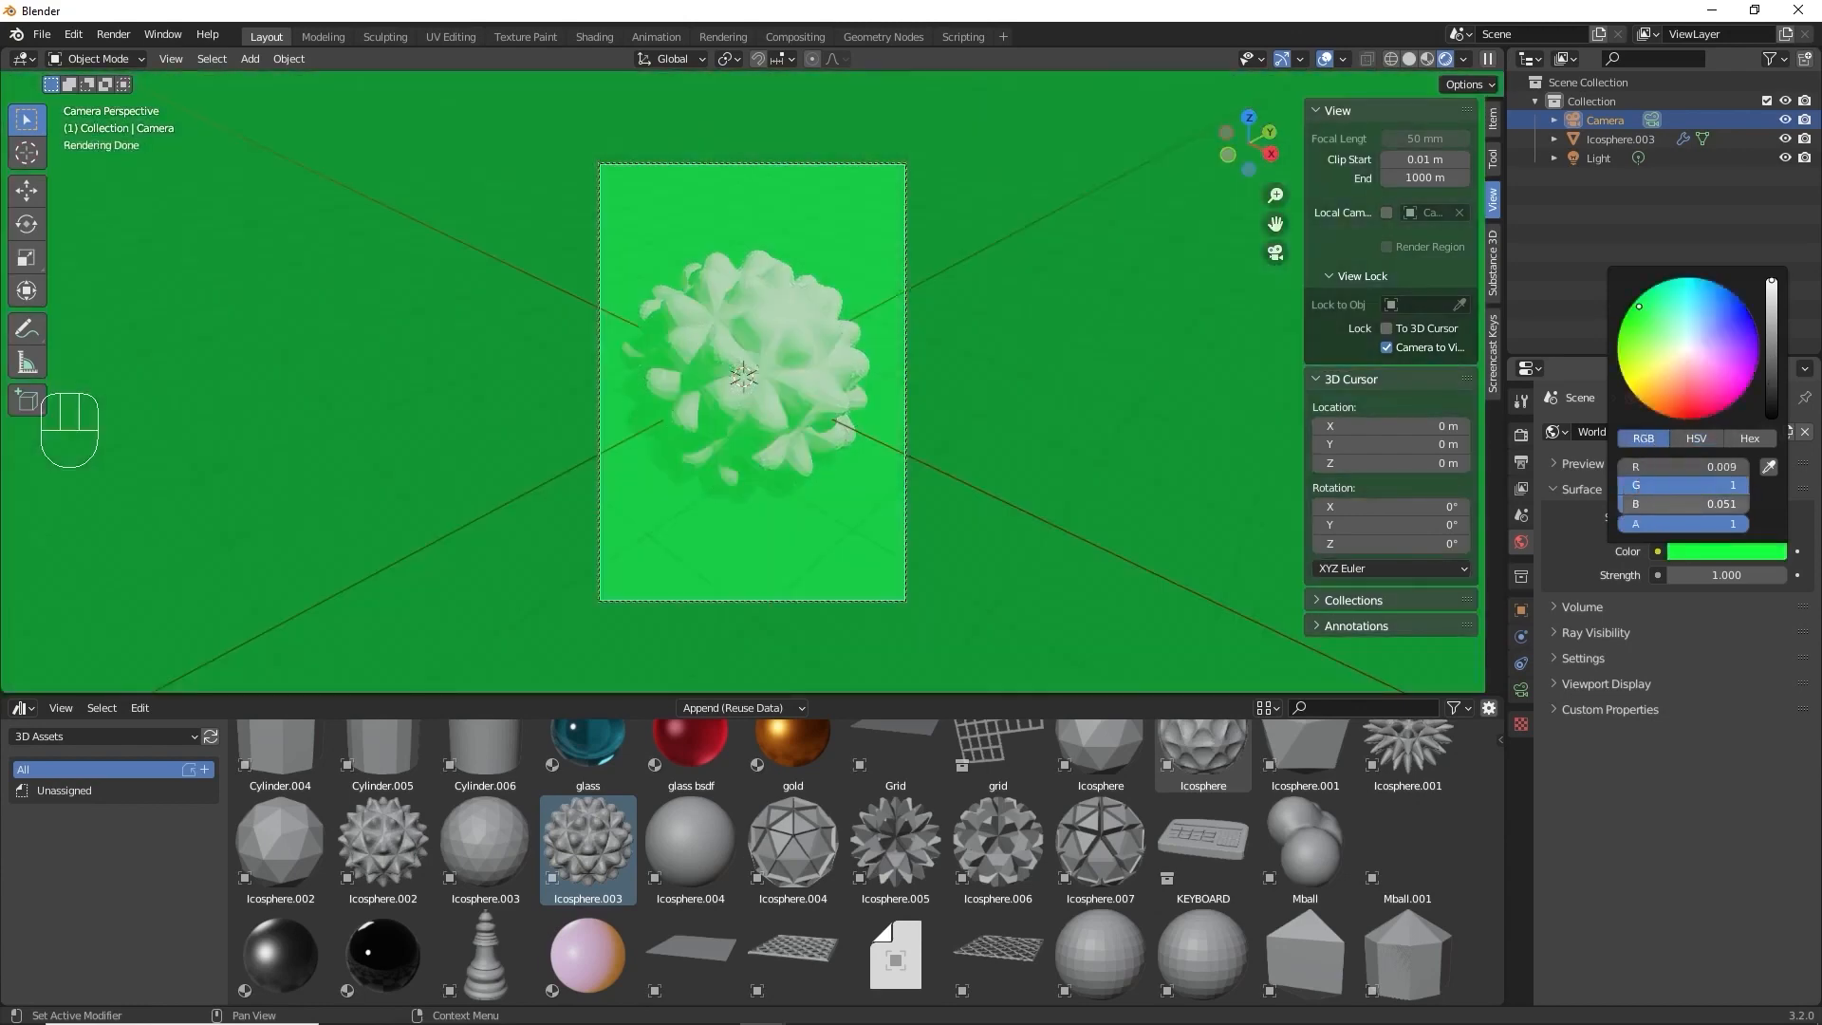
left_click_drag(1625, 505, 1742, 504)
left_click_drag(1625, 467, 1748, 467)
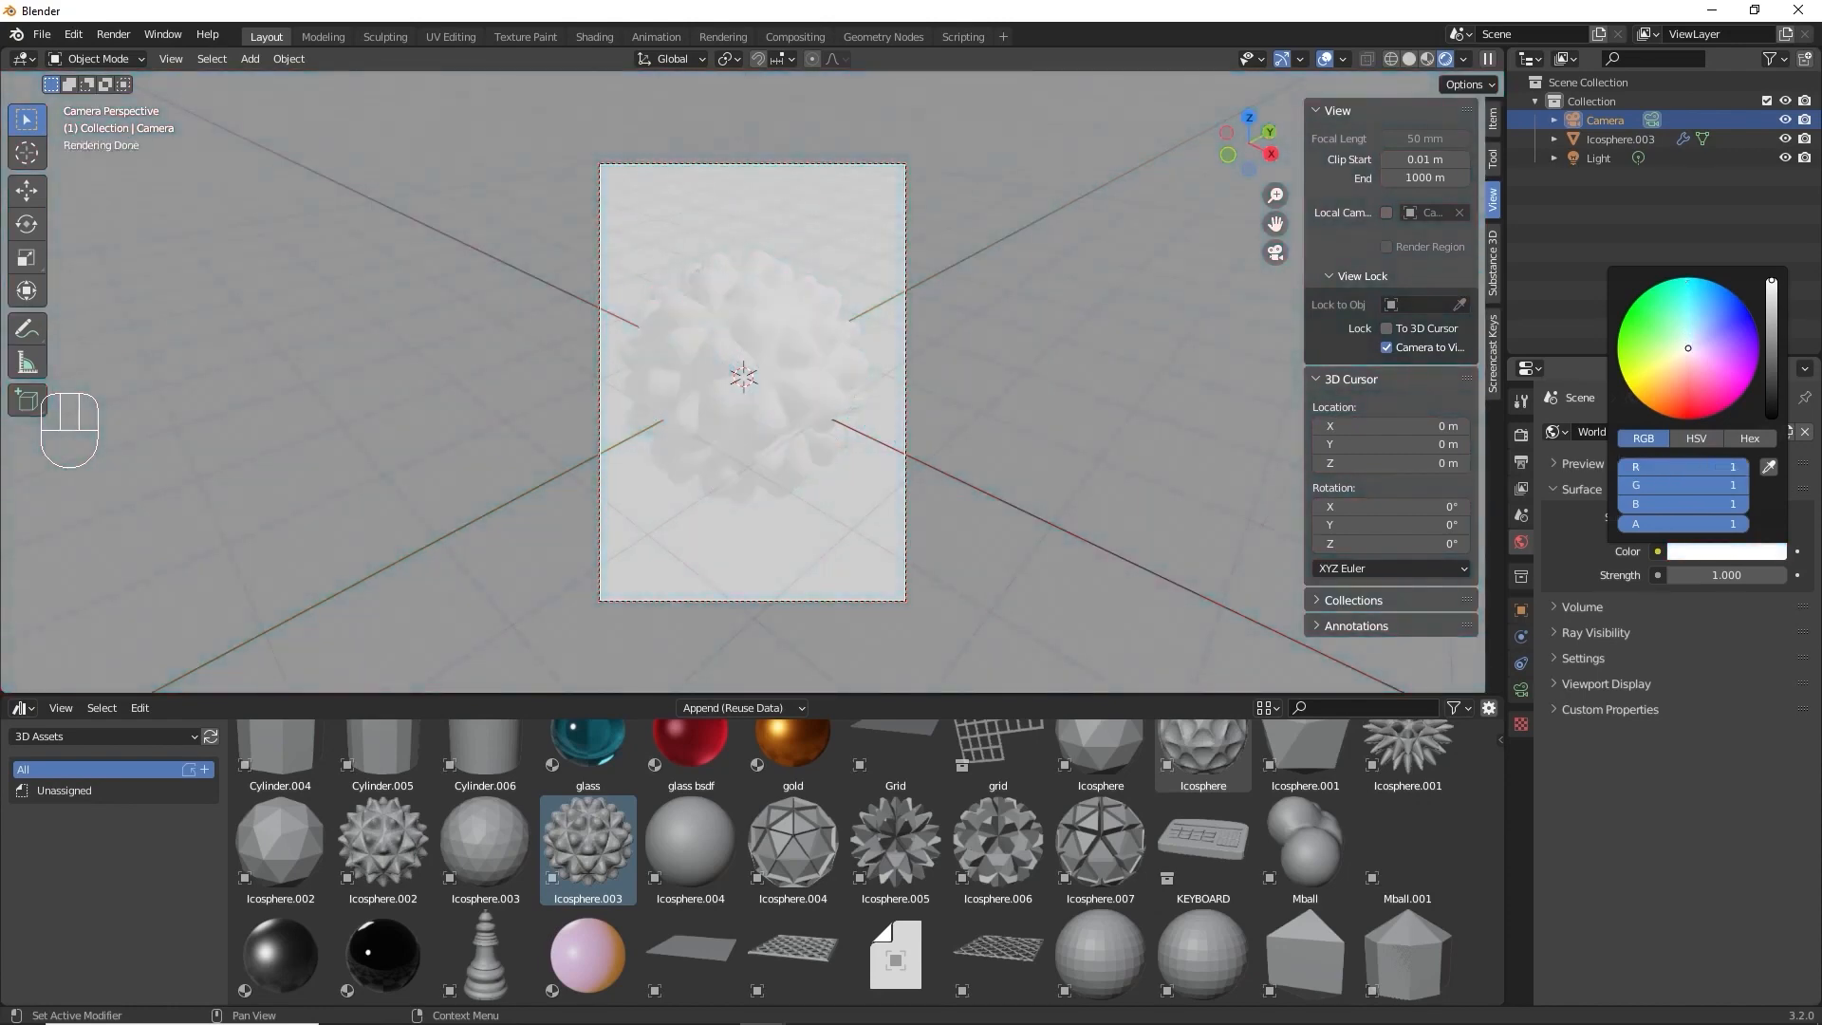
left_click_drag(1691, 354, 1687, 358)
left_click(1198, 408)
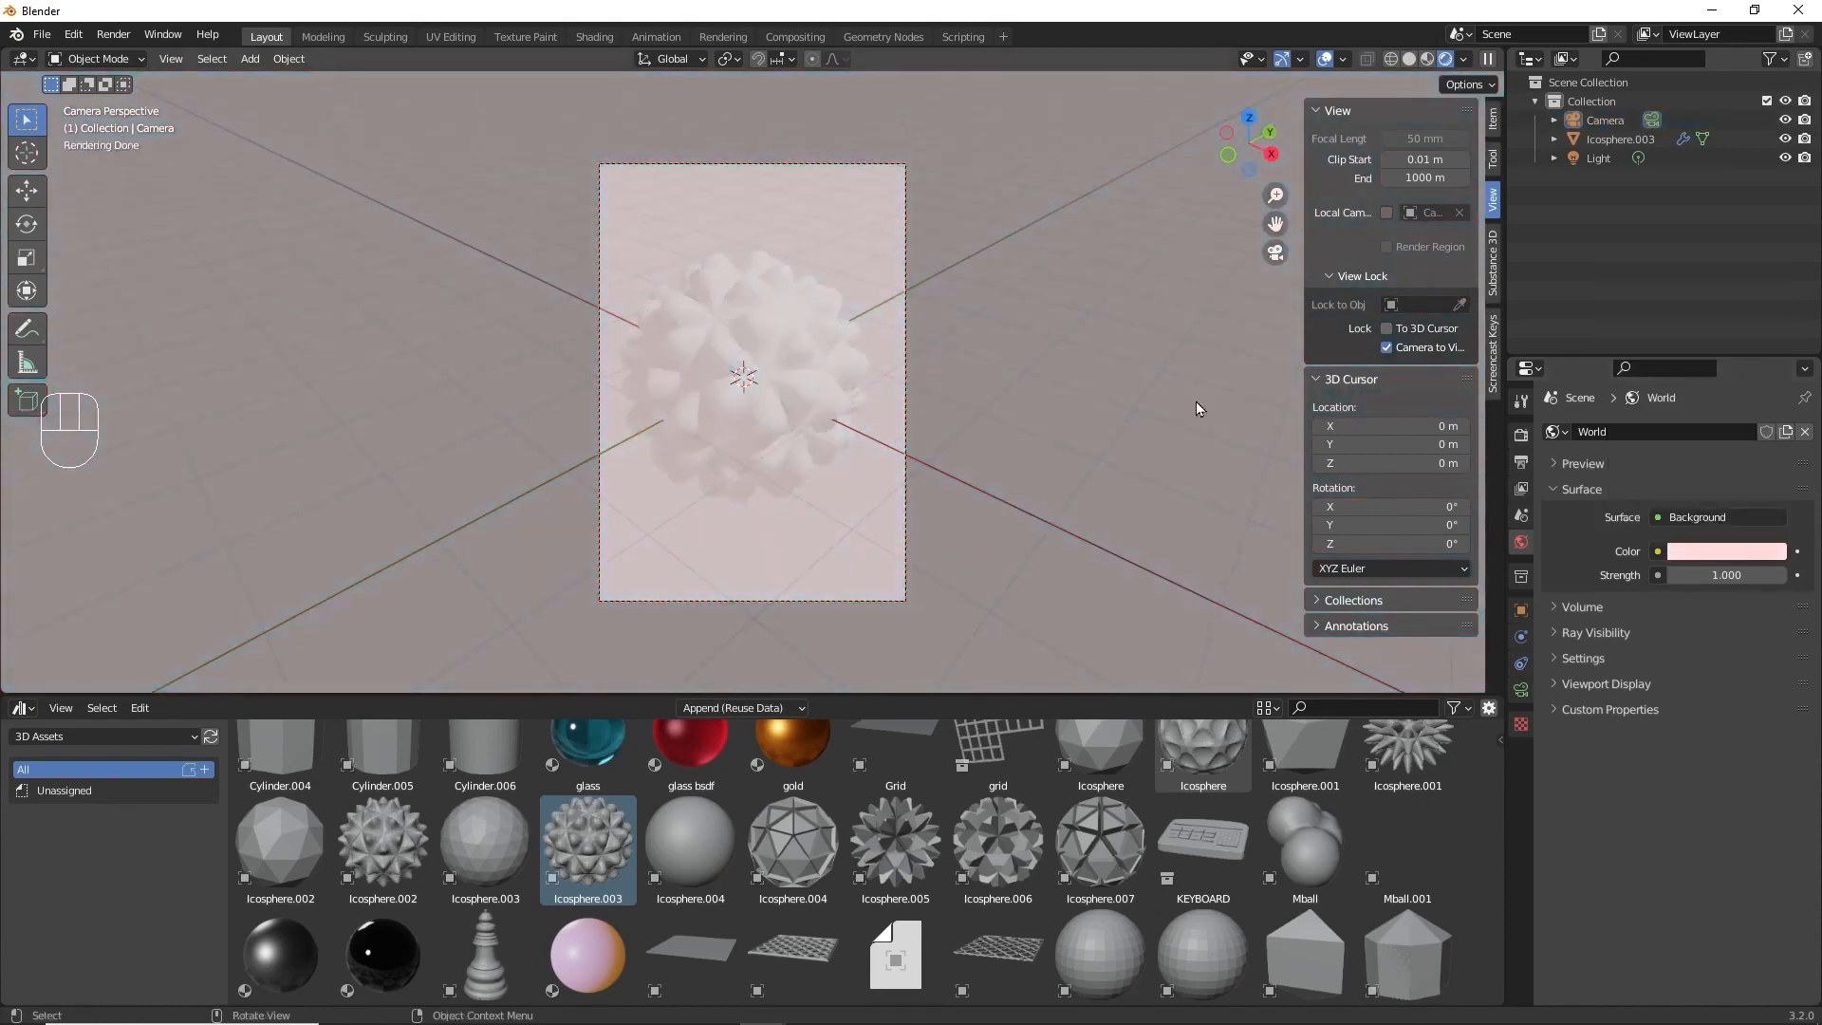
Apply the gold material to the spiky ball, and shrink it to about half size in the upper-left part of the camera frame.
scroll(840, 727, "up", 1)
left_click_drag(795, 764, 761, 412)
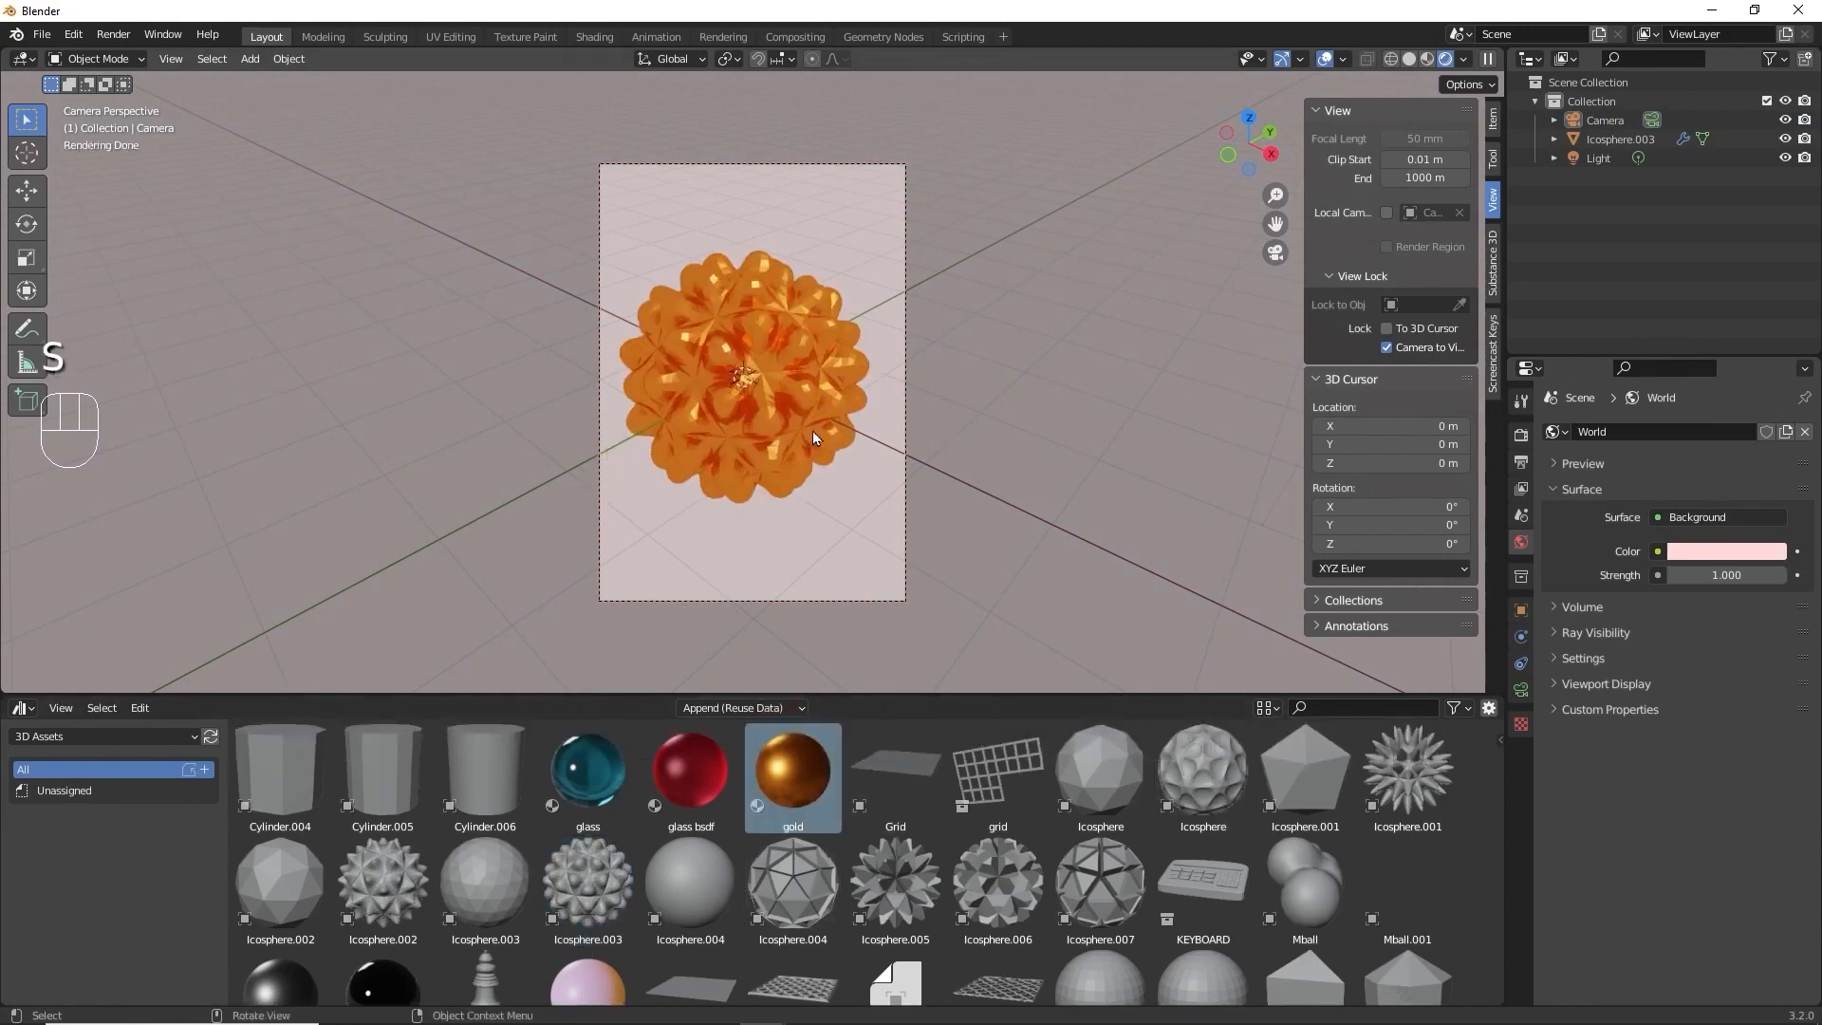
left_click(782, 397)
key("s")
left_click(773, 435)
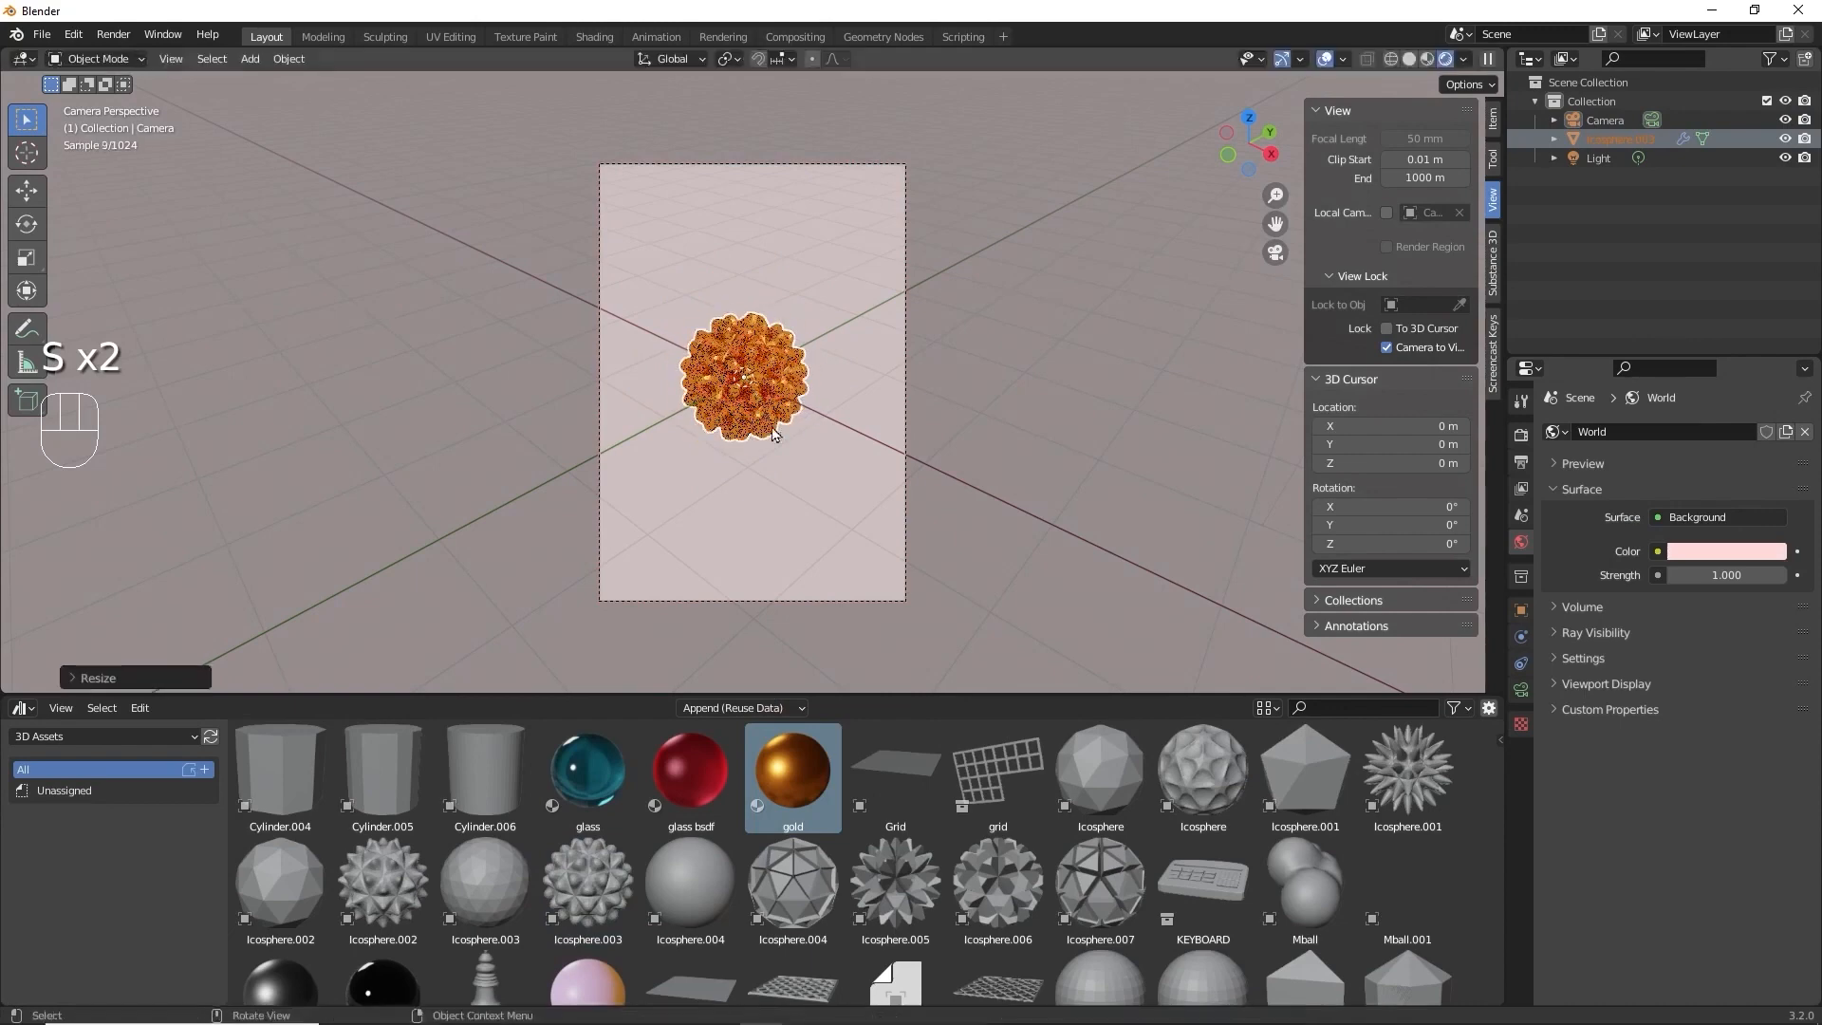
key("g")
left_click(745, 383)
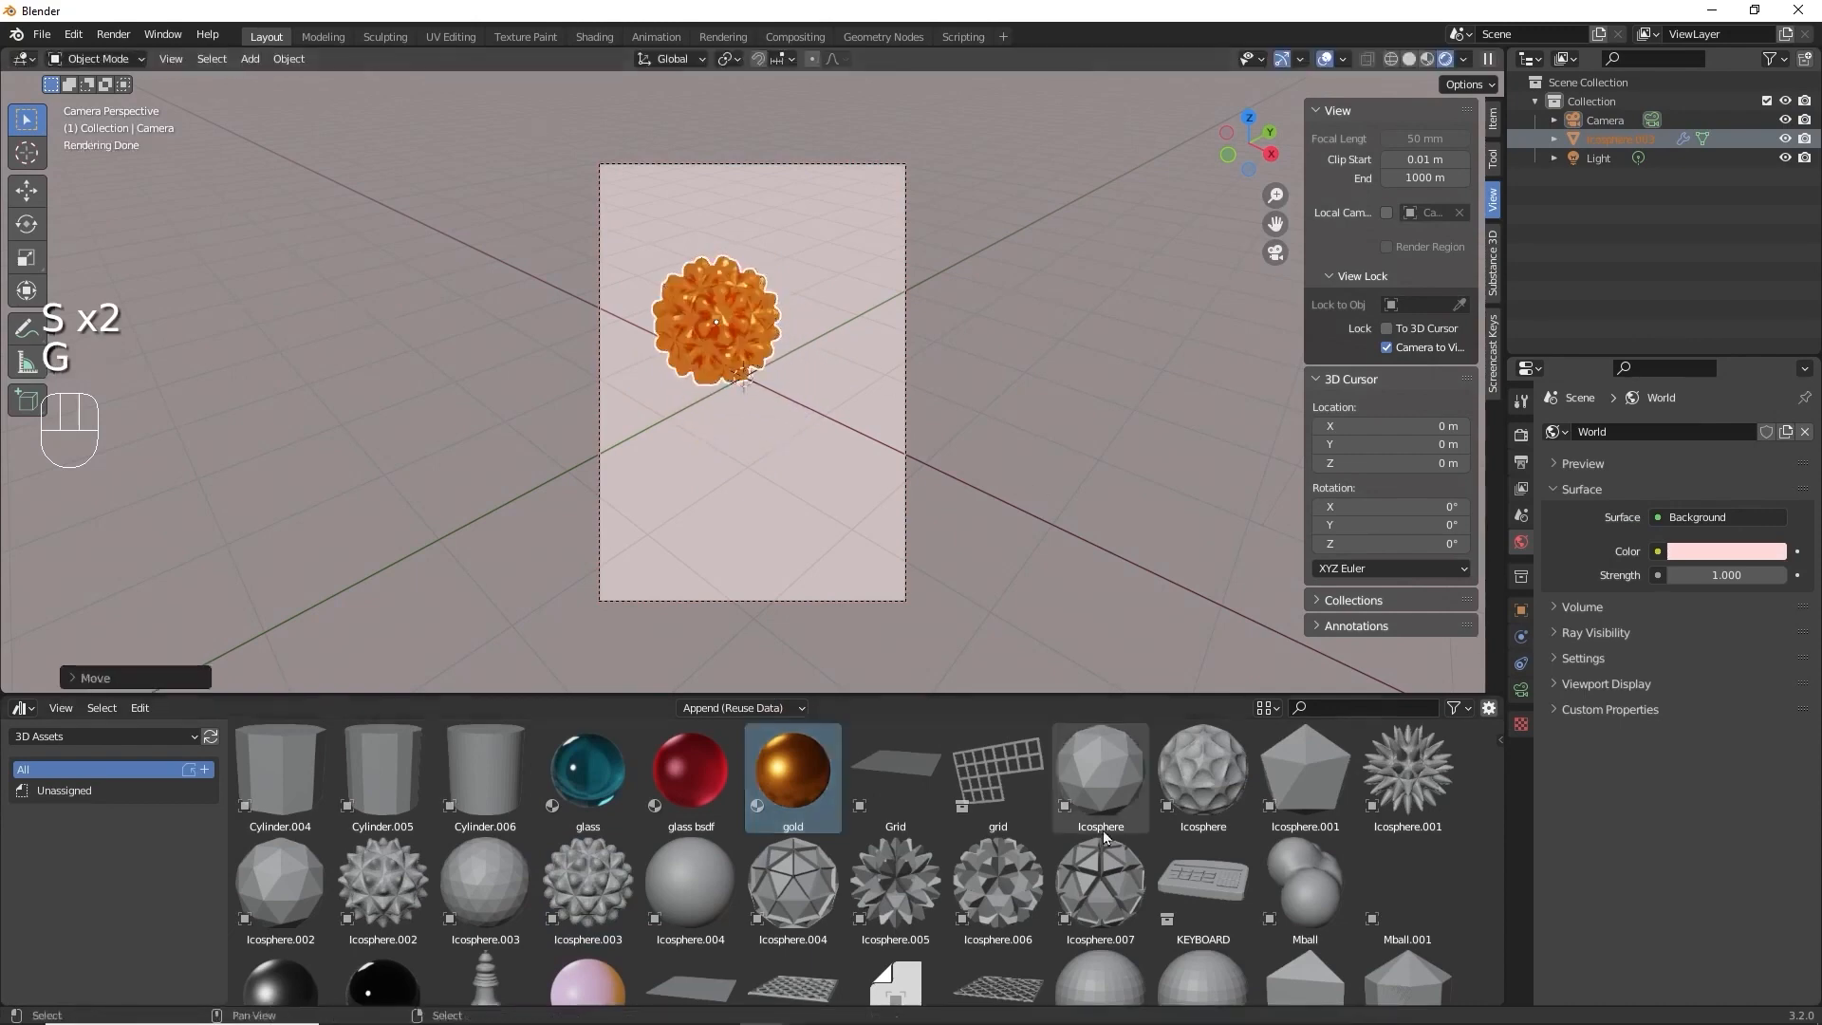
Add the Icosphere.006 asset, scale it down to roughly the gold ball's size and place it just below the gold ball.
left_click_drag(994, 898, 773, 434)
key("s")
left_click(806, 397)
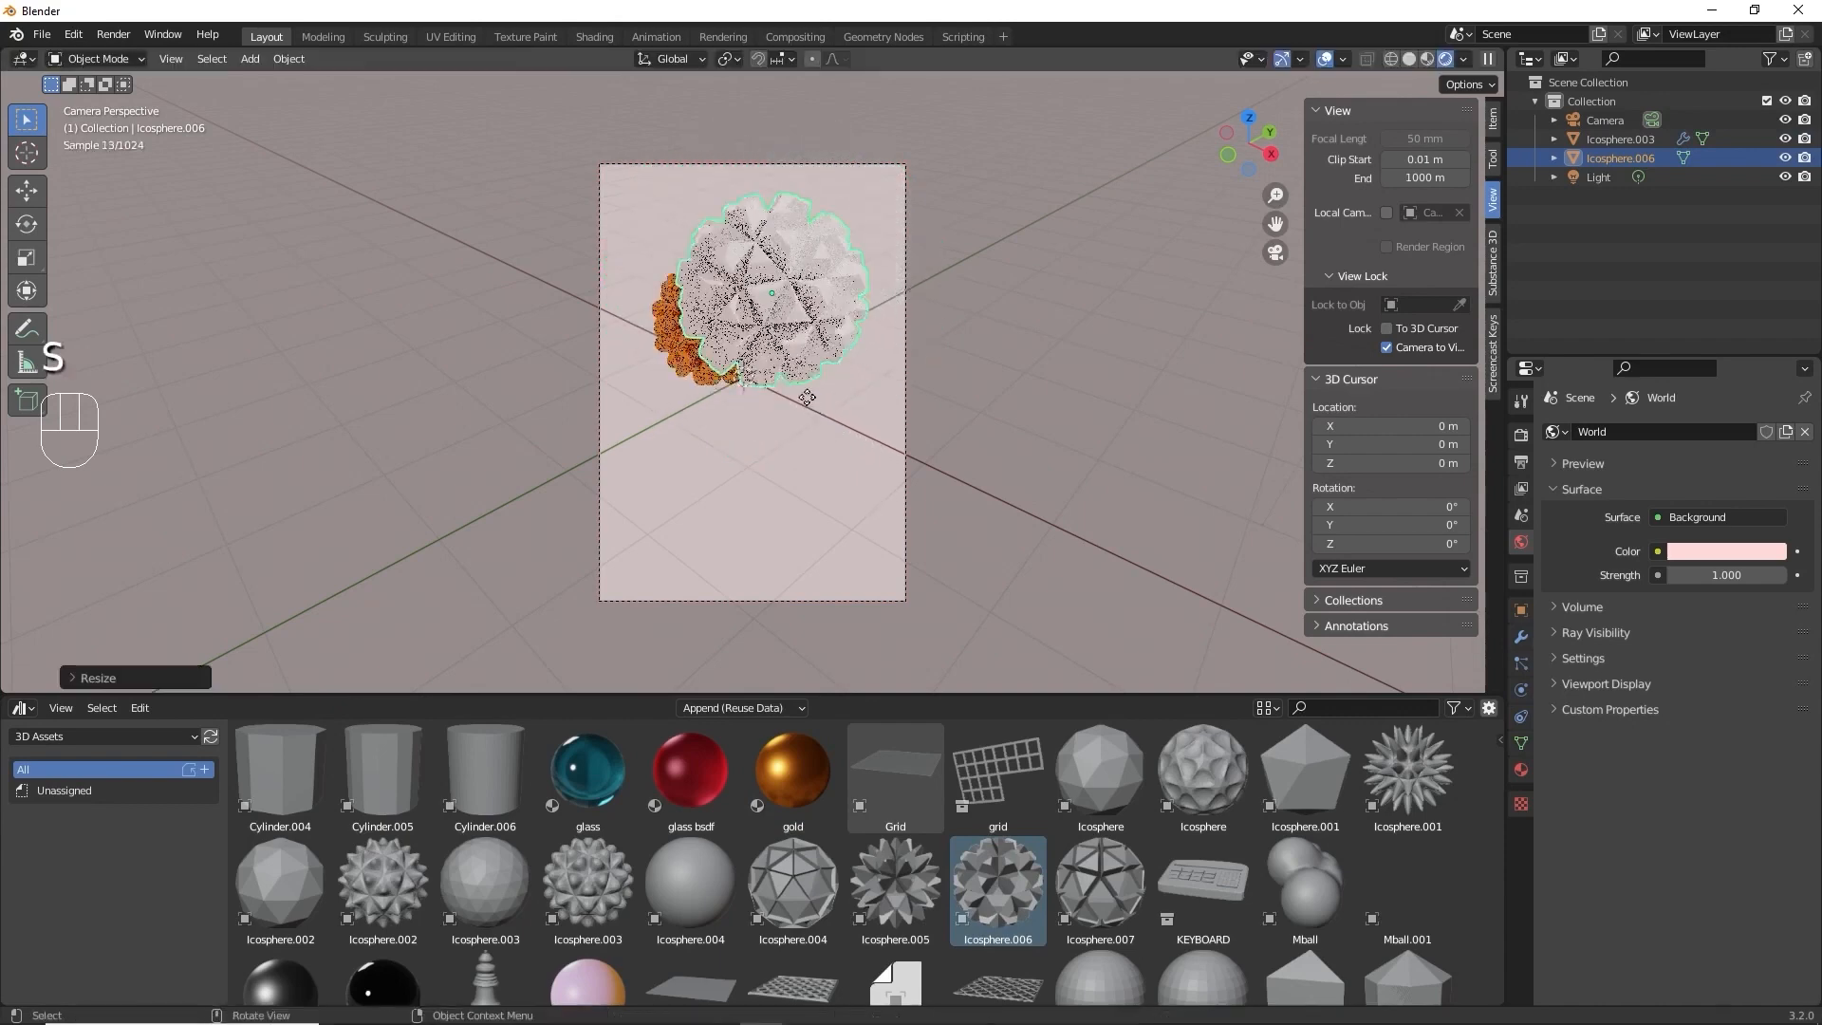
key("g")
key("g")
left_click(826, 537)
key("s")
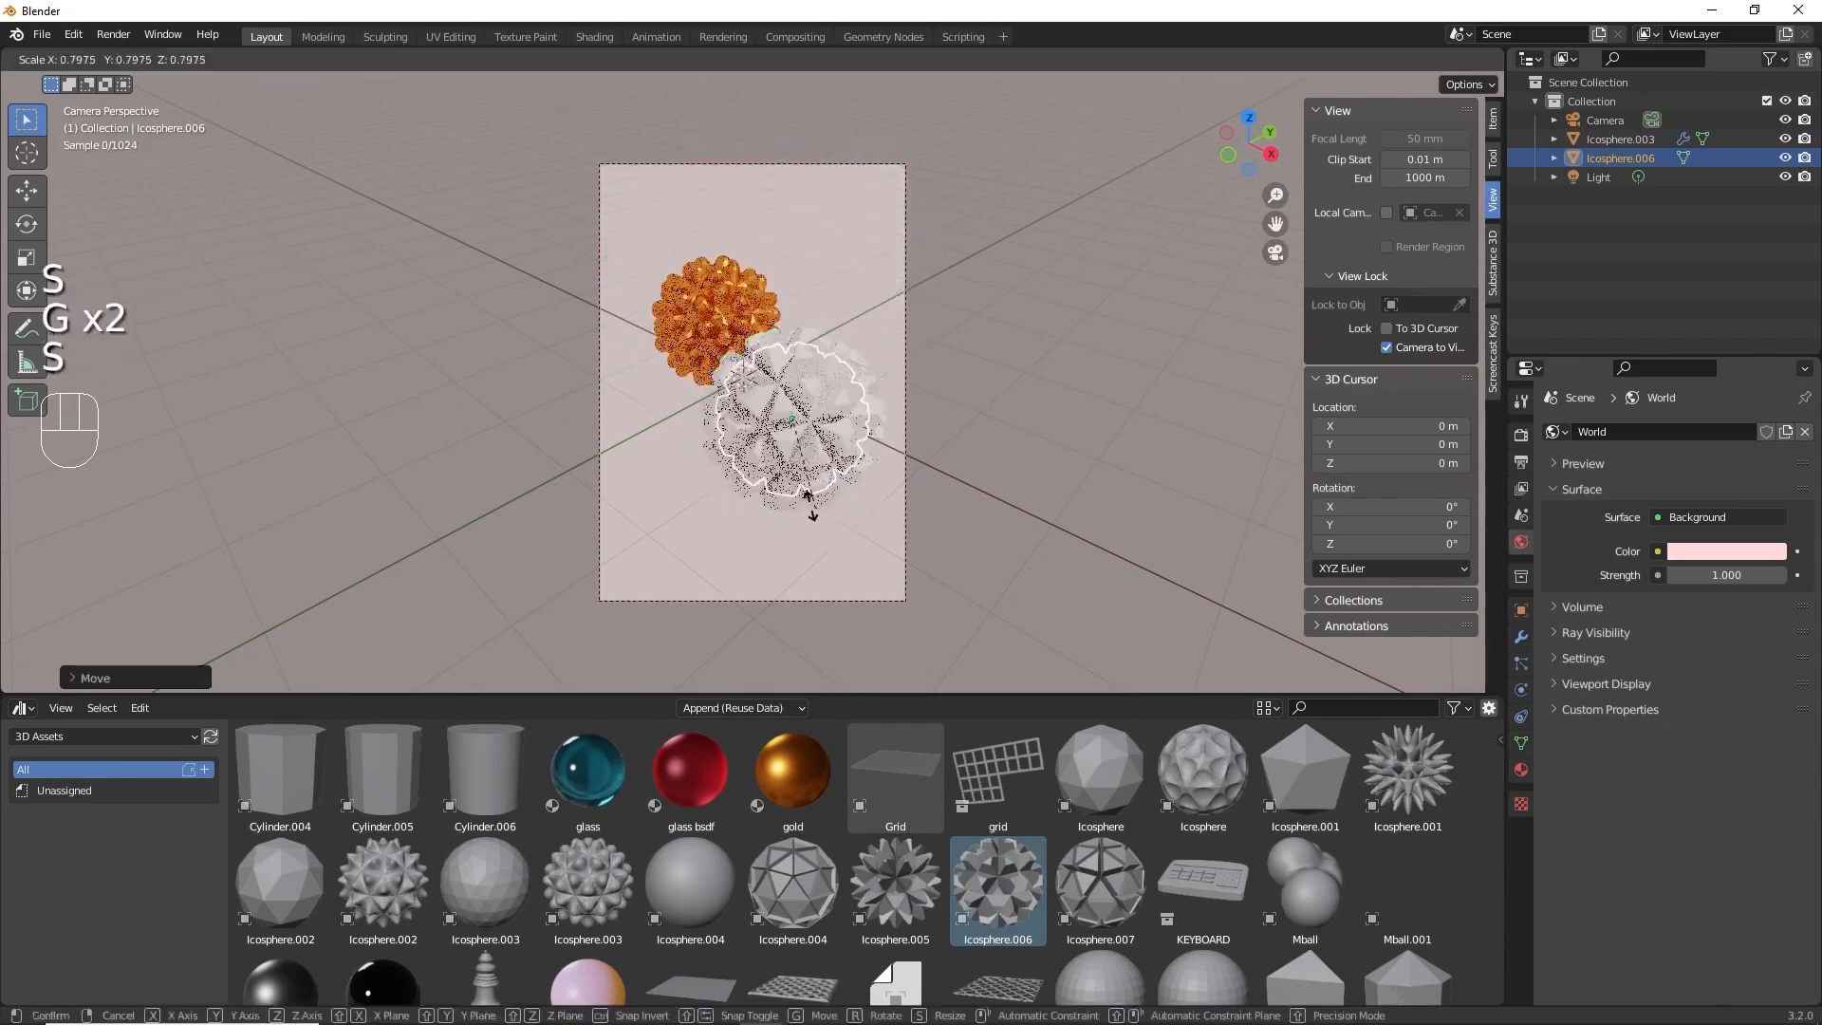
left_click(802, 479)
key("g")
left_click(731, 503)
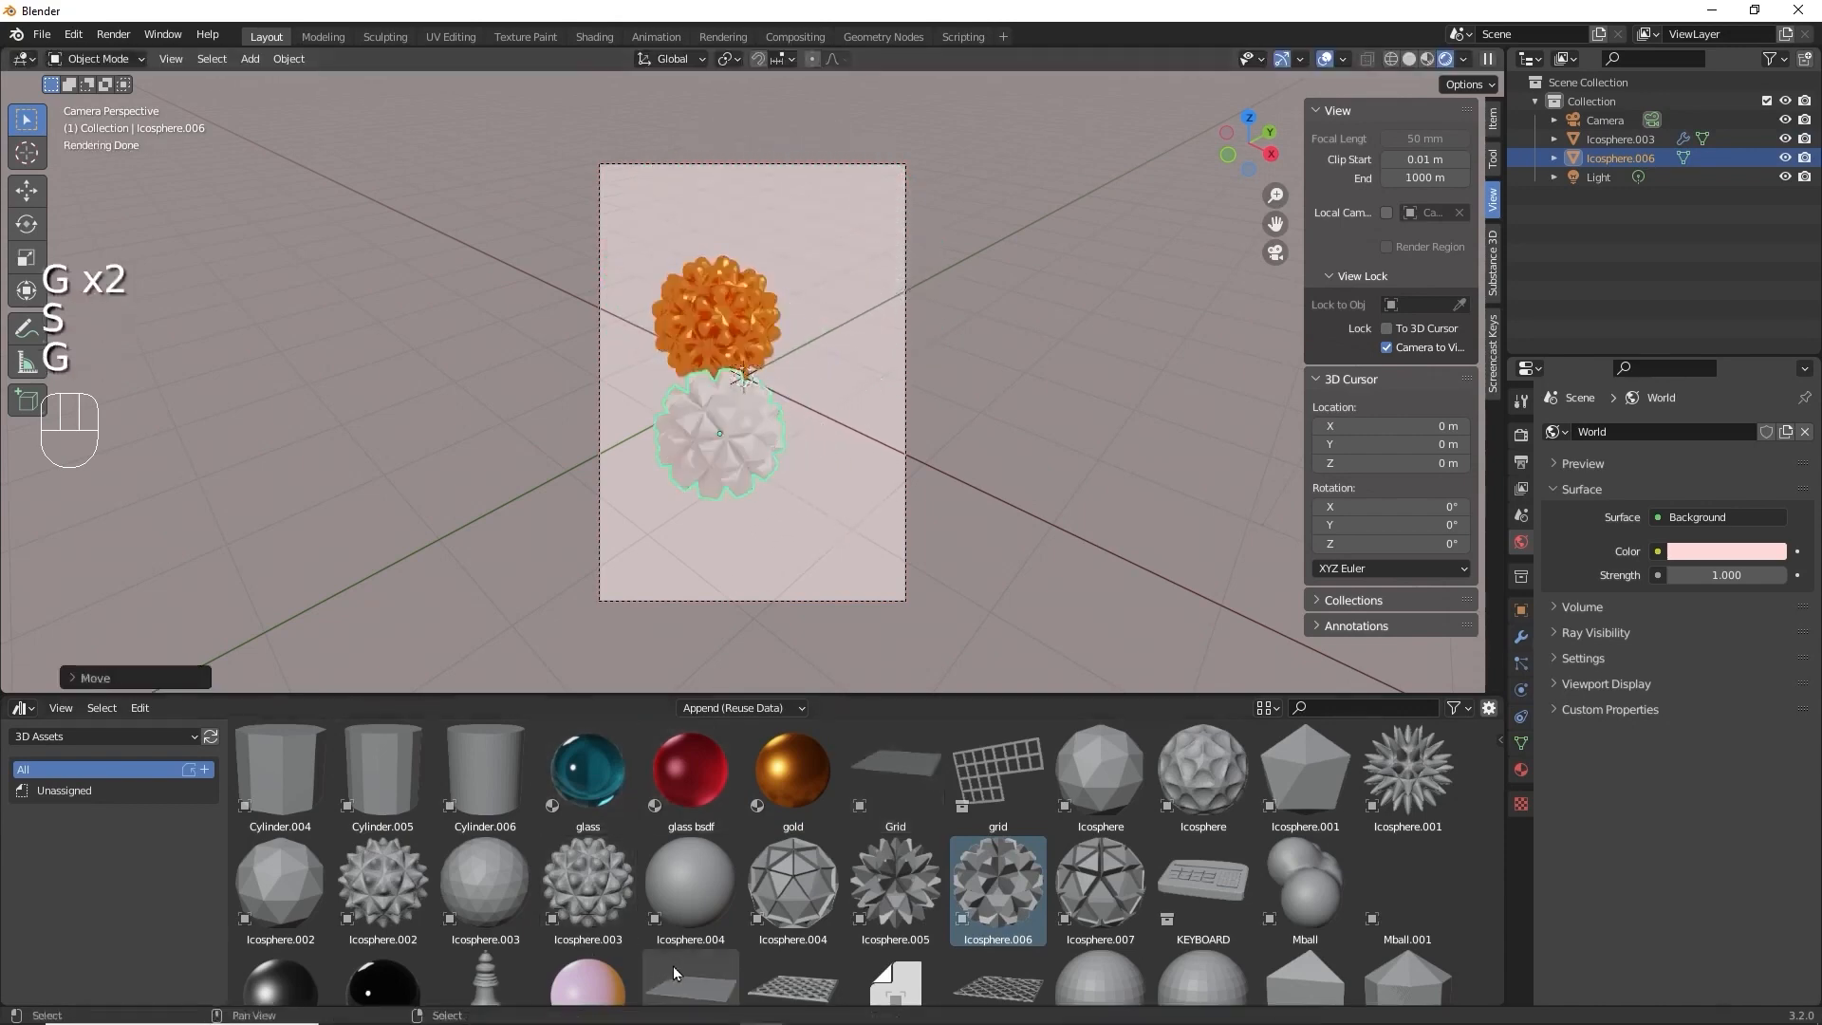
Add the lattice Plane asset beside the two balls and apply the red glass bsdf material to it.
scroll(793, 978, "down", 1)
left_click_drag(793, 939, 805, 434)
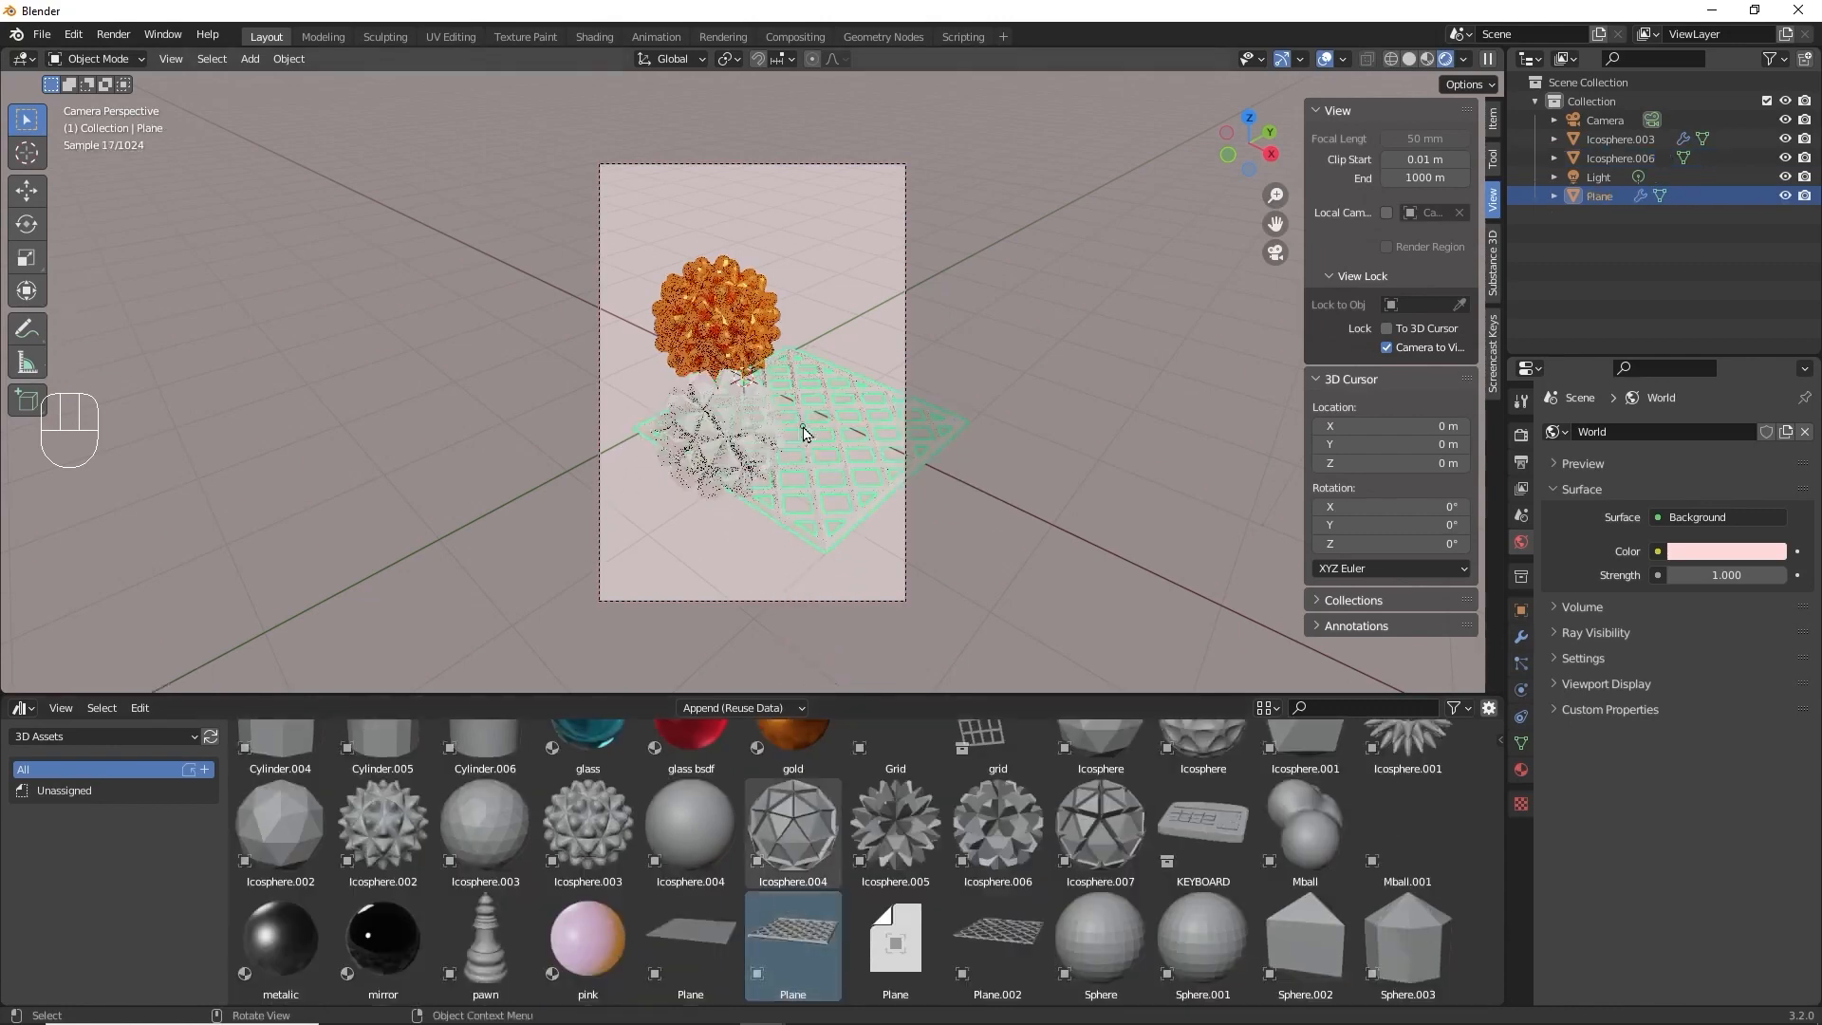
left_click(1067, 492)
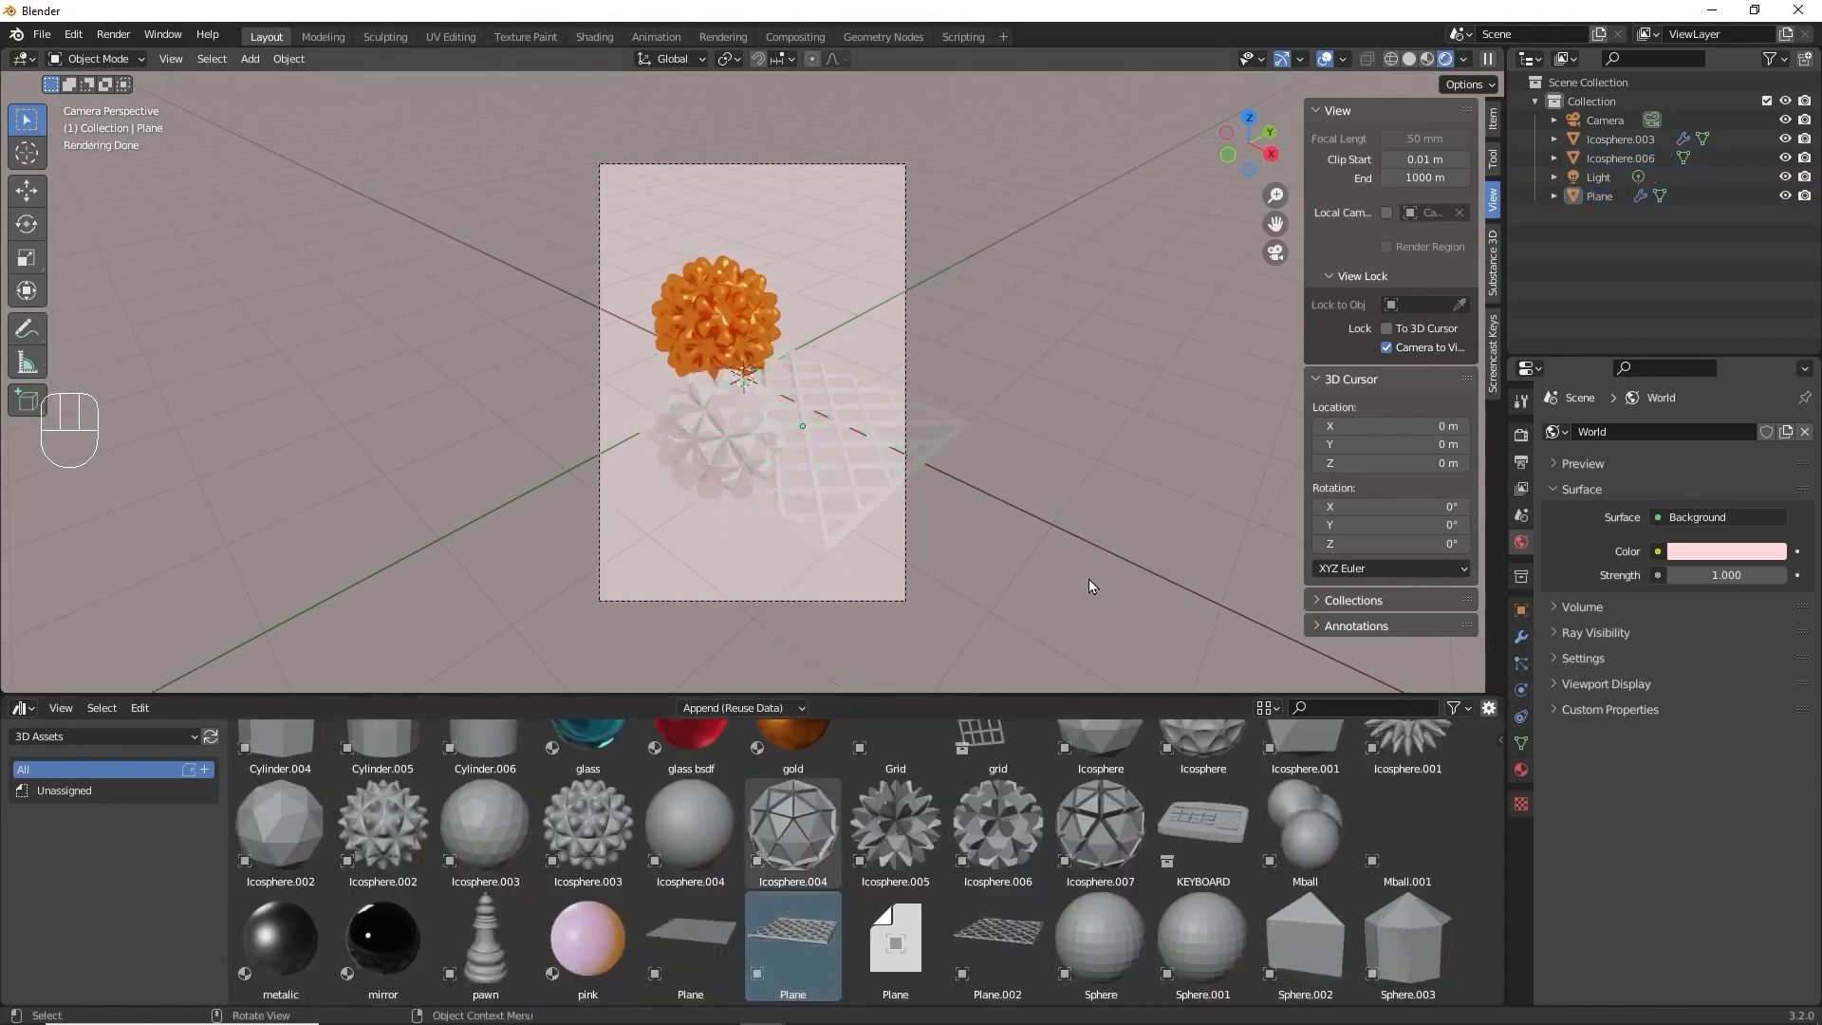
left_click(822, 470)
left_click_drag(679, 759, 761, 582)
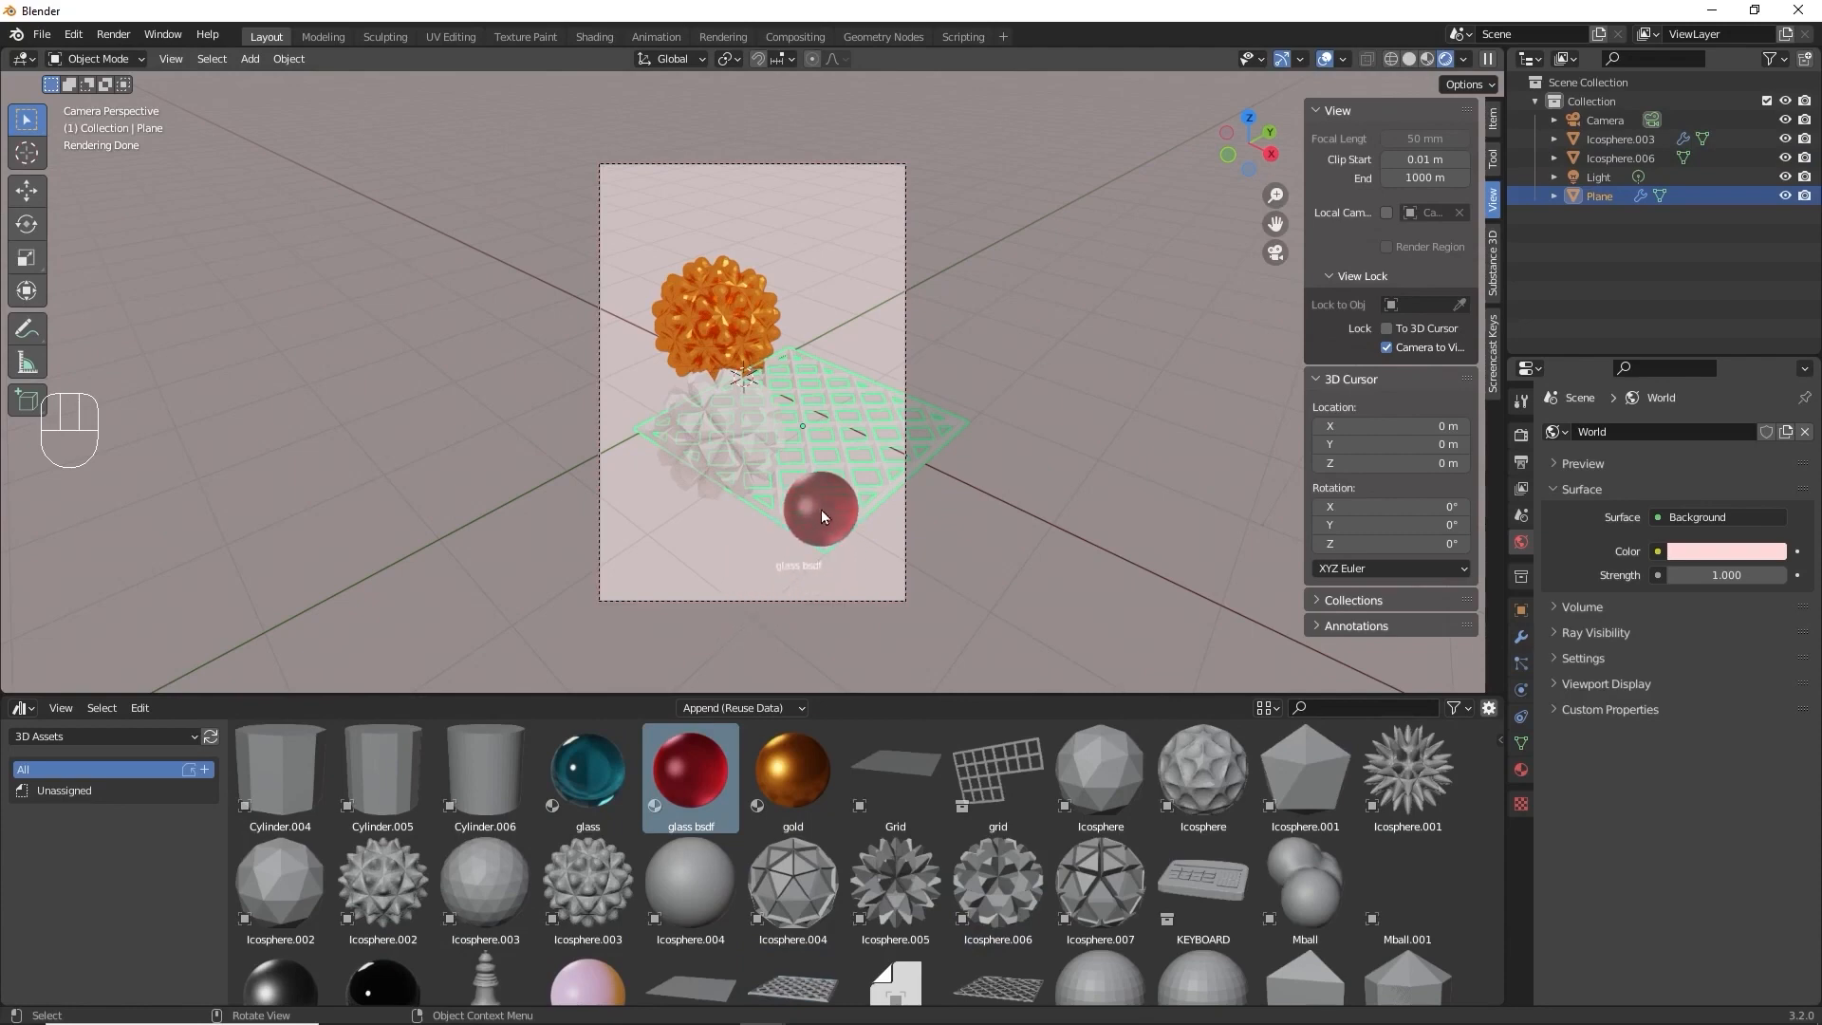
left_click_drag(822, 509, 824, 515)
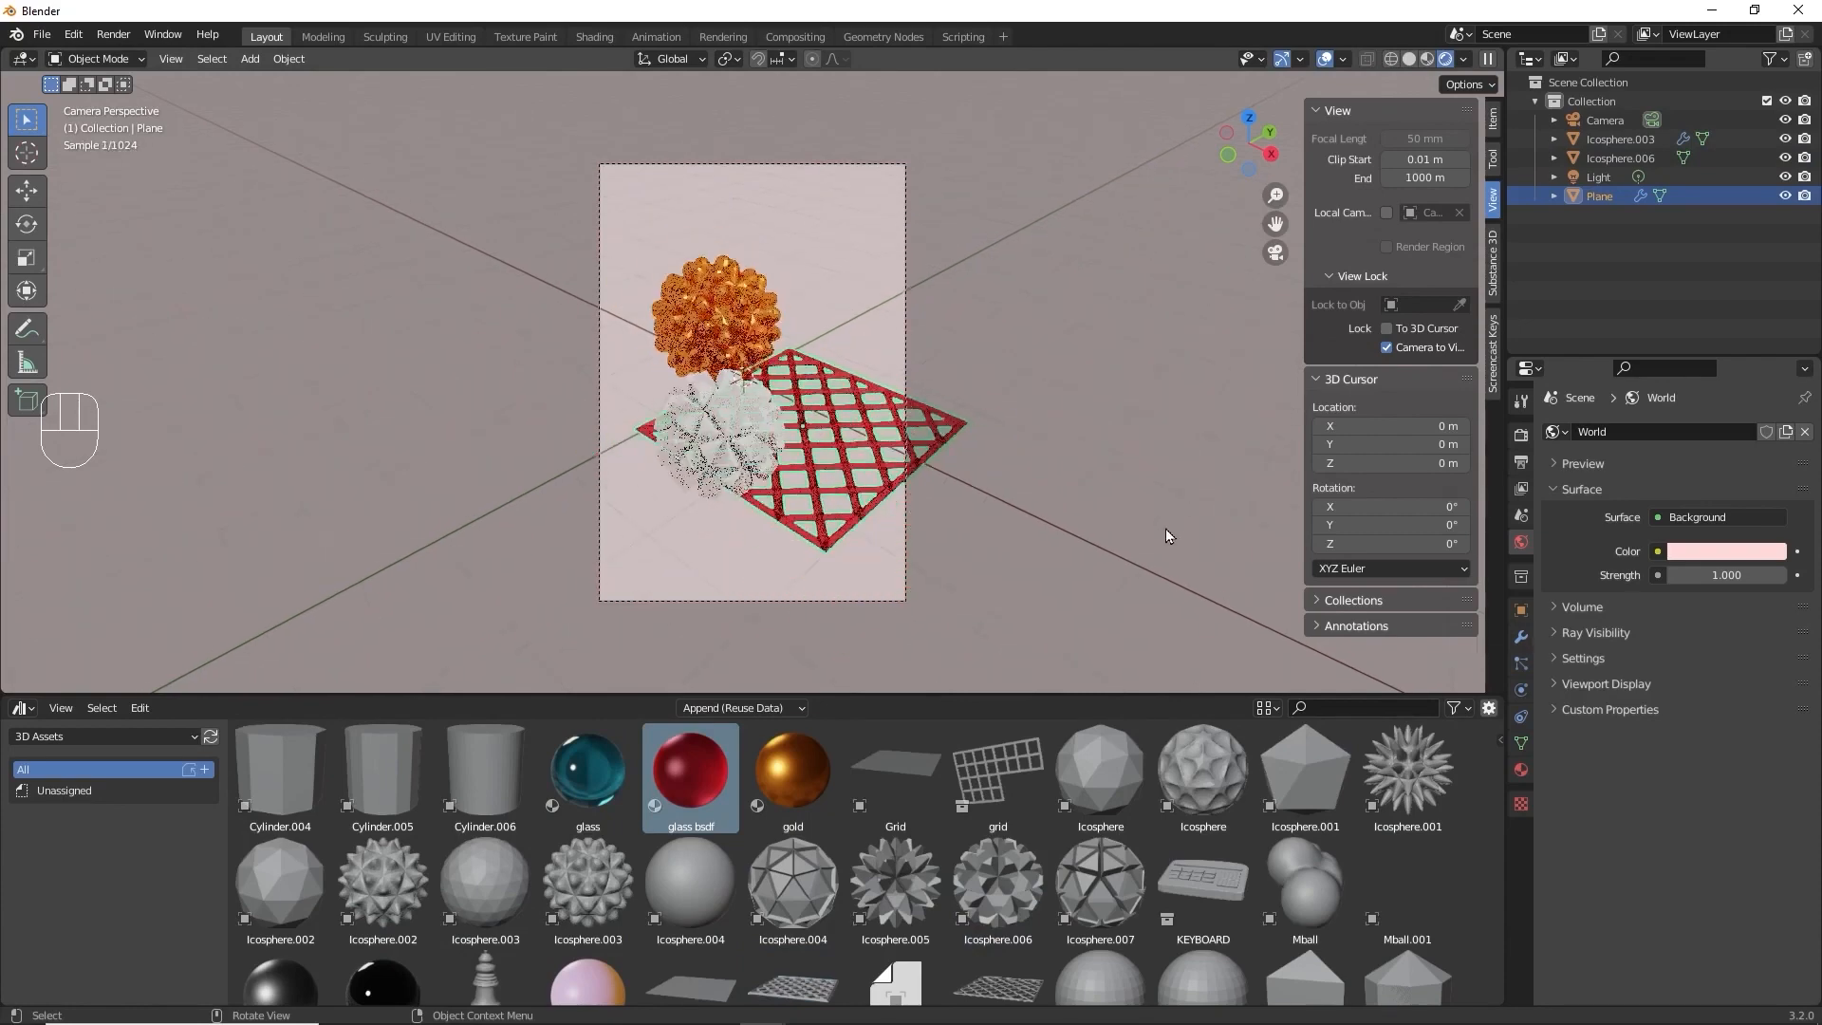
Orbit the locked camera to a higher angle and pull it back so the whole lattice fits in the frame.
middle_click_drag(1103, 463, 1072, 526)
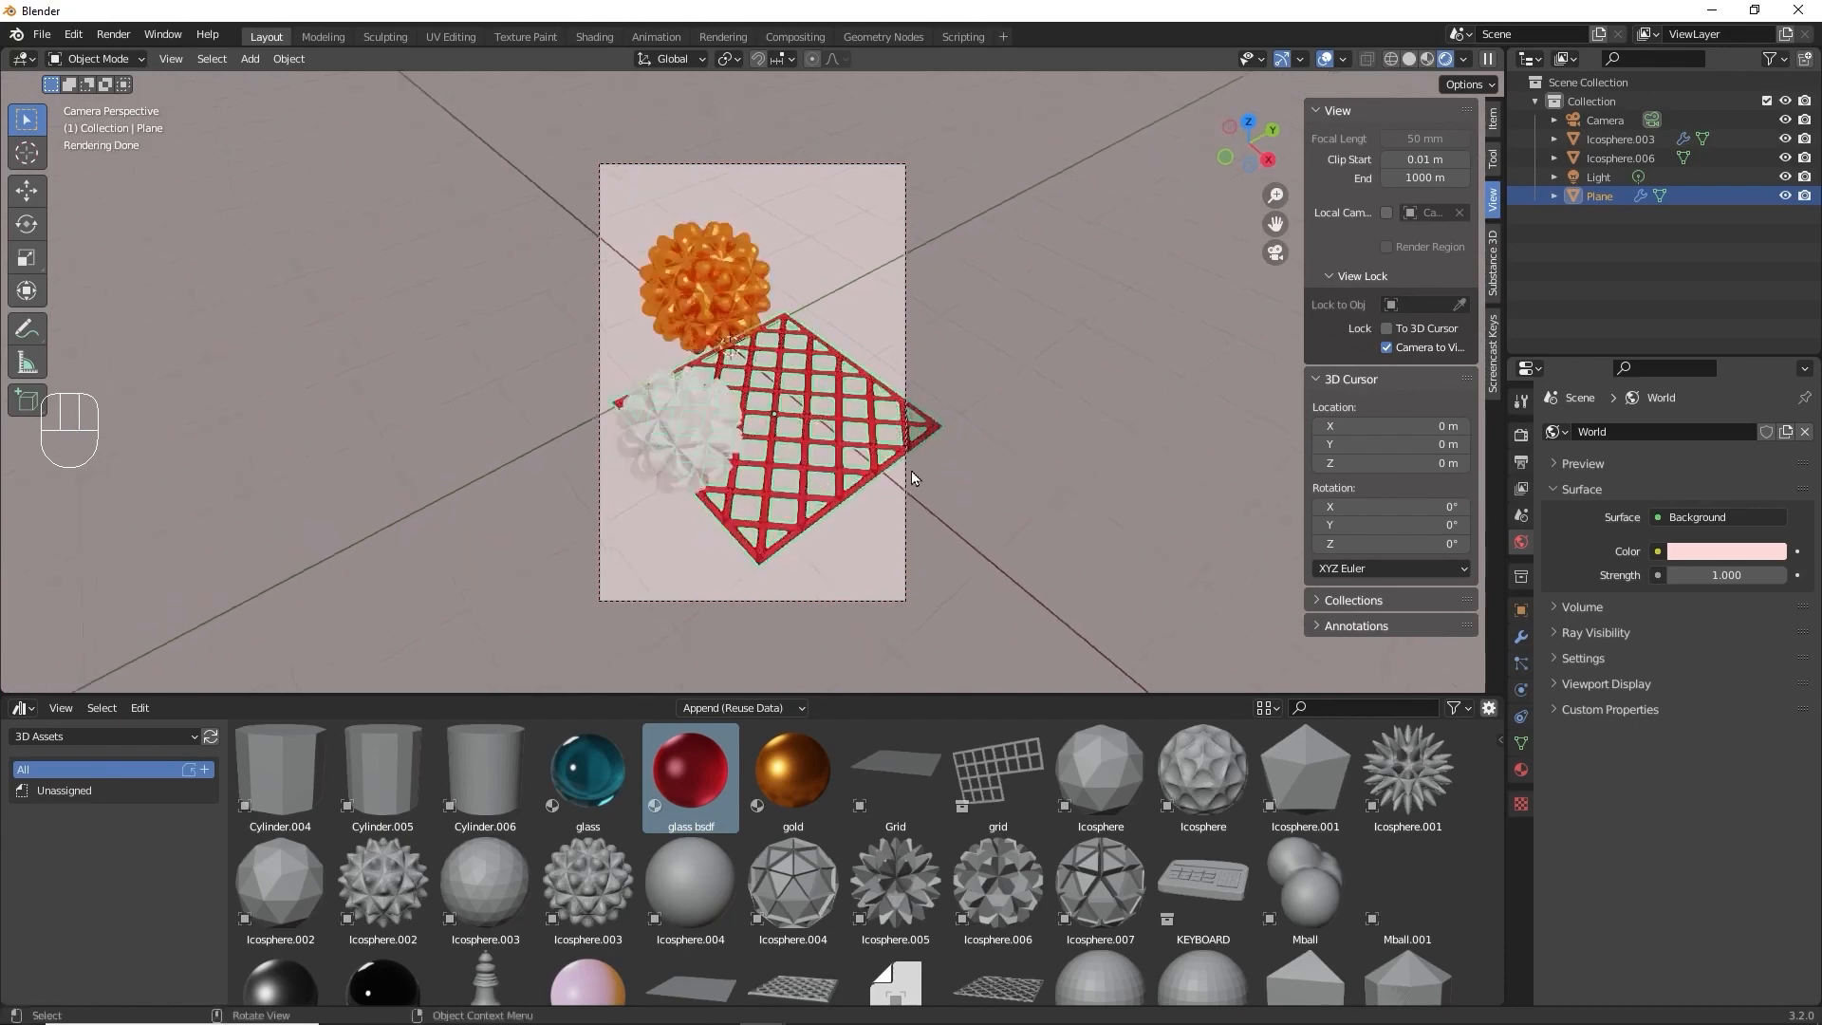
scroll(906, 475, "down", 1)
middle_click_drag(911, 486, 906, 481, "shift")
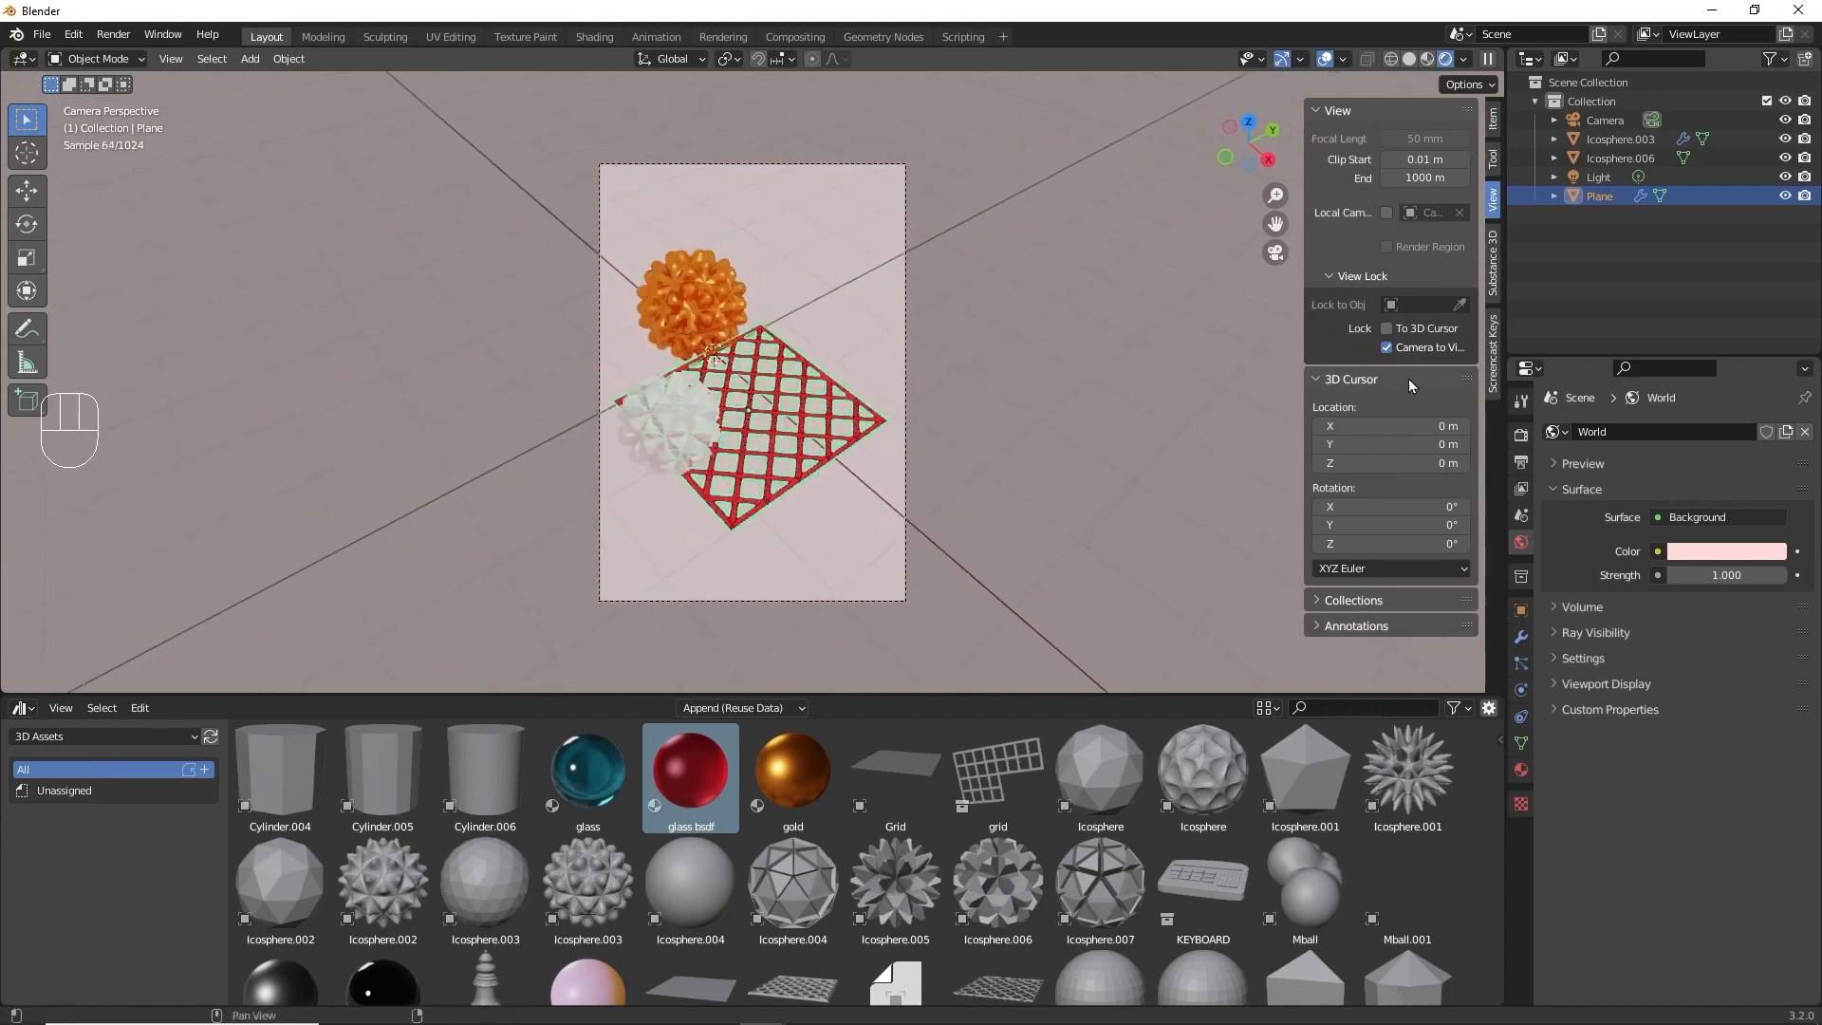
Move the white ball outward to the lattice's far-left corner near the frame edge, and unlock the camera from the view.
left_click(724, 415)
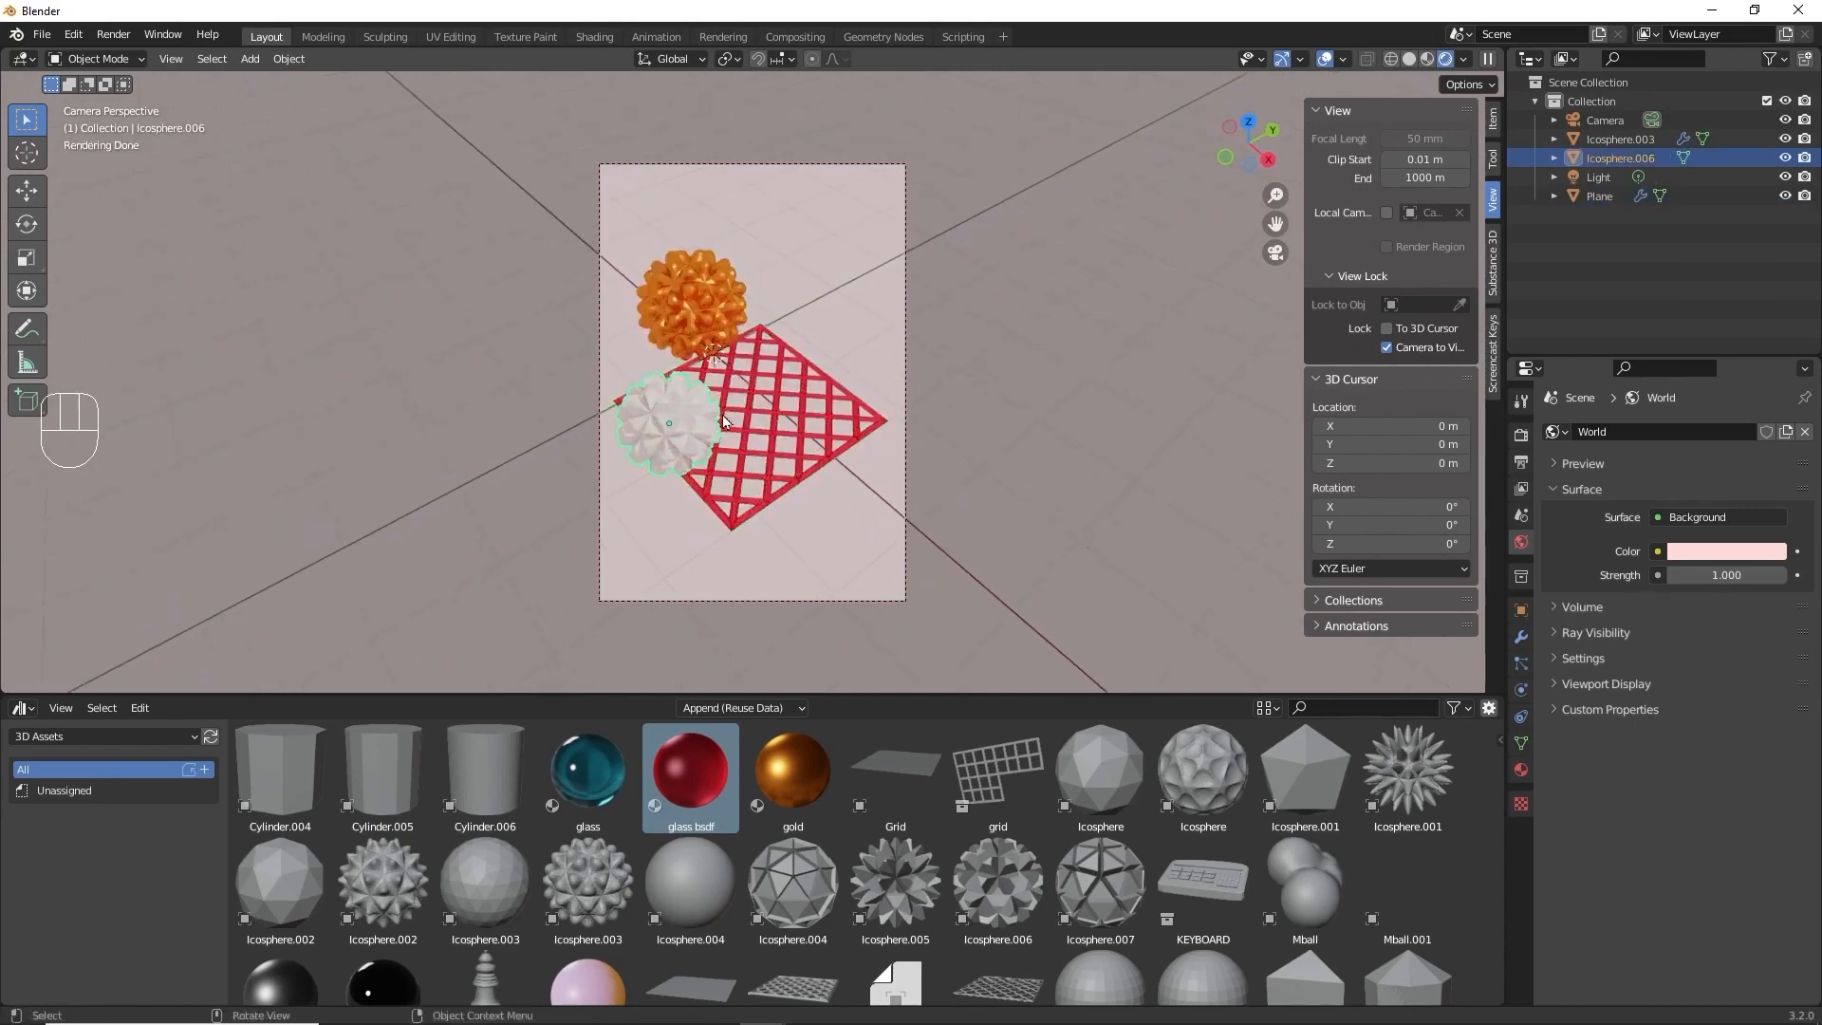
key("g")
left_click(697, 401)
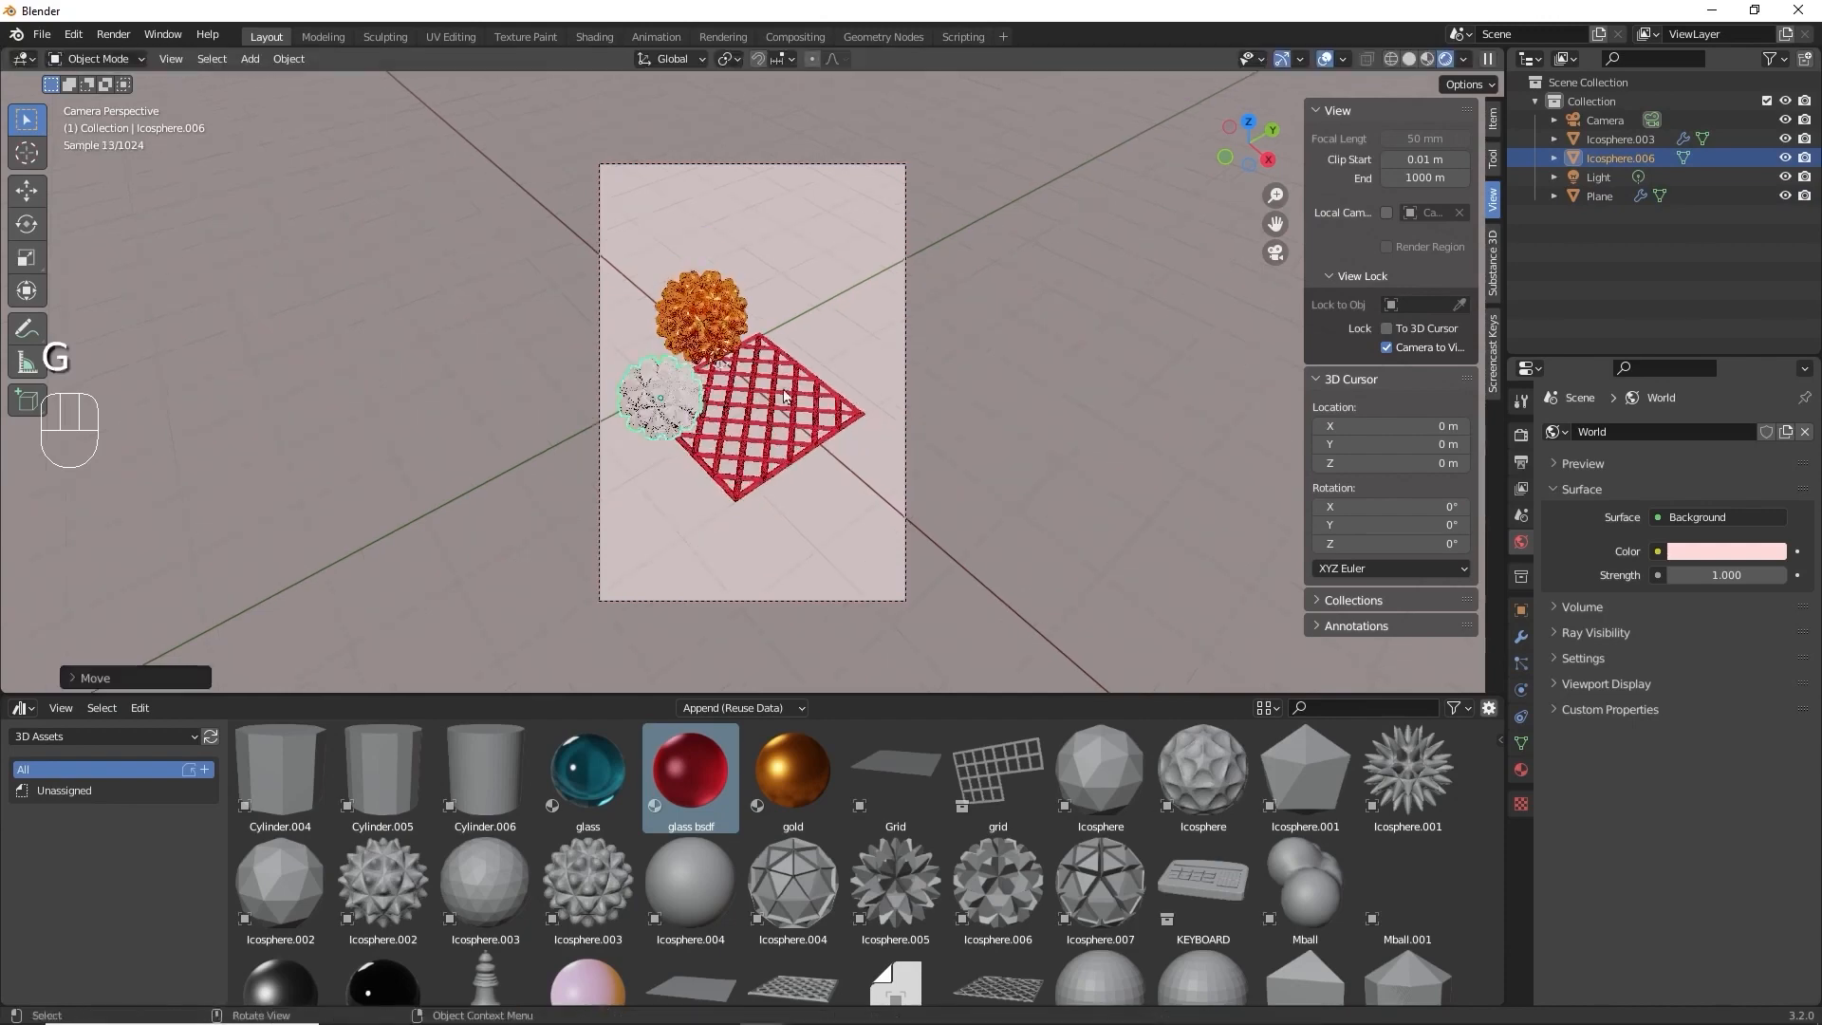
scroll(1174, 441, "up", 3)
scroll(1174, 442, "down", 2)
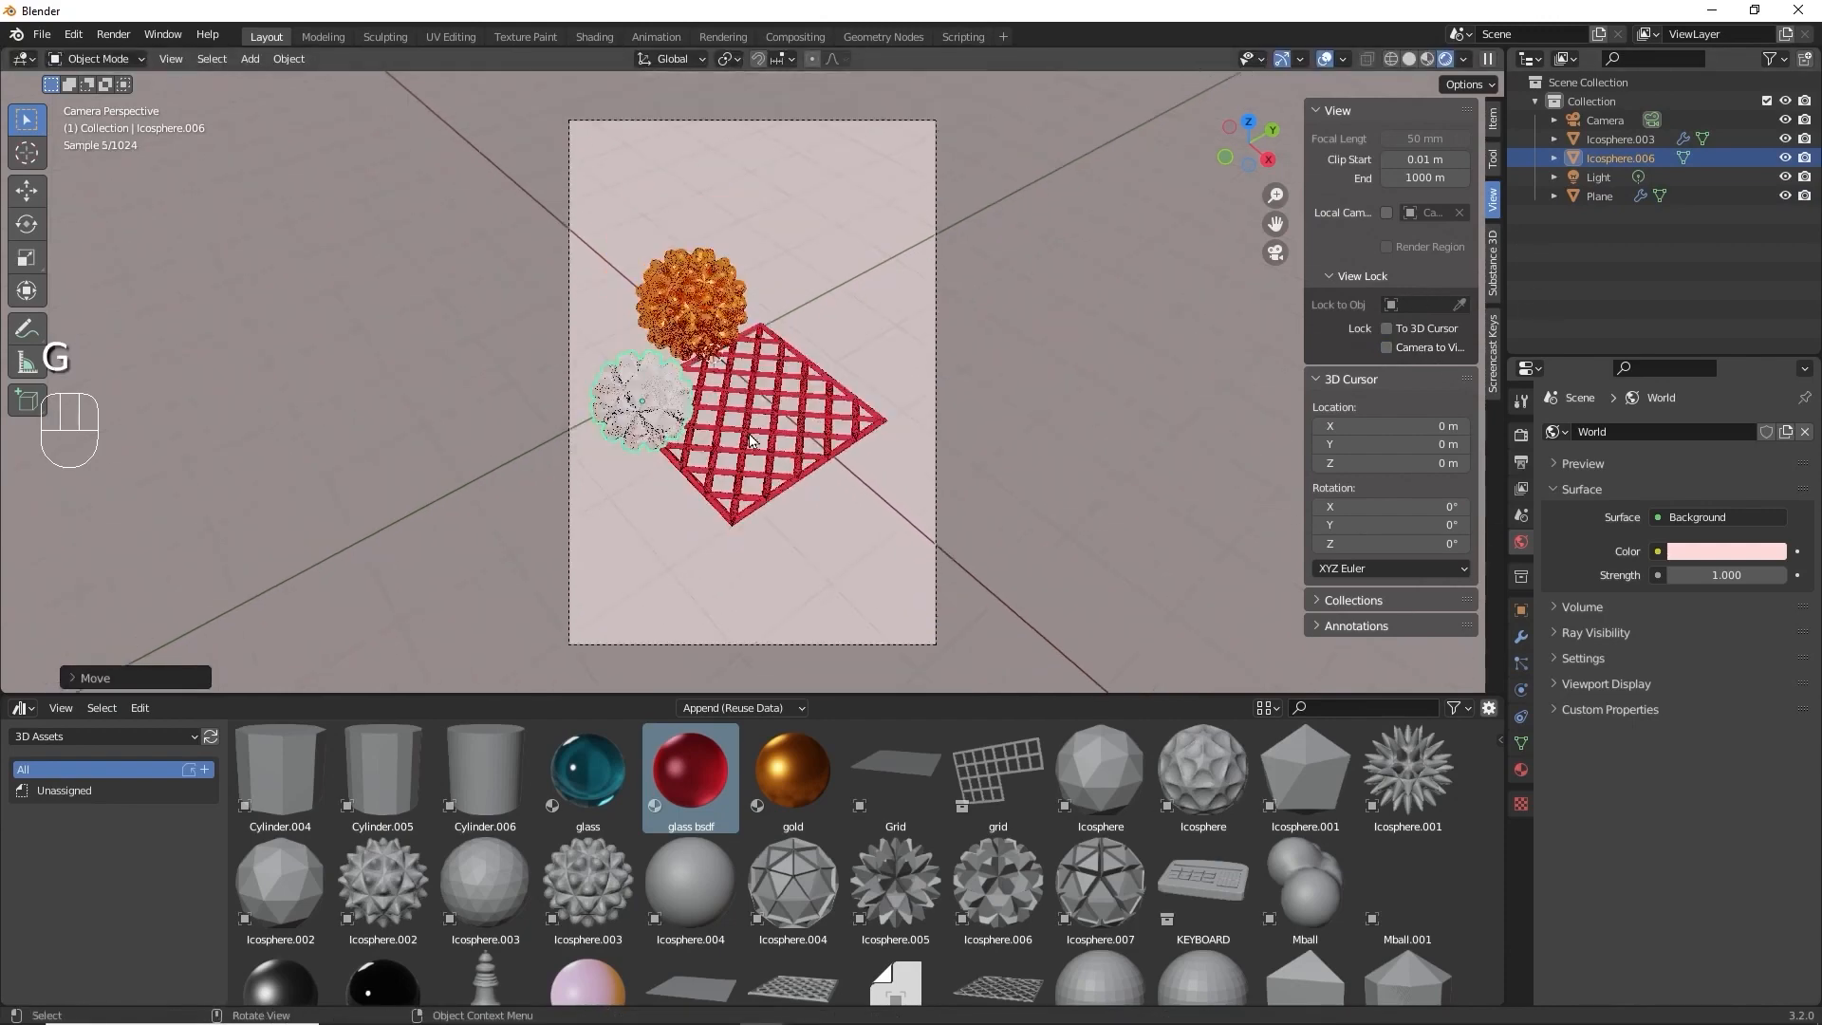
Place the large Icosphere.001 spiky asset across the camera frame's upper-right edge and apply the blue glass material to it.
middle_click_drag(1098, 469, 987, 525)
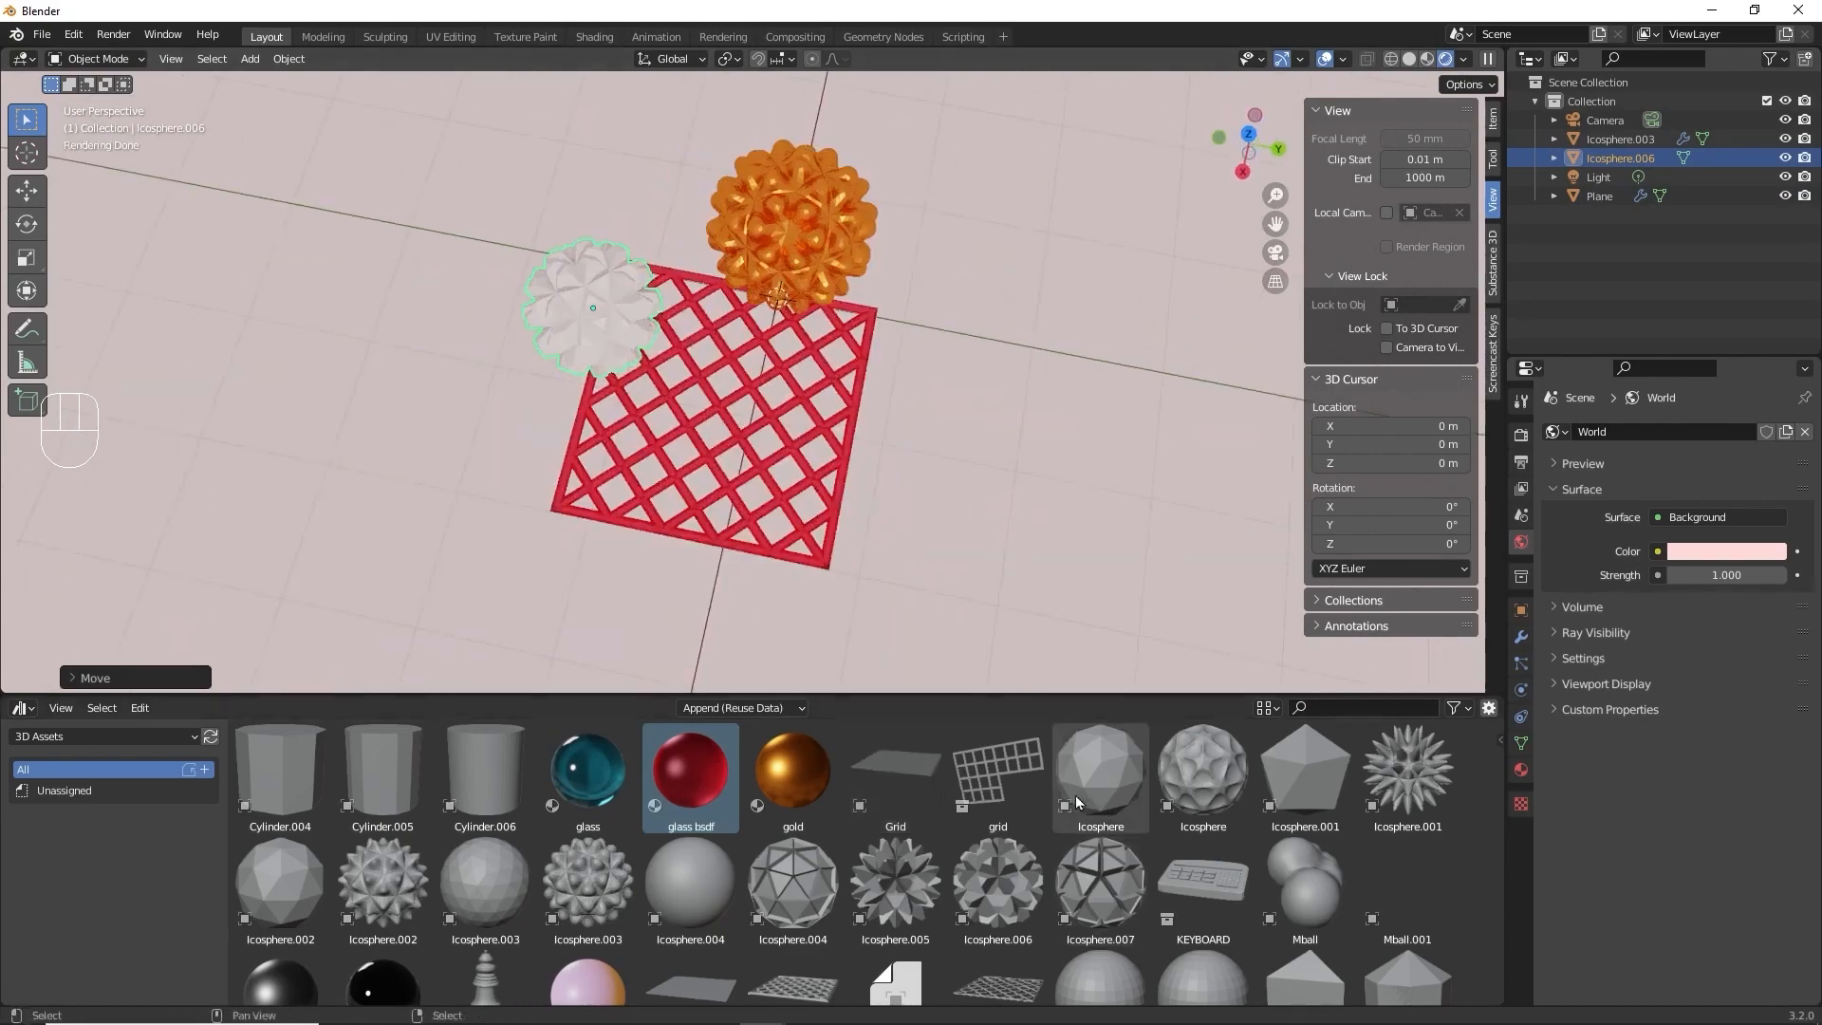
left_click_drag(1407, 771, 795, 500)
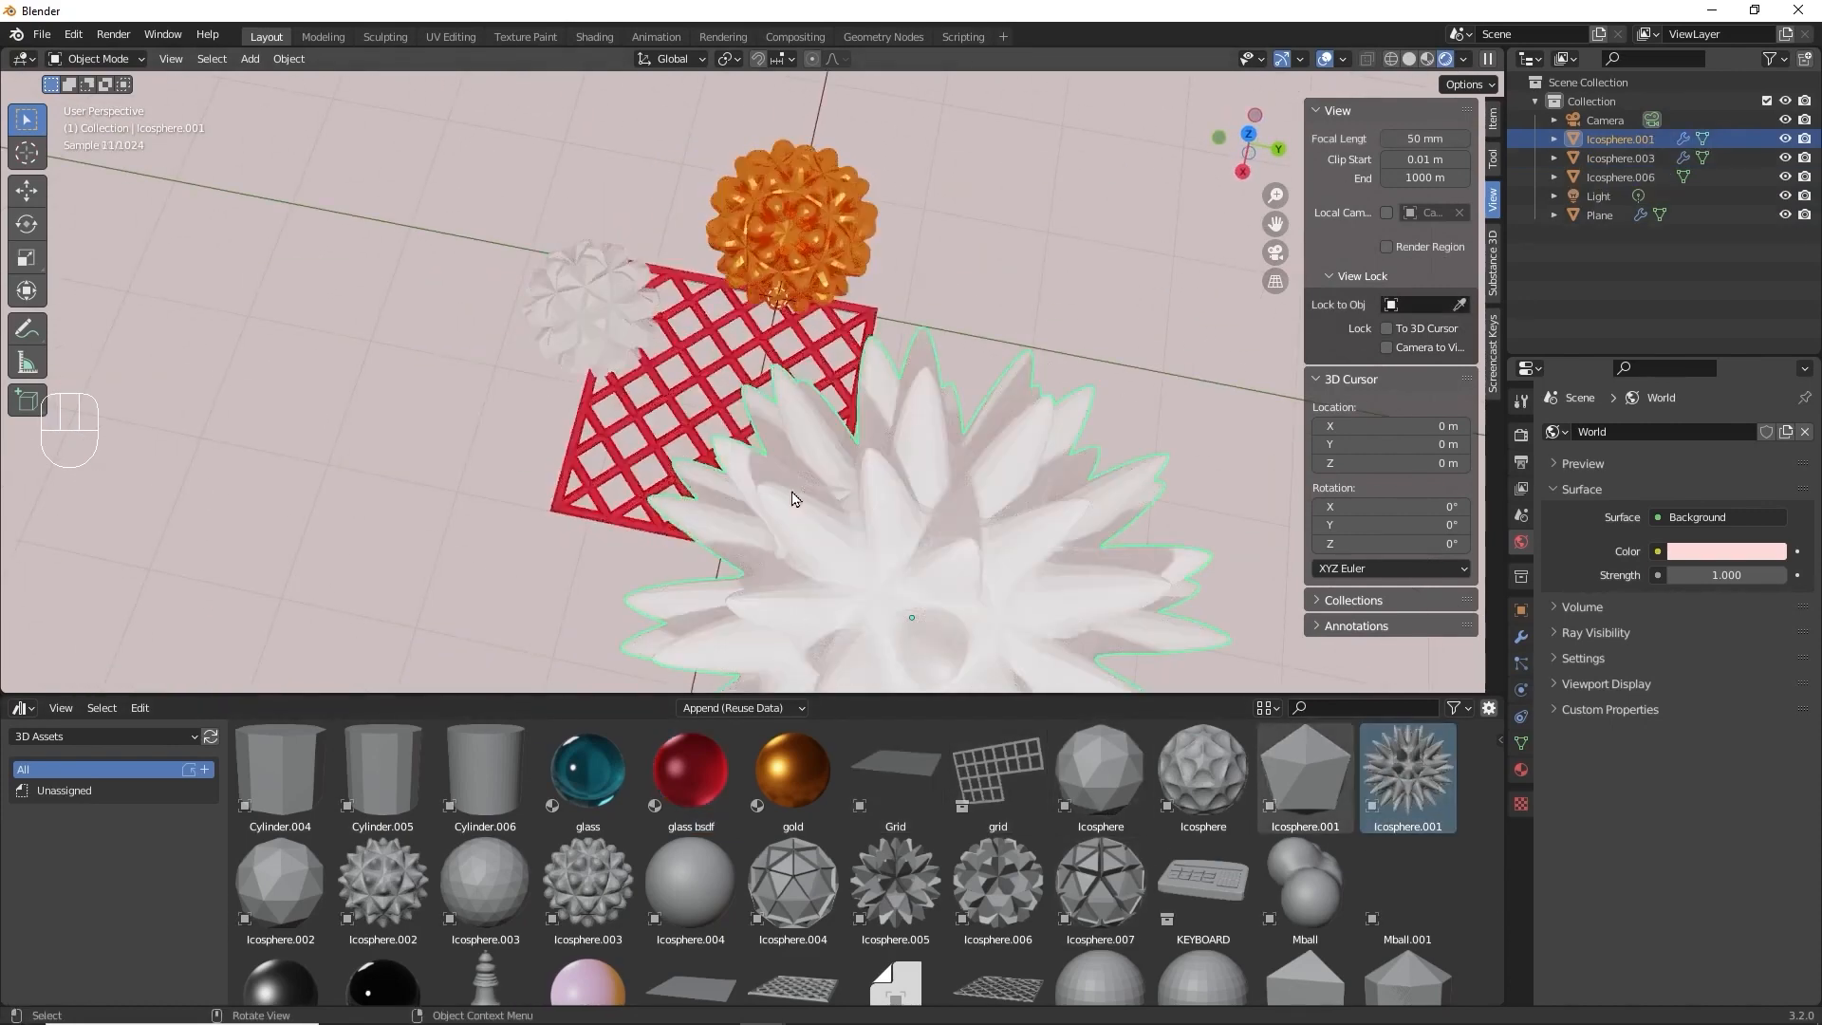
key("KP_0")
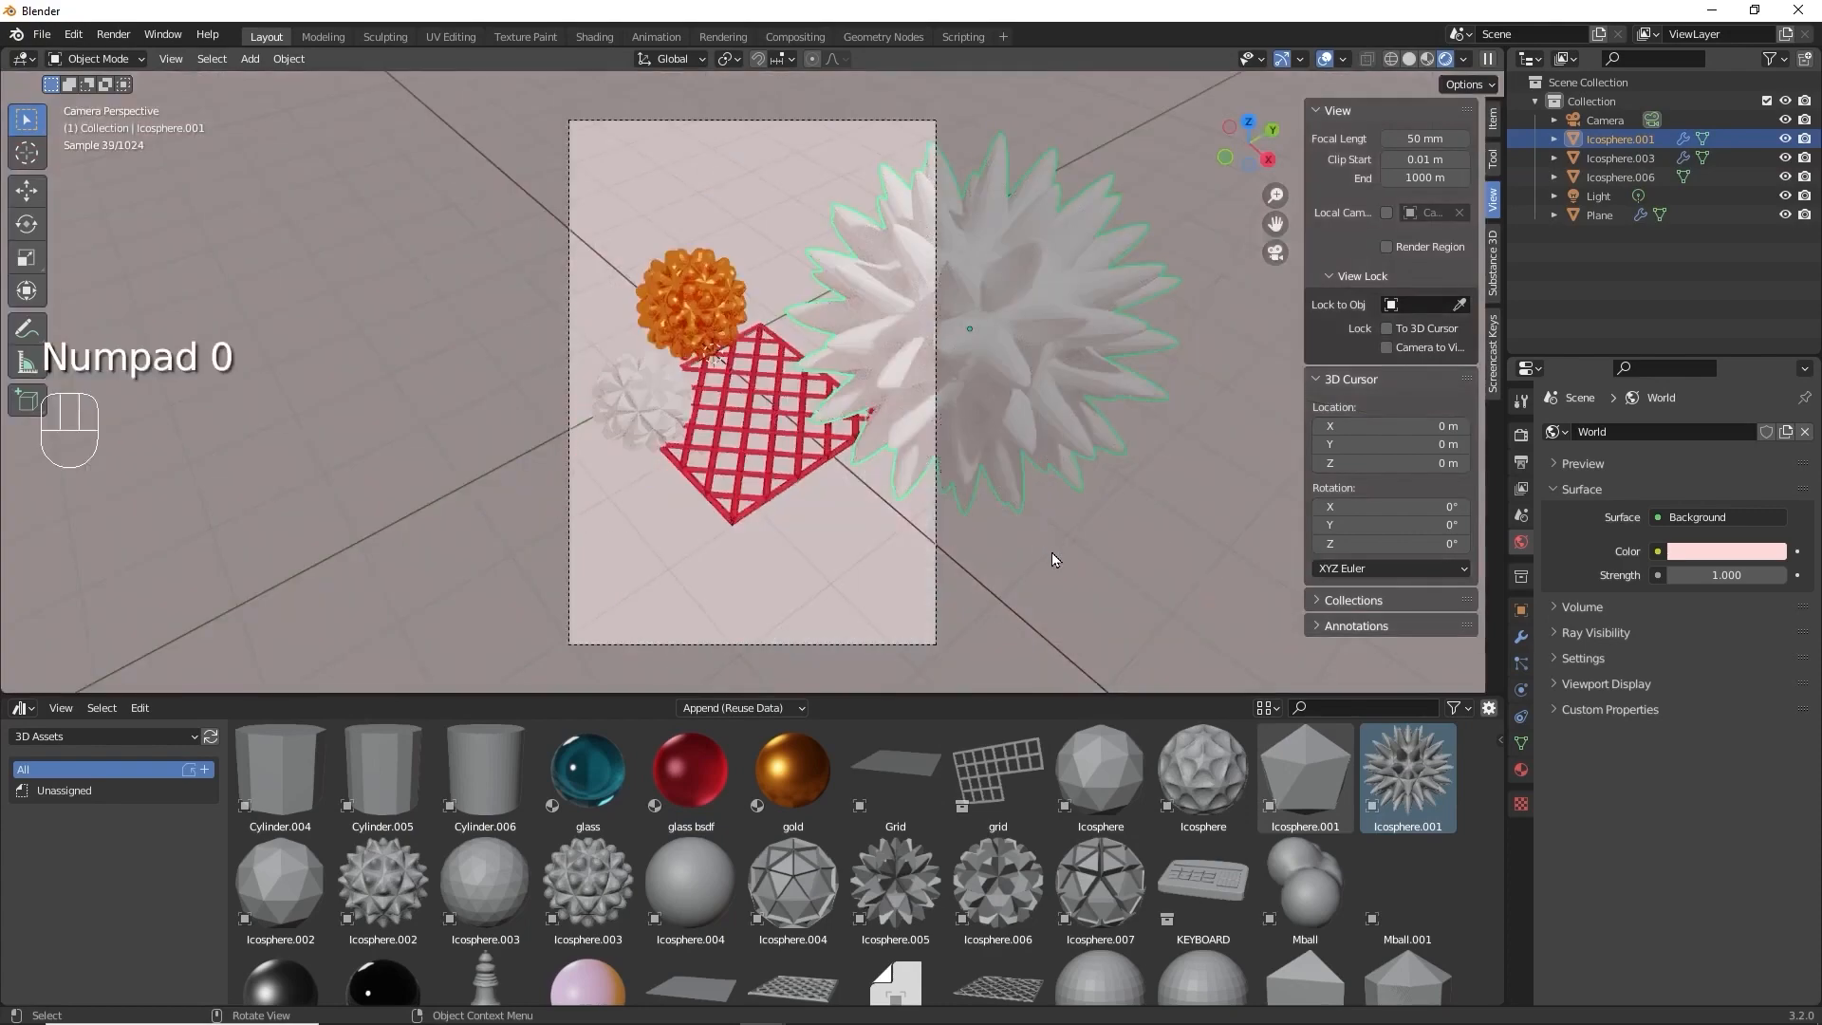
key("g")
left_click(1038, 328)
middle_click_drag(927, 427, 909, 503)
key("KP_0")
key("g")
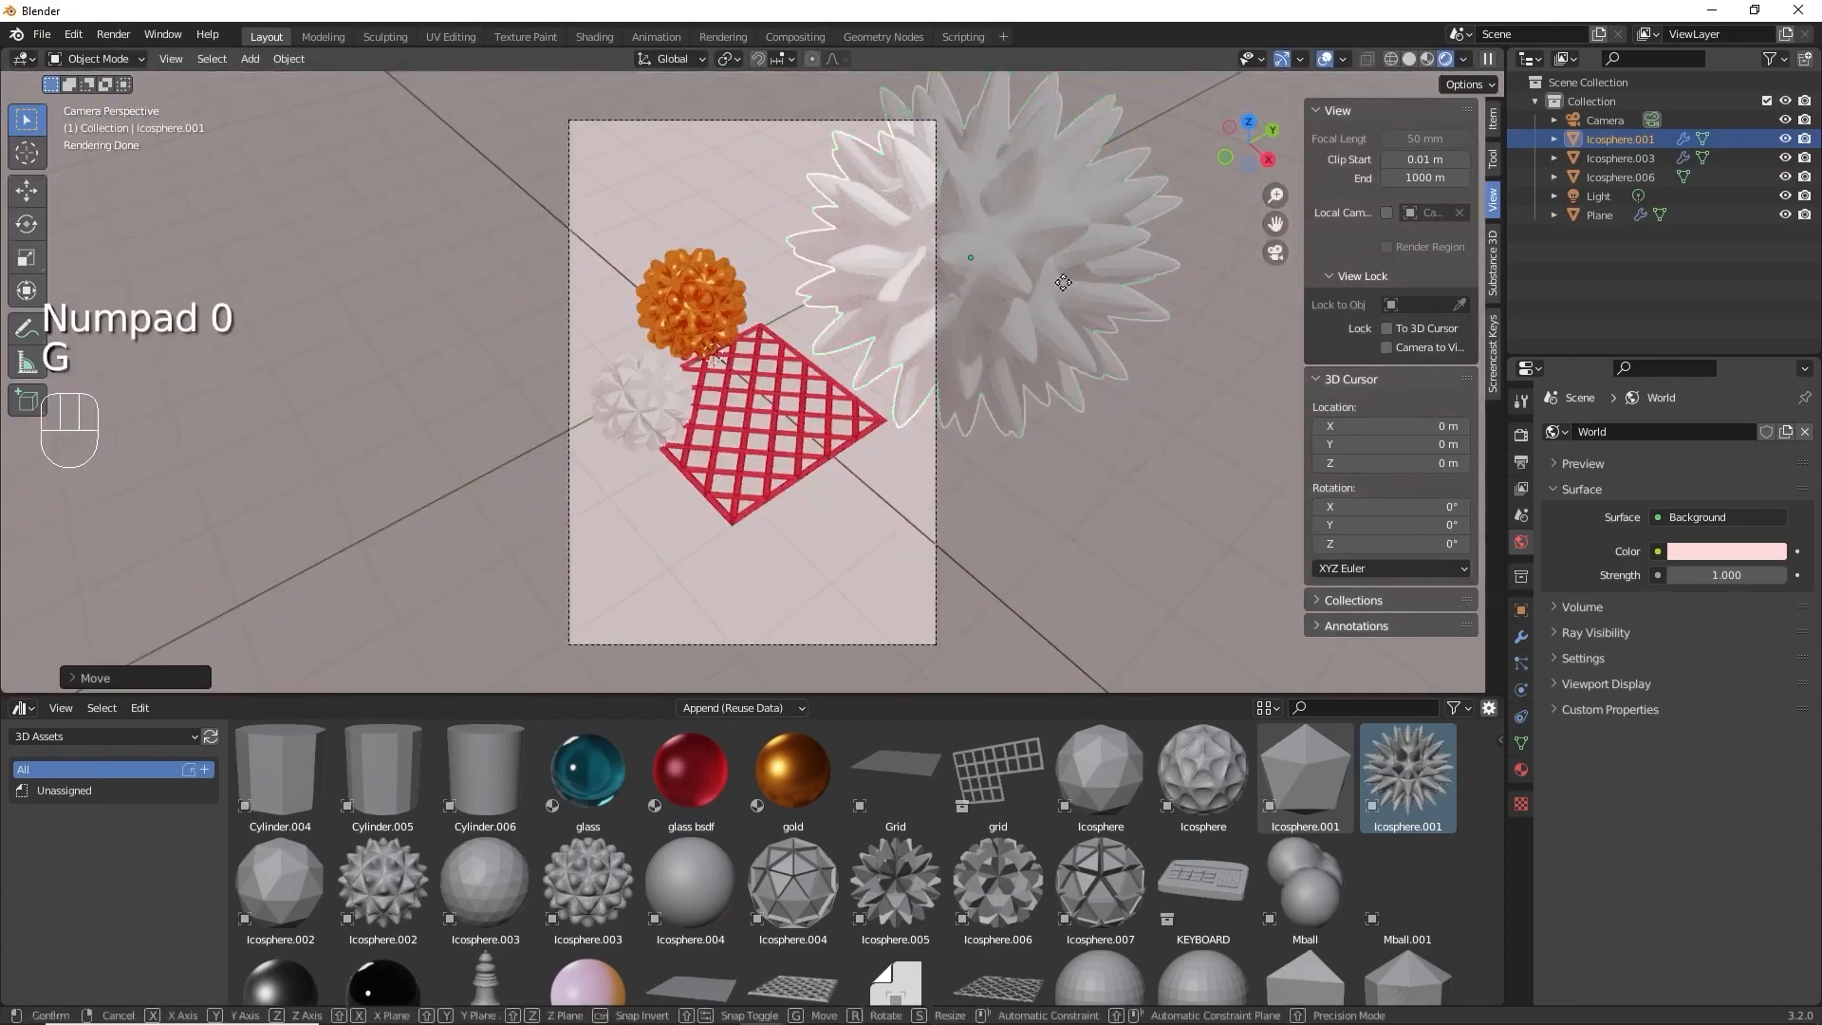
left_click(1040, 288)
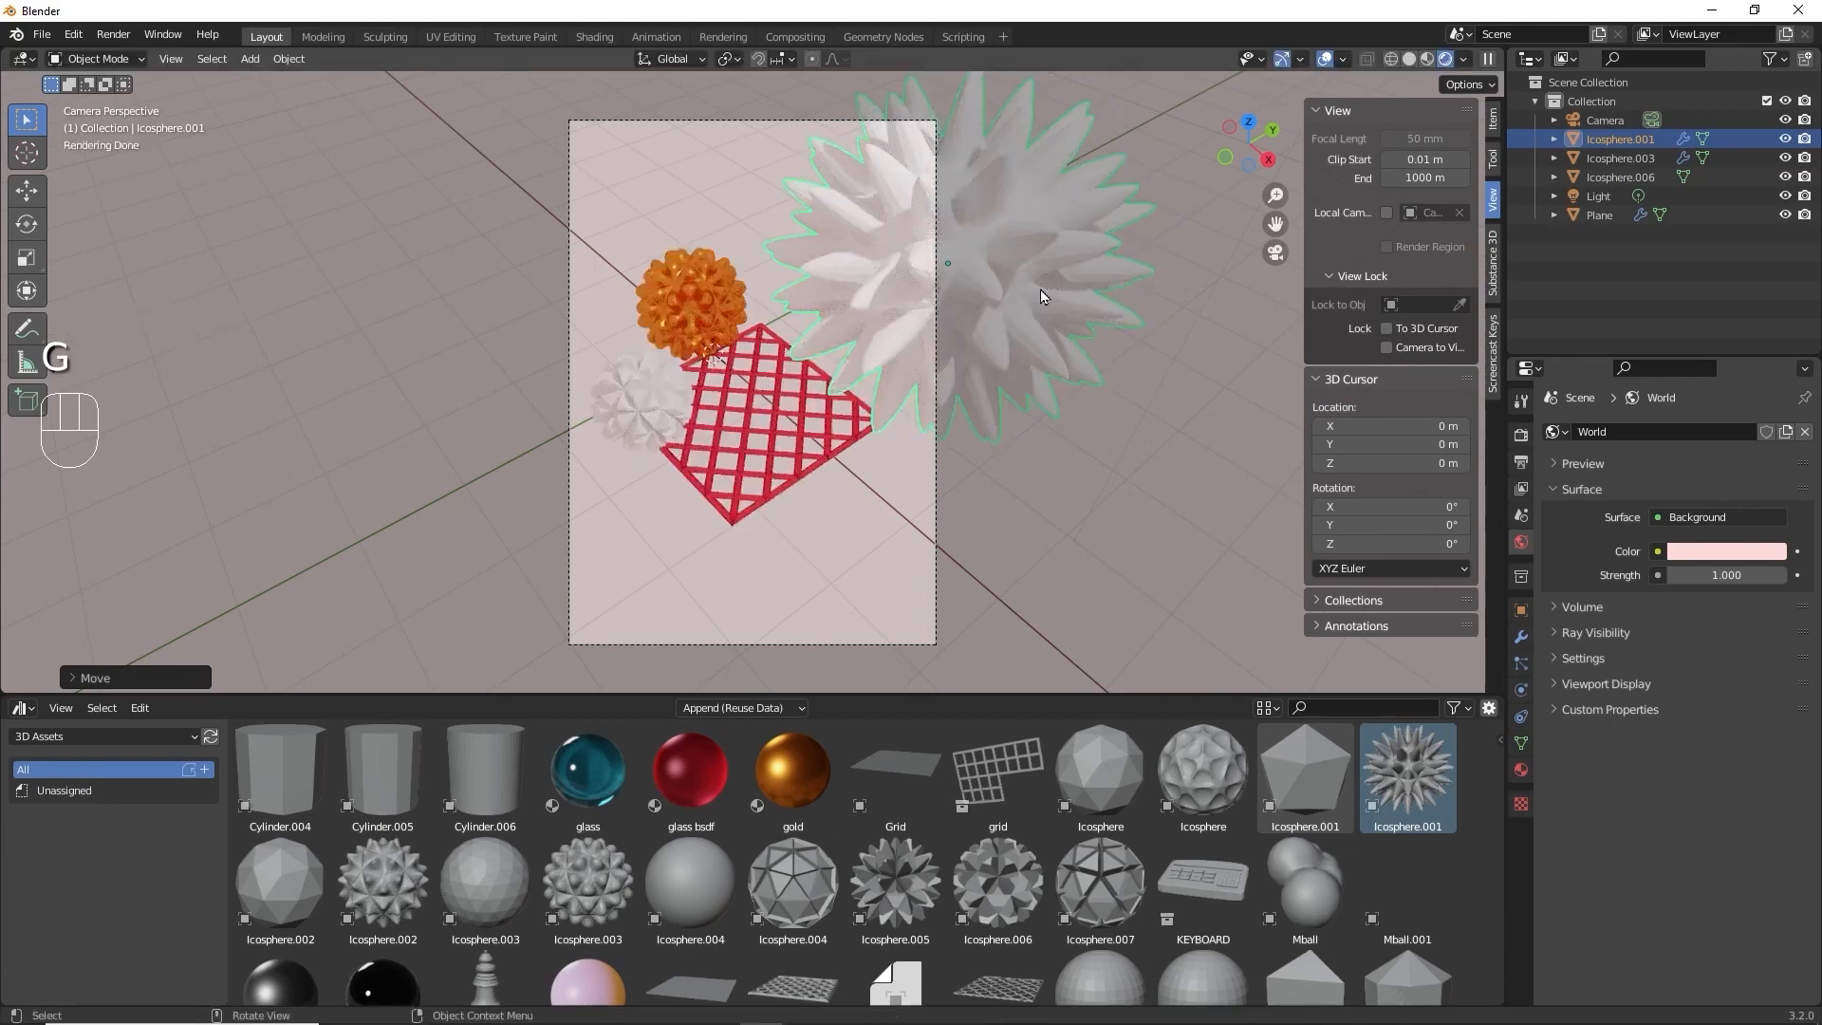
left_click_drag(590, 774, 923, 249)
Add the pawn asset on top of the lattice and apply the pink material to it.
scroll(880, 871, "down", 2)
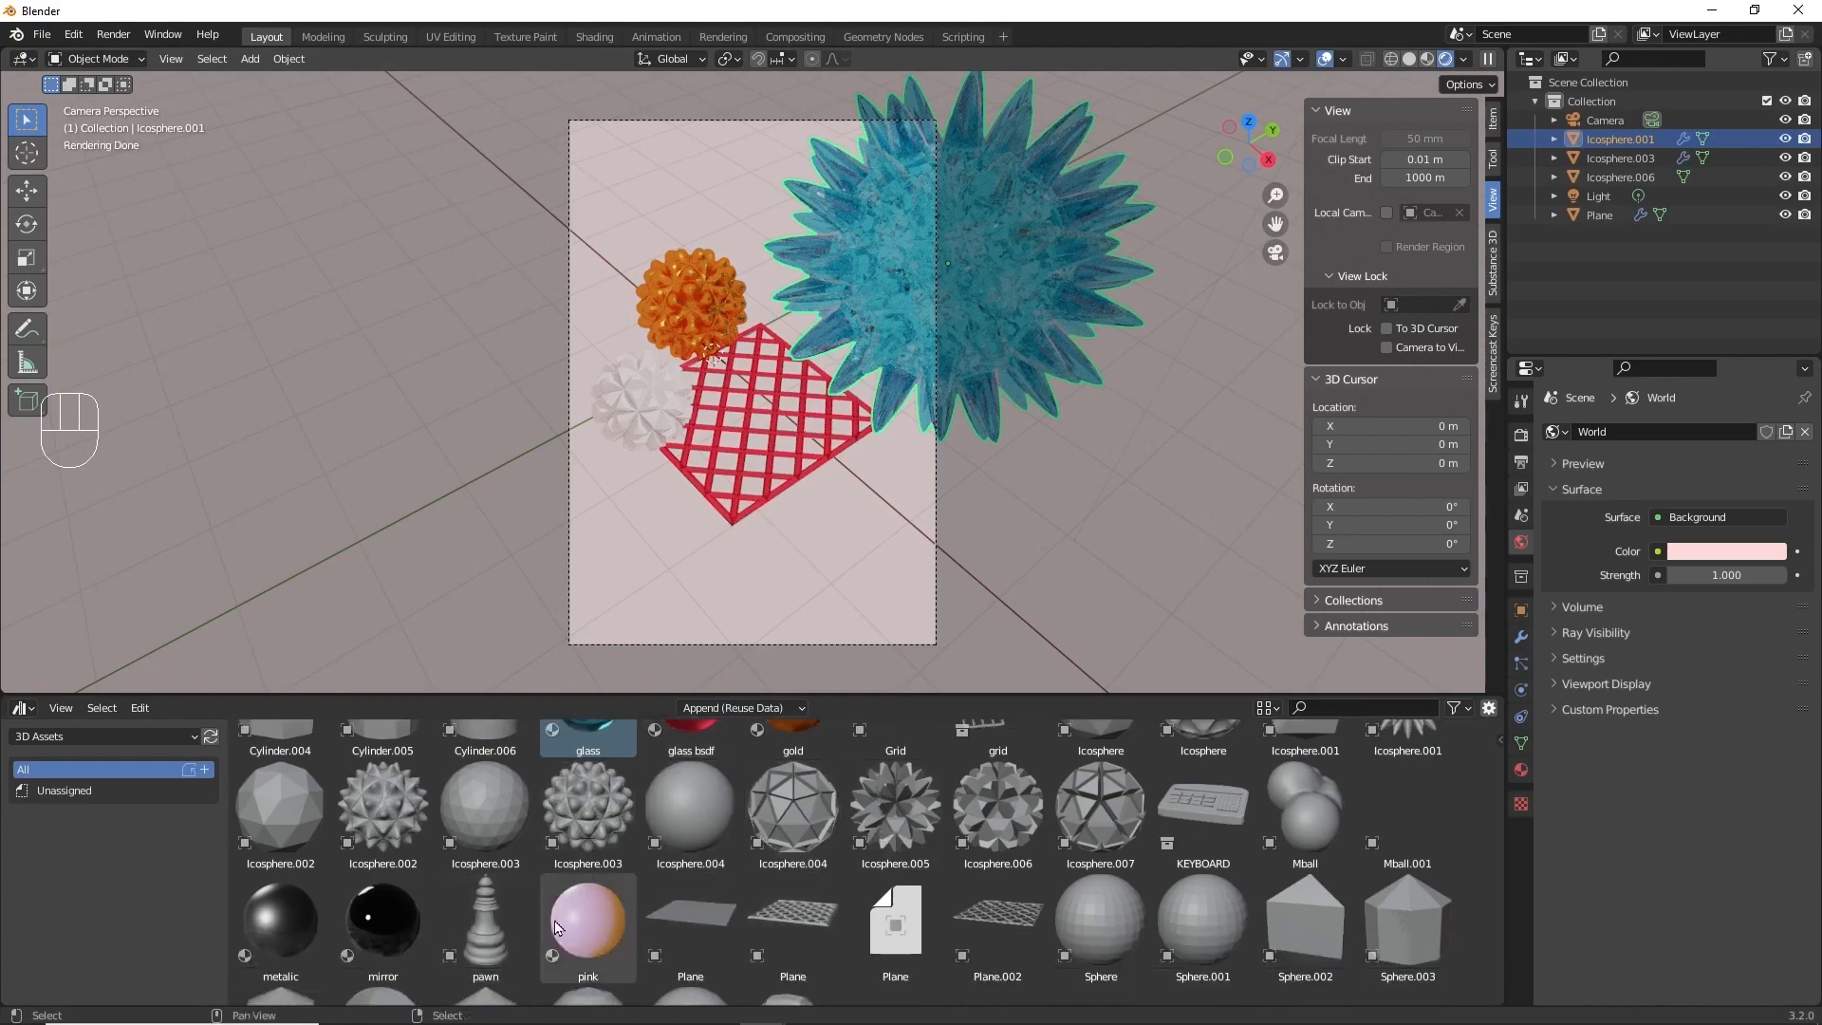
left_click_drag(485, 925, 760, 368)
left_click_drag(590, 913, 780, 305)
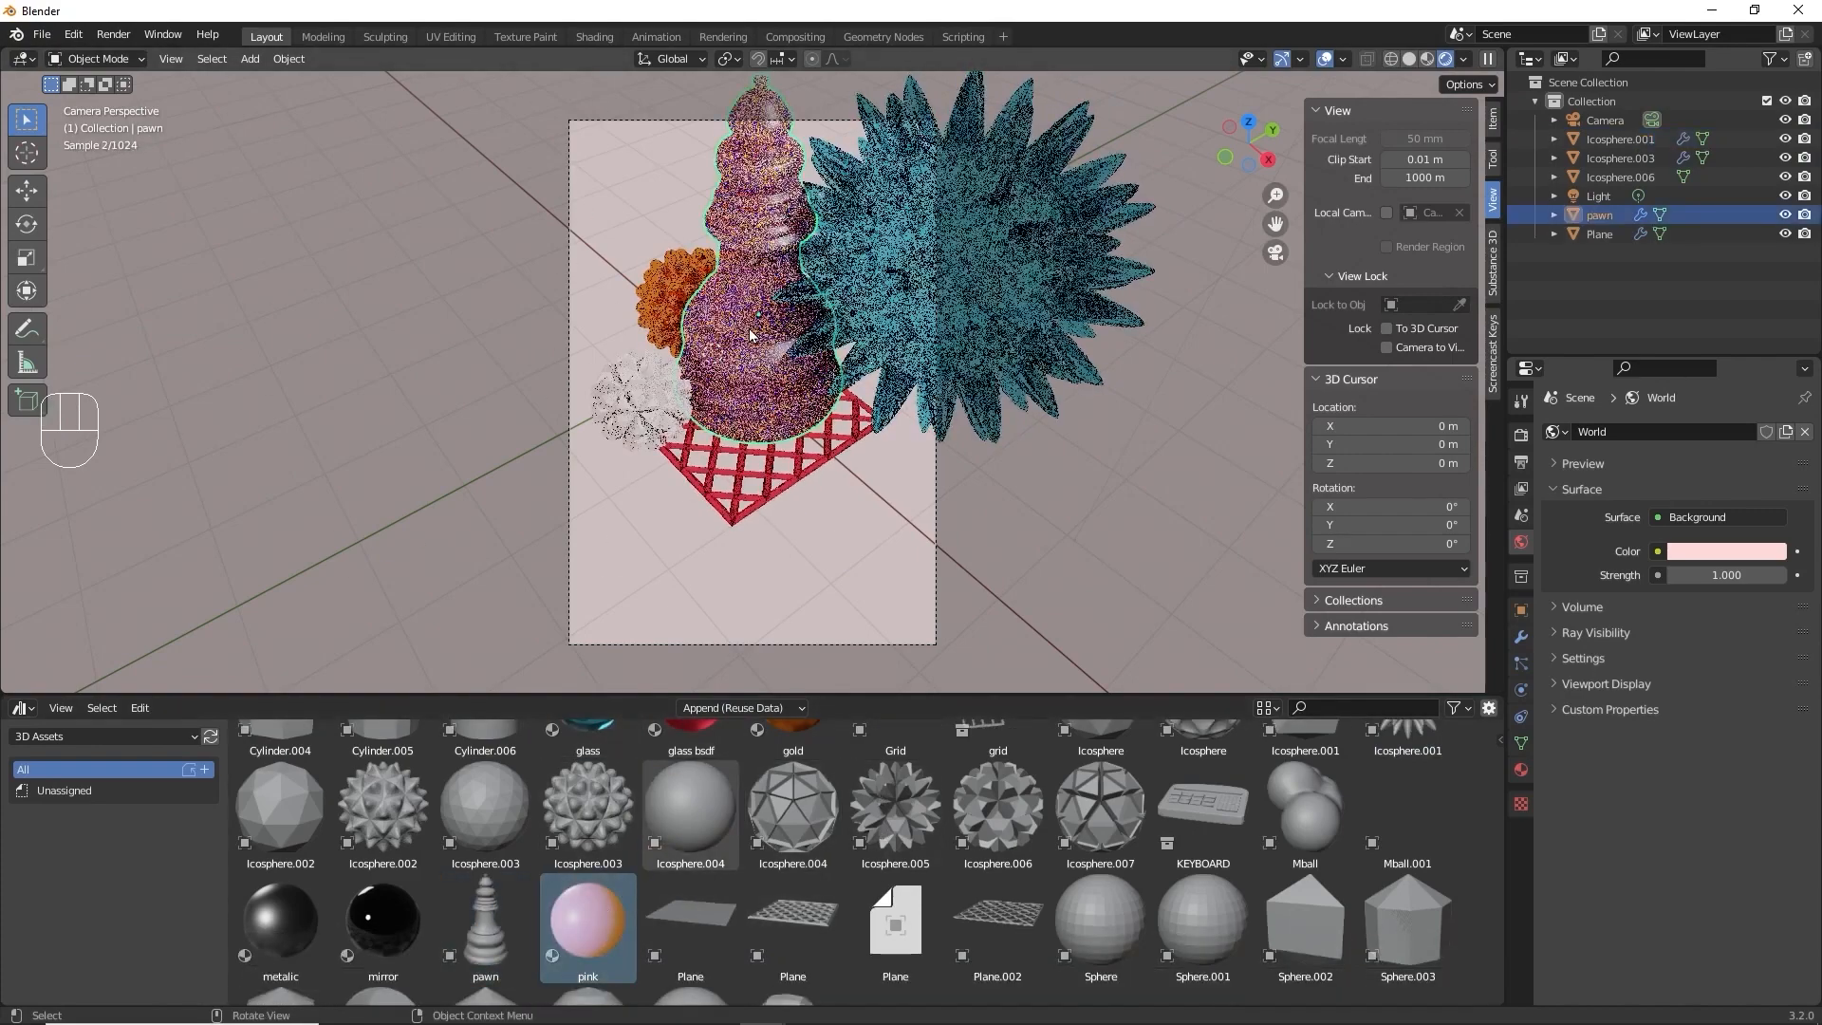
Lock the camera to the view and orbit it to a lower angle so the whole pawn fits inside the frame.
scroll(949, 413, "down", 1)
middle_click_drag(959, 416, 940, 460, "shift")
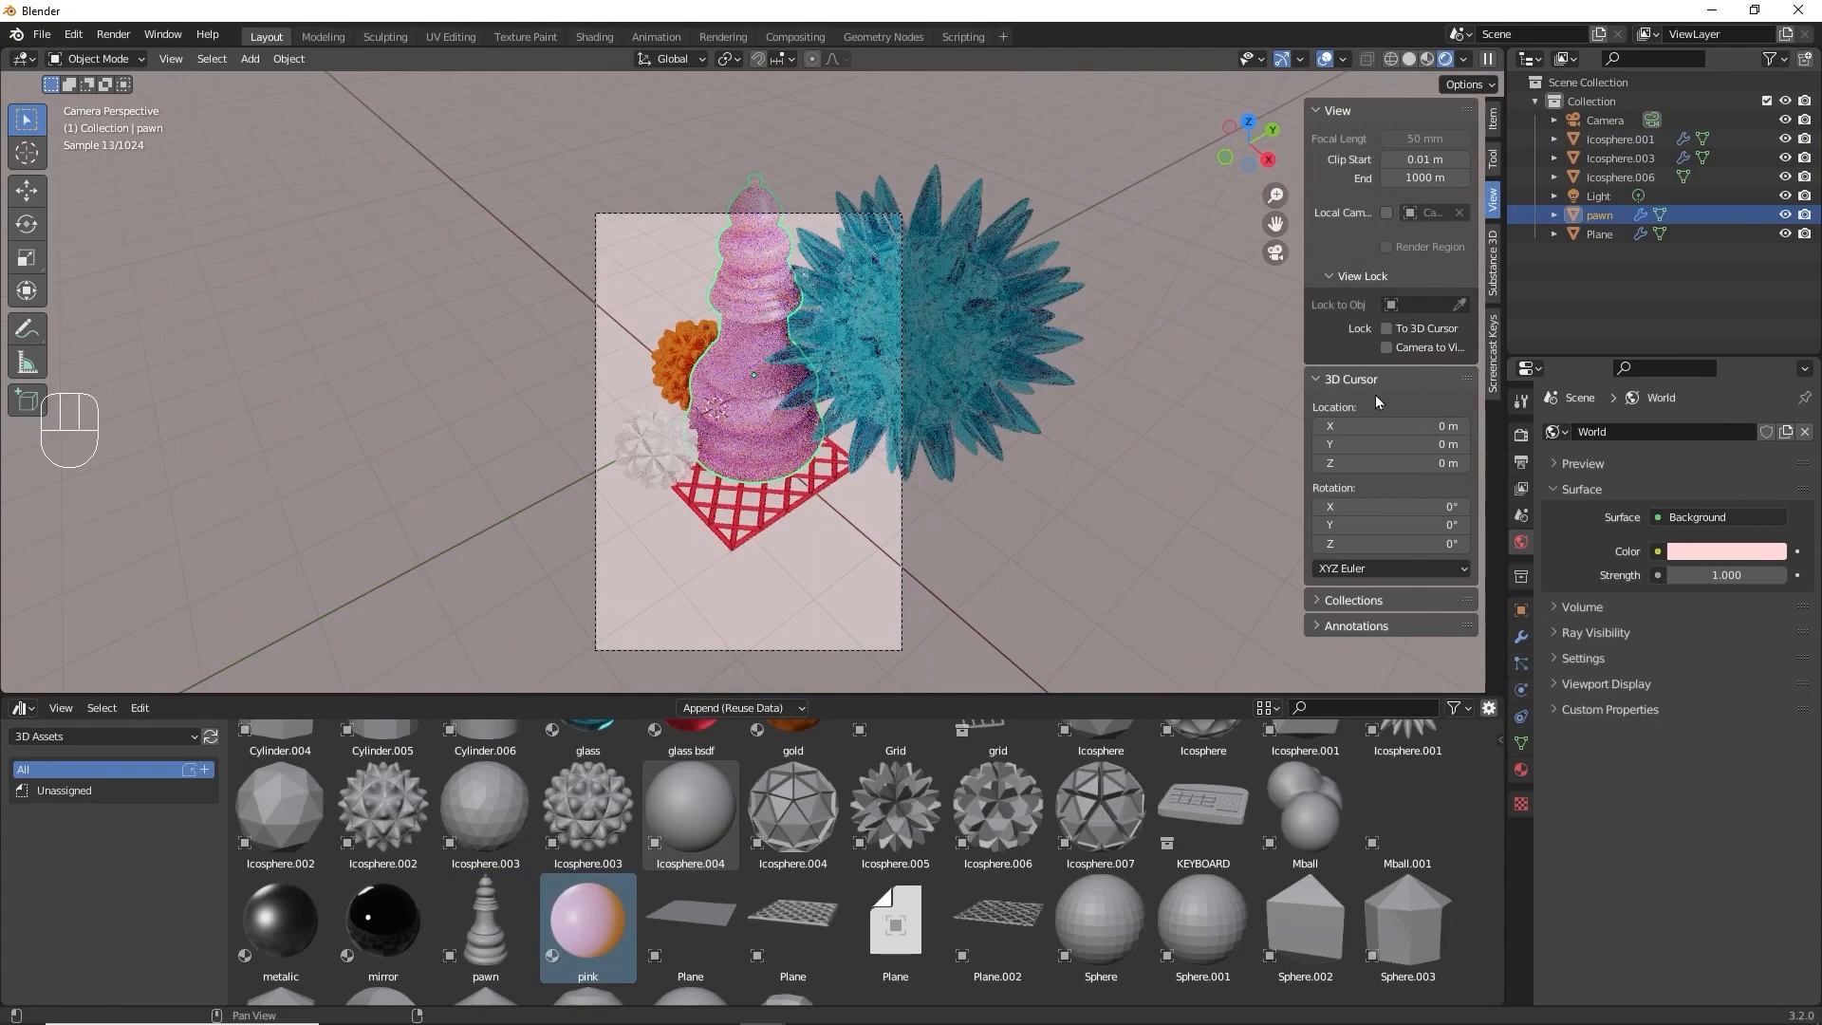
left_click(1430, 349)
middle_click_drag(897, 546, 863, 577)
Change the base colour of the large spiky Icosphere.001's glass material to pink.
left_click(895, 401)
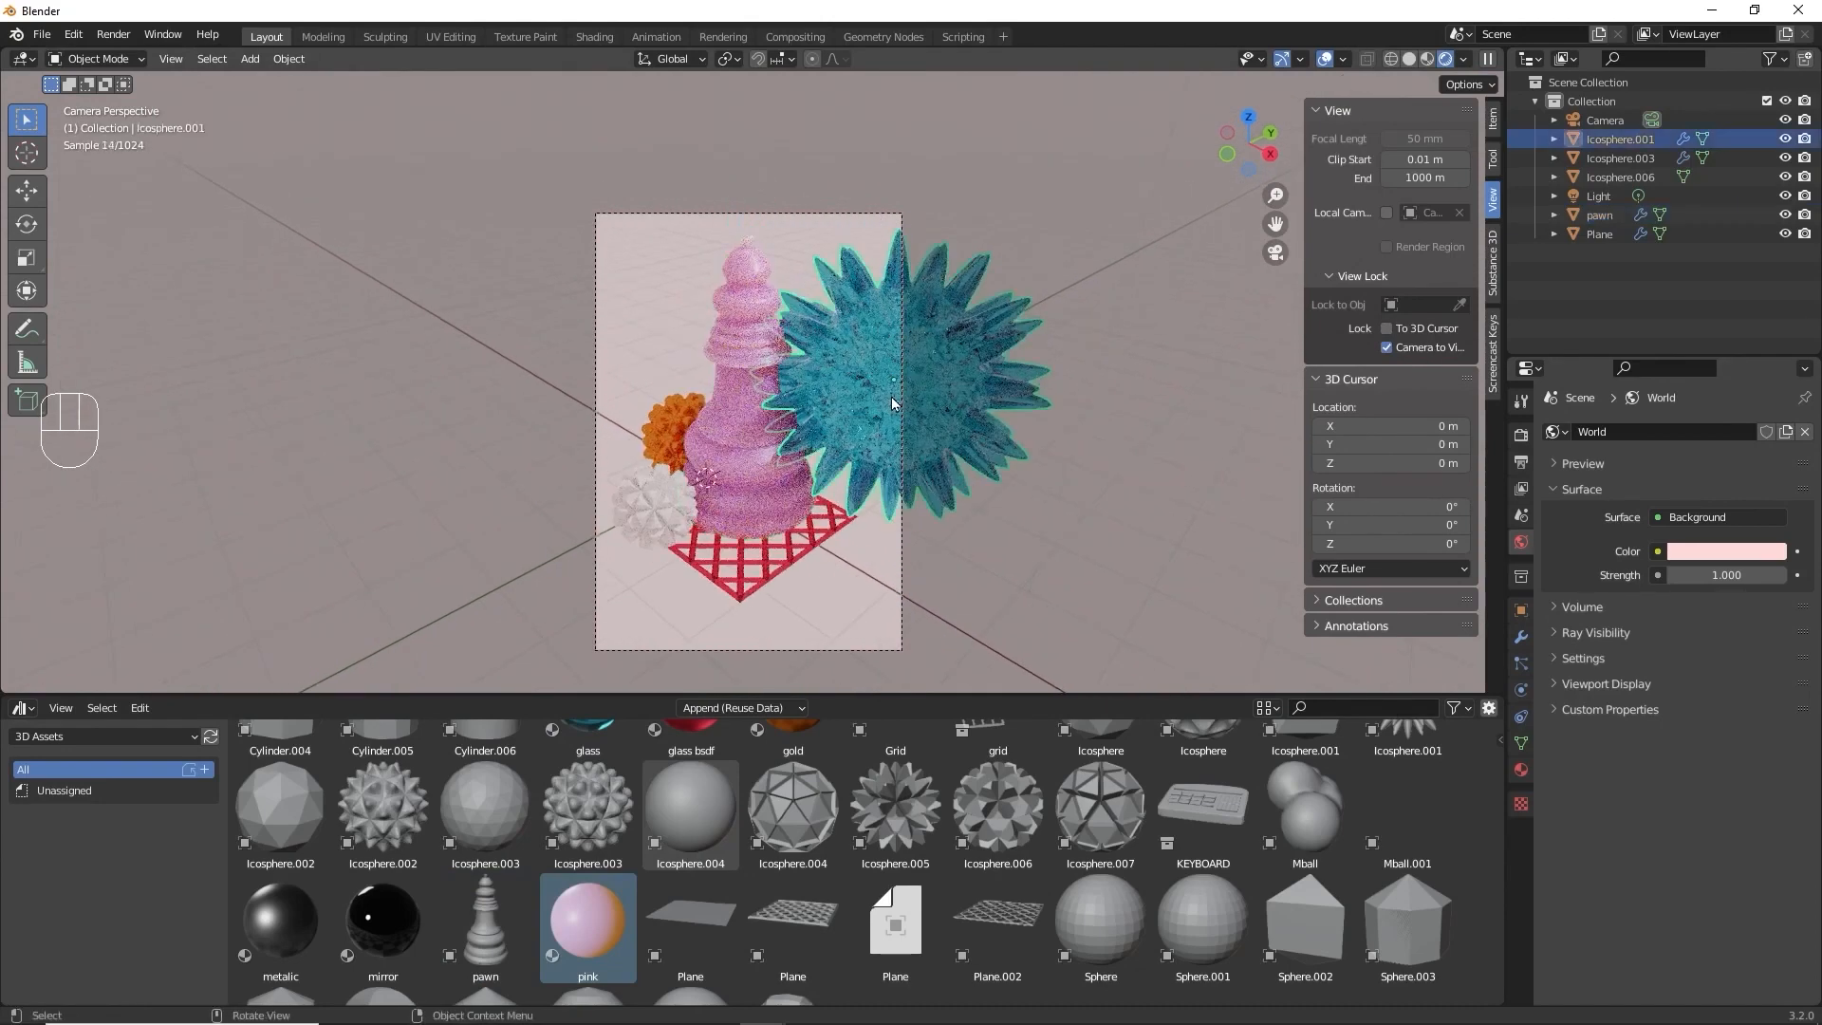
left_click(1521, 770)
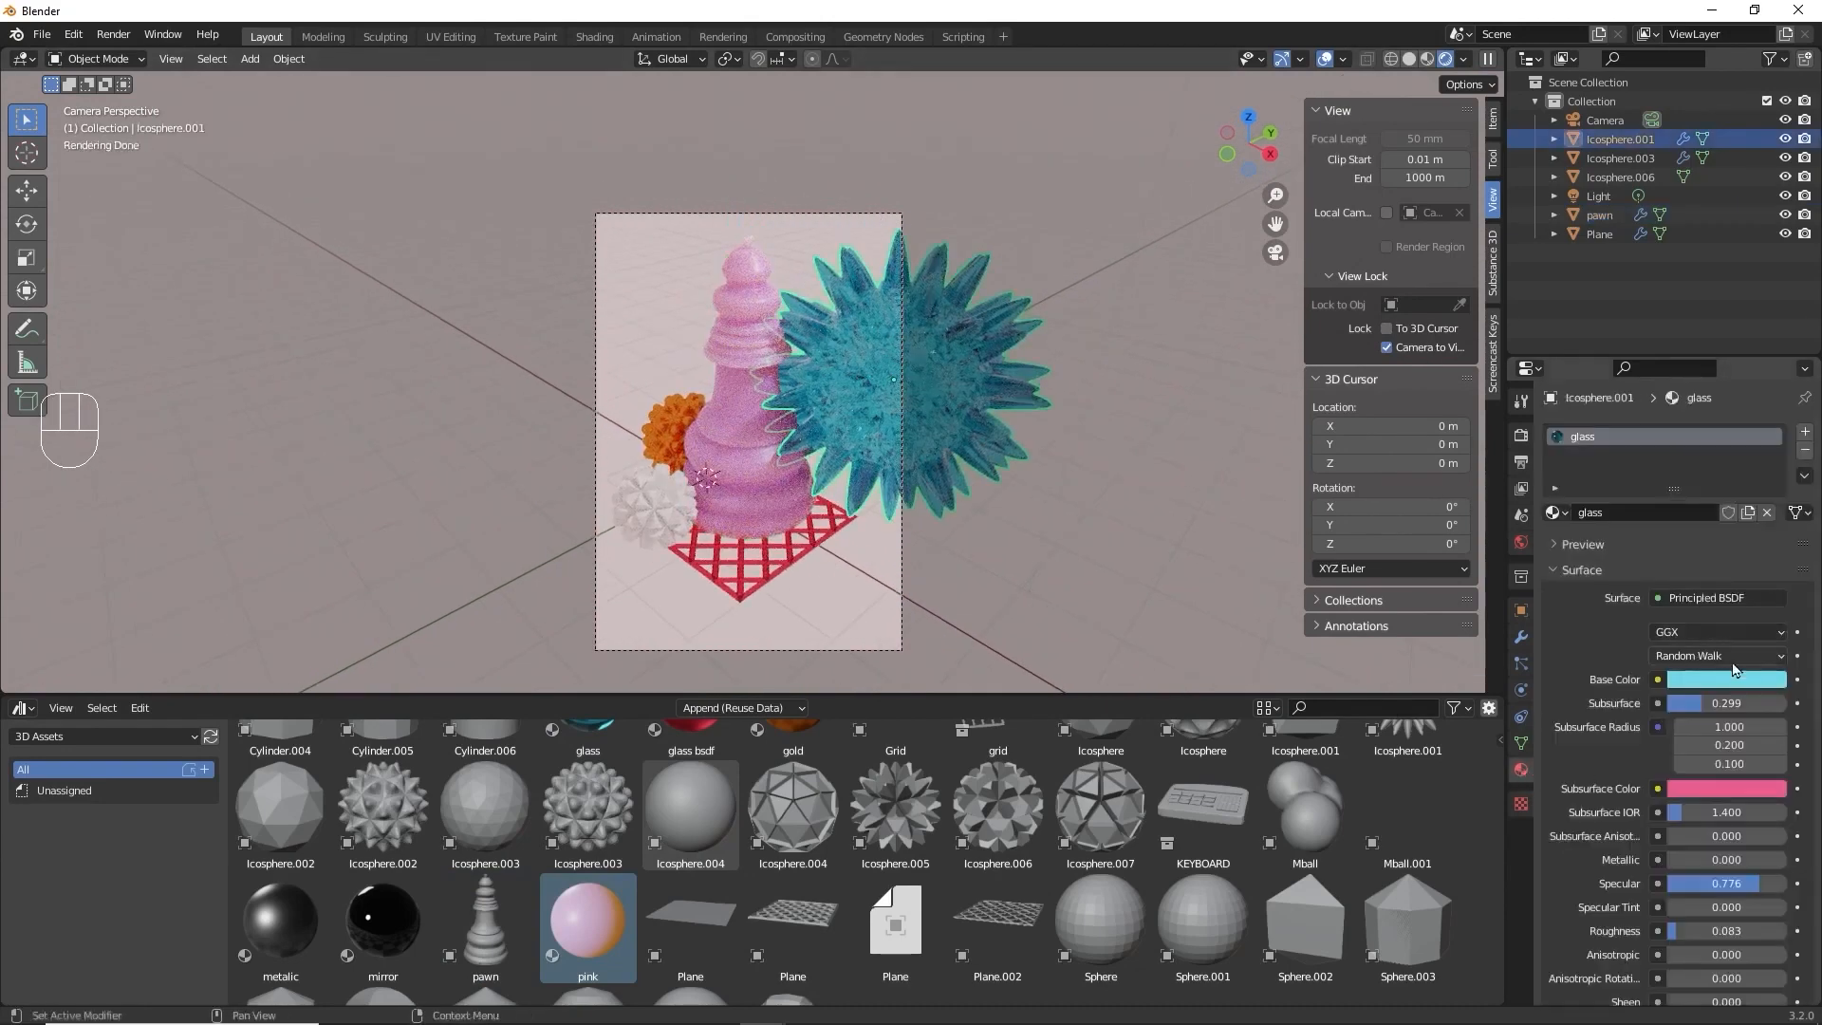
left_click(1739, 681)
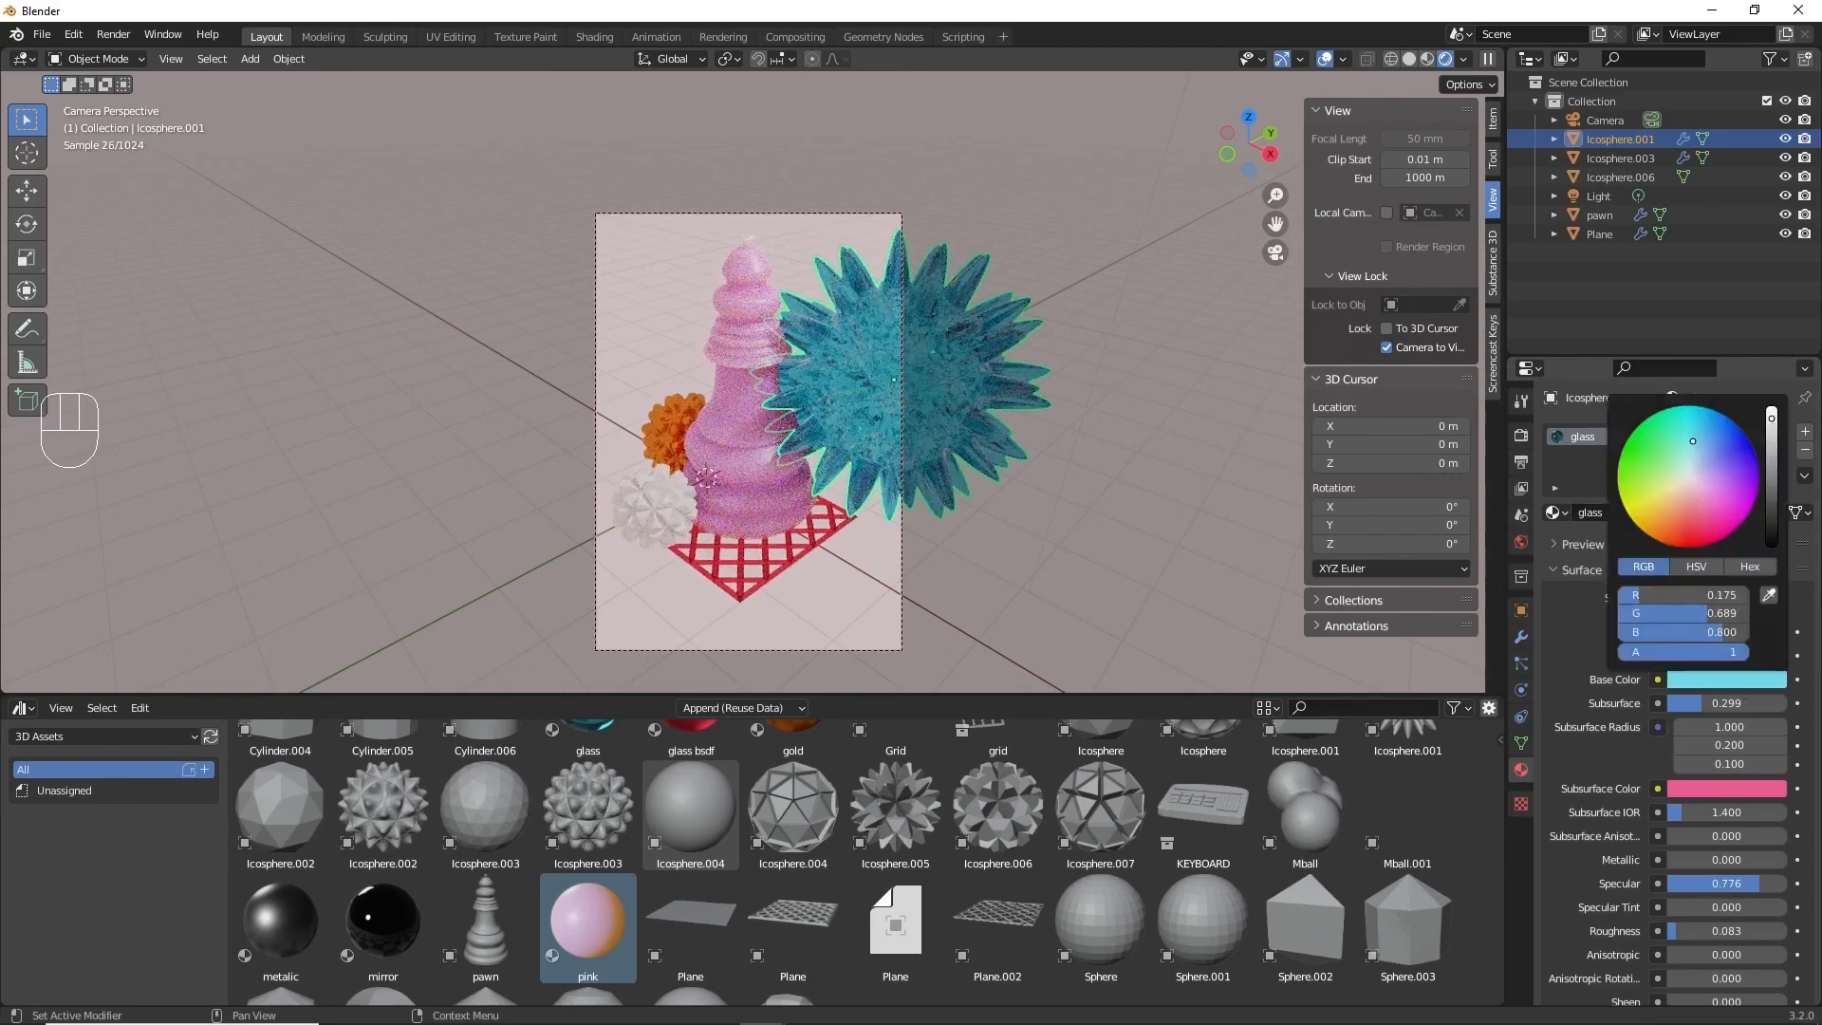
left_click_drag(1708, 469, 1702, 499)
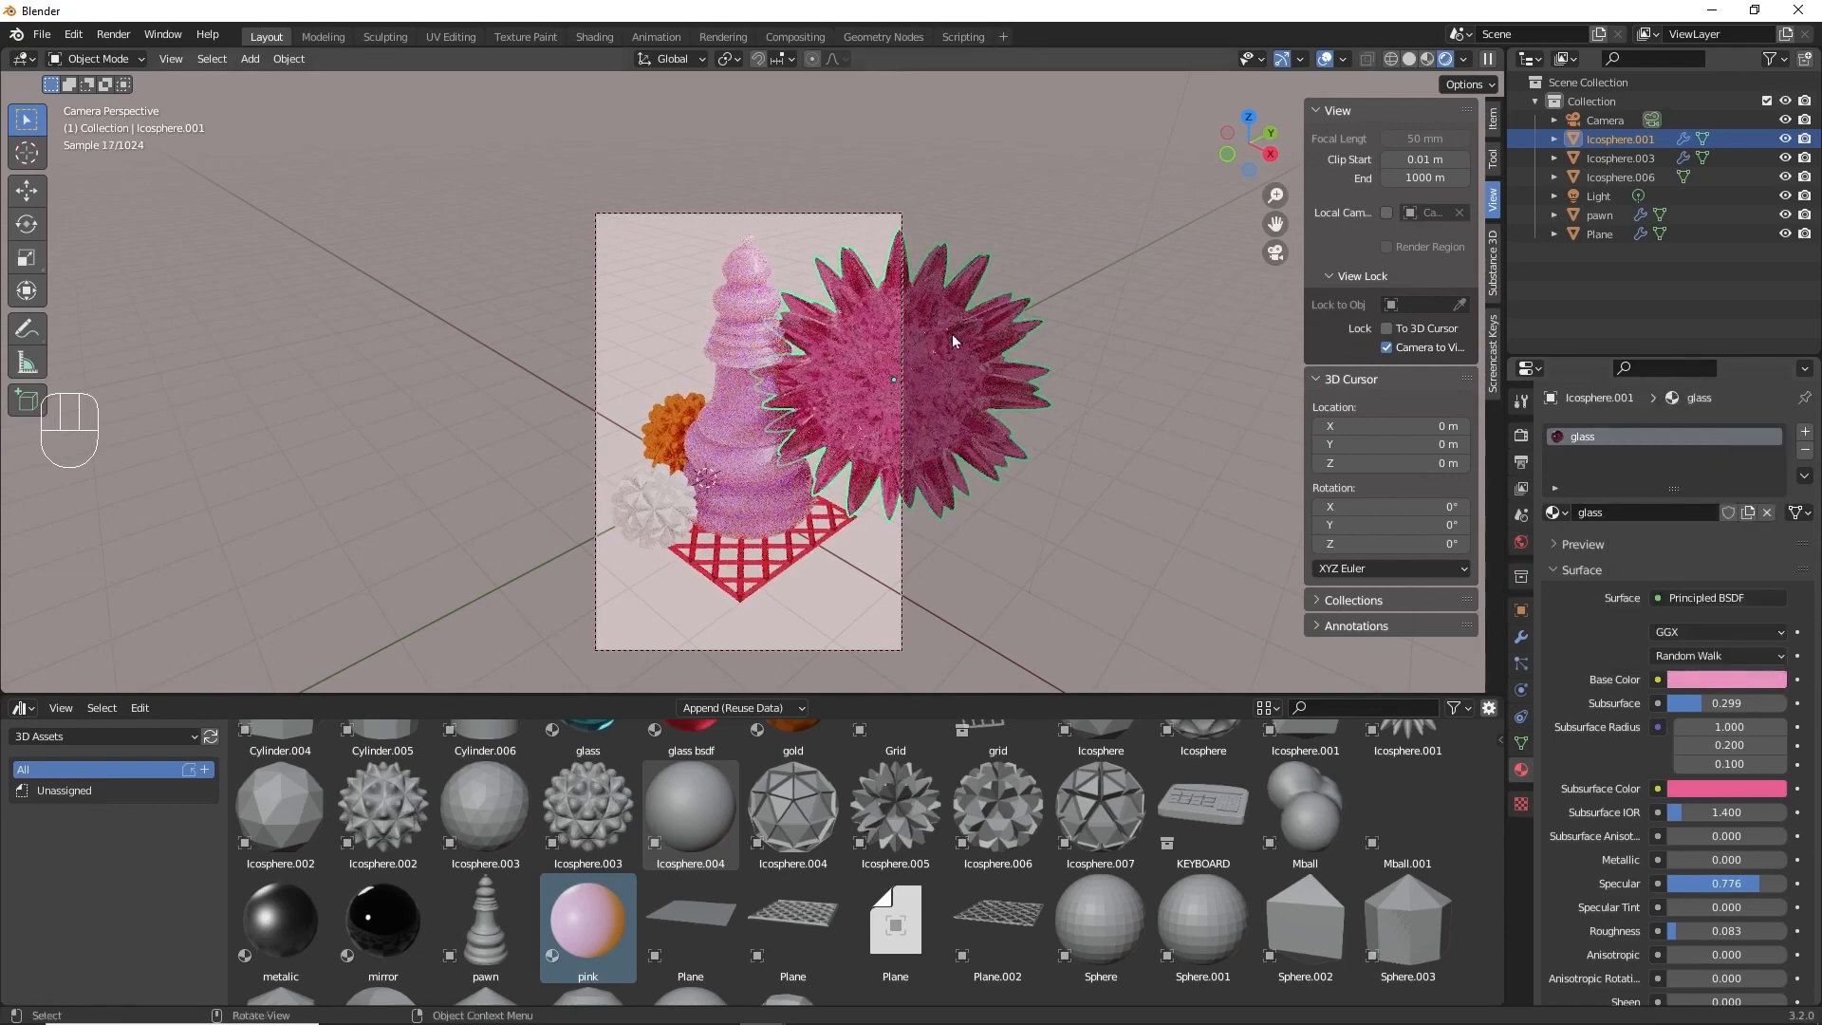
scroll(1027, 527, "down", 1)
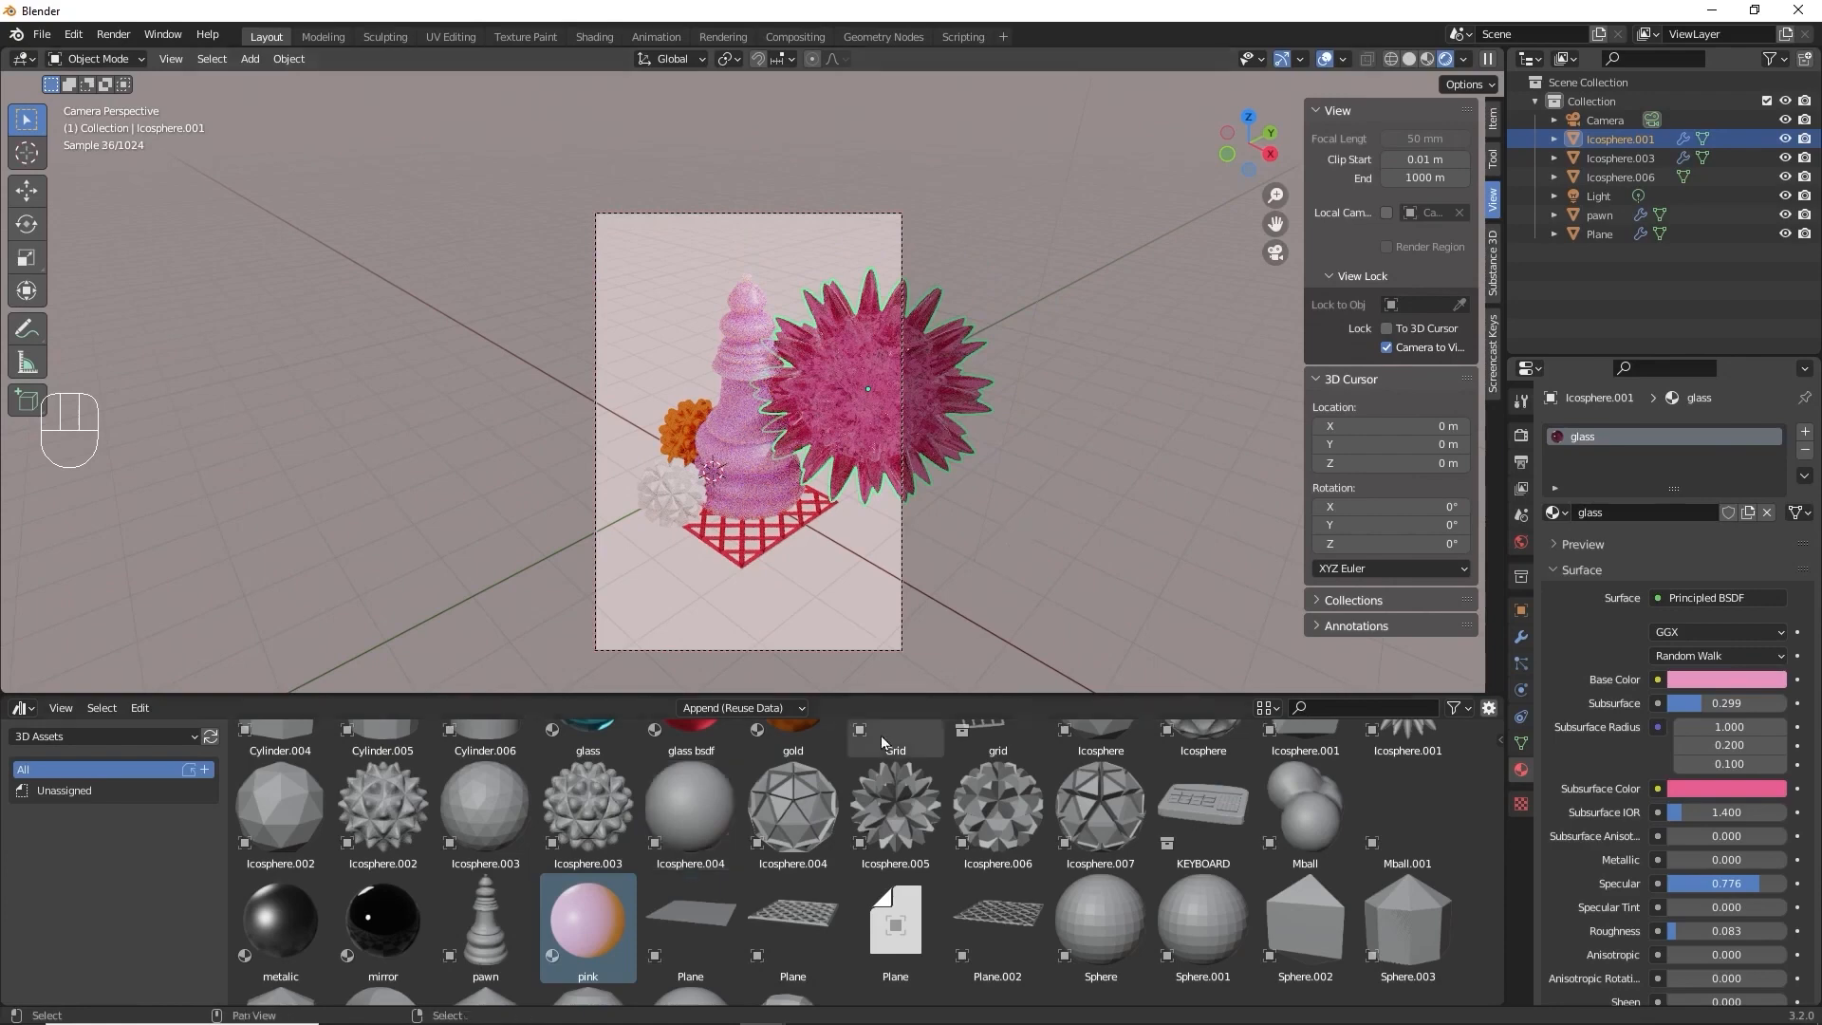
Apply the pink glass material to the white ball, and add the faceted Icosphere asset, moved along global Y to sit behind the pawn.
scroll(897, 749, "up", 3)
key("g")
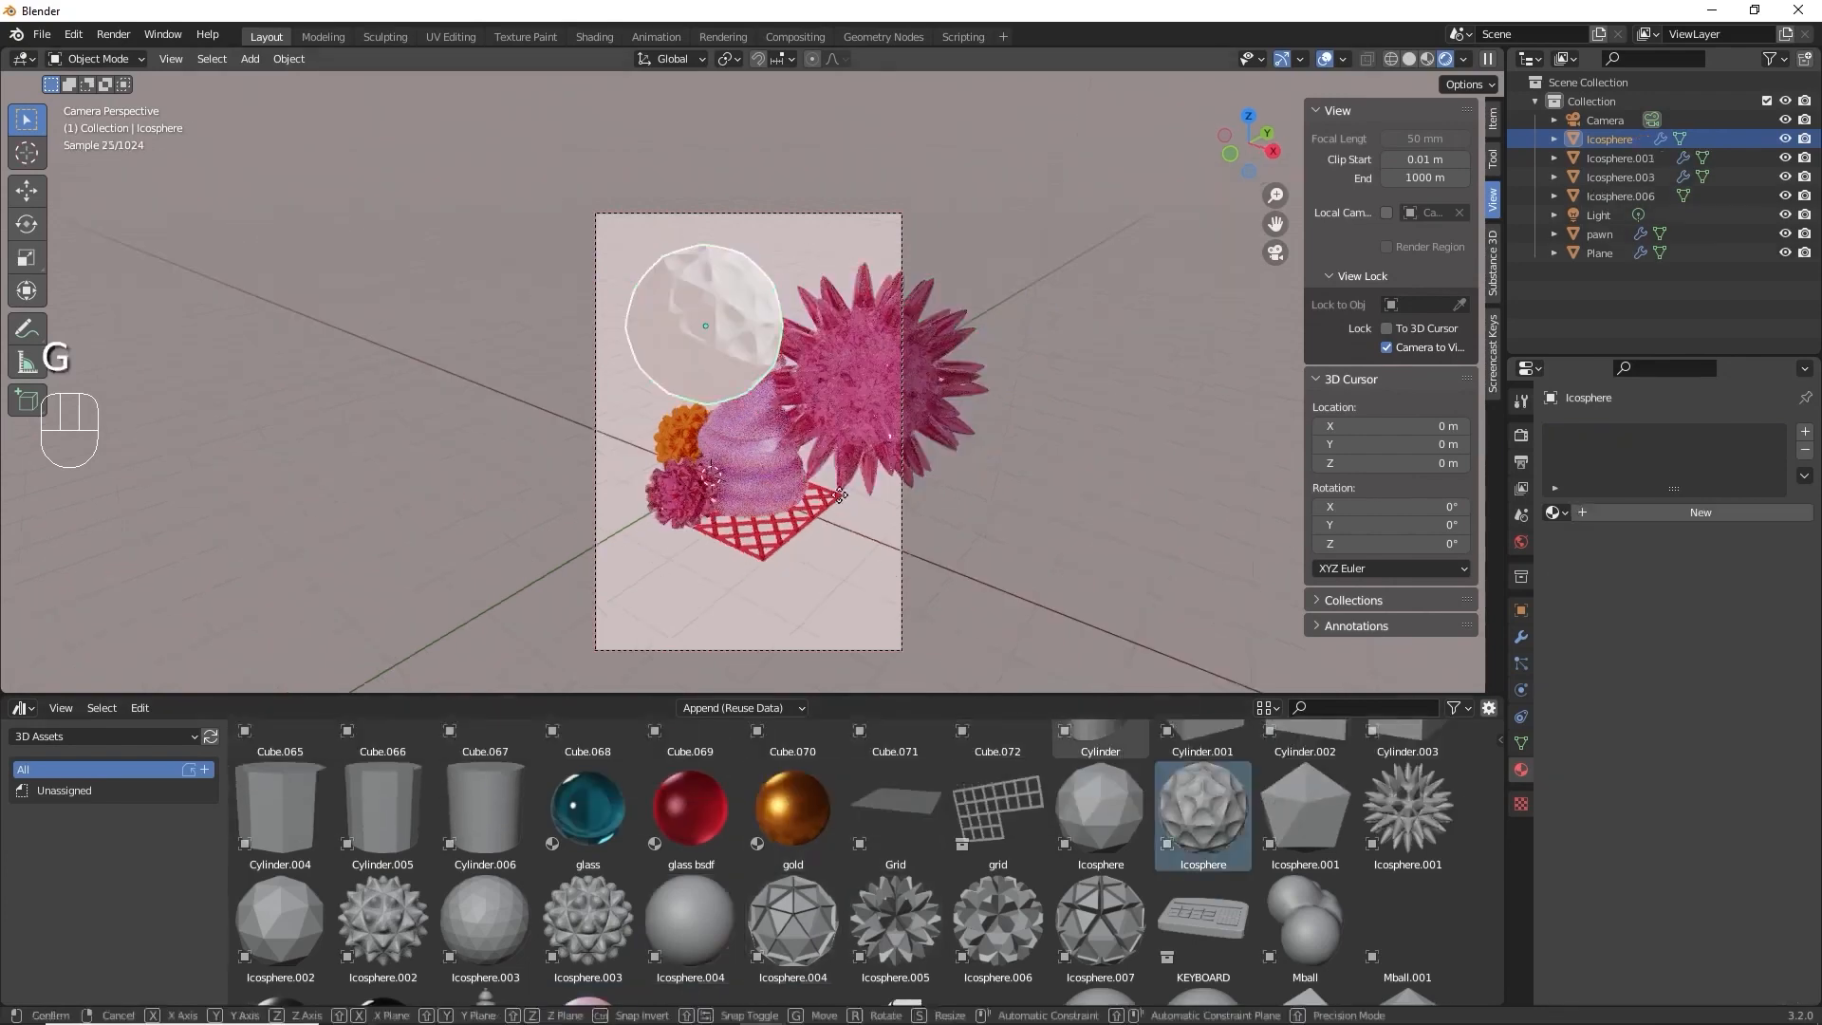
key("y")
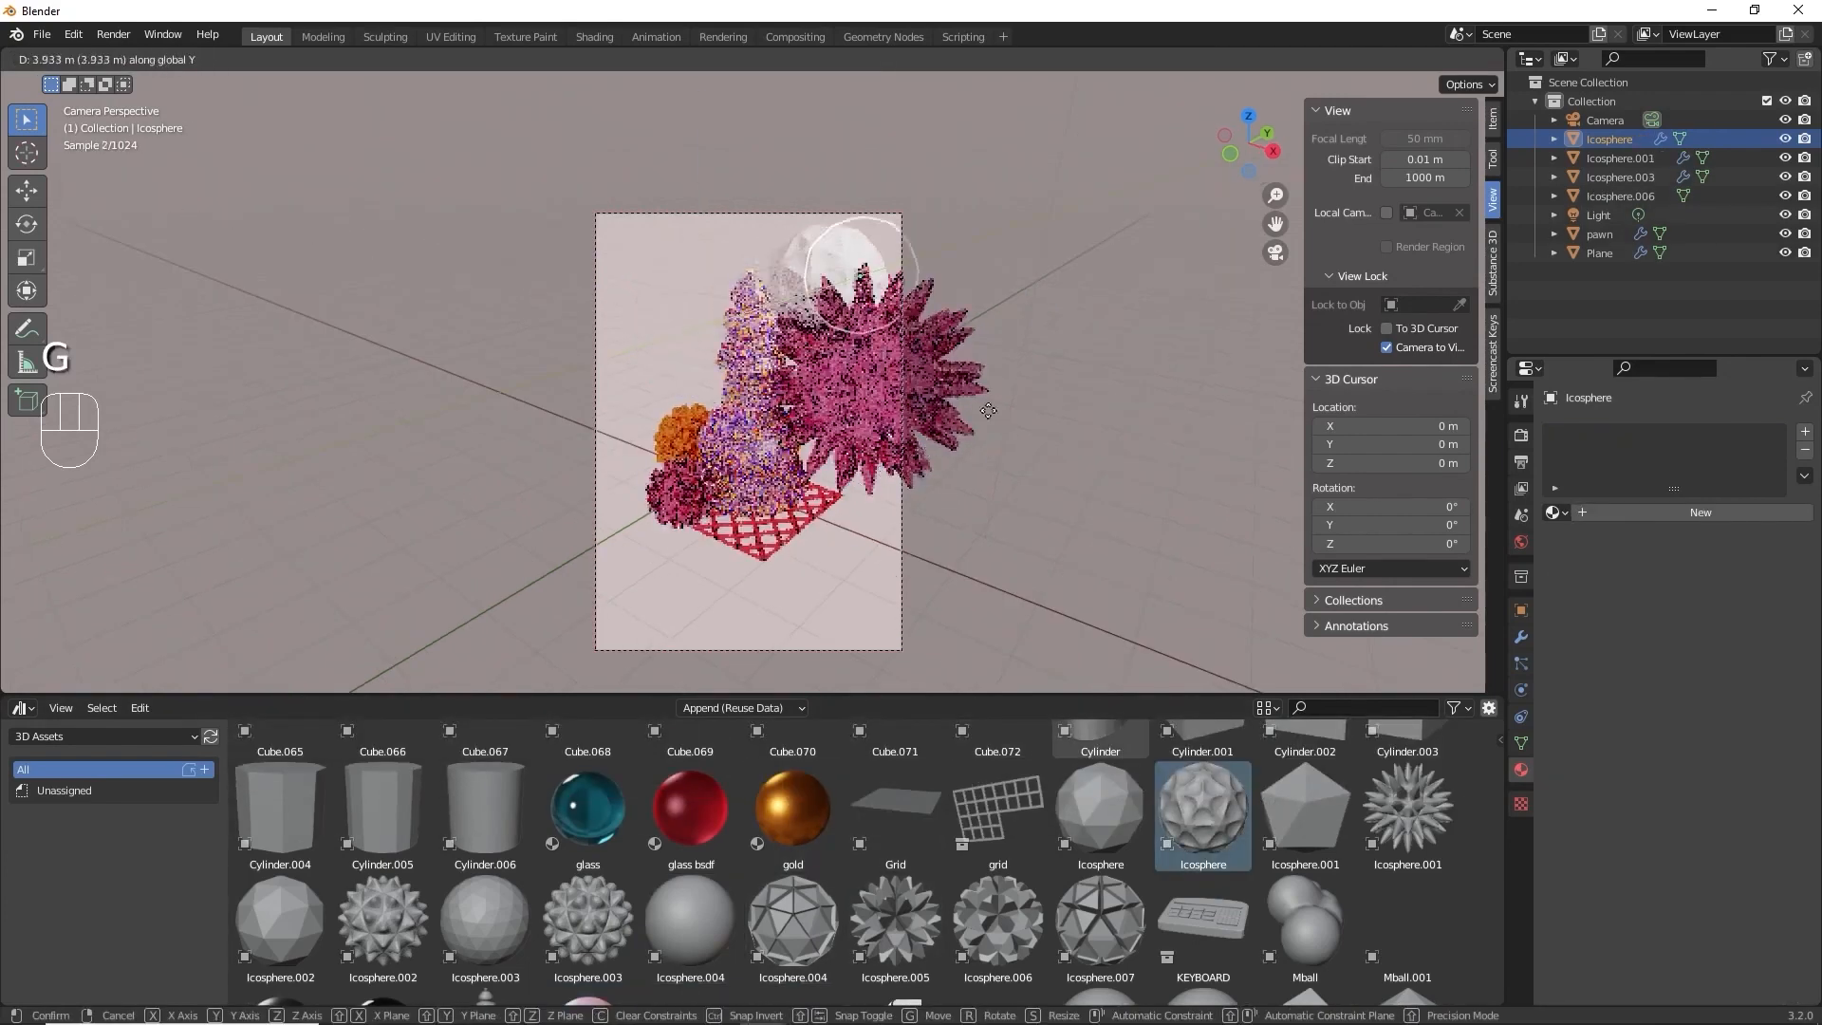
left_click(974, 433)
left_click(1127, 431)
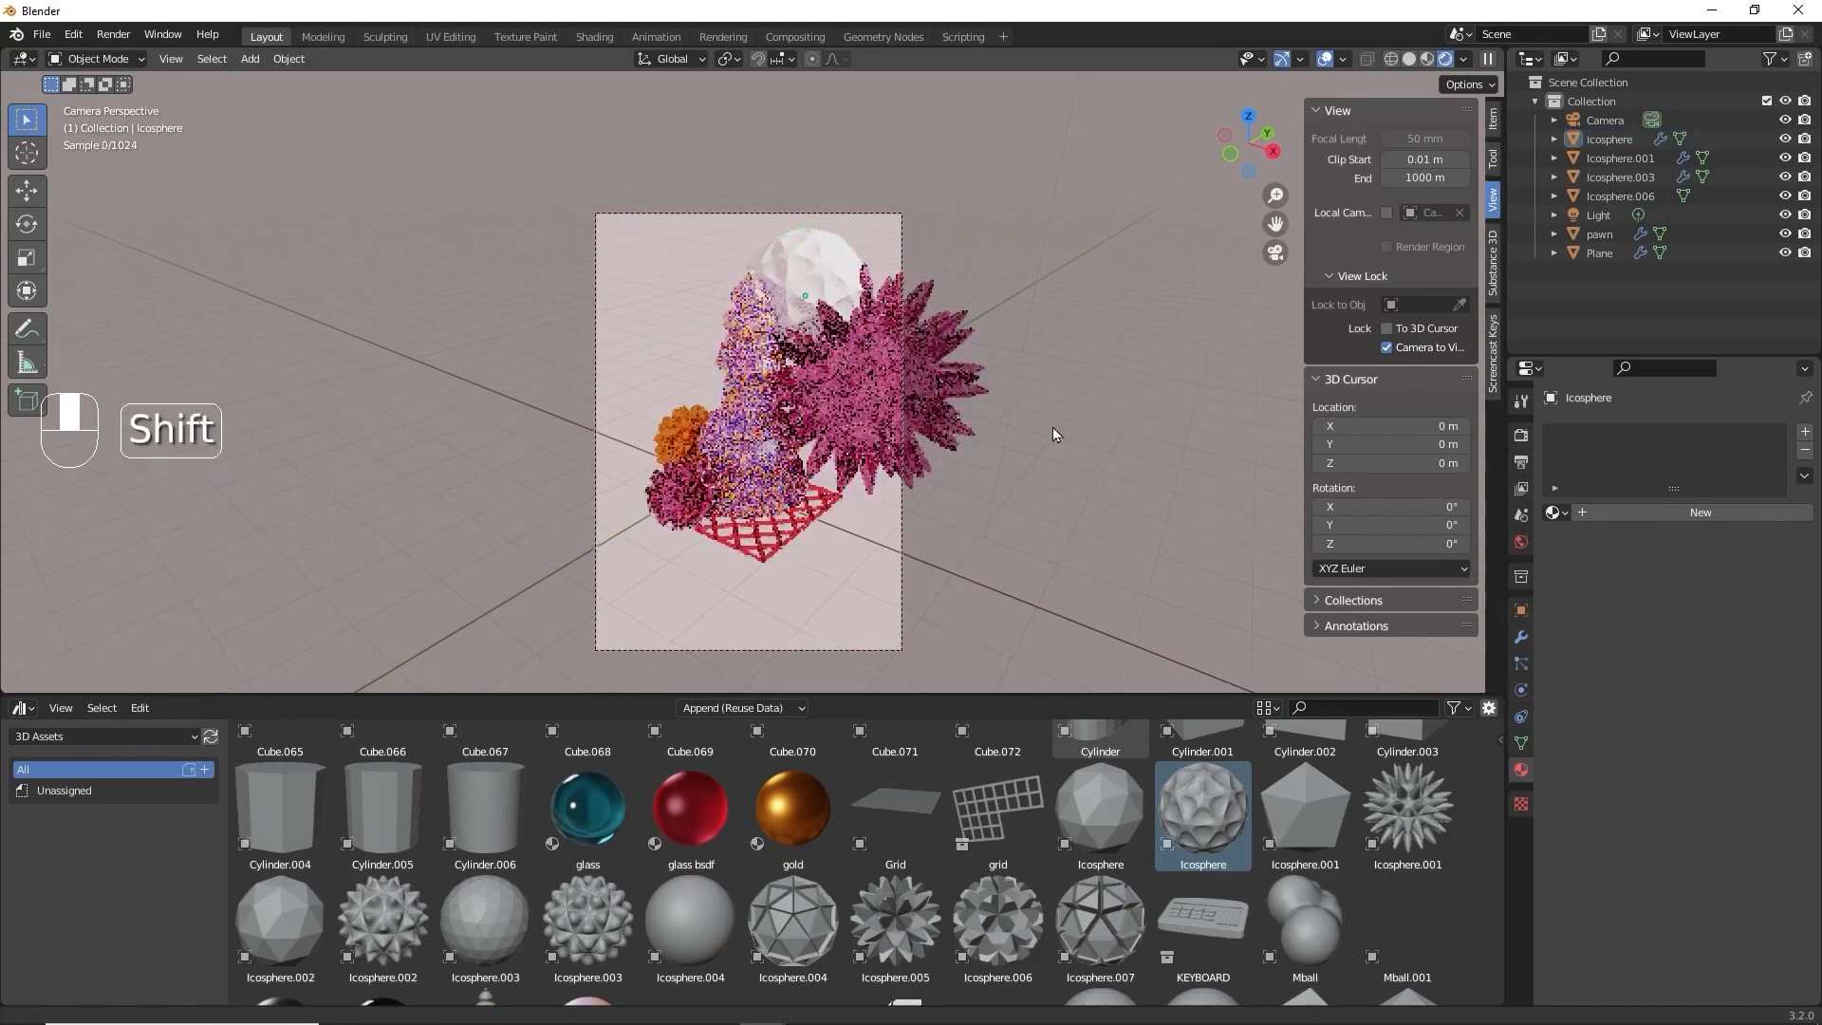
mouse_move(1052, 429)
middle_mouse_down("shift")
mouse_move(1040, 447)
mouse_move(1047, 397)
mouse_move(1052, 417)
middle_mouse_up("shift")
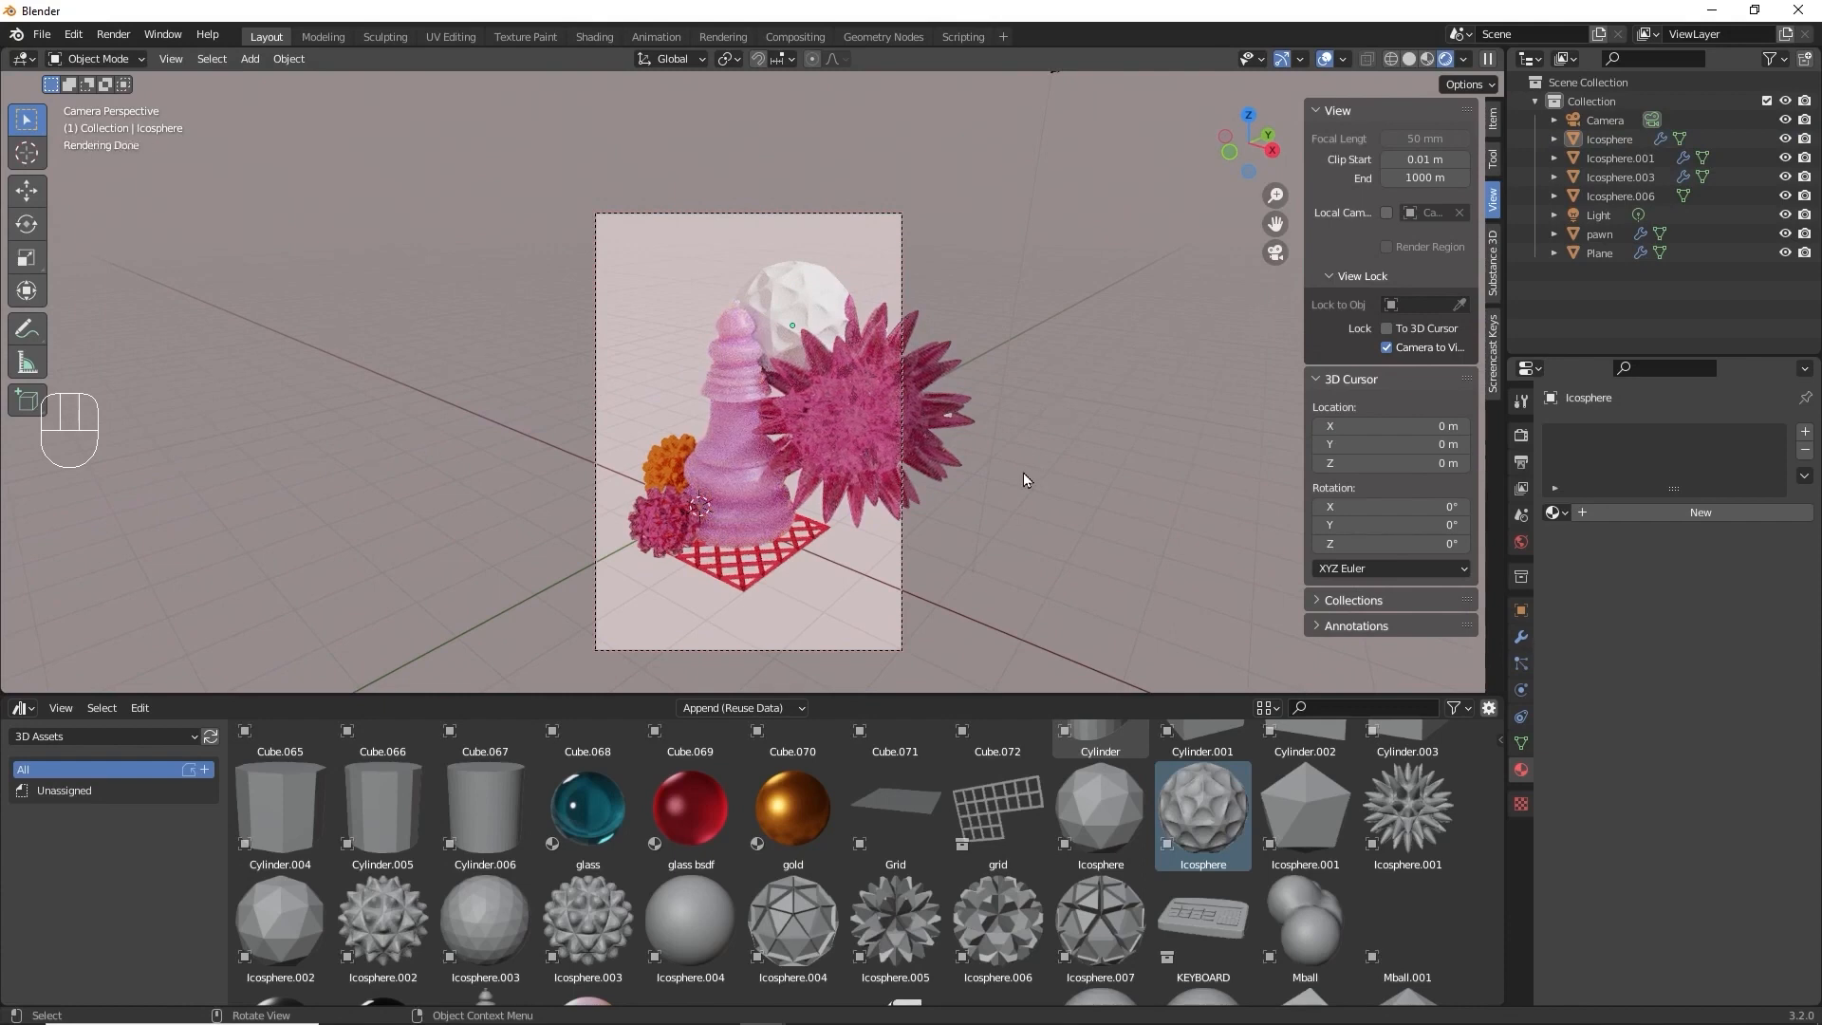
Render the scene and save the result as poster.png in the renders folder with 0% PNG compression.
key("F12")
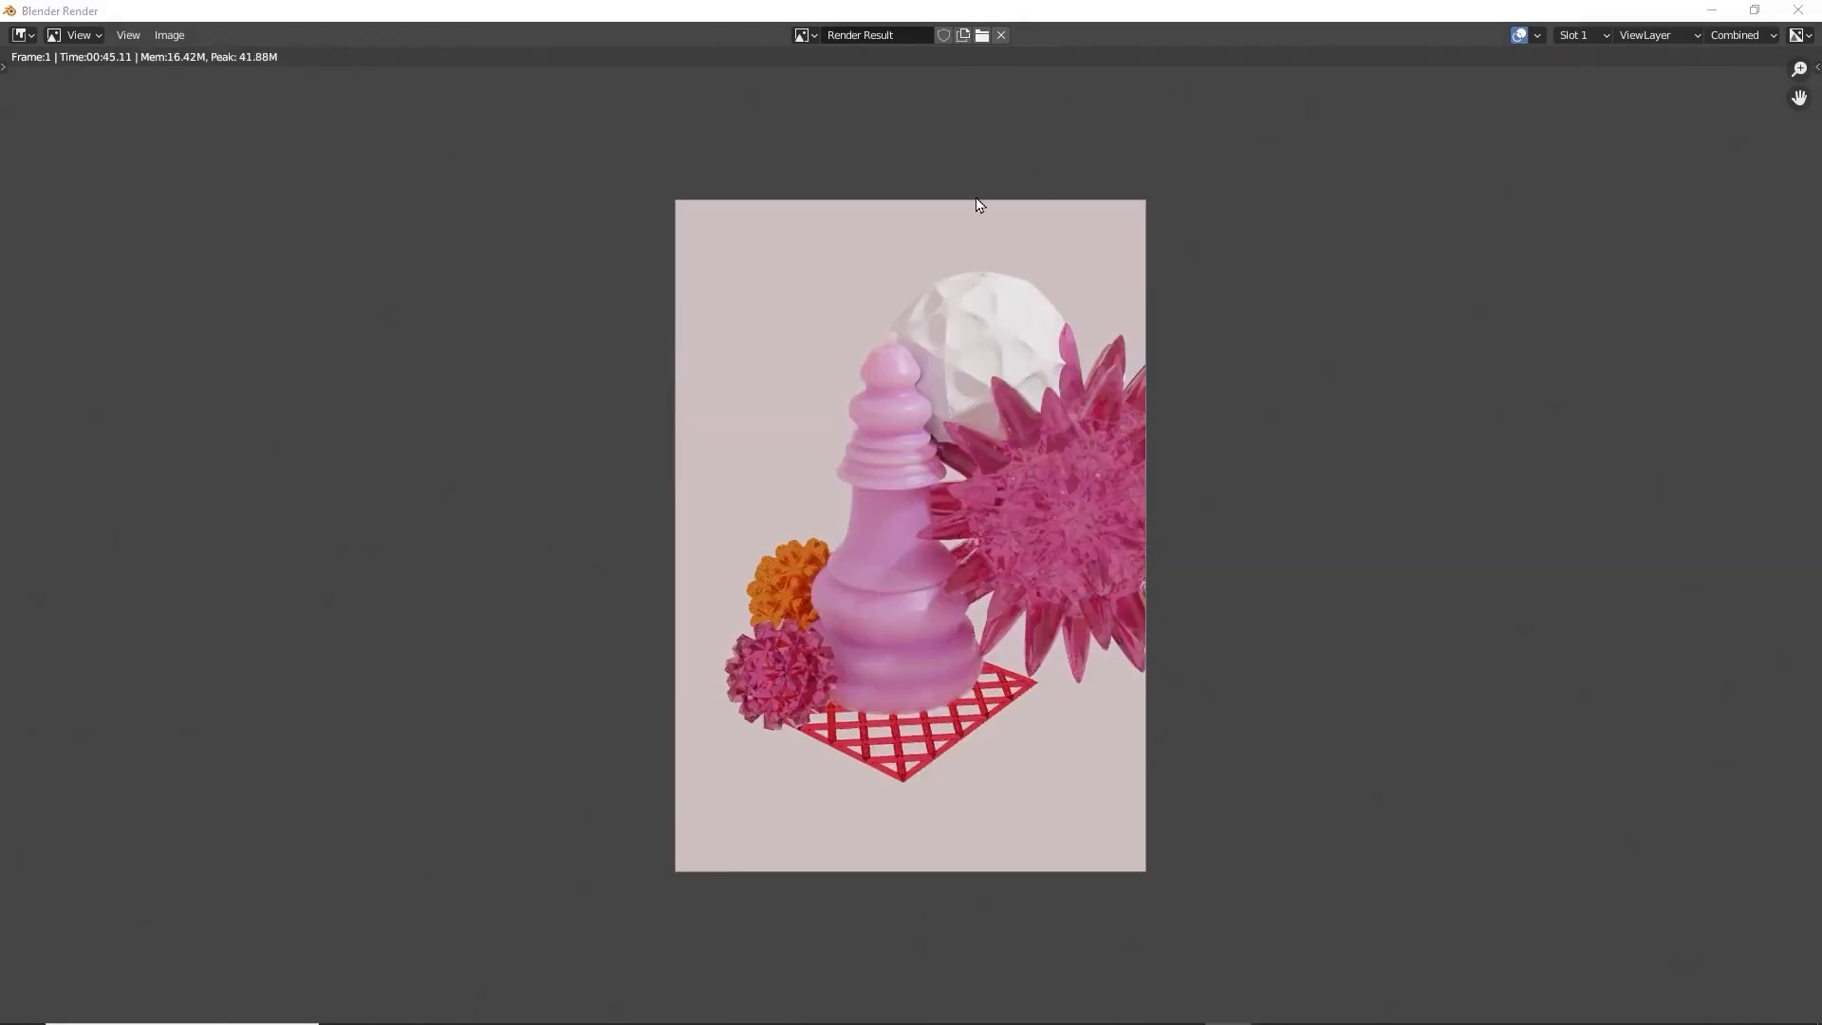
left_click(168, 35)
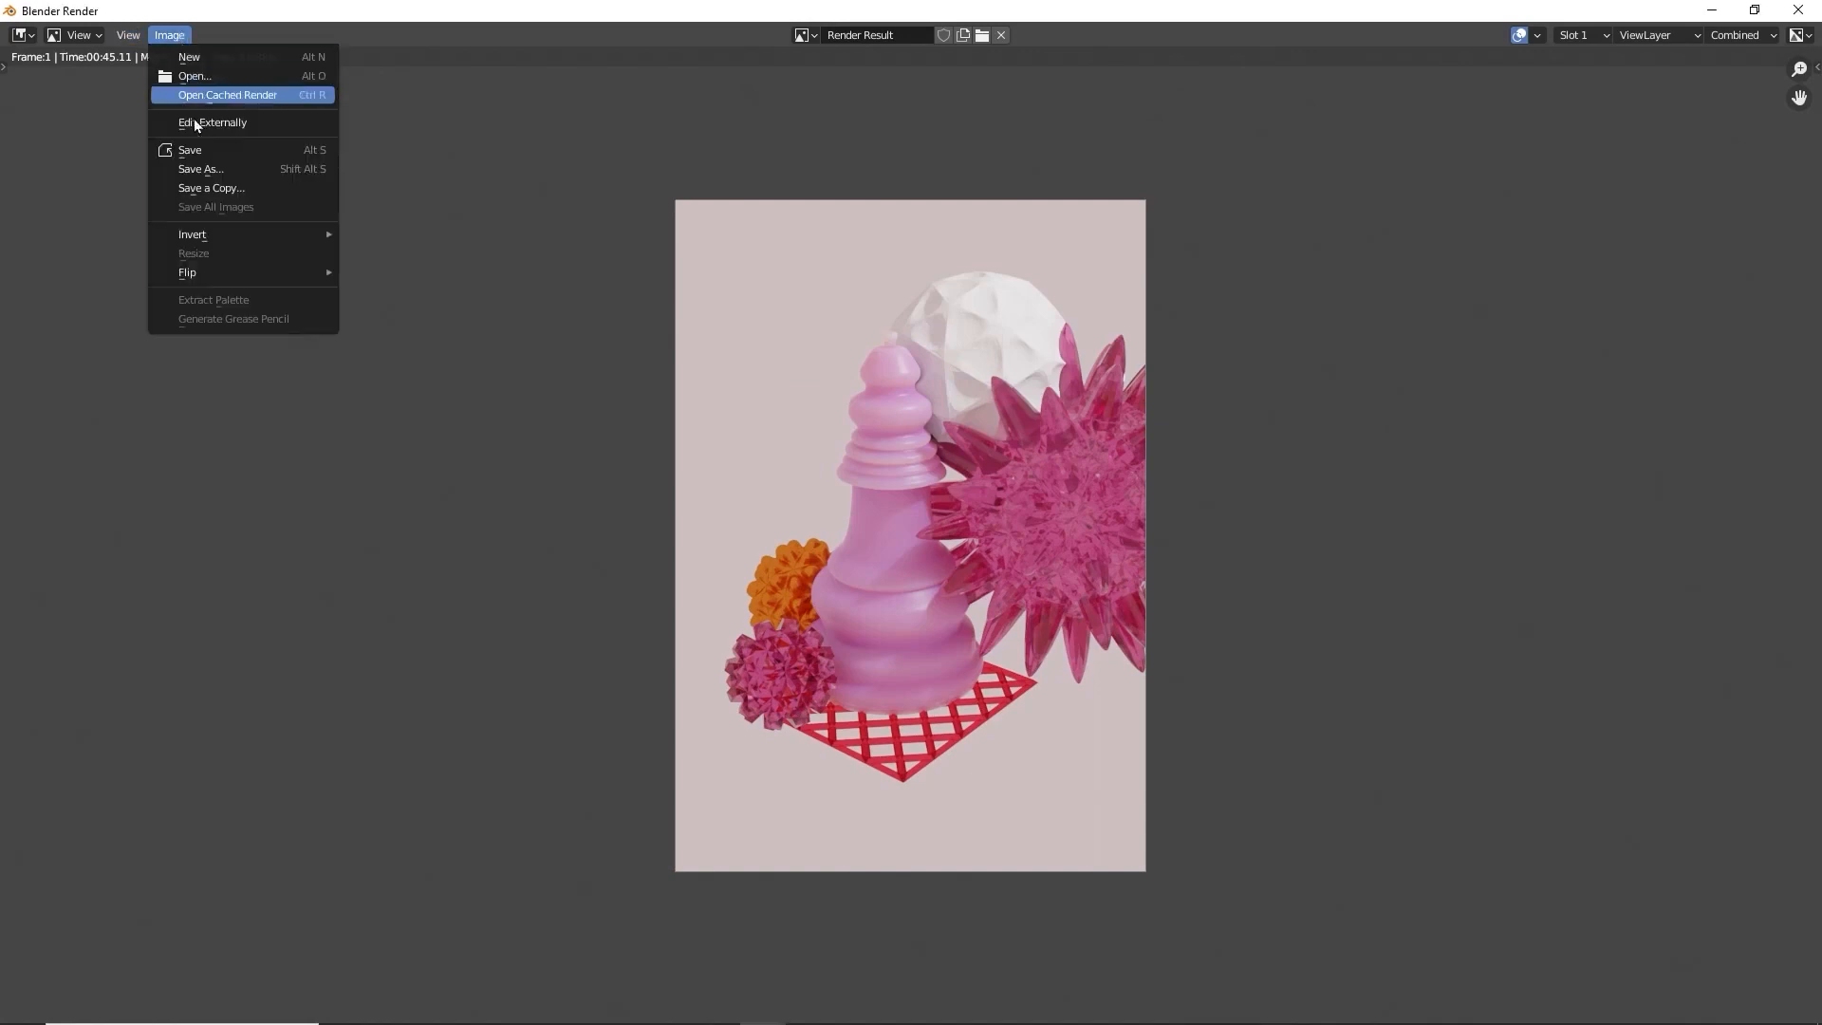
left_click(226, 178)
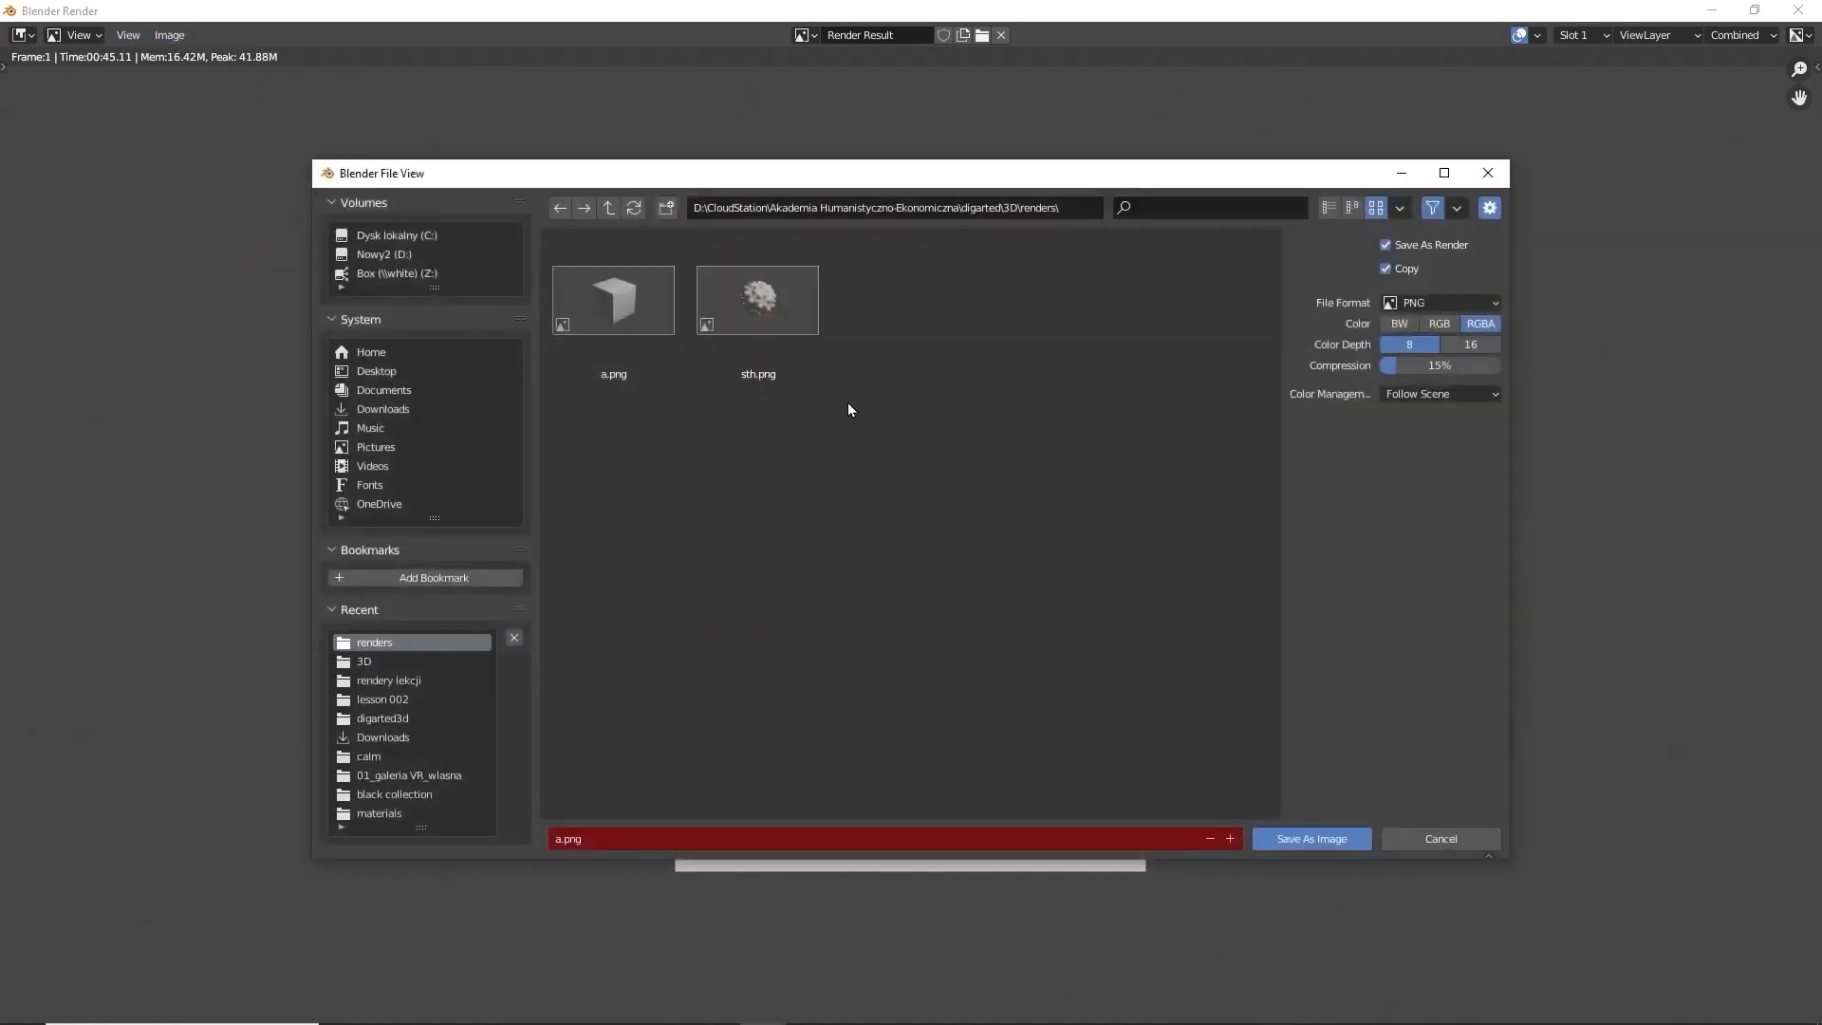
left_click(589, 835)
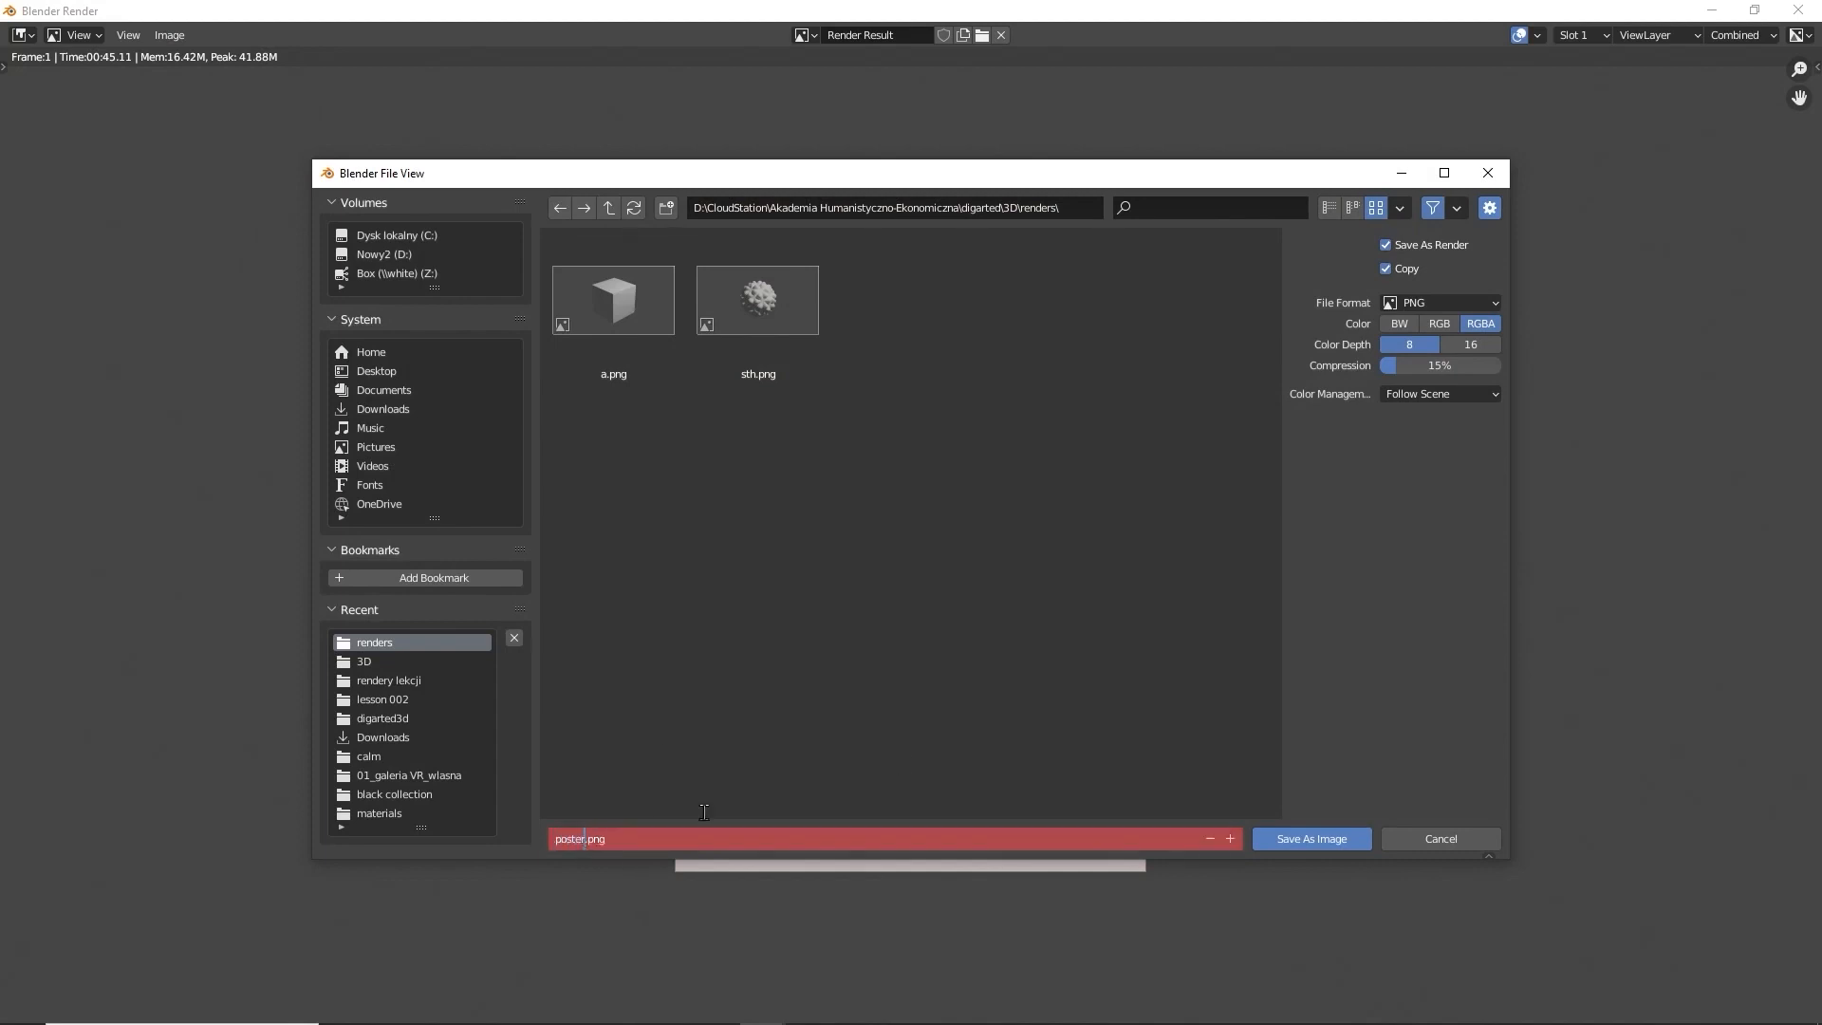
key("Return")
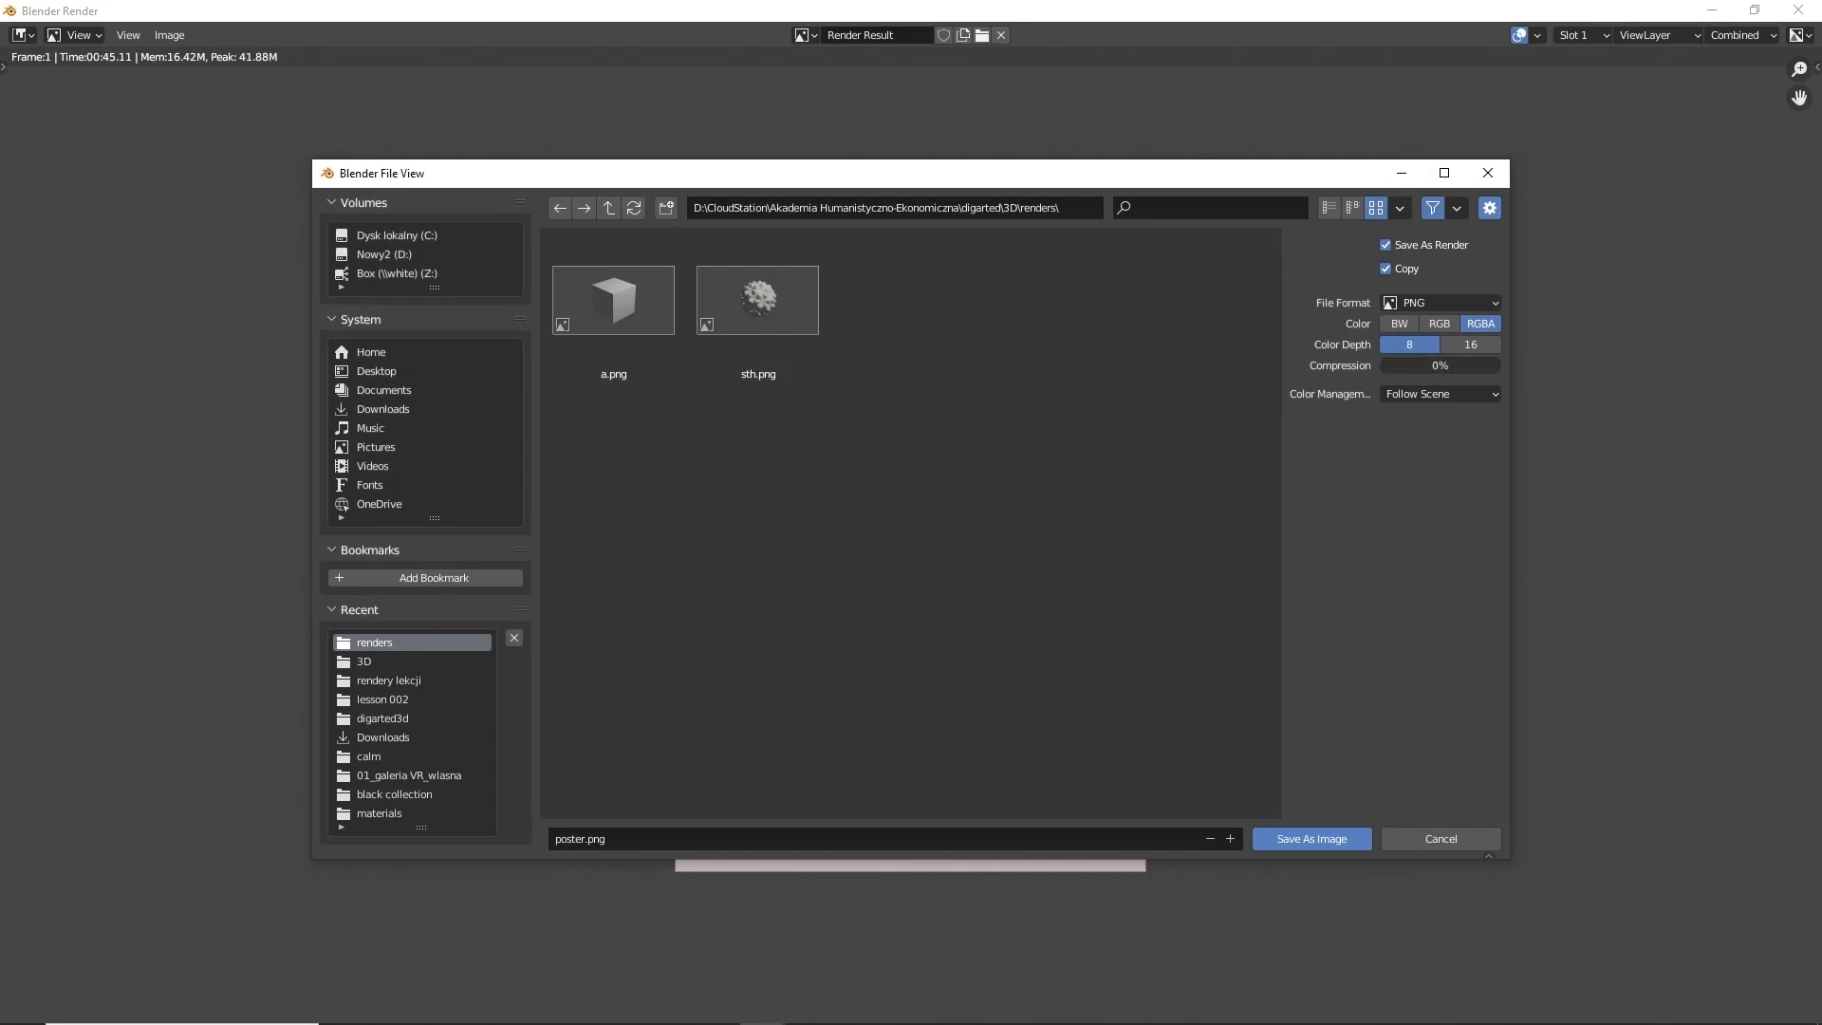
left_click(1307, 835)
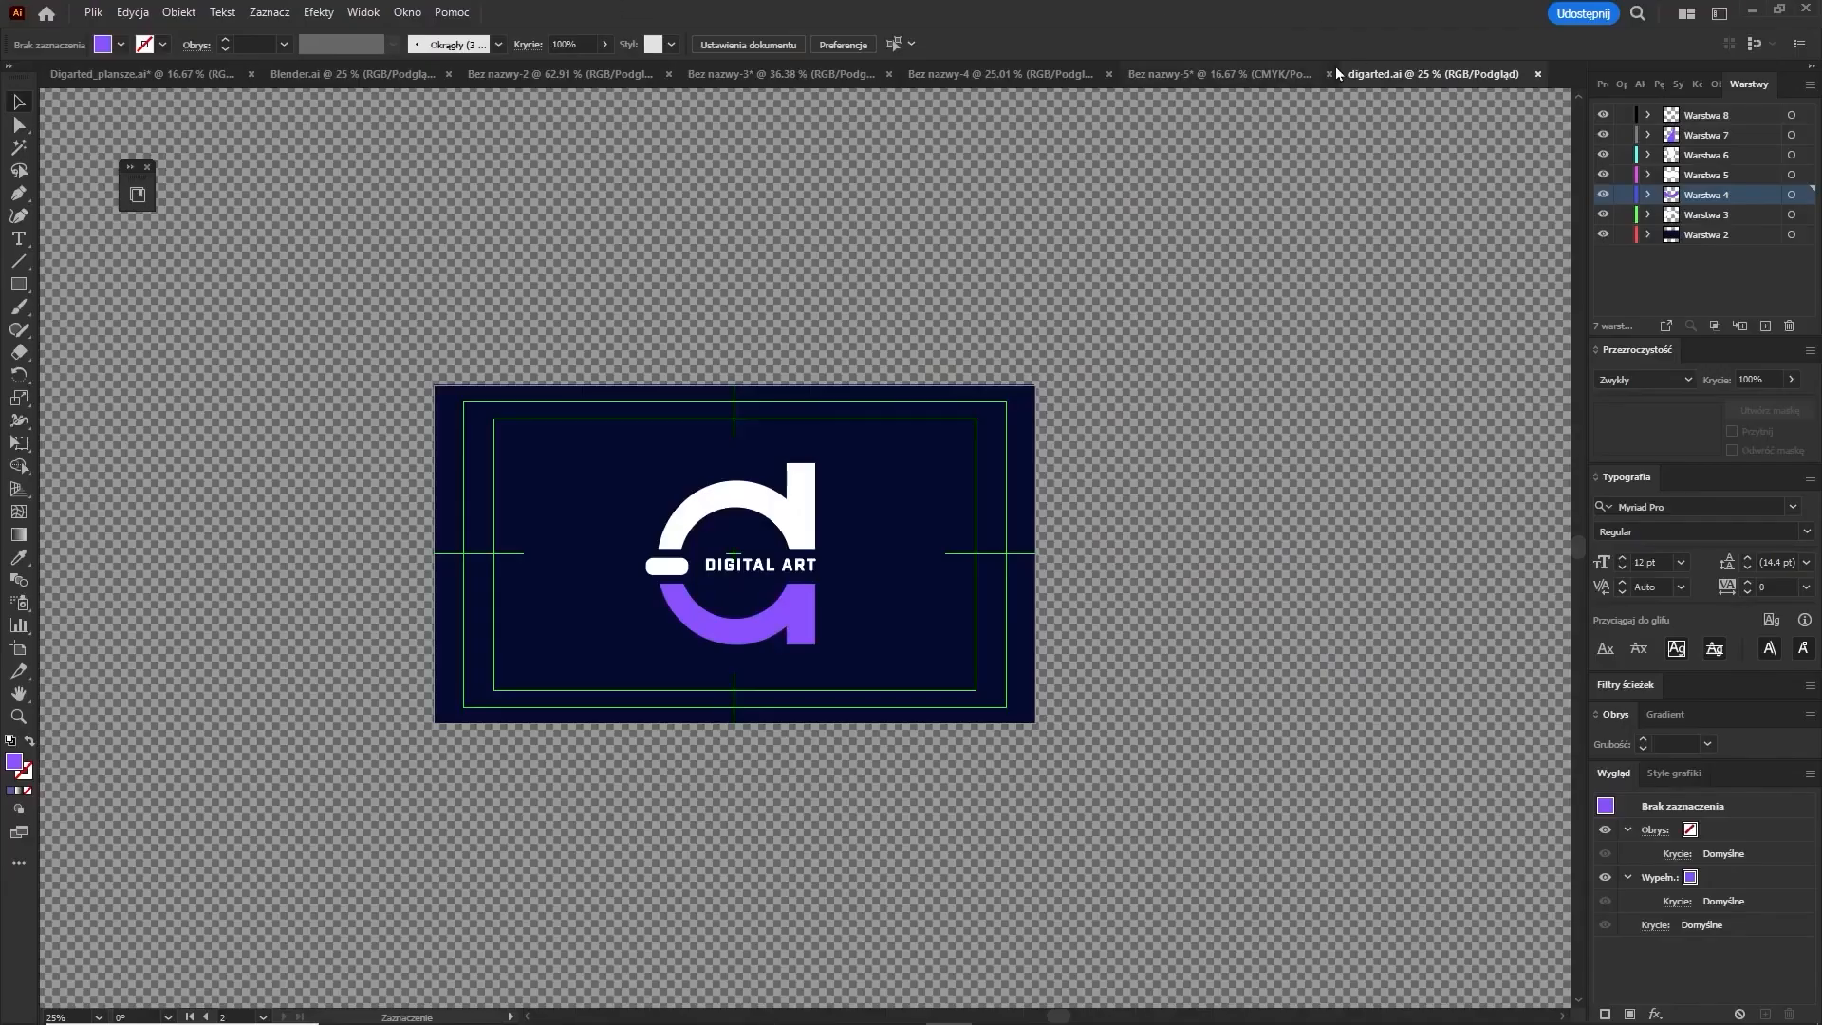
Switch to Illustrator's blank document Bez nazwy-5 and place poster.png from the renders folder, scaled to 70 cm wide to fill the artboard.
left_click(1256, 74)
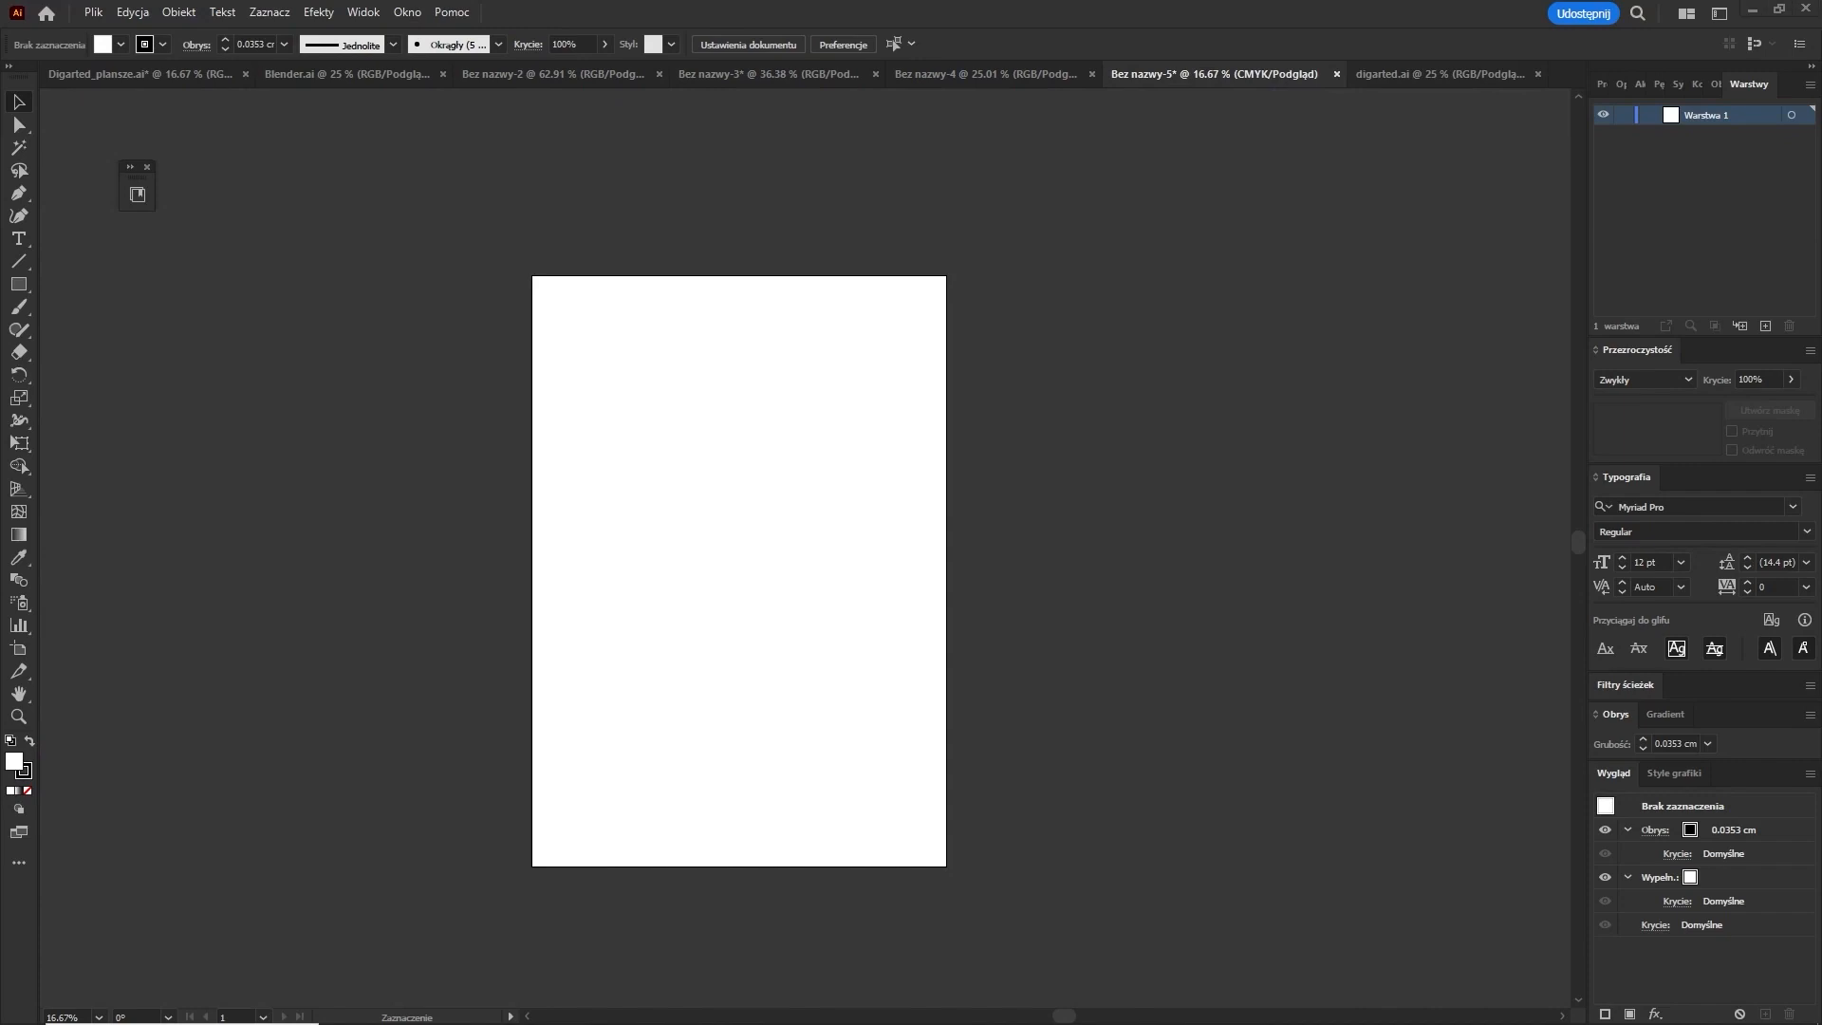
left_click_drag(0, 197, 1516, 210)
left_click(1298, 425)
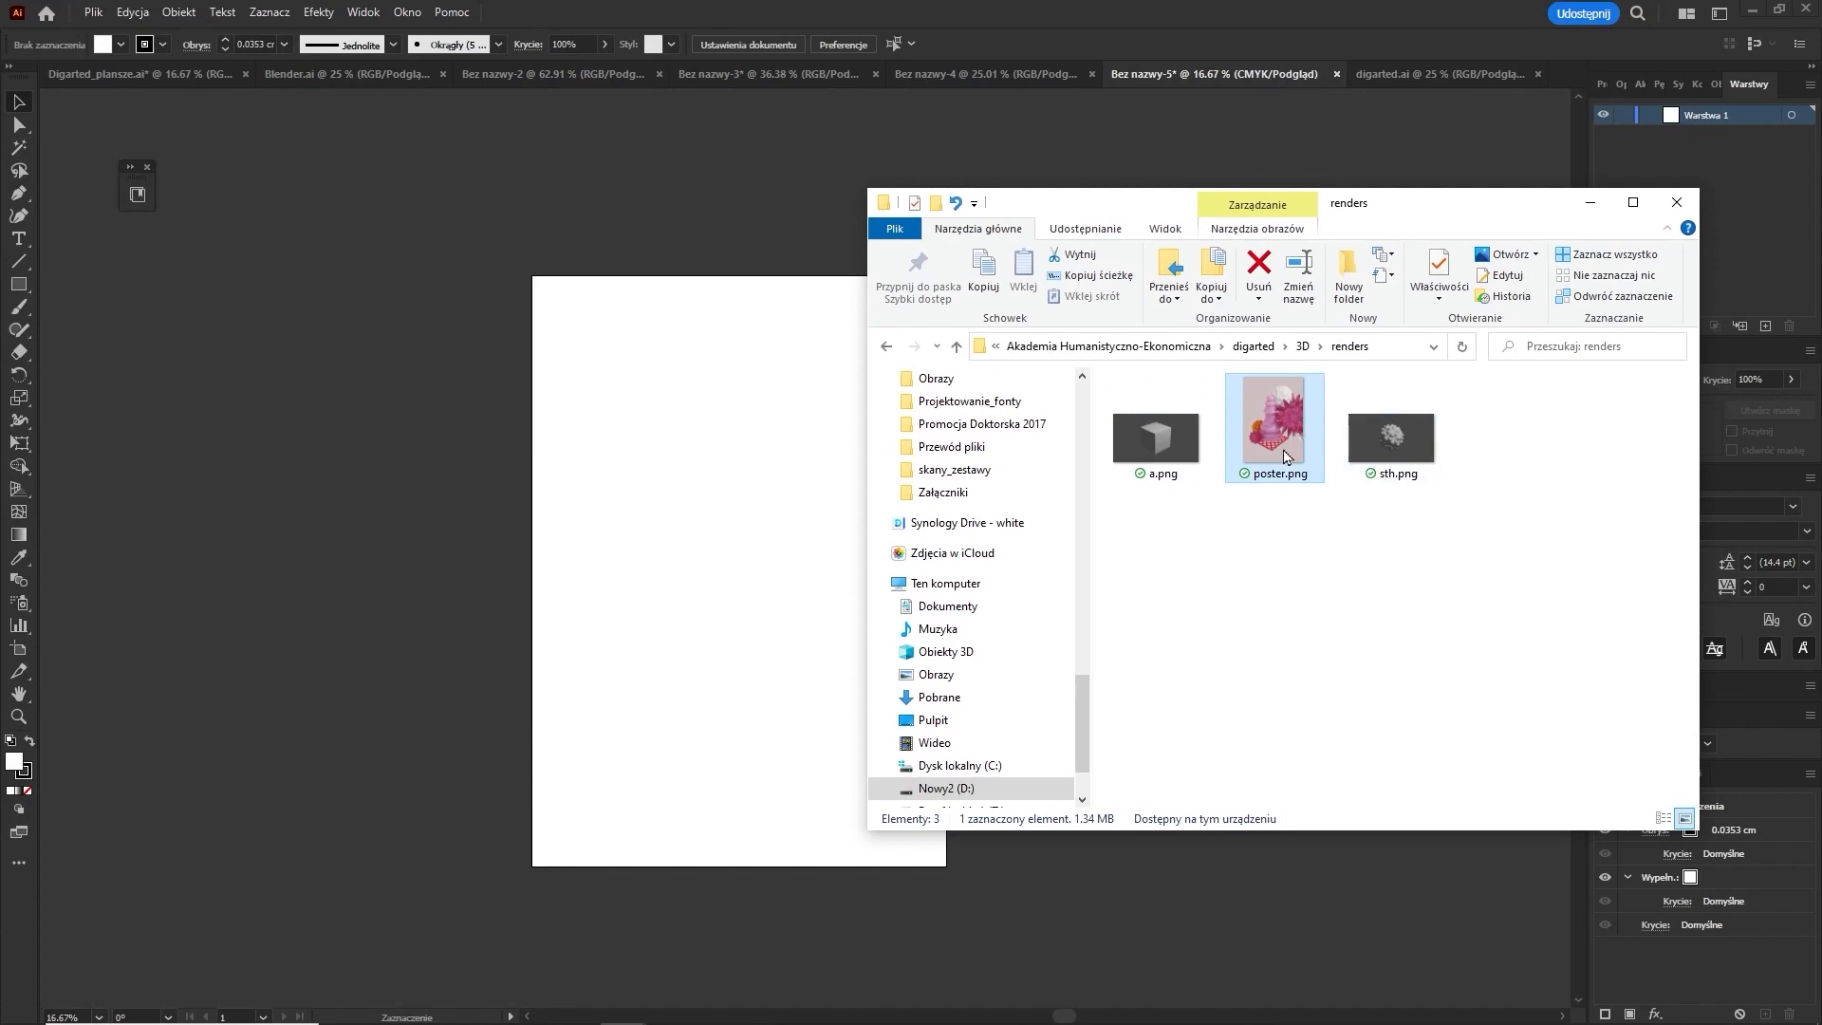
left_click_drag(1286, 458, 602, 370)
left_click_drag(635, 430, 946, 866)
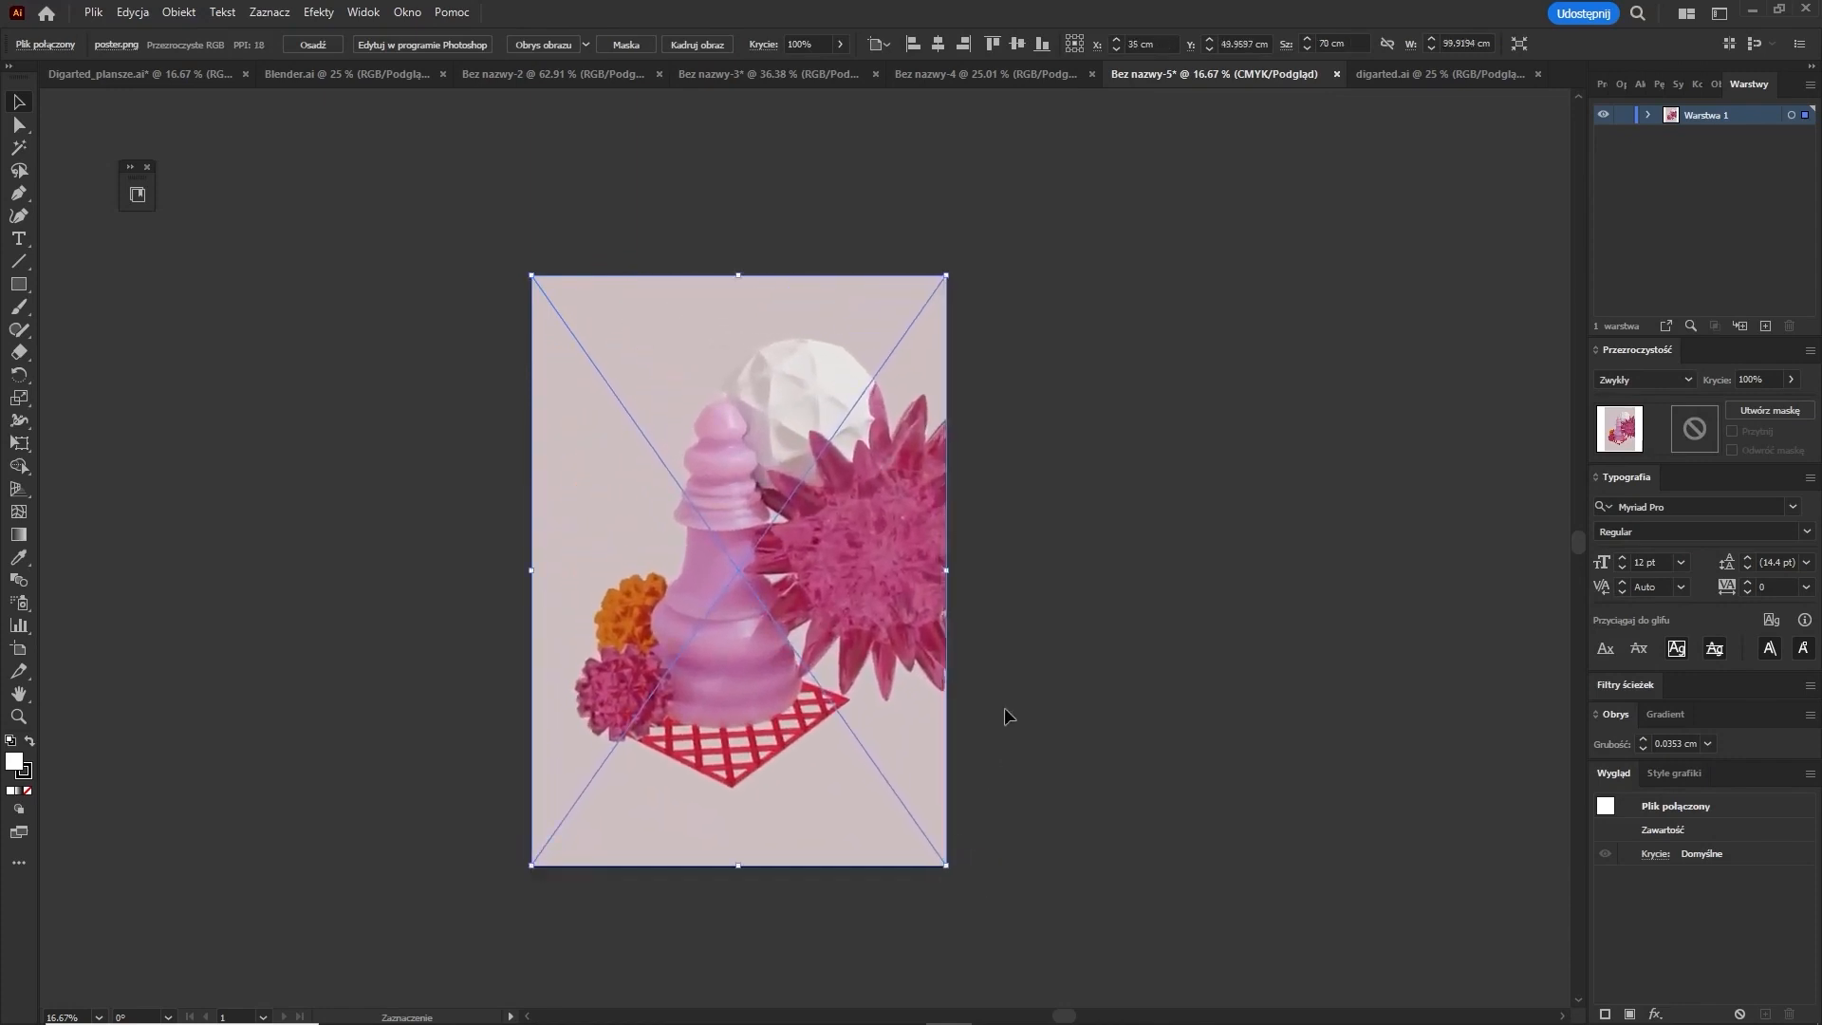
left_click(1031, 573)
scroll(1032, 572, "up", 1)
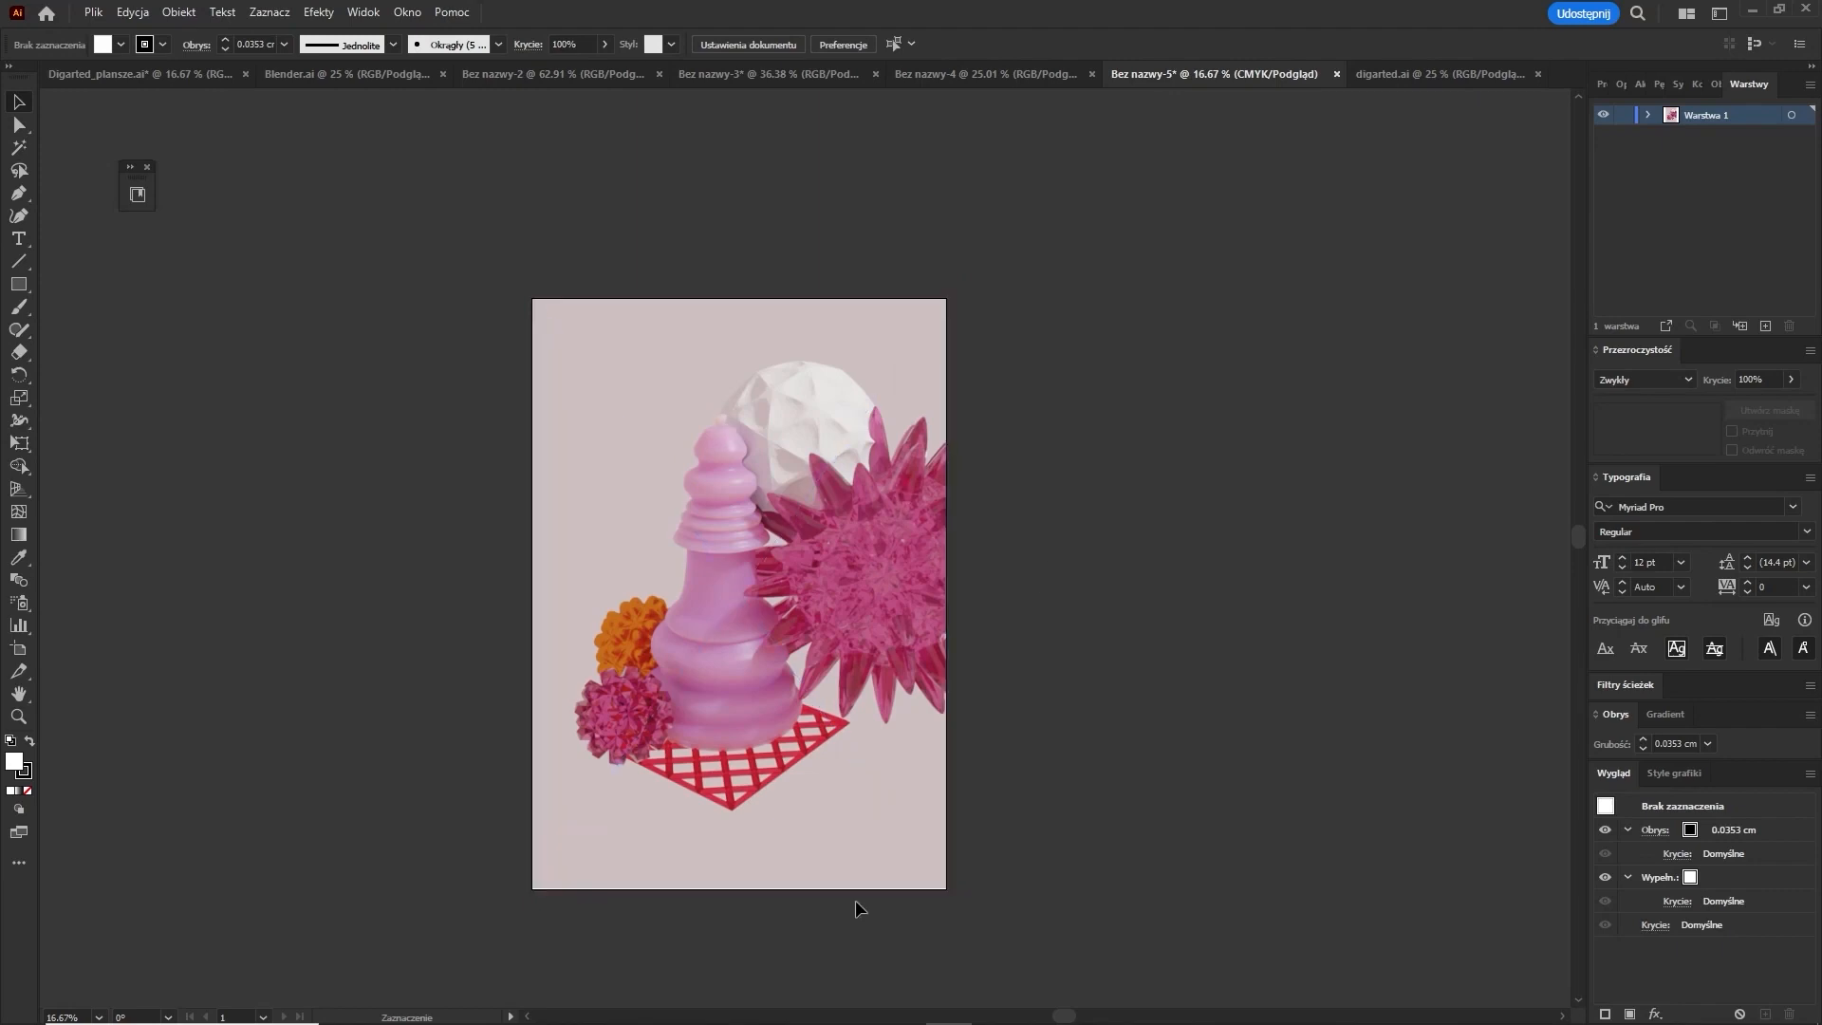
Copy the Digital Art logo without its background from digarted.ai and paste it into the poster's upper-left corner.
key("ctrl+Tab")
left_click(865, 598)
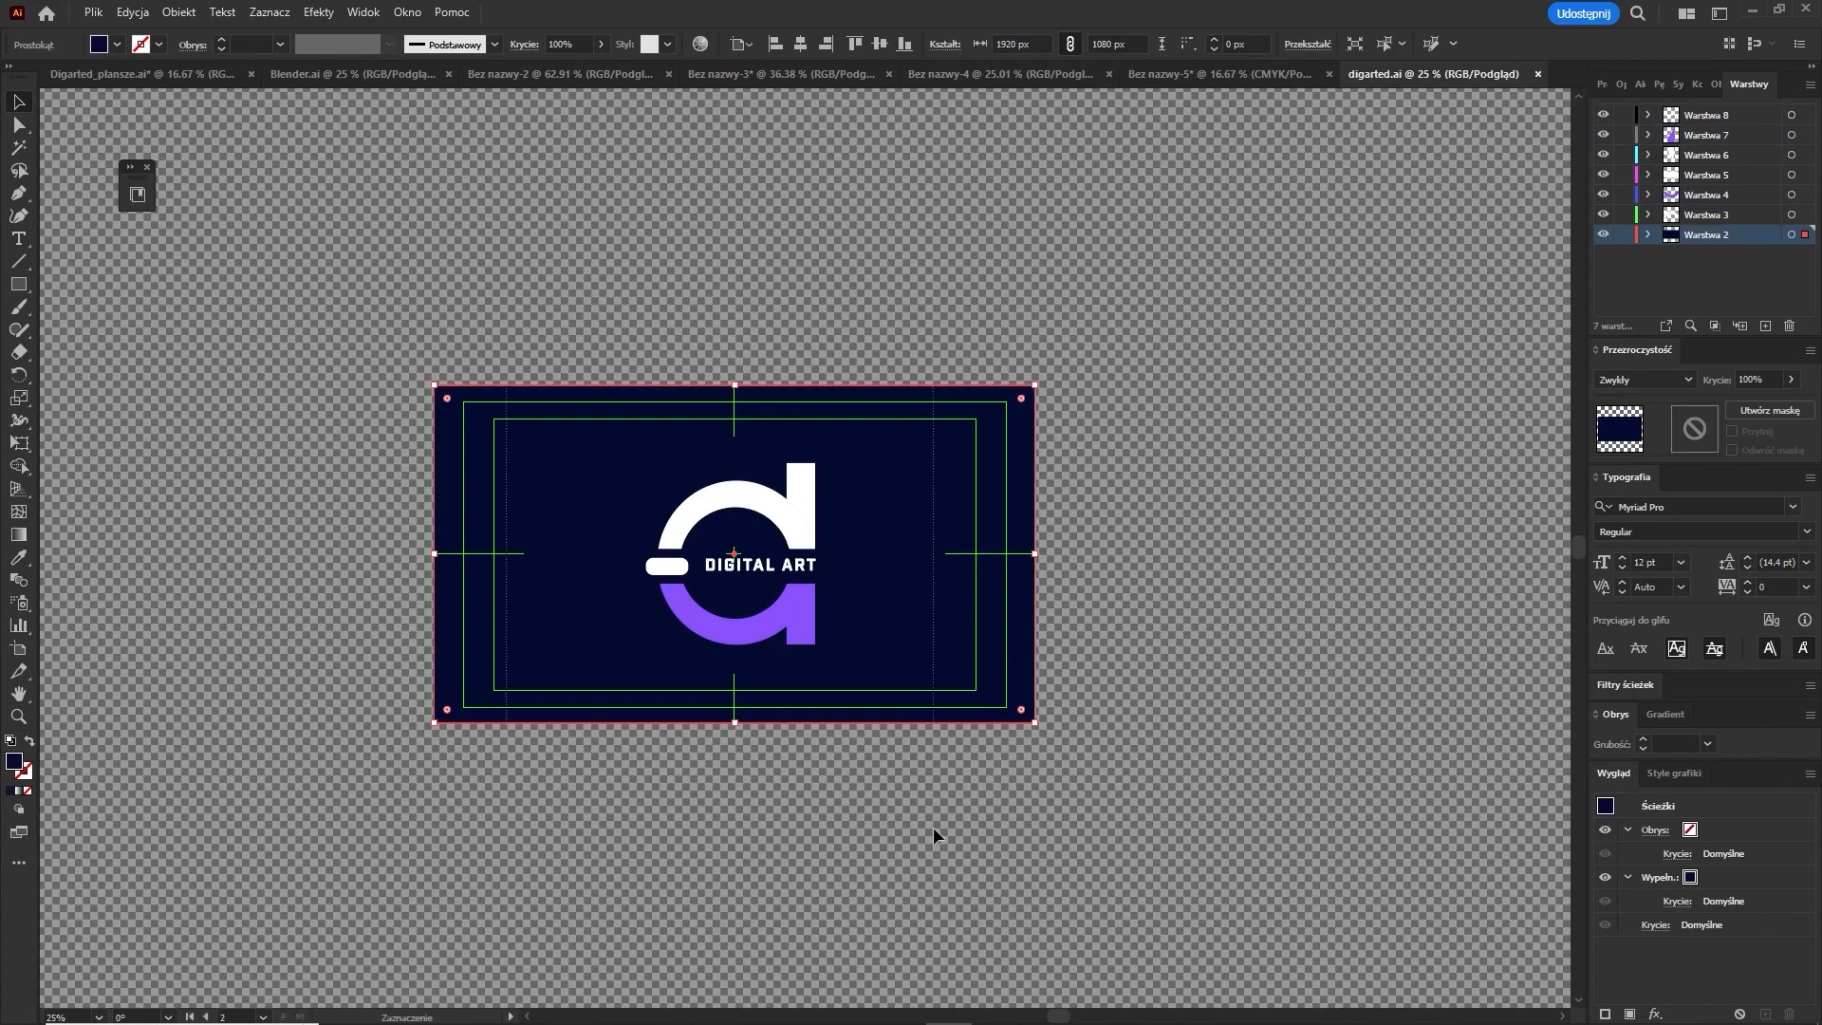
key("ctrl+a")
left_click(954, 535, "shift")
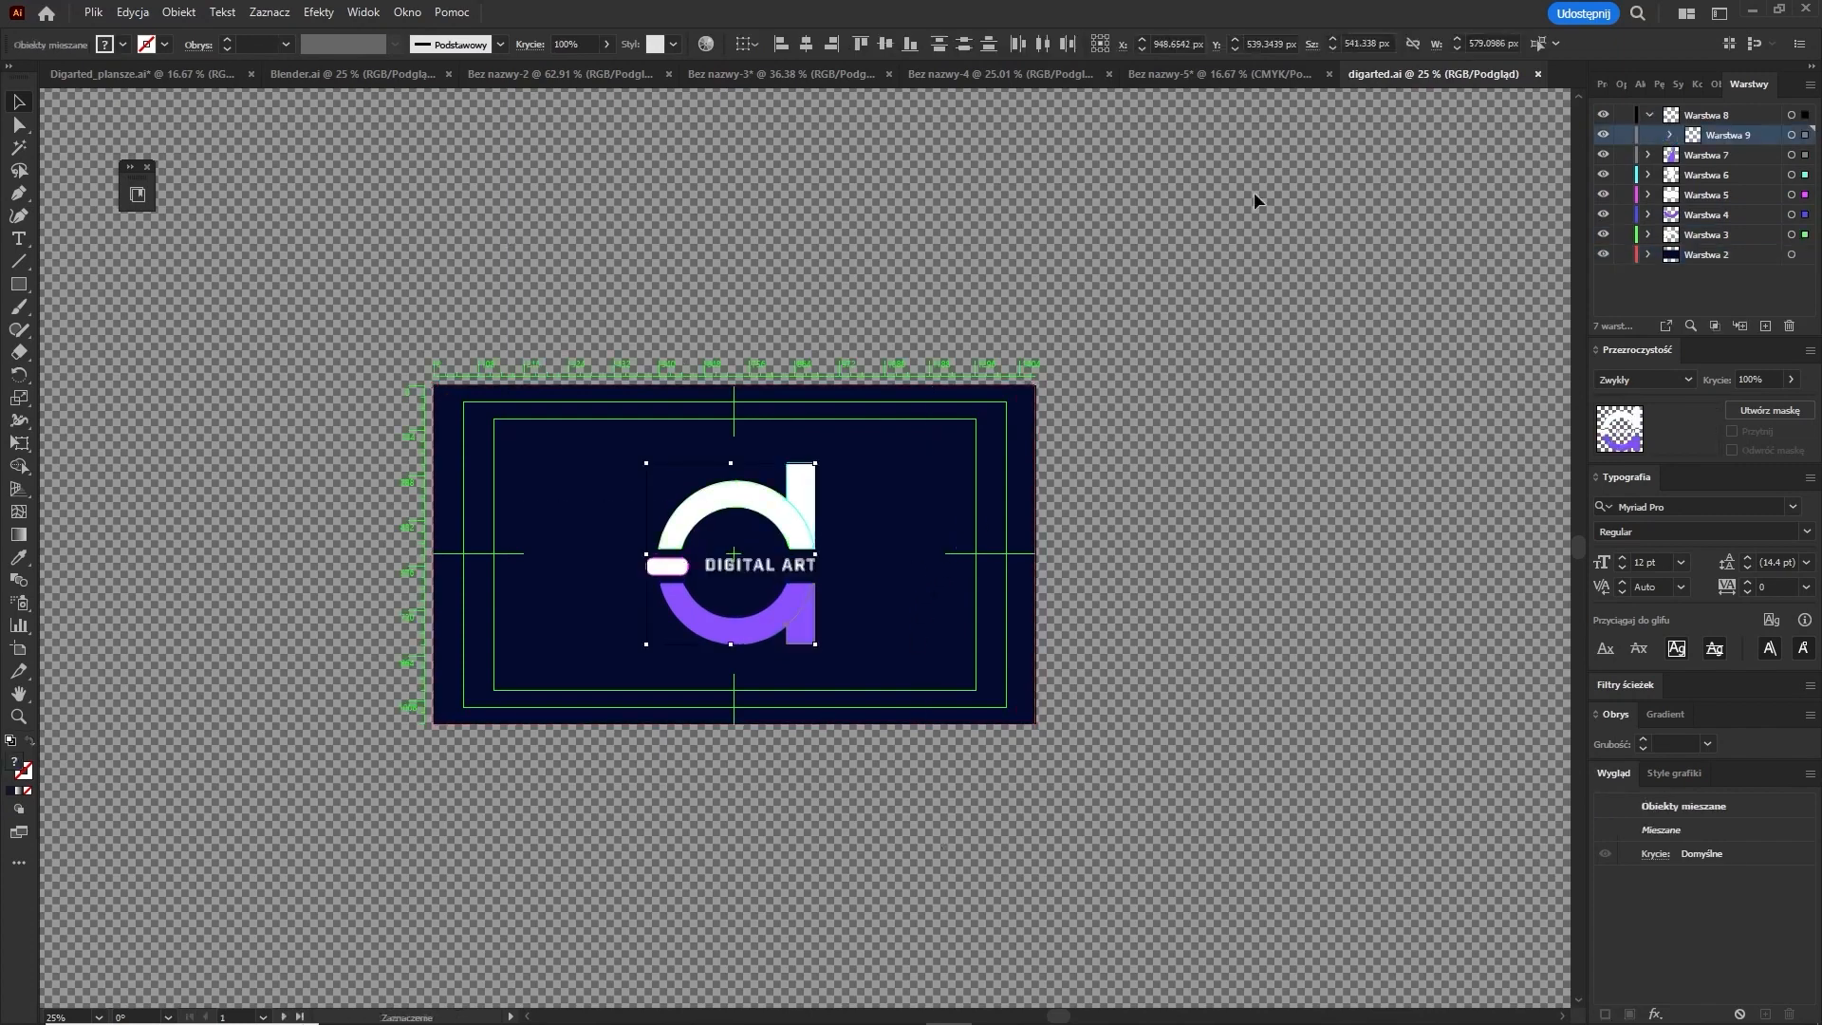
left_click(1186, 70)
key("ctrl+v")
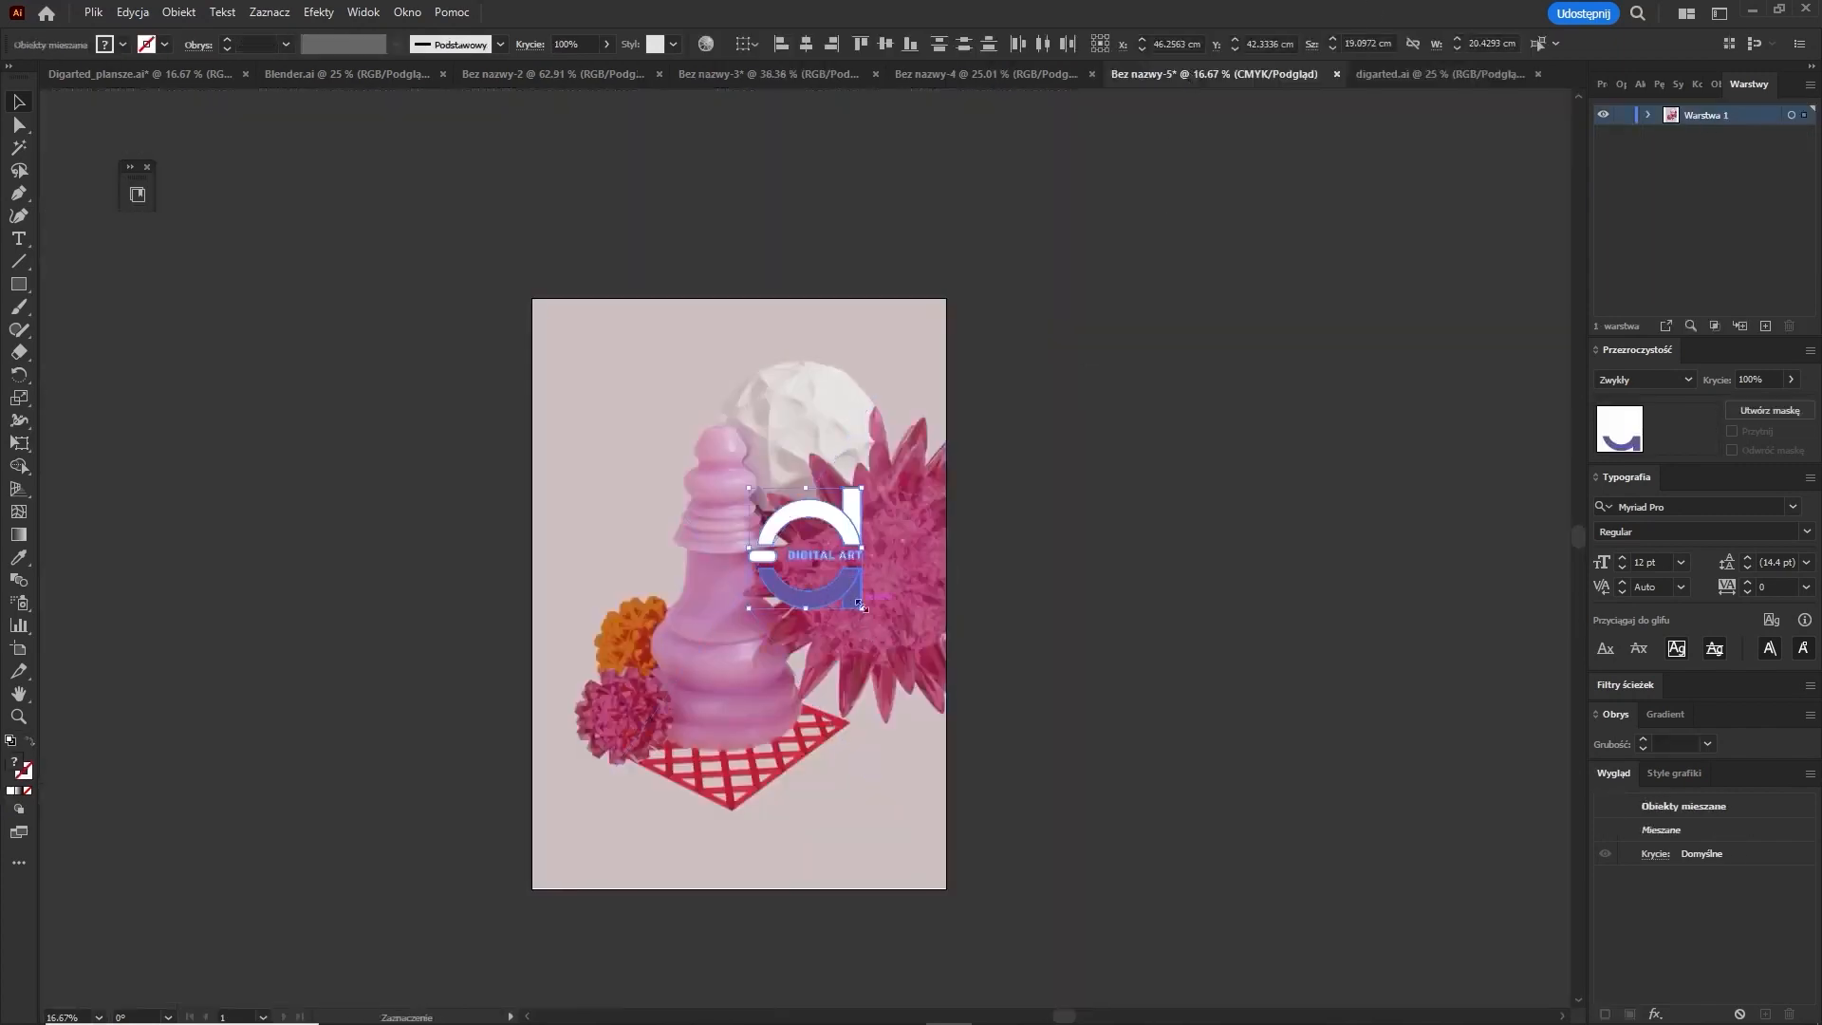
left_click_drag(857, 596, 648, 429)
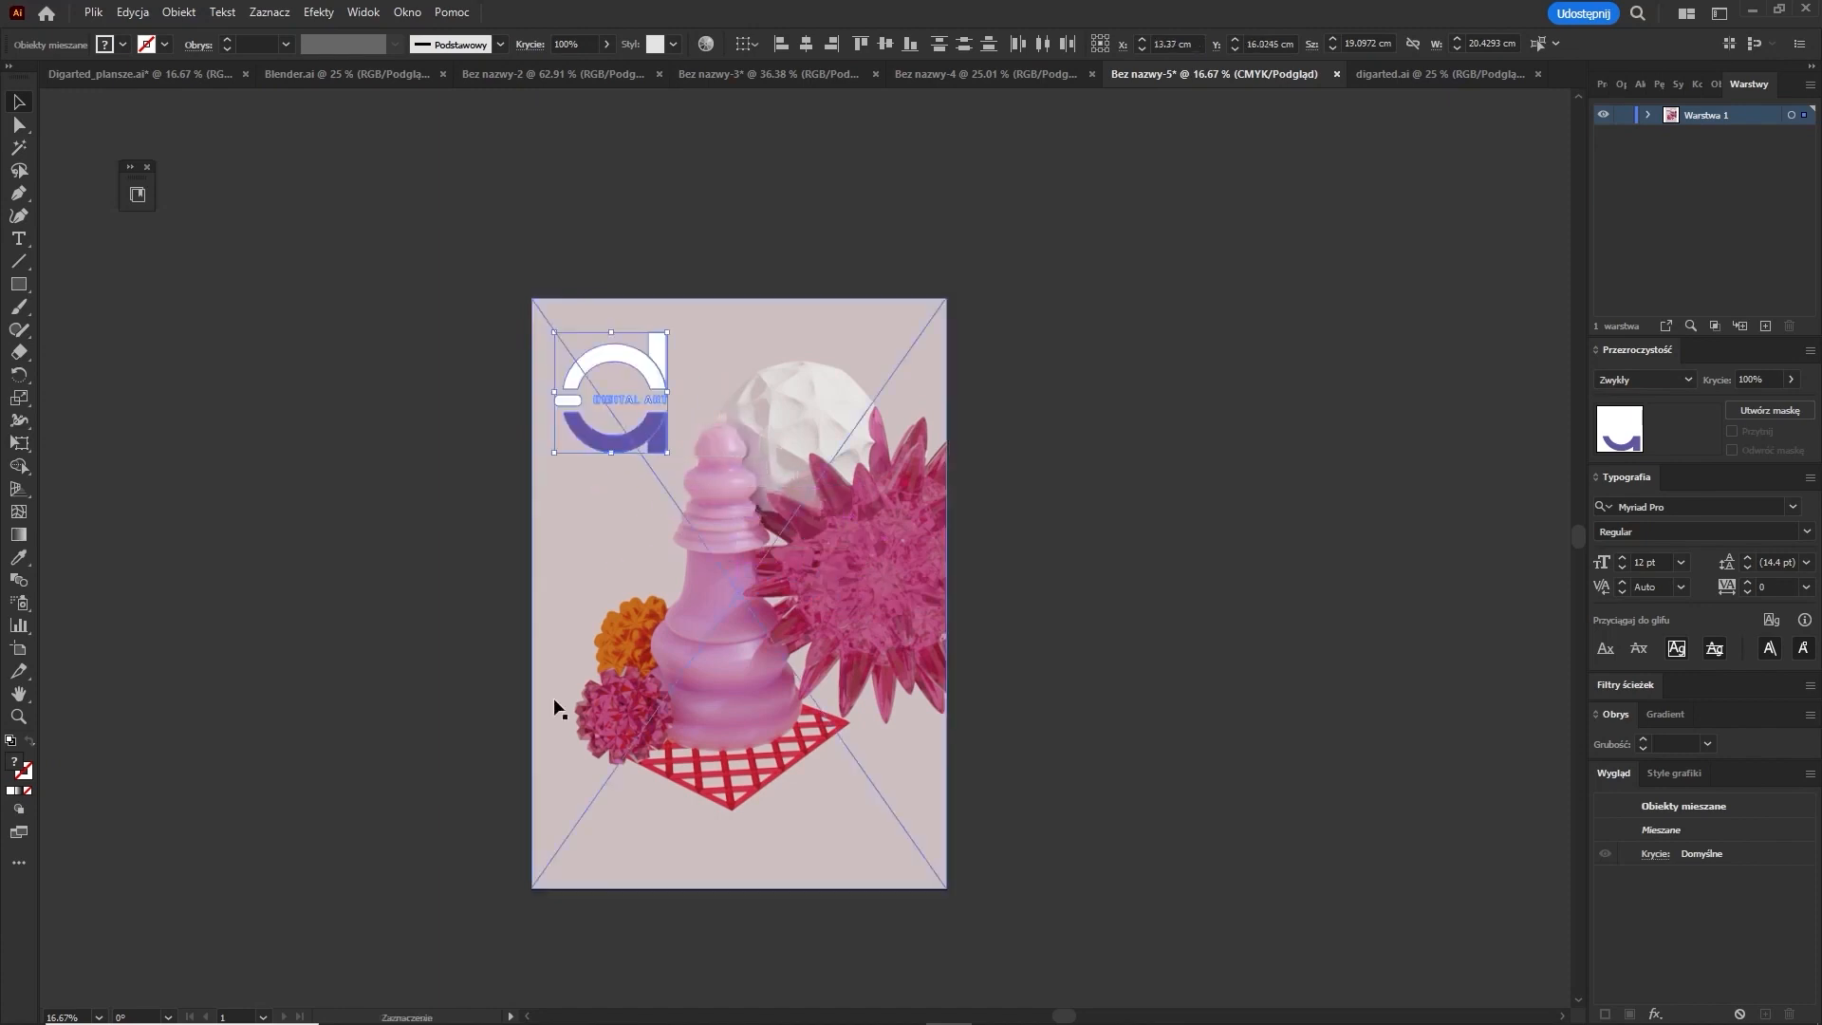
left_click(344, 383)
Add the heading "WELCOME!" in the Alfarn font below the lattice, converted to outlines and scaled to about 56 cm wide.
left_click(18, 238)
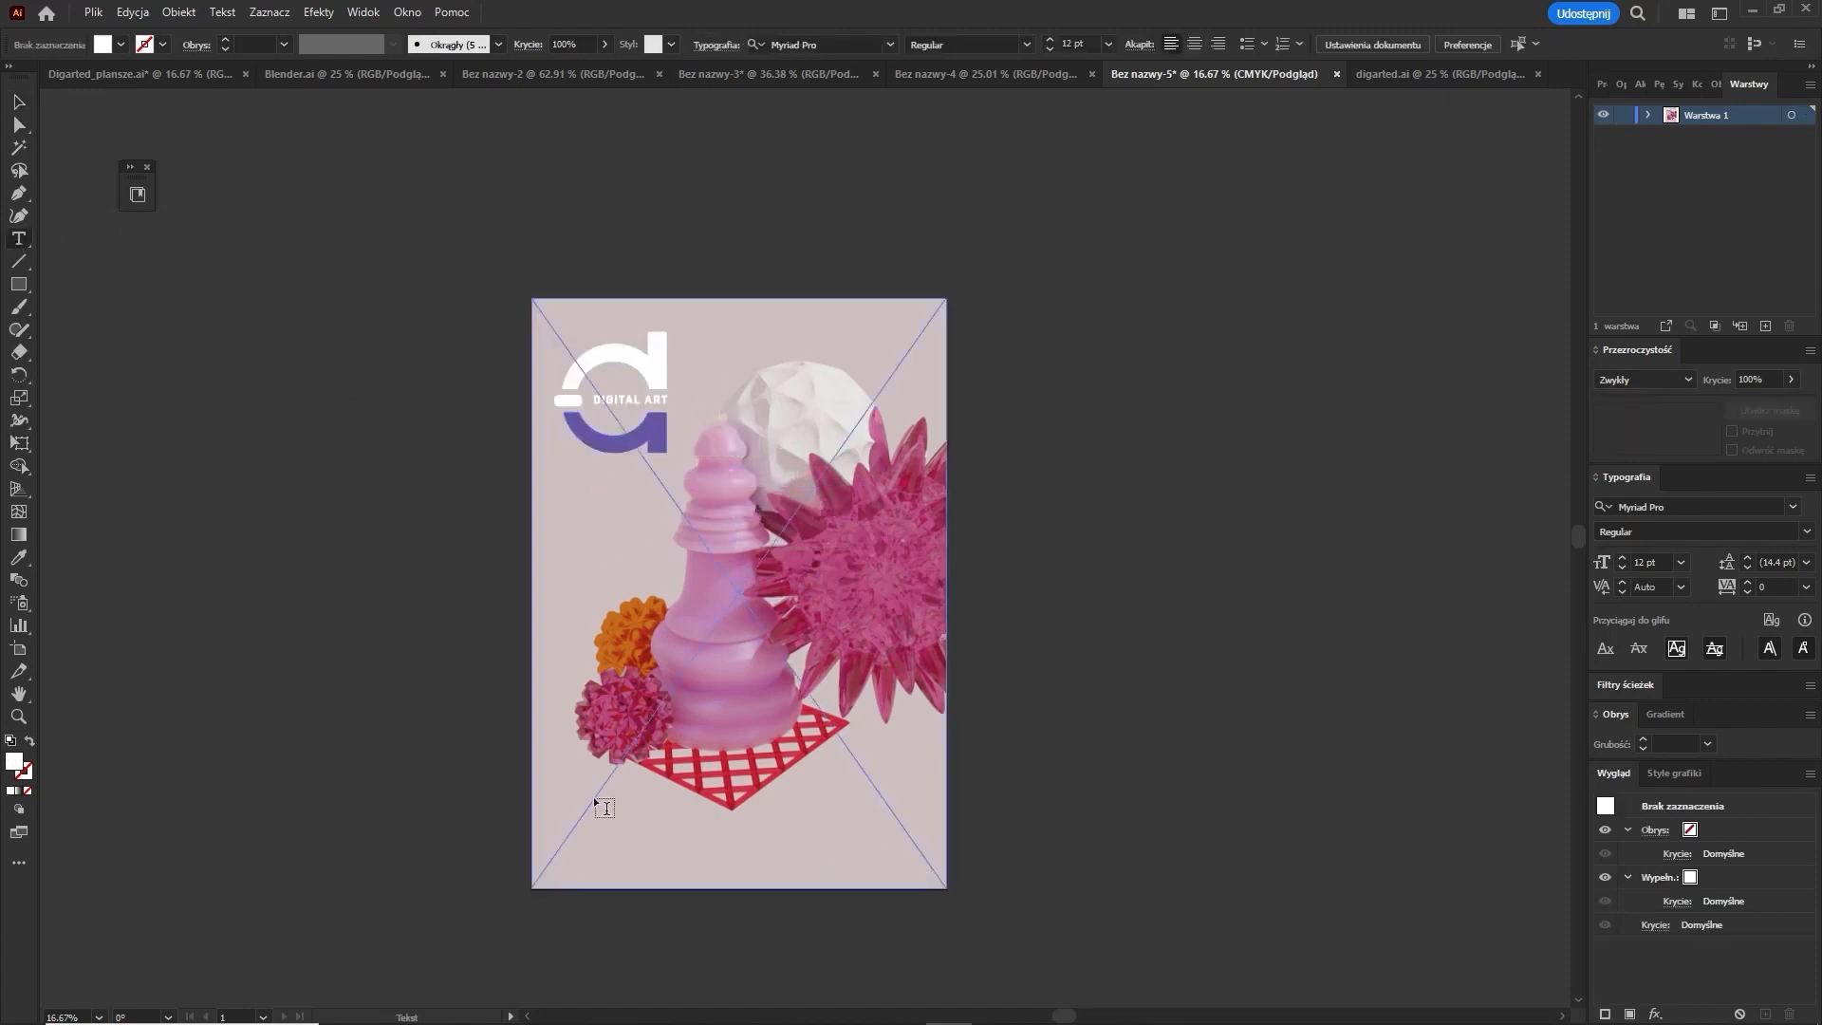
left_click_drag(595, 799, 901, 852)
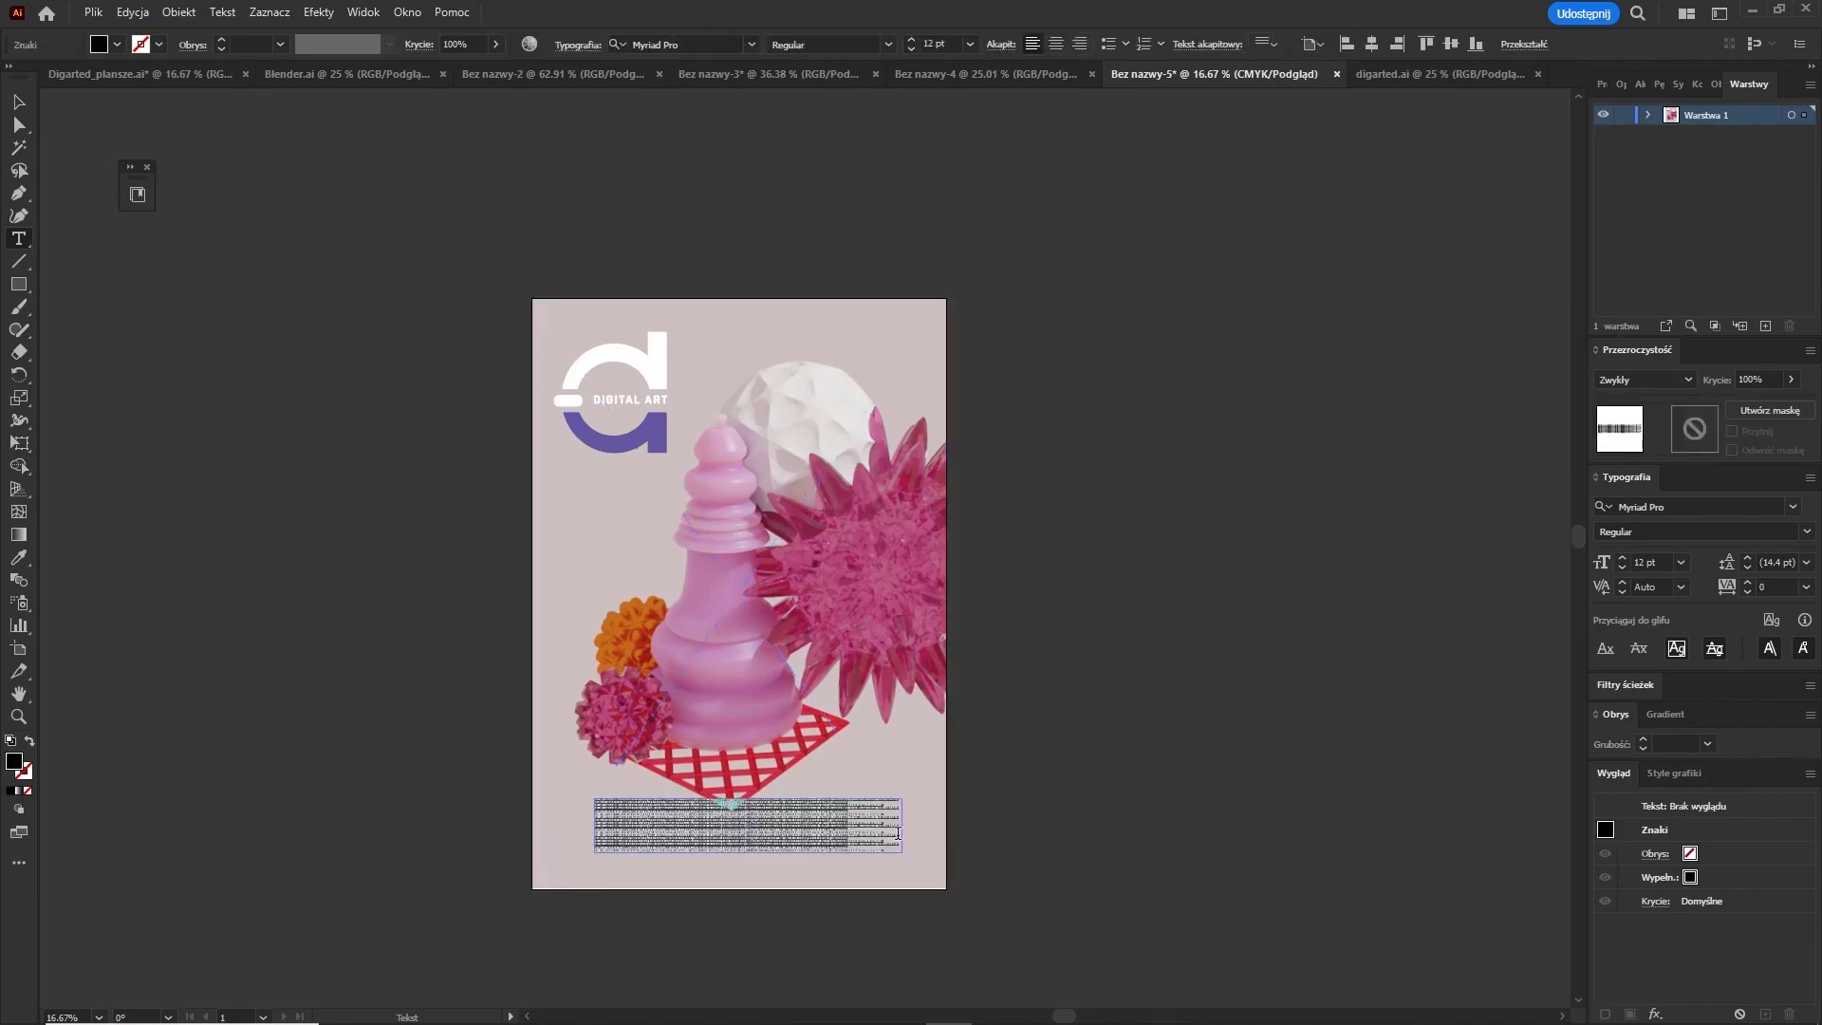
key("BackSpace")
key("ctrl+a")
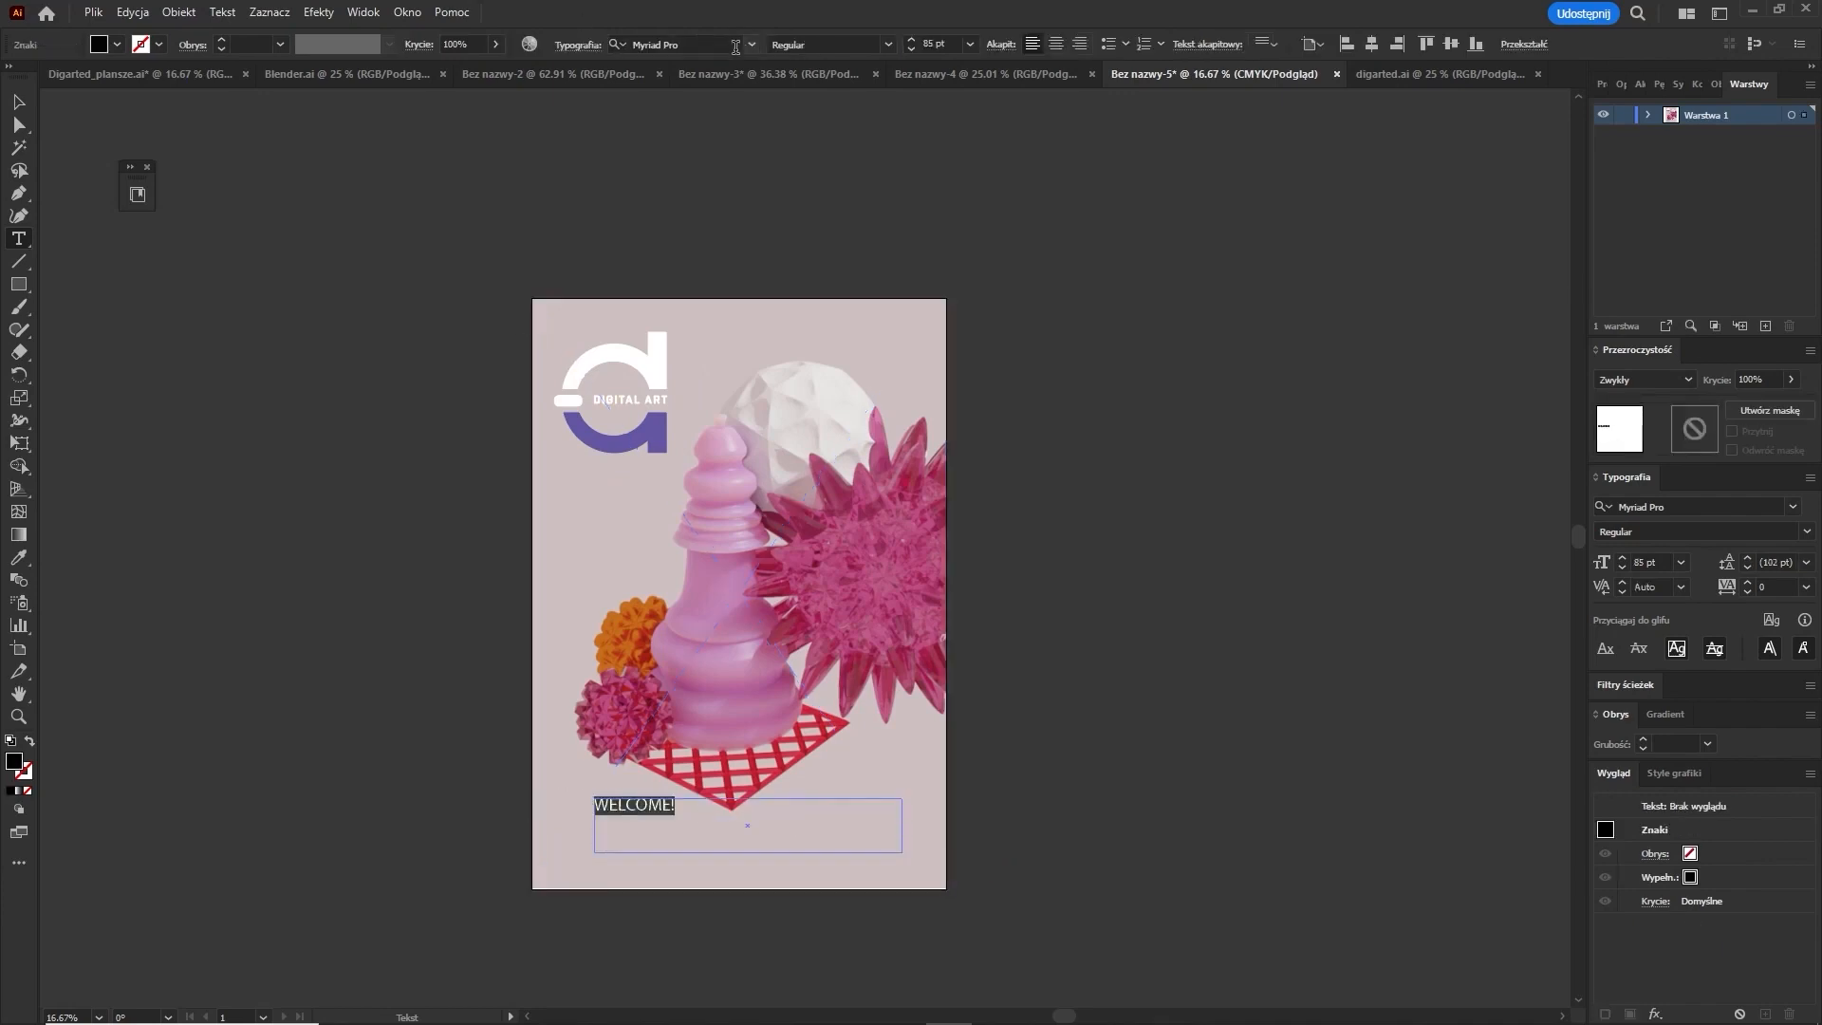
left_click(752, 44)
left_click(826, 285)
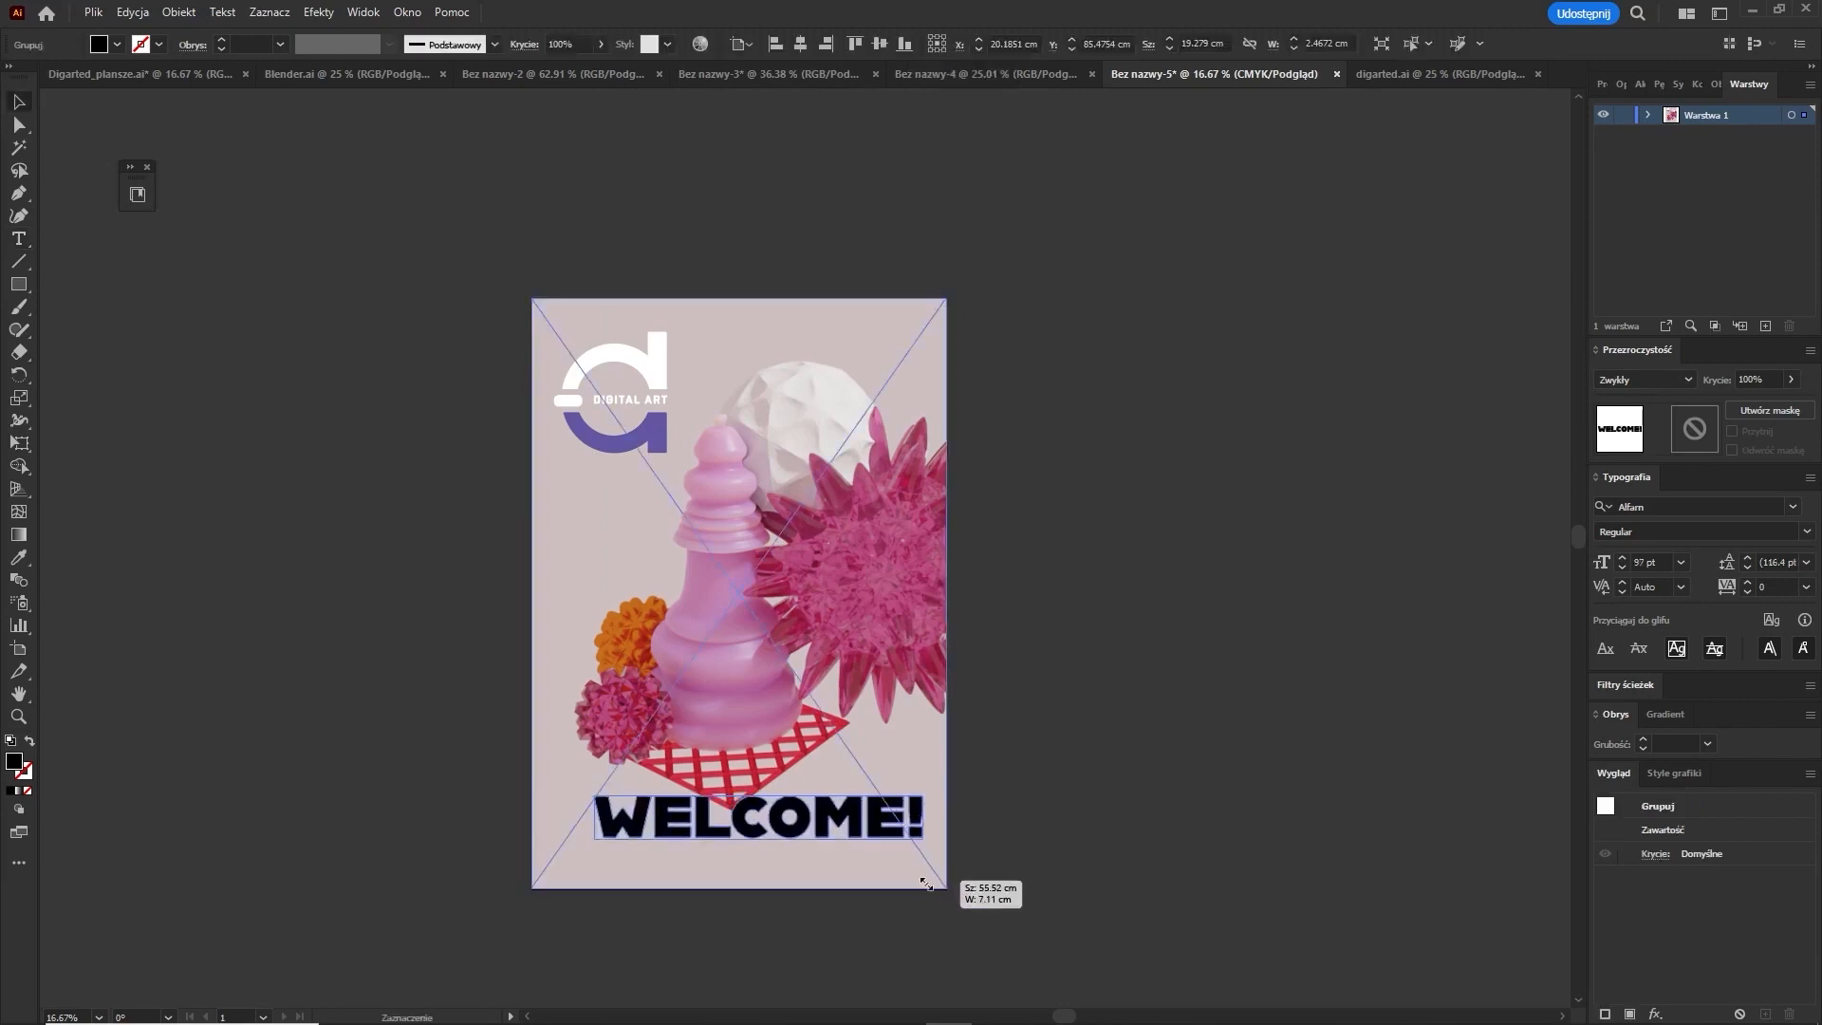
left_click_drag(830, 824, 810, 829)
Recolour the WELCOME! heading with the dark pink sampled from the spiky ball and nudge it slightly on the poster.
key("i")
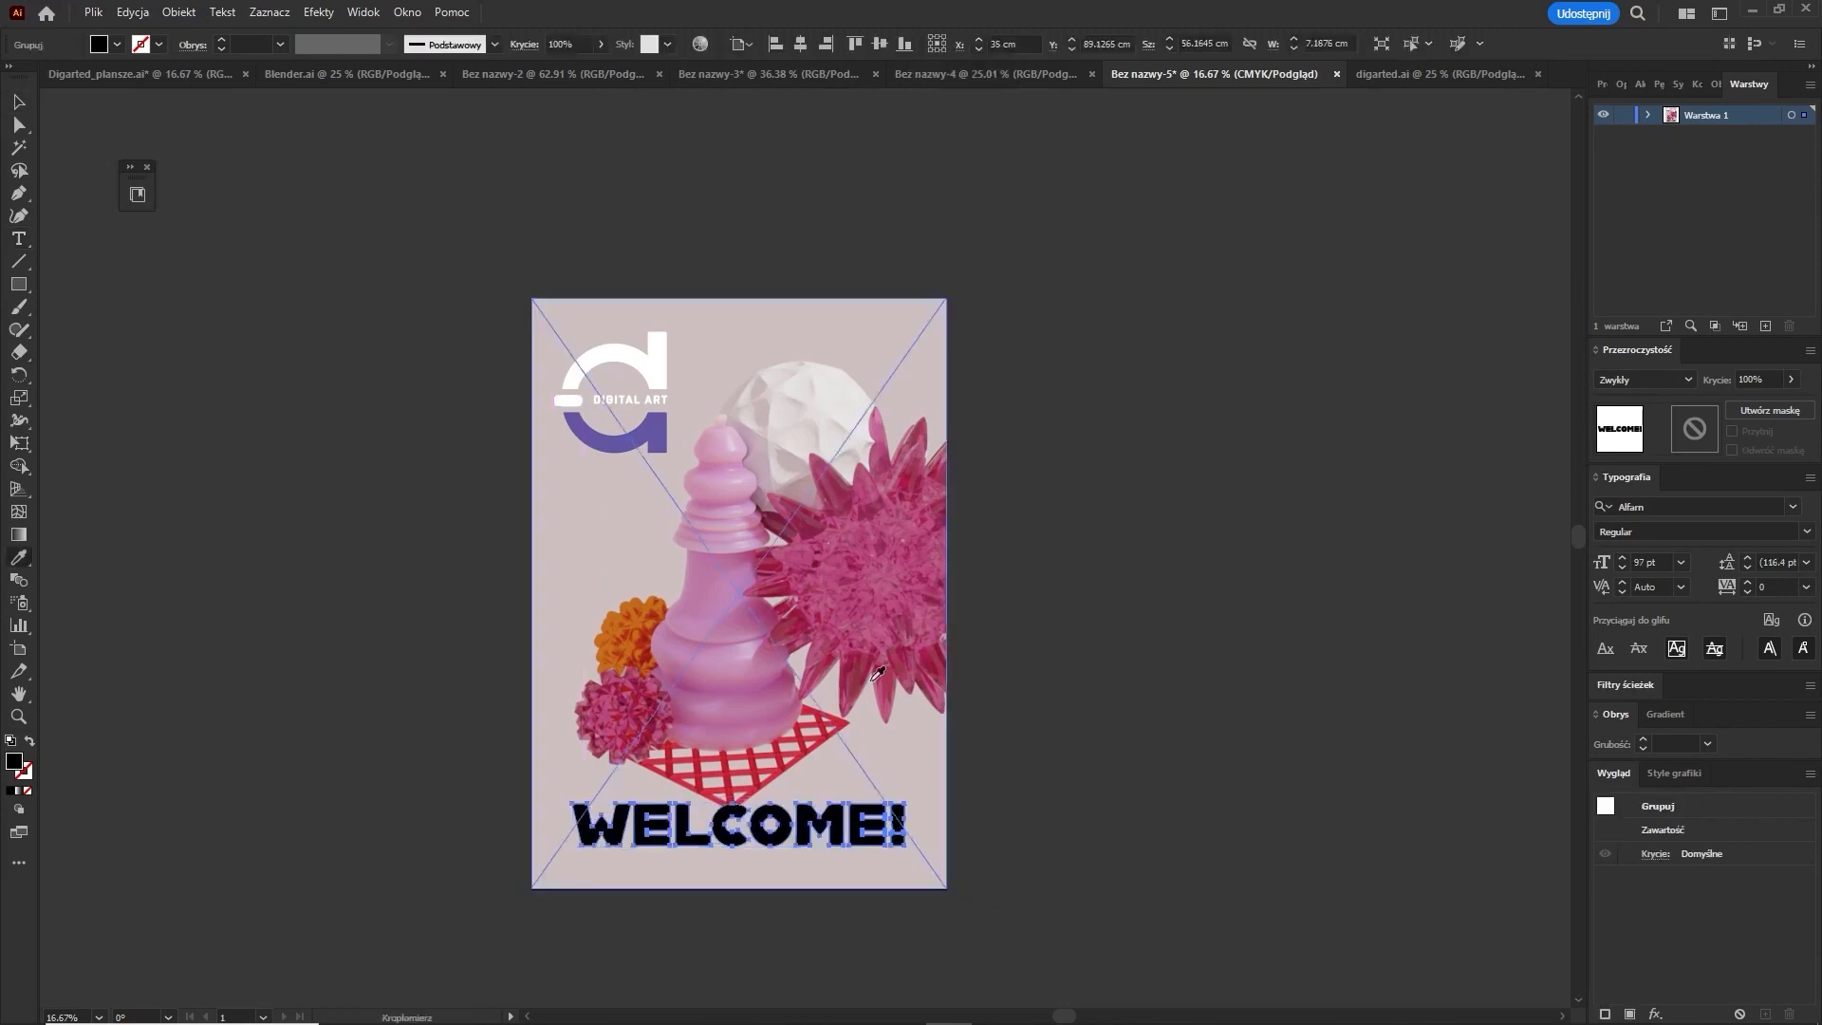
left_click(885, 654)
left_click(19, 103)
left_click(1490, 805)
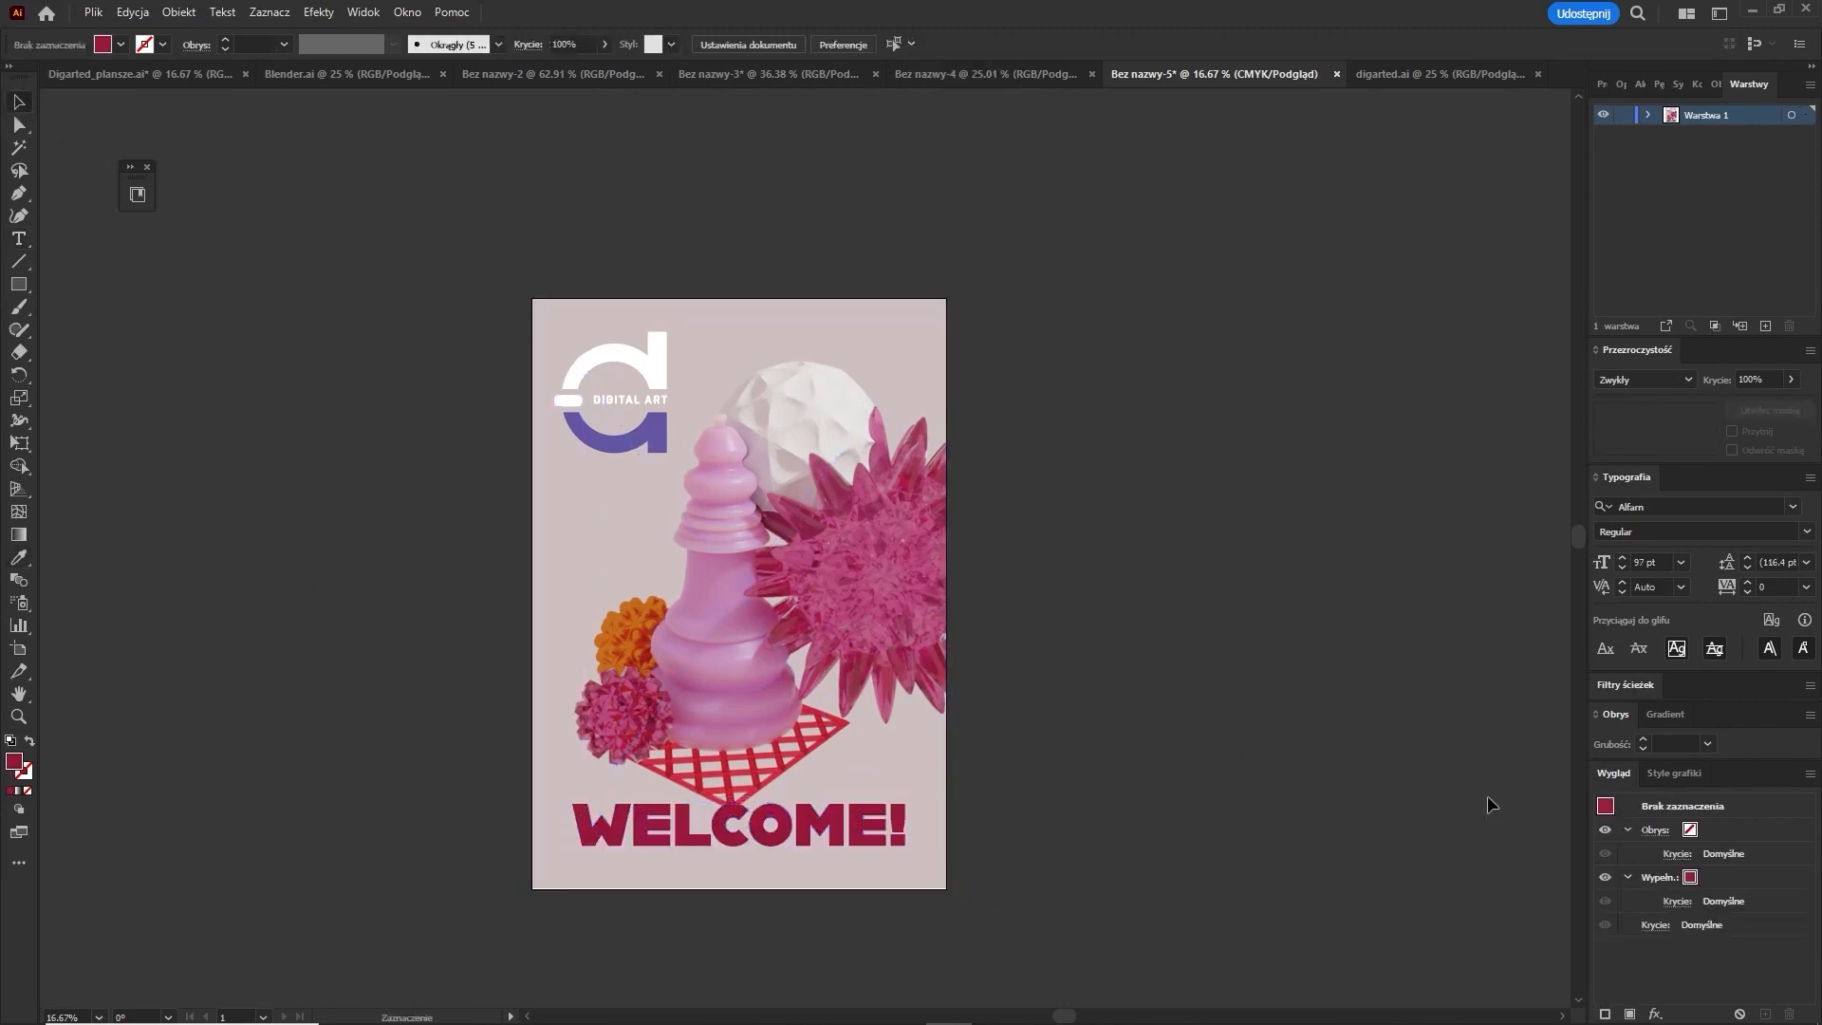
left_click_drag(797, 815, 814, 808)
left_click(1351, 604)
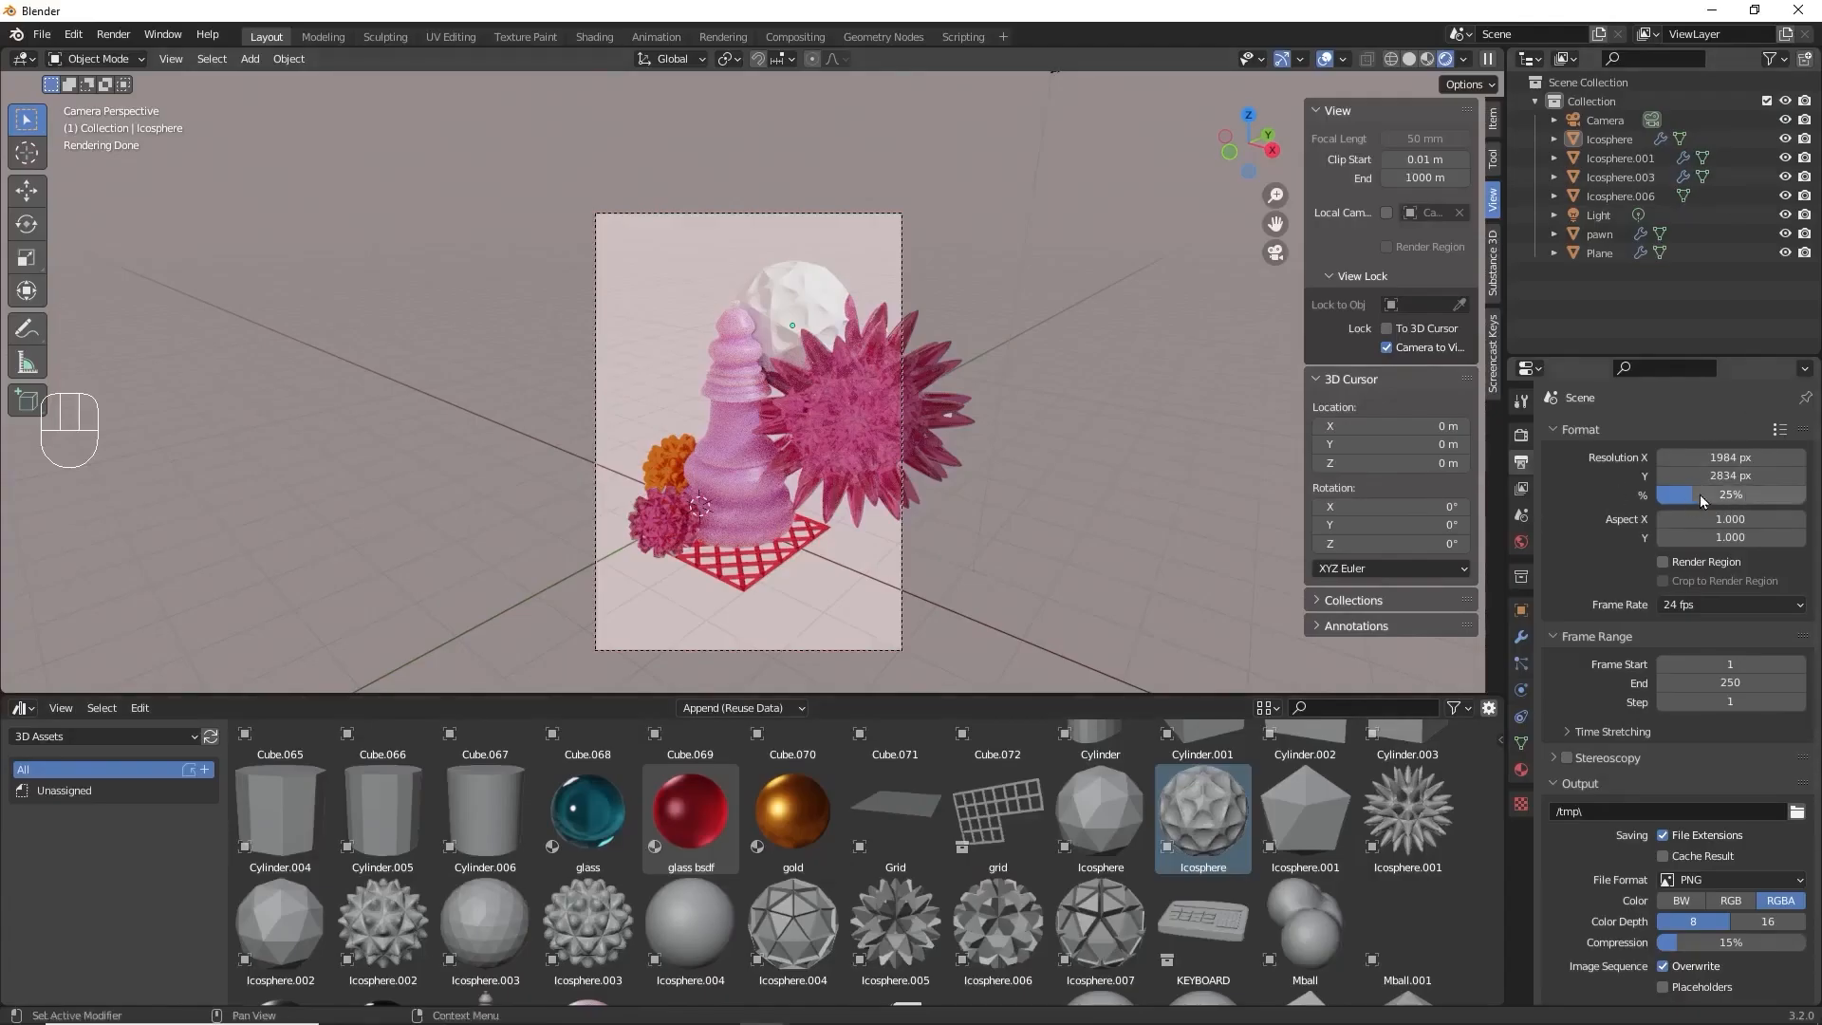
Switch back to Blender, set the render resolution scale to 100% and add a Text object with the camera unlocked from the view.
mouse_move(1702, 500)
left_mouse_down()
mouse_move(1668, 500)
mouse_move(1805, 495)
mouse_move(1733, 503)
left_mouse_up()
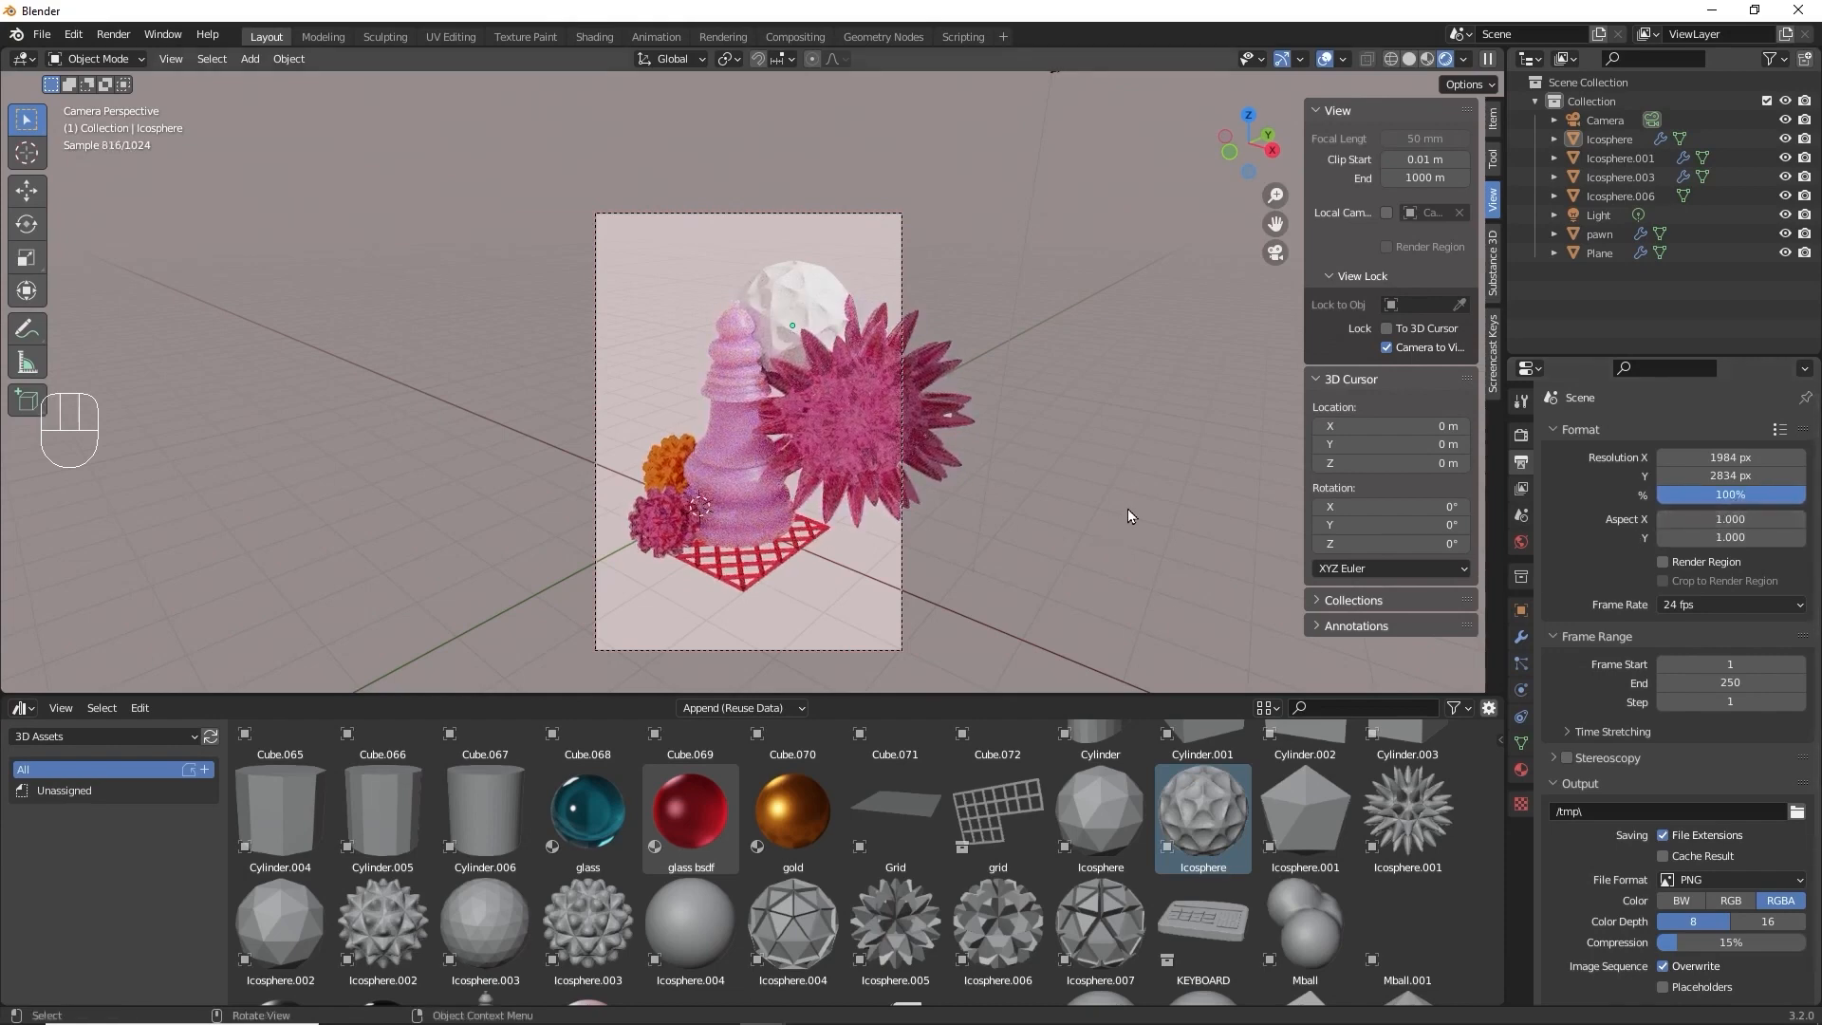
middle_click_drag(667, 605, 835, 534)
key("shift+a")
mouse_move(732, 522)
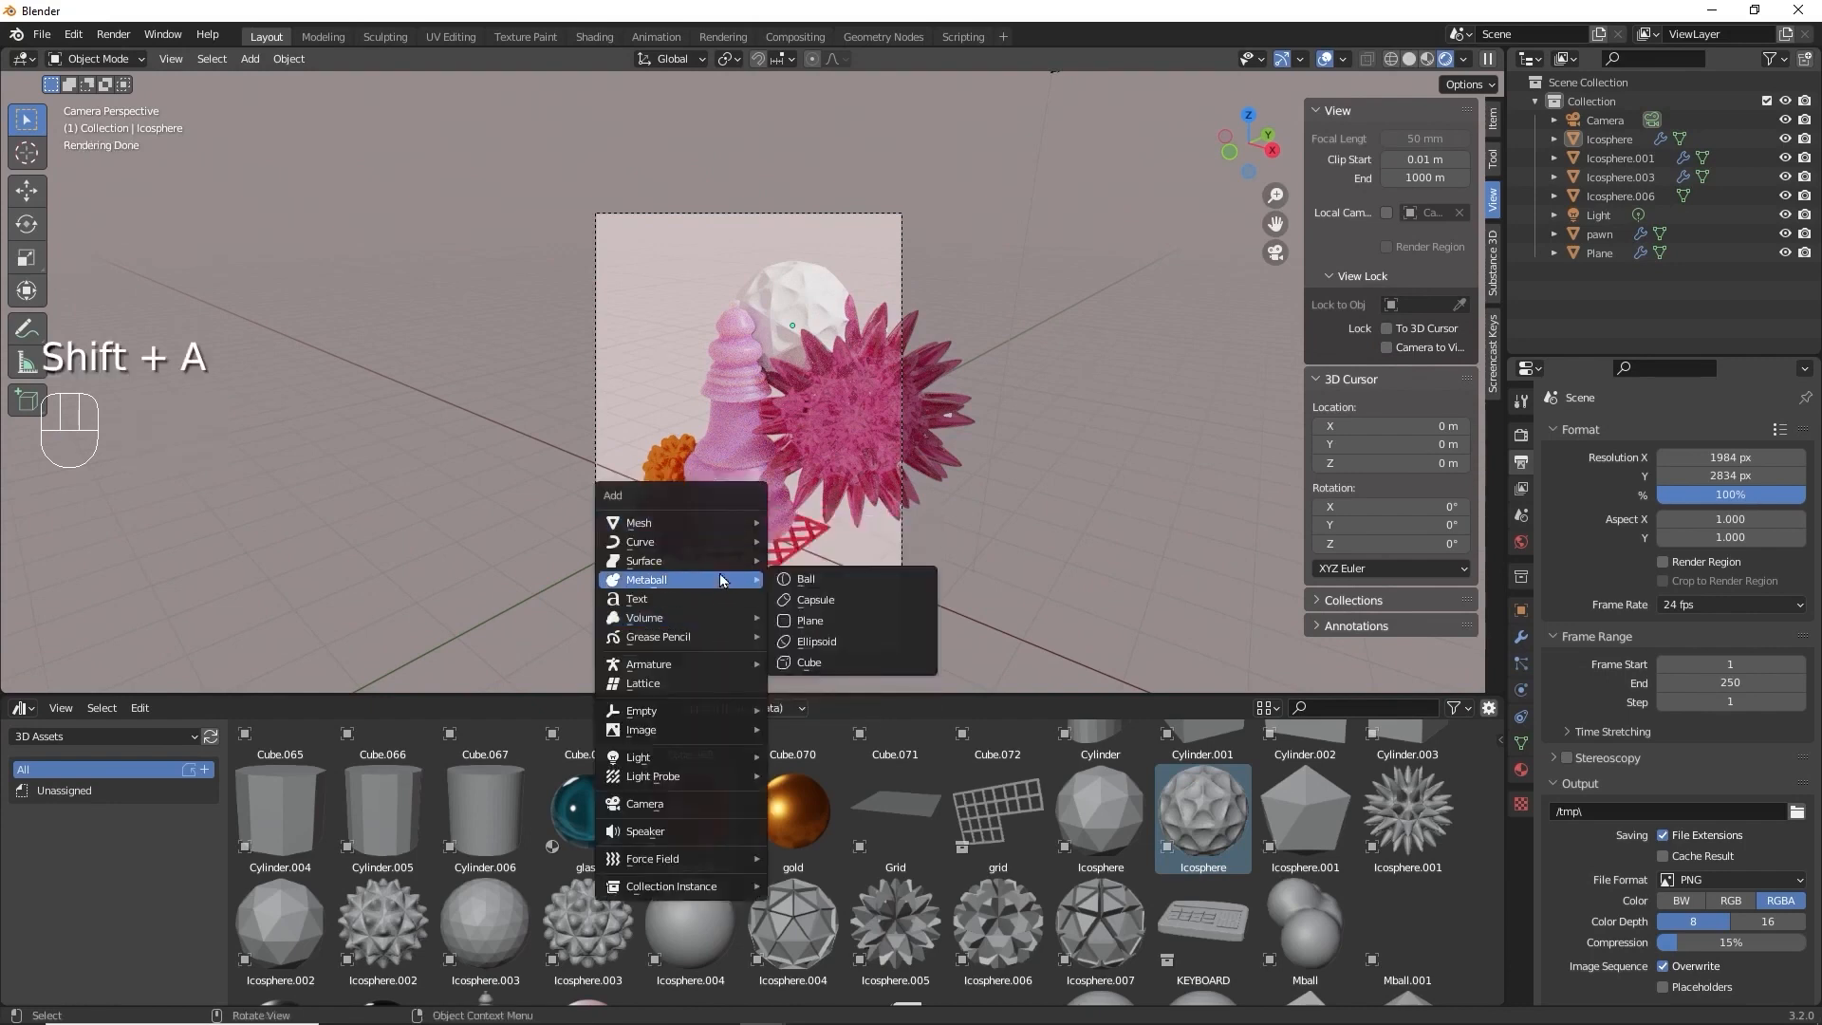
left_click(693, 602)
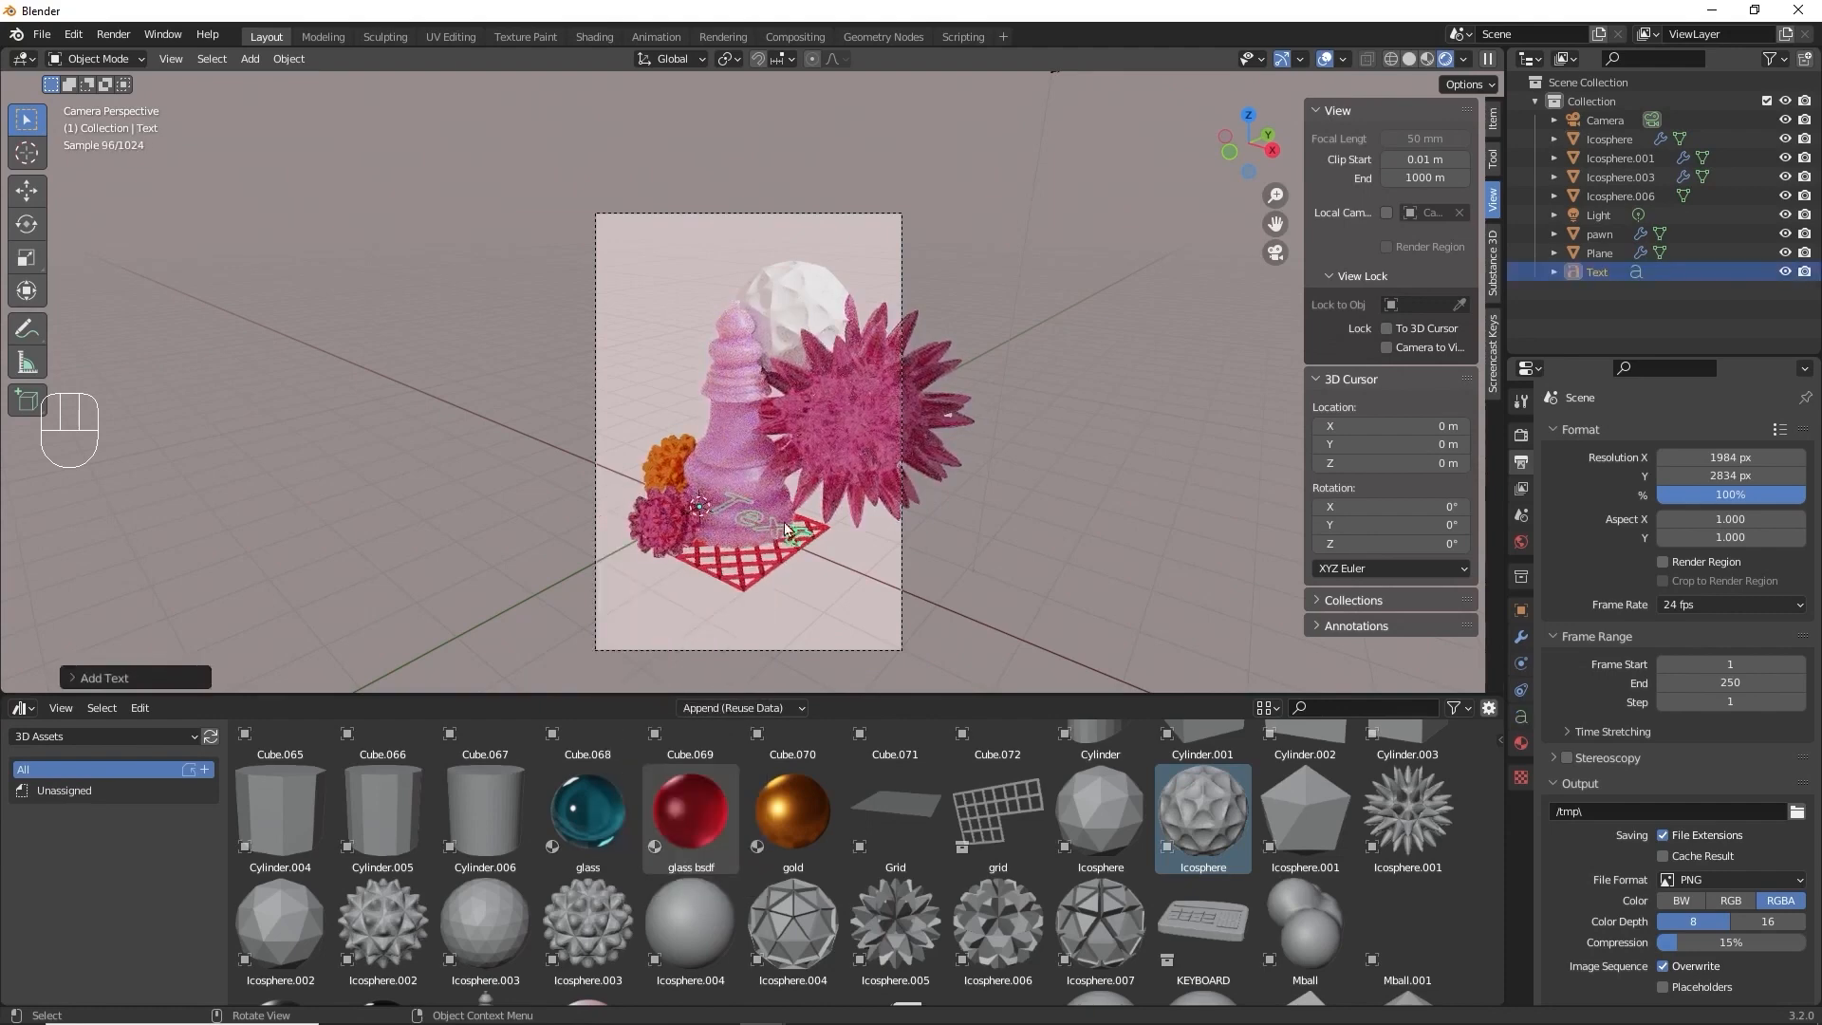
Set the Text object's X rotation to 90° so it stands upright.
left_click(1494, 119)
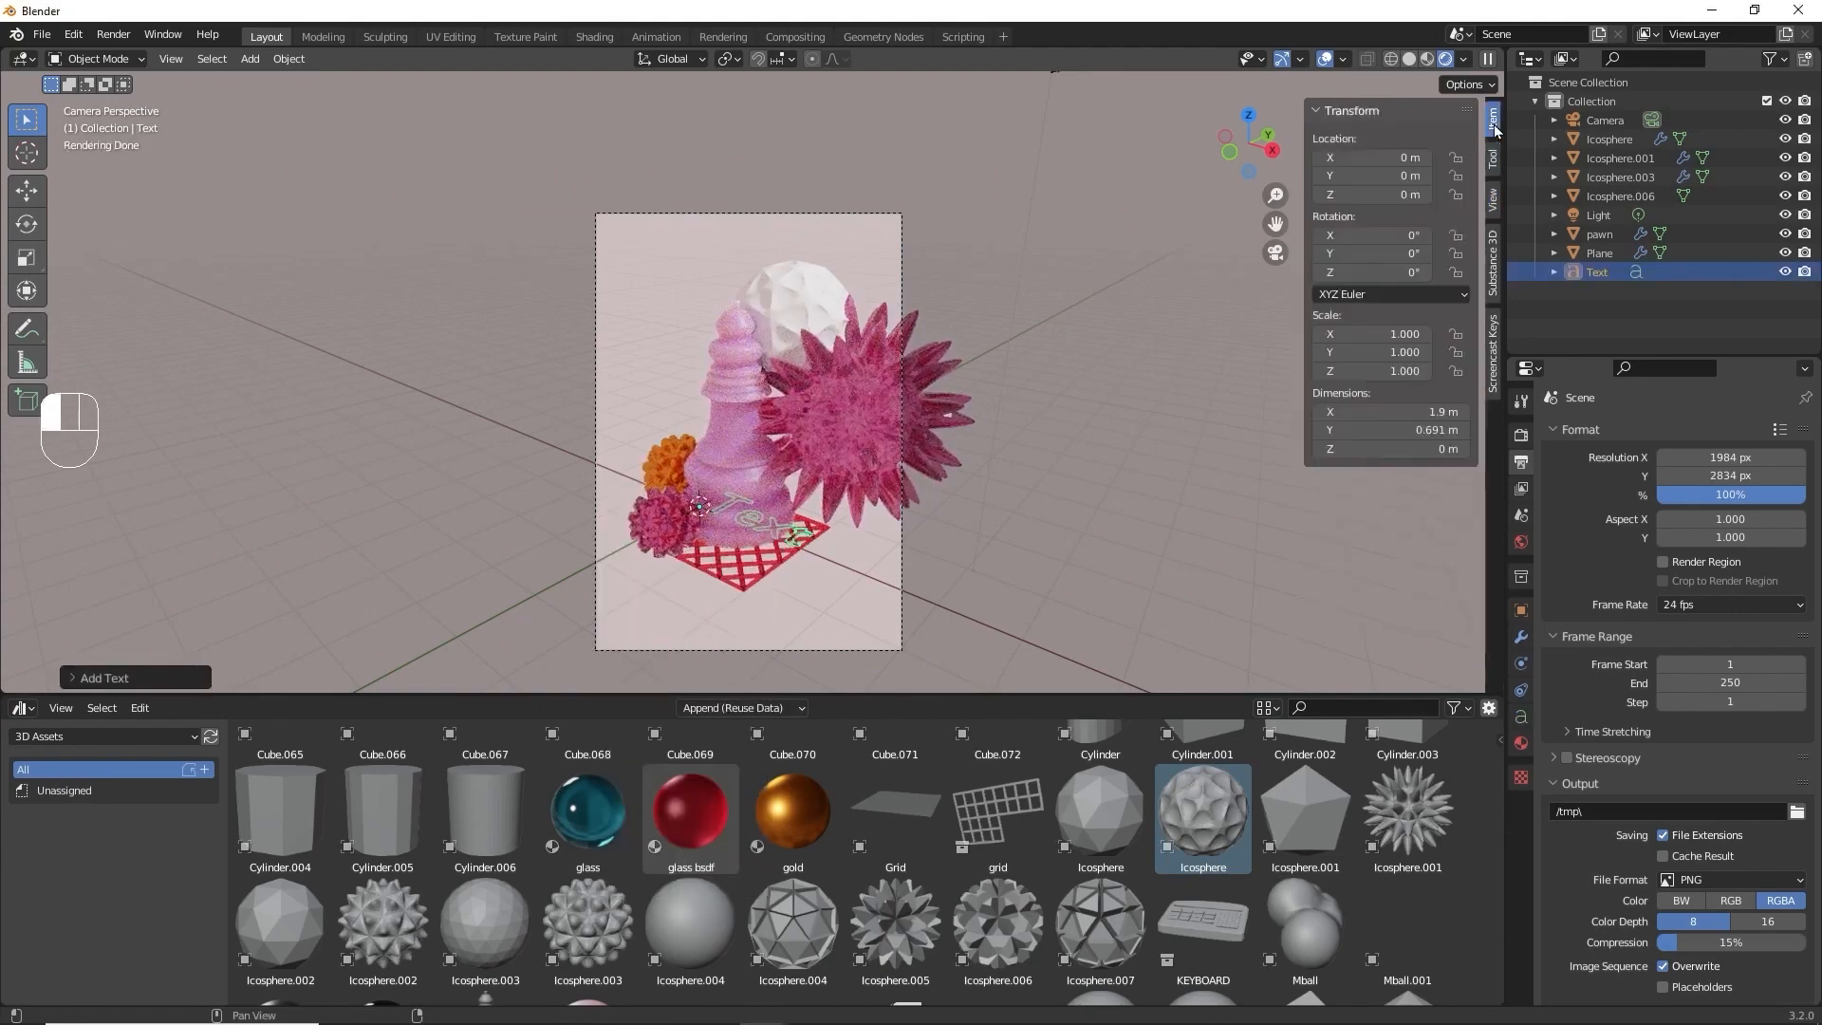
mouse_move(1395, 253)
left_mouse_down()
mouse_move(1388, 237)
mouse_move(1422, 236)
left_mouse_up()
left_click(1355, 237)
type("90")
key("Return")
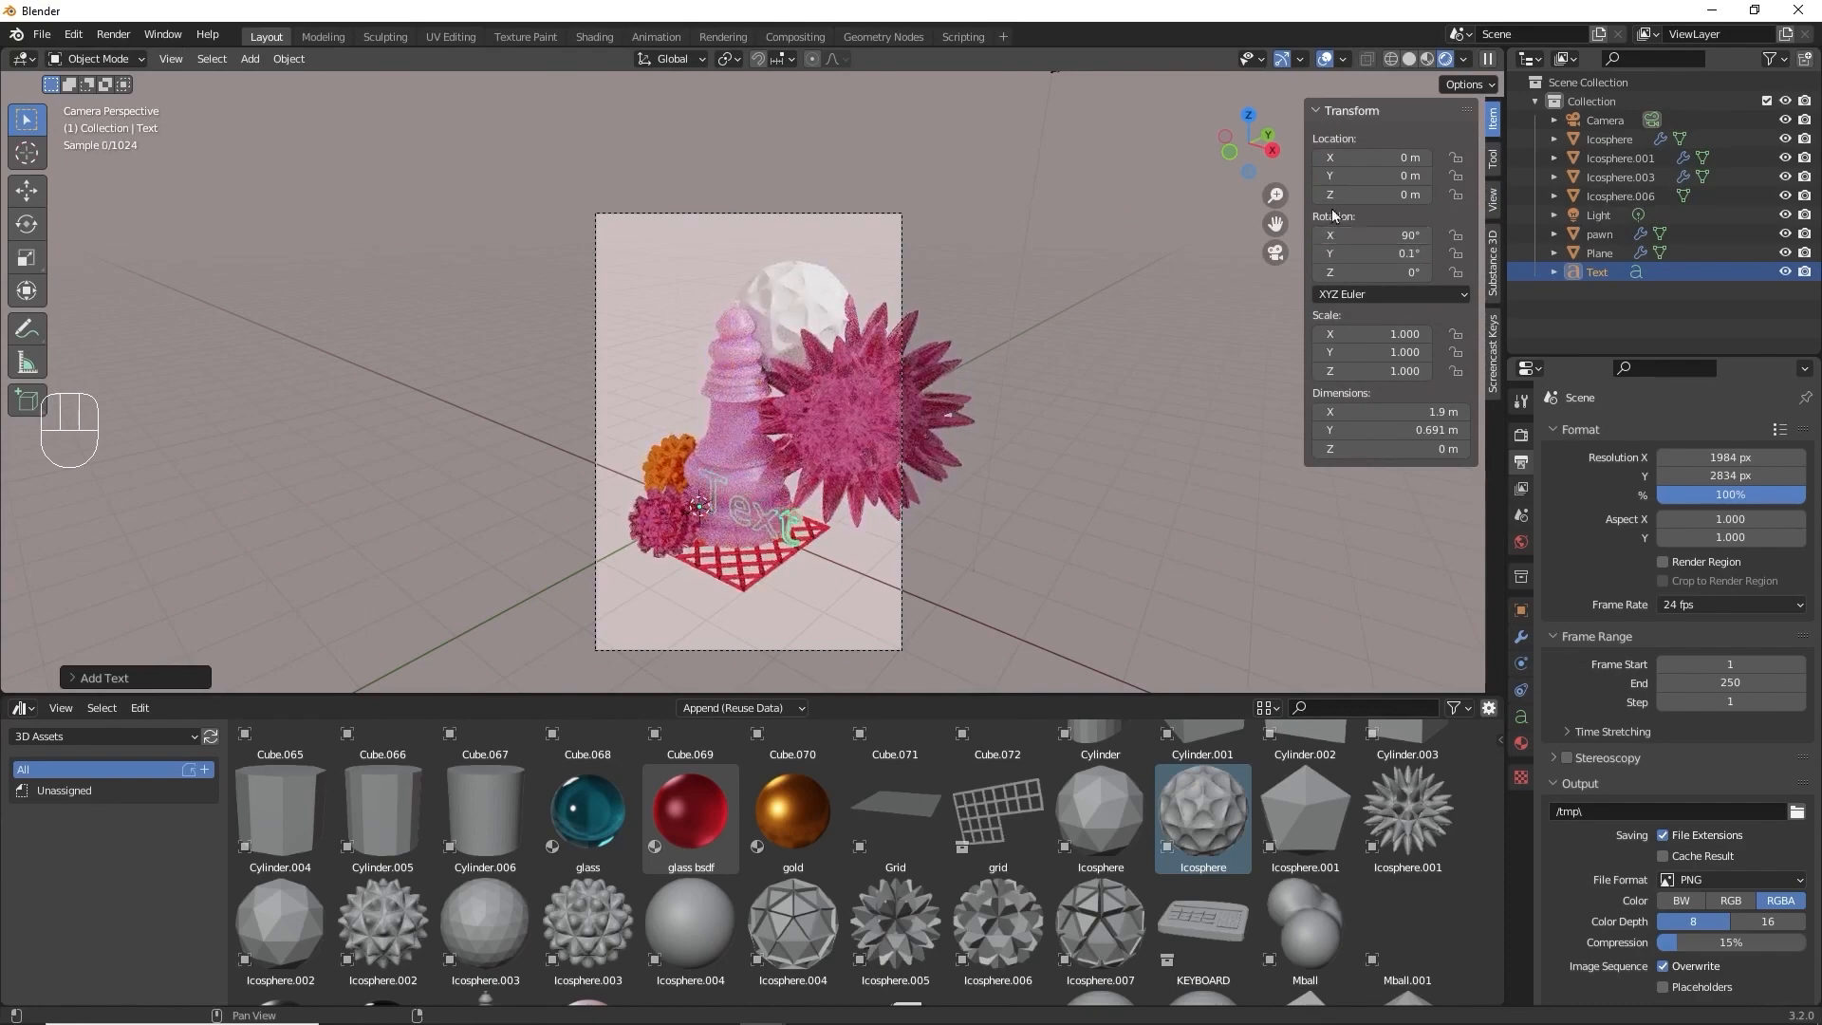
Place the text below the lattice at X 1.35 m, Y -2.38 m, with Y rotation 0° and Z rotation 37.4°.
left_click_drag(1359, 158, 1203, 175)
left_click_drag(1395, 253, 1518, 275)
left_click(1406, 254)
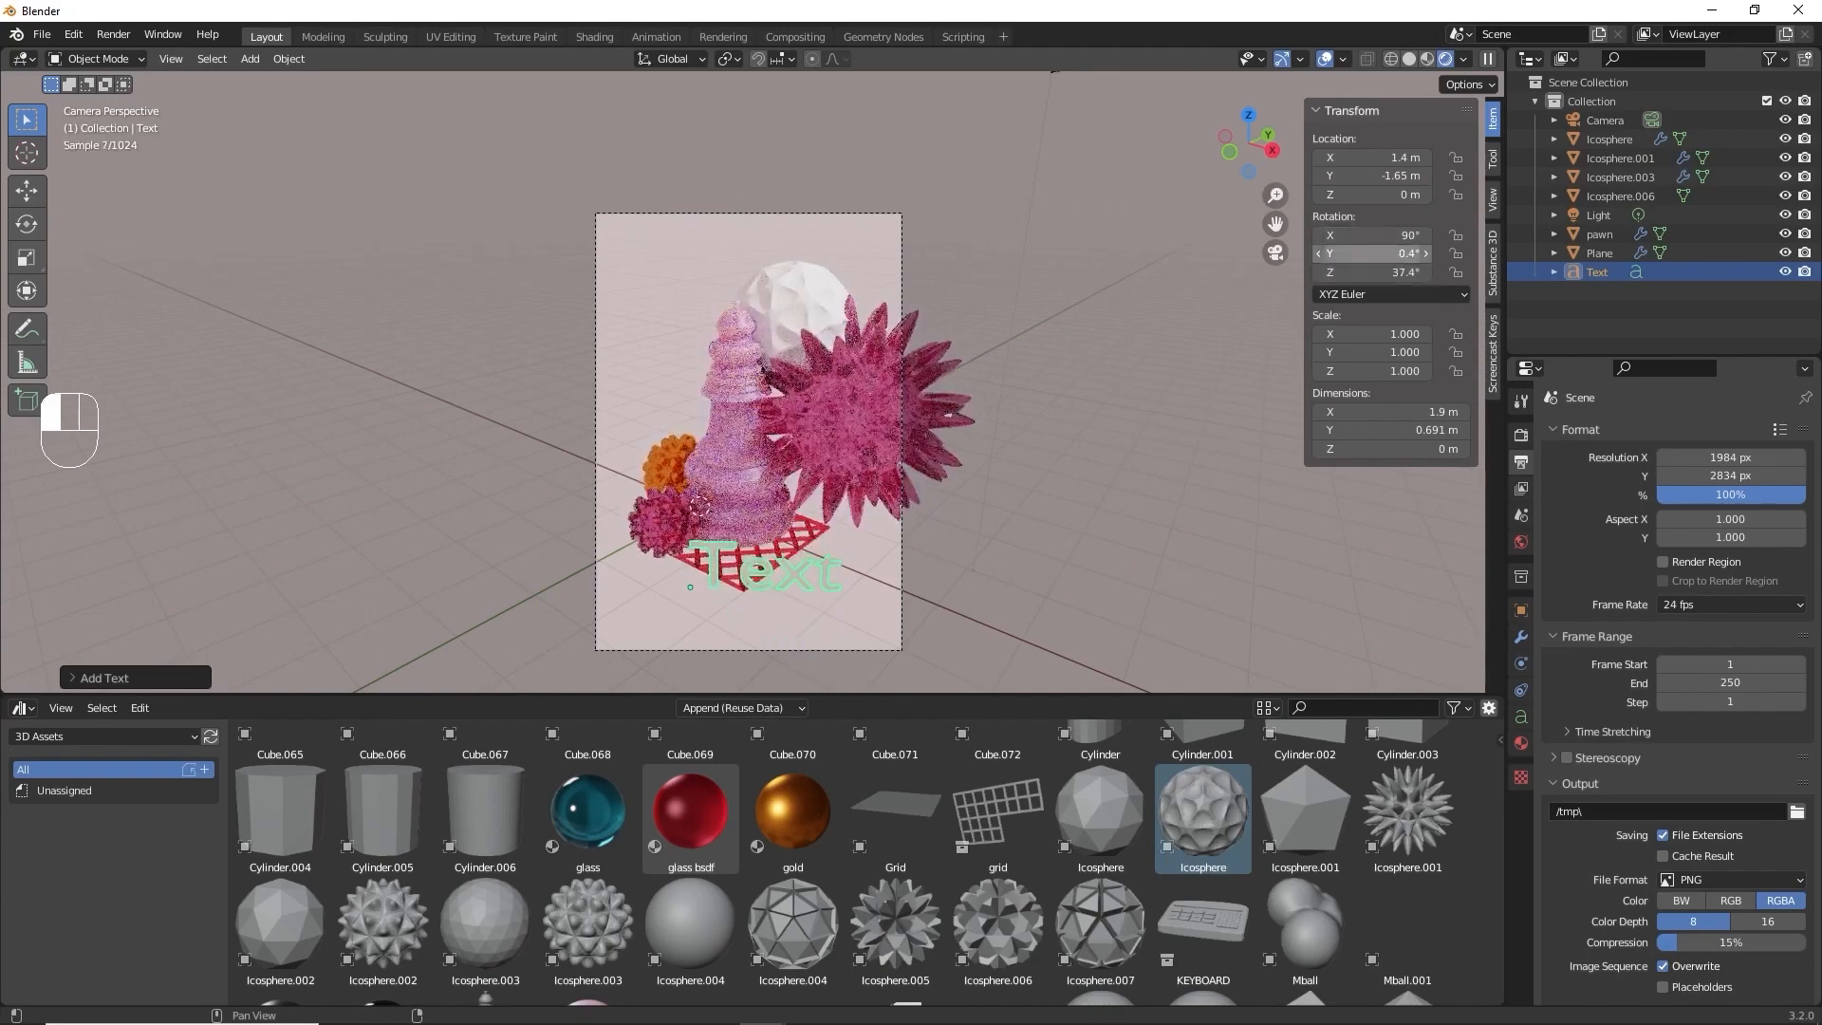
left_click_drag(1372, 159, 1367, 159)
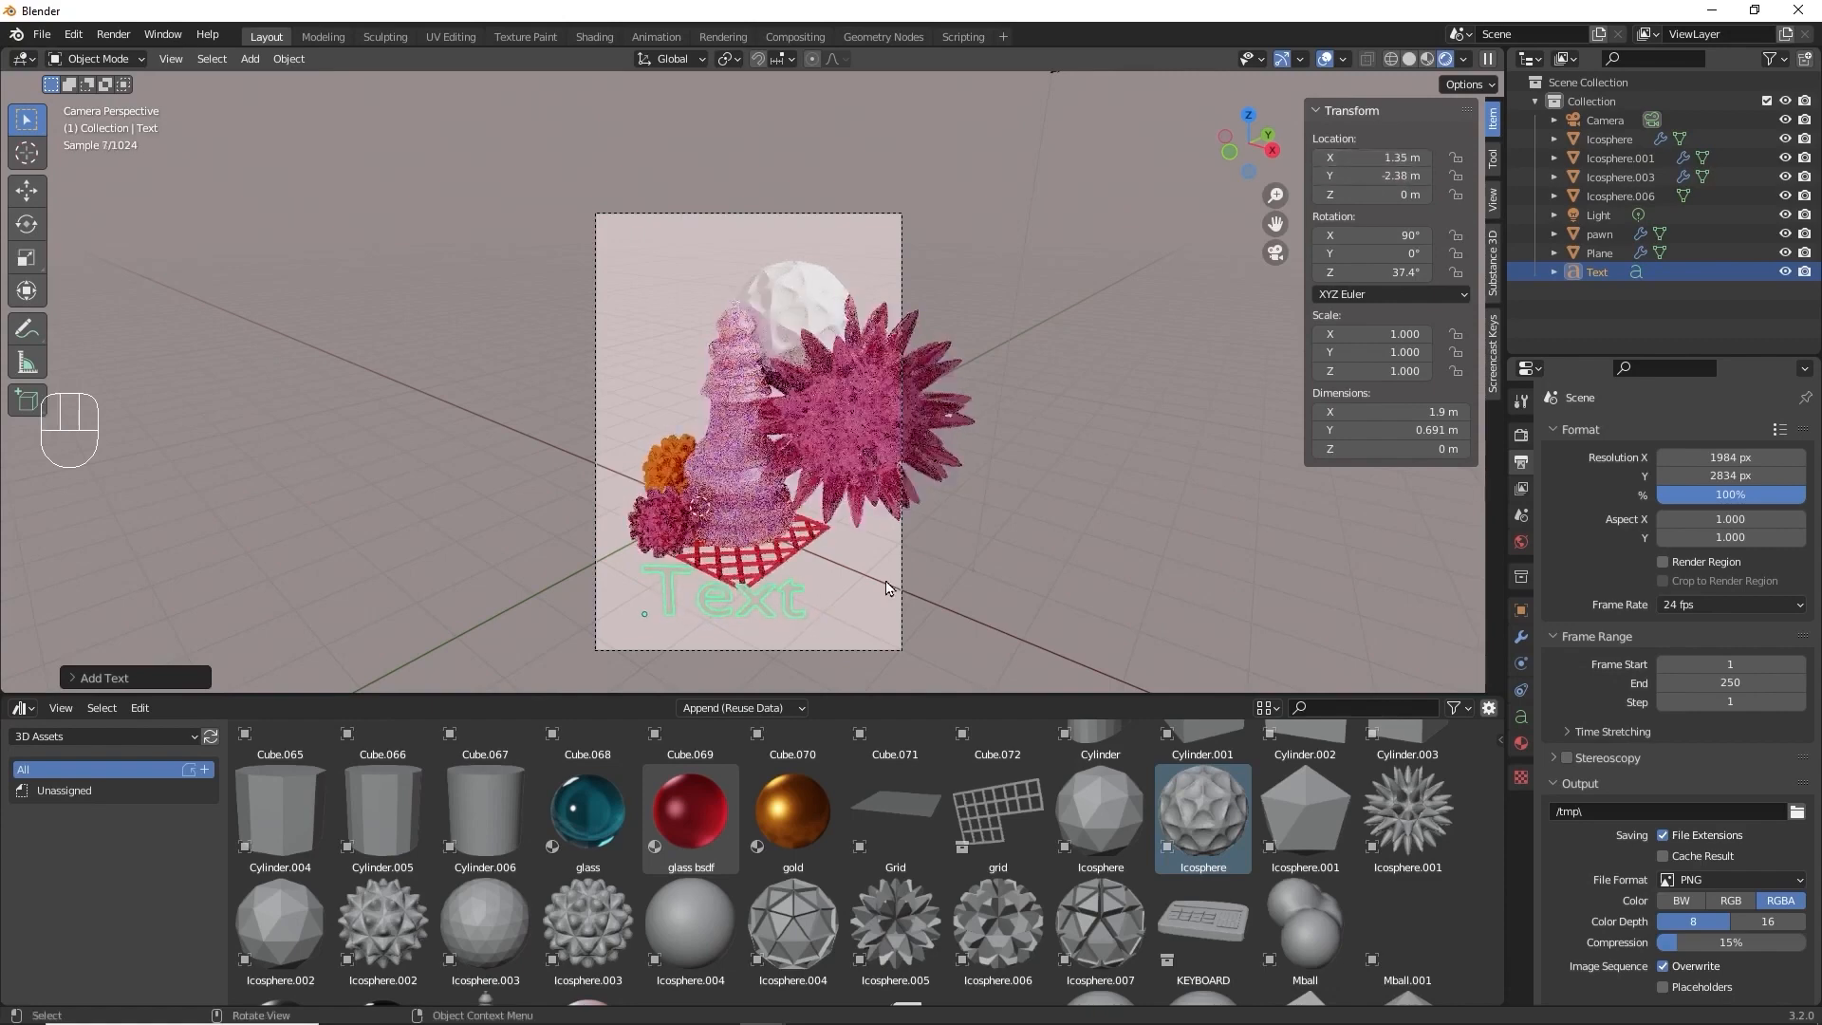
Replace the default content of the Text object with "Welcome".
key("Tab")
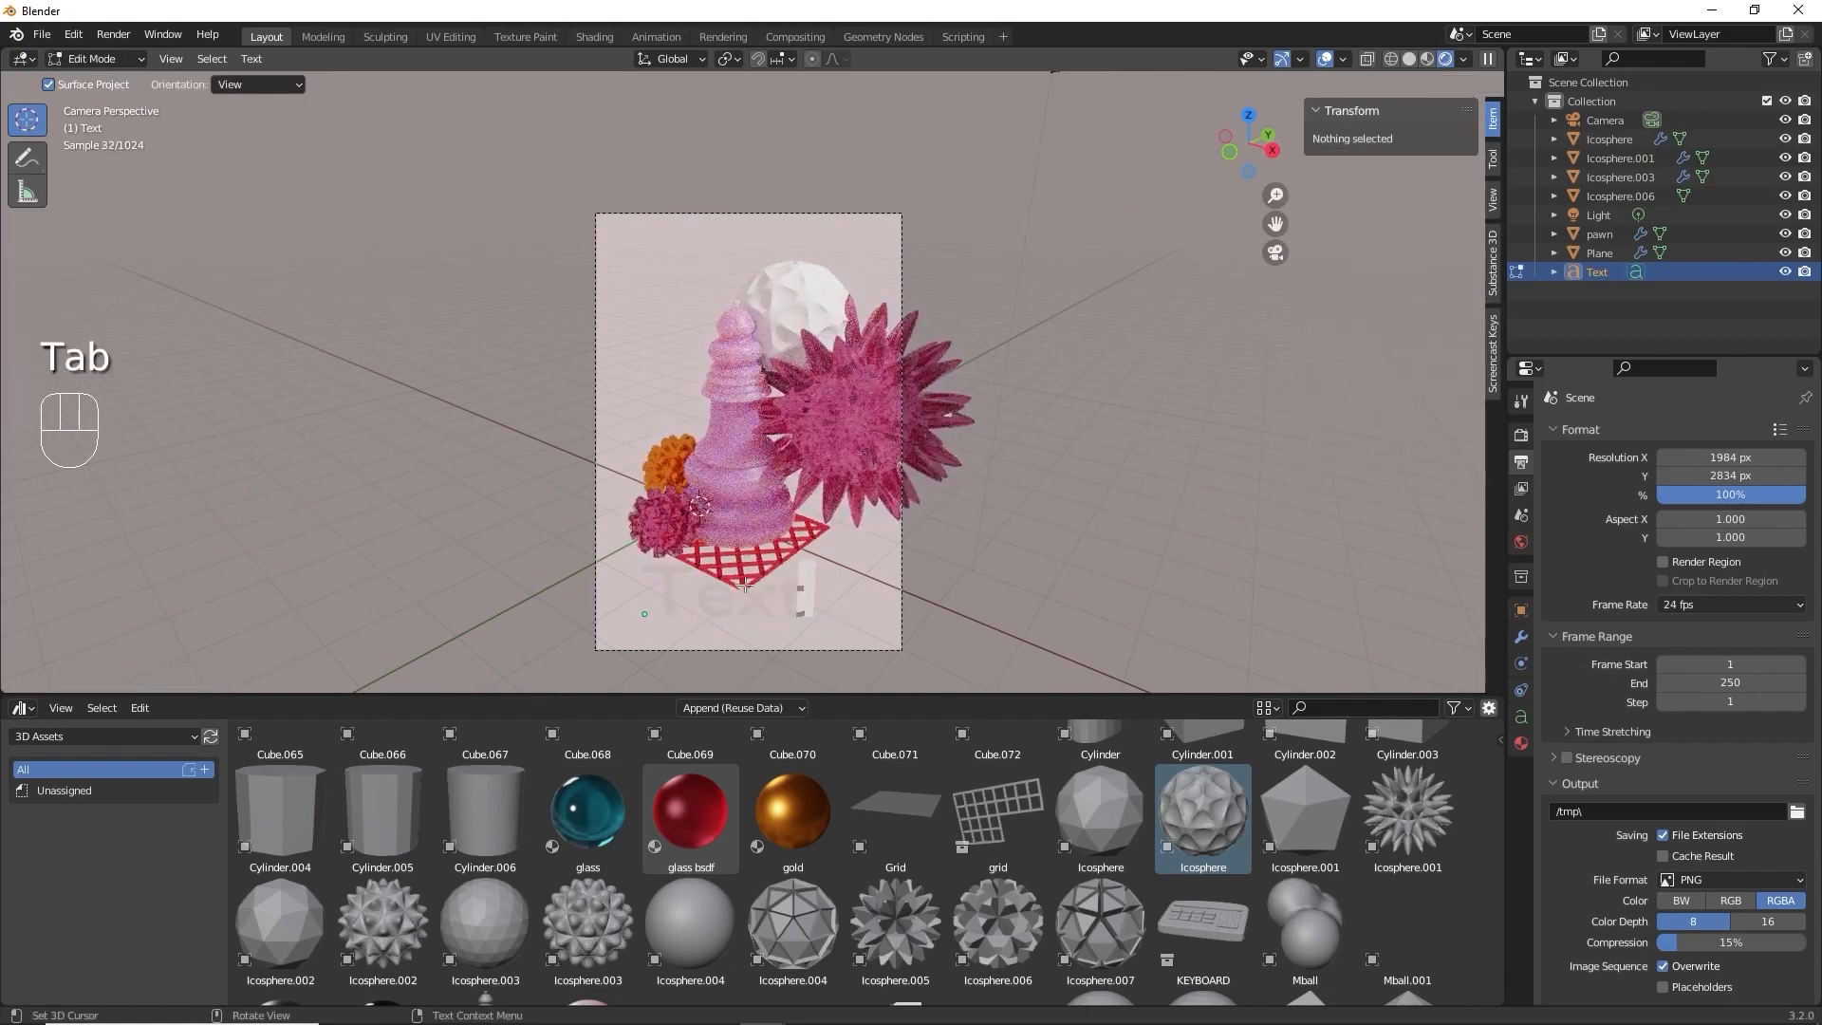
key("BackSpace")
key("BackSpace")
key("BackSpace")
key("BackSpace")
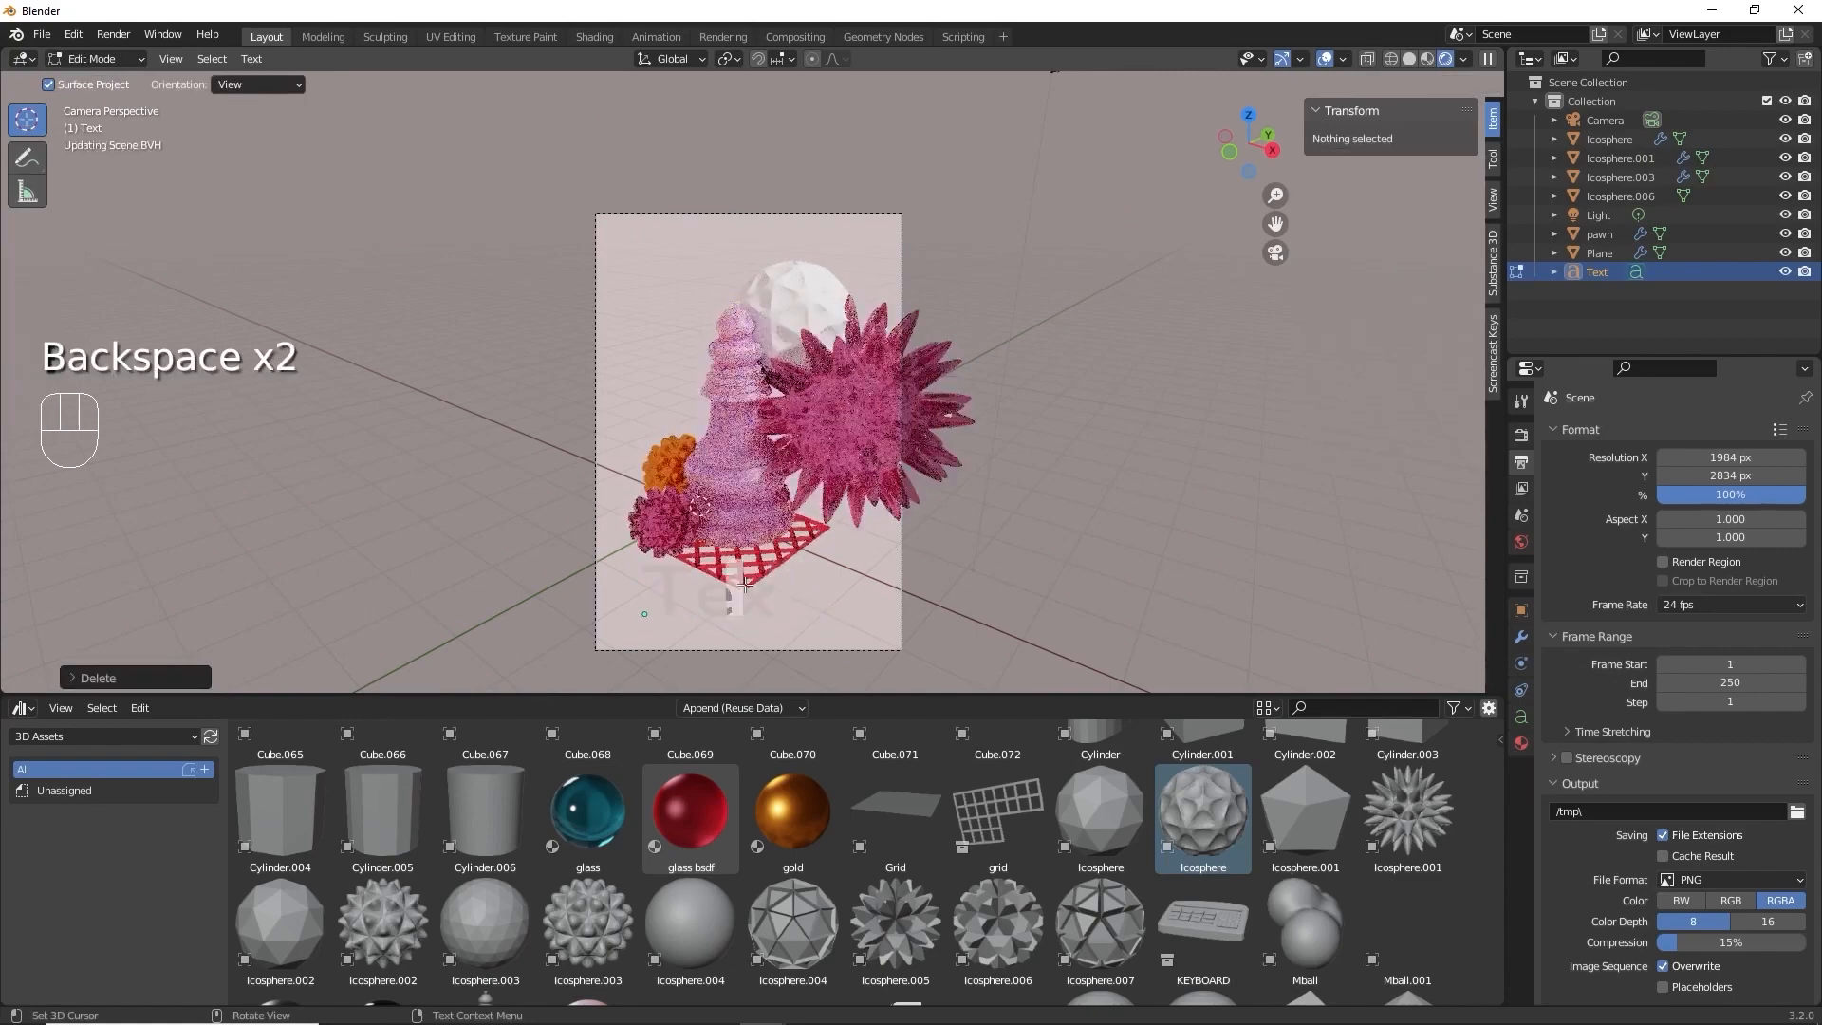
type("Welcome")
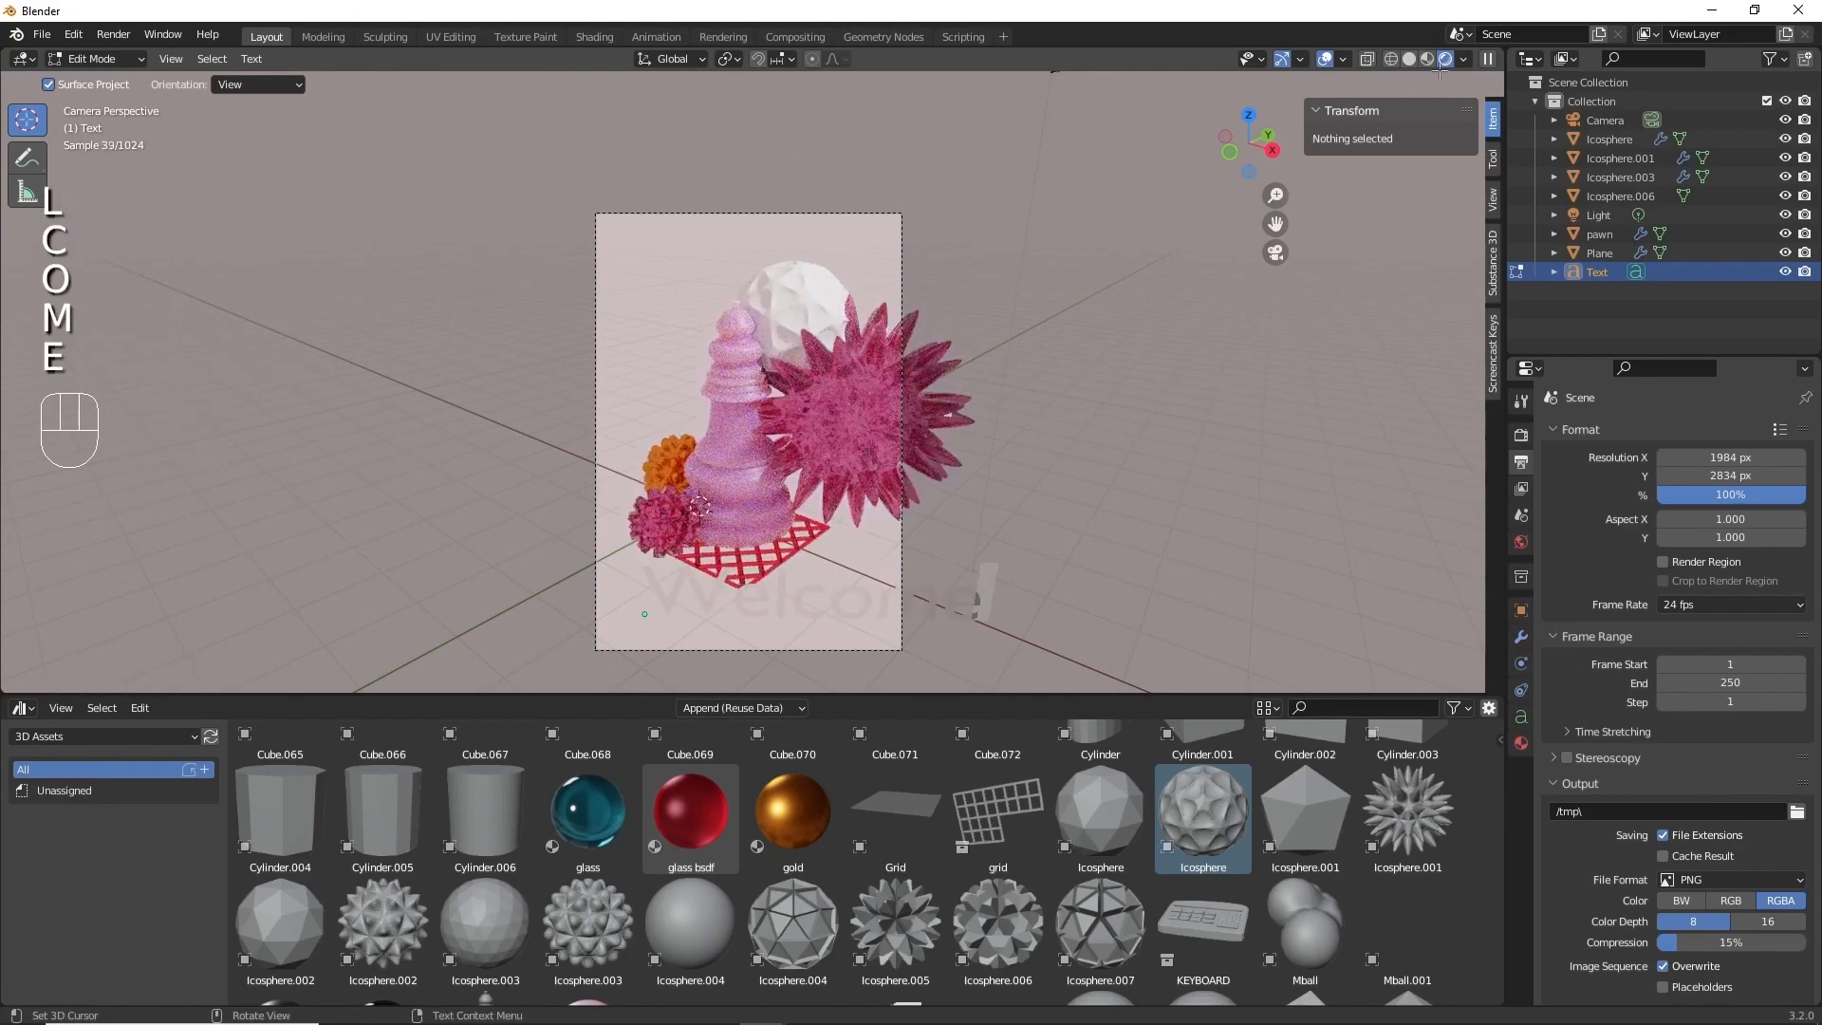
Switch the viewport to solid shading and set the text's preview resolution to 23.
left_click(1409, 59)
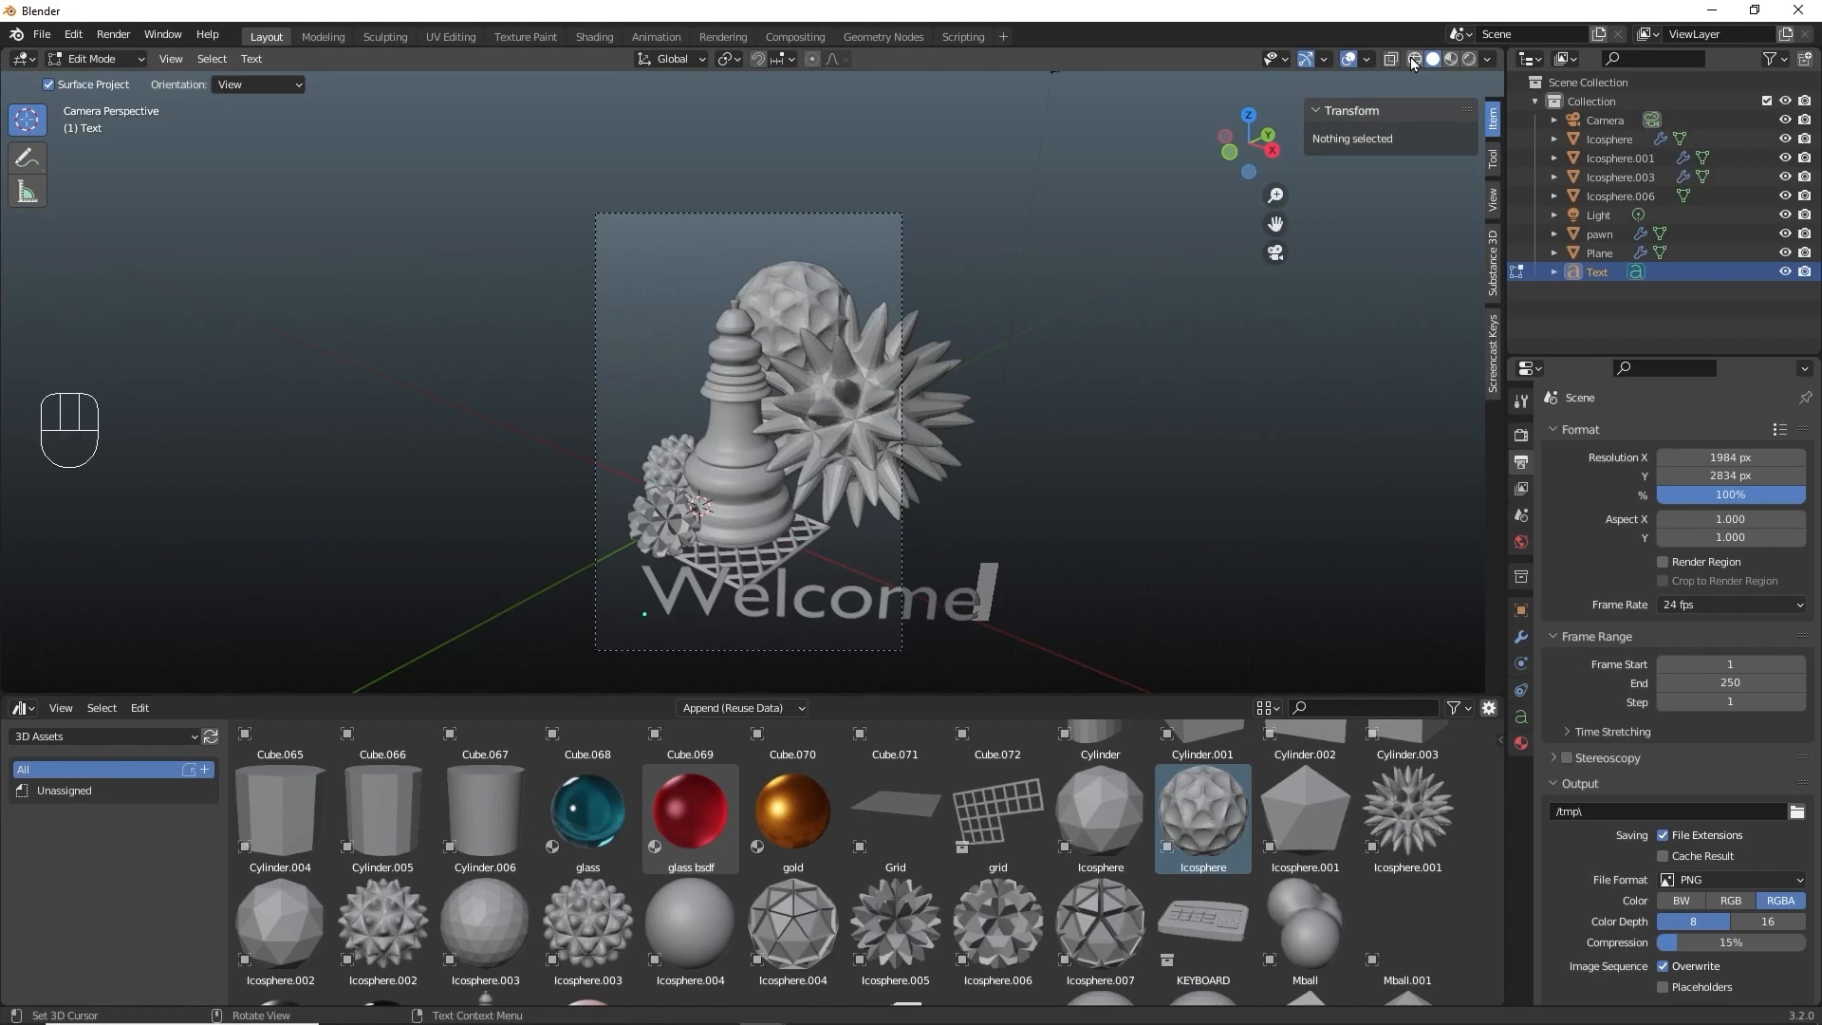
left_click(1522, 718)
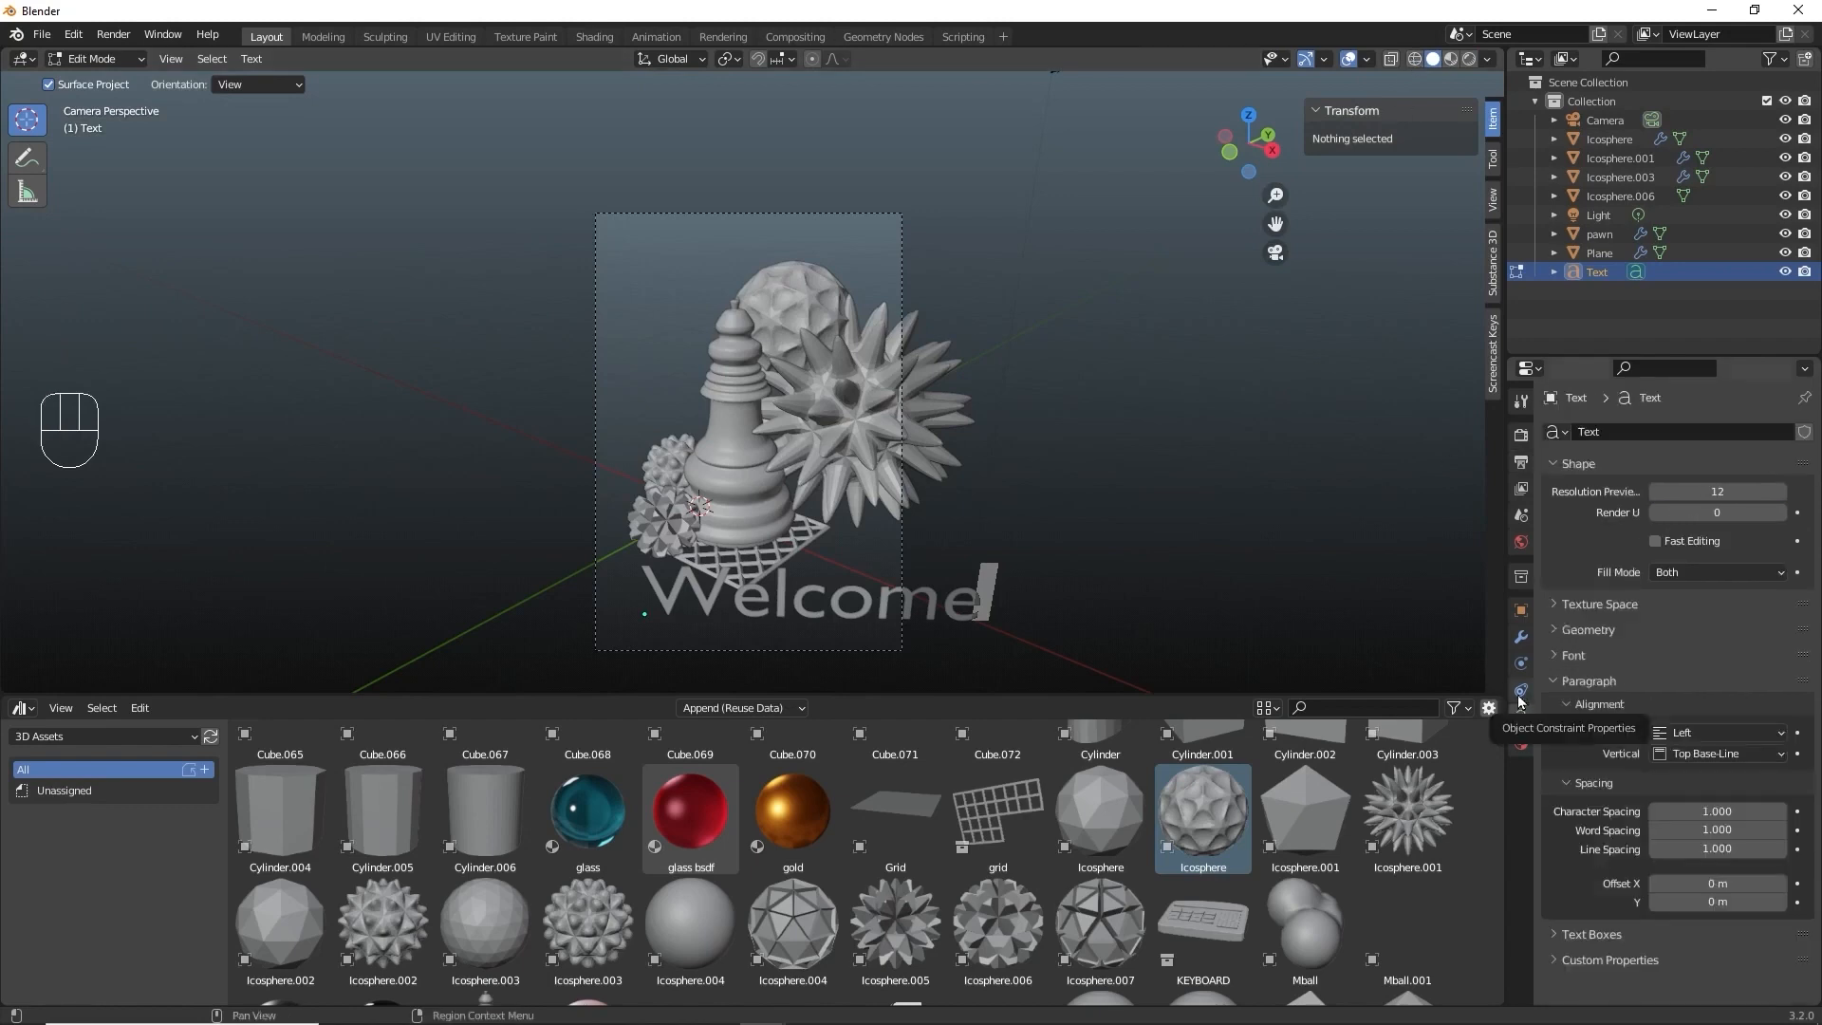
left_click(1780, 492)
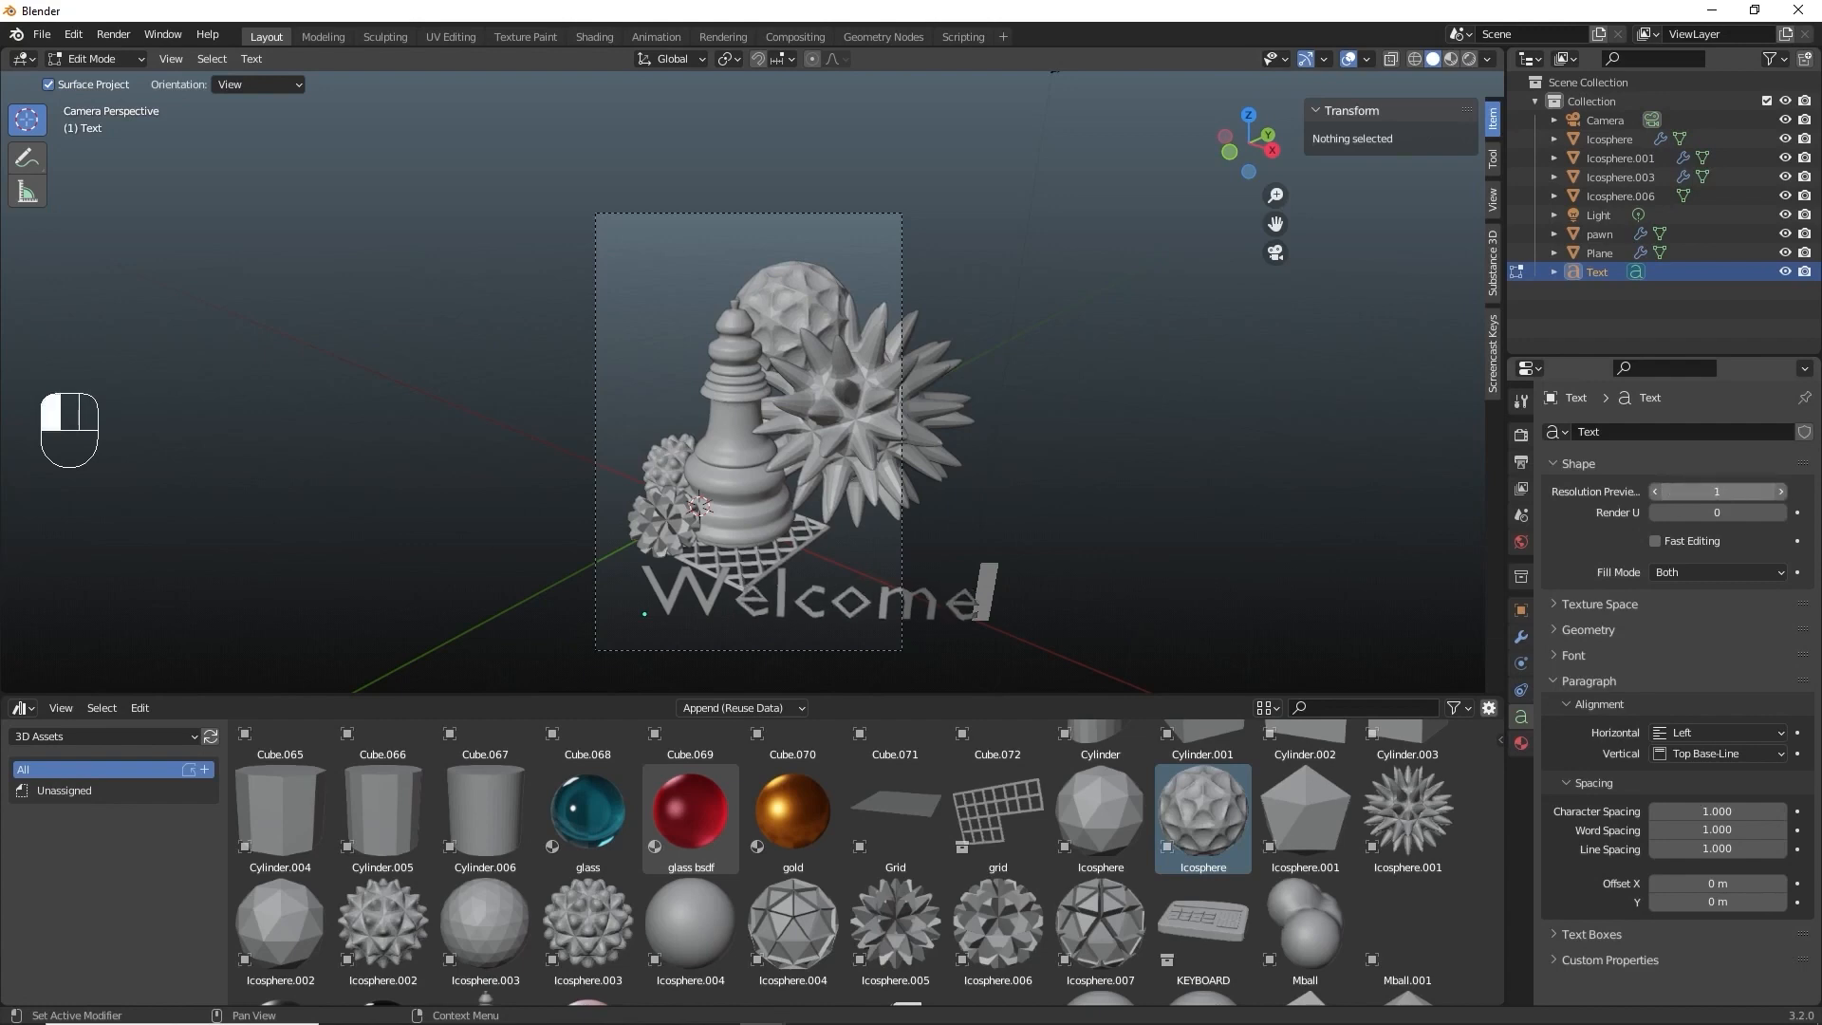
left_click_drag(1717, 491, 1765, 491)
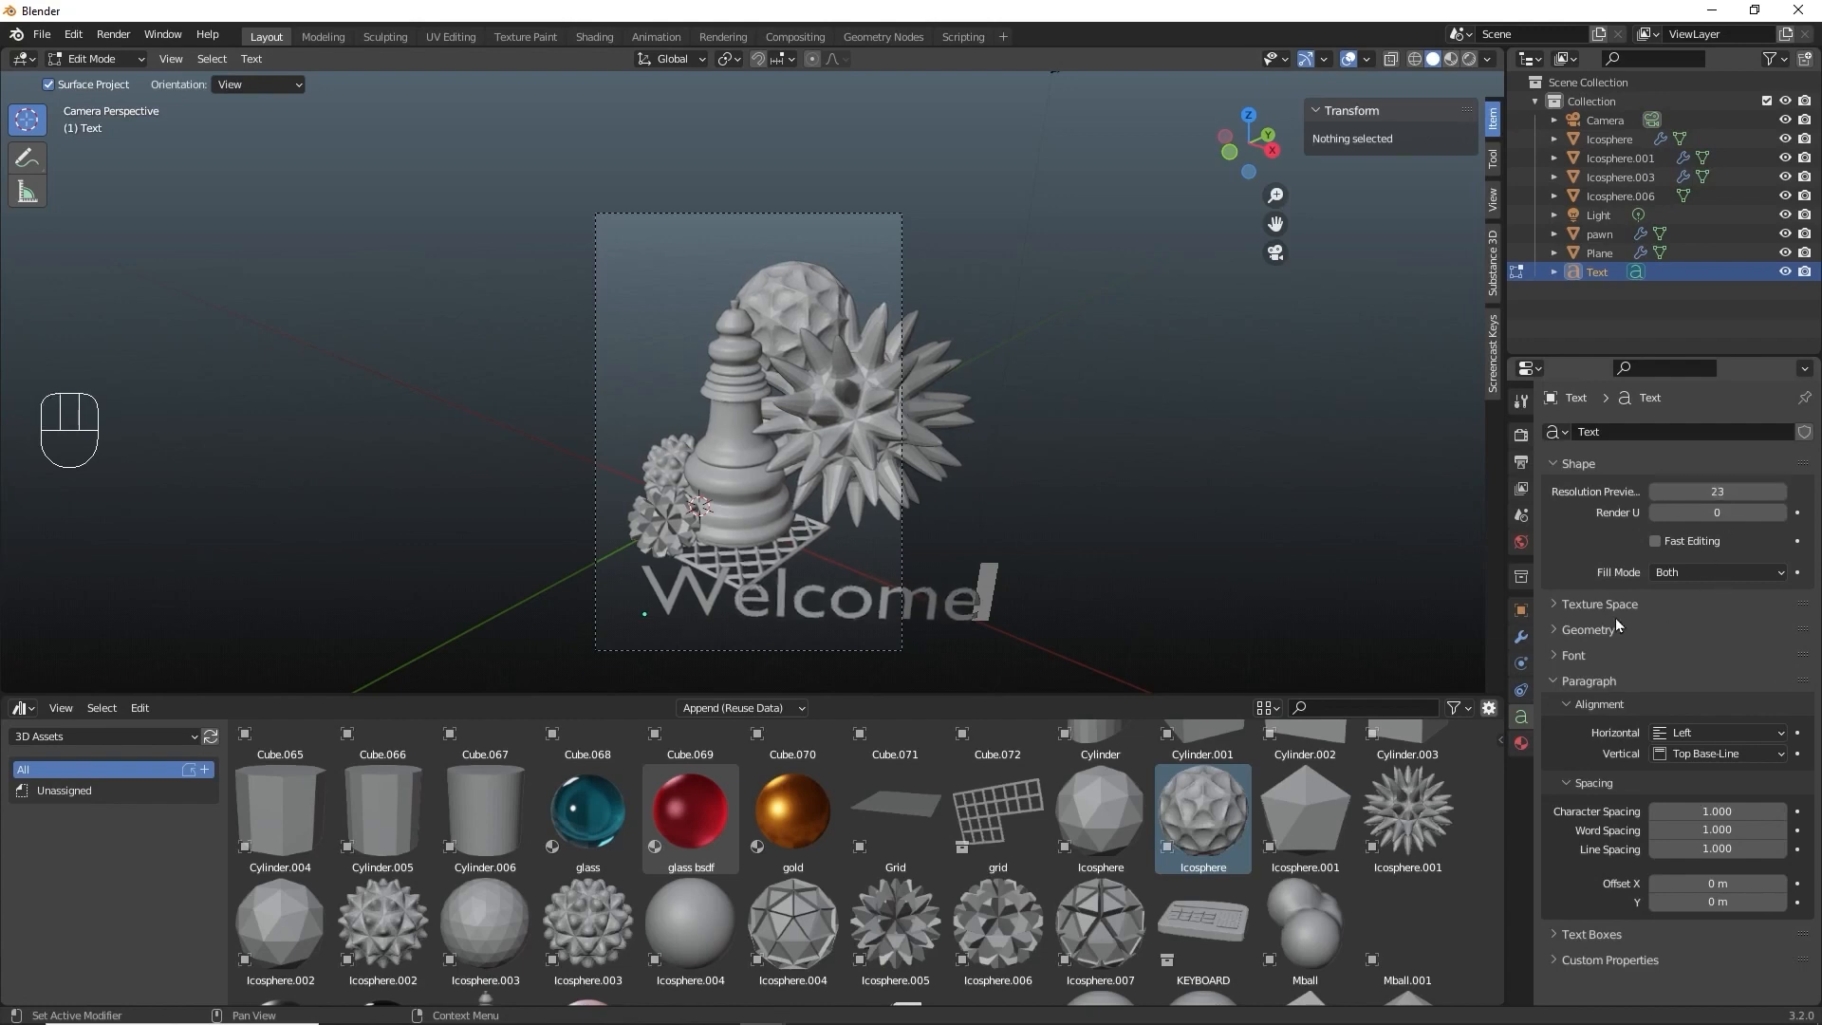
left_click(1552, 603)
left_click(1552, 604)
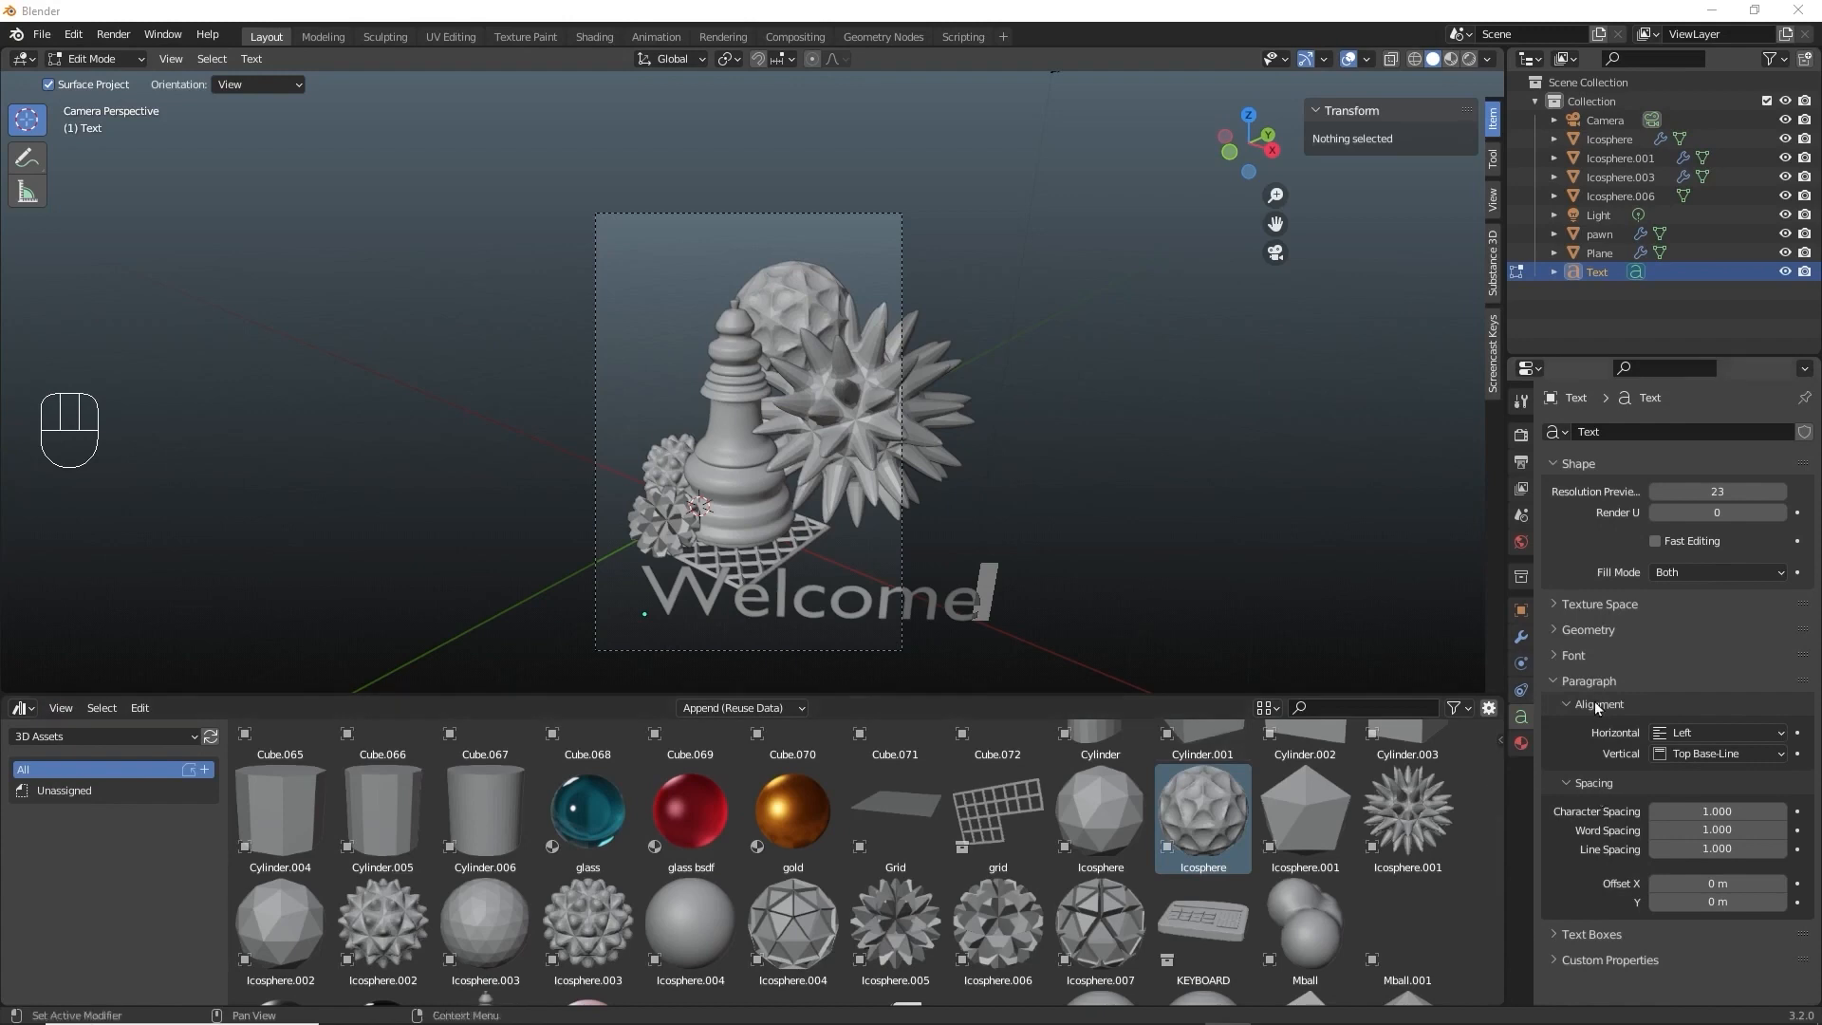
Set the text's font size to 0.690 with shear 0, then return to Object Mode with rendered shading.
left_click(1557, 657)
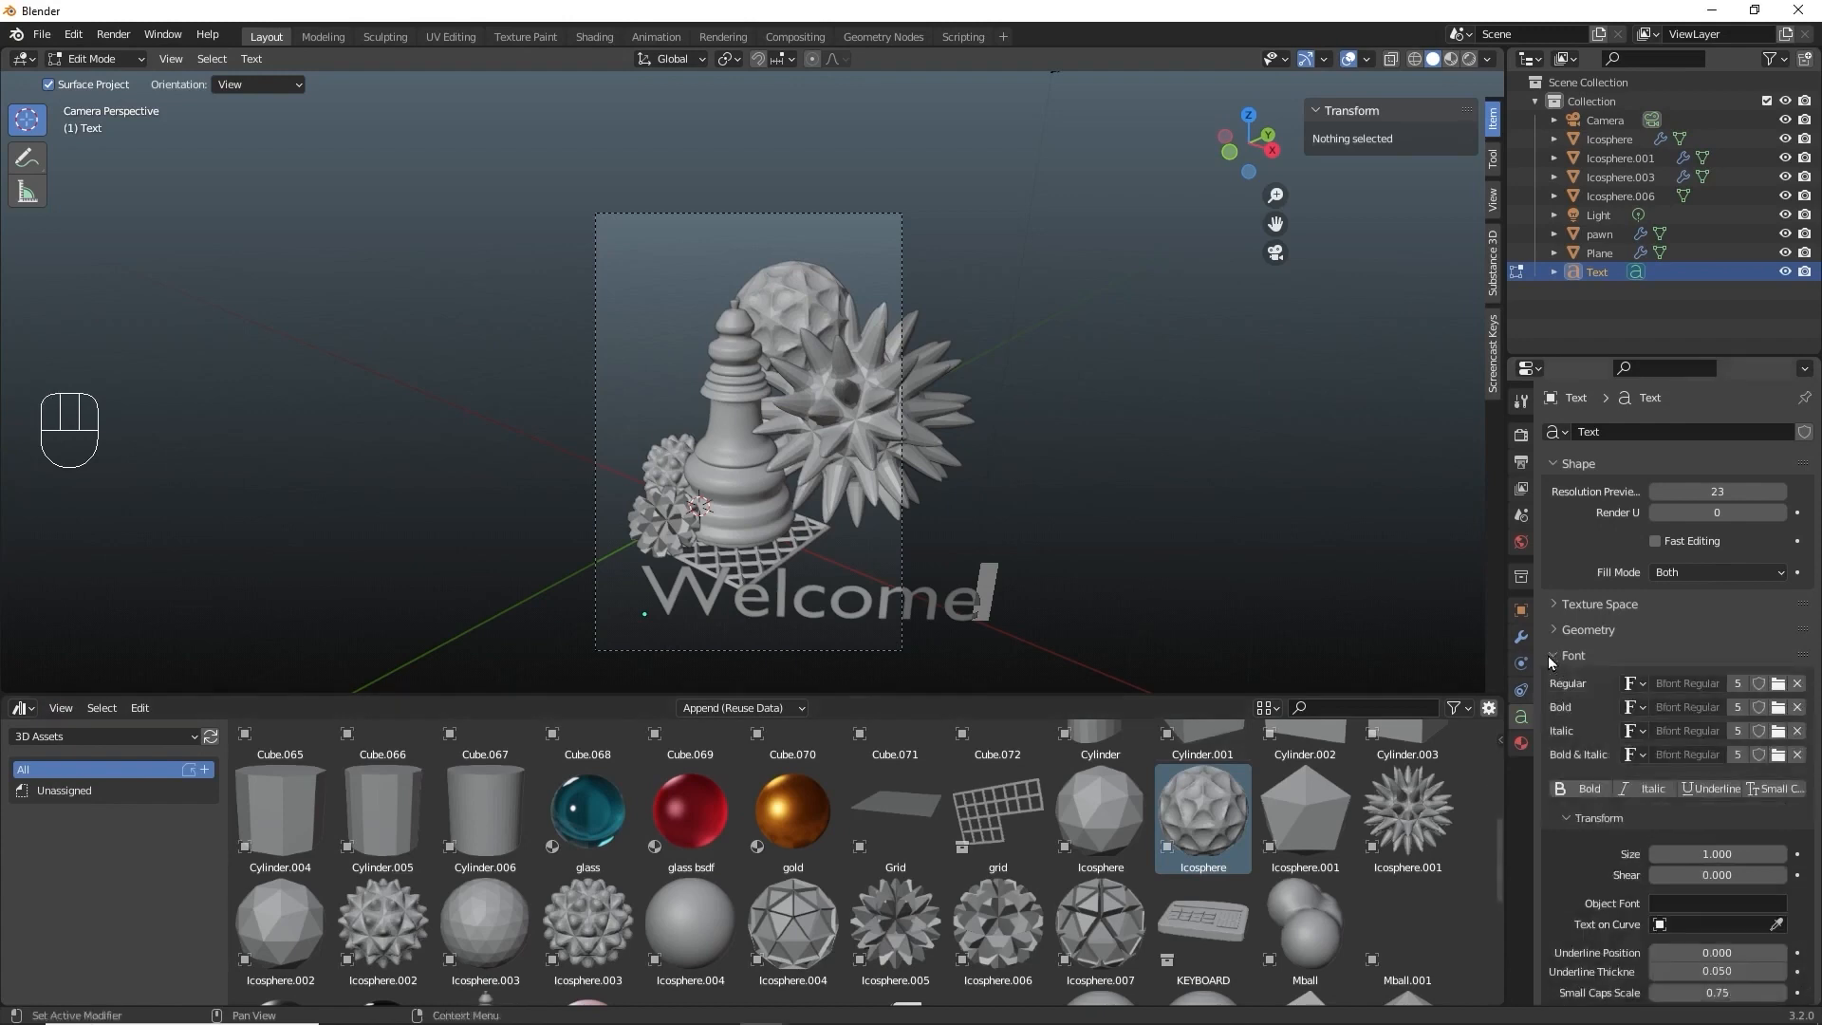
scroll(1754, 694, "down", 3)
left_click_drag(1720, 739, 1755, 761)
left_click(1734, 761)
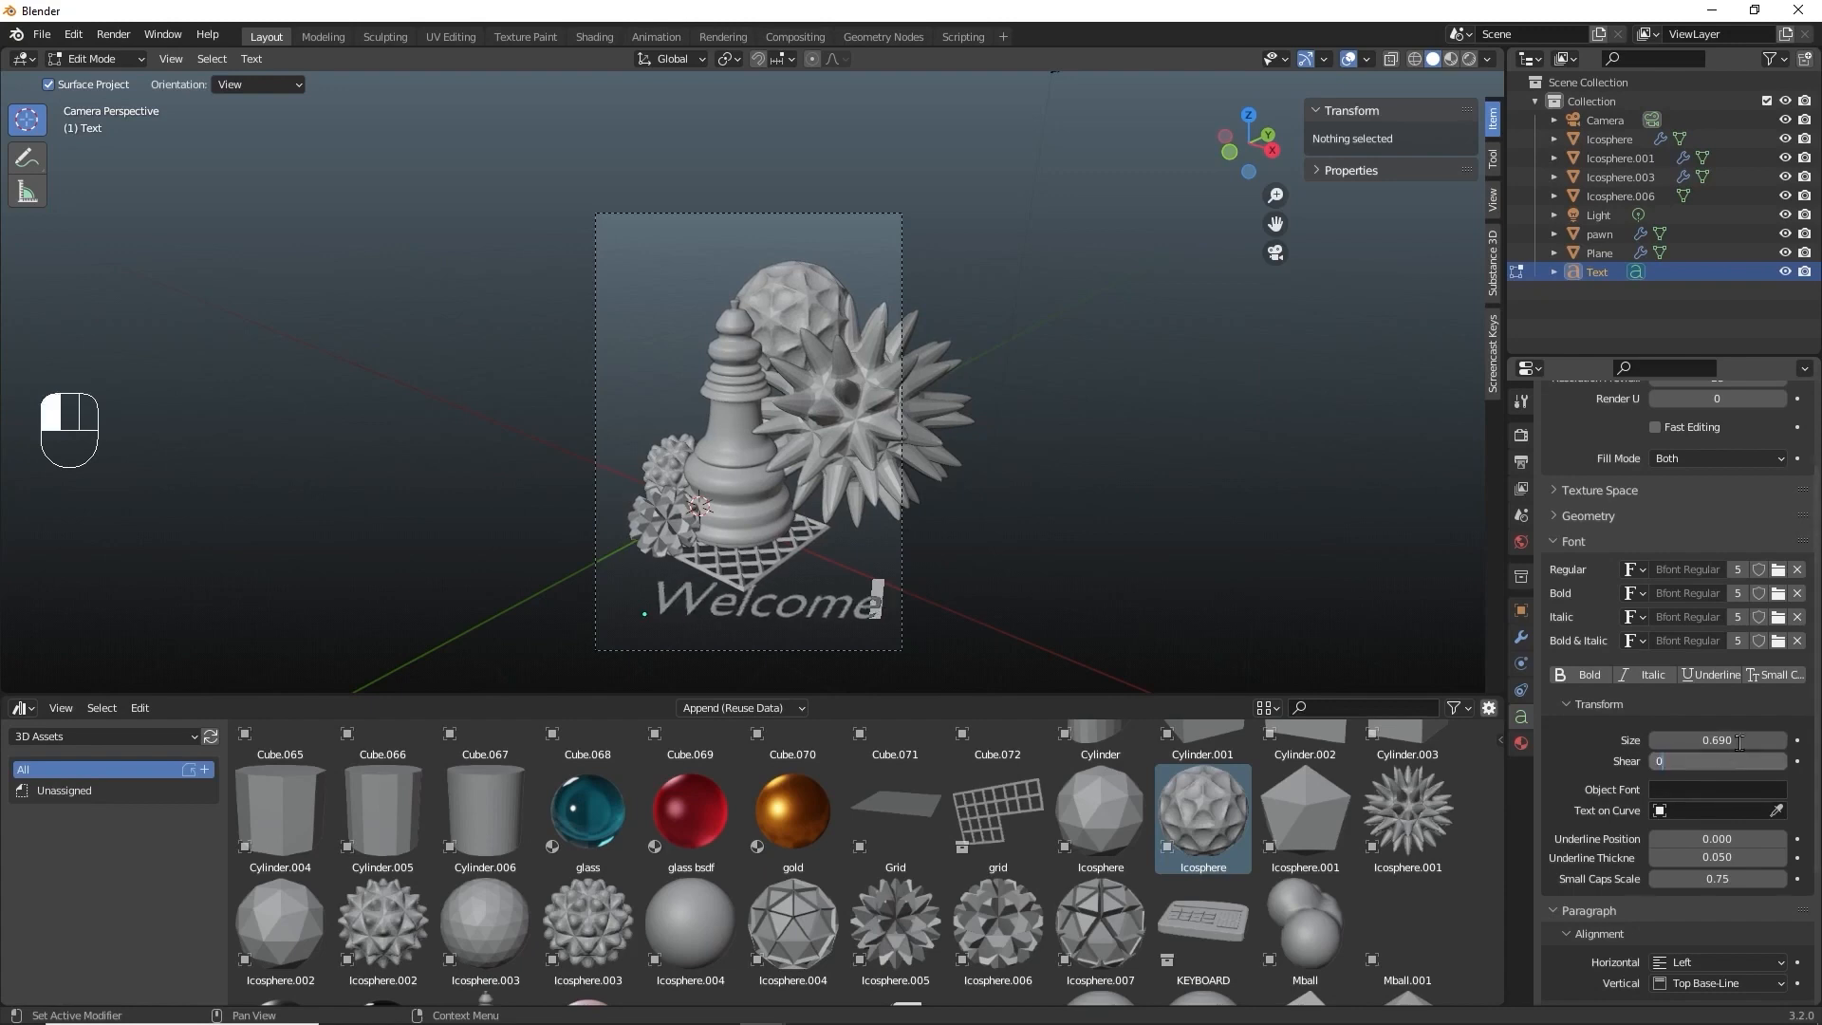
key("Return")
scroll(1742, 593, "up", 2)
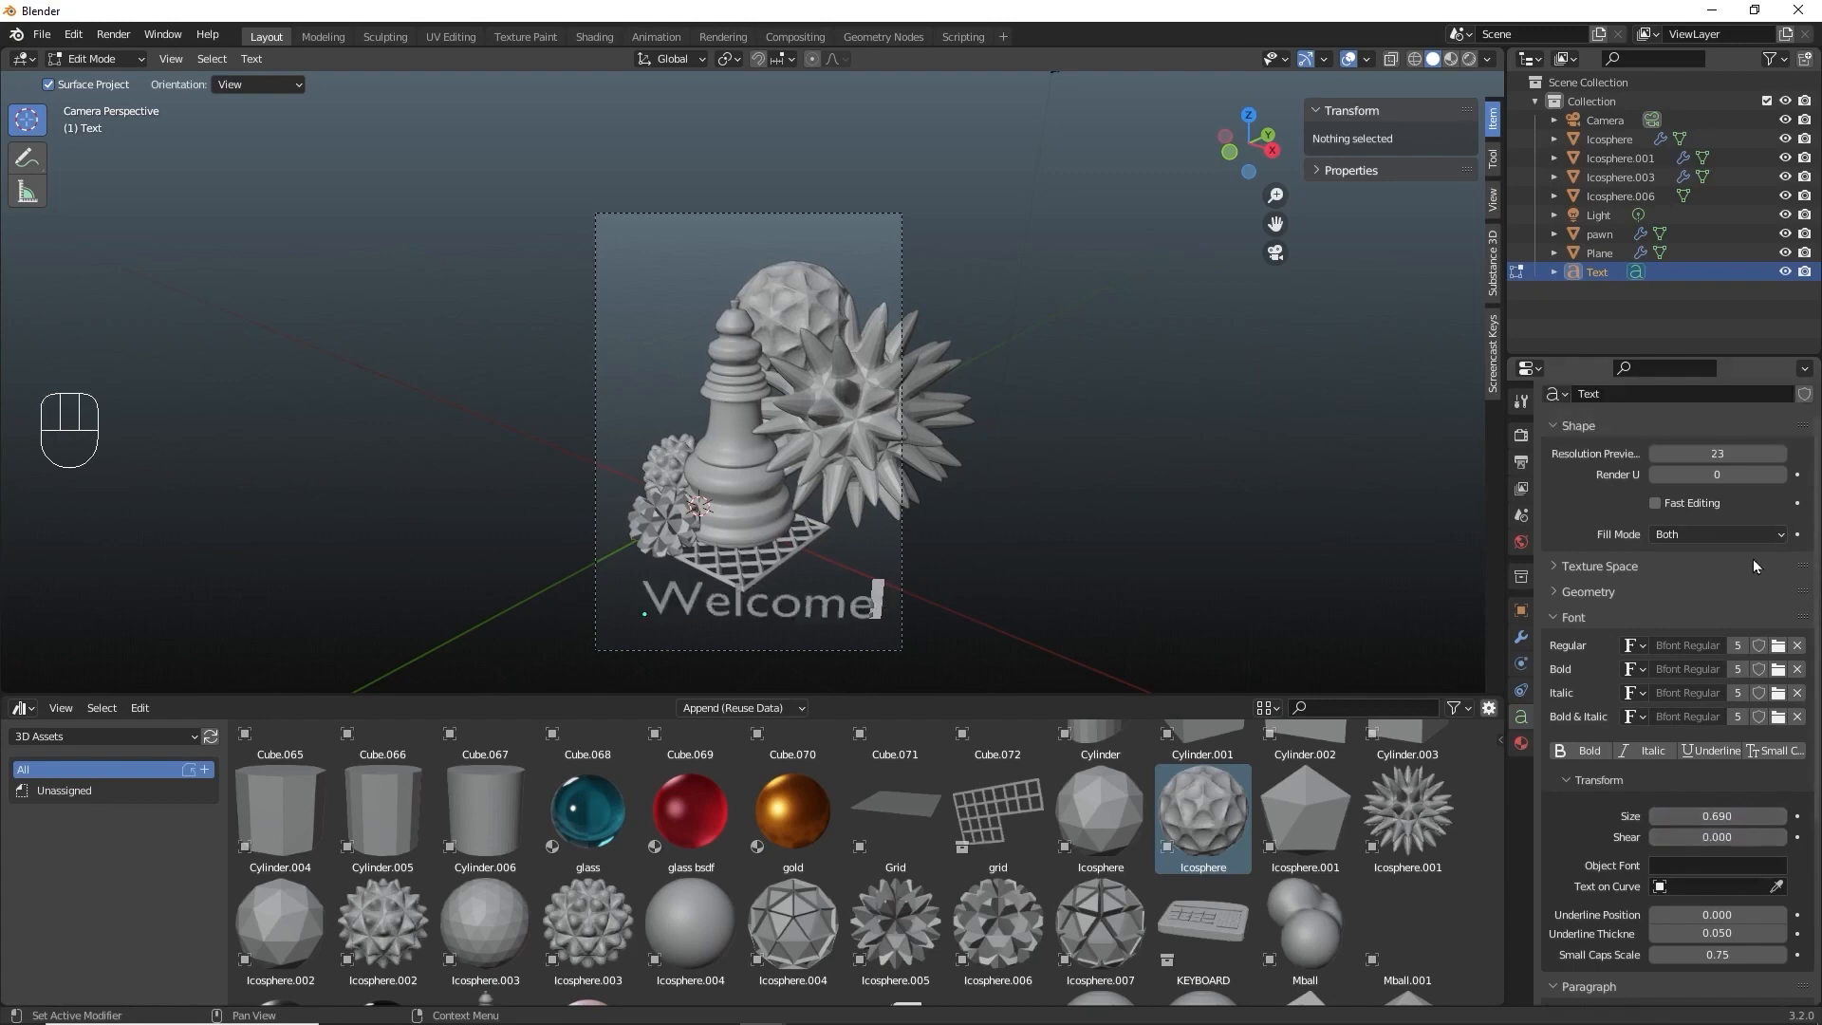
key("Tab")
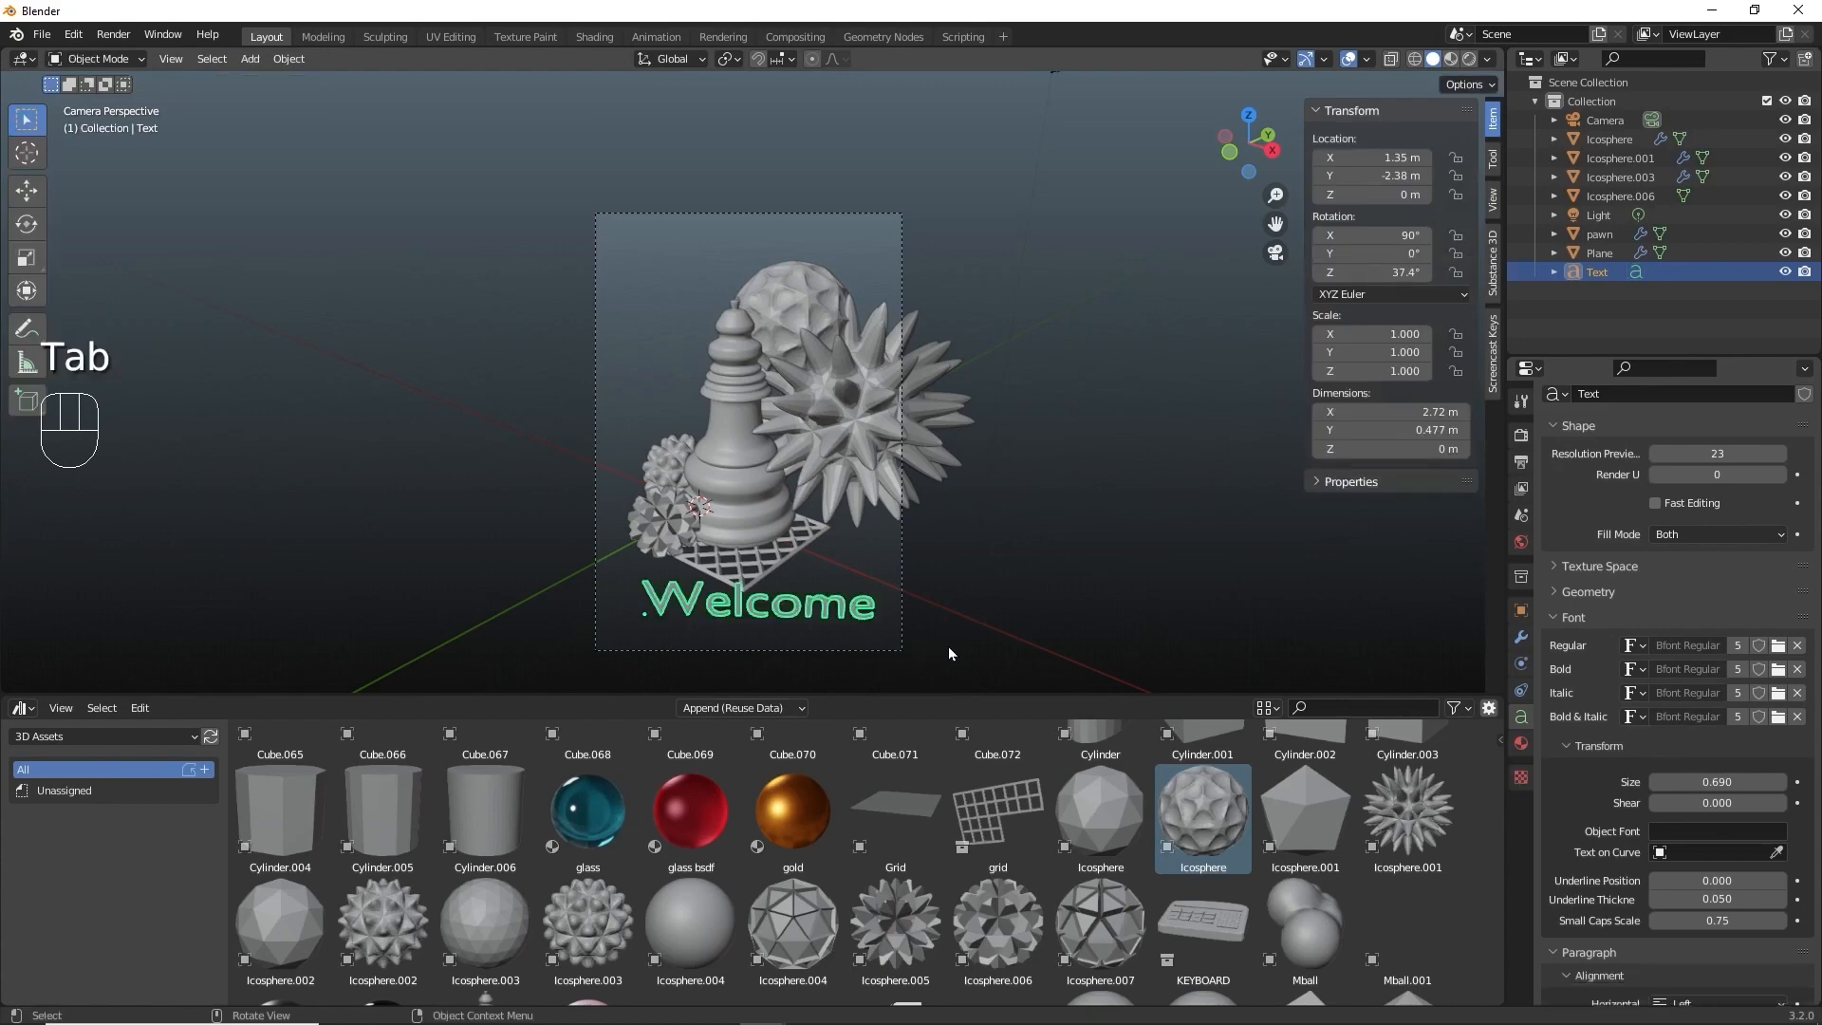
left_click(1467, 61)
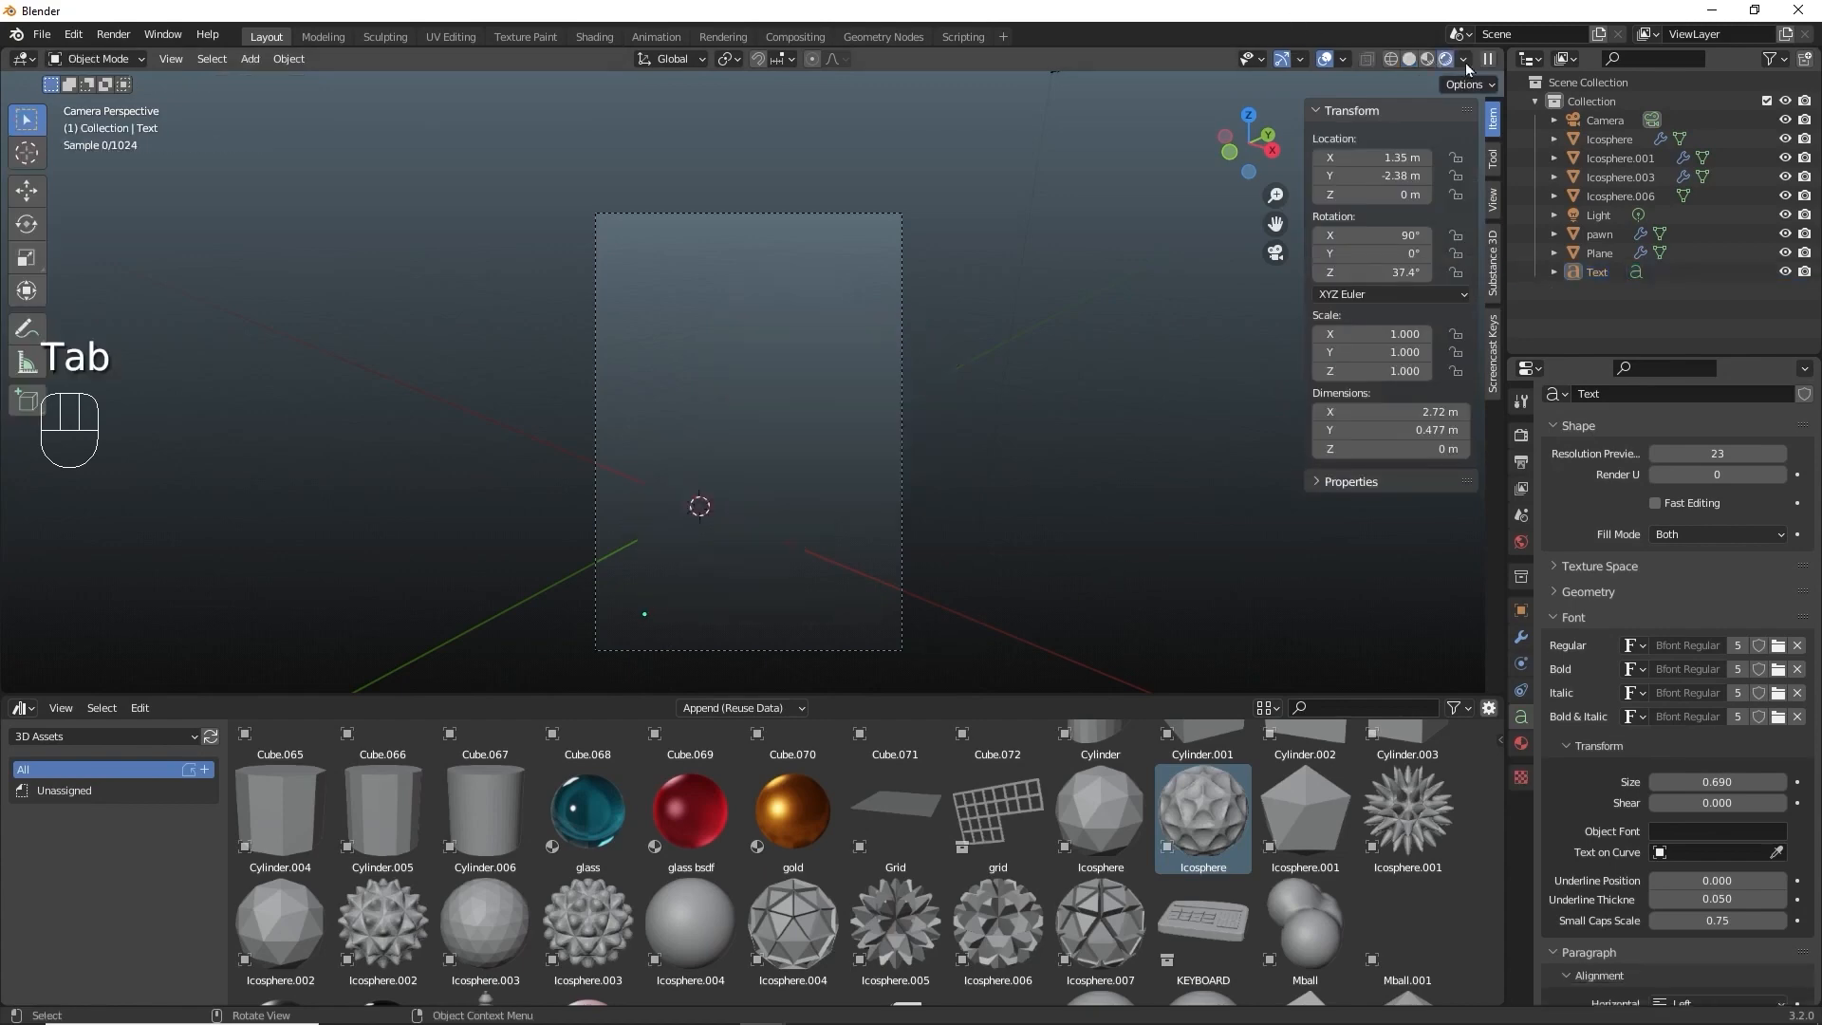
Apply the gold material from the asset library to the Welcome text.
left_click(822, 612)
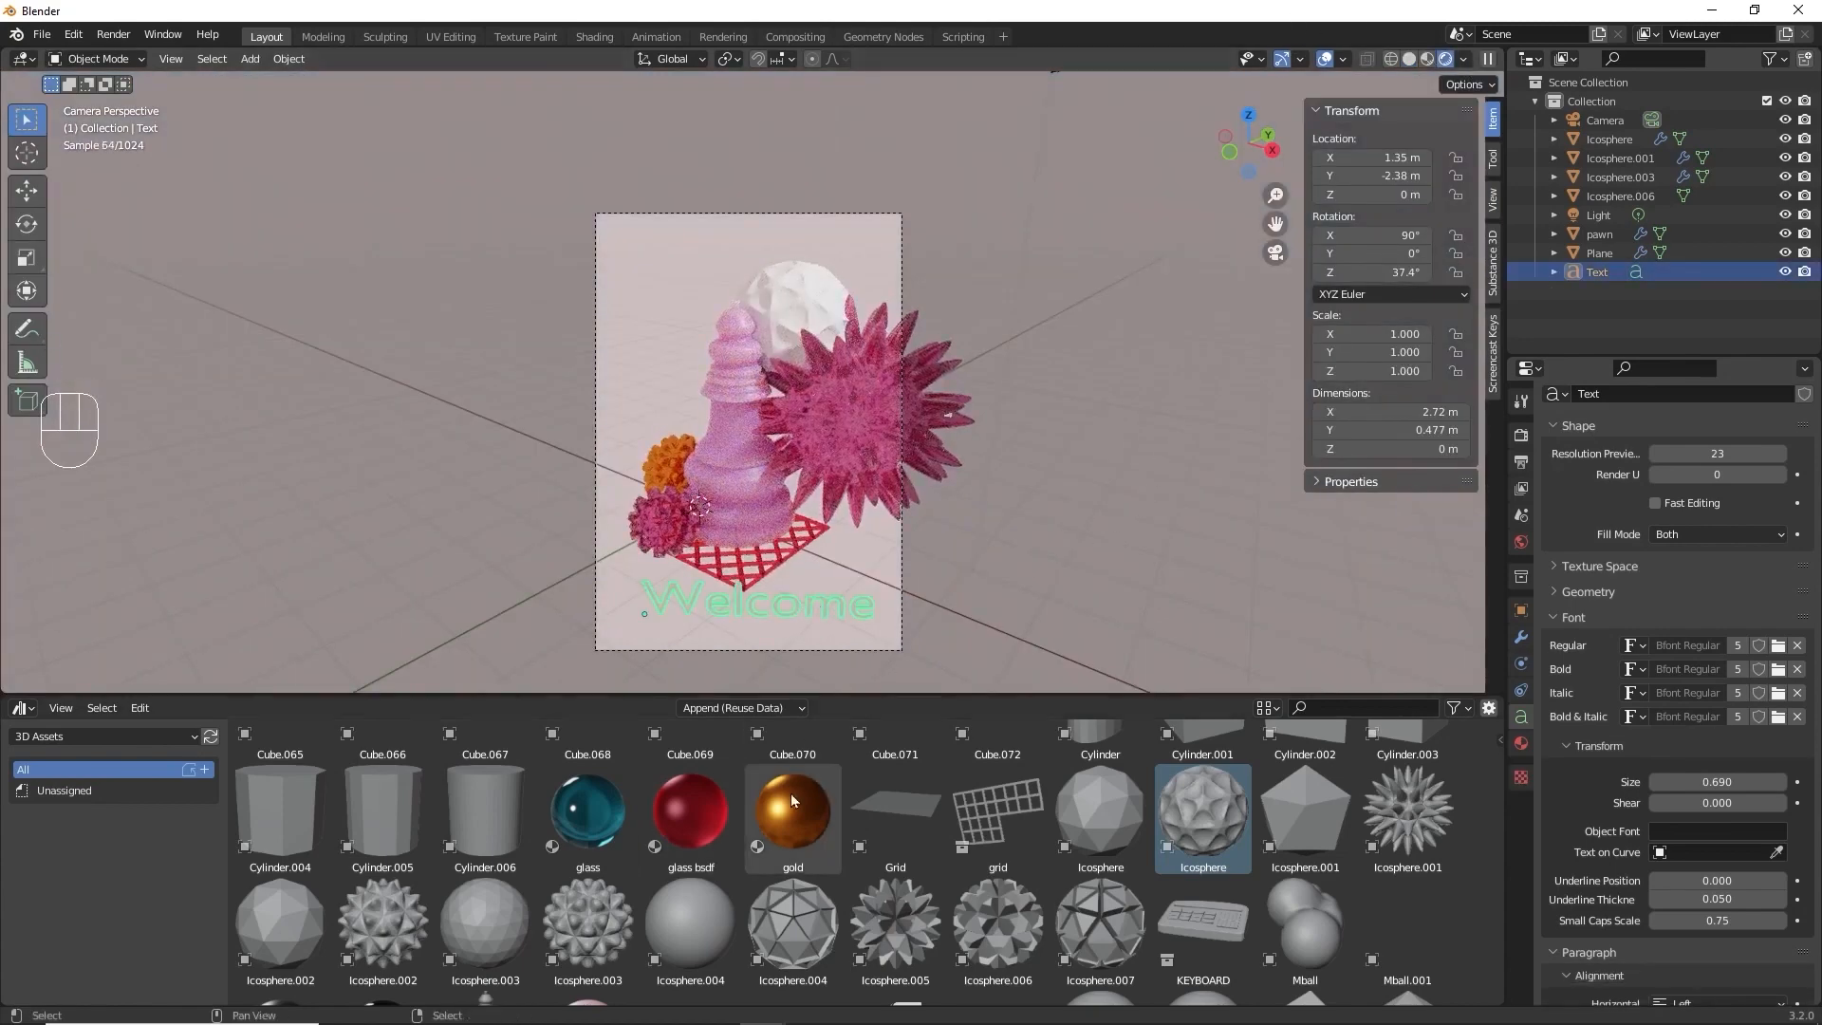
left_click_drag(792, 812, 805, 588)
left_click(1152, 595)
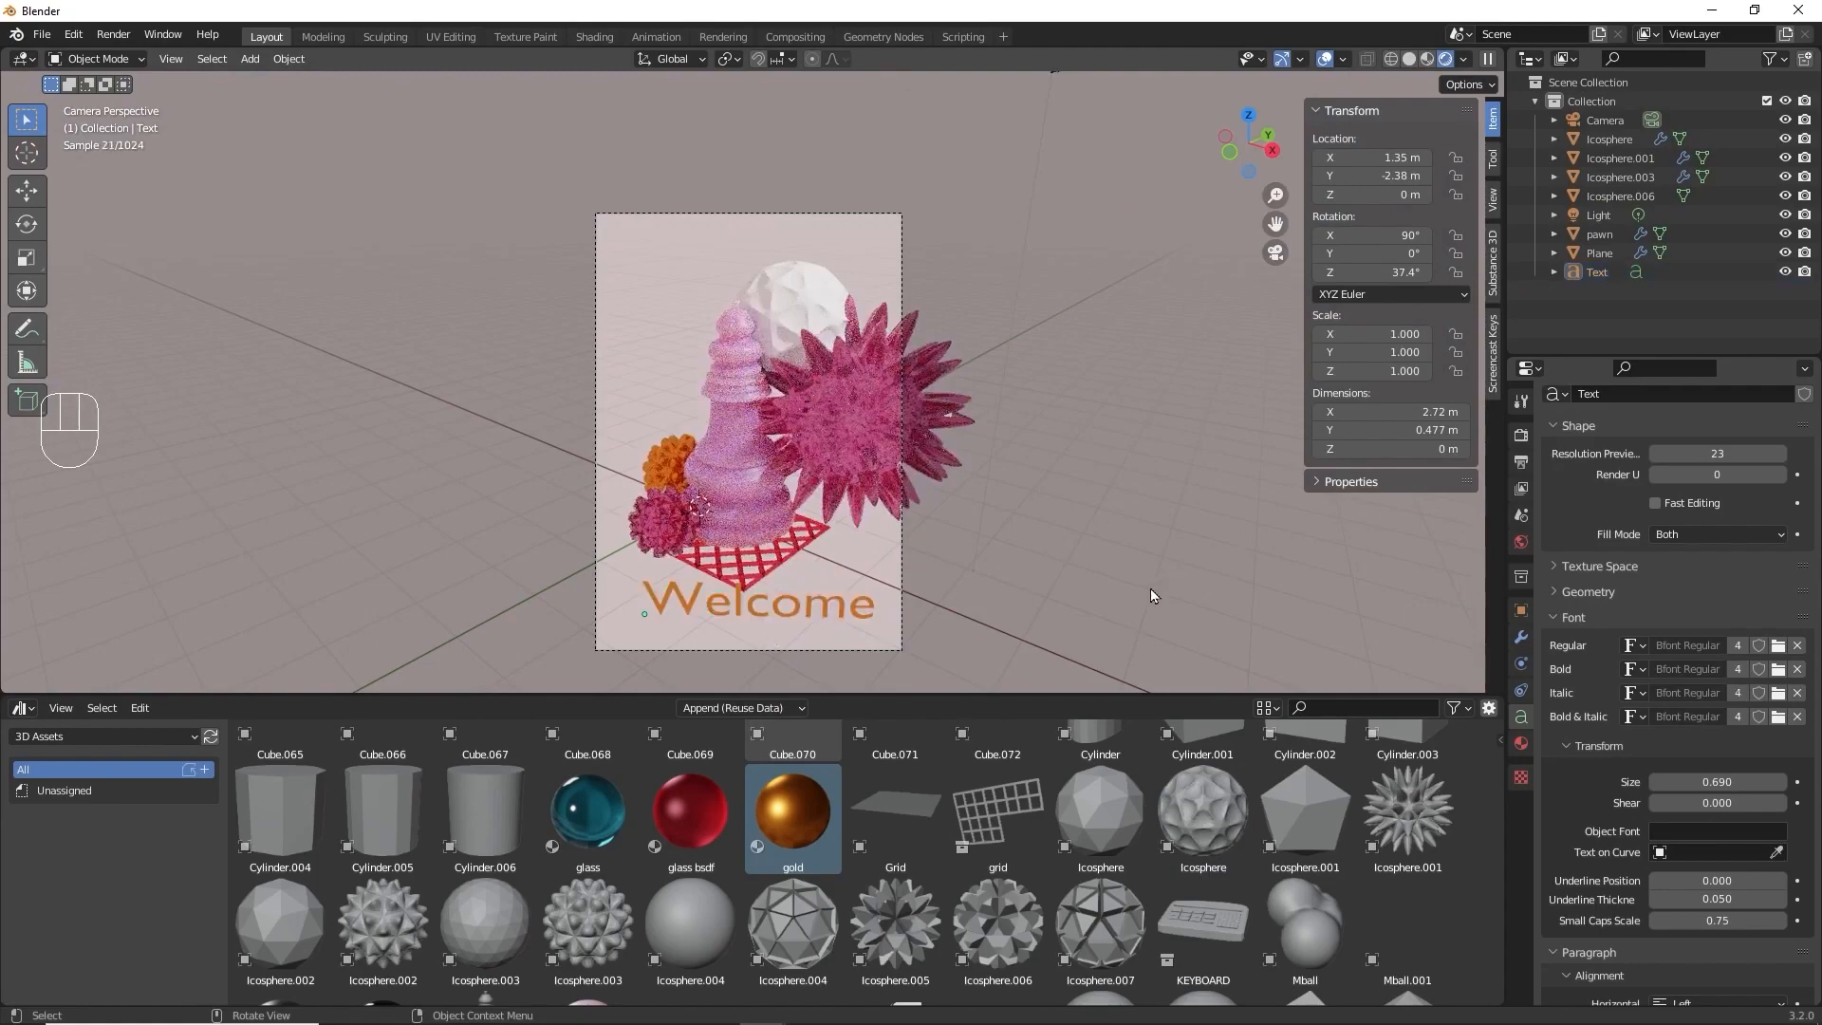
Add an exclamation mark so the text reads "Welcome!".
scroll(1066, 516, "up", 2)
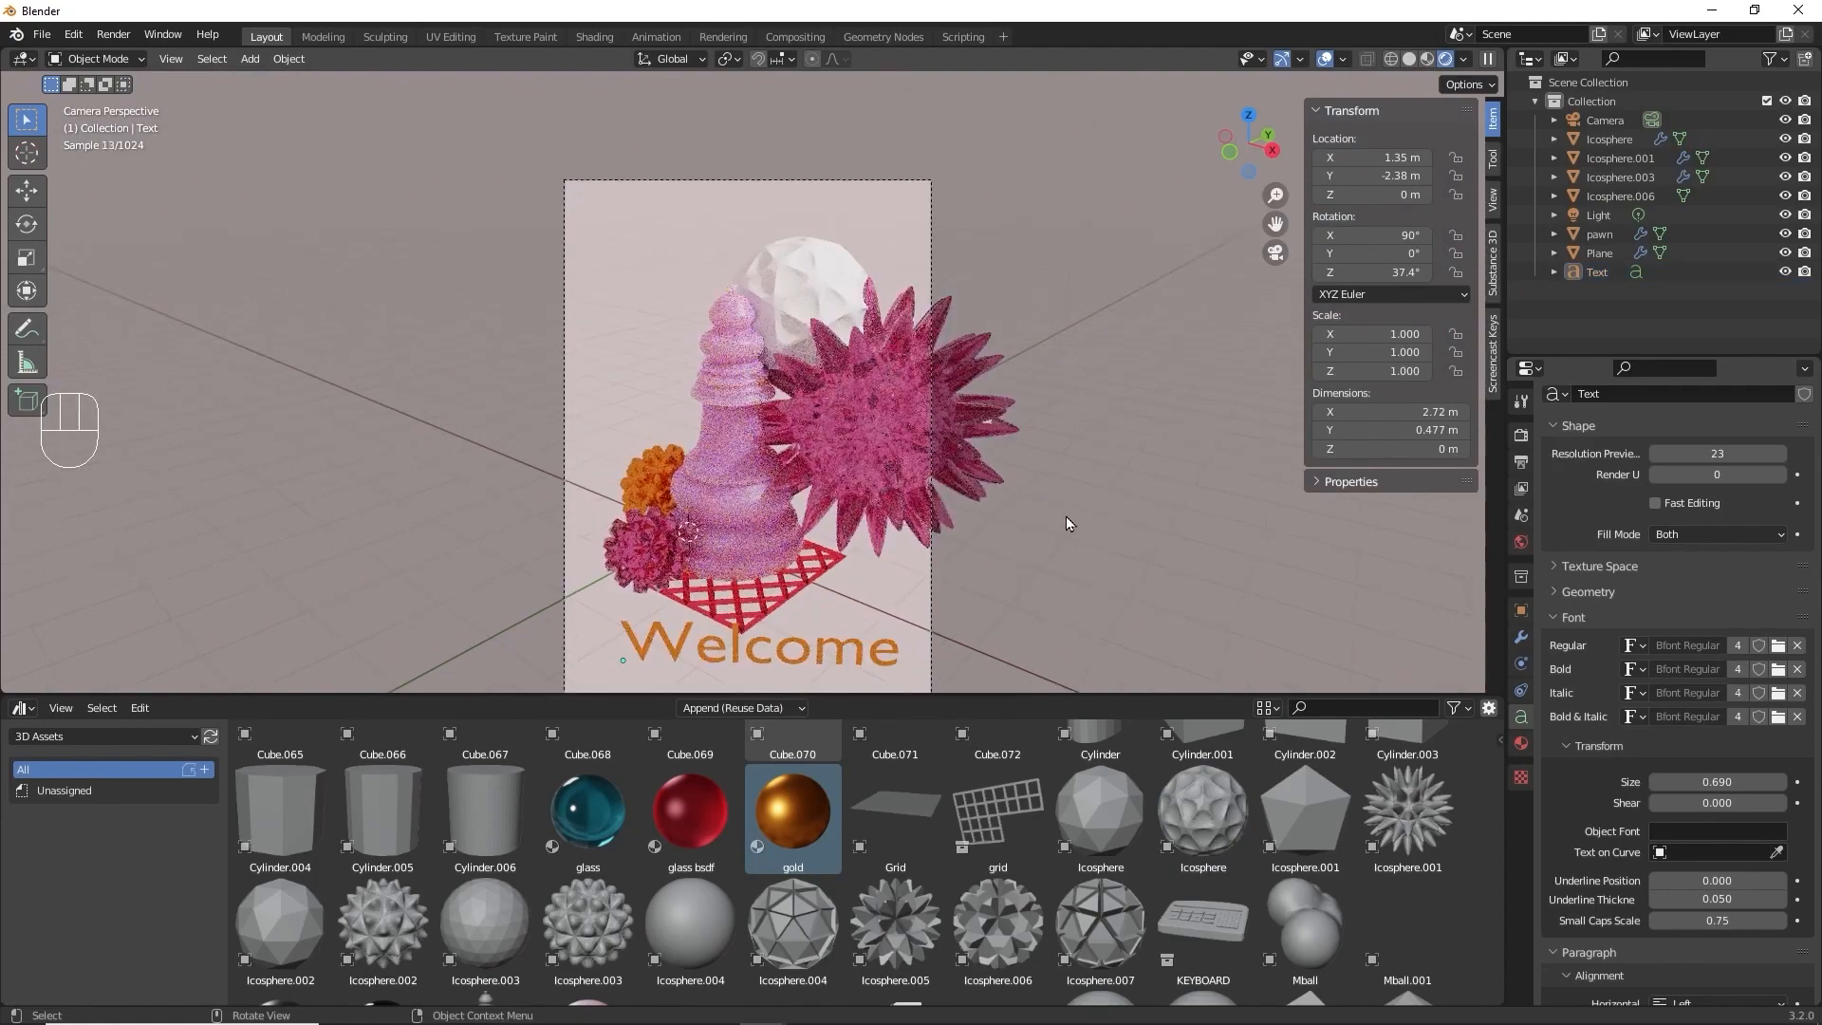
middle_click_drag(1067, 516, 1072, 275, "shift")
scroll(927, 520, "up", 3)
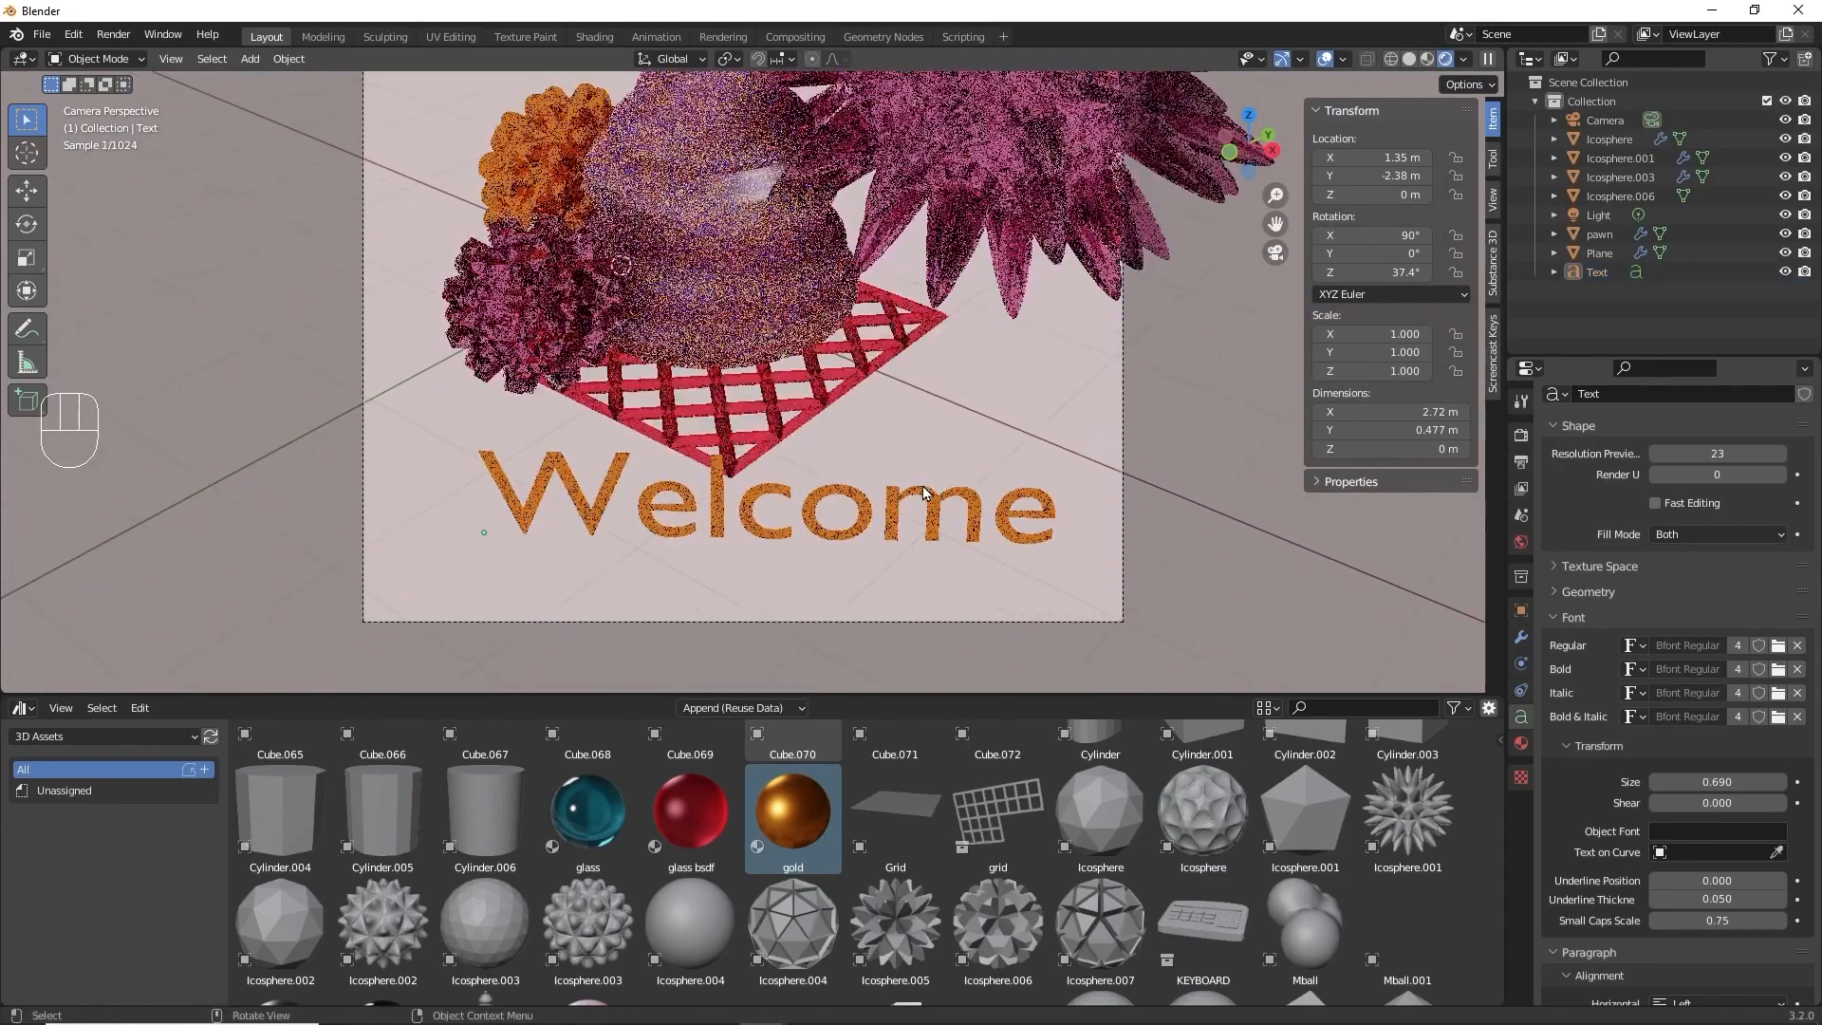
key("Tab")
key("Tab")
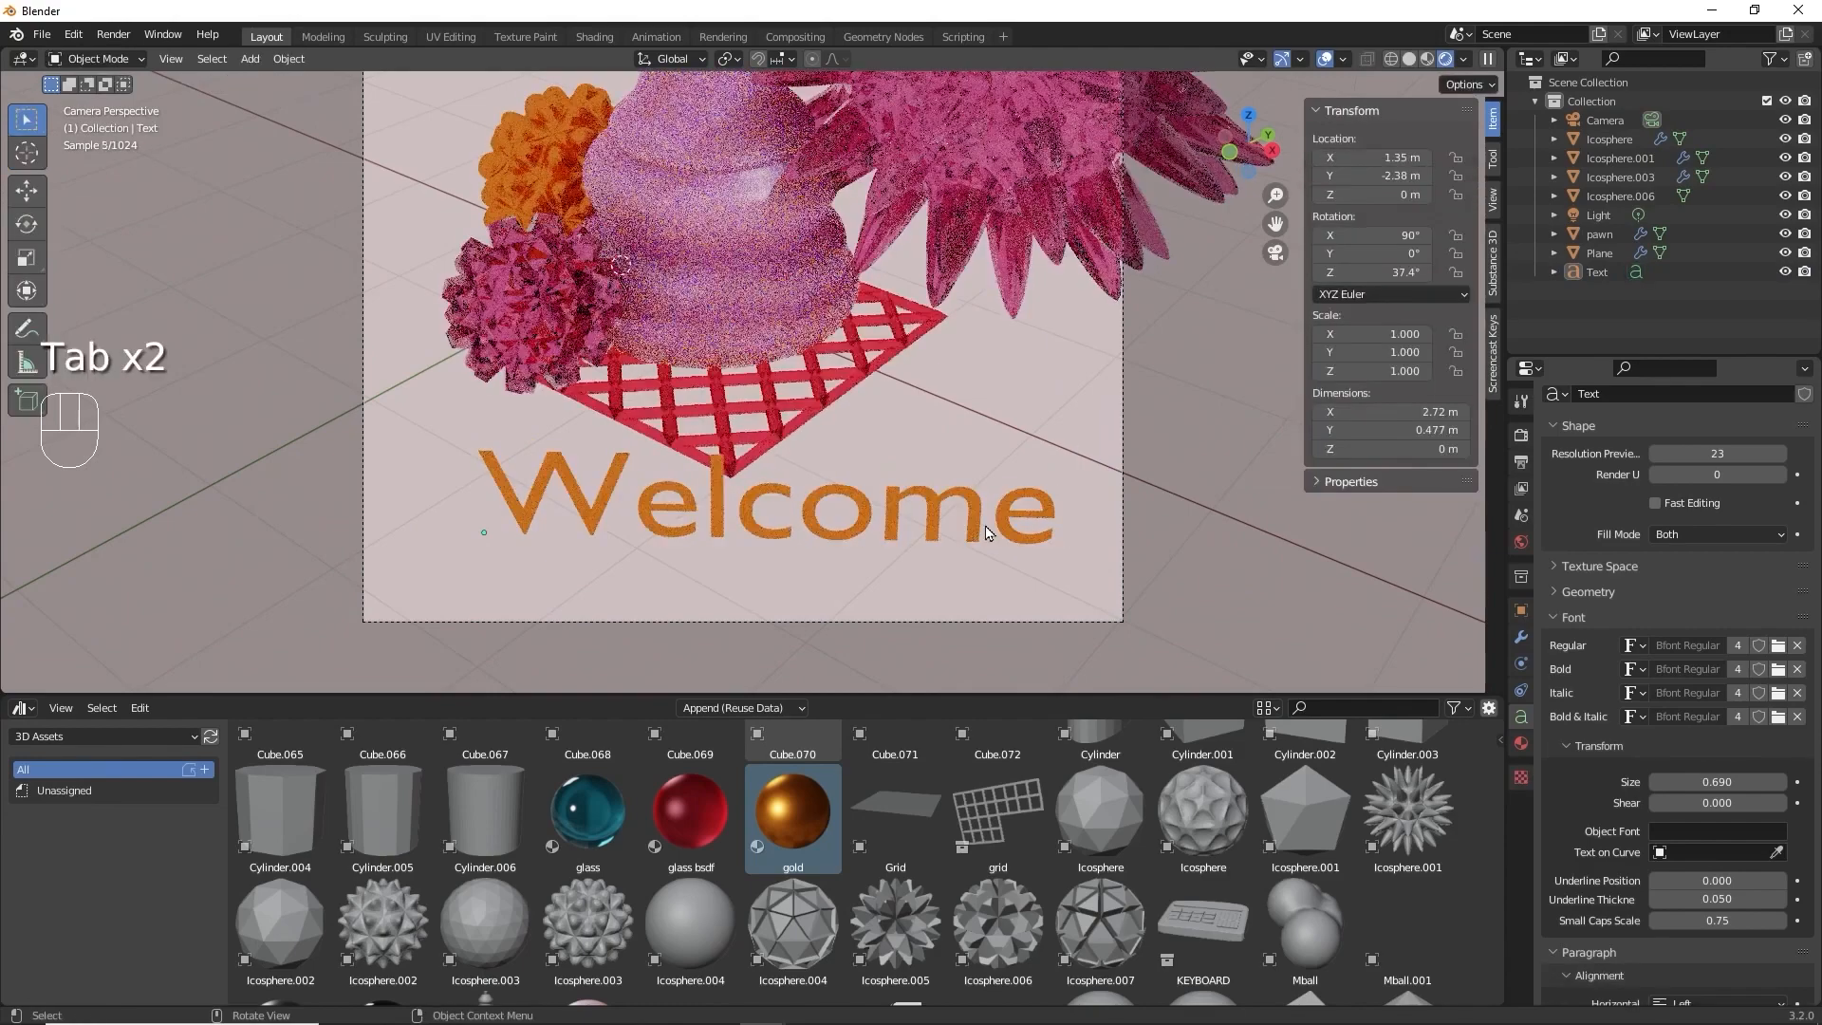
key("Tab")
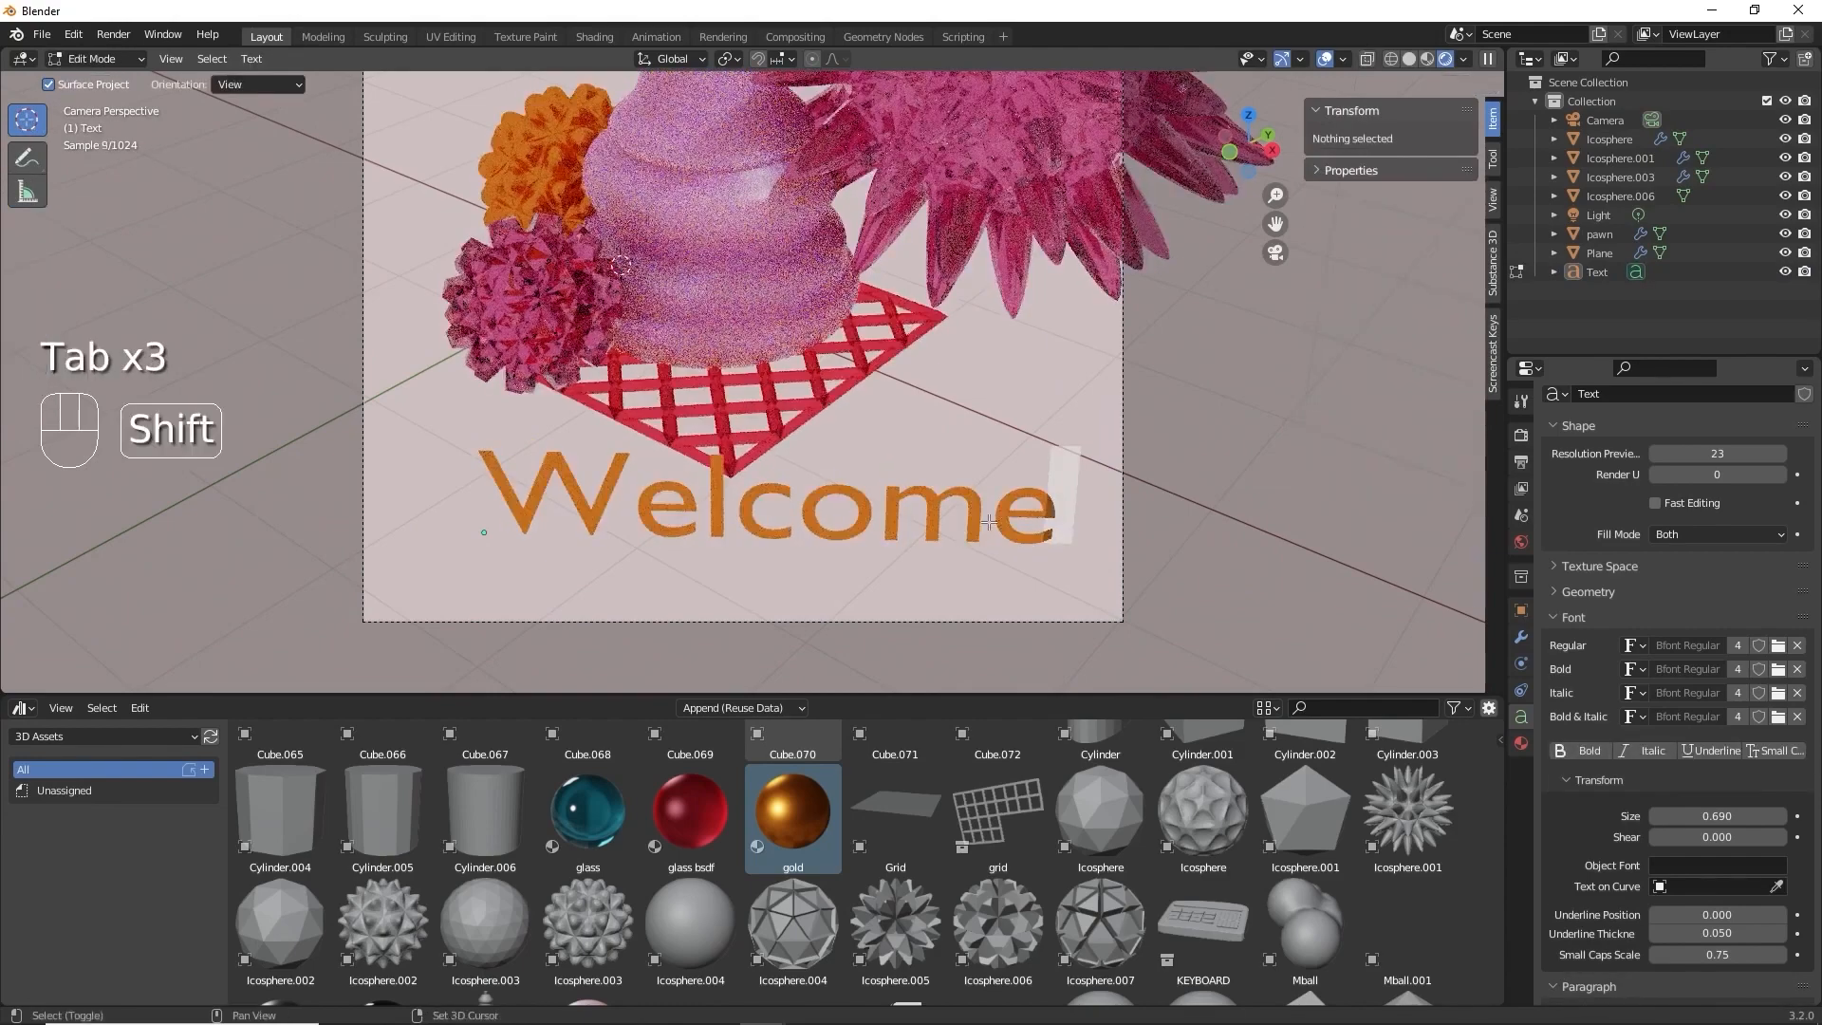
type("!")
key("Tab")
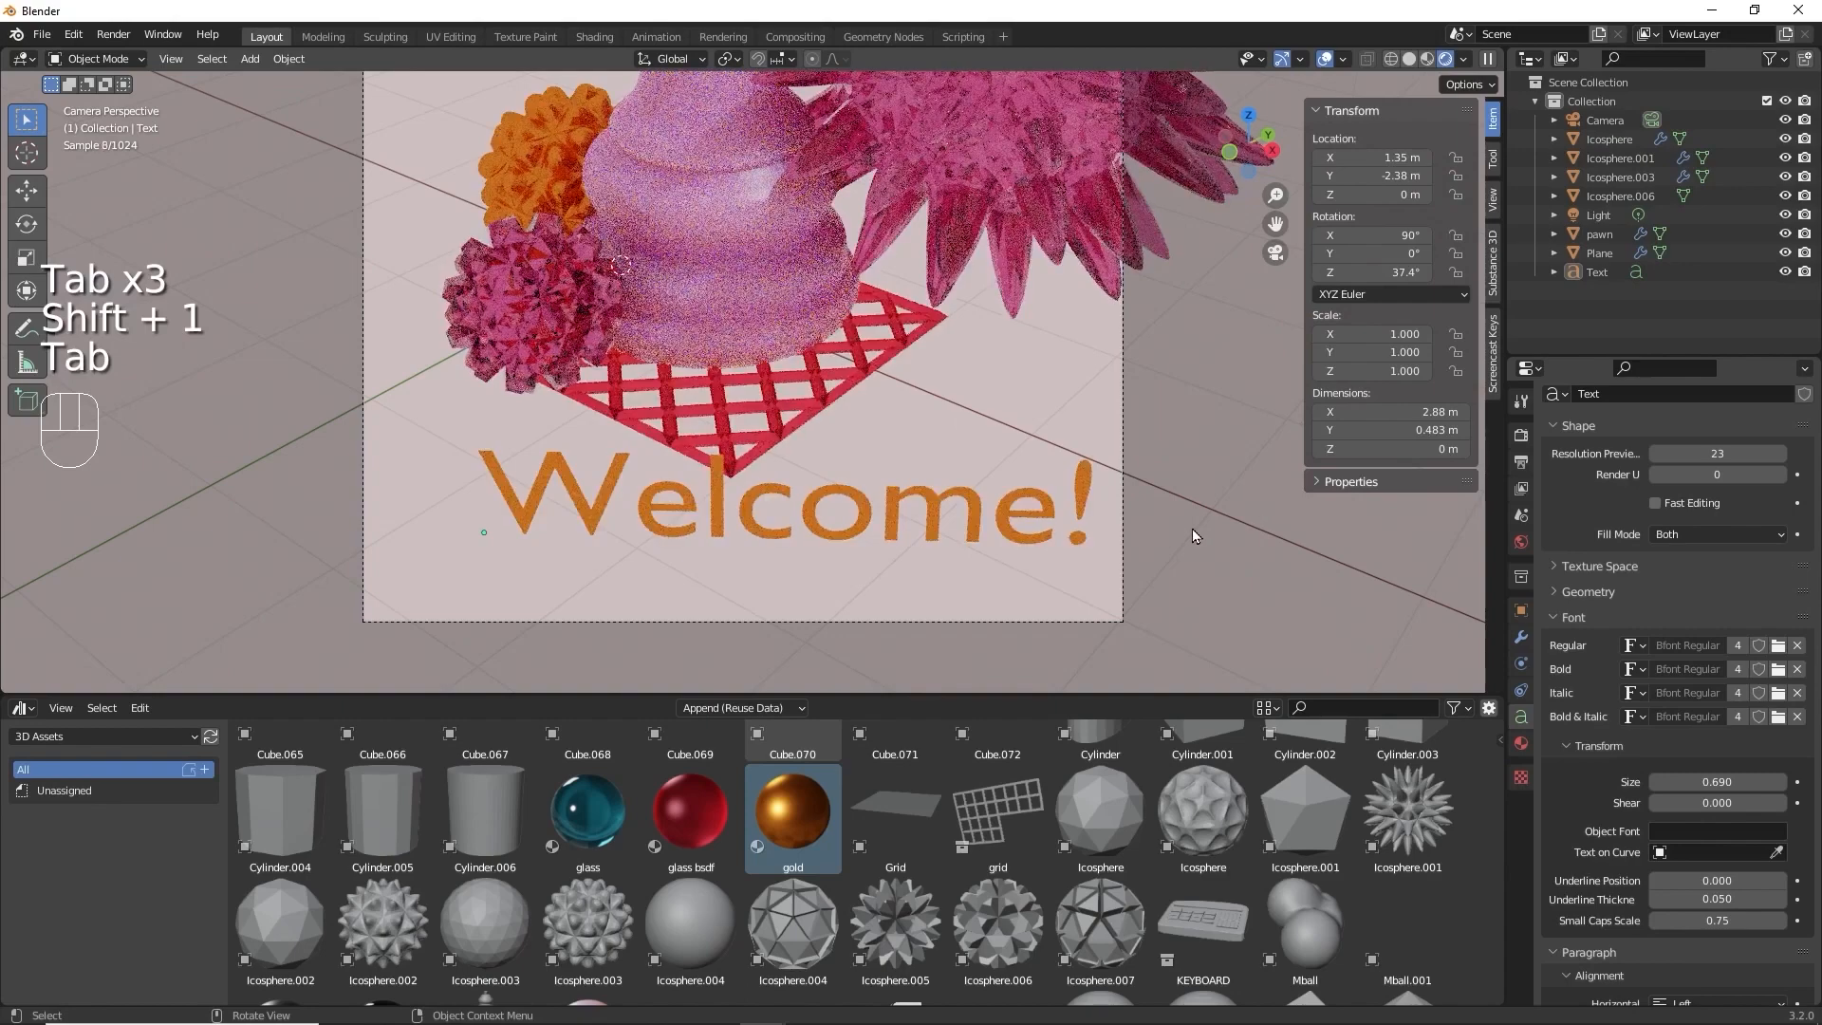
Move the Welcome! text along the global Y axis to Y -2.5096 m.
key("g")
key("z")
left_click(1193, 529)
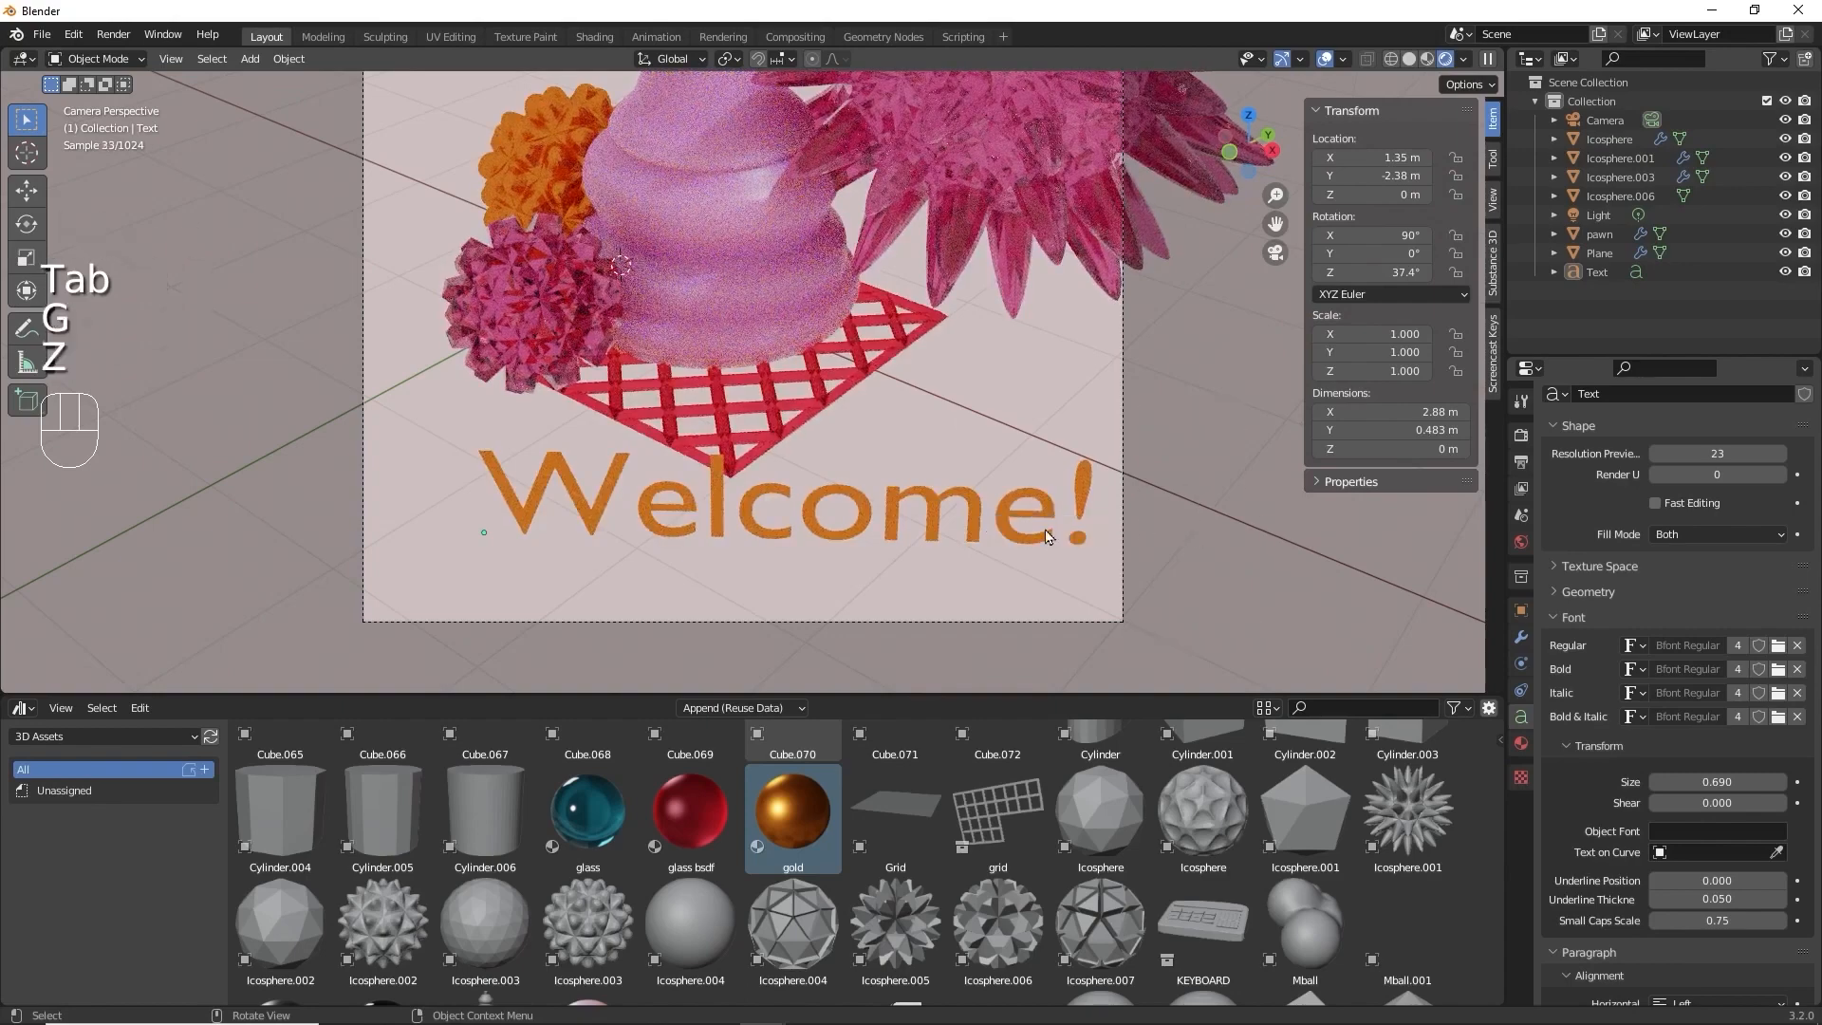
left_click(1028, 544)
key("g")
key("z")
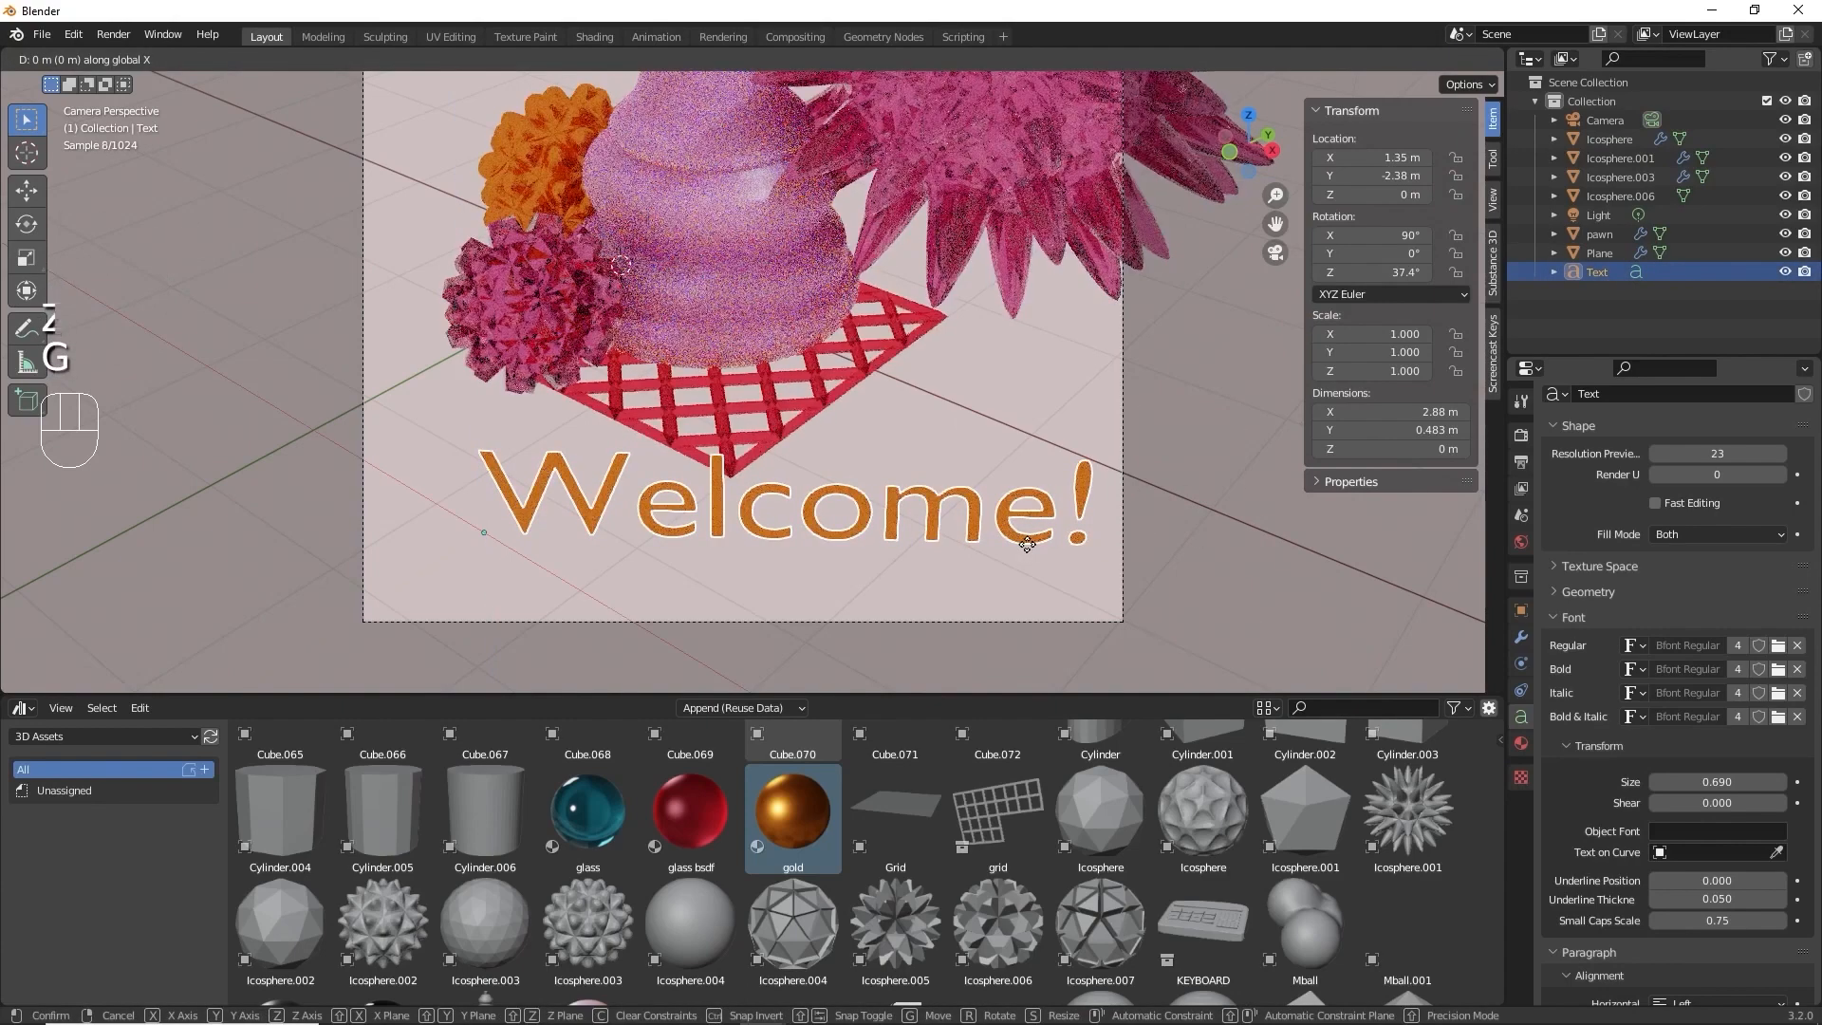
key("y")
left_click(998, 549)
Return to the camera view and apply the glass bsdf material to the Welcome! text.
middle_click_drag(1001, 549, 1063, 527)
key("KP_0")
scroll(1042, 515, "down", 3)
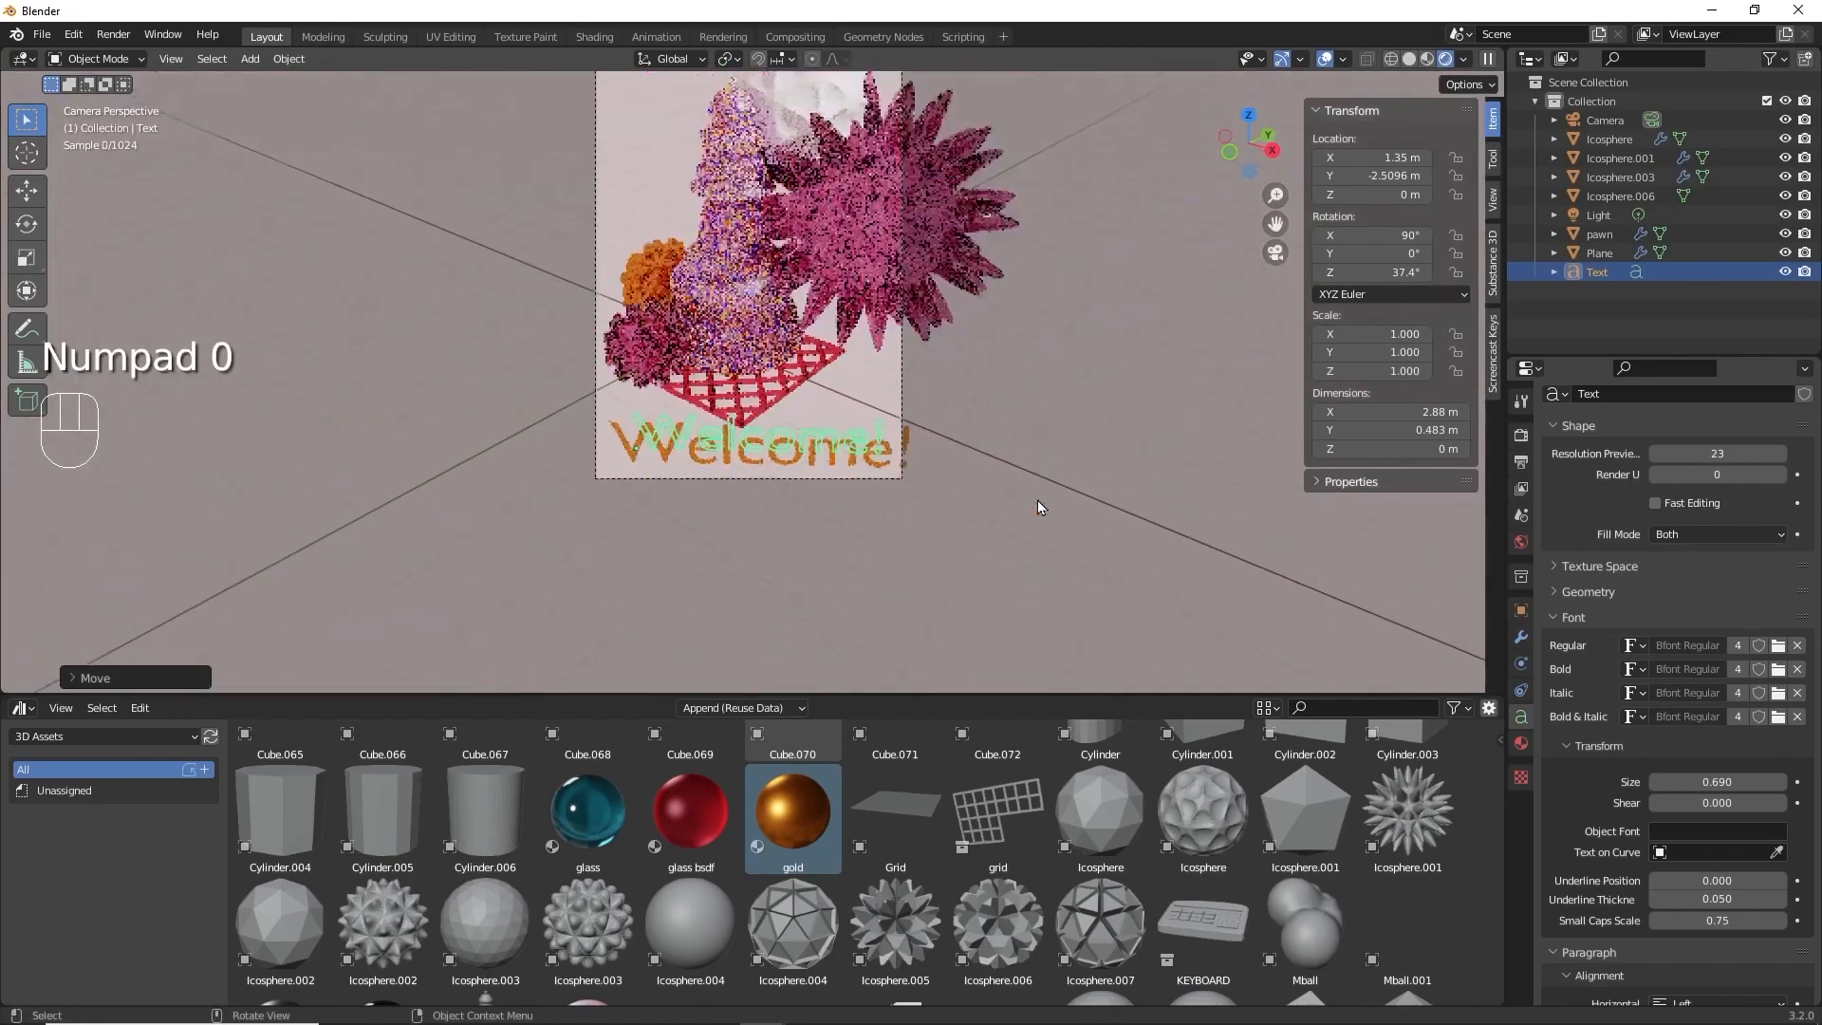
middle_click_drag(1018, 382, 1009, 481, "shift")
left_click_drag(695, 818, 767, 527)
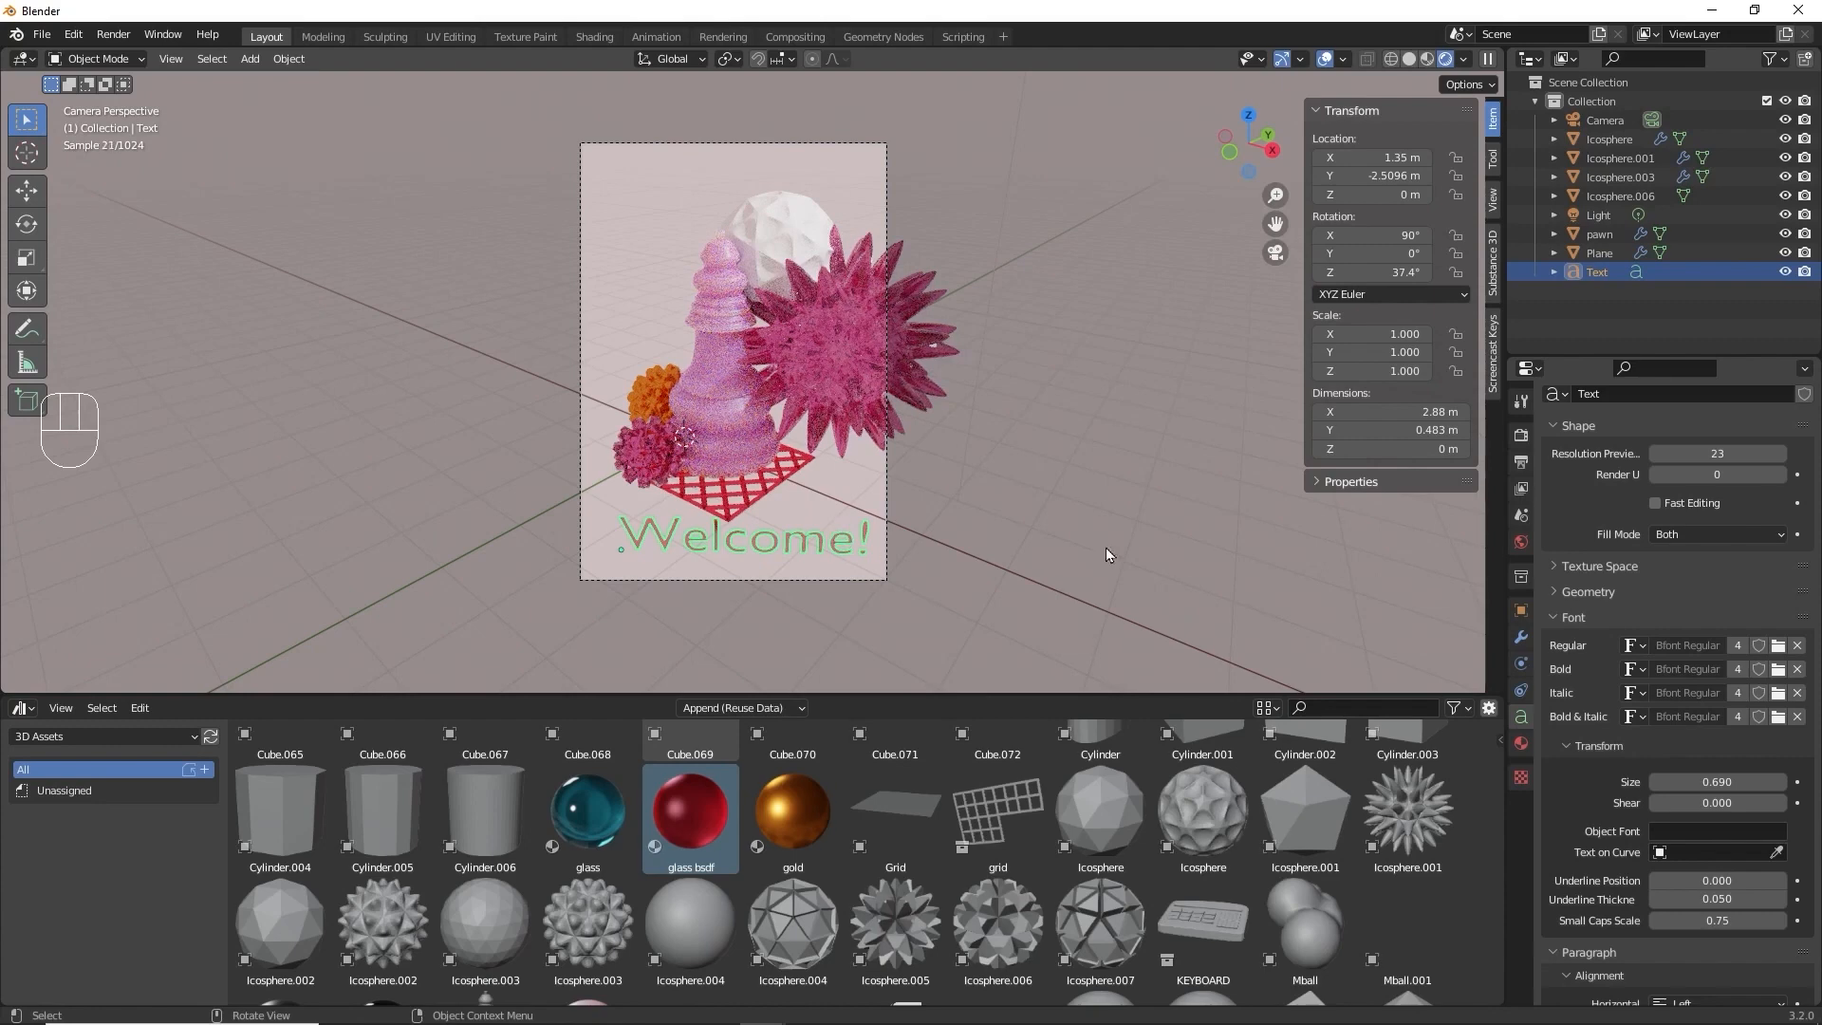
Set the render resolution scale to 55% and render the image.
left_click(1521, 462)
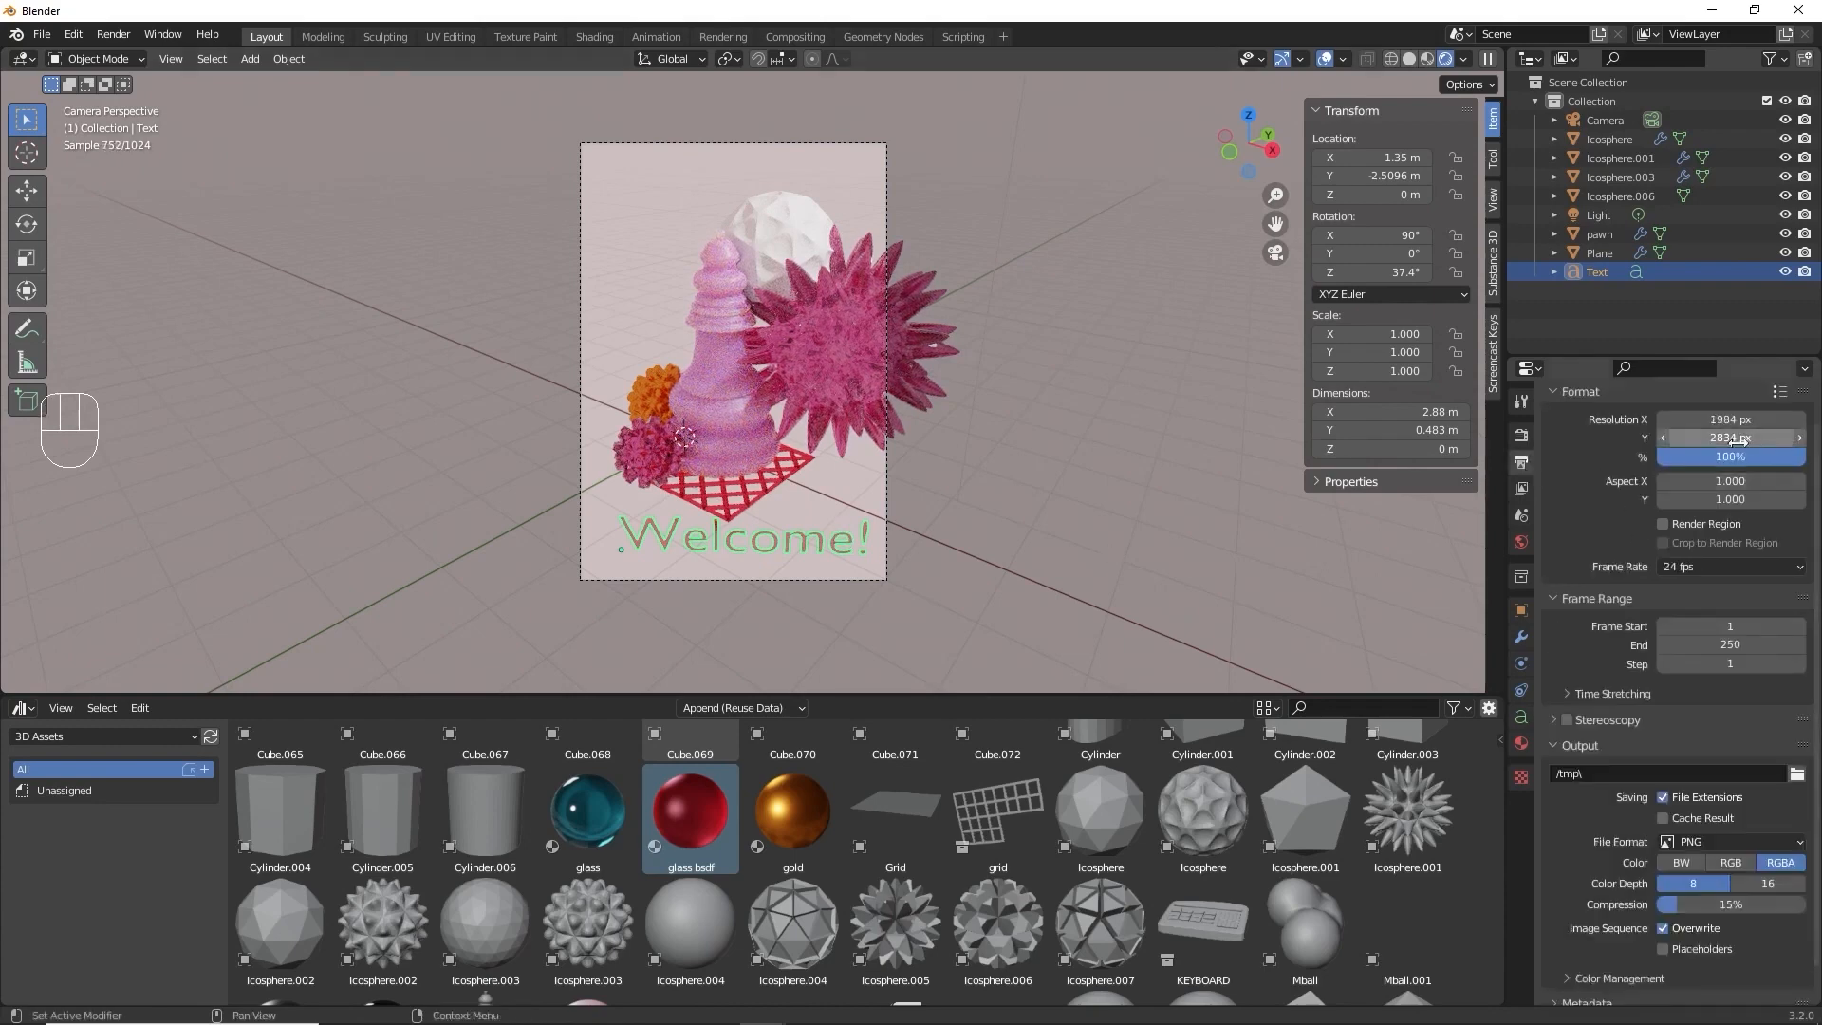
left_click_drag(1768, 462, 1701, 463)
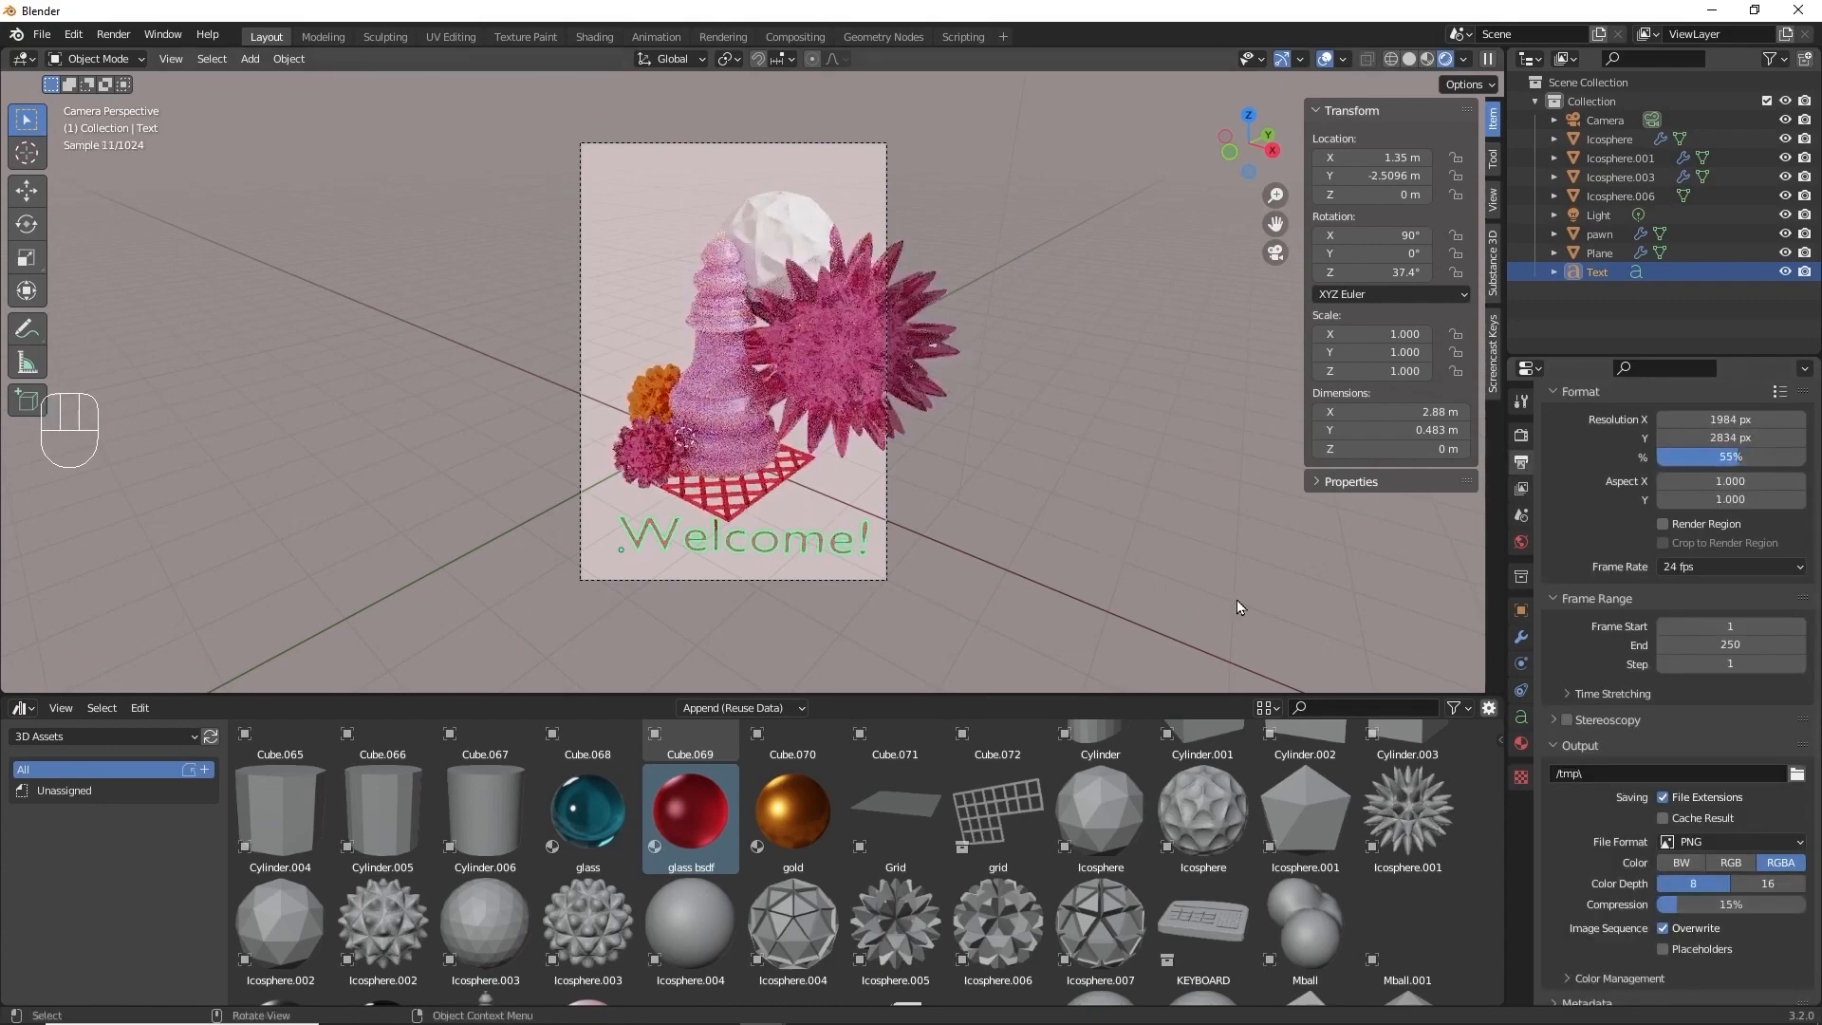
key("F12")
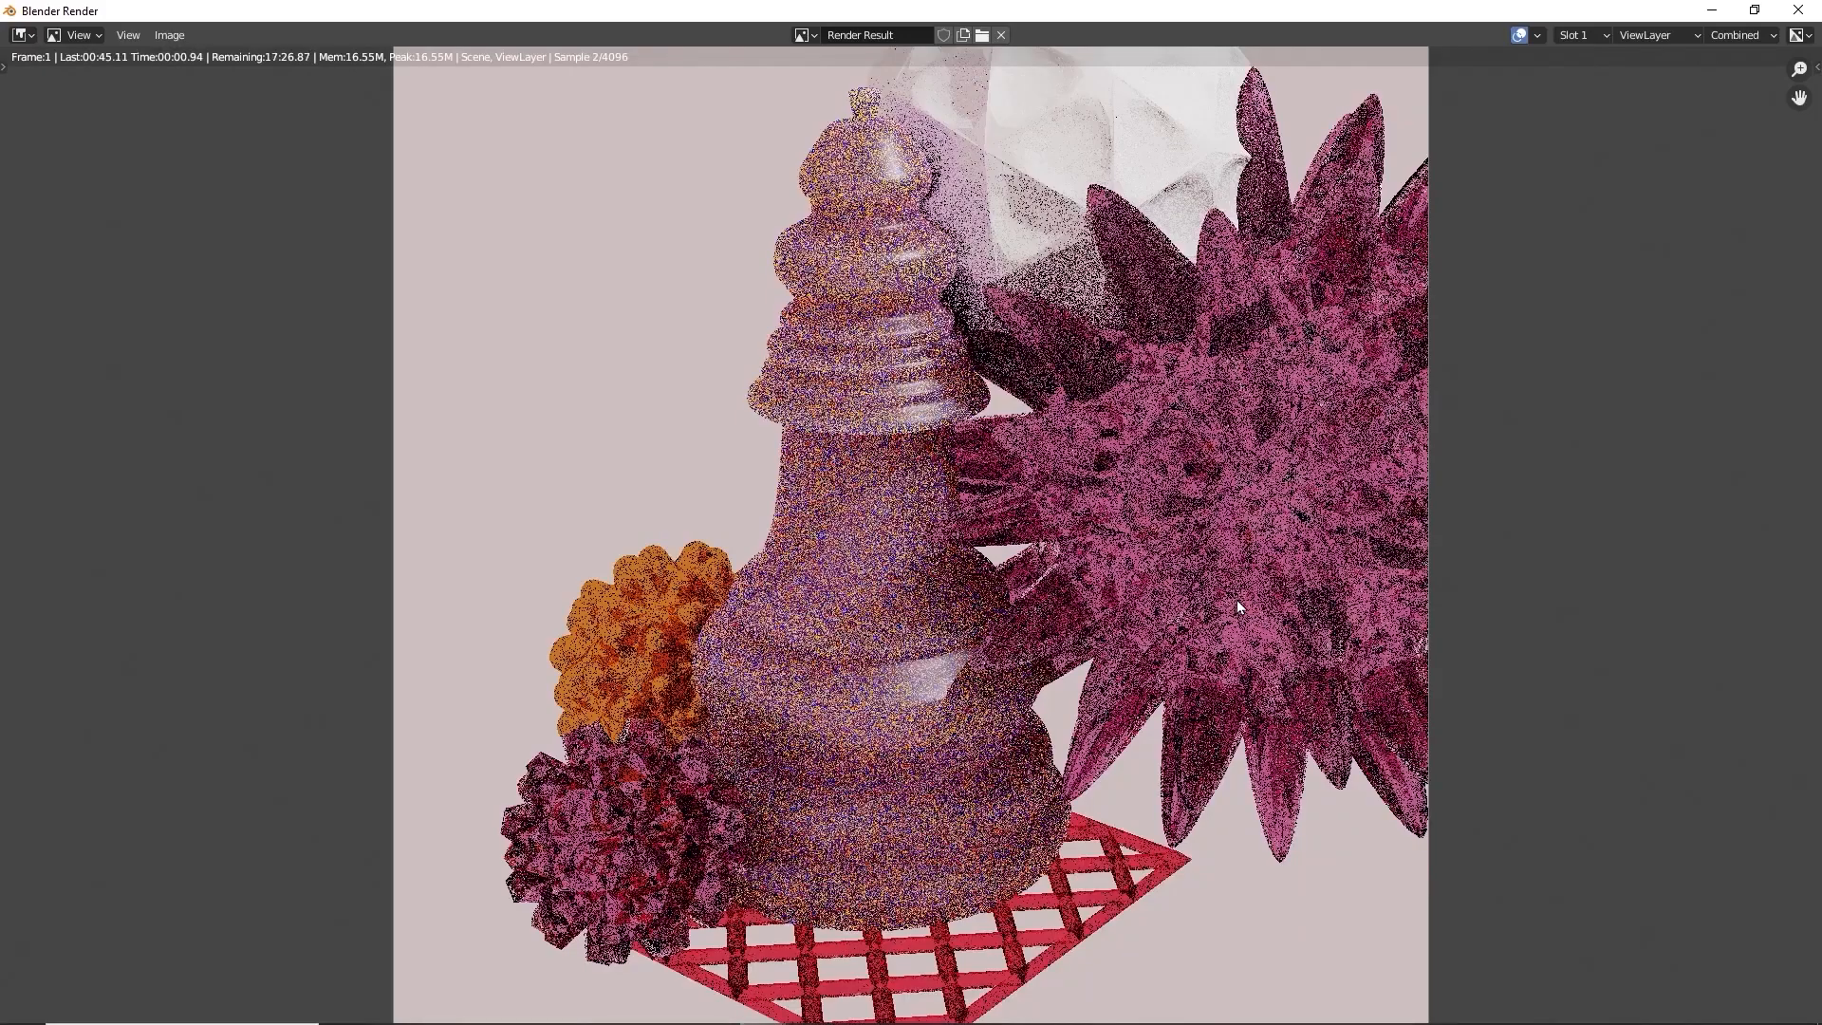
scroll(1238, 600, "down", 3)
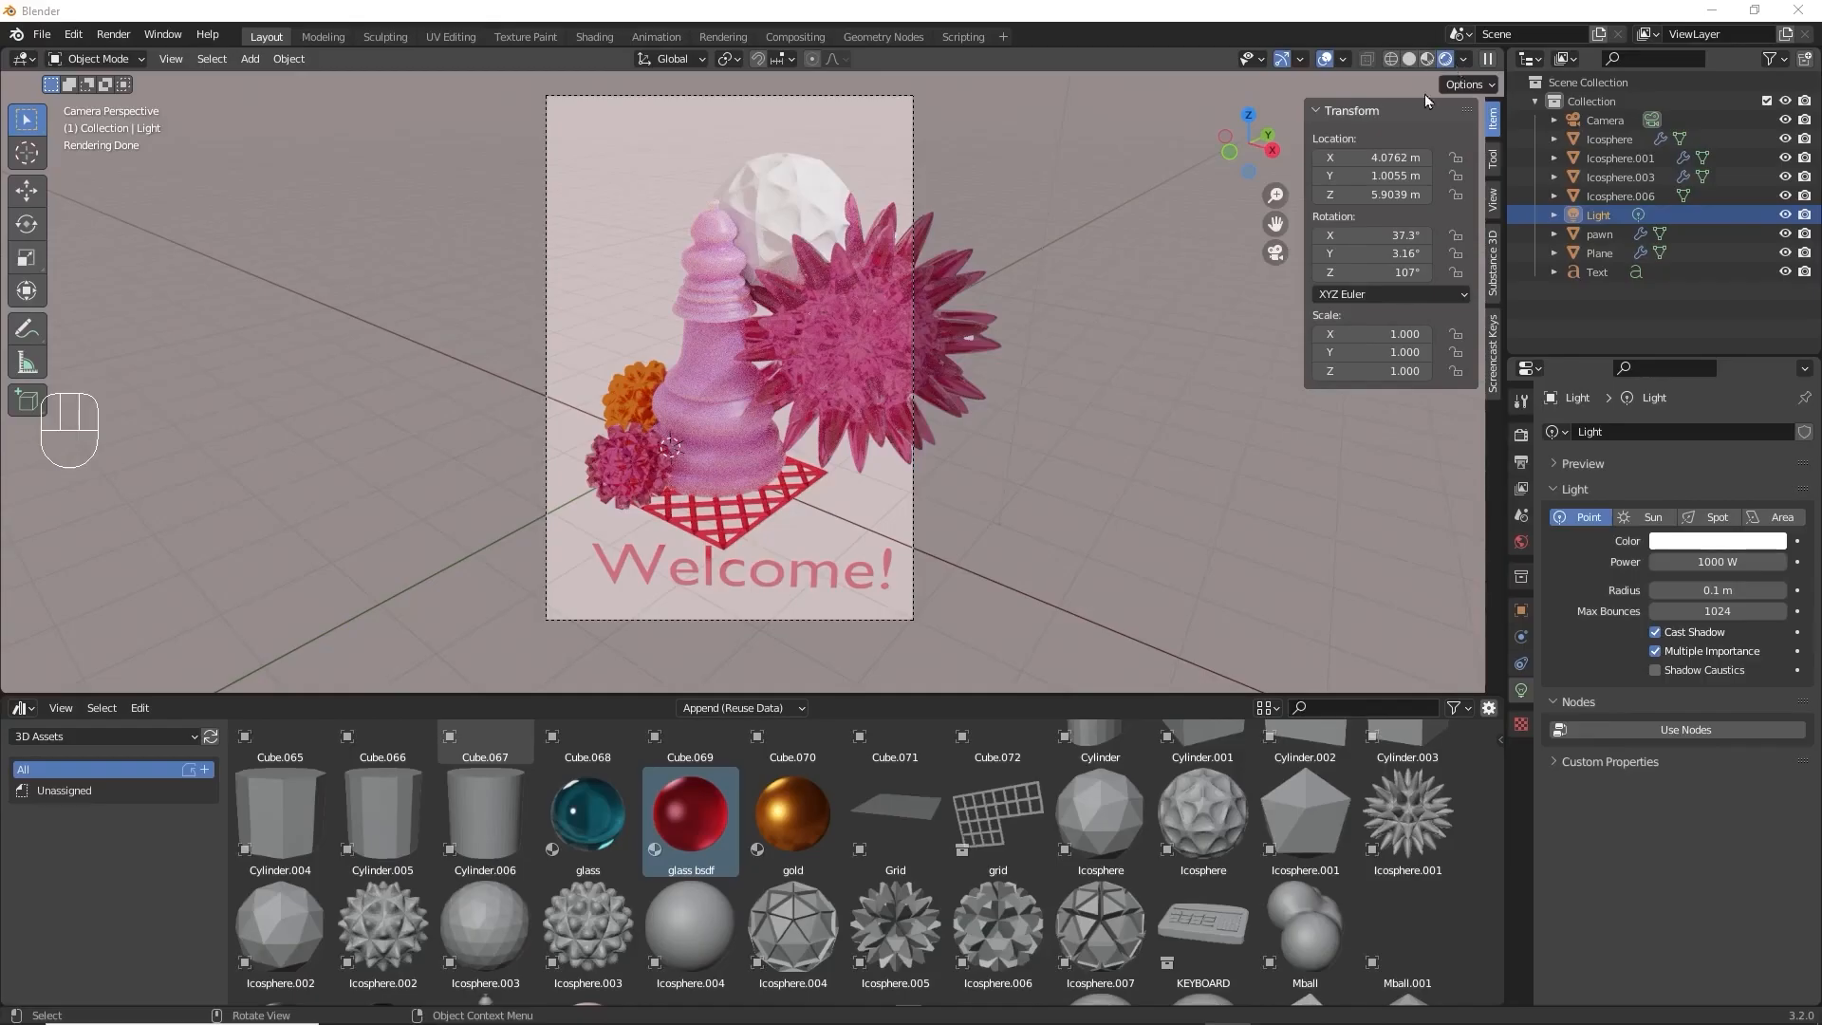
Select the point light and change its colour to red.
scroll(1078, 220, "down", 3)
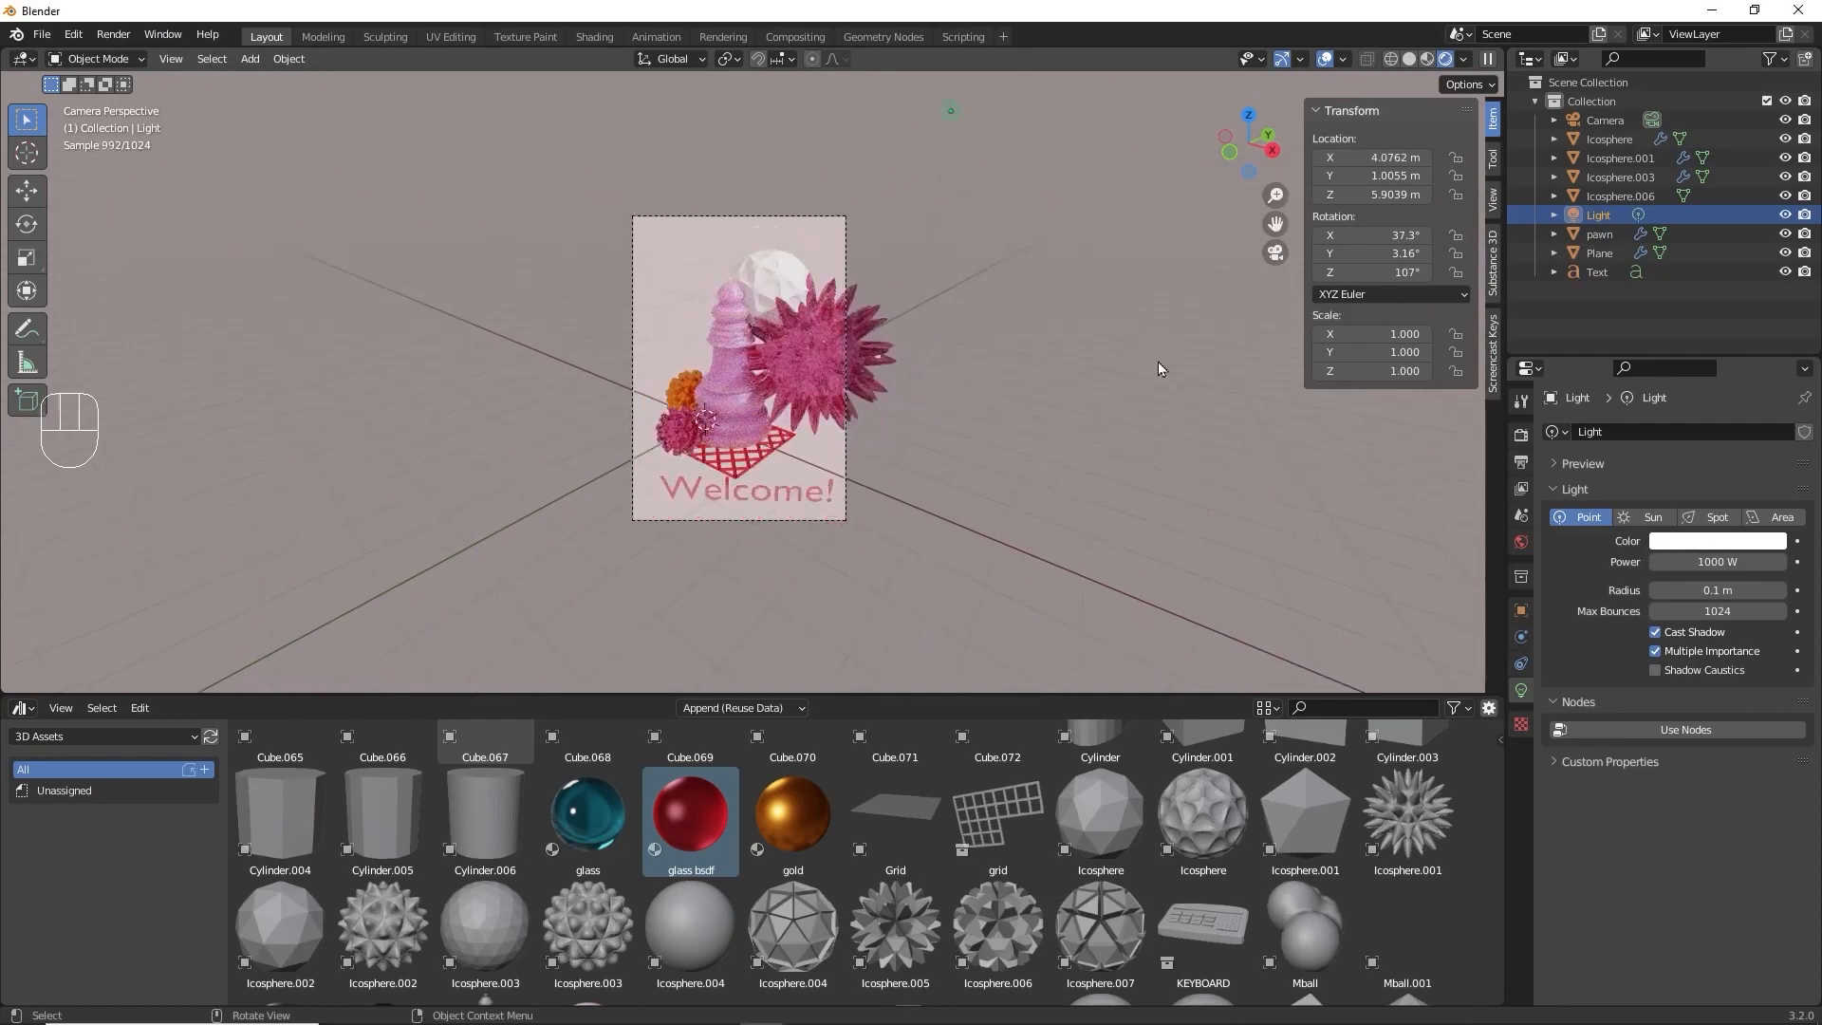
left_click(1617, 185)
left_click(1619, 214)
left_click(1762, 543)
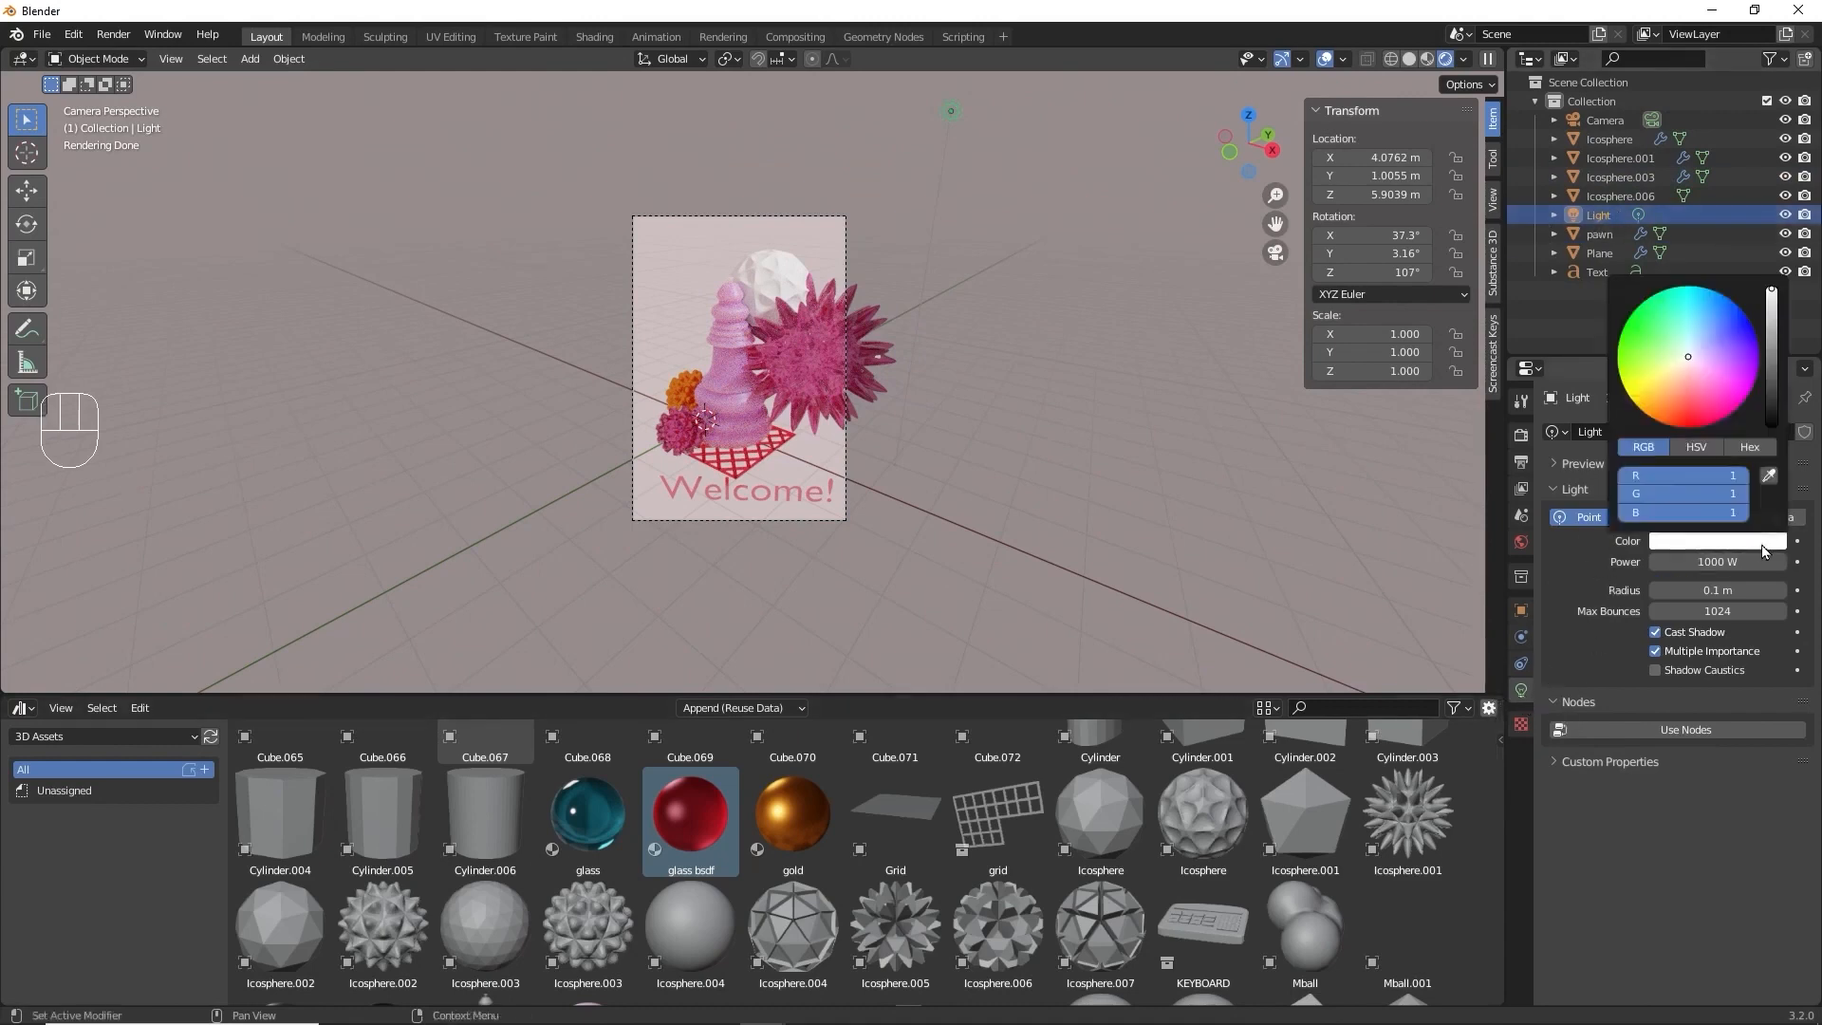
left_click_drag(1680, 352, 1687, 420)
Enlarge the 3D viewport by shrinking the asset browser, with the light framed above the poster scene.
middle_click_drag(968, 261, 974, 337, "ctrl")
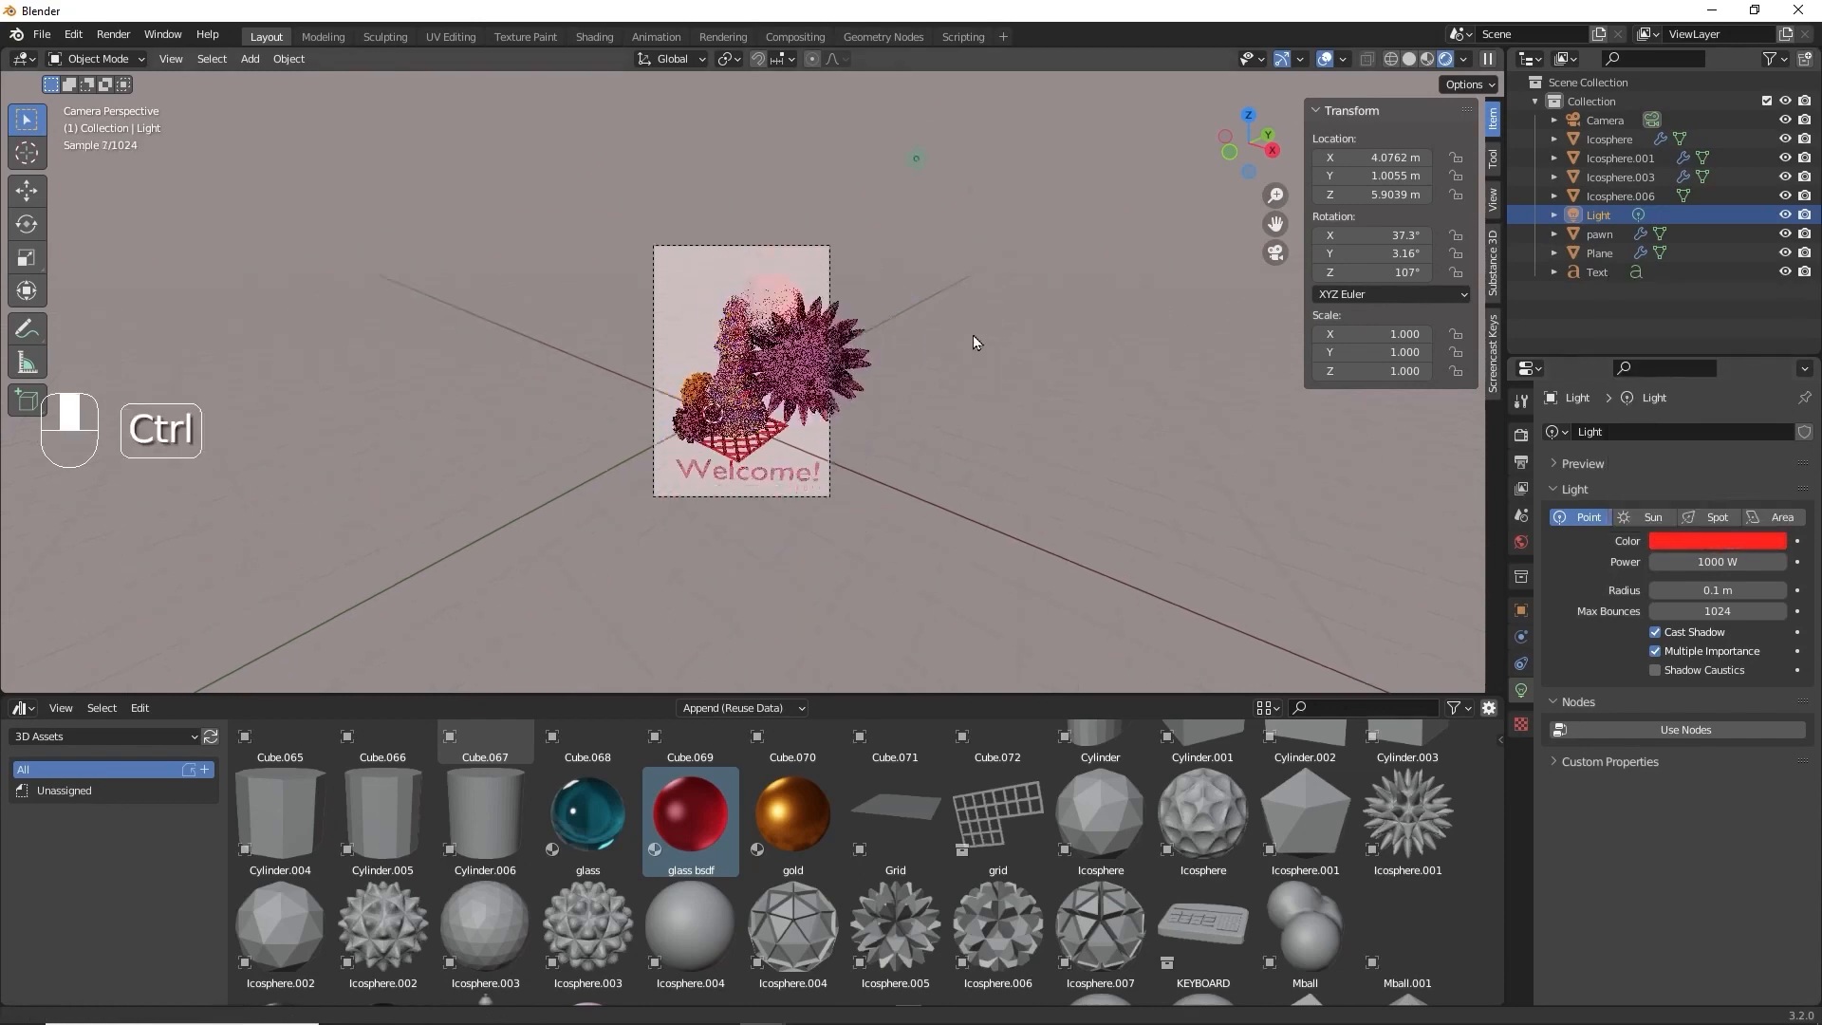
middle_click_drag(946, 258, 928, 394, "shift")
scroll(970, 620, "up", 4)
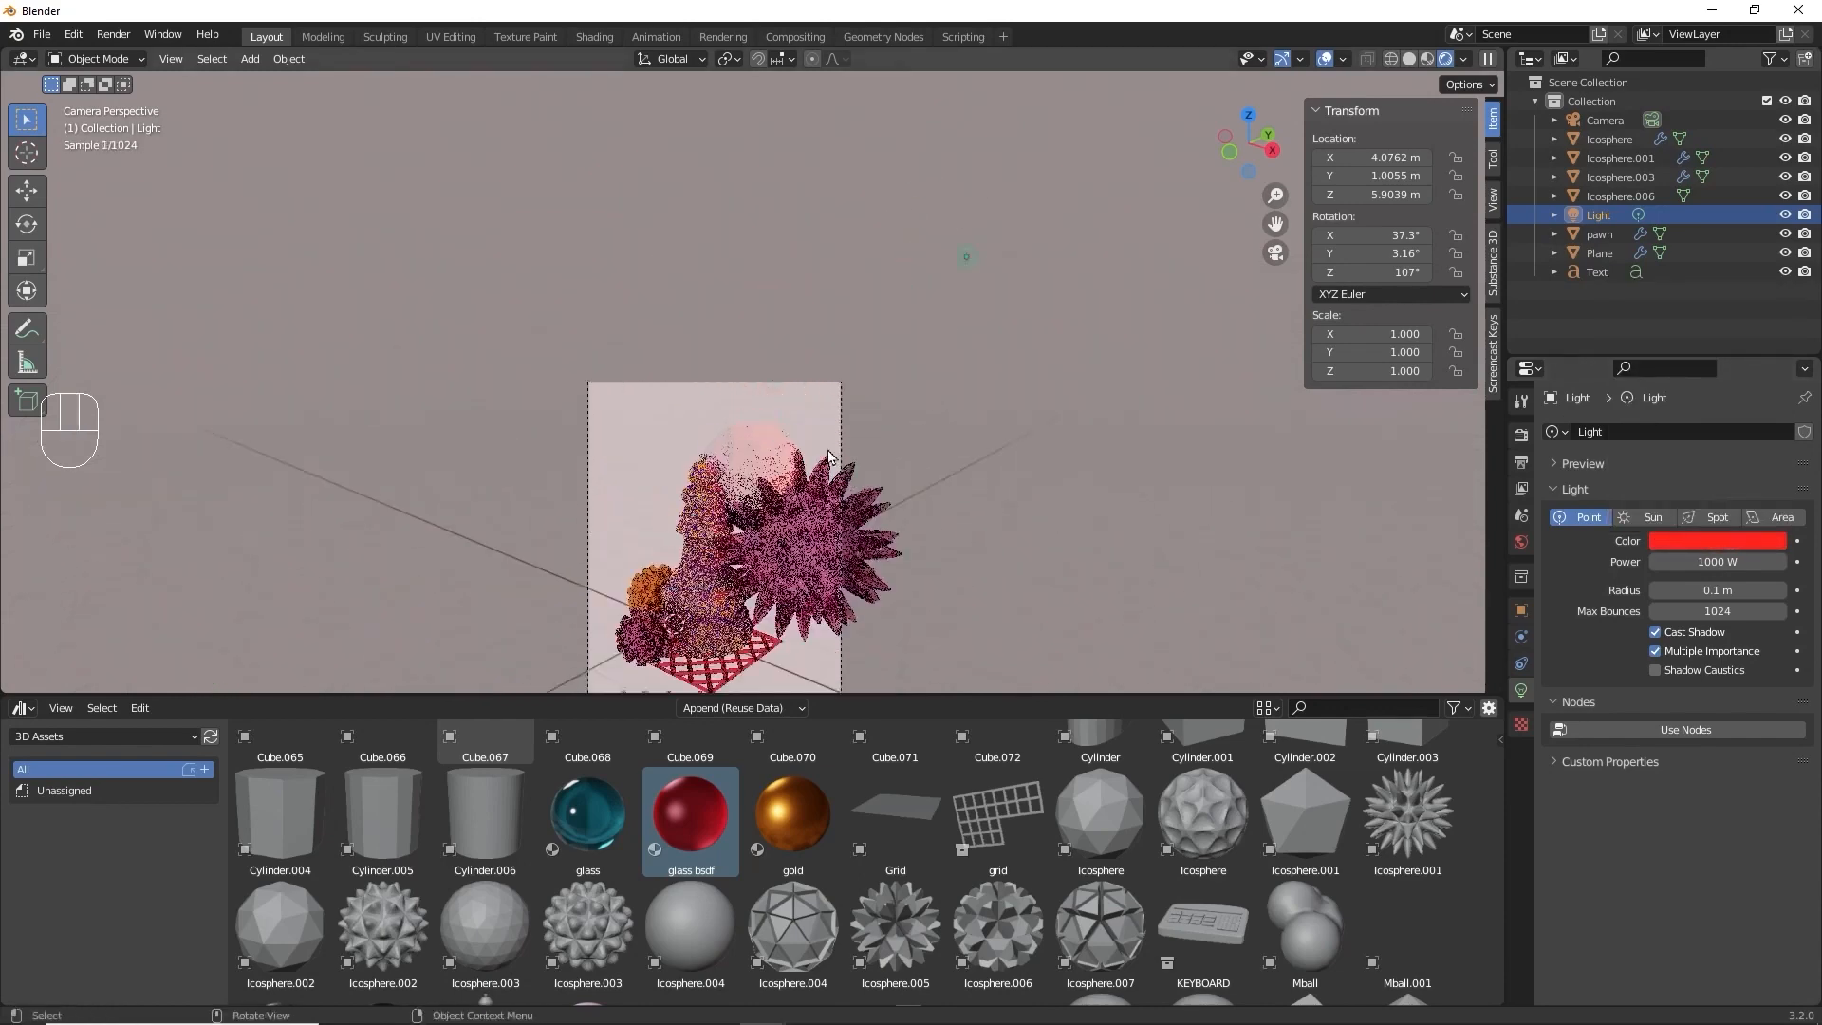
left_click_drag(954, 692, 953, 976)
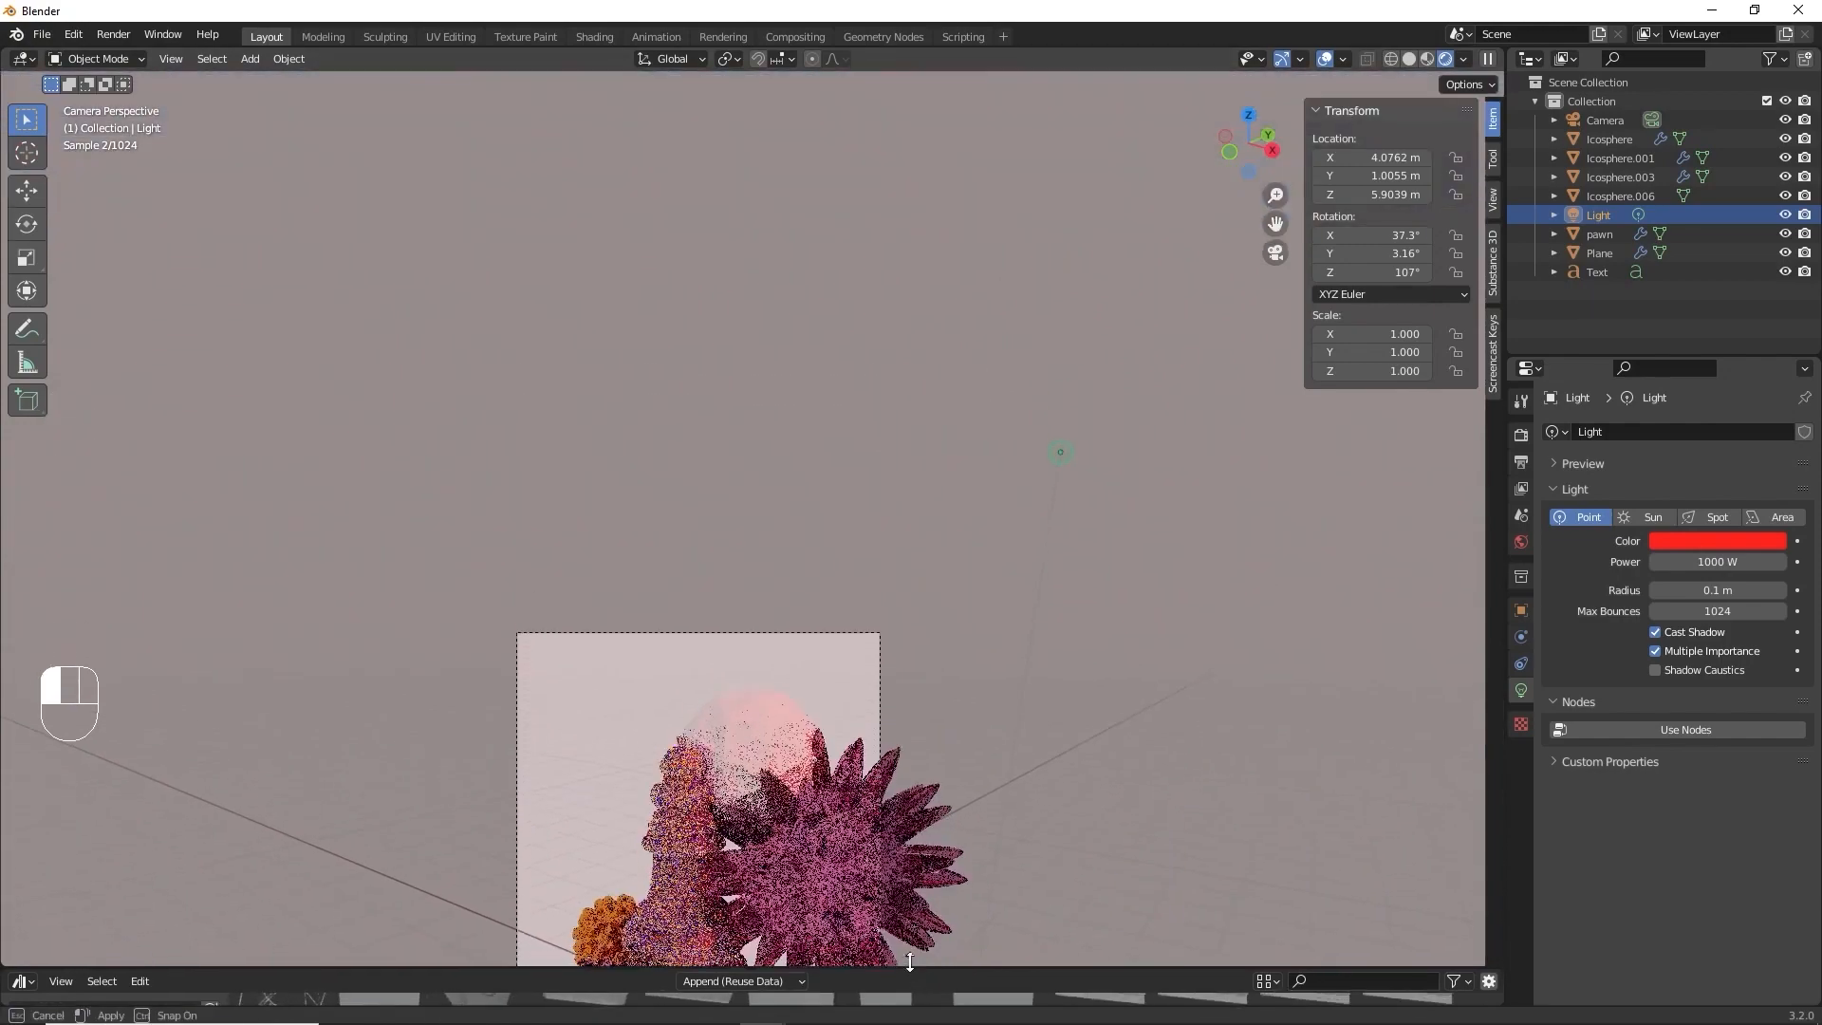
Change the selected point light's colour from the red tone to bright green.
middle_click_drag(840, 745, 860, 328, "shift")
middle_click_drag(883, 294, 864, 332)
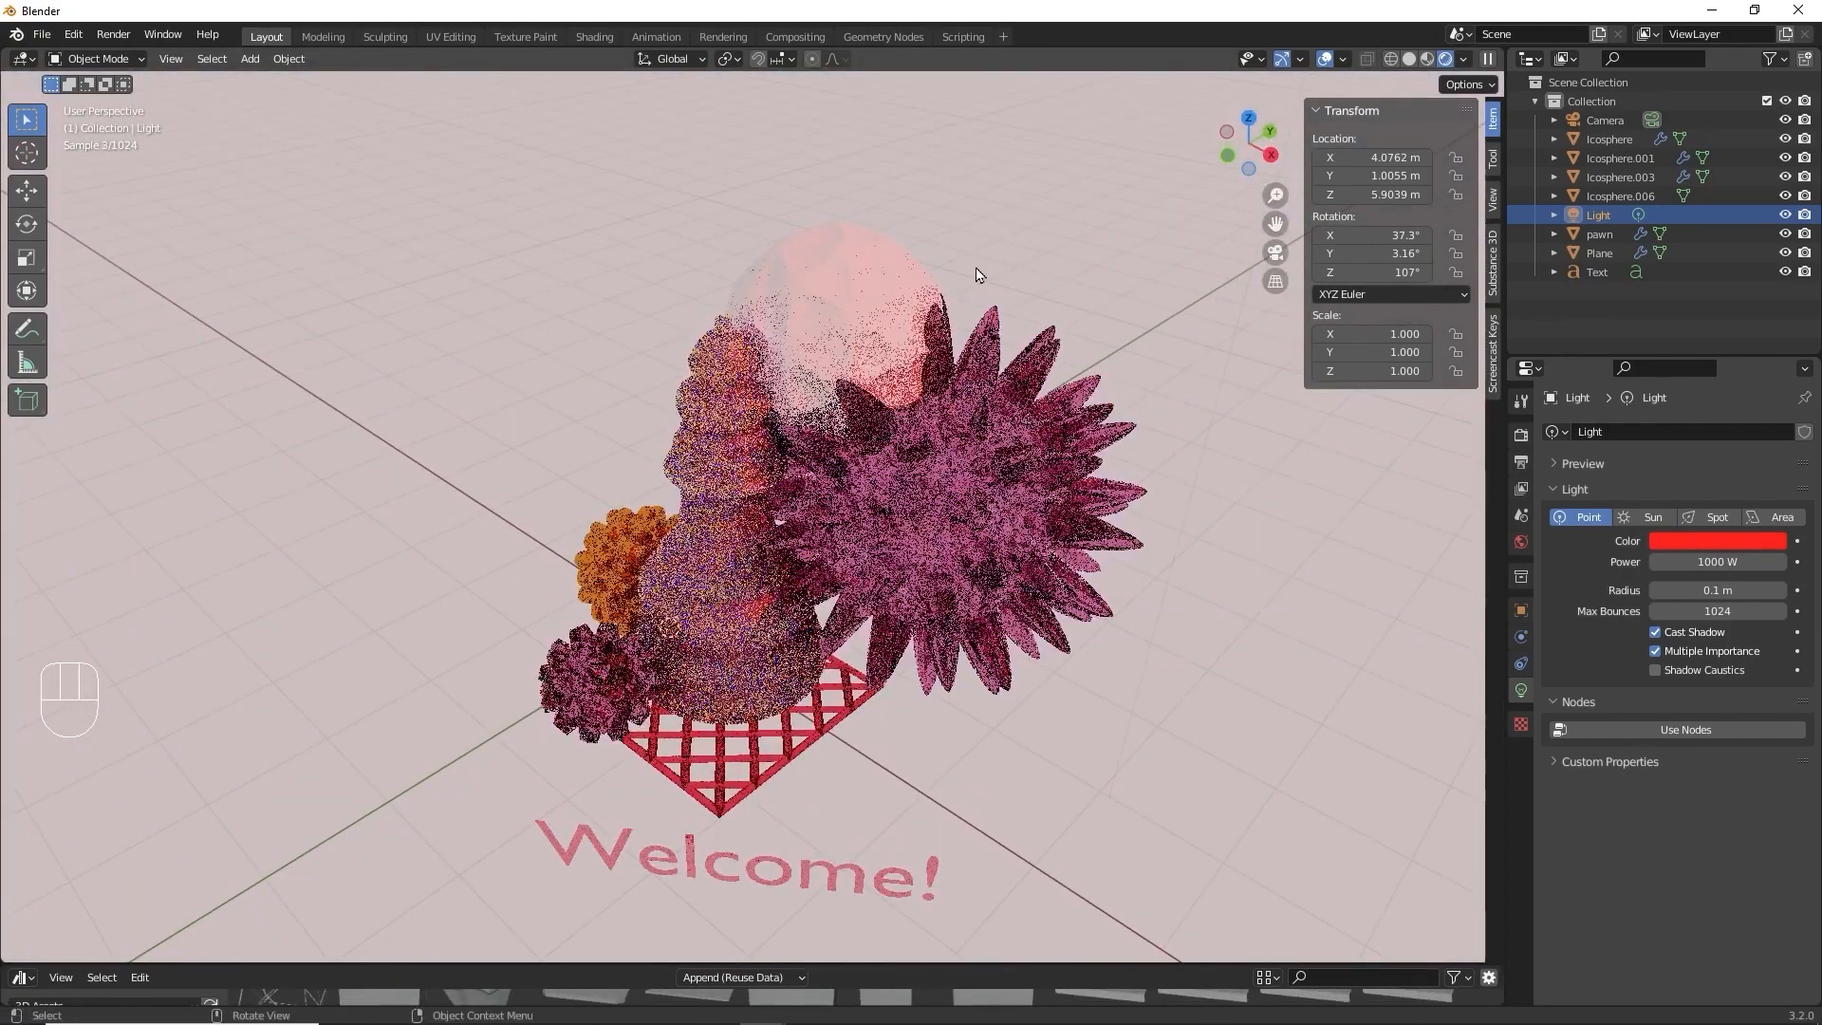
left_click(1716, 539)
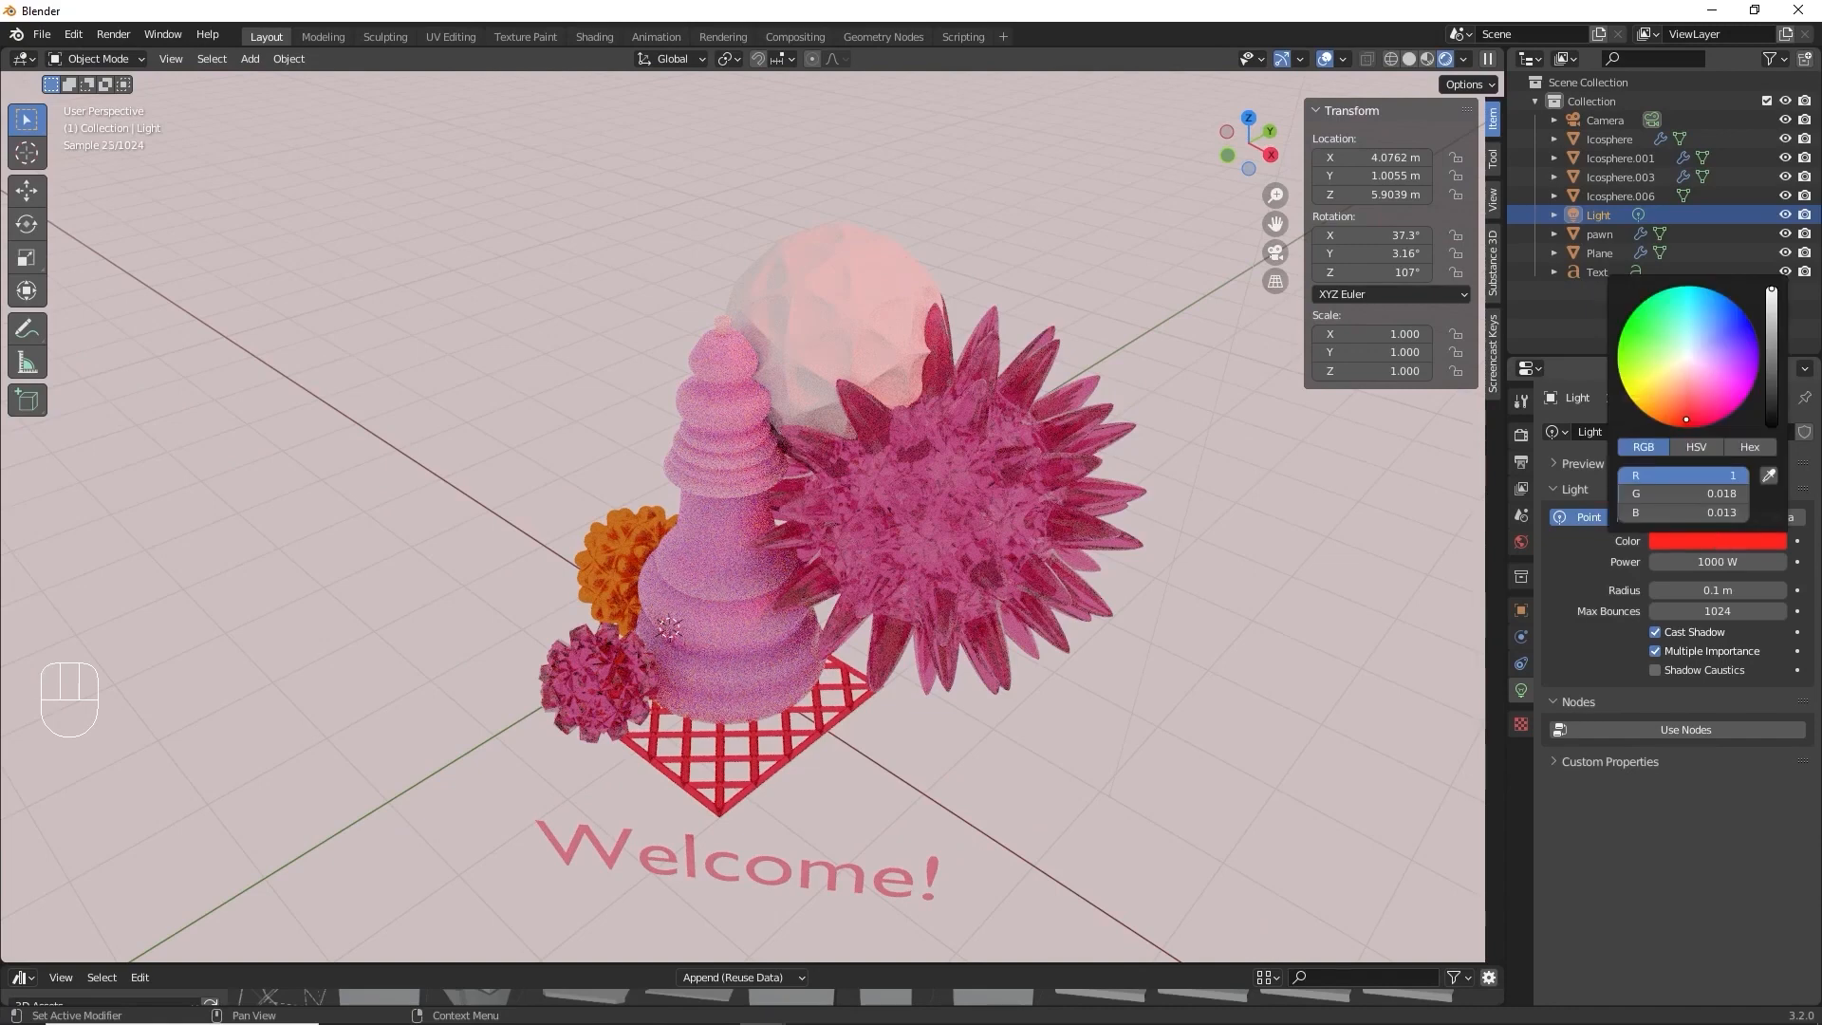
mouse_move(1694, 417)
left_mouse_down()
mouse_move(1703, 295)
mouse_move(1648, 302)
mouse_move(1619, 343)
left_mouse_up()
Rotate the green point light and move it in front of the scene, to about X 2.93, Y -2.88, Z 2.84 m.
scroll(1061, 333, "down", 4)
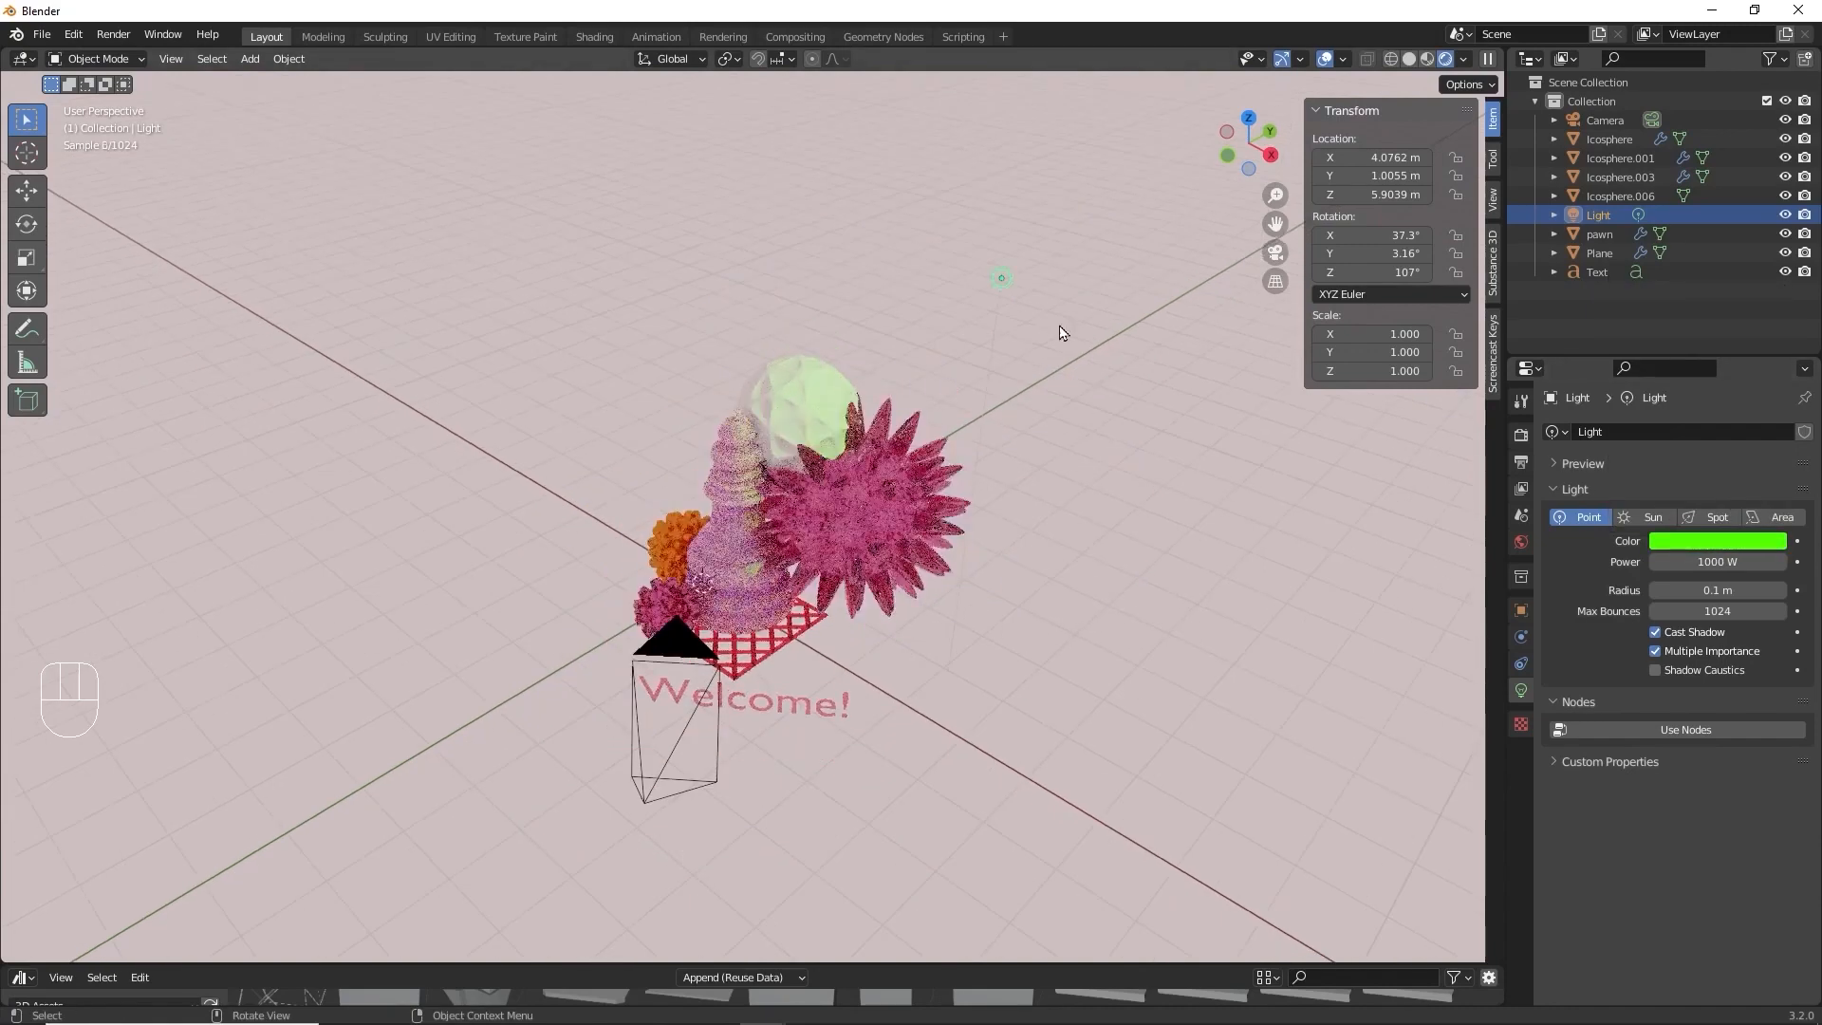
key("g")
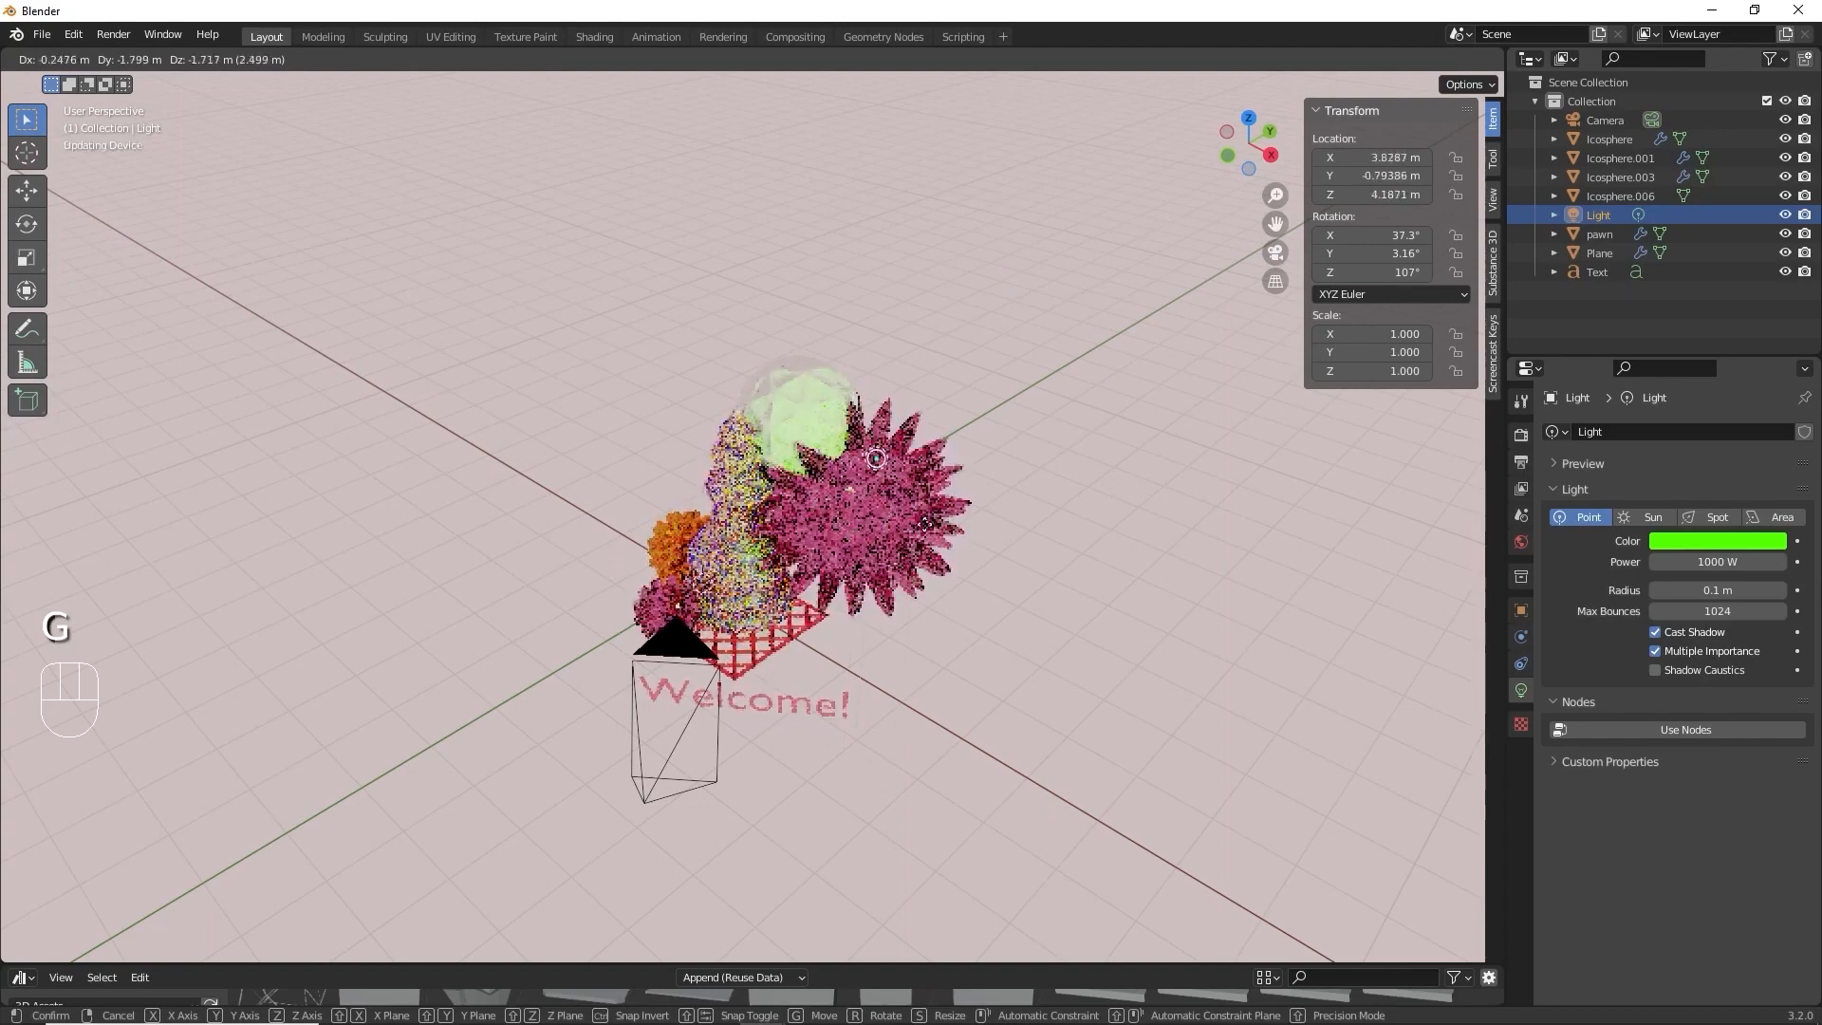
key("r")
left_click(892, 579)
key("g")
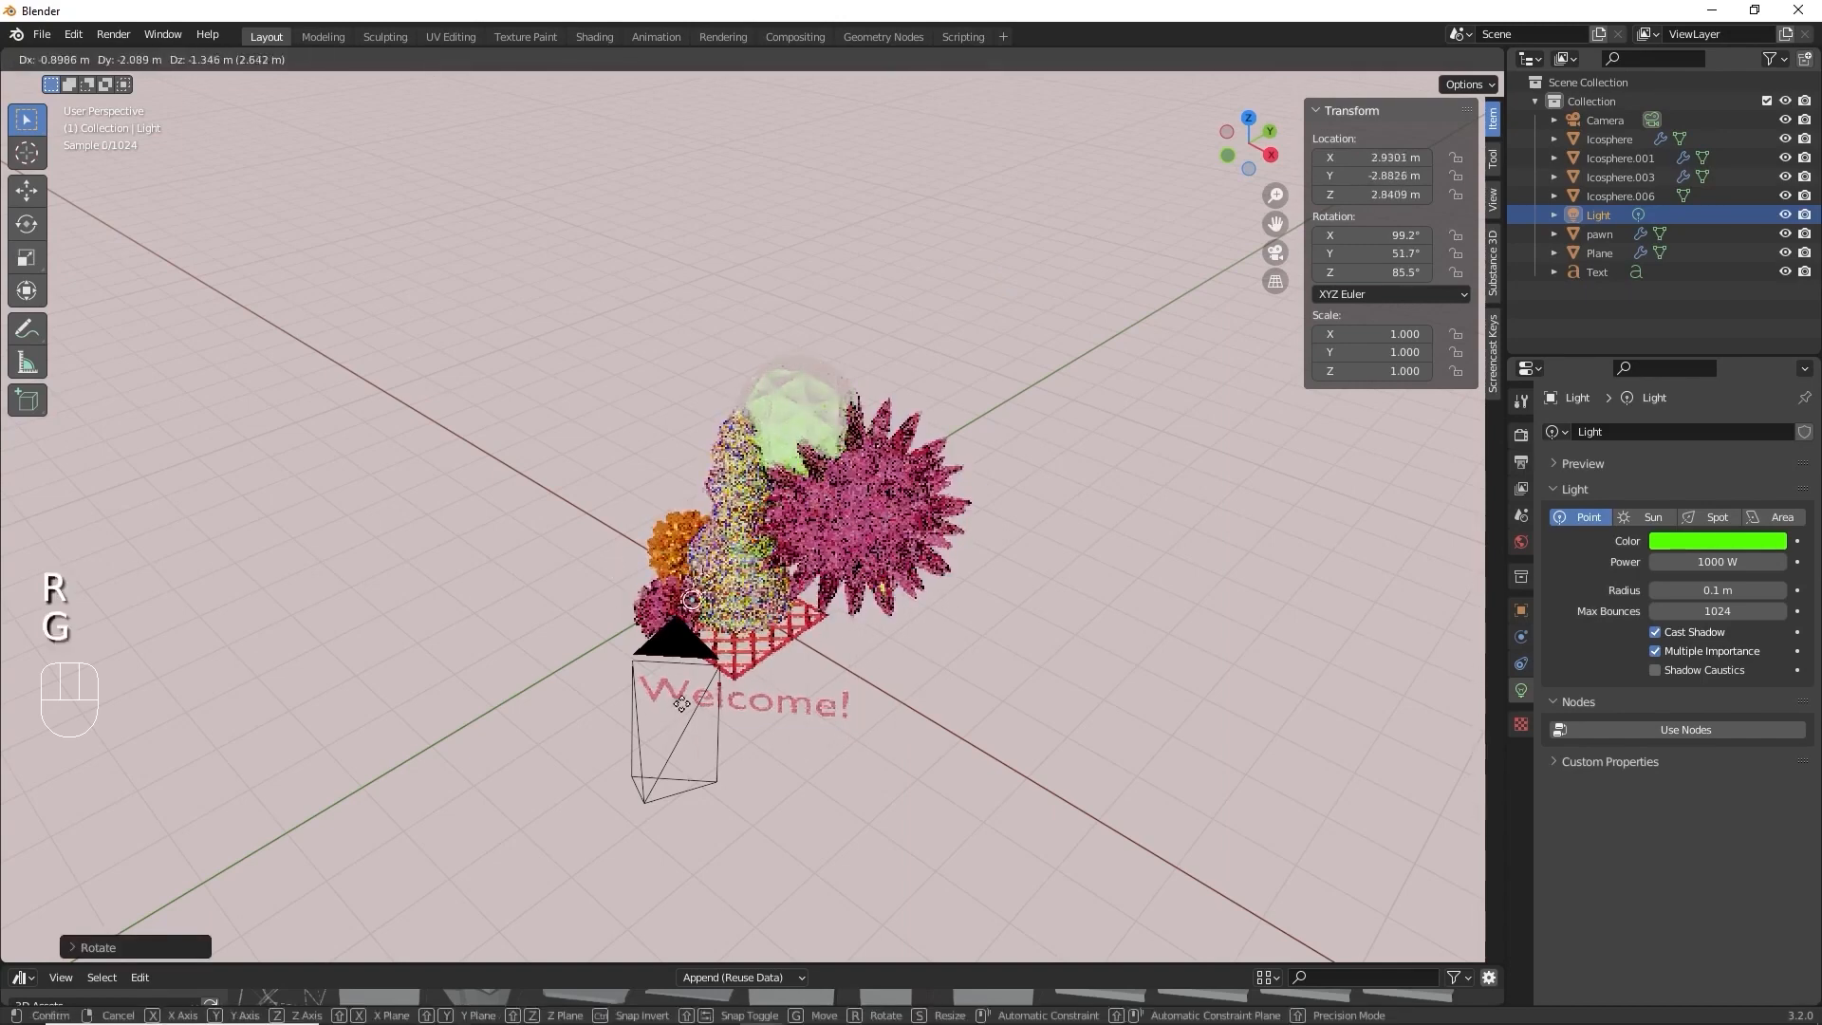
left_click(855, 588)
Move the light across to the orange ball's side of the pawn, at about X -0.51, Y -2.79, Z 2.07 m.
middle_click_drag(859, 587, 970, 520)
scroll(911, 642, "up", 3)
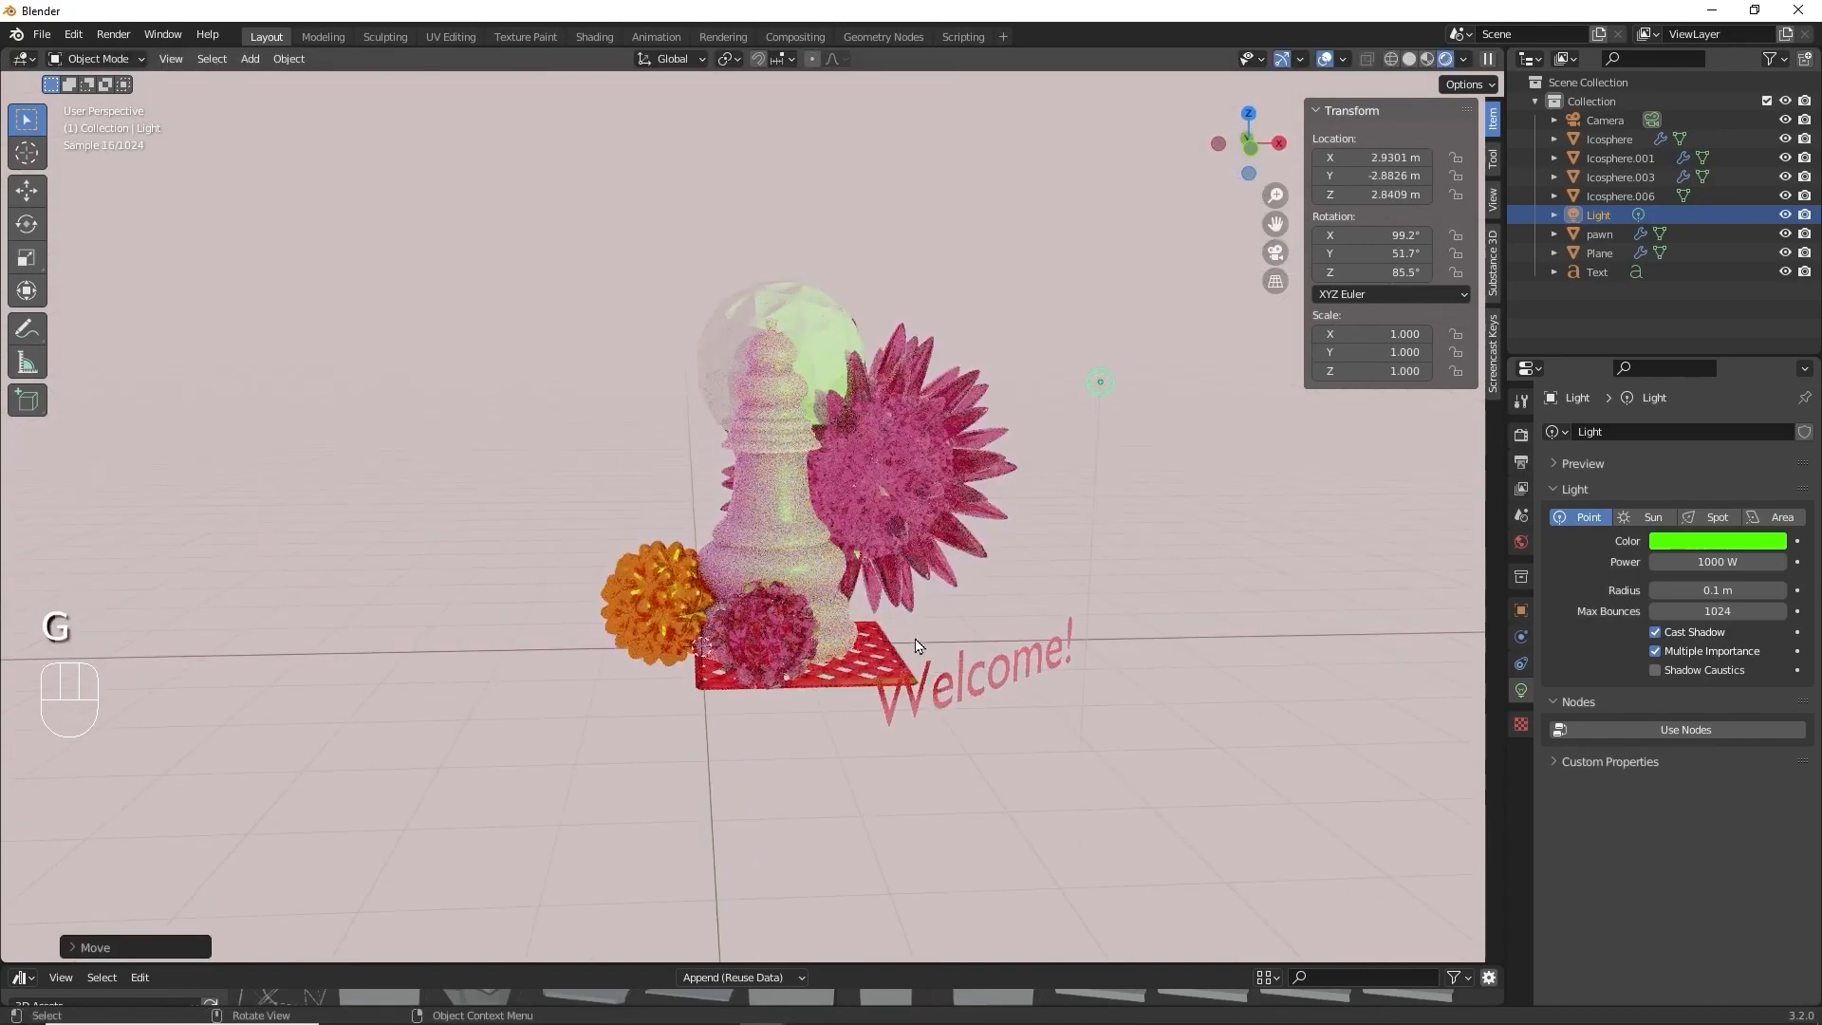
key("g")
left_click(617, 902)
key("g")
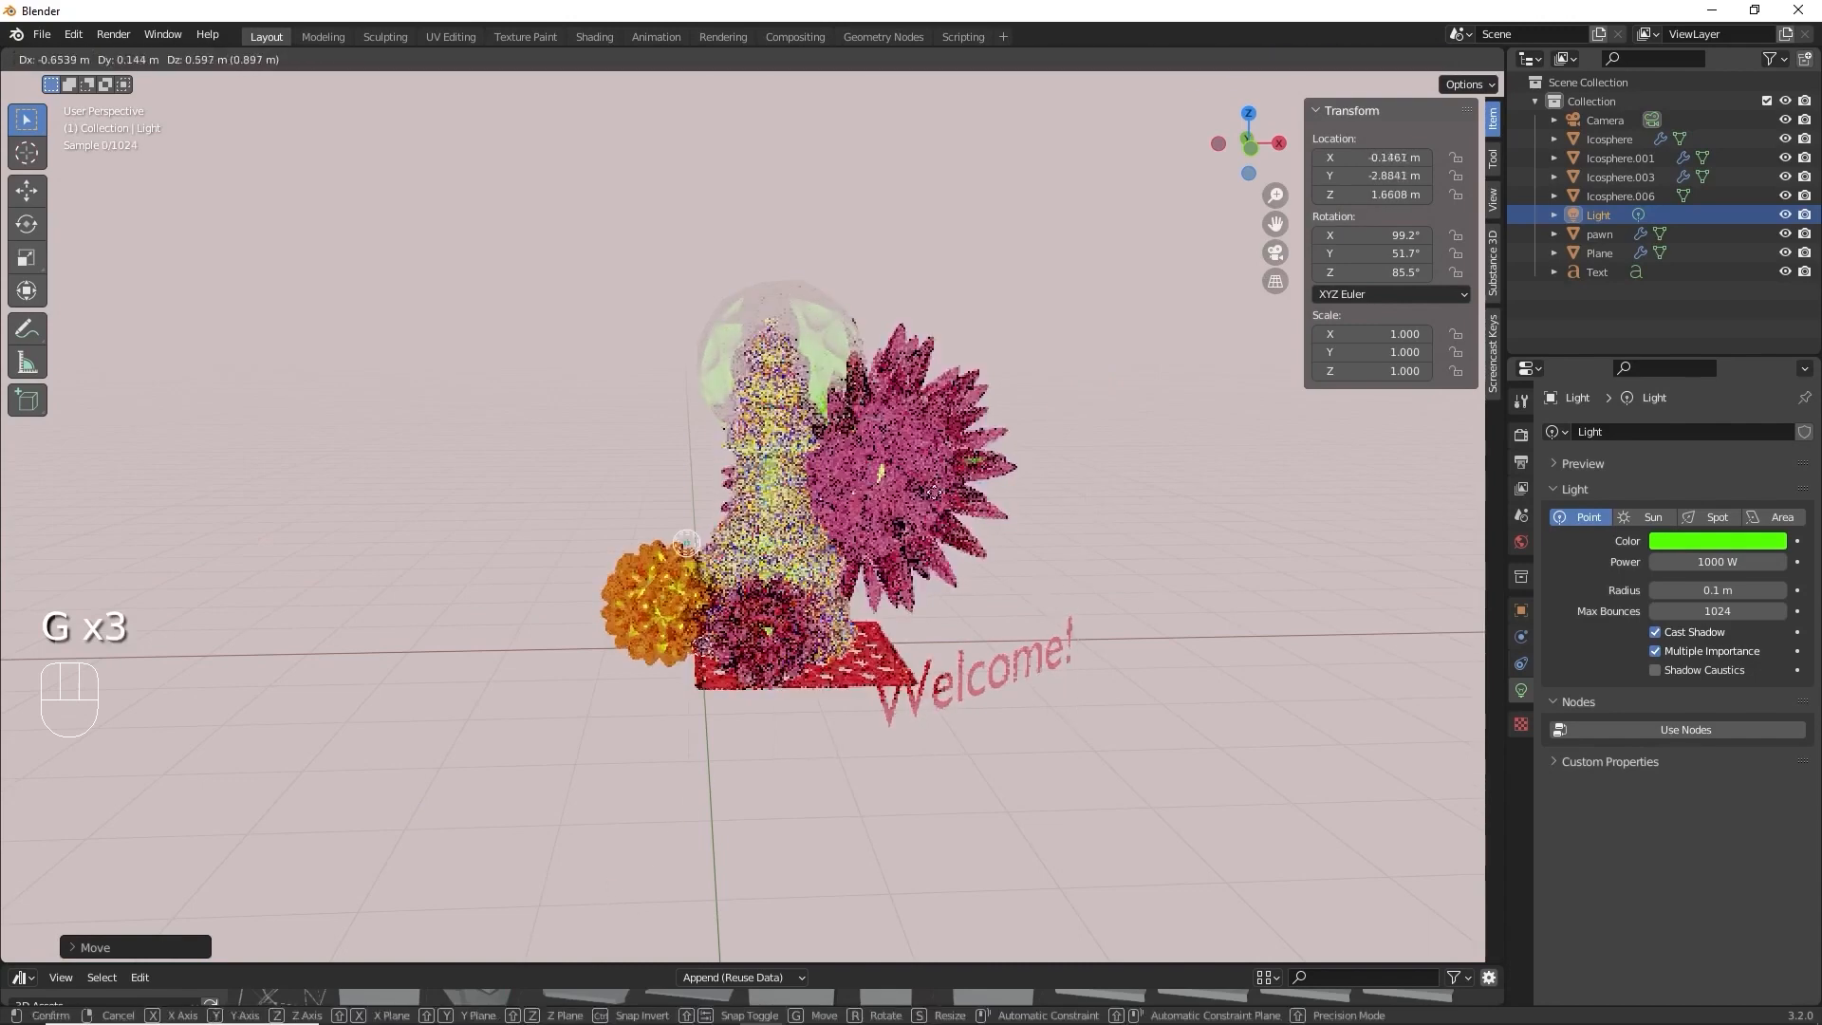
left_click(798, 796)
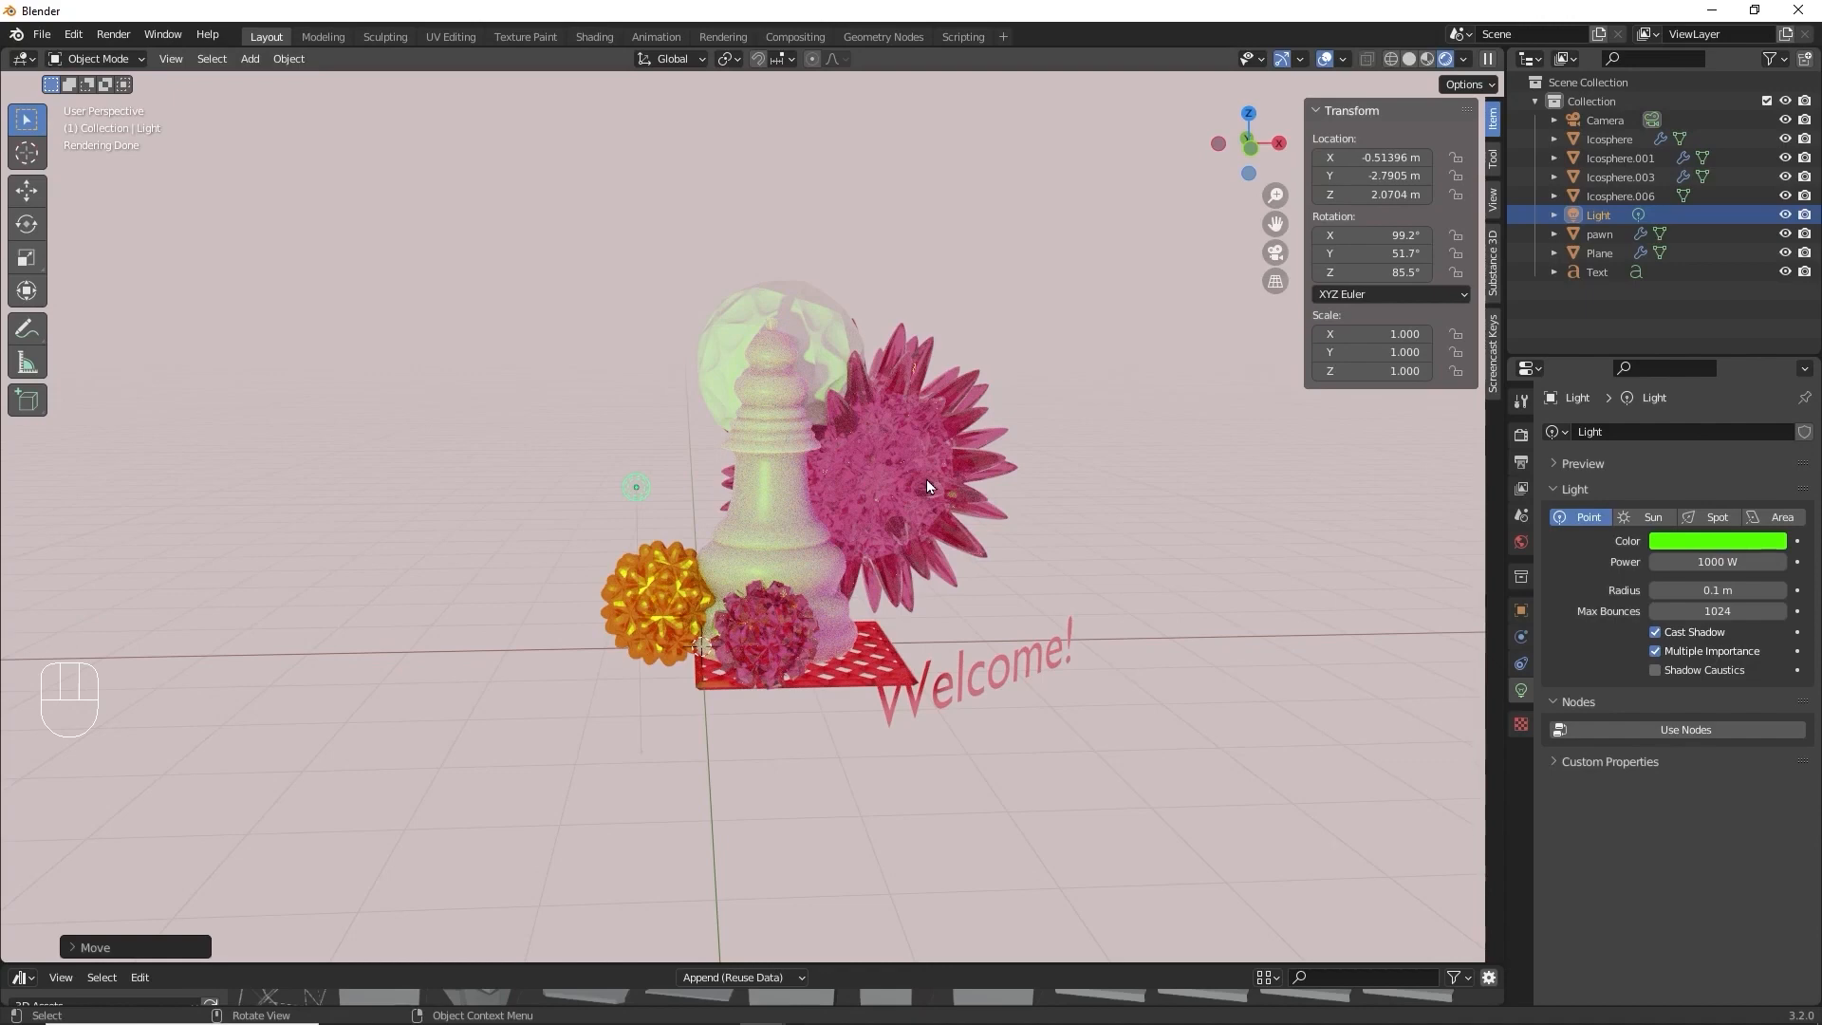
Change the light's type to Sun and set its strength to 10.
left_click(1672, 517)
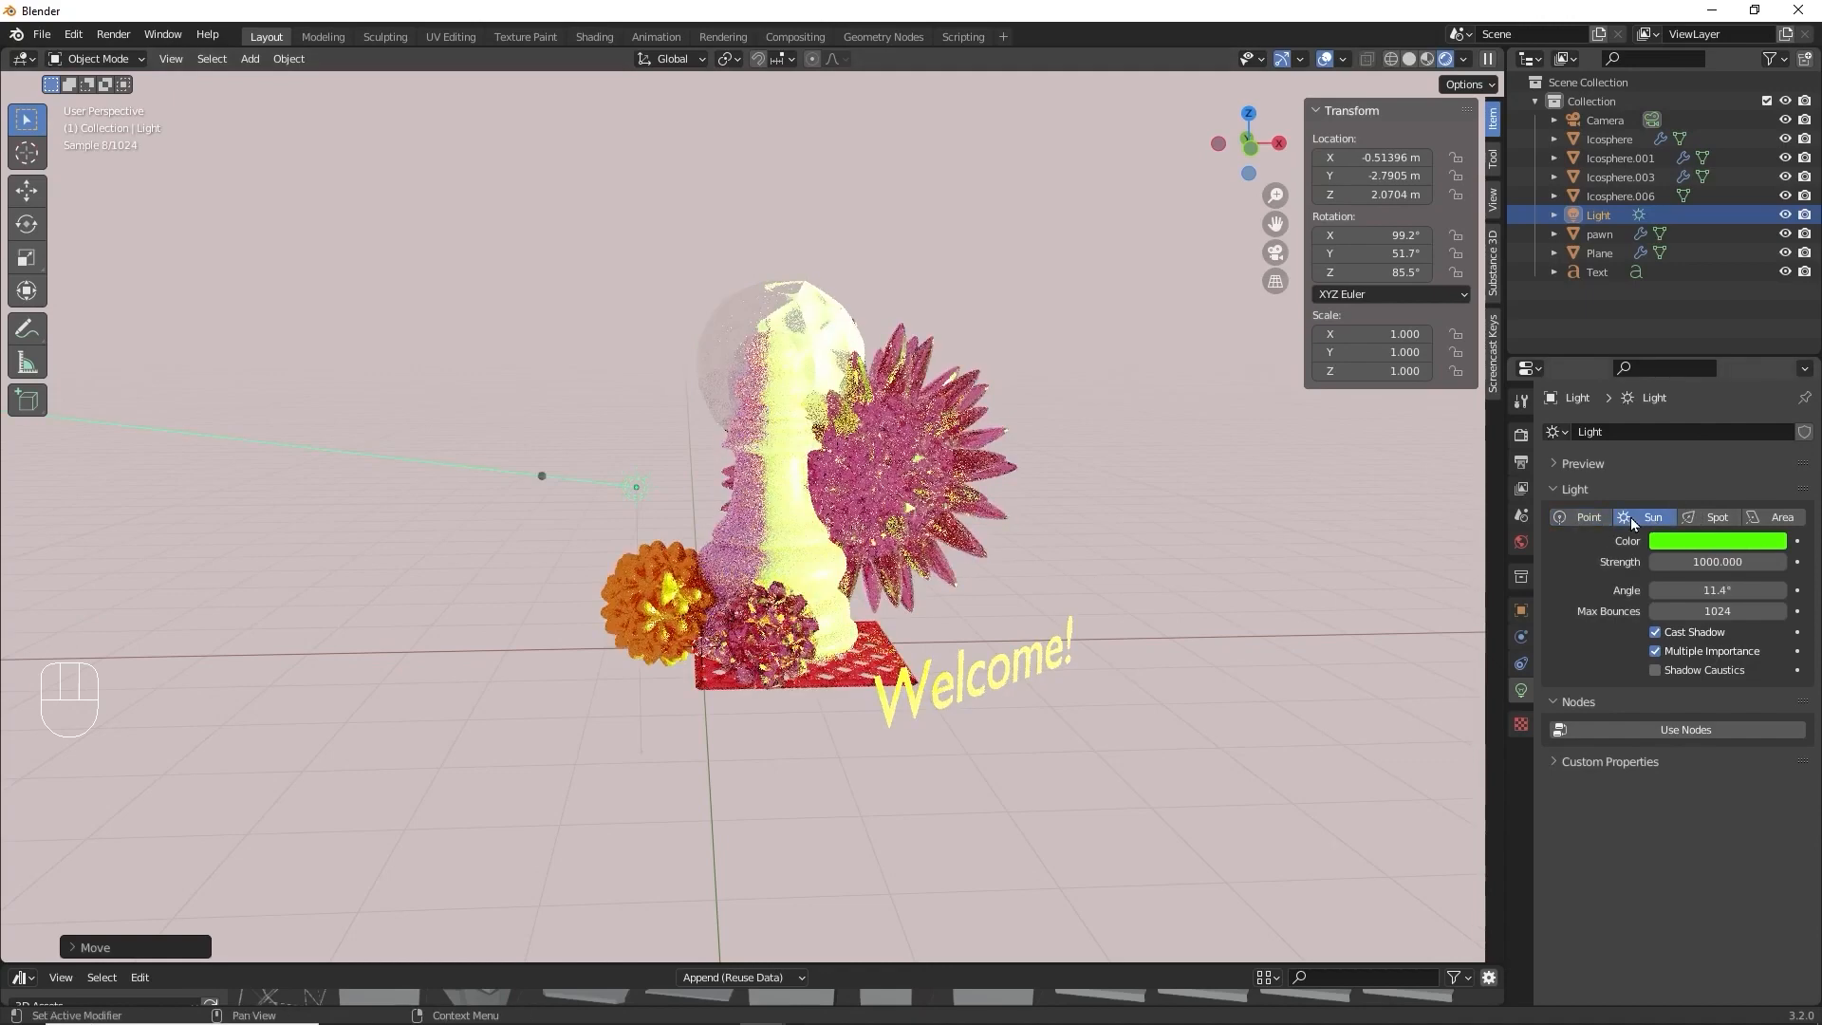
middle_click_drag(911, 488, 802, 479)
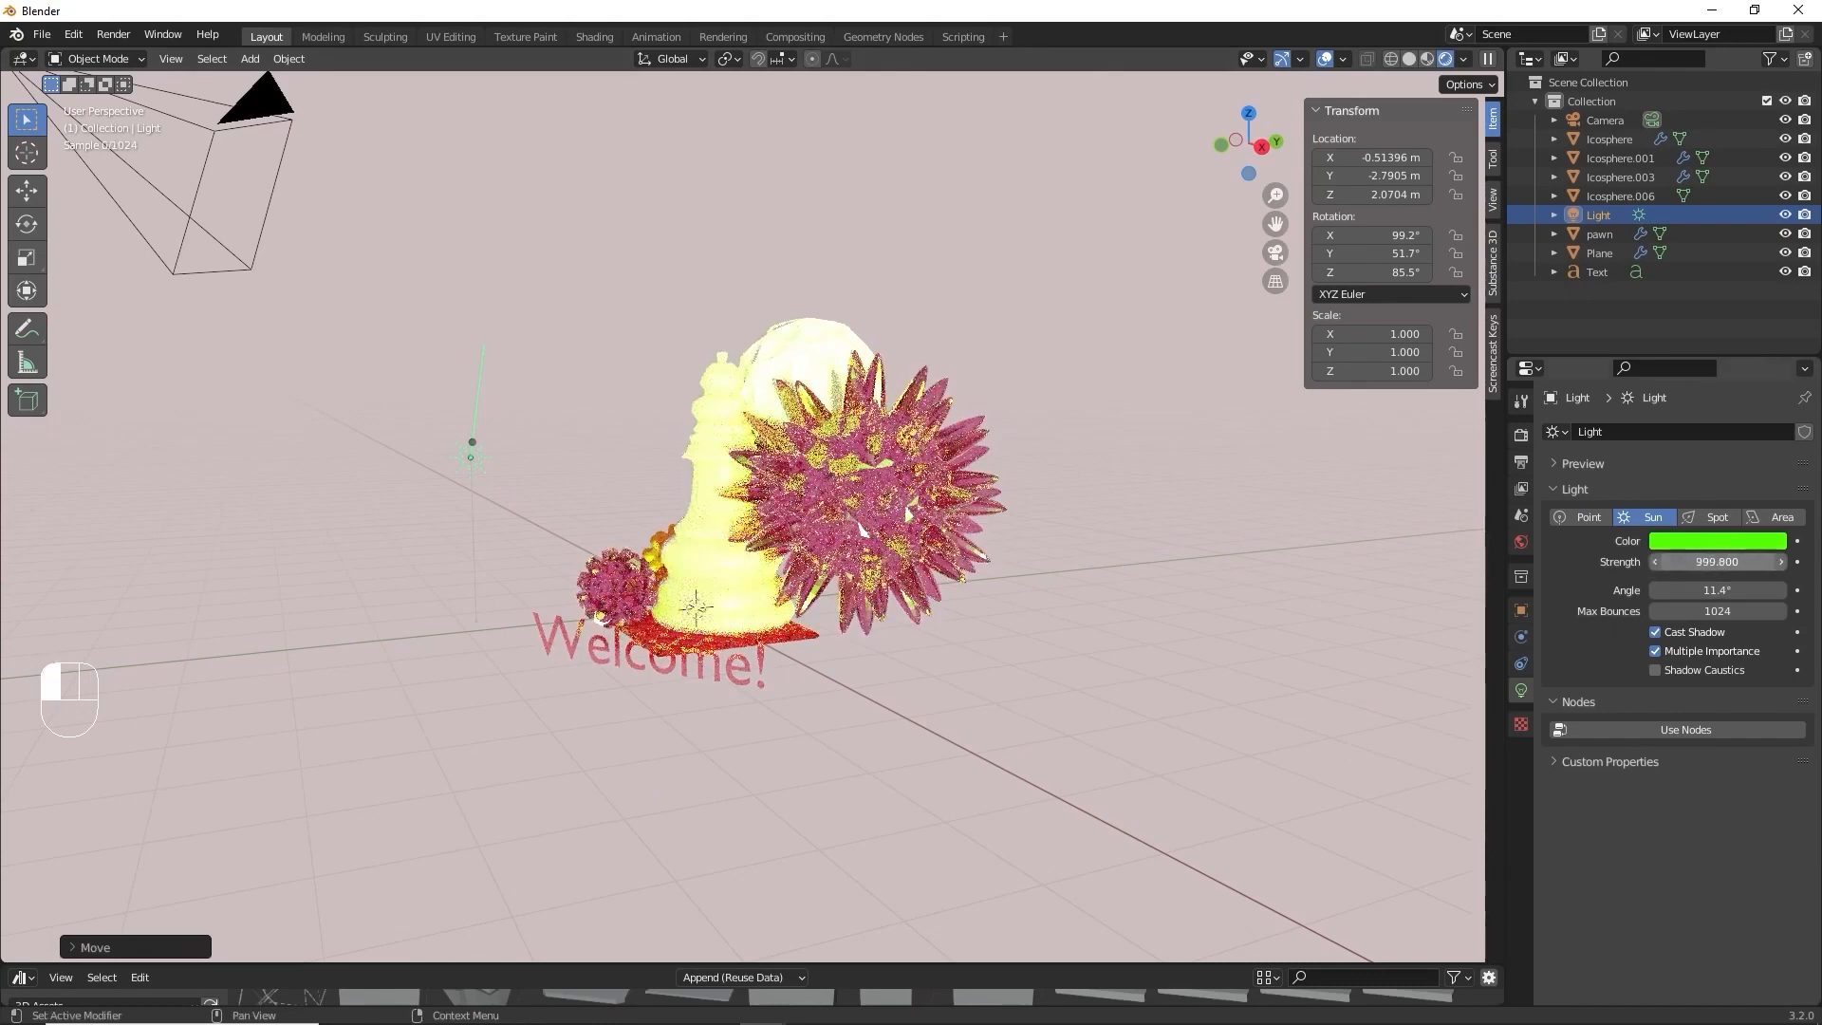
left_click(1770, 560)
type("10")
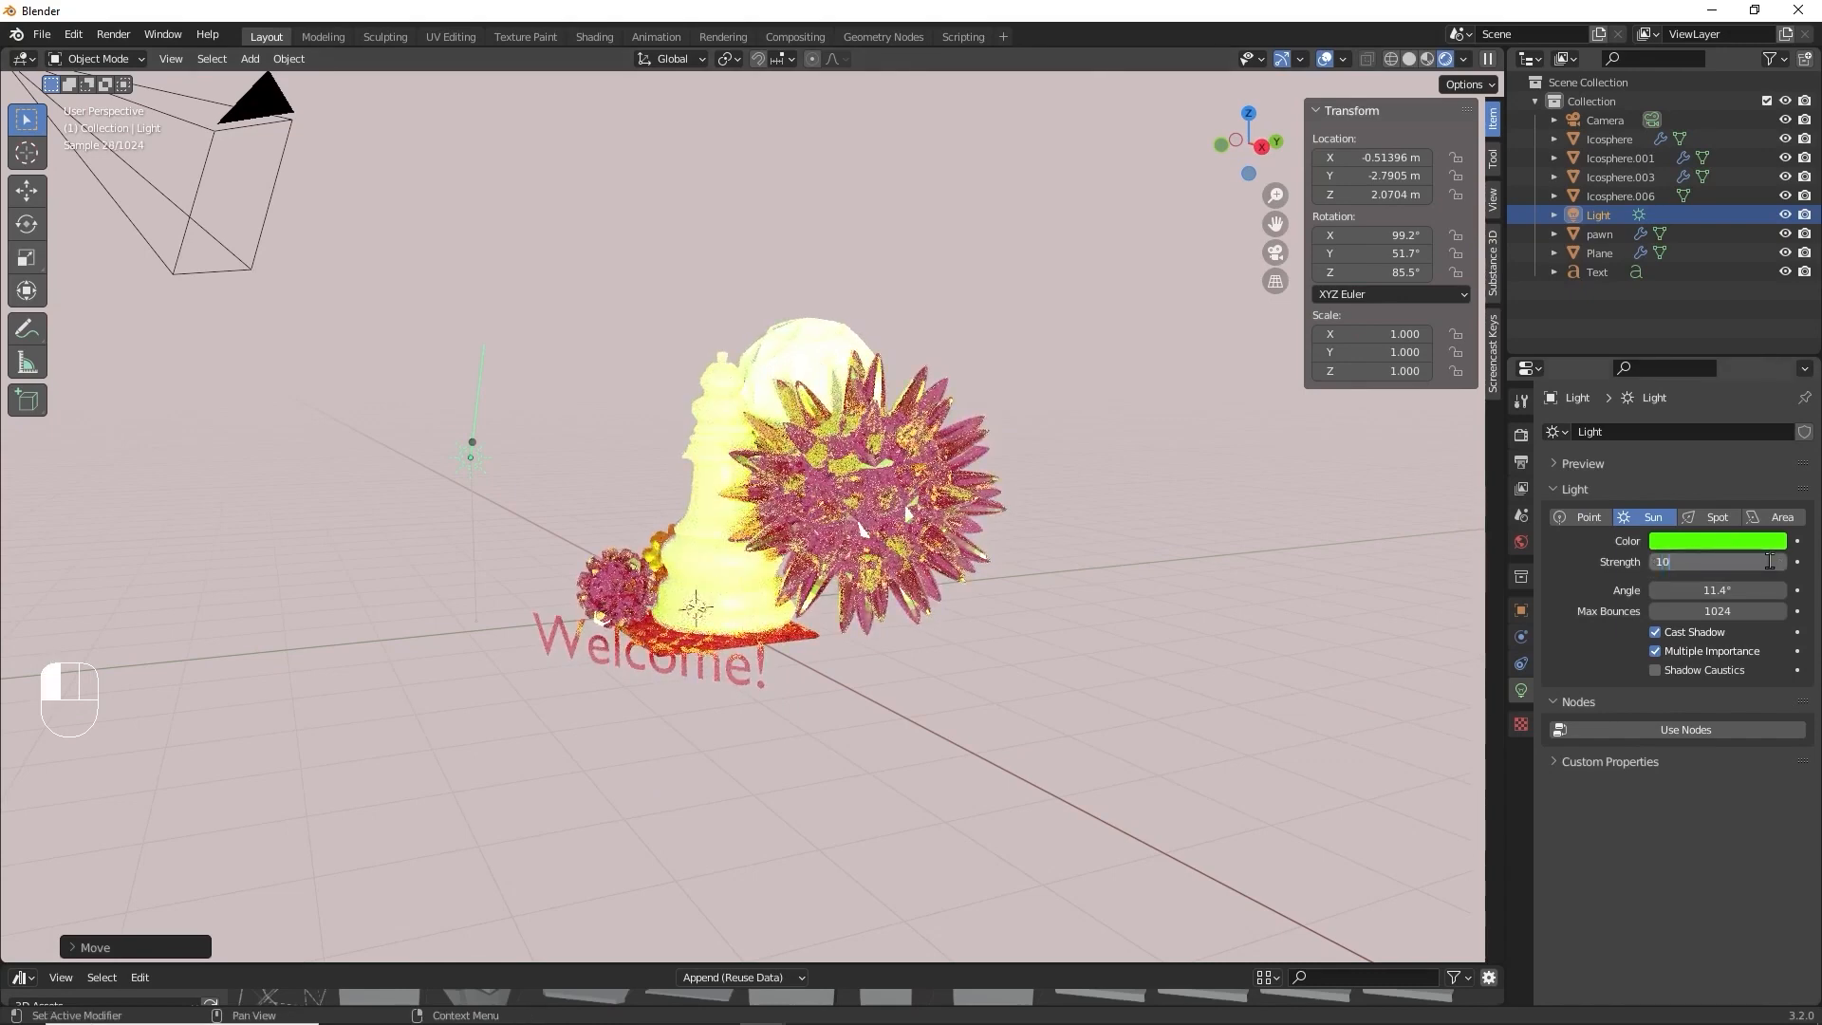
key("Return")
Rotate the sun light to about X 305°, Y -48.9°, Z 204° and move it higher beside the pawn.
key("r")
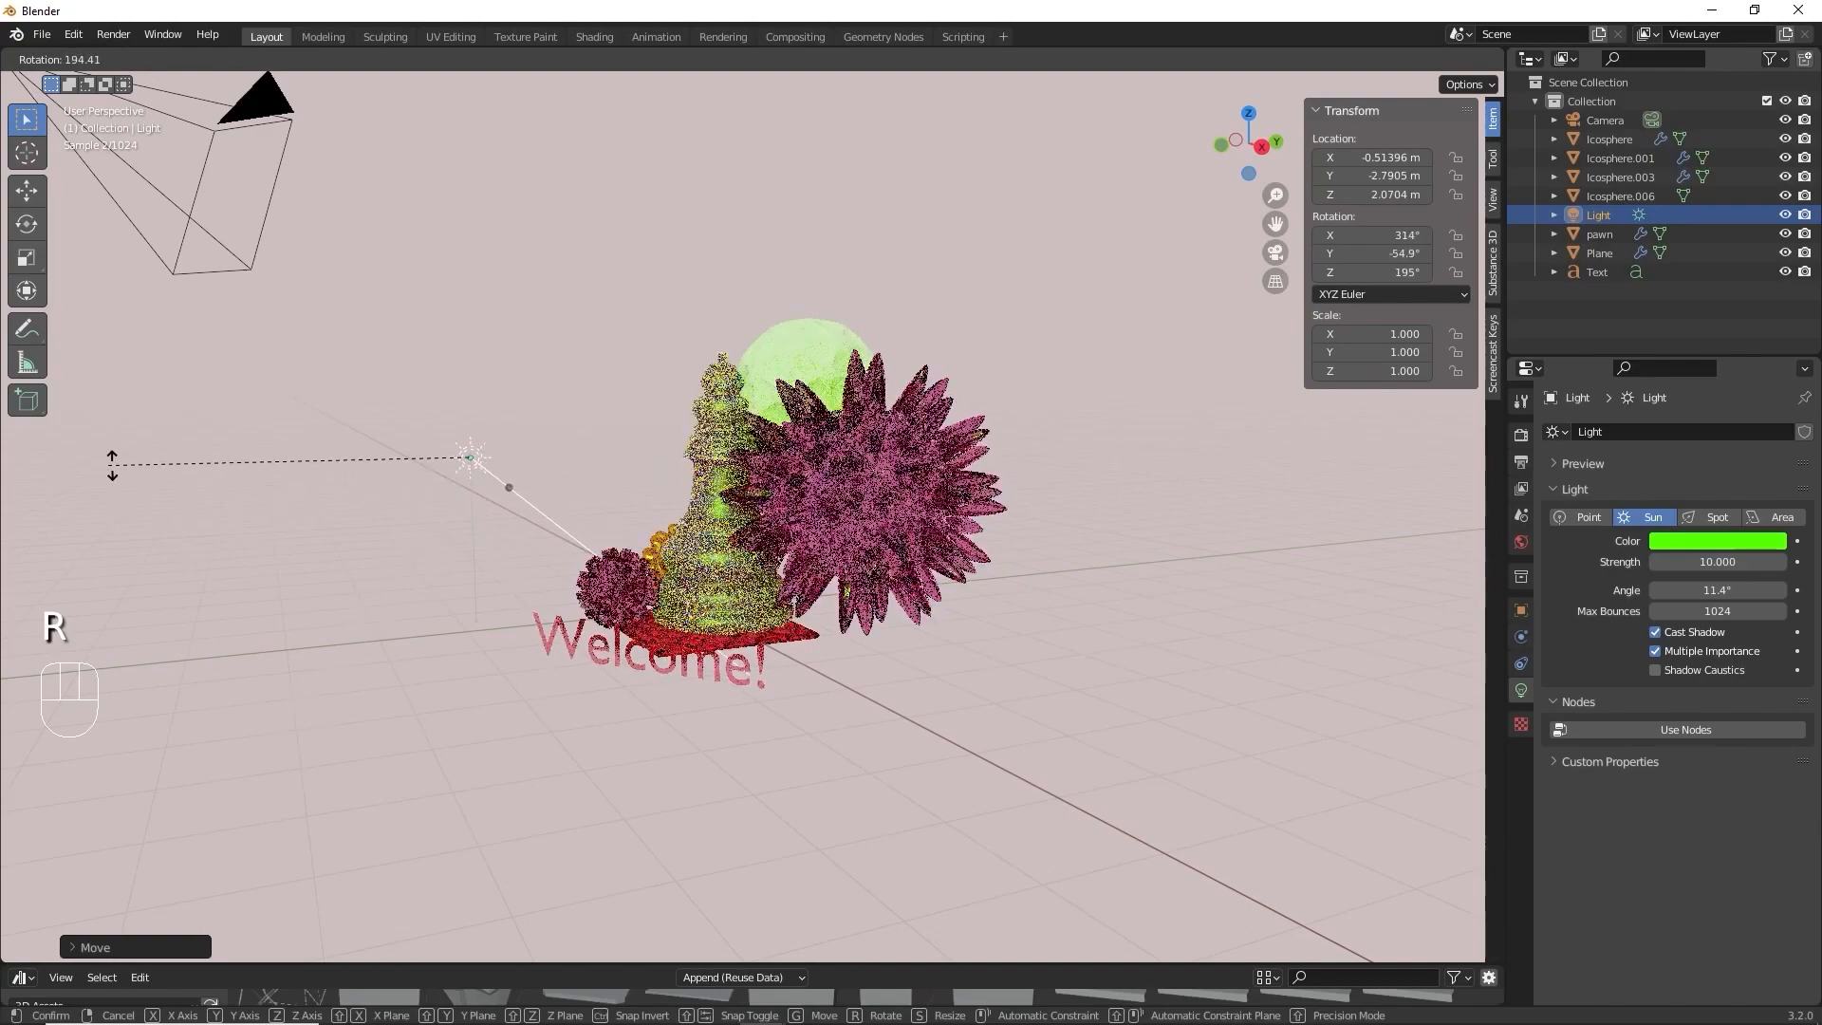
left_click(133, 489)
middle_click_drag(594, 455, 968, 503)
key("g")
left_click(814, 313)
middle_click_drag(813, 313, 750, 474)
Move the sun light to about X 2.19, Y -2.07, Z 3.64 m and rotate it to about X 289°, Y -59.2°, Z 211°.
key("g")
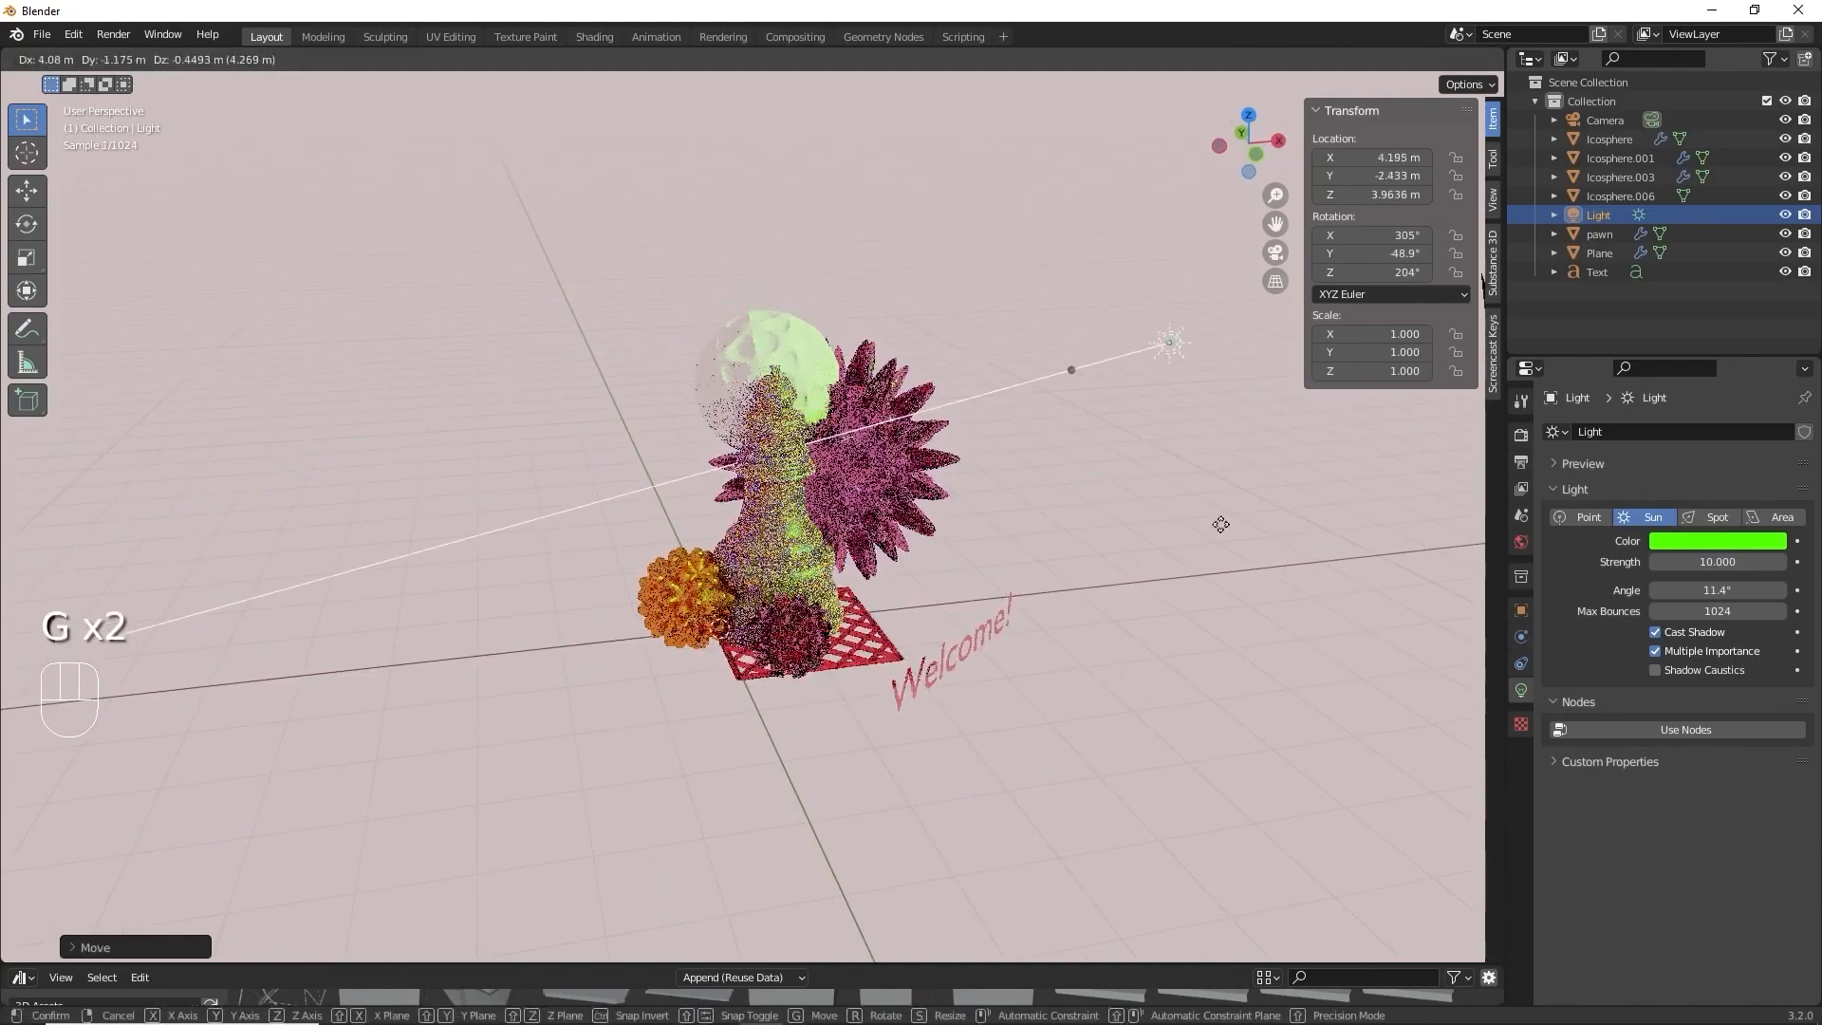
left_click(1025, 528)
key("g")
left_click(991, 384)
key("r")
left_click(995, 408)
scroll(1101, 403, "up", 3)
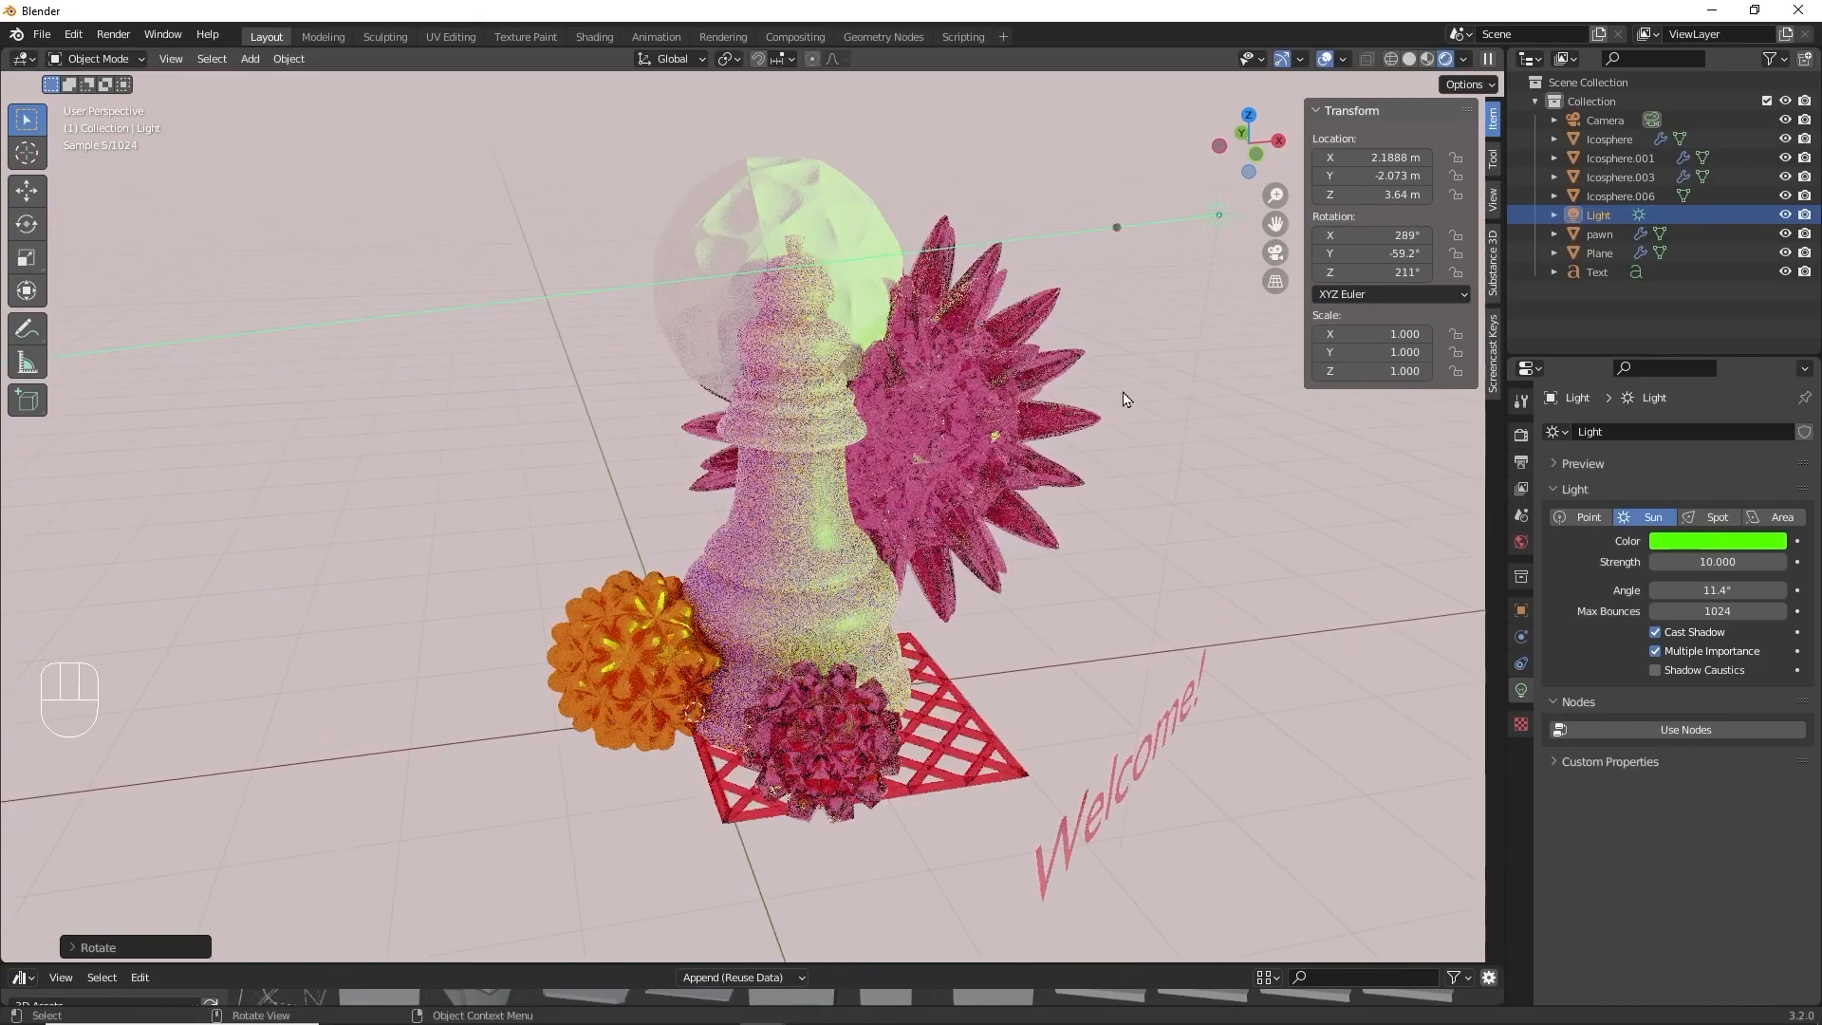
Rotate the sun light to about X 317°, Y -36.3°, Z 202° and make it near-white (R 0.876, G 1, B 0.906).
key("r")
left_click(1240, 608)
left_click(1710, 541)
mouse_move(1701, 402)
left_mouse_down()
mouse_move(1677, 306)
mouse_move(1716, 307)
mouse_move(1685, 354)
left_mouse_up()
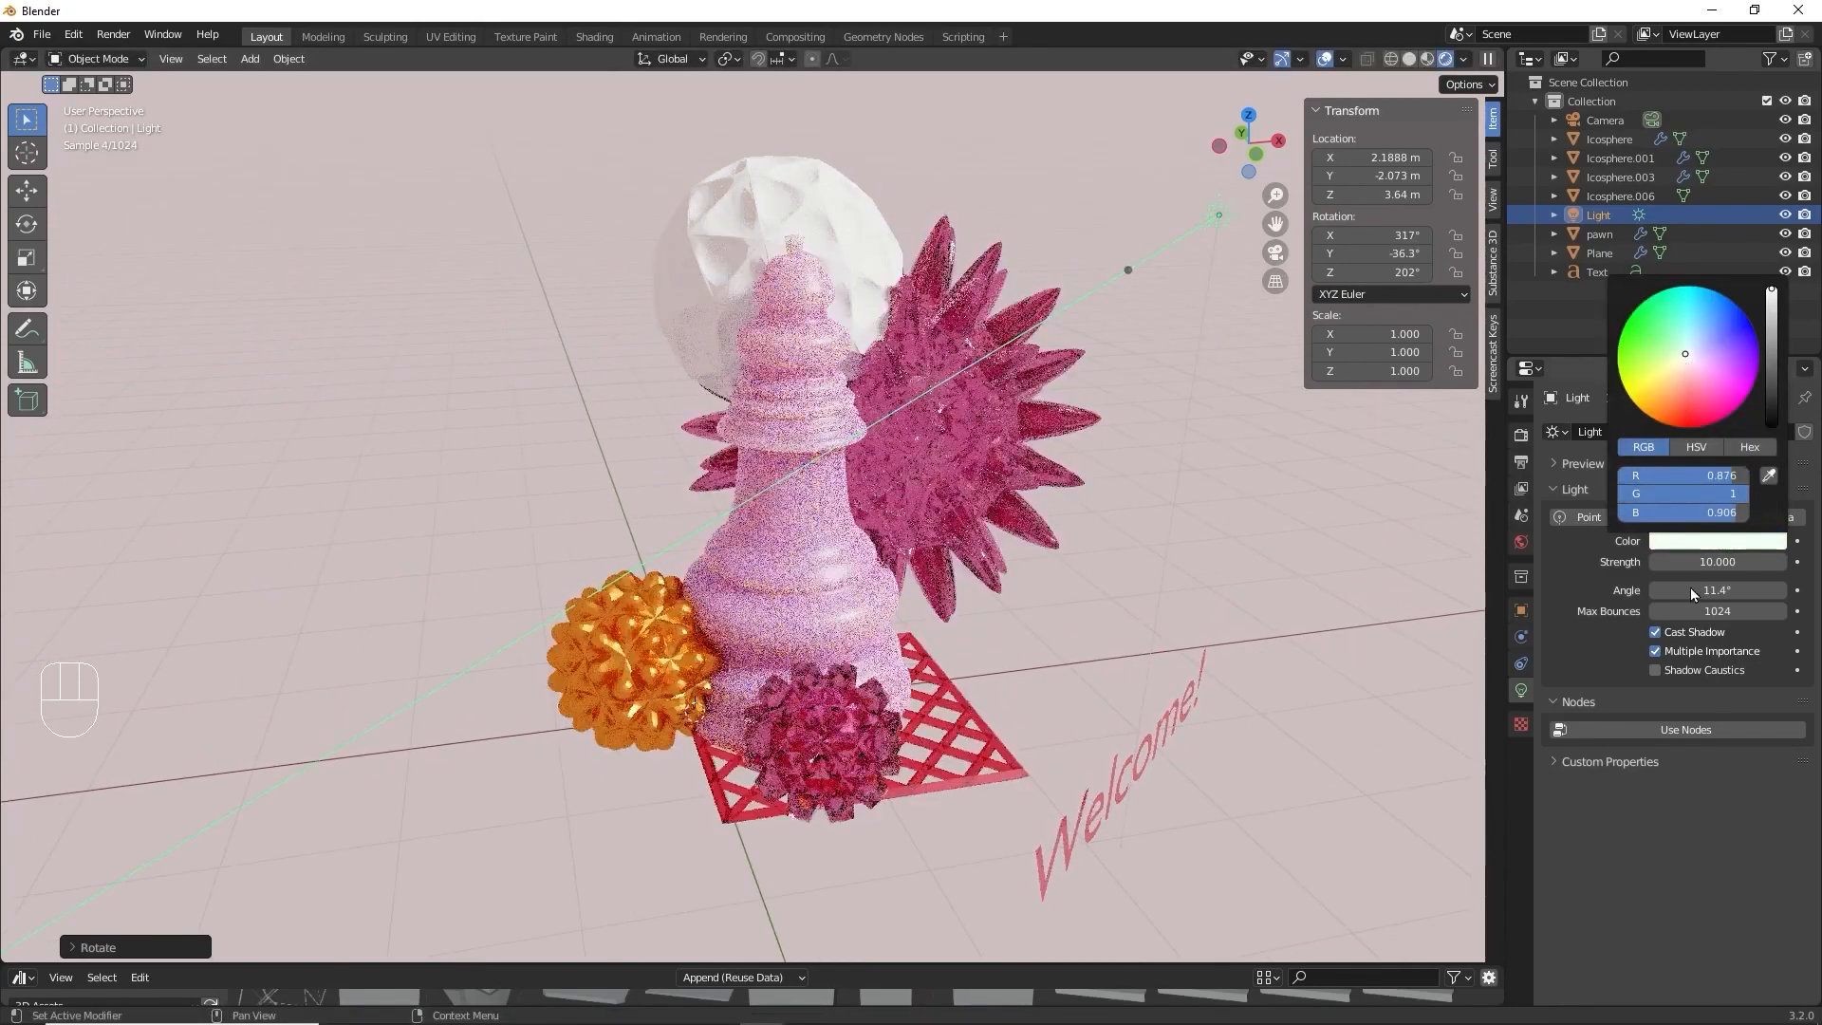
Add a new point light and raise it about 2 m along the Z axis.
key("shift+a")
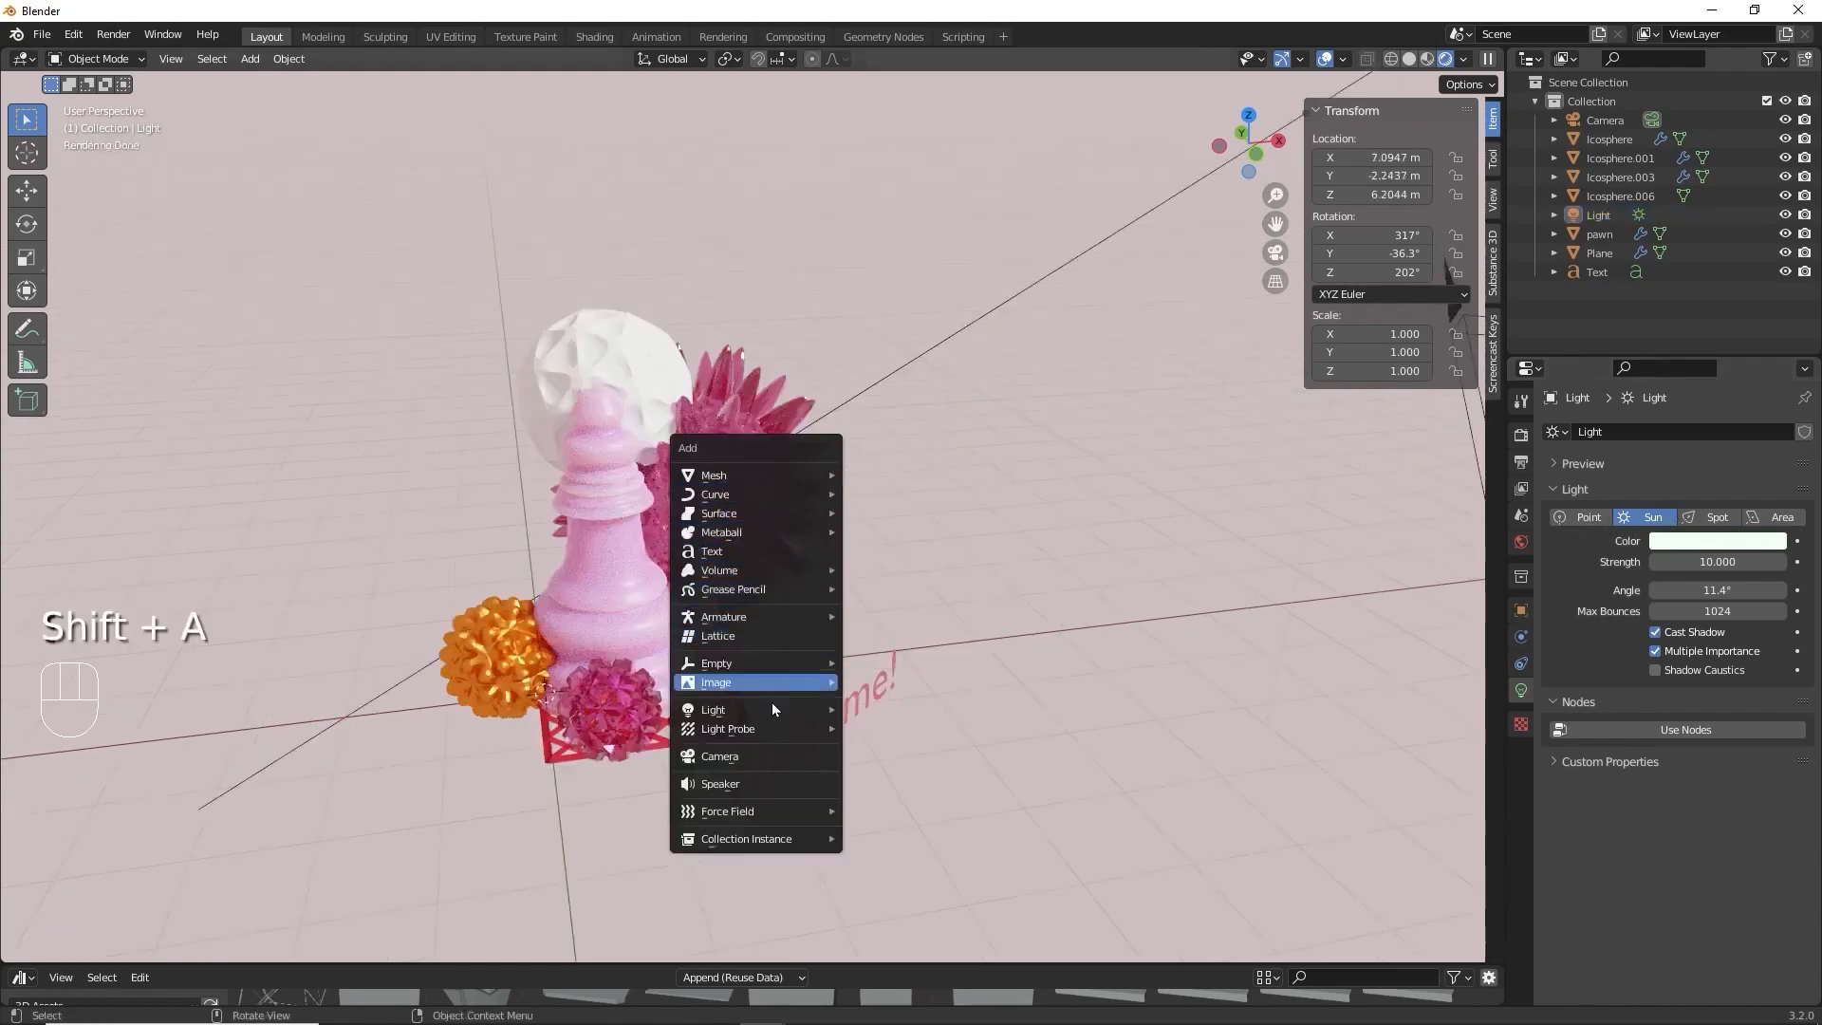
mouse_move(775, 725)
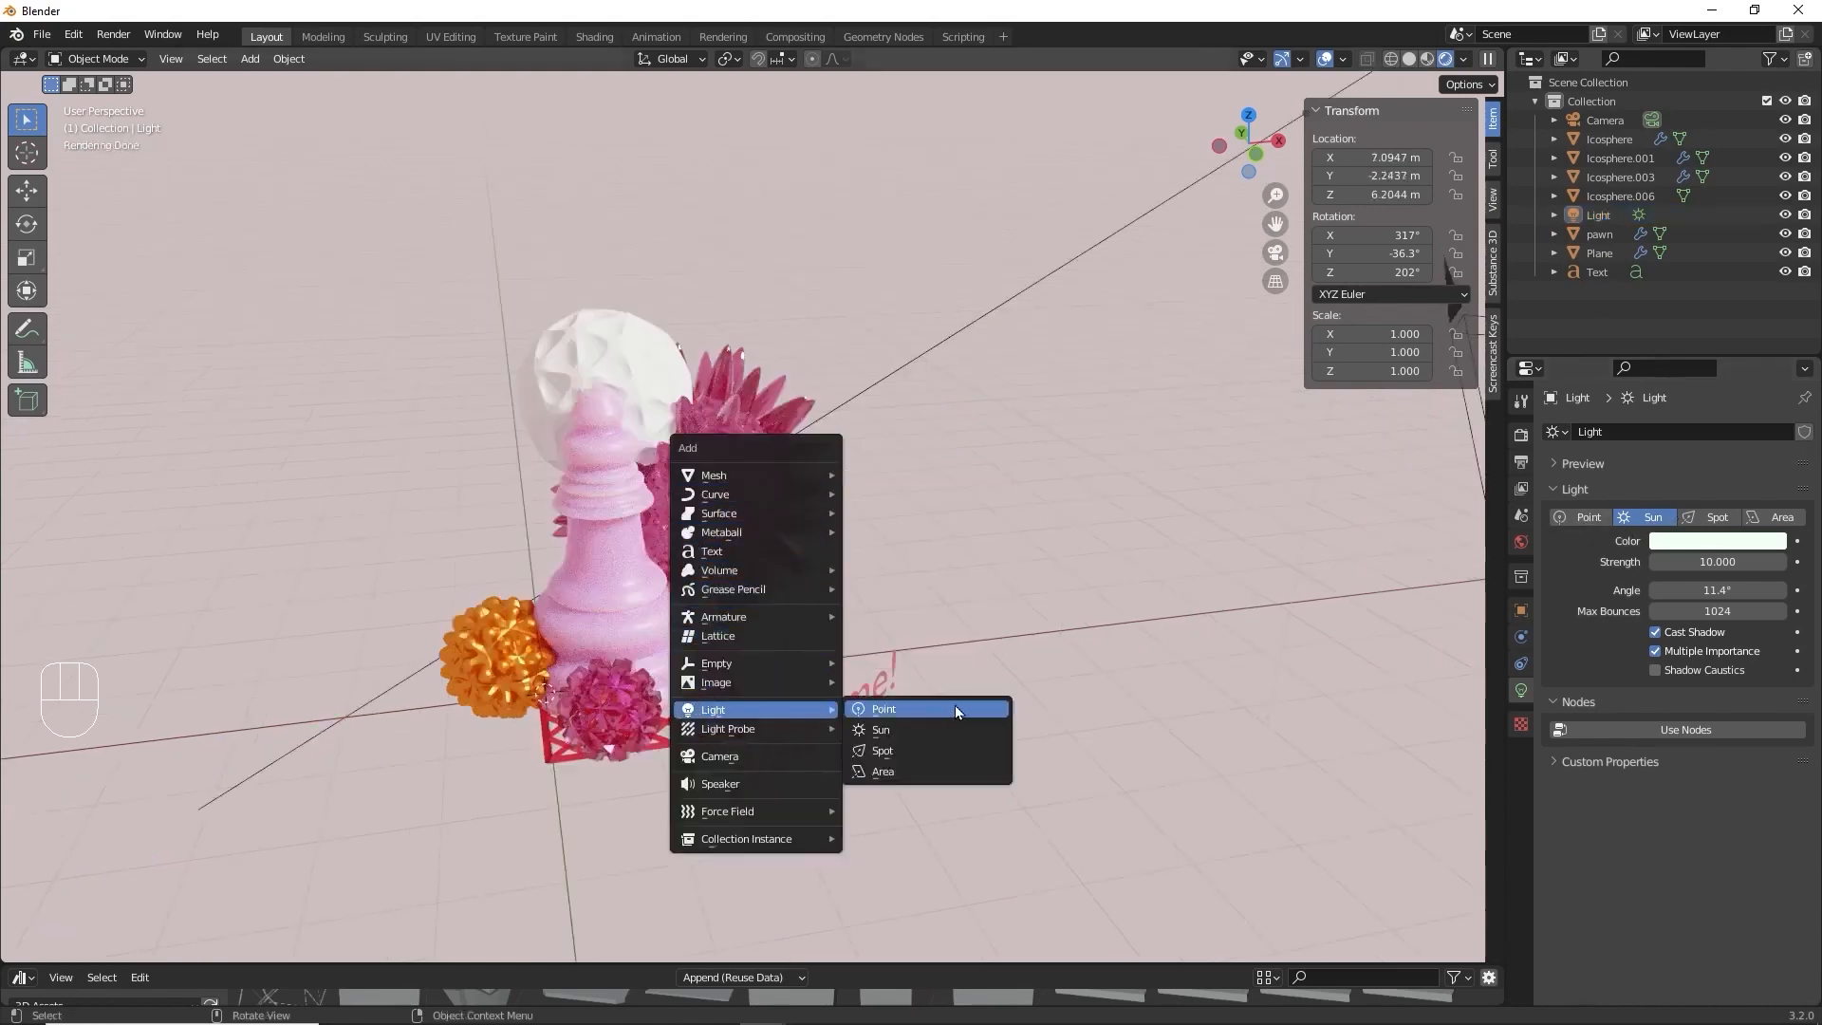
left_click(898, 704)
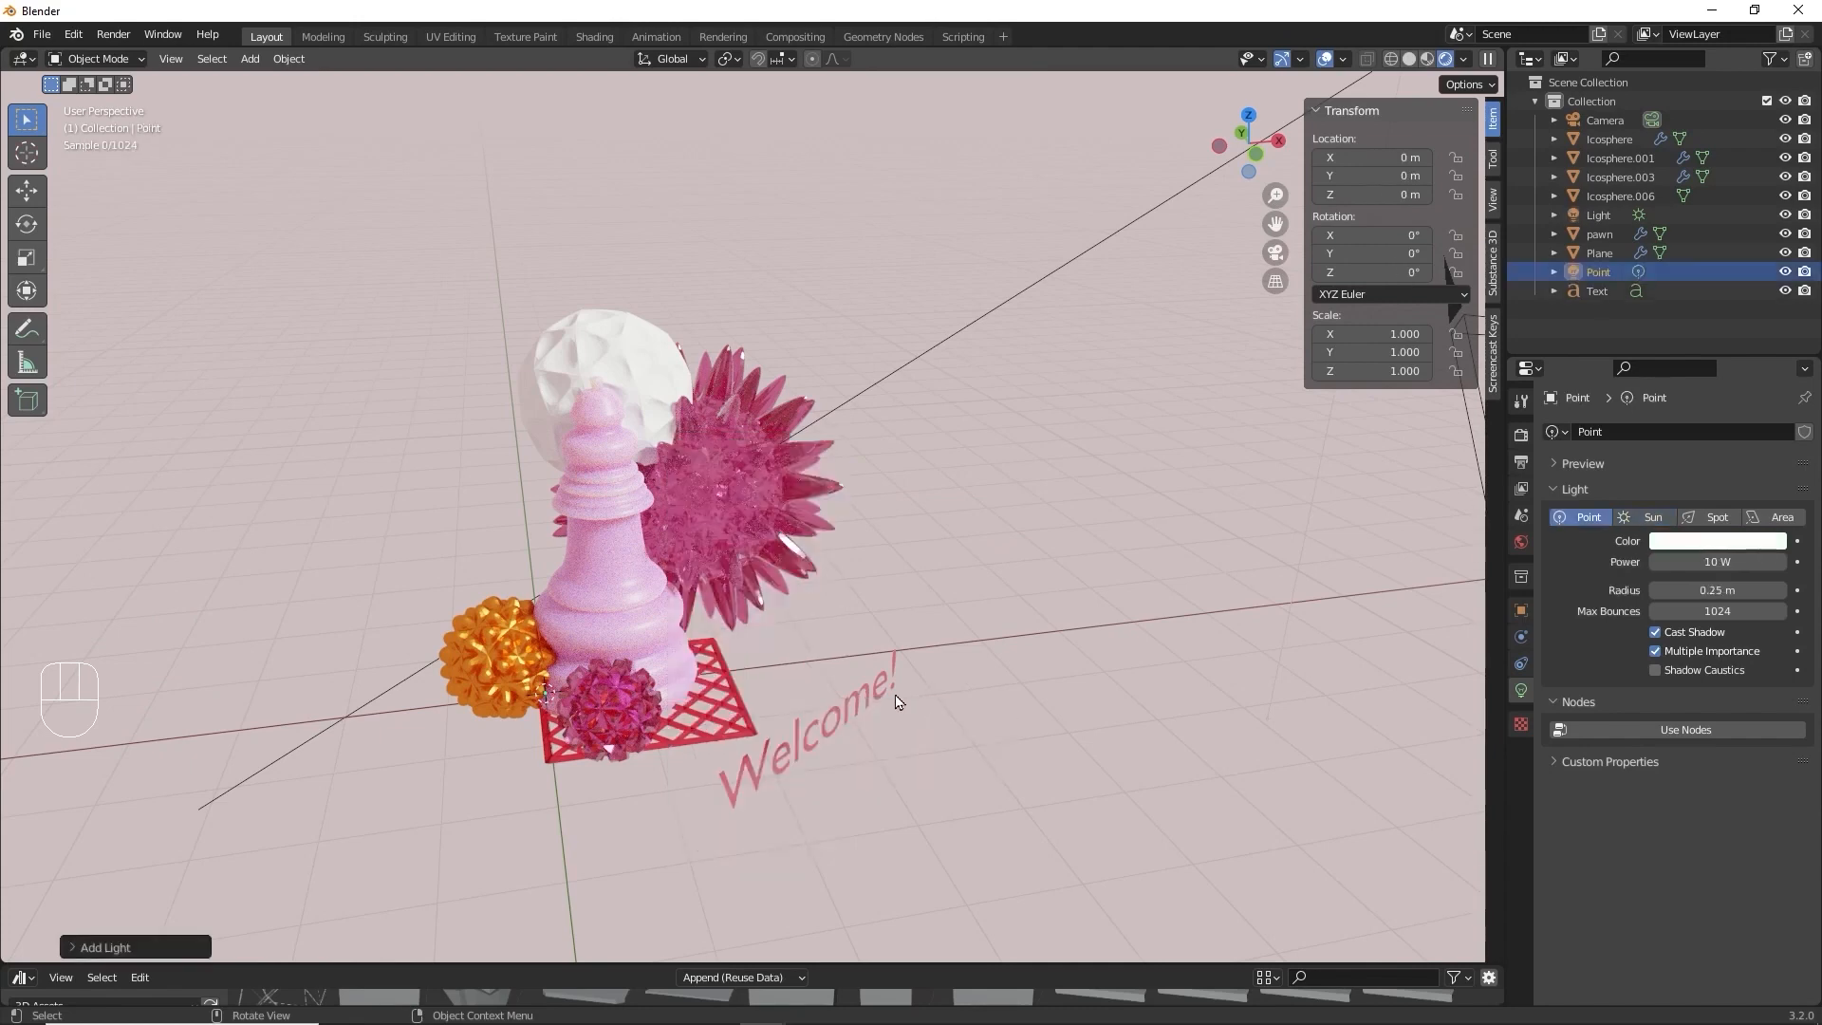
scroll(1059, 479, "down", 3)
key("g")
key("z")
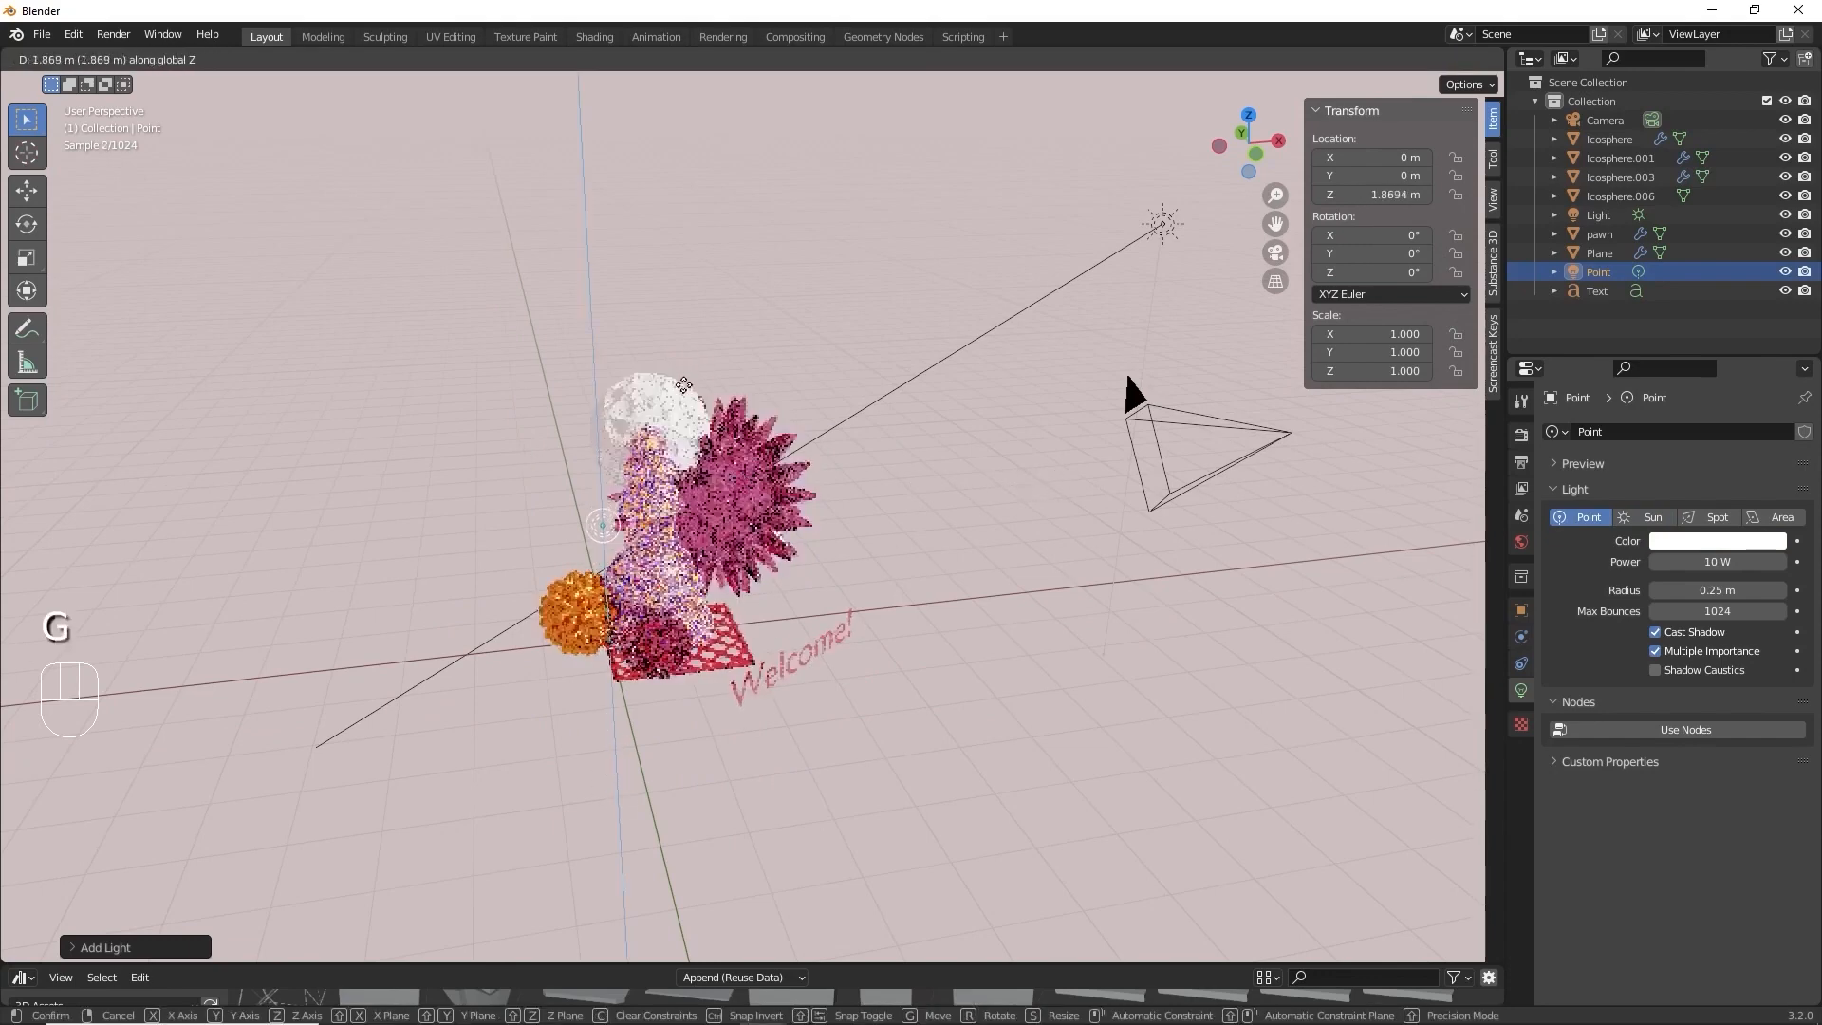
left_click(683, 379)
Set the new point light's colour to bright blue (R 0.017, G 0.172, B 1).
left_click(1739, 543)
left_click(1708, 392)
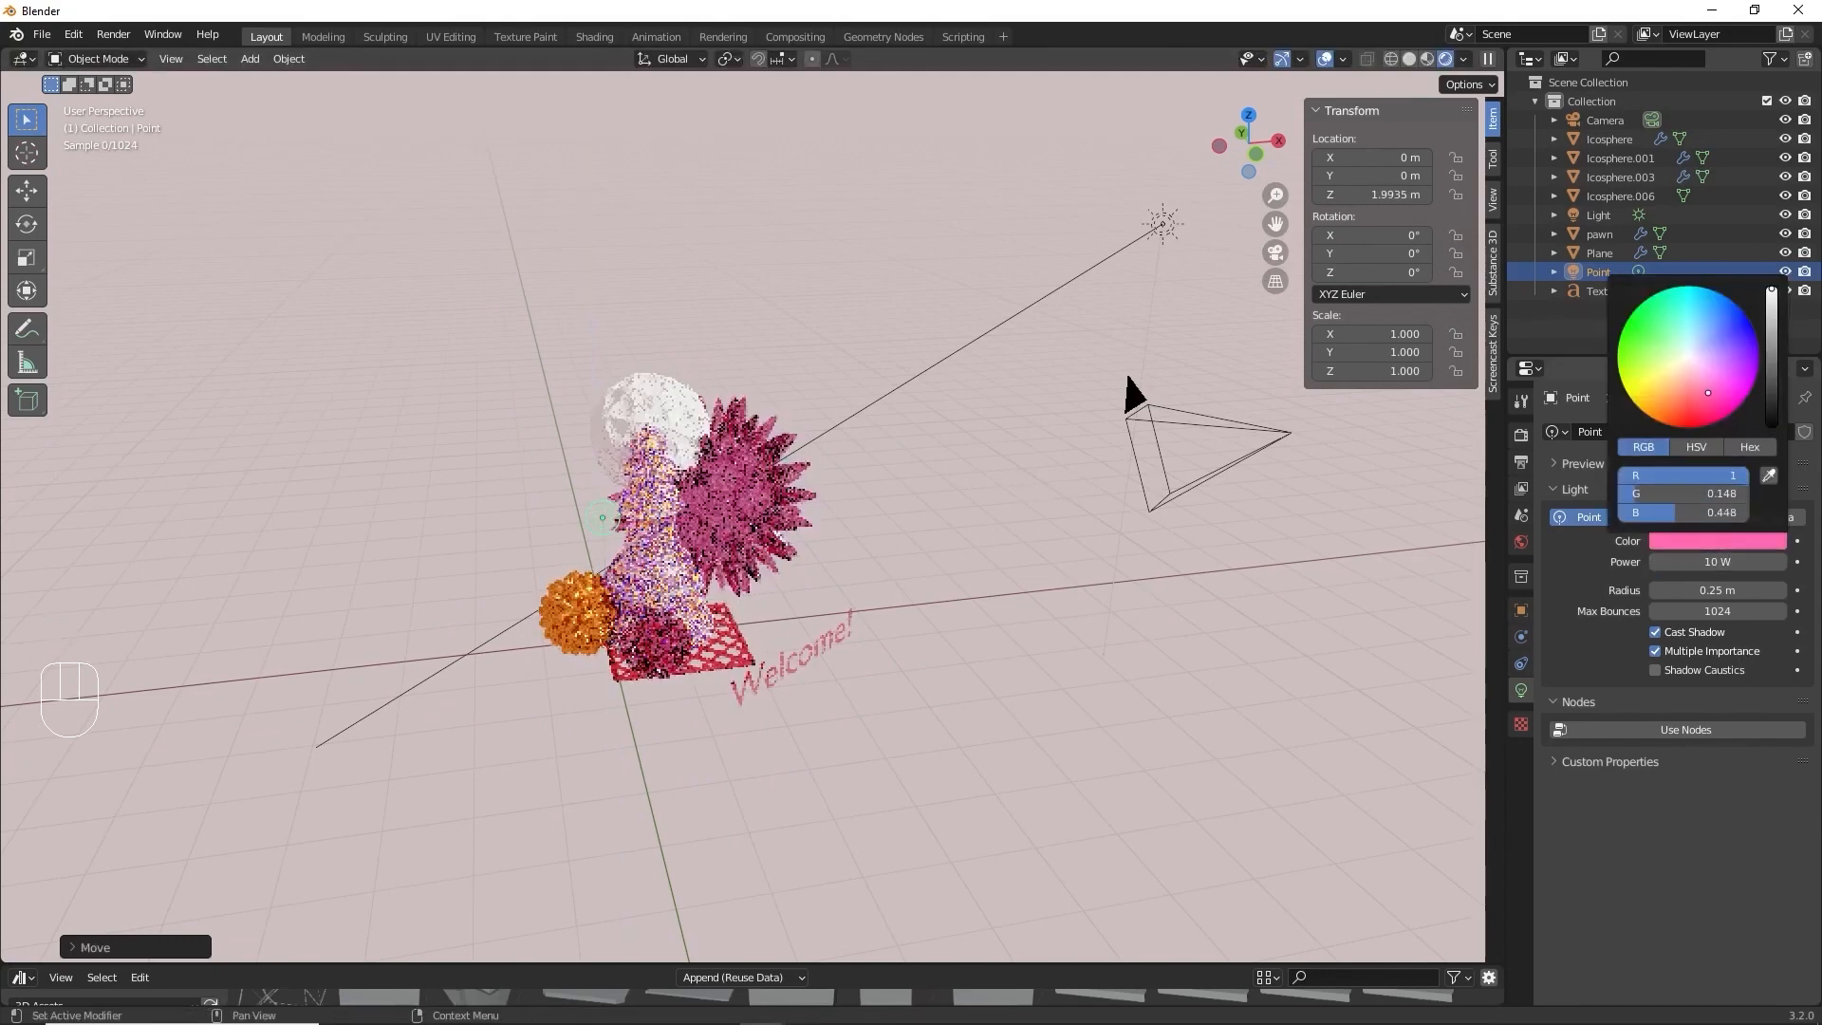
left_click_drag(1708, 392, 1727, 309)
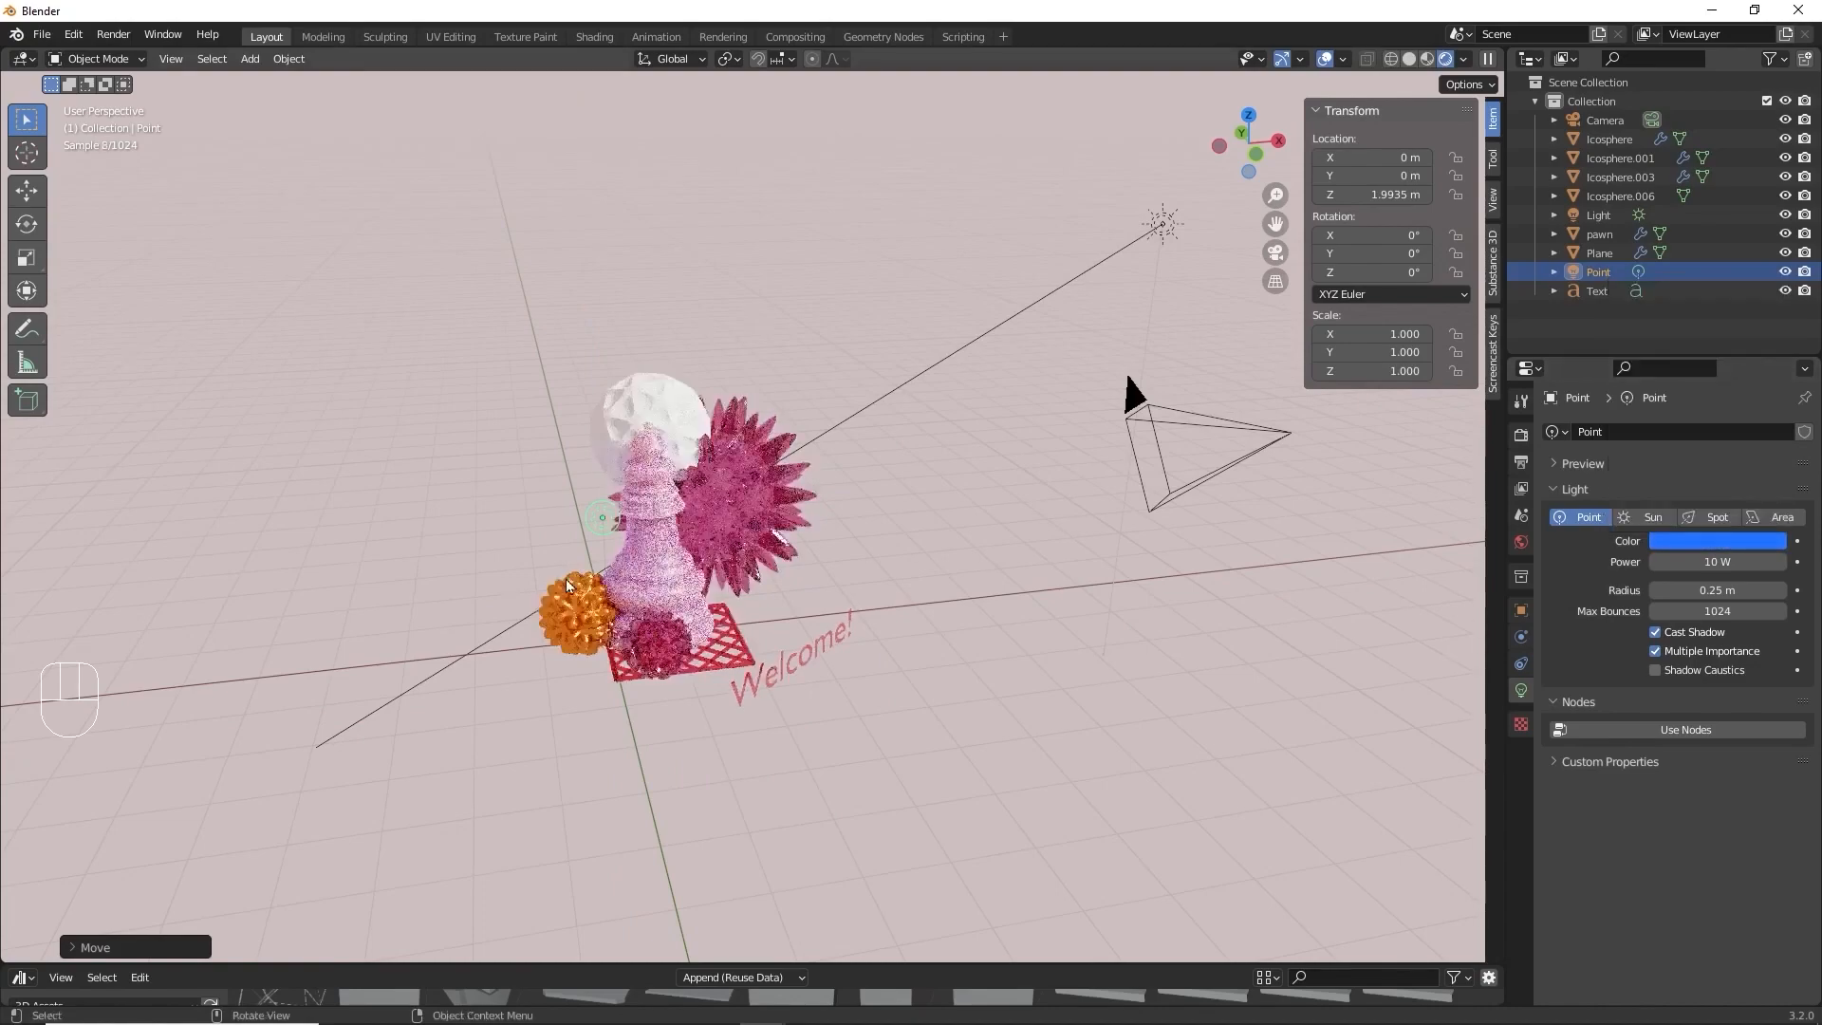
Move the blue point light to the pawn's lower body and raise its power to 81.7 W.
scroll(567, 580, "up", 4)
key("g")
left_click(659, 656)
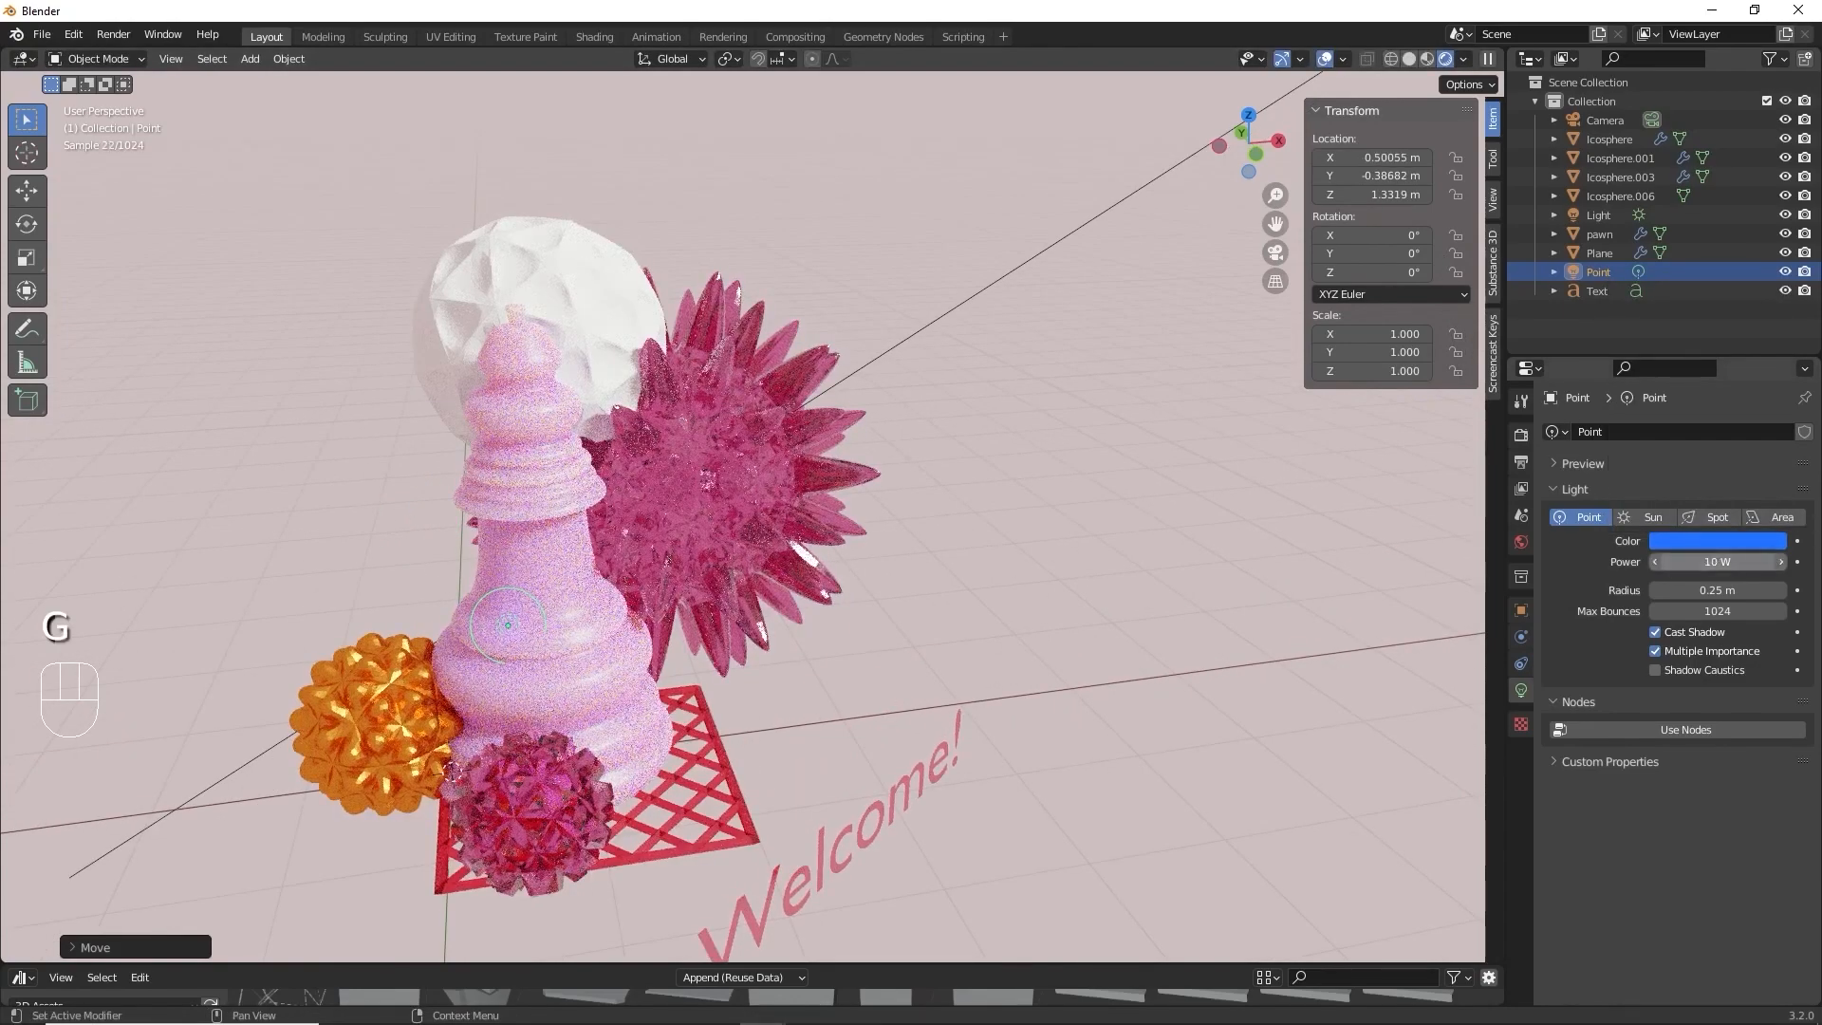
left_click_drag(1718, 562, 1786, 562)
Move the blue point light above the orange ball, to about X 0.14, Y -0.70, Z 1.56 m.
middle_click_drag(797, 568, 659, 586)
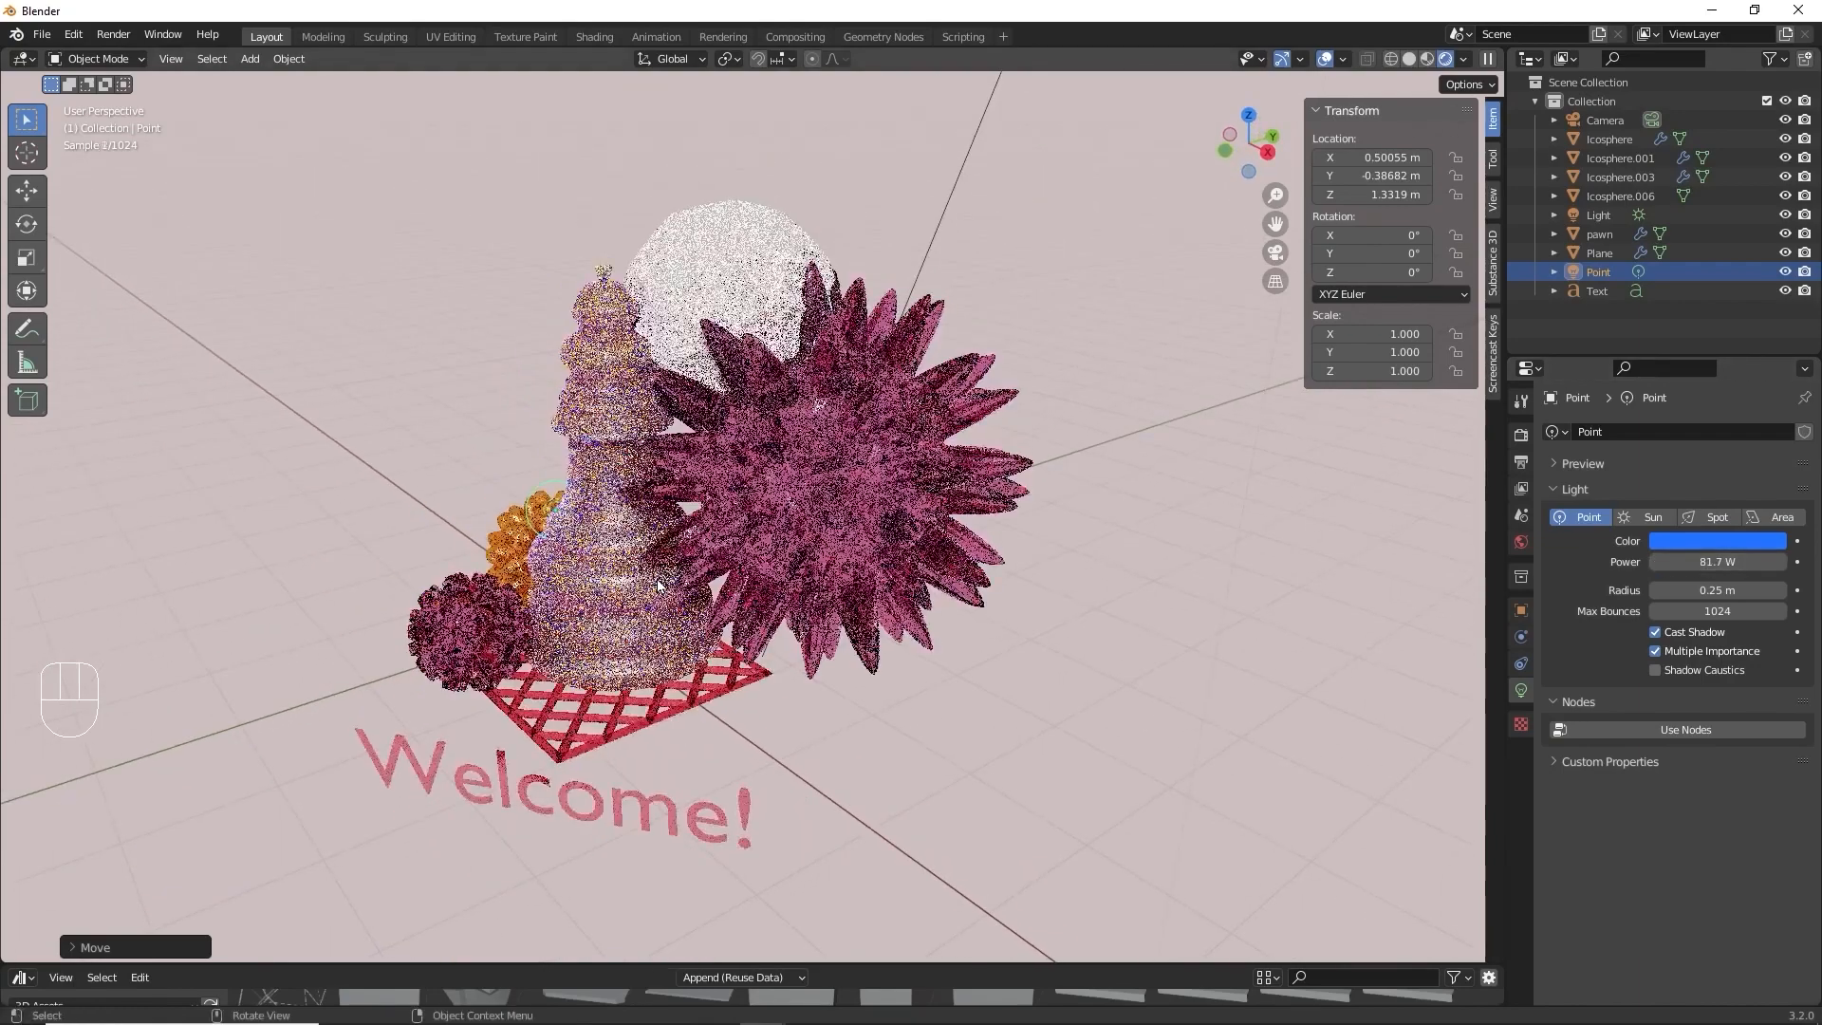
key("g")
left_click(597, 555)
middle_click_drag(513, 569, 612, 616)
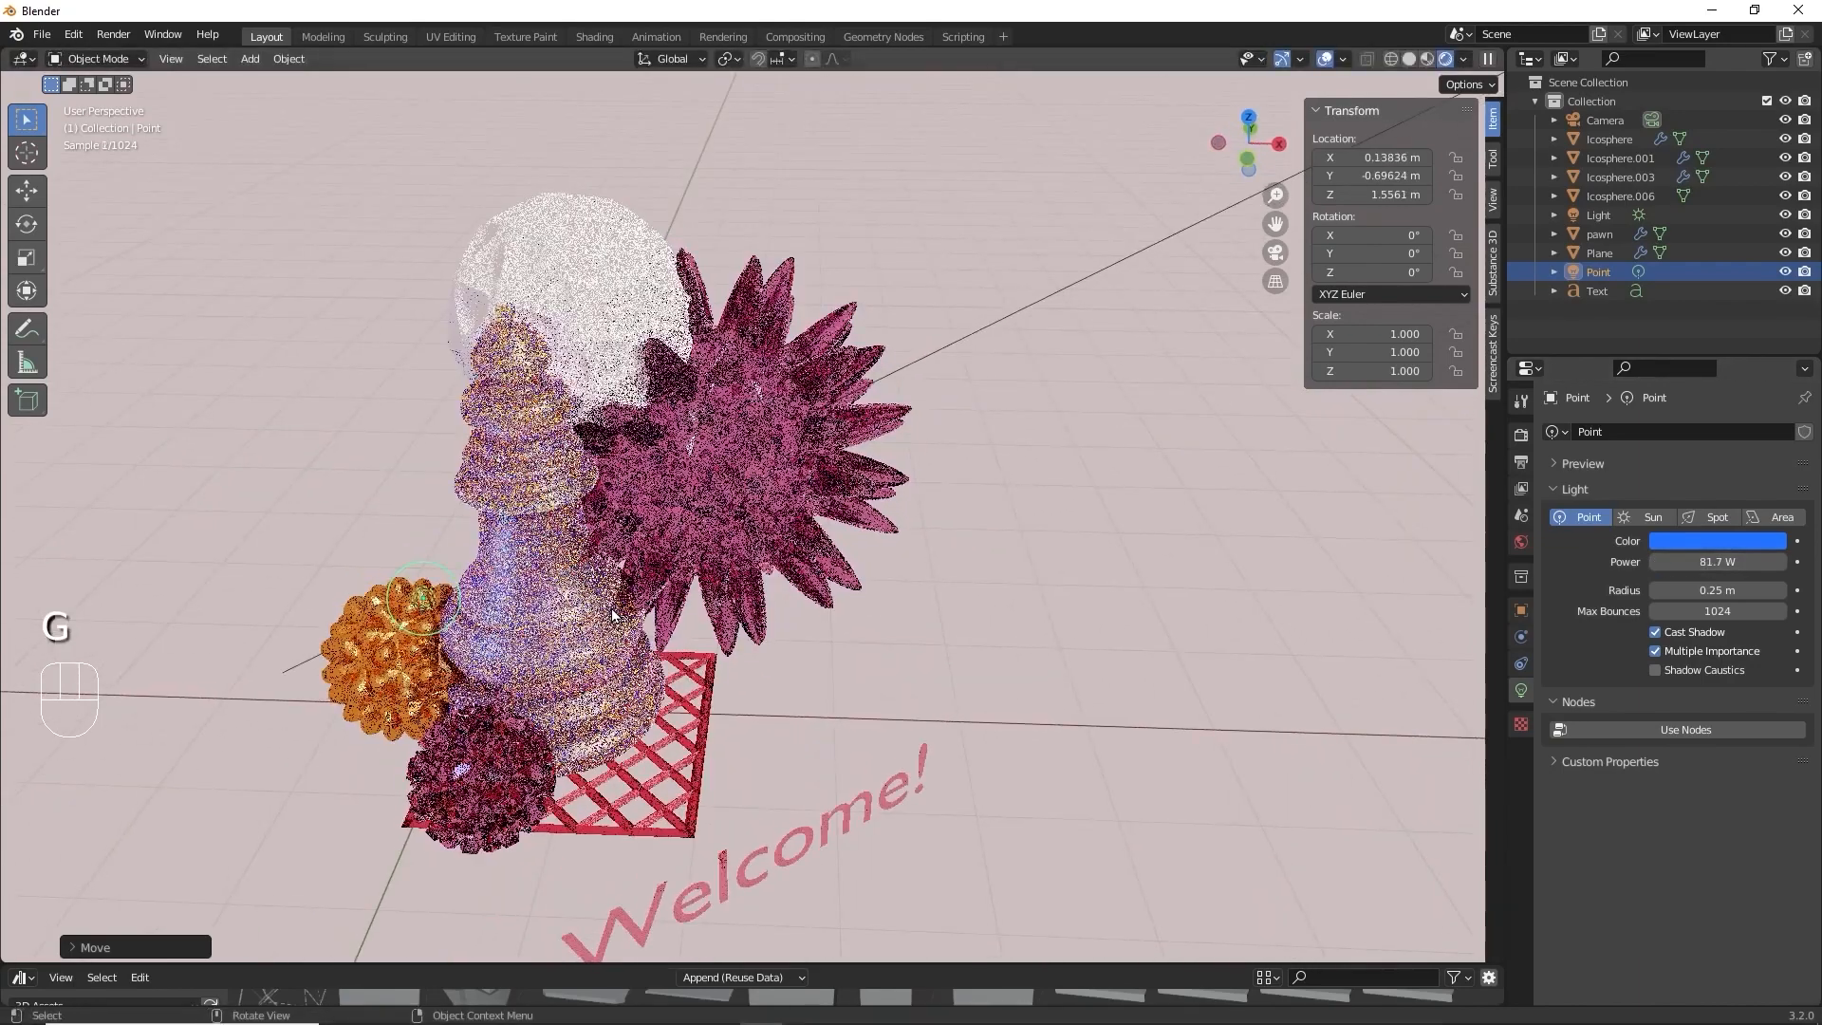
Return to the camera view and switch the blue point light's visibility off and on to compare its effect.
key("KP_0")
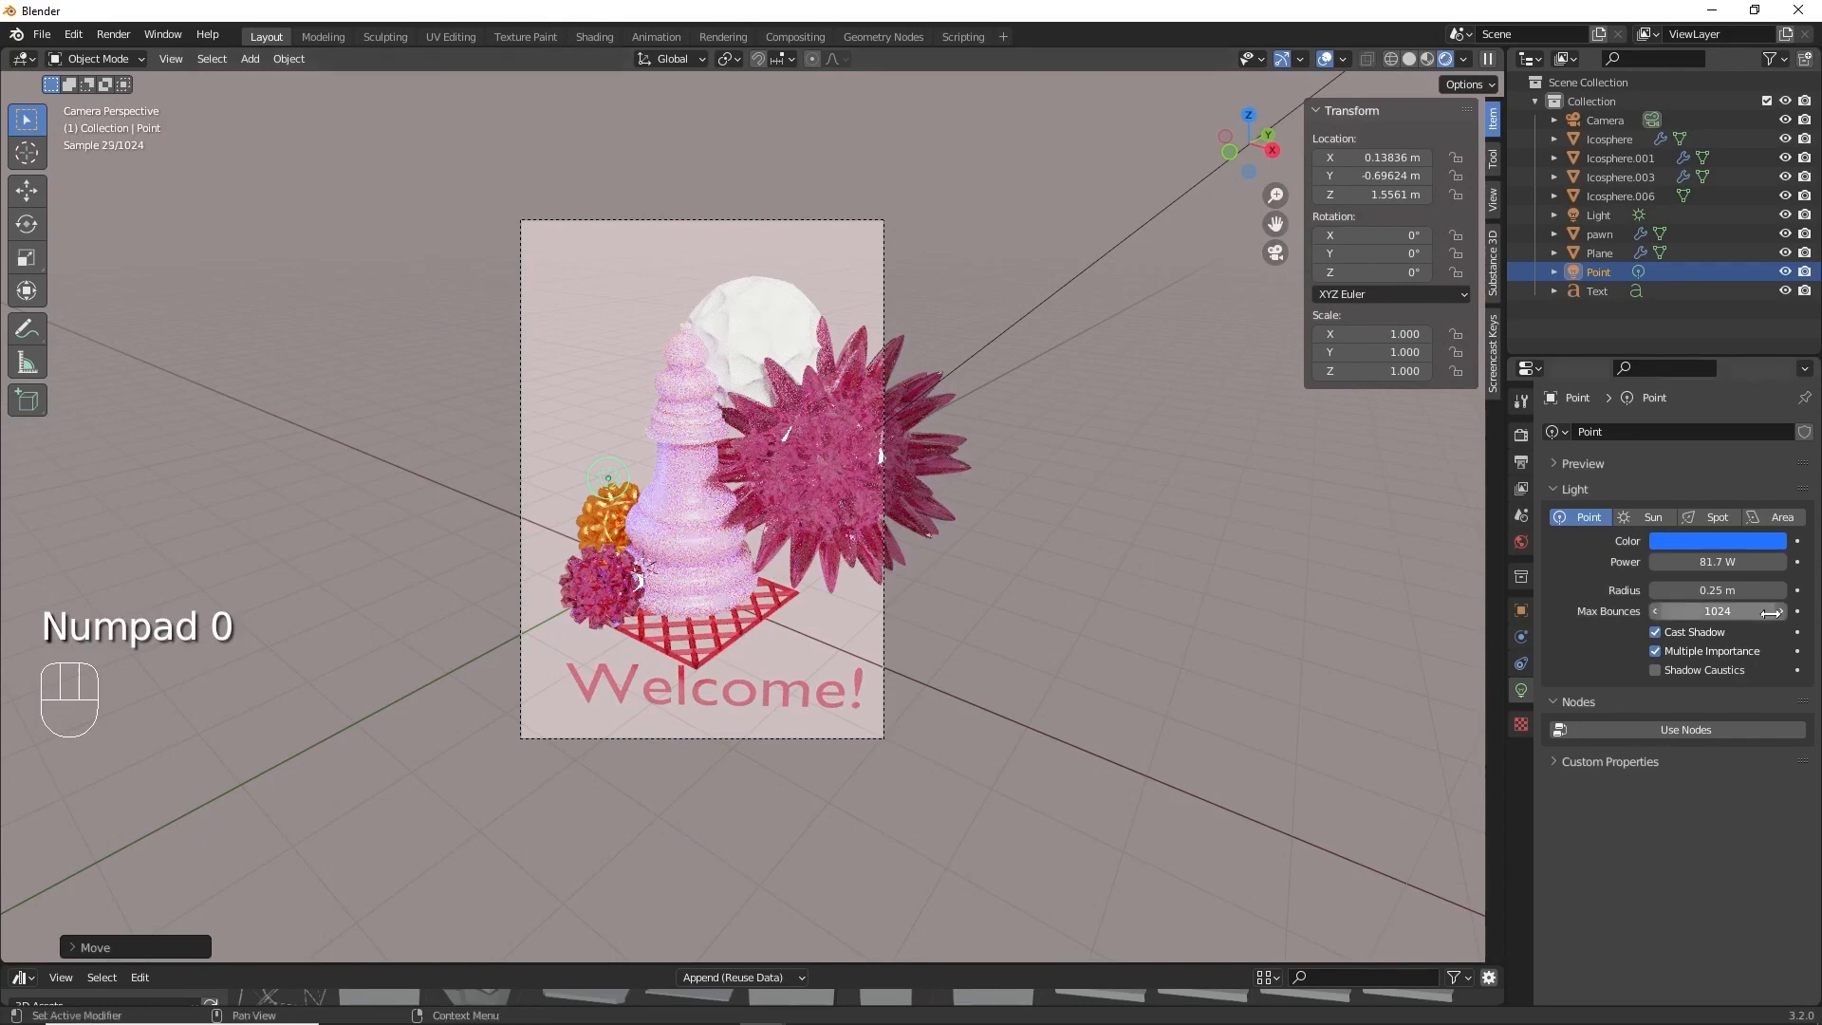
left_click(1785, 271)
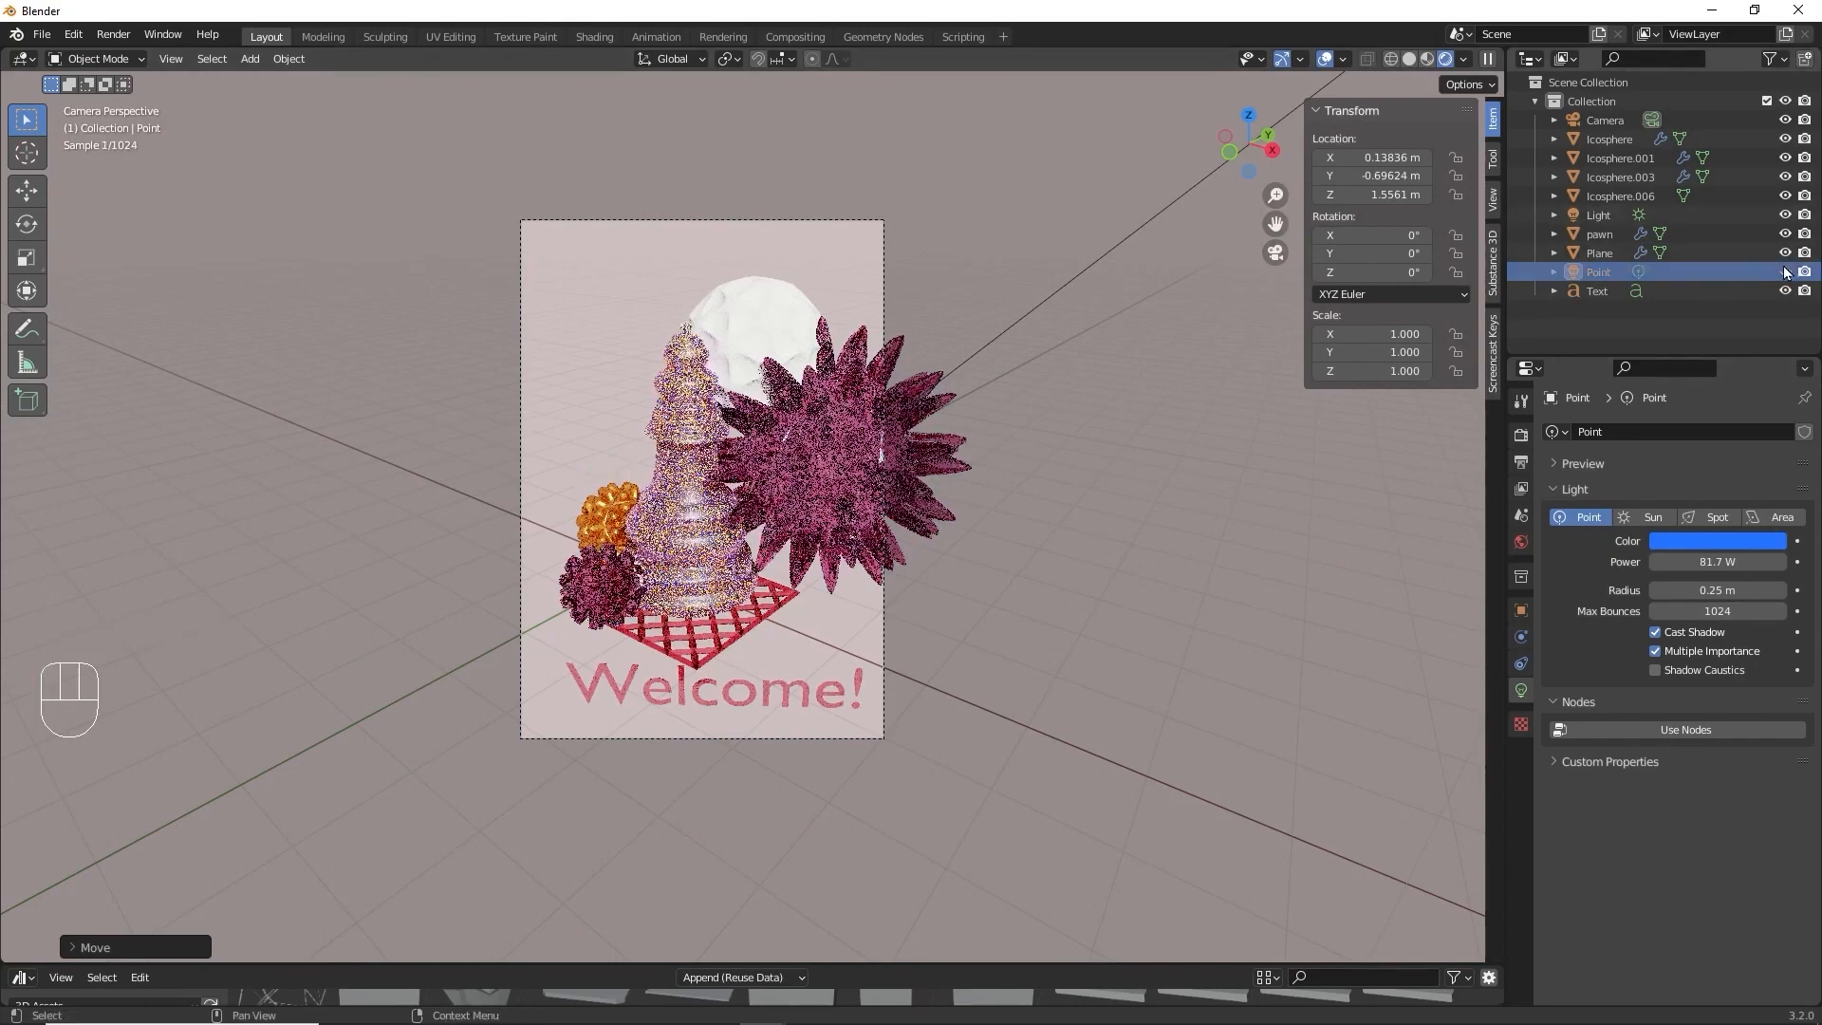
left_click(1785, 271)
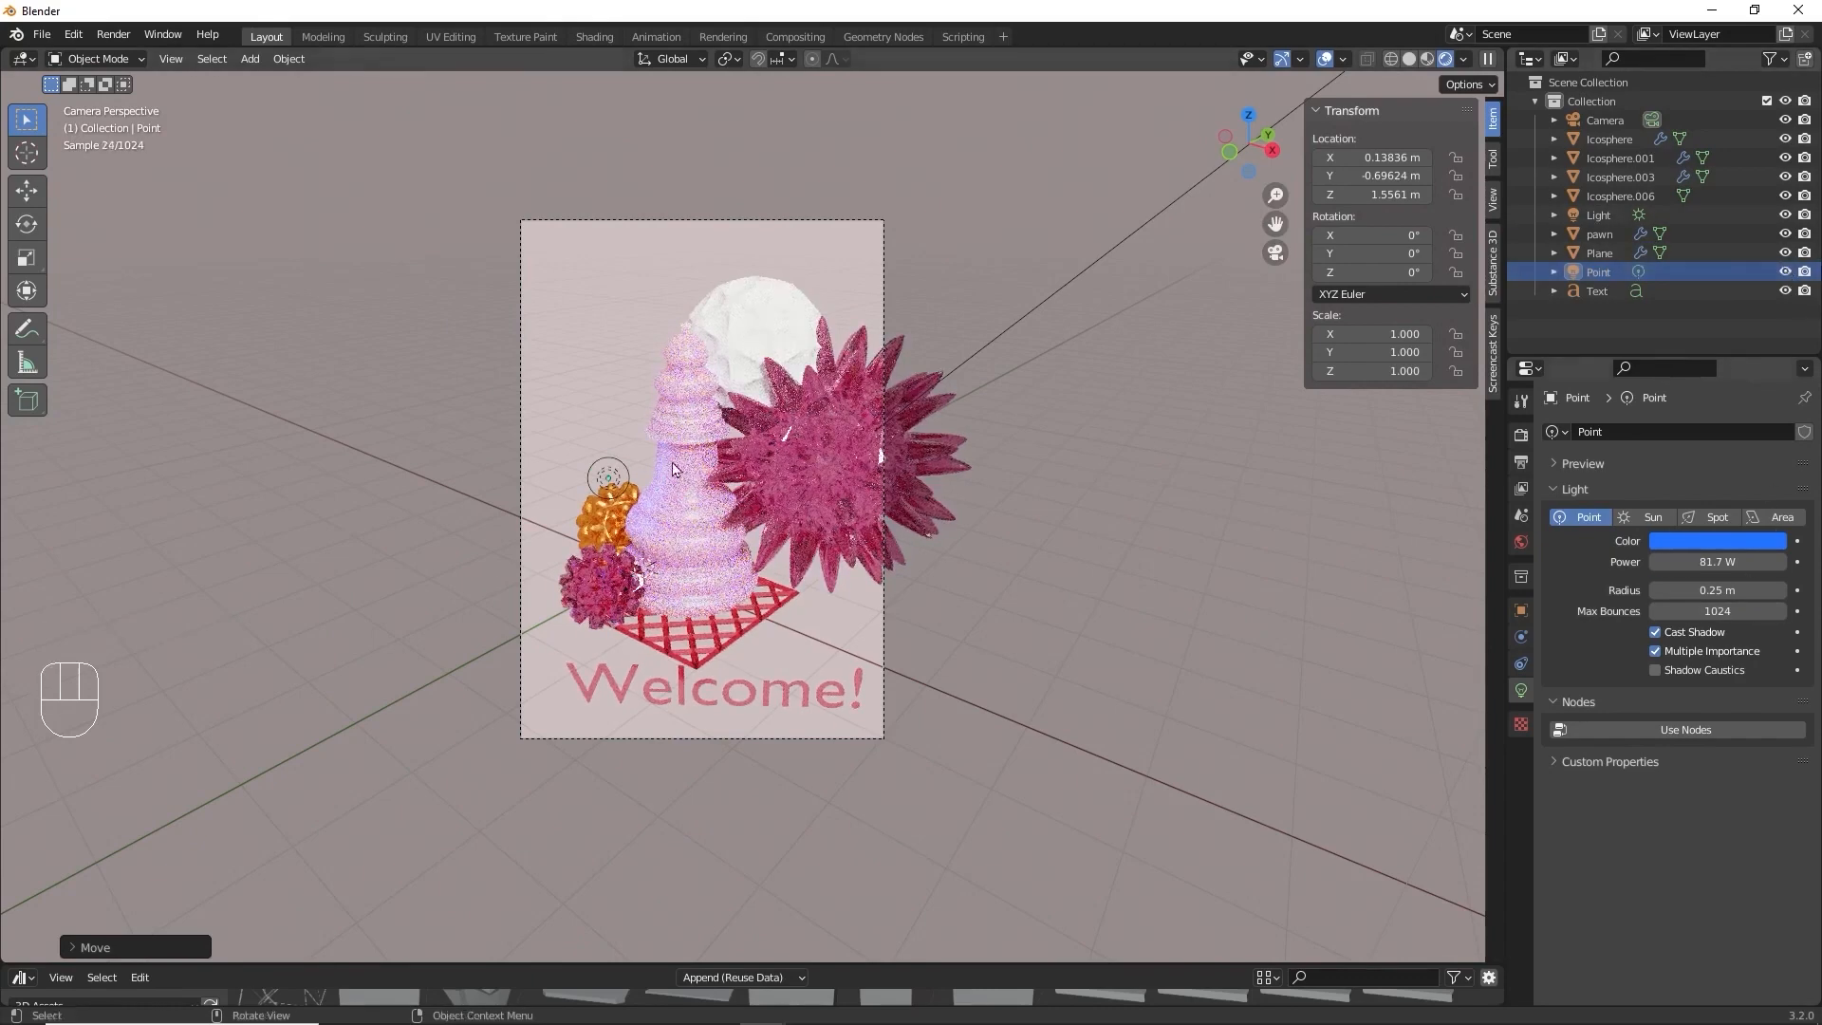
Set the point light's power to 98.9 W and radius to 1.54 m, and darken its blue colour.
mouse_move(1699, 562)
left_mouse_down()
mouse_move(1742, 562)
mouse_move(1690, 589)
left_mouse_up()
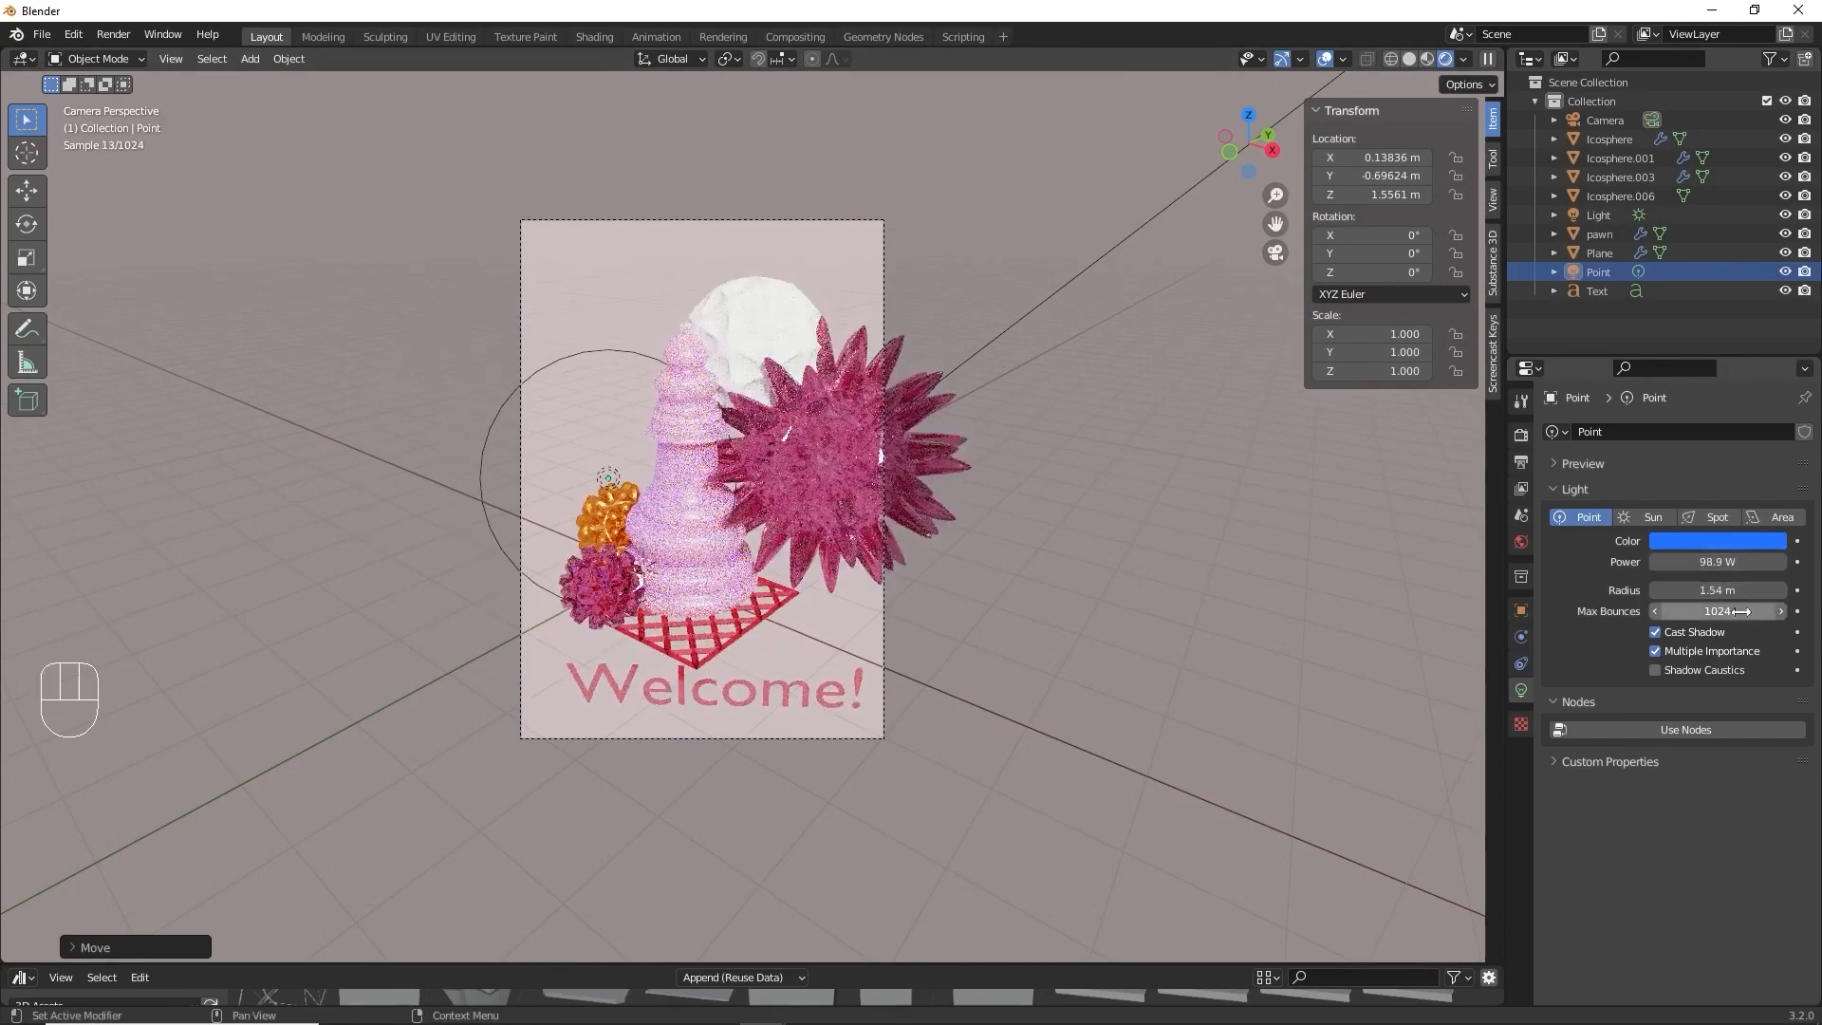
left_click(1754, 543)
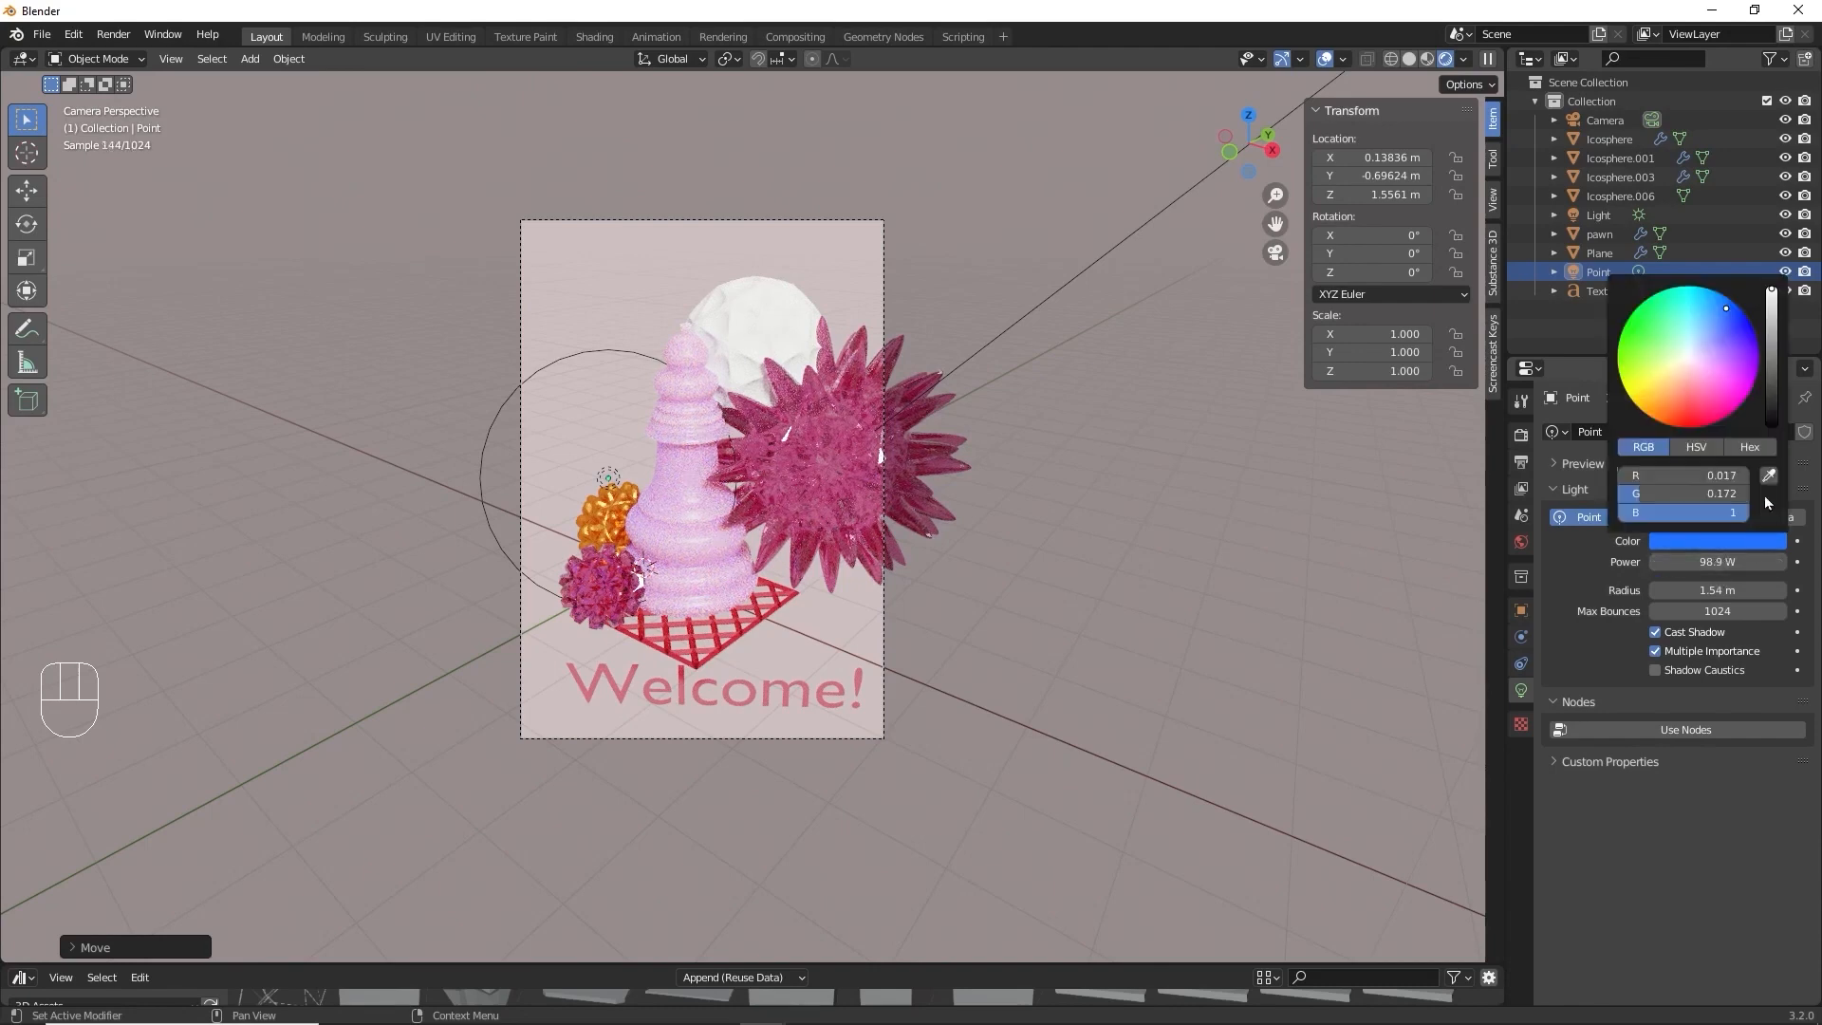
mouse_move(1771, 323)
left_mouse_down()
mouse_move(1771, 398)
mouse_move(1771, 347)
left_mouse_up()
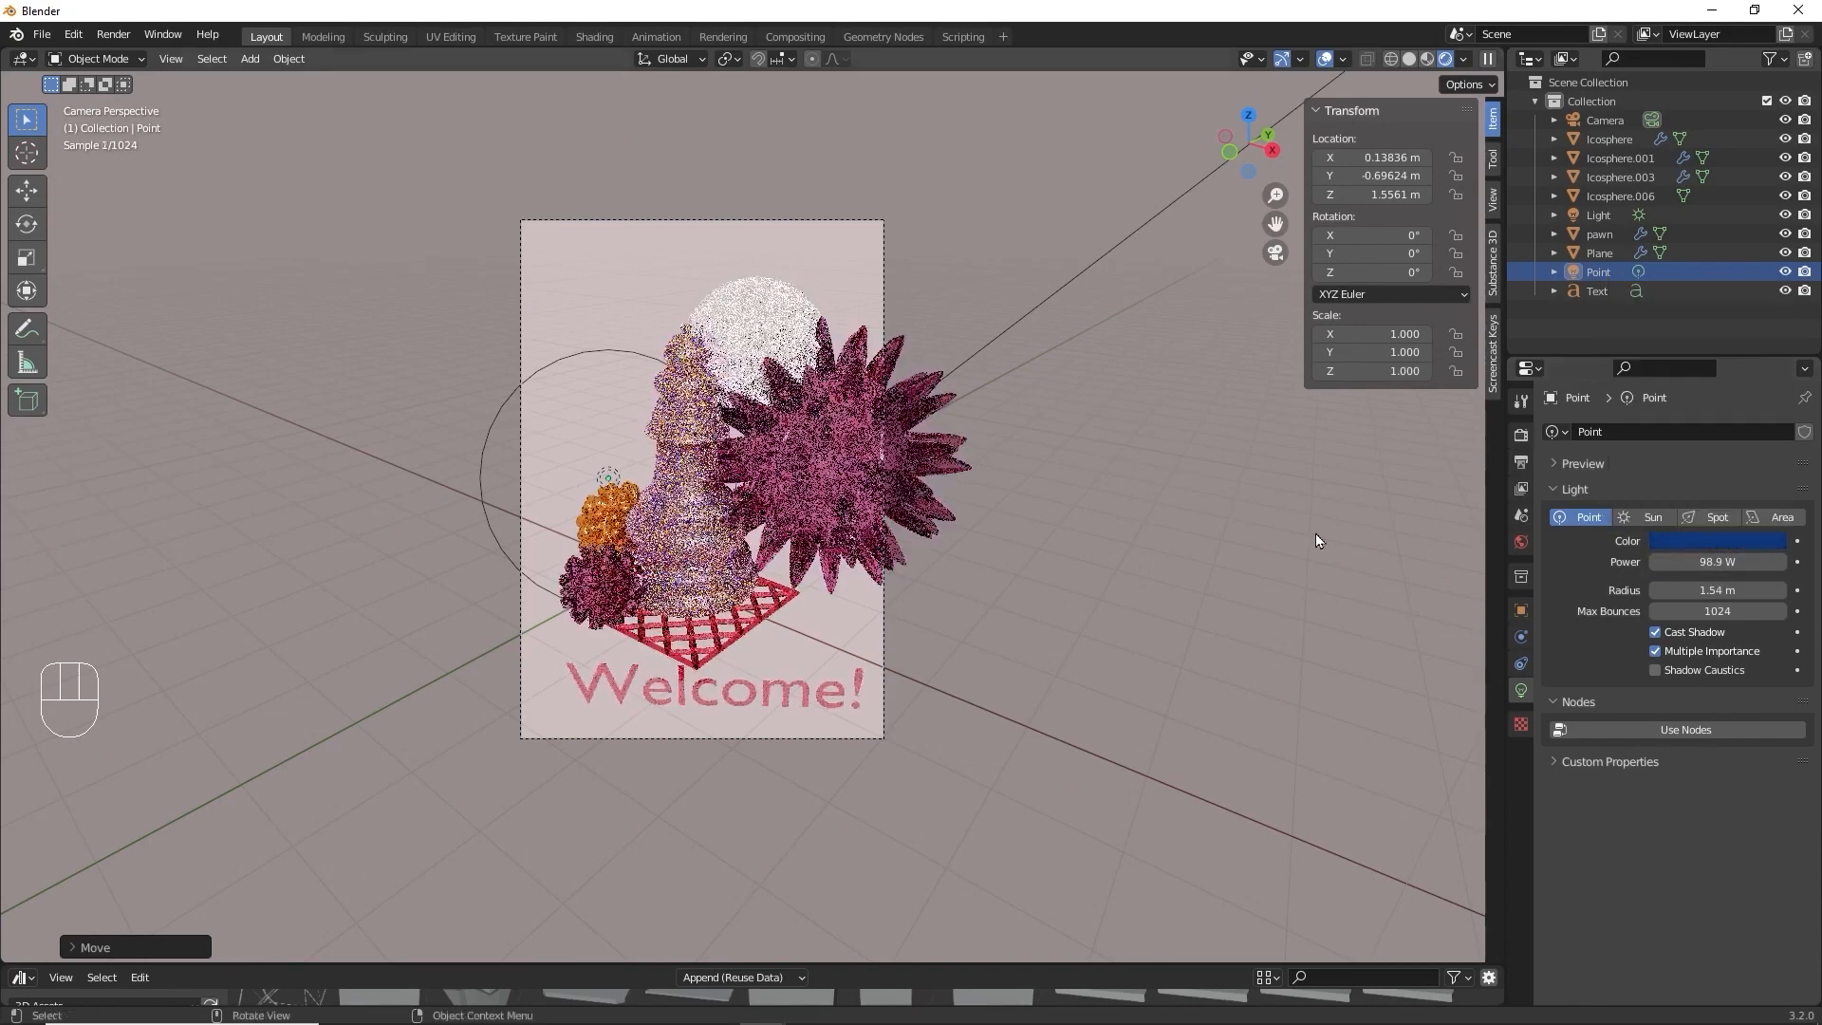
Select the large spiky magenta sphere, render the image from the camera, and close the render window.
left_click(1125, 224)
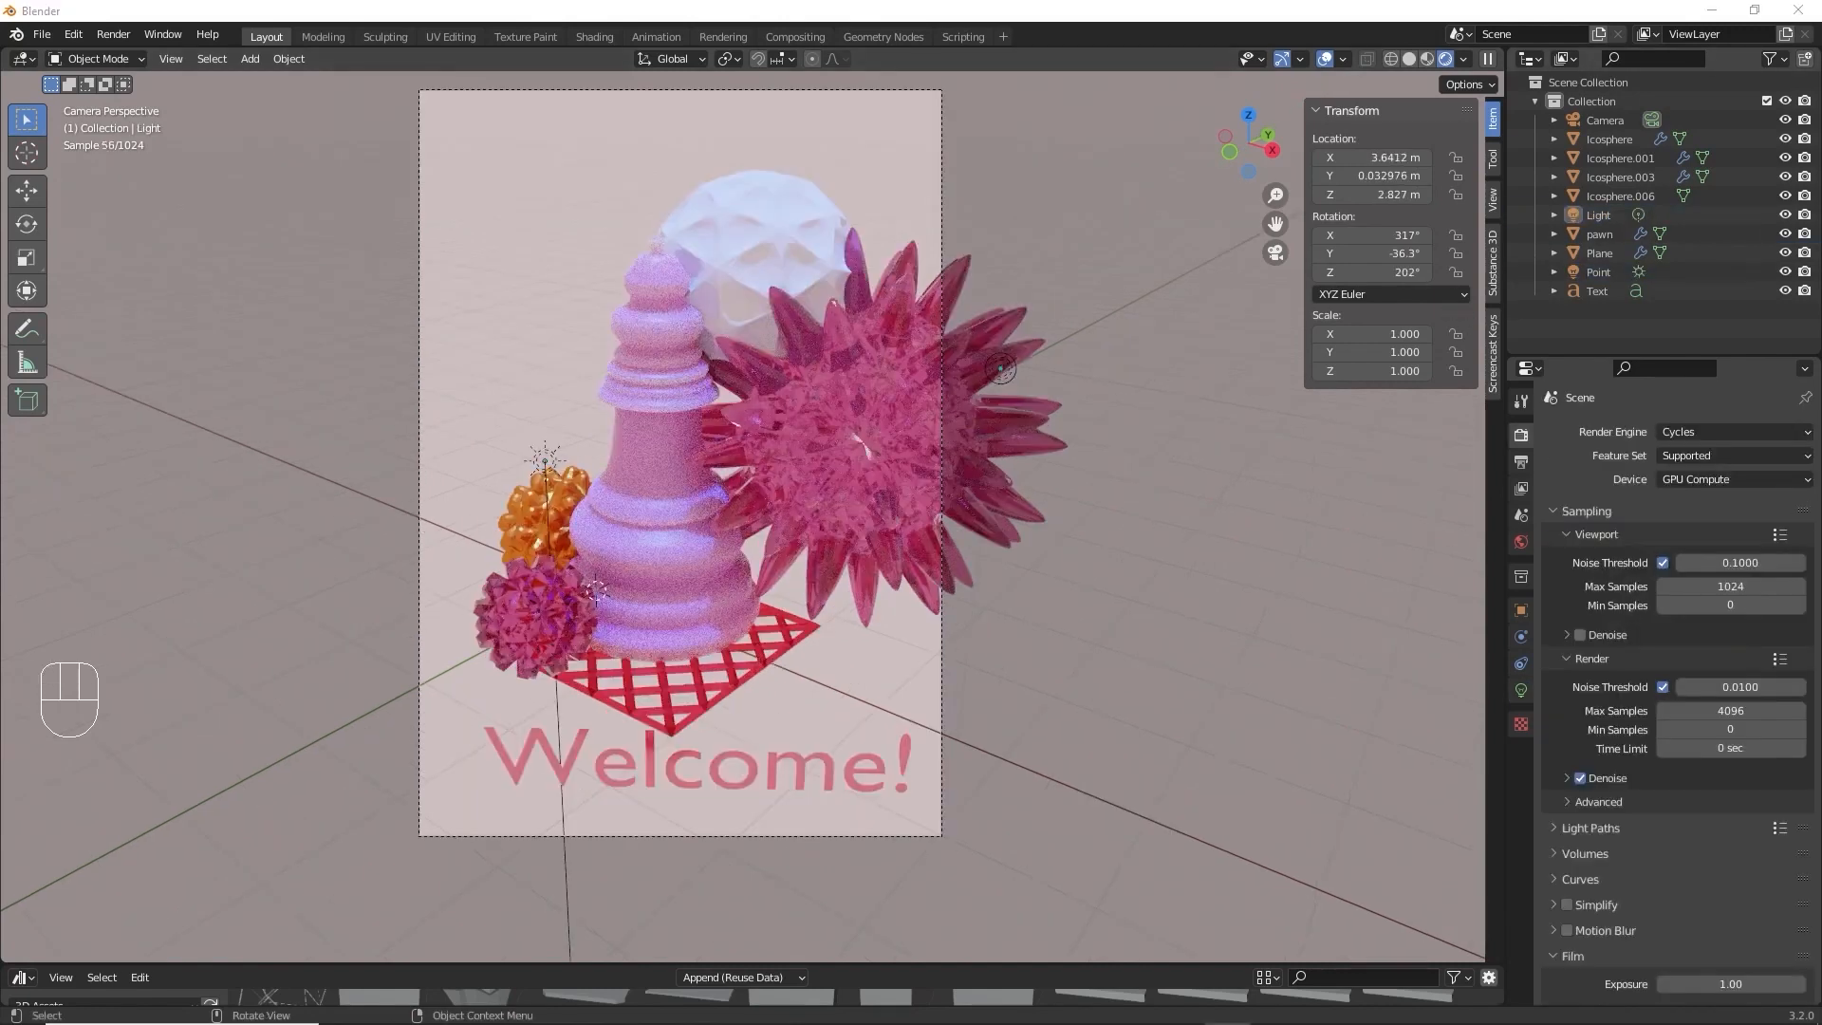
left_click(944, 499)
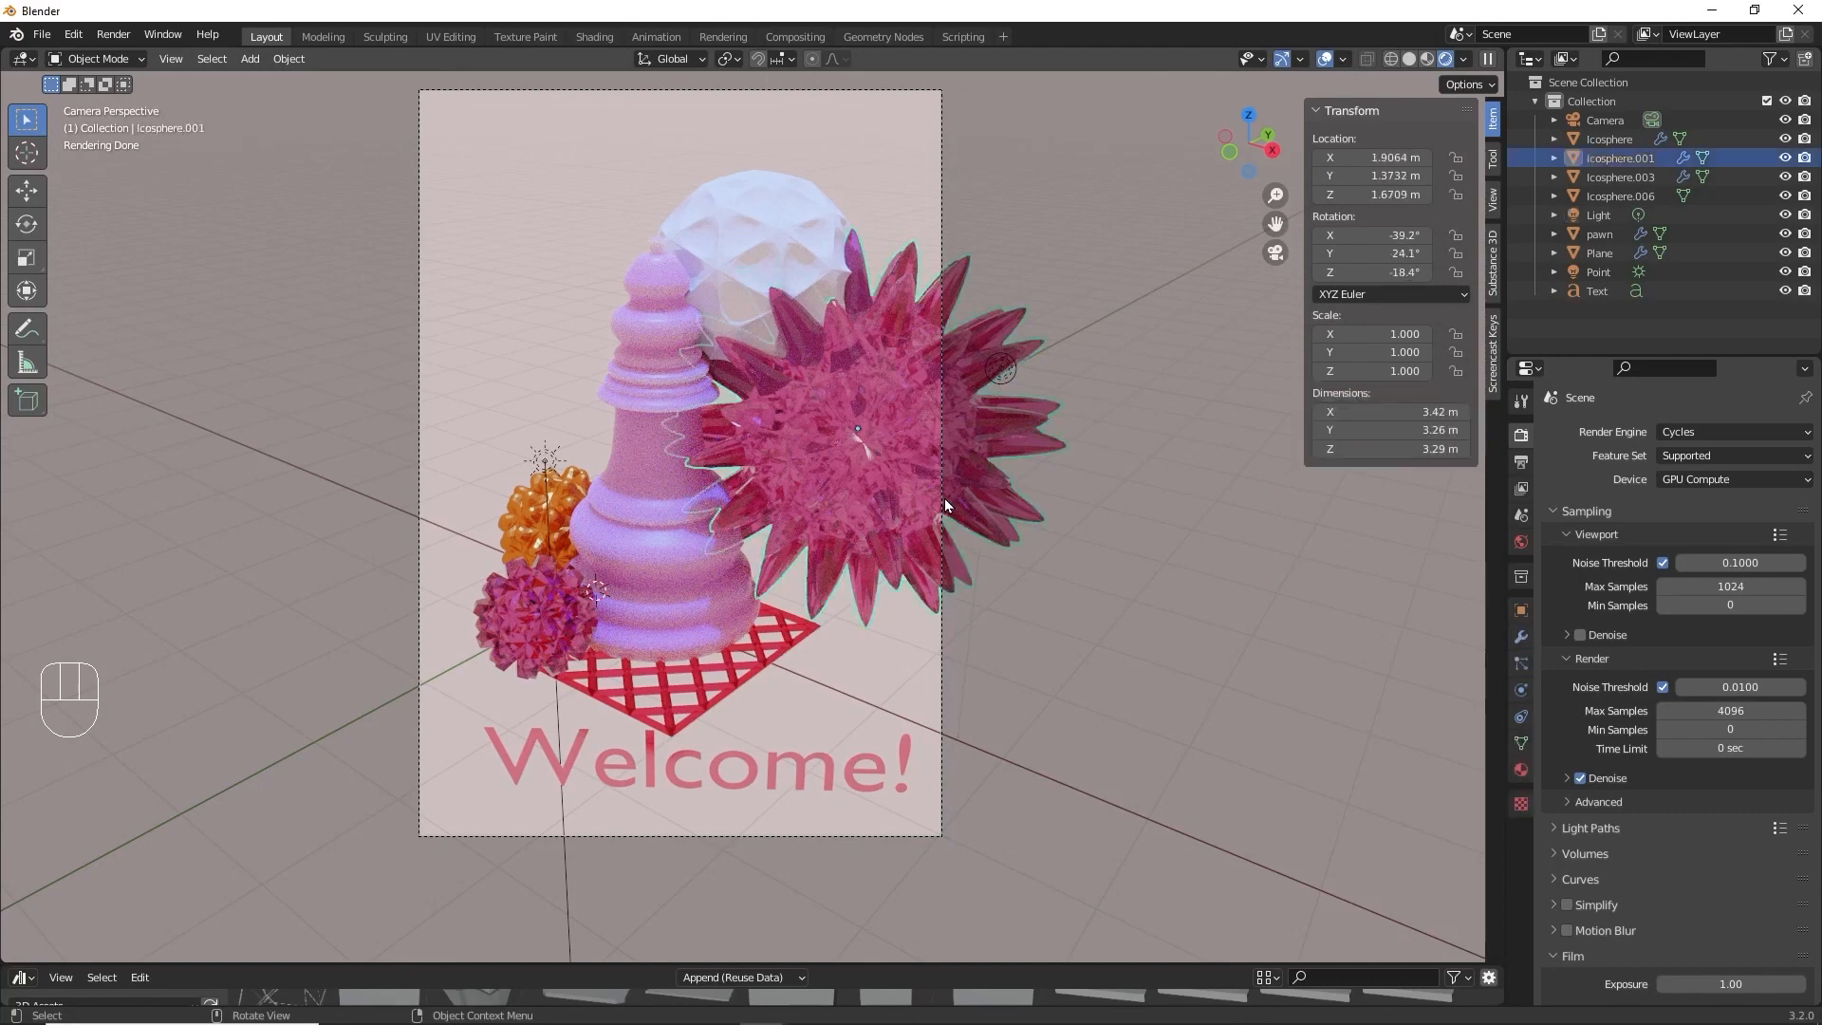
key("F12")
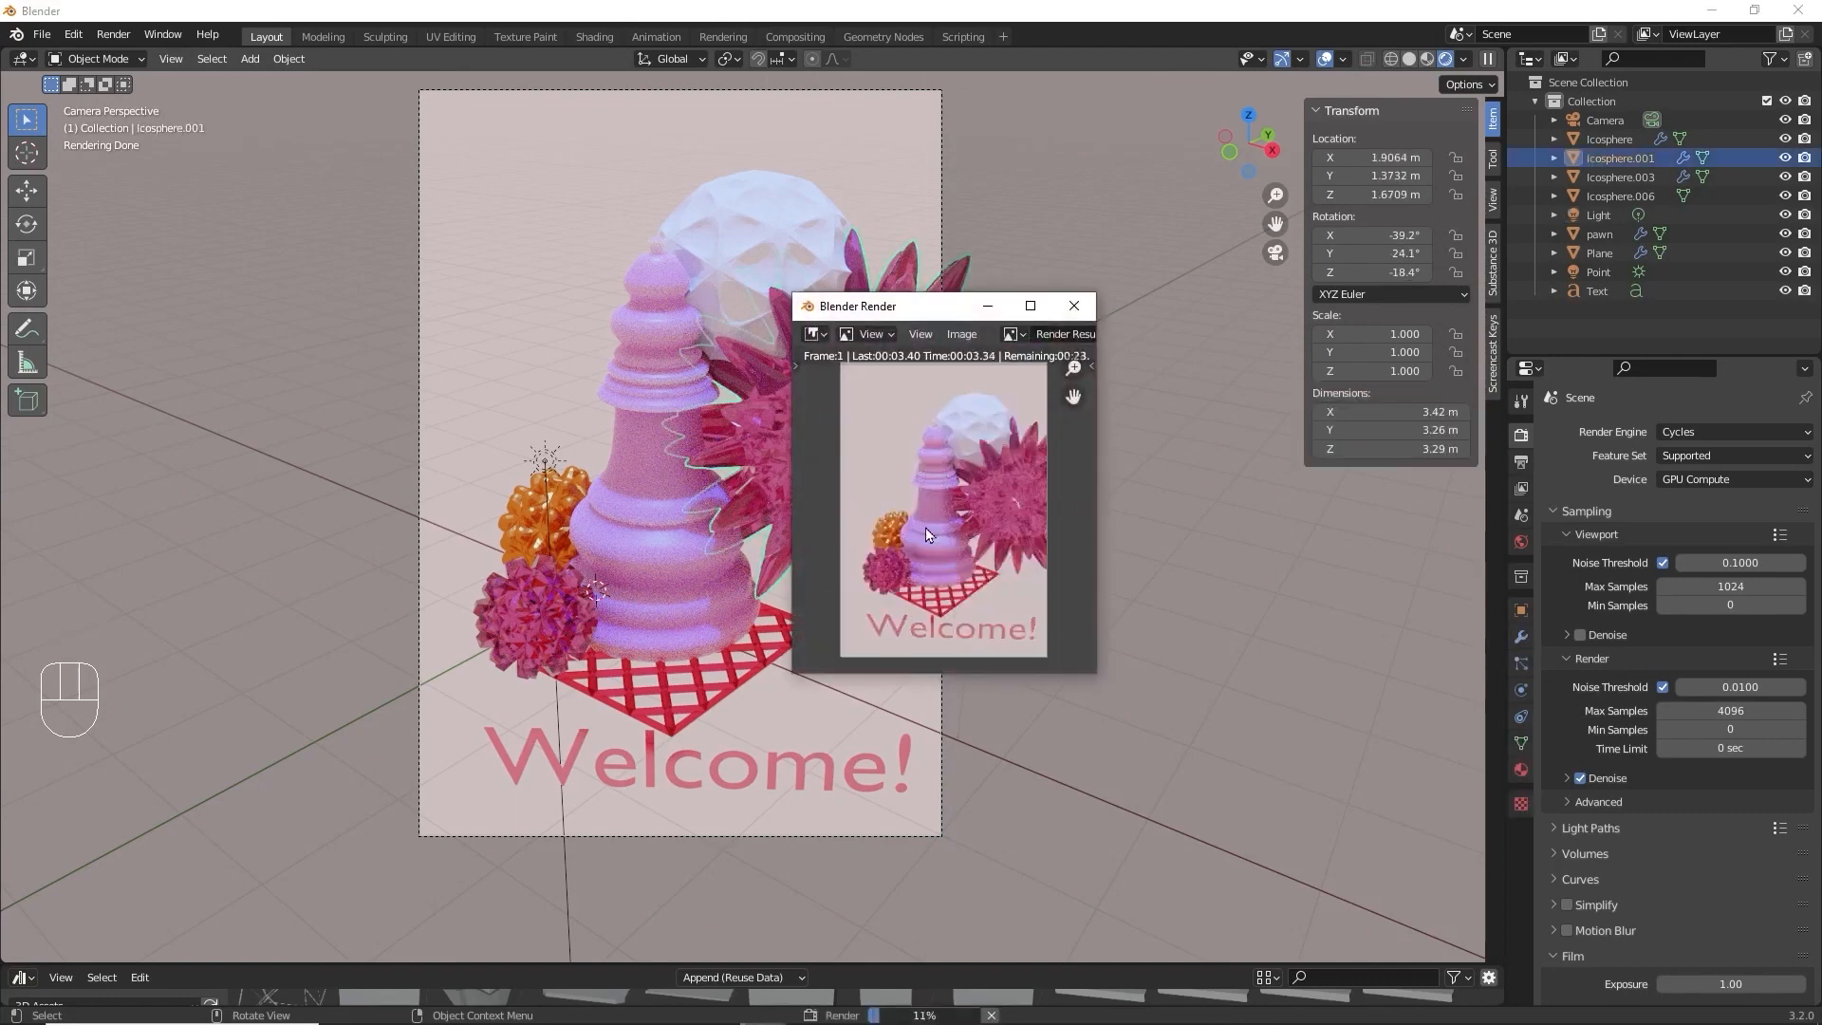
left_click(1072, 308)
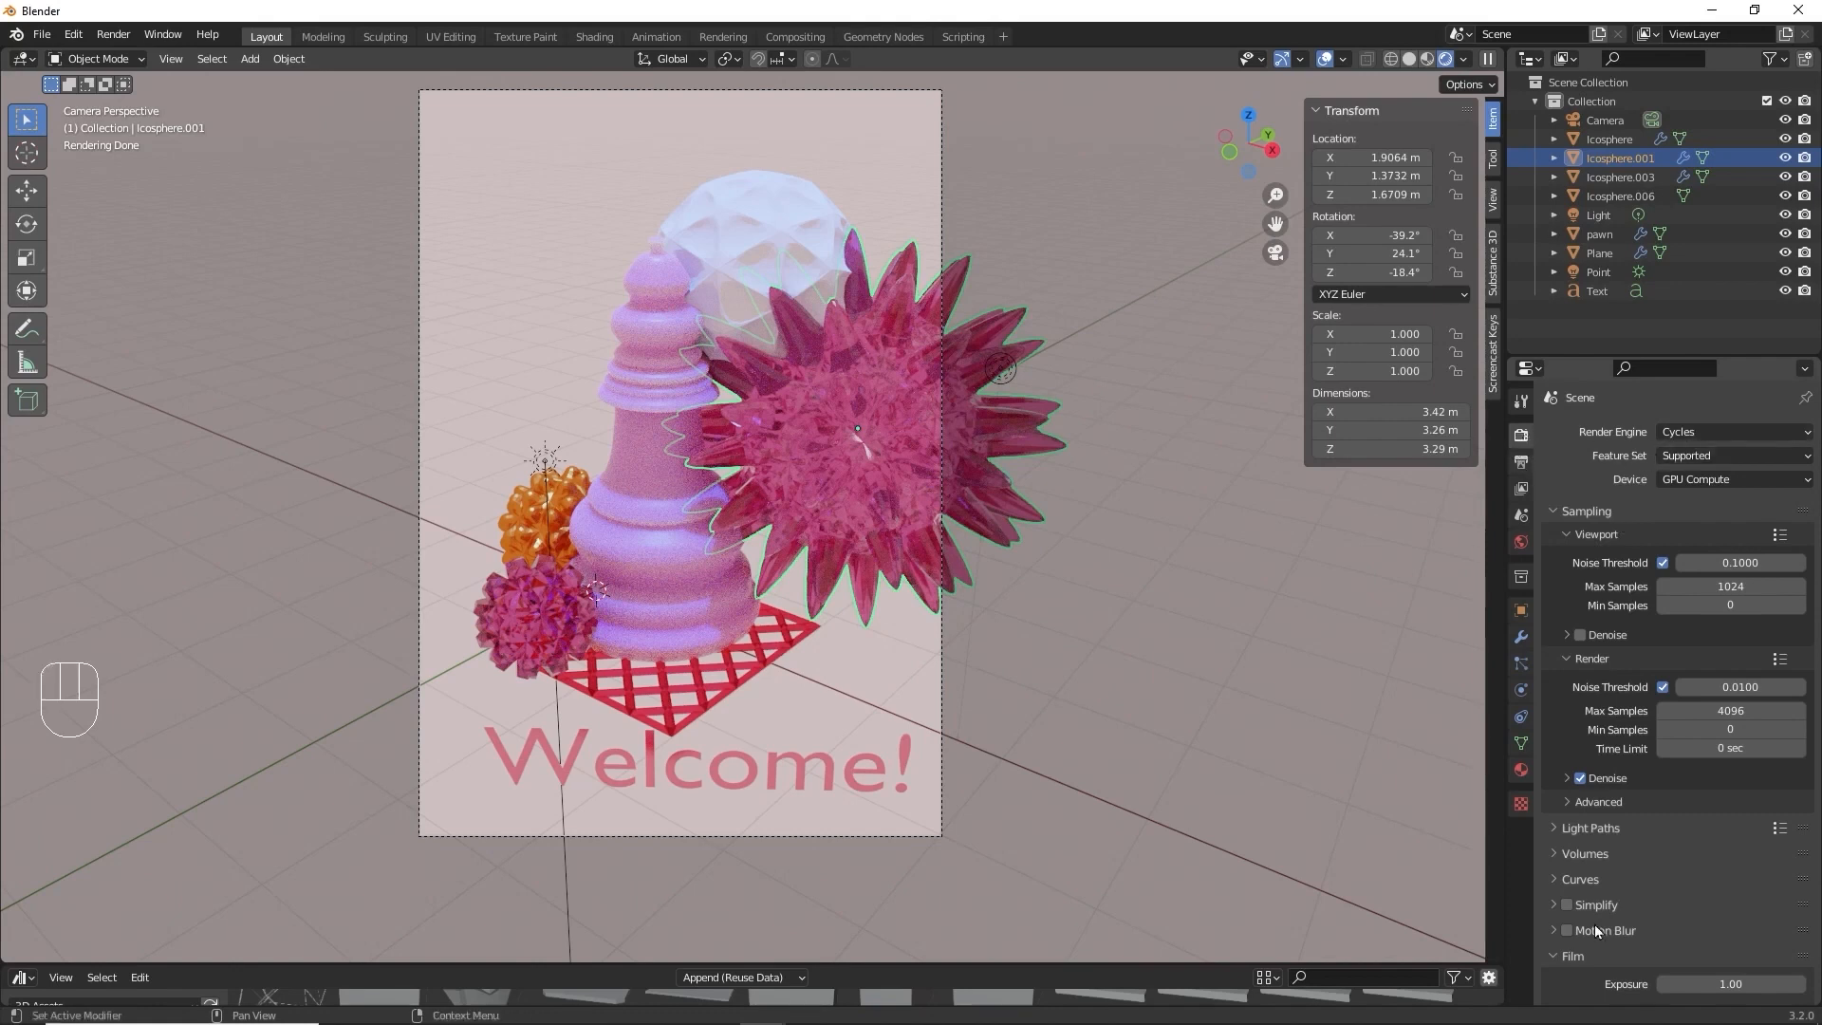
Turn on the transparent film background in the Cycles render settings.
scroll(1592, 859, "down", 2)
left_click(1554, 879)
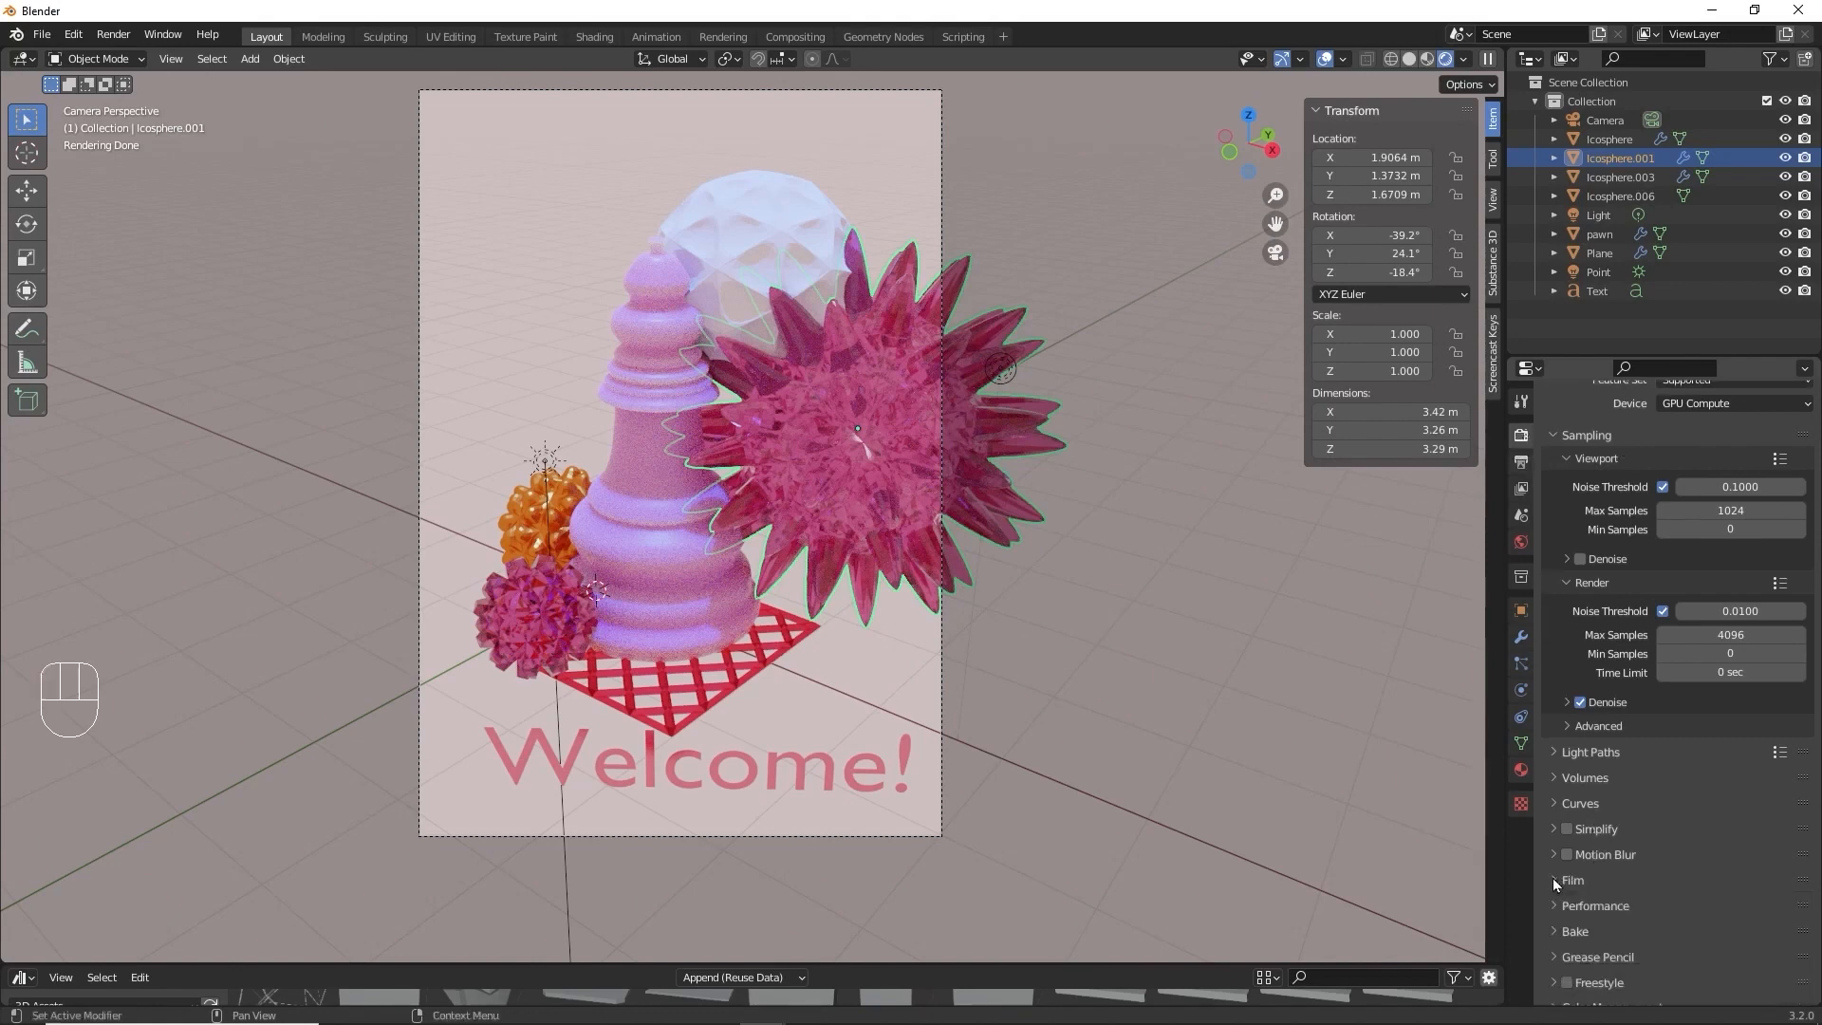
left_click(1553, 880)
scroll(1666, 869, "down", 3)
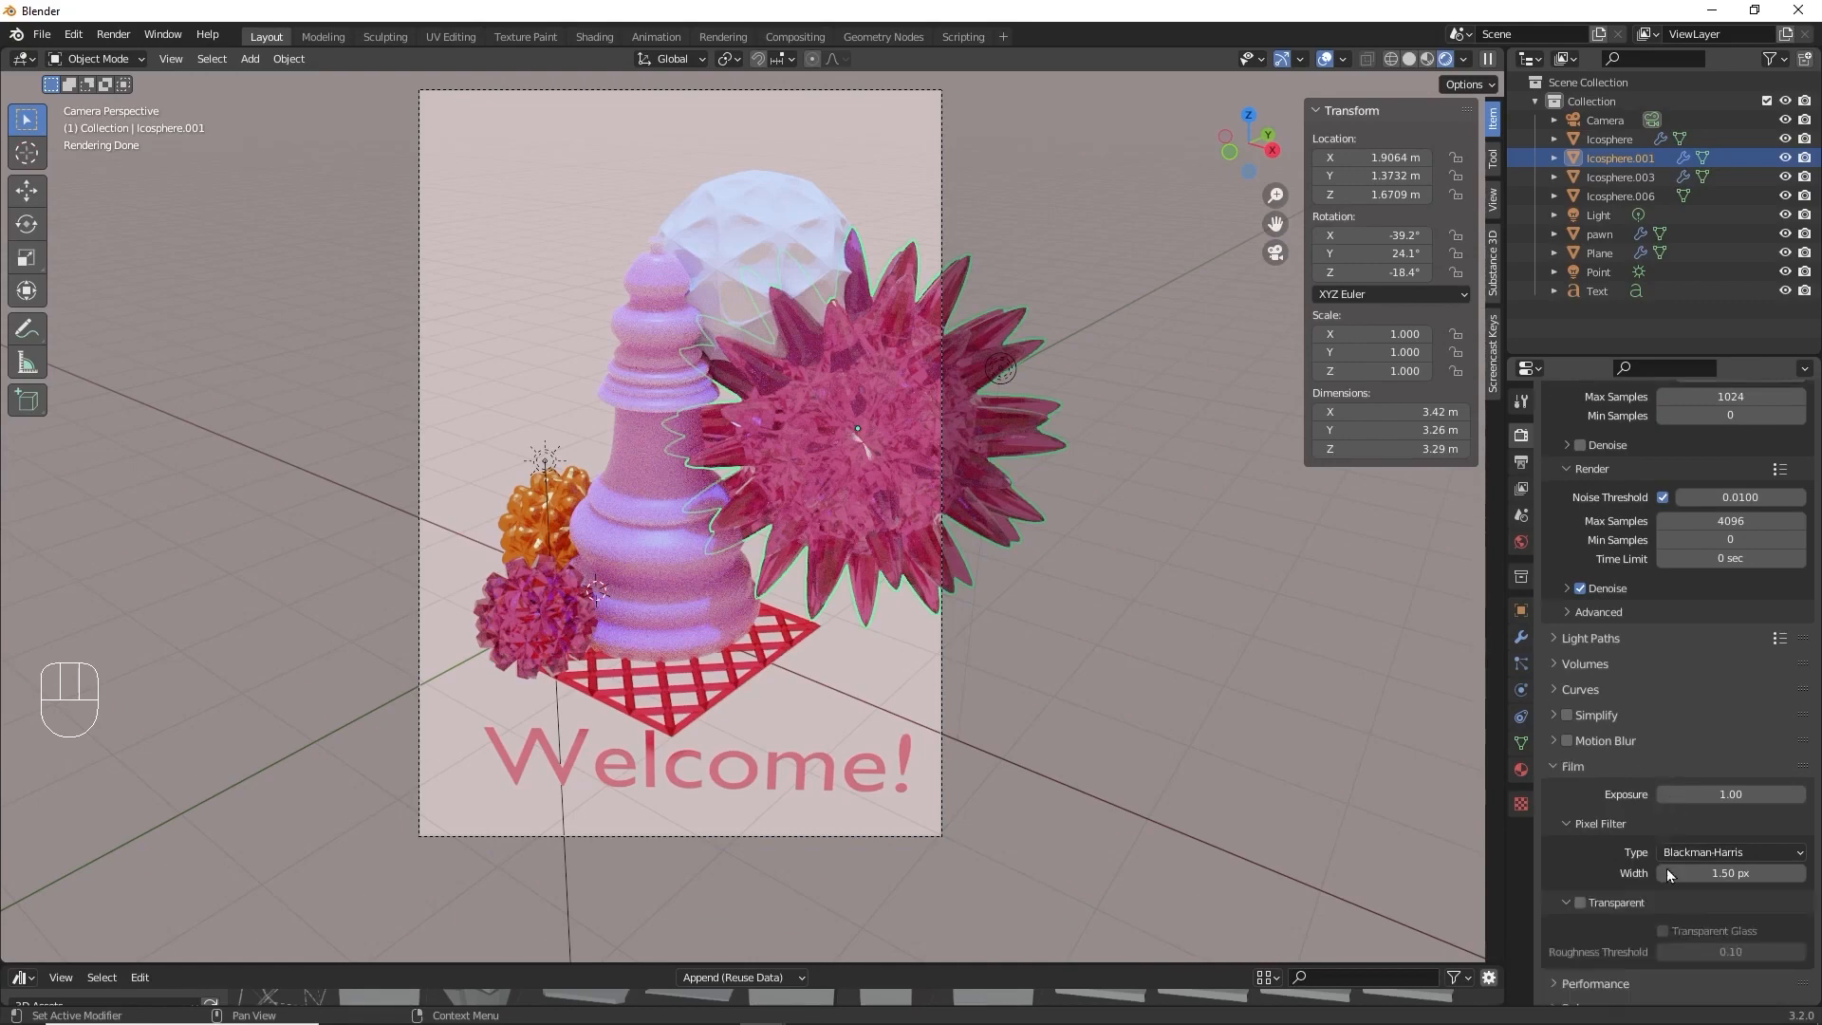
left_click(1581, 903)
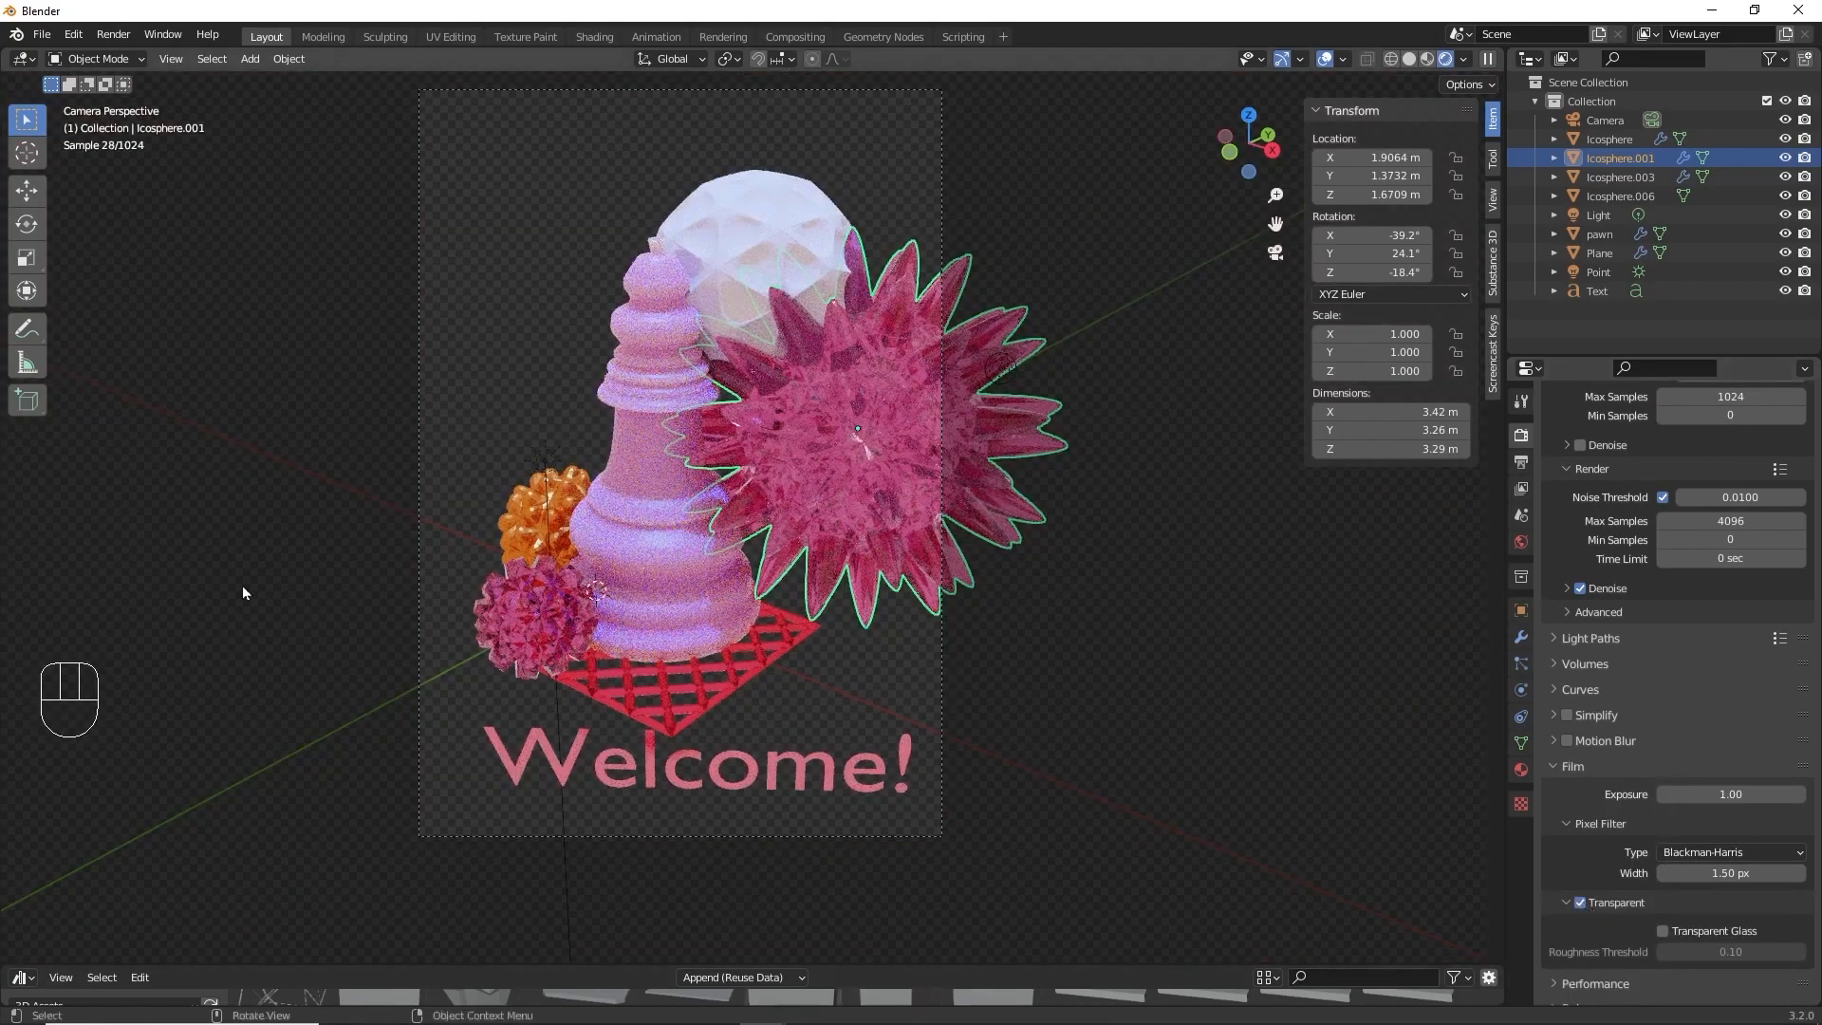
Render the image from the camera, enlarge and reposition the render window, and show the output resolution settings.
left_click(988, 595)
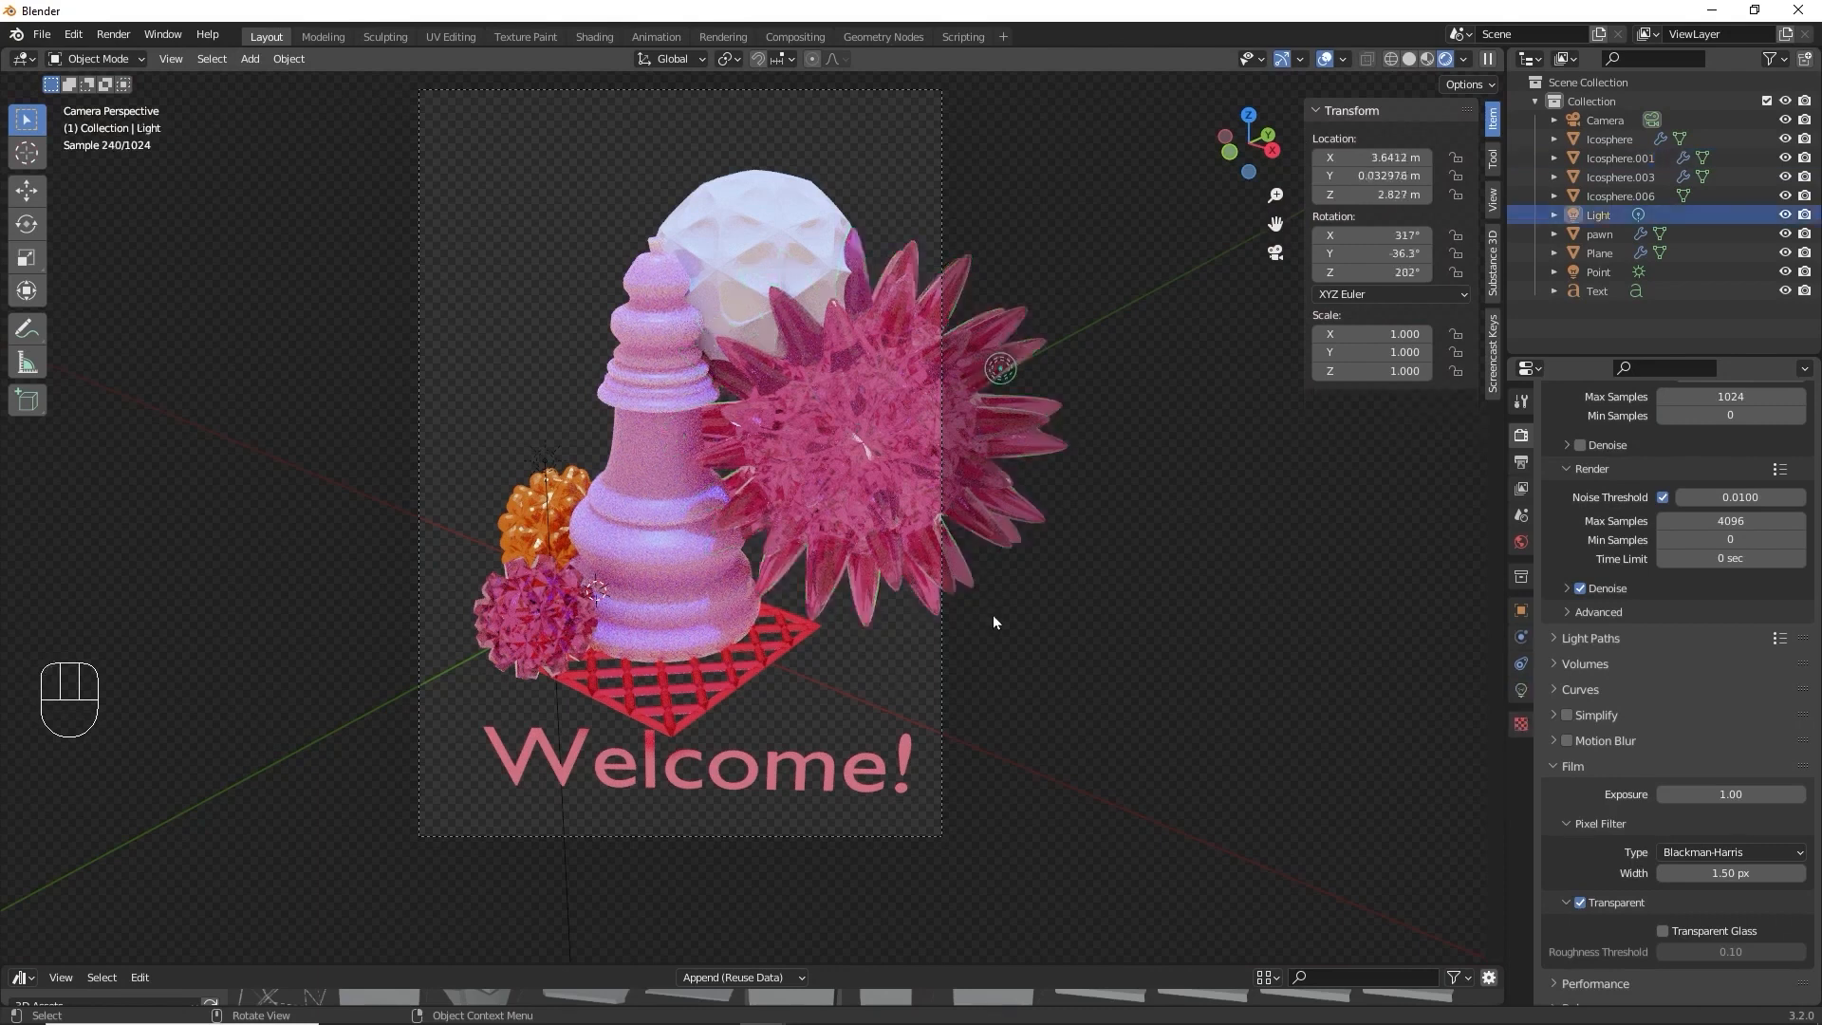
key("F12")
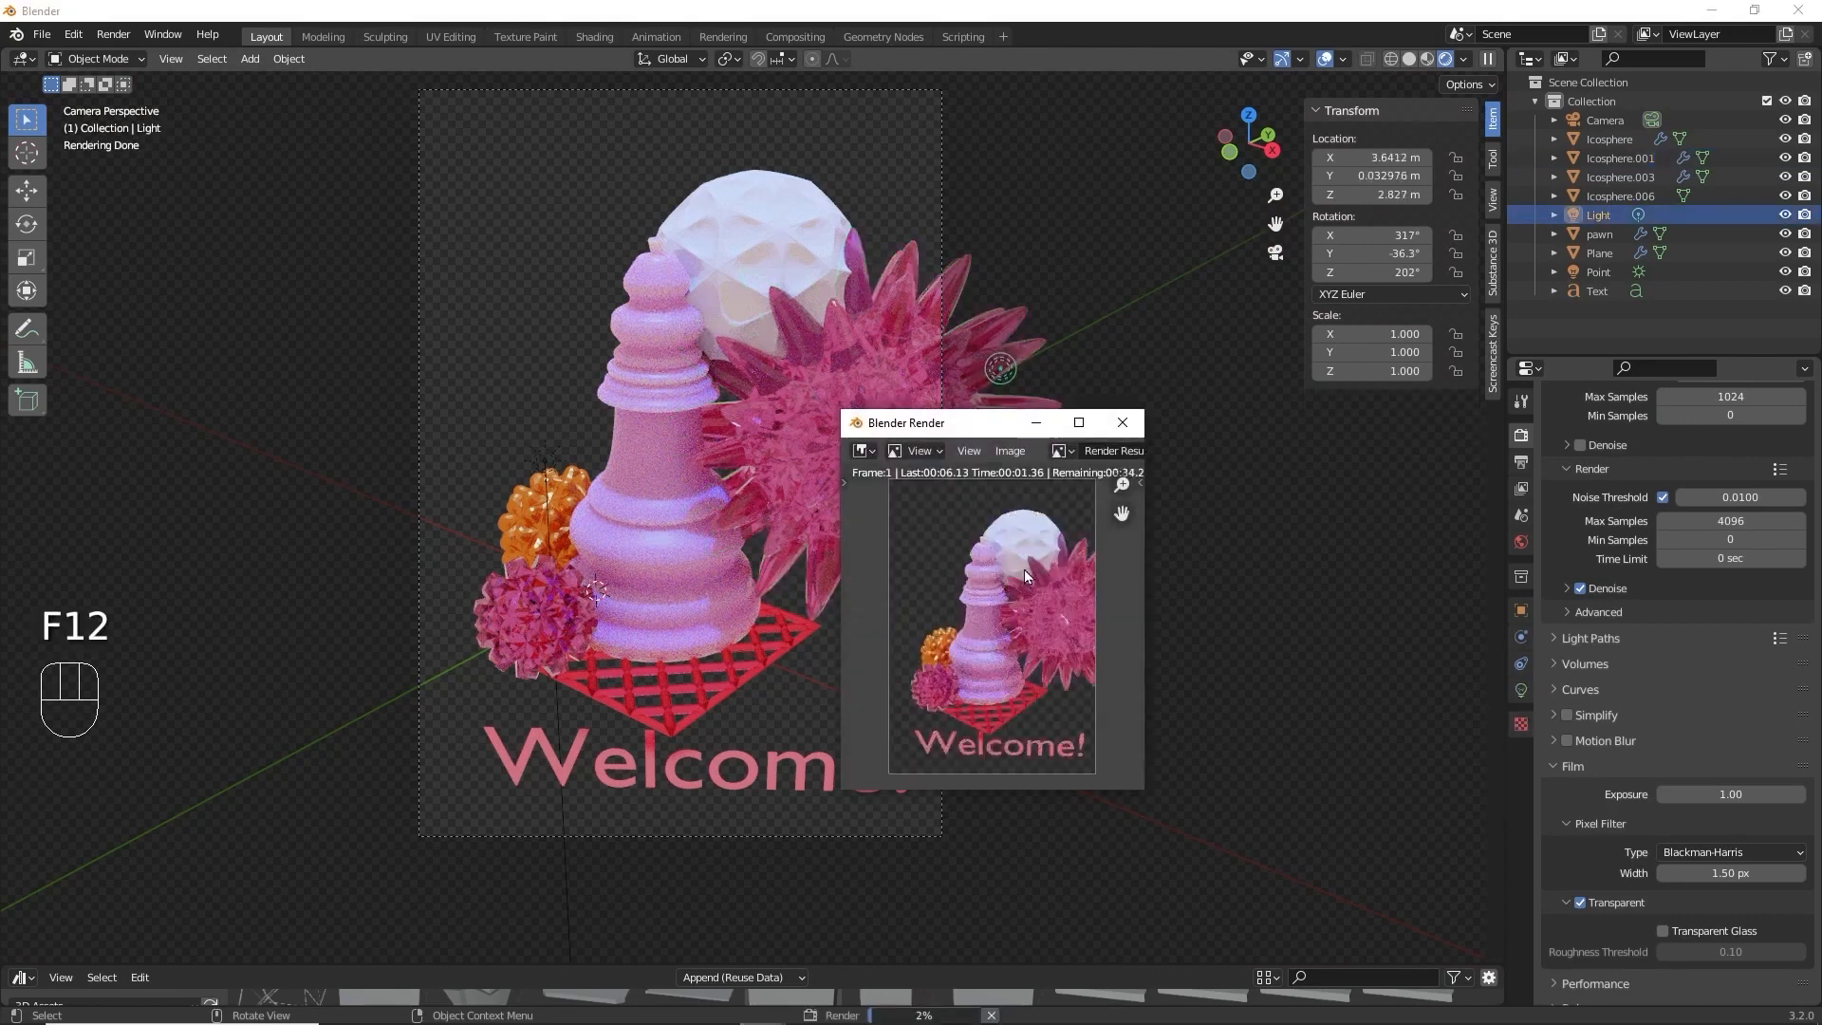
left_click_drag(982, 423, 554, 224)
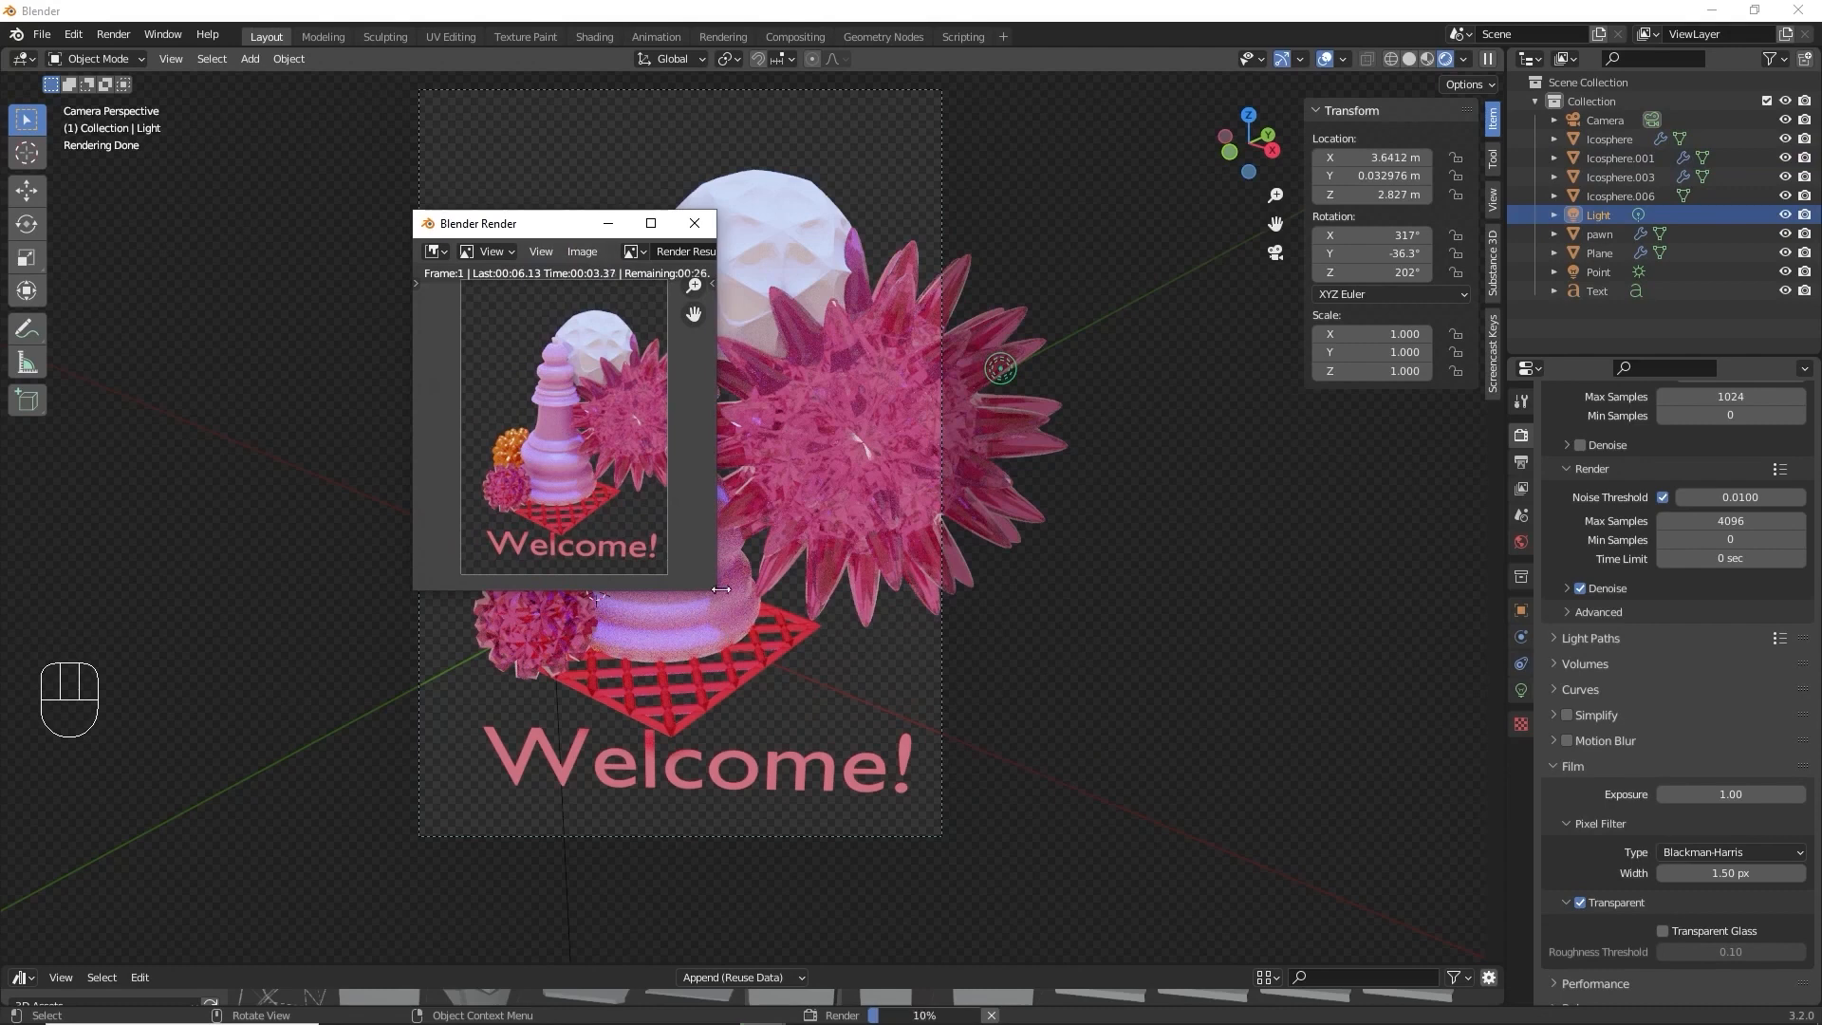
left_click_drag(712, 590, 1177, 883)
left_click_drag(670, 235, 454, 96)
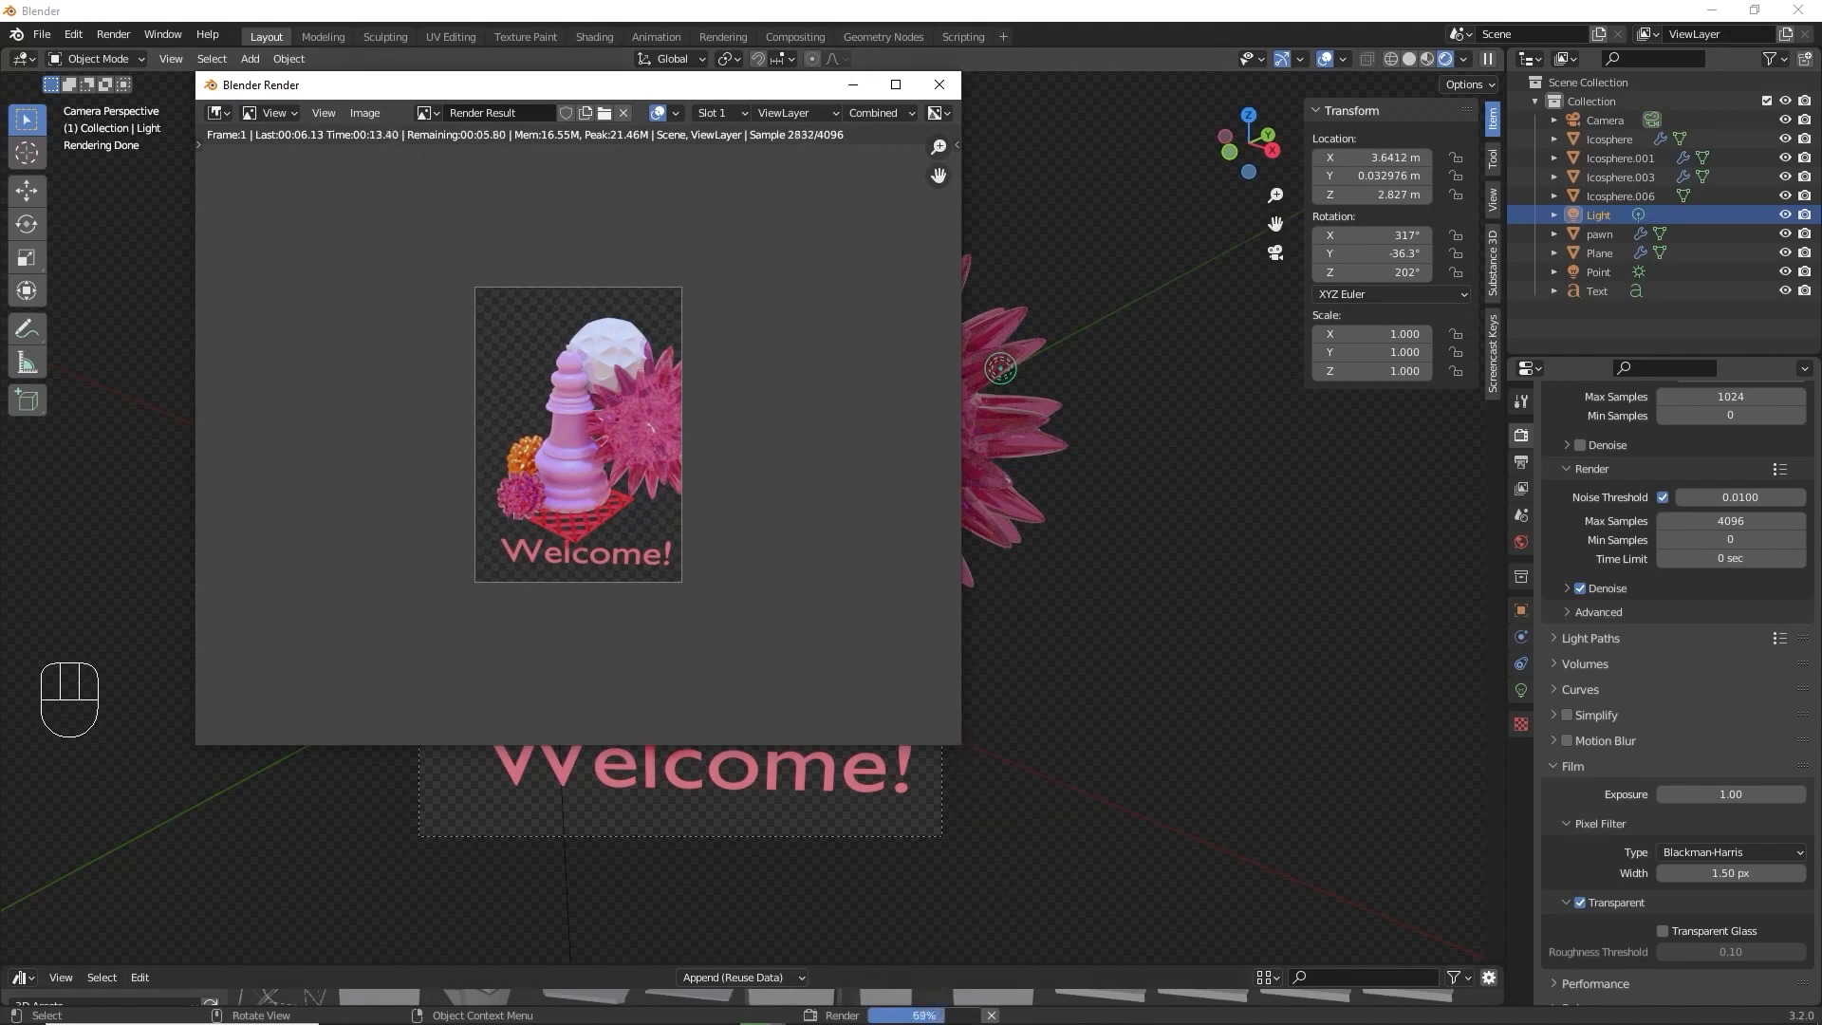
scroll(1796, 524, "up", 5)
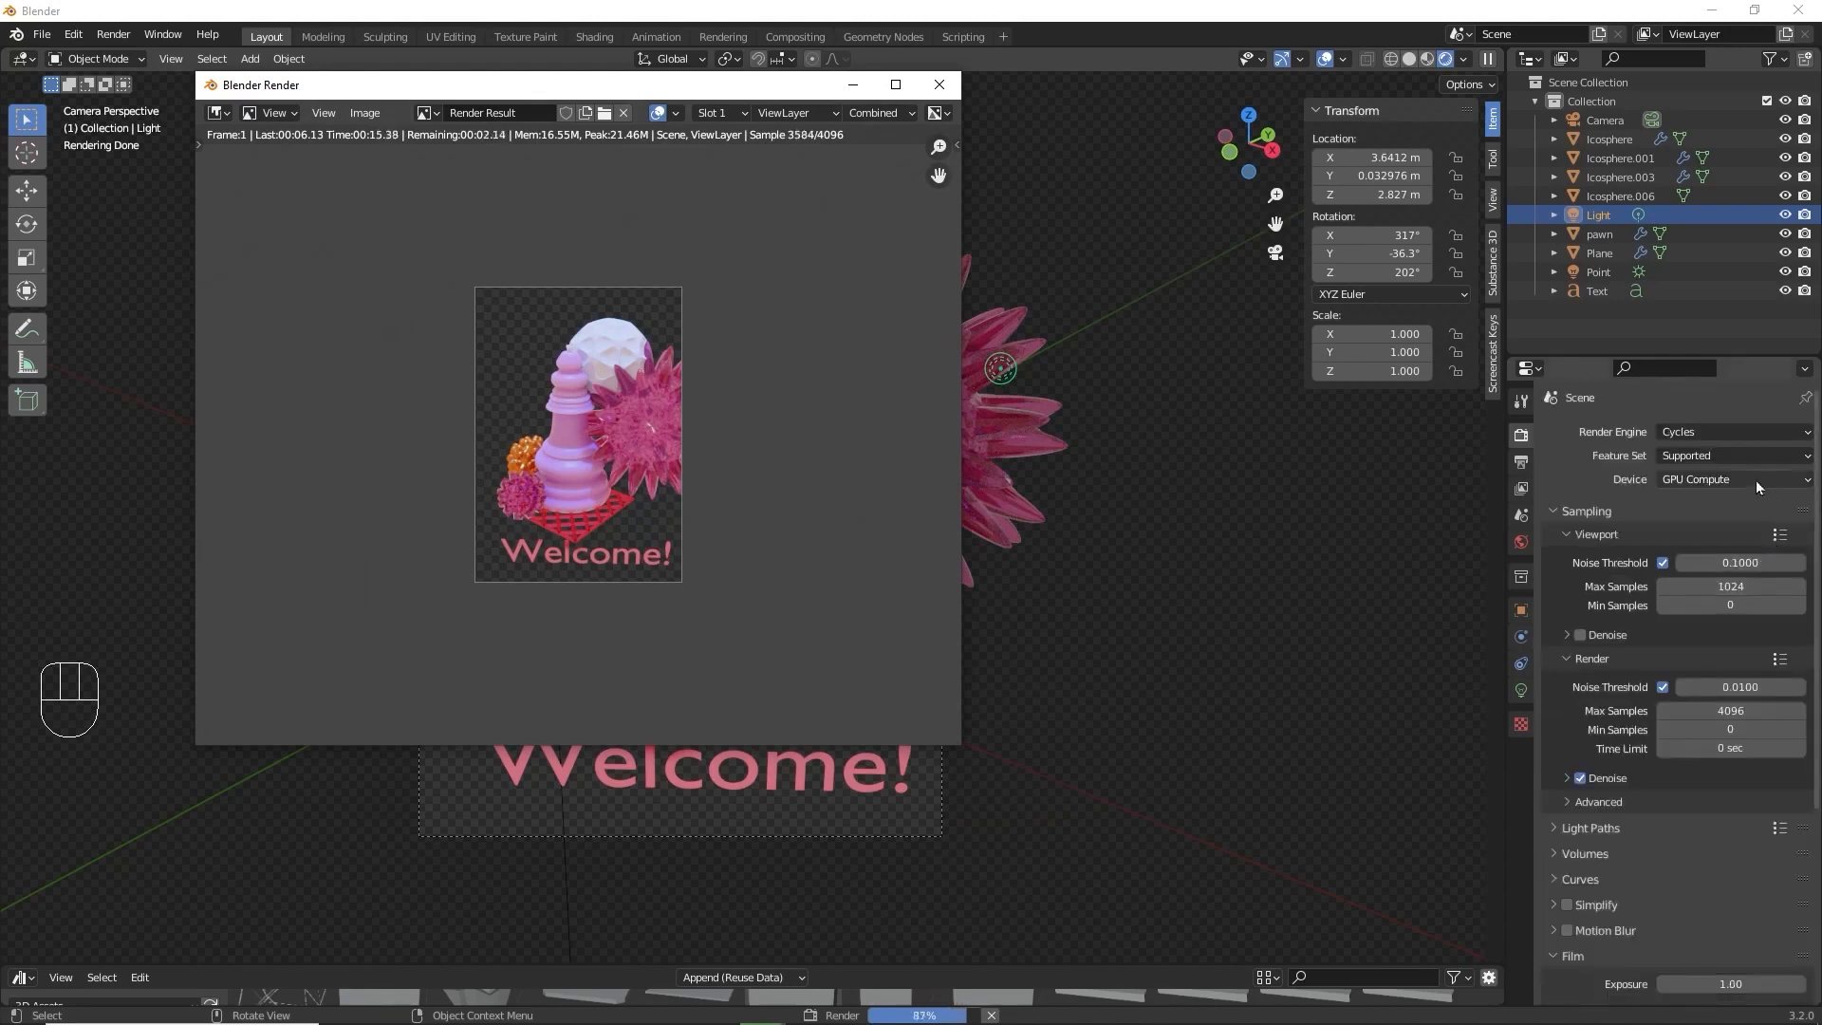
left_click(1521, 464)
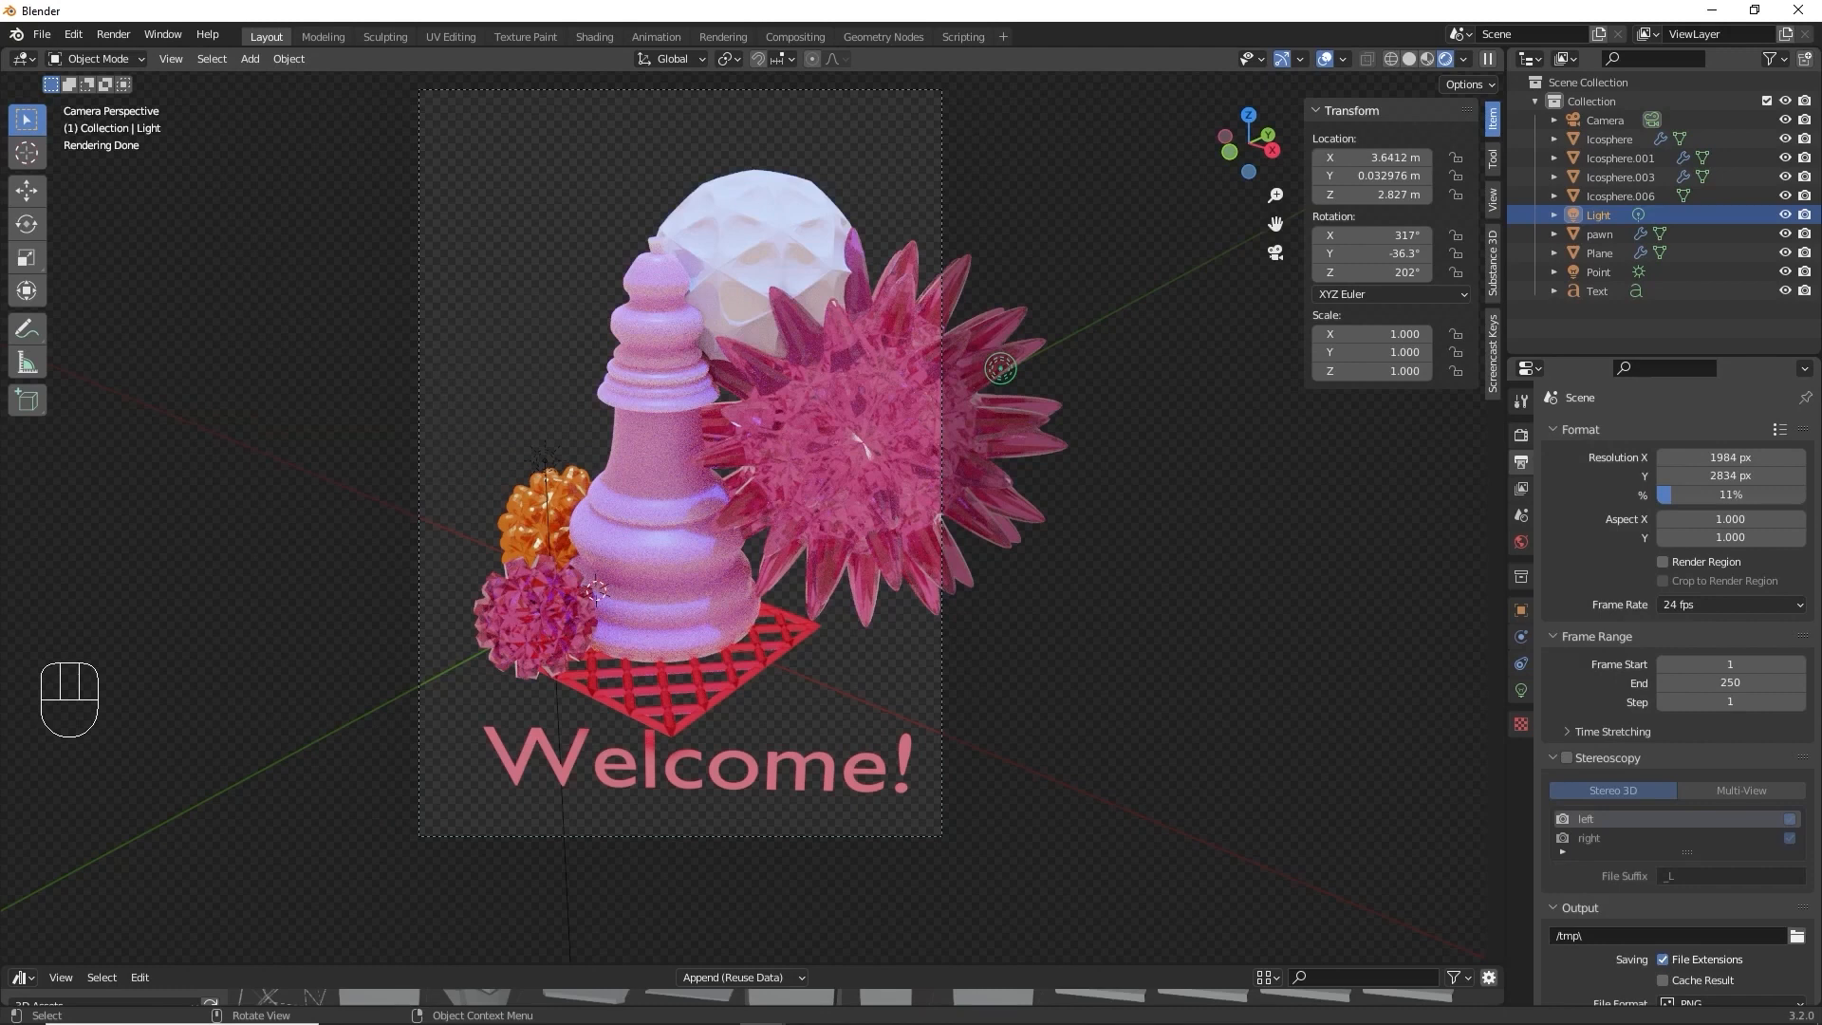
Reopen the render result and save it as poster transparent.png in the renders folder, as RGBA PNG with 0% compression.
key("F11")
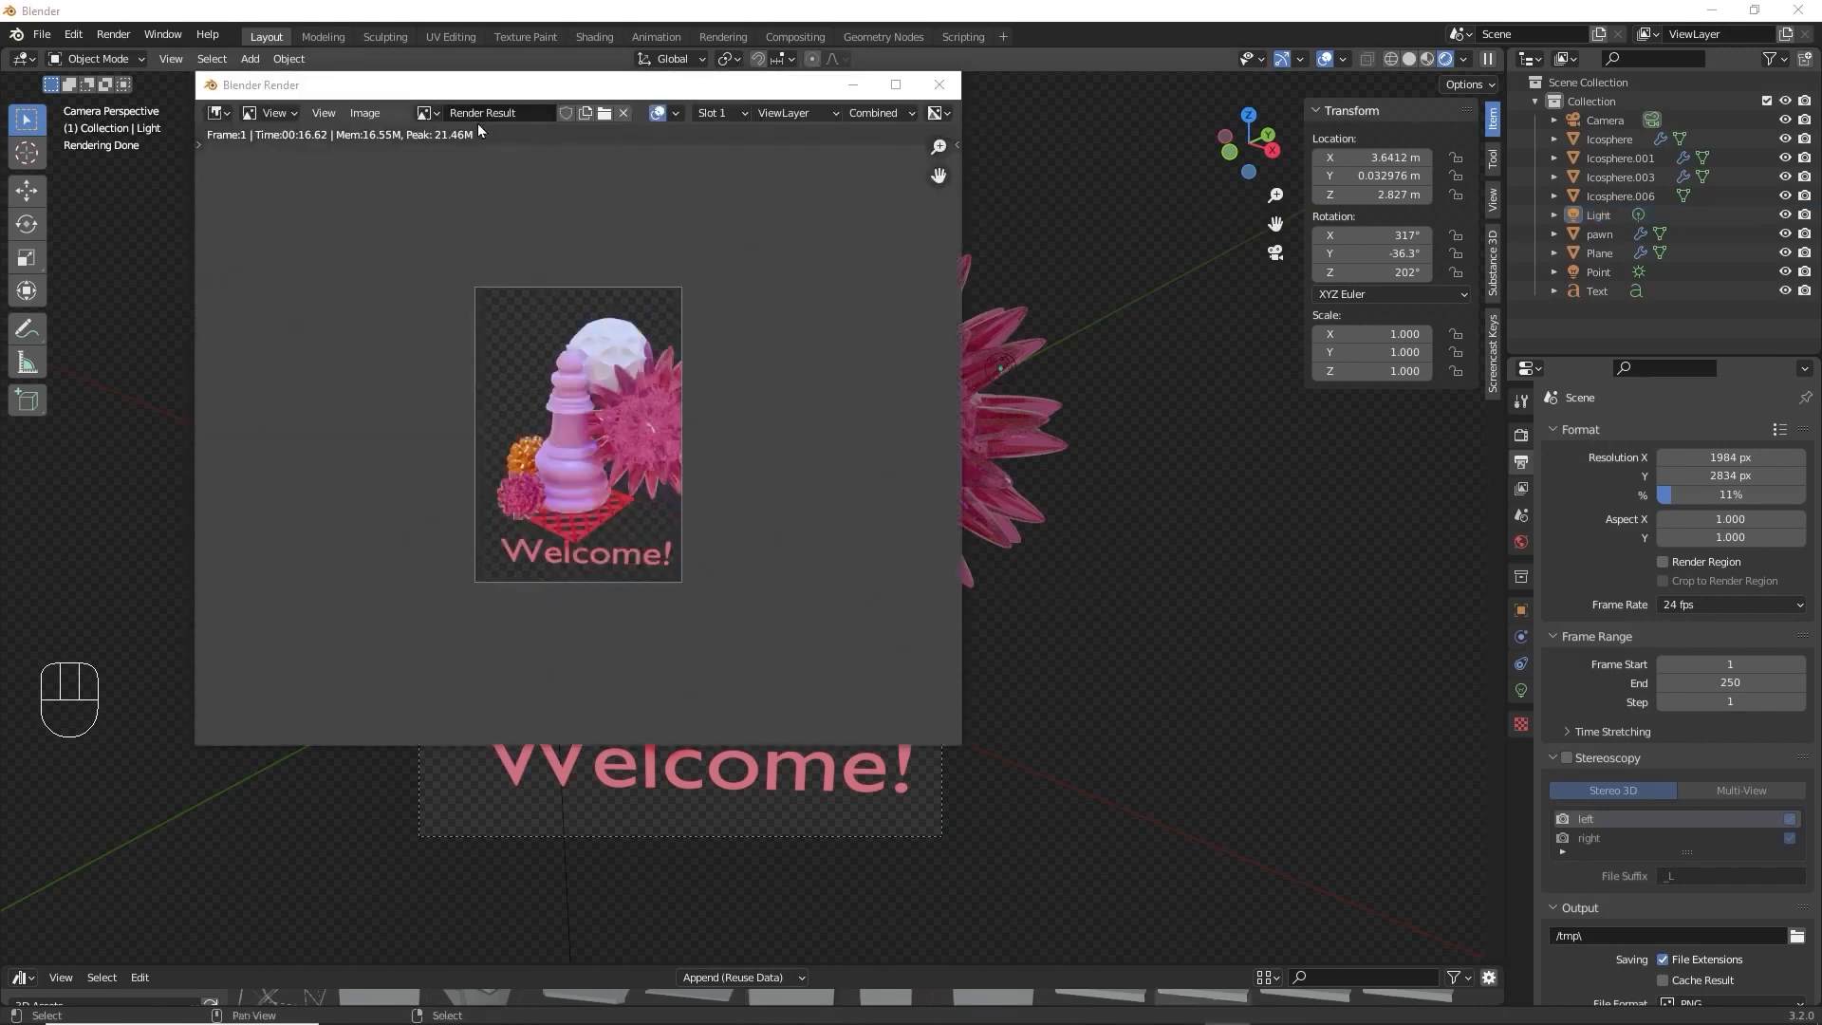
left_click(368, 118)
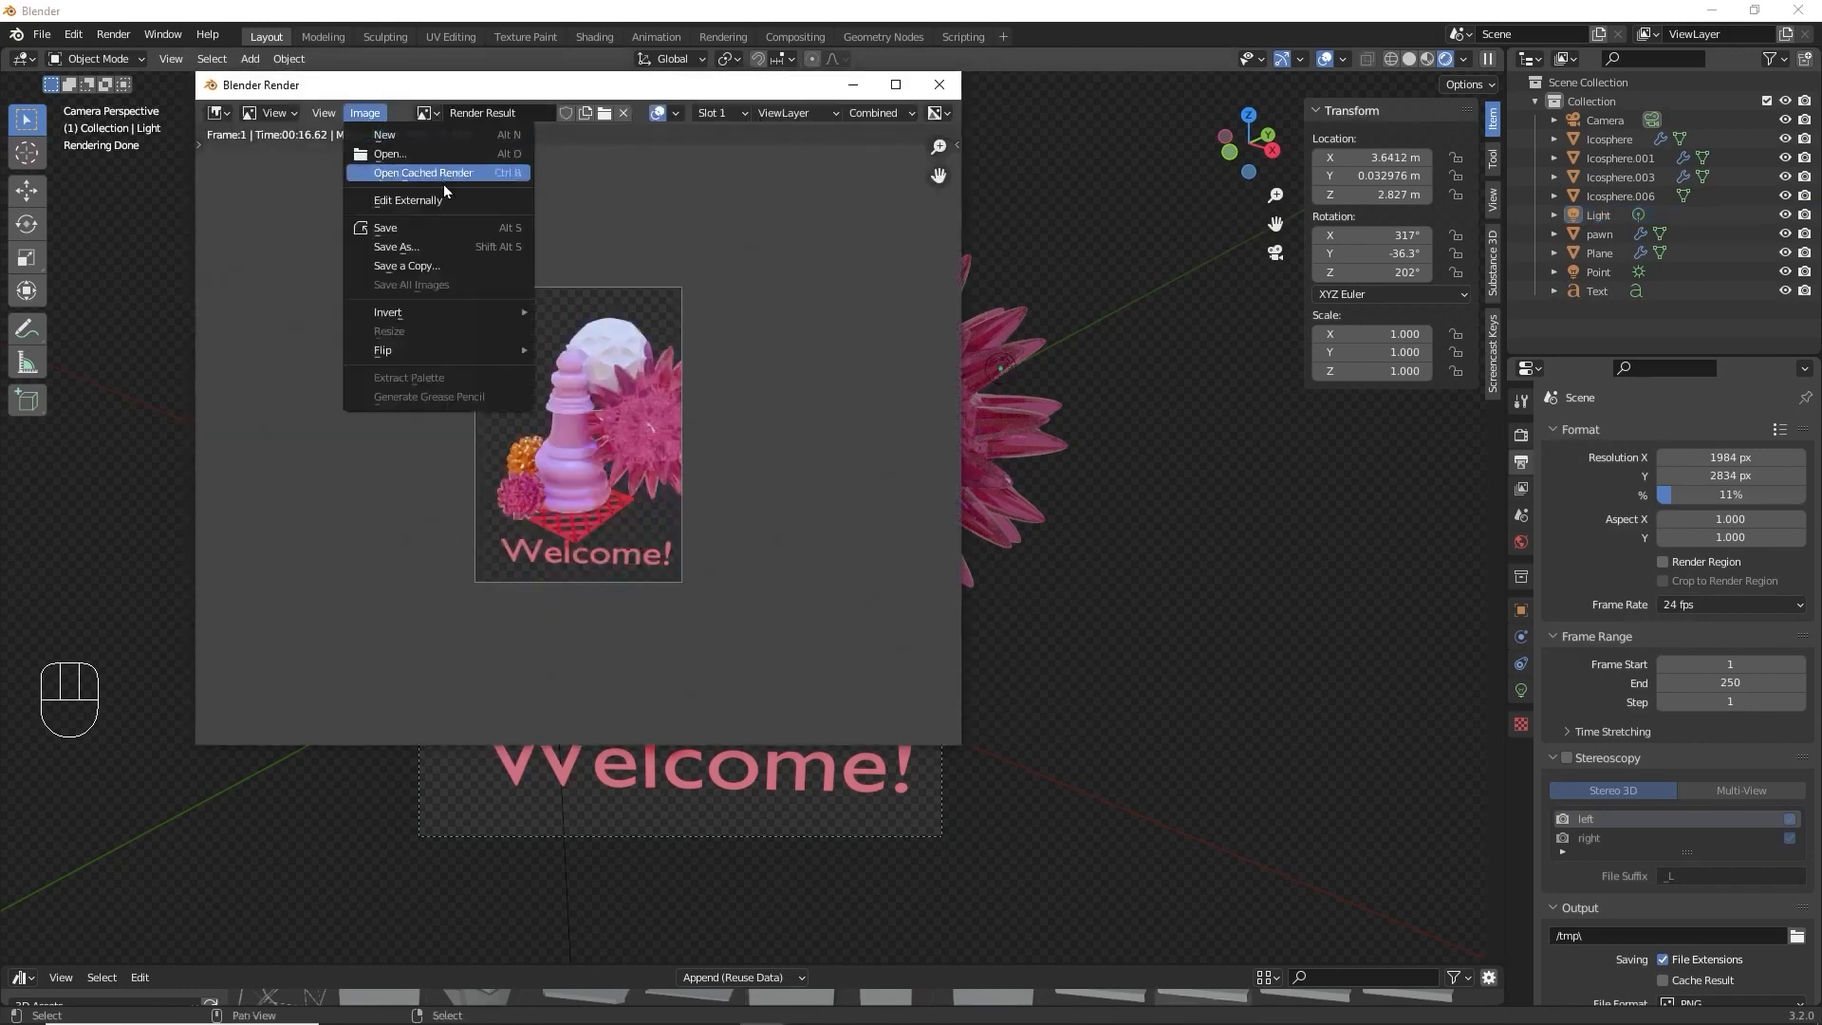
left_click(436, 256)
left_click(310, 732)
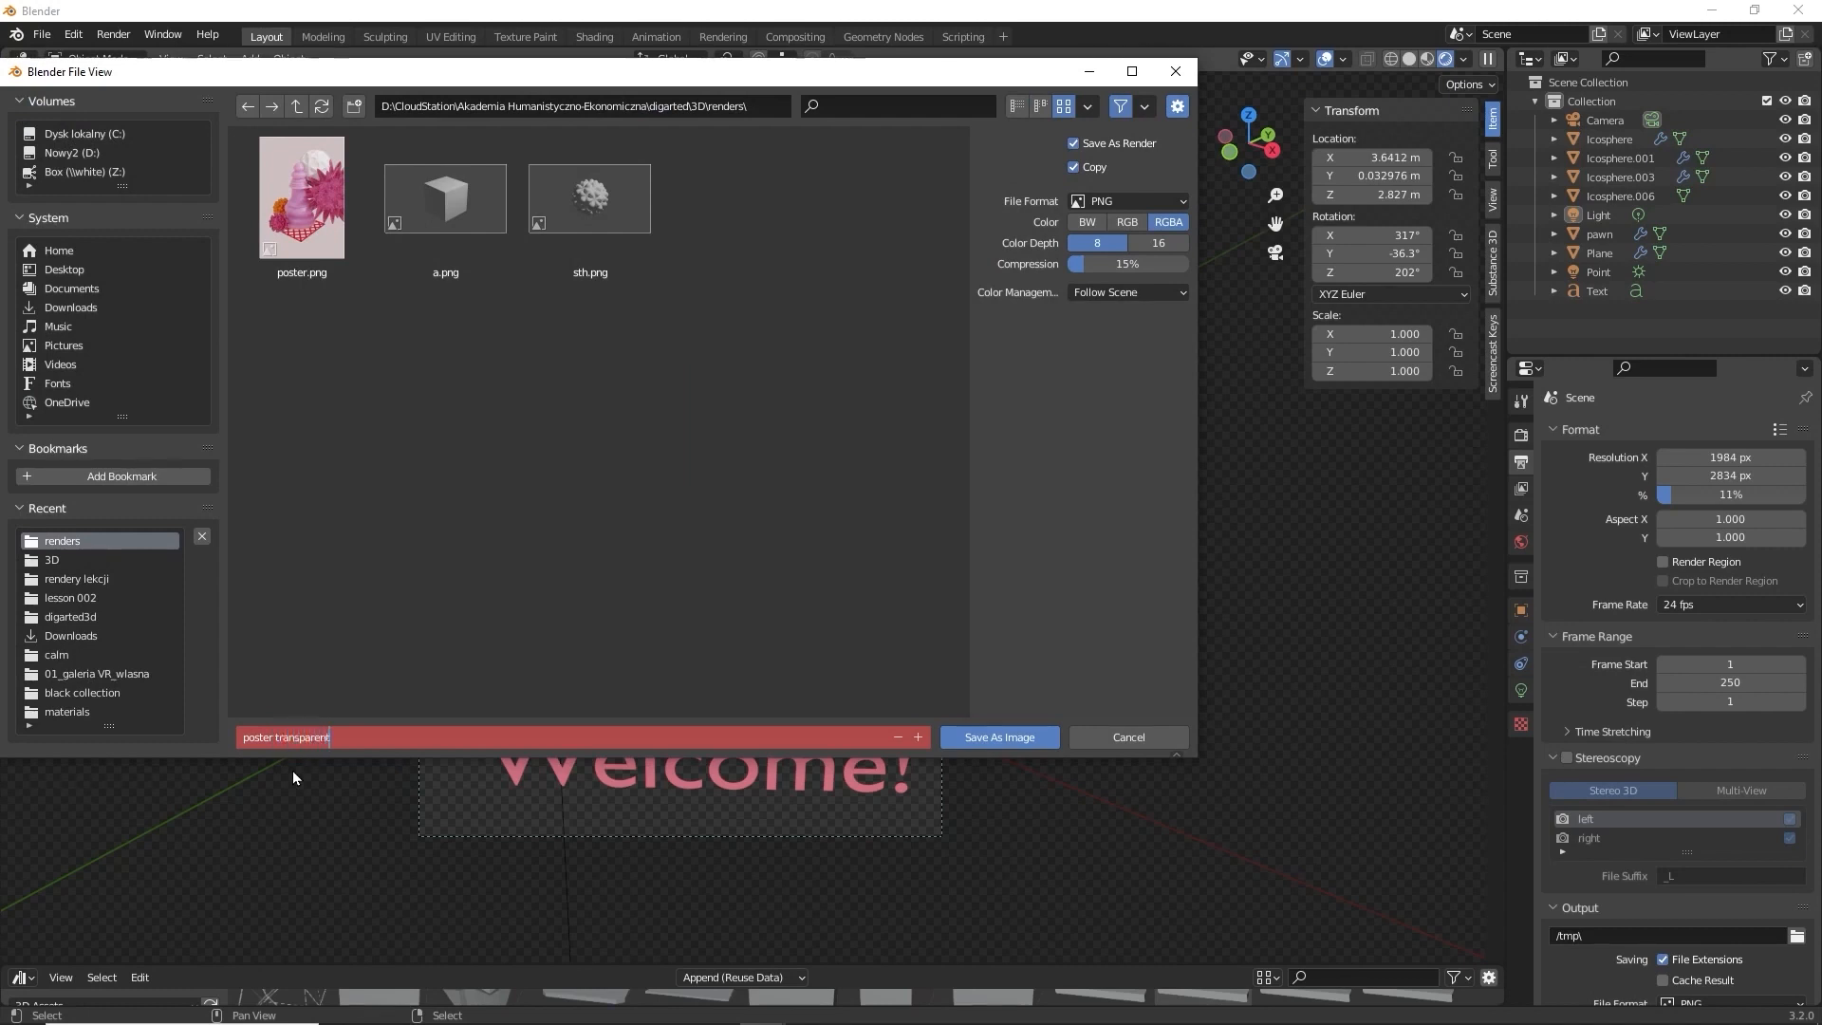
left_click(1080, 263)
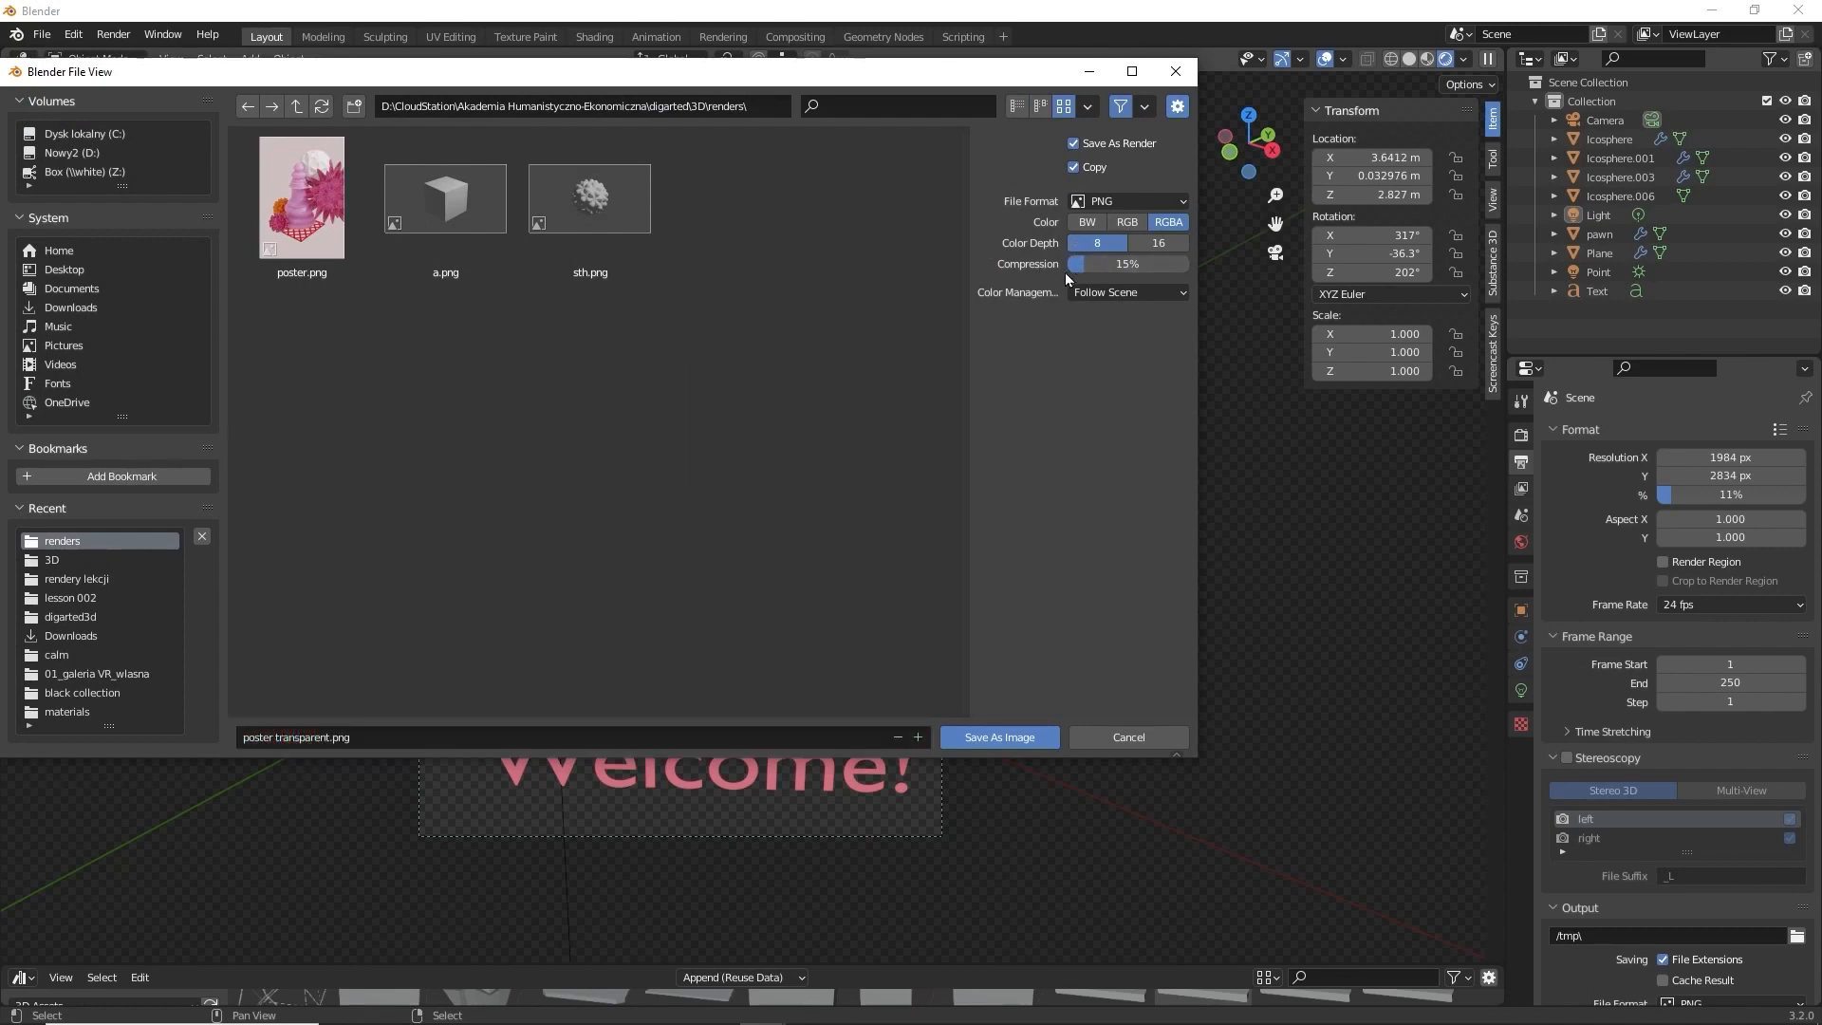
left_click_drag(1071, 270, 1039, 270)
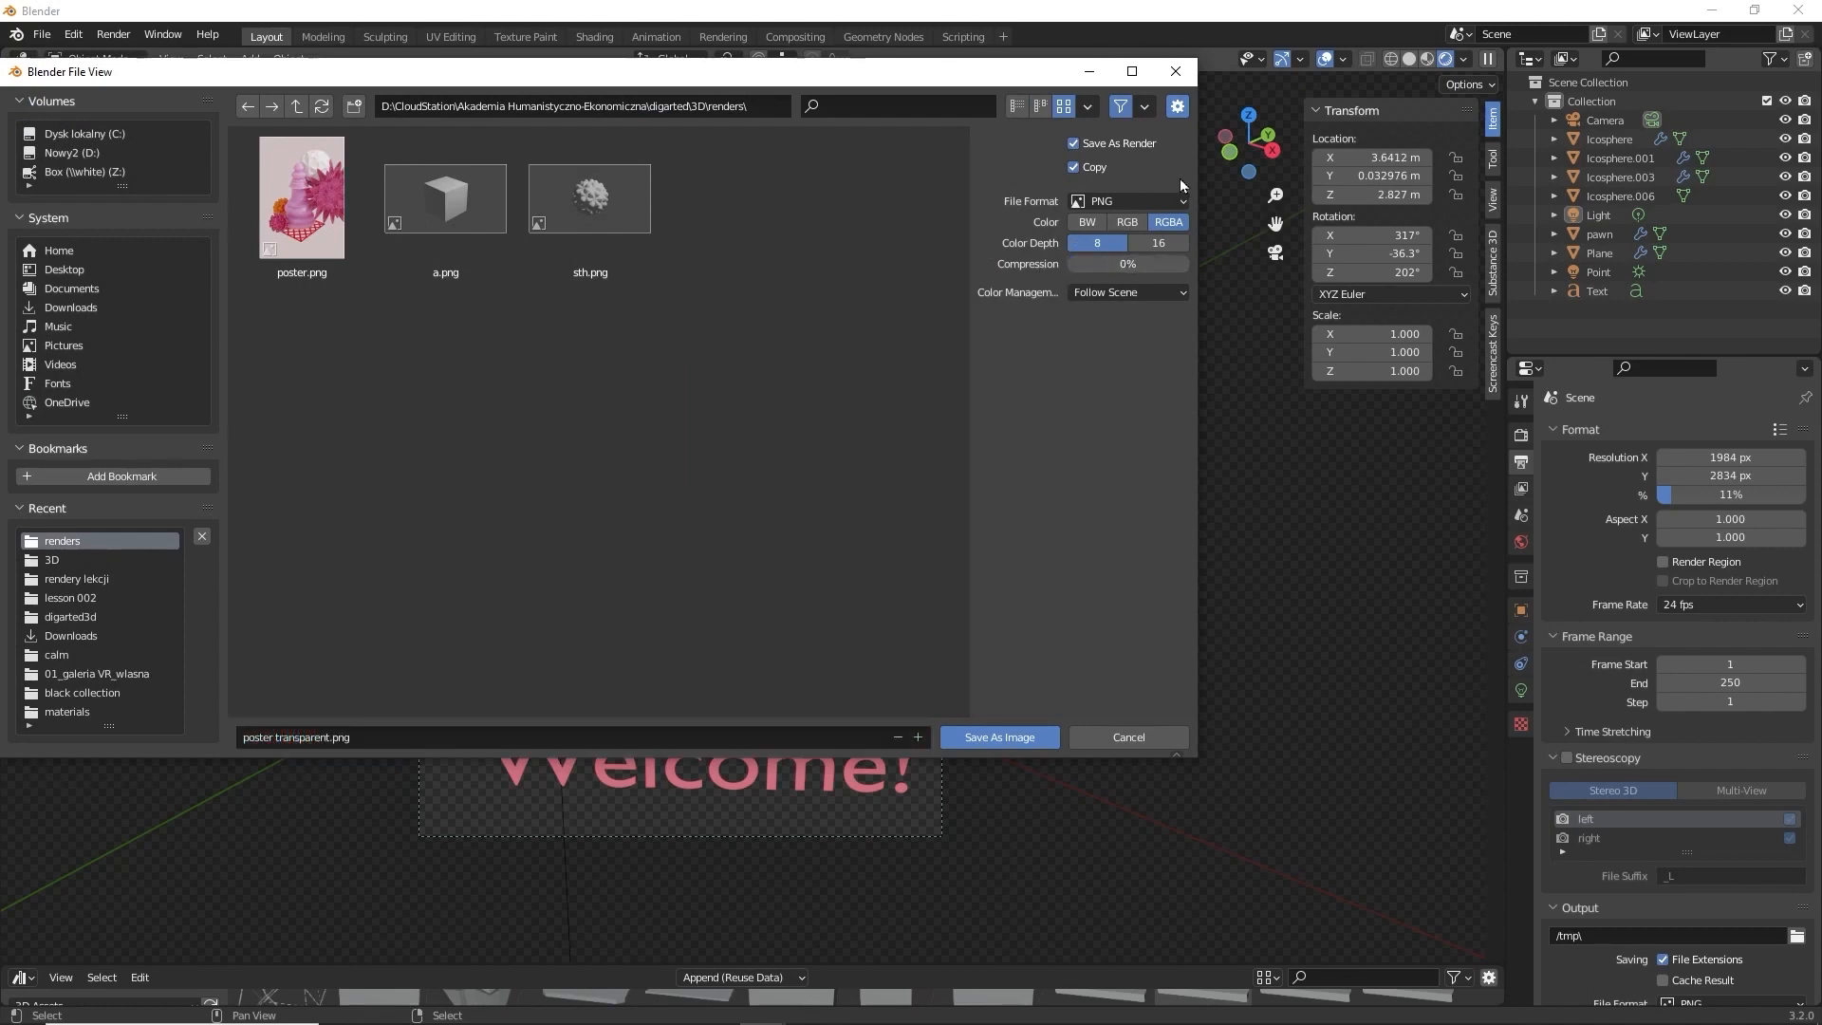
left_click(1006, 740)
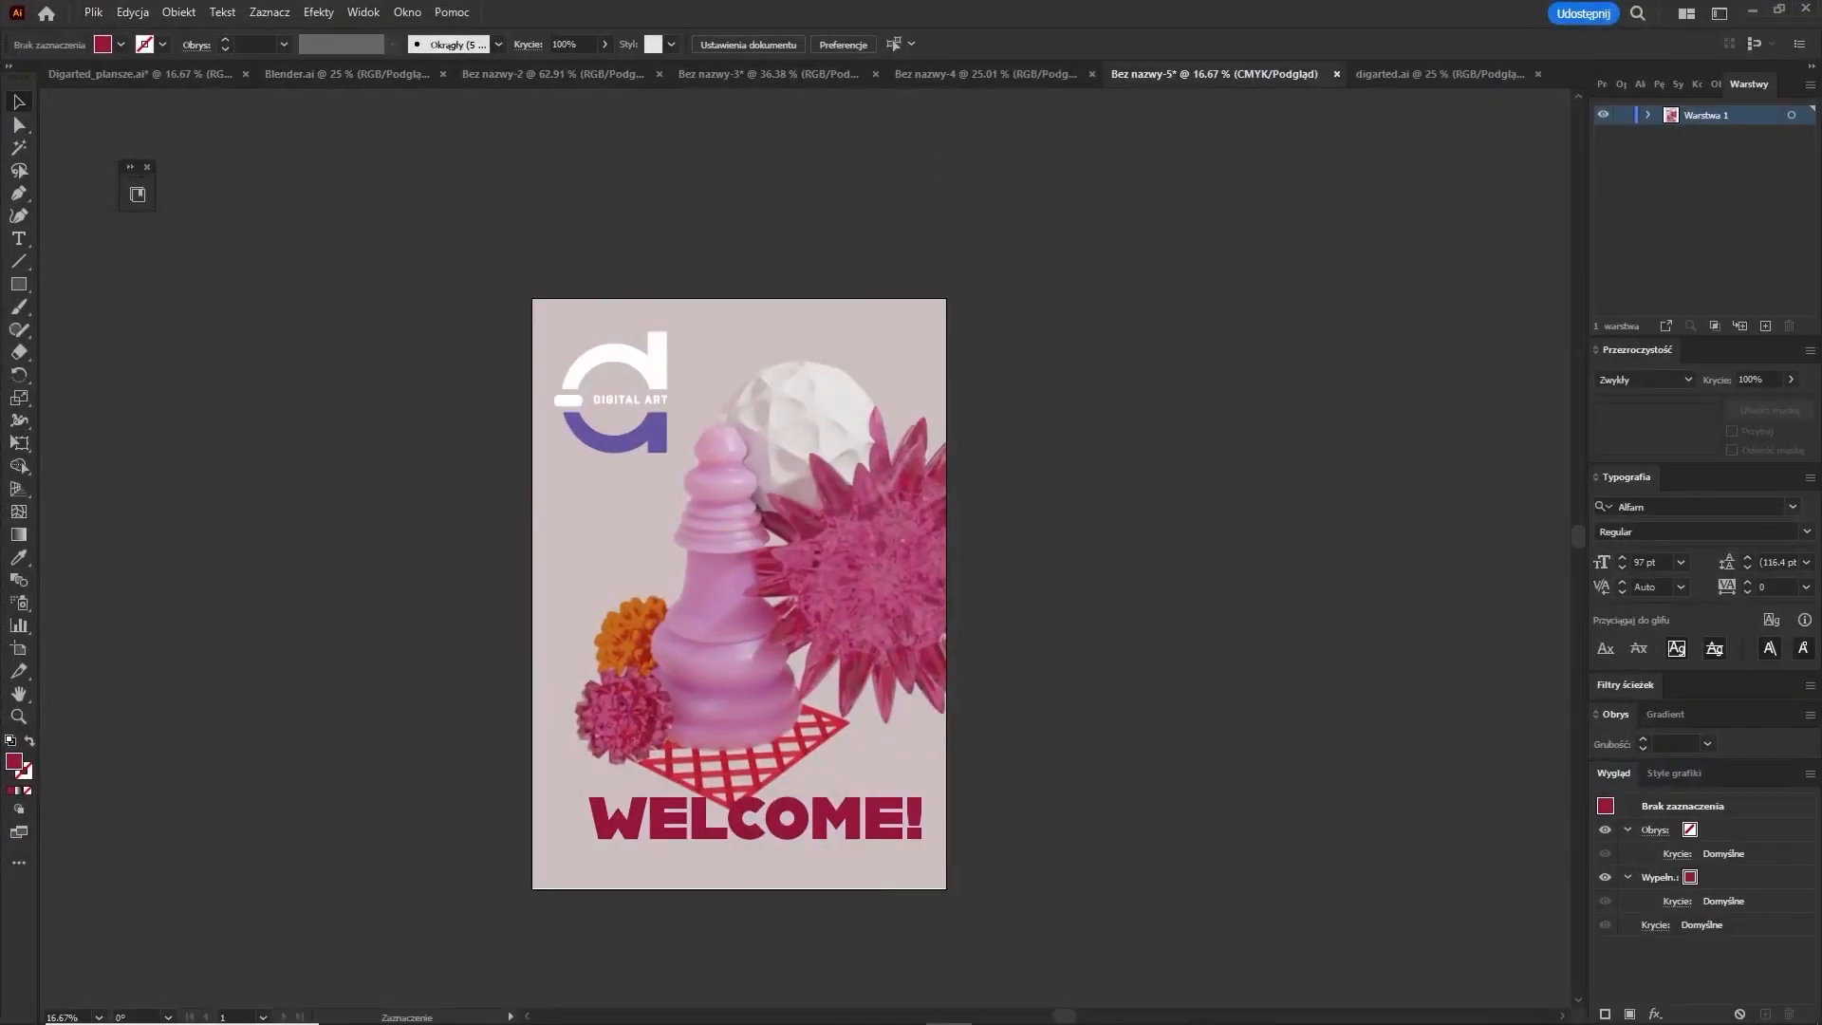
Switch to the Illustrator poster document and delete the old poster.png image and the WELCOME! lettering.
left_click(804, 391)
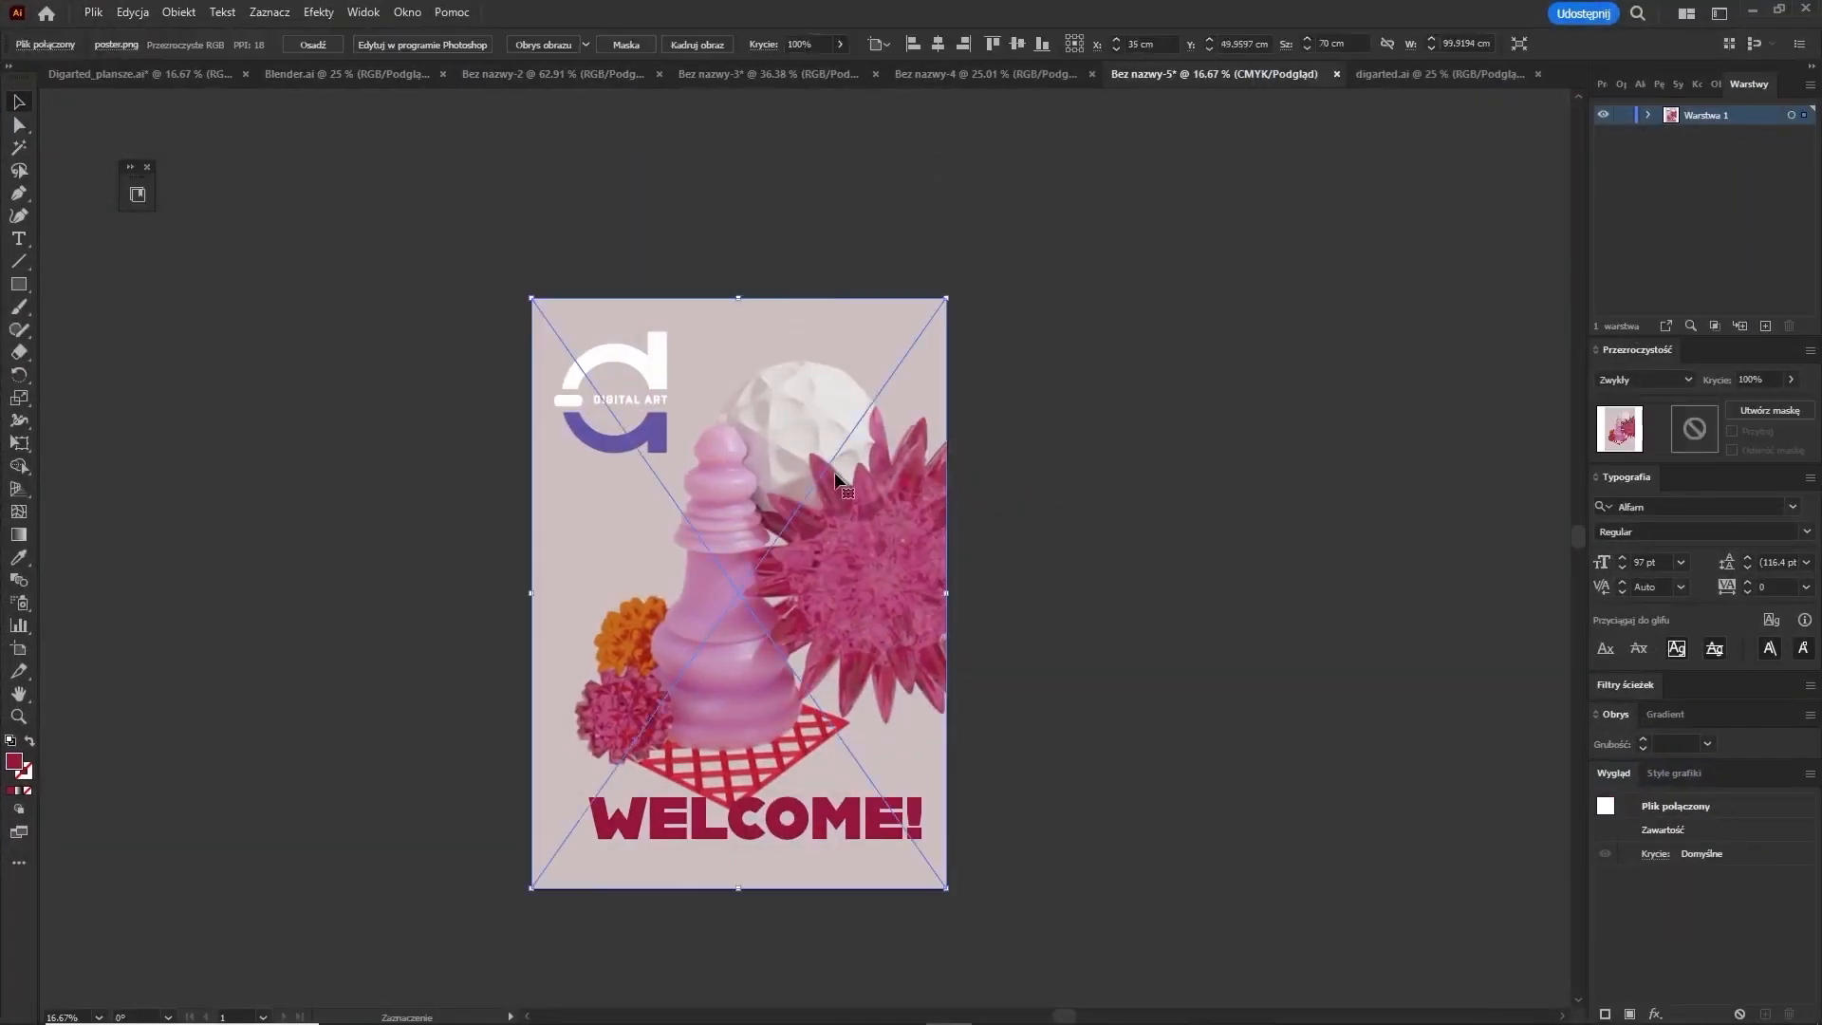
key("Delete")
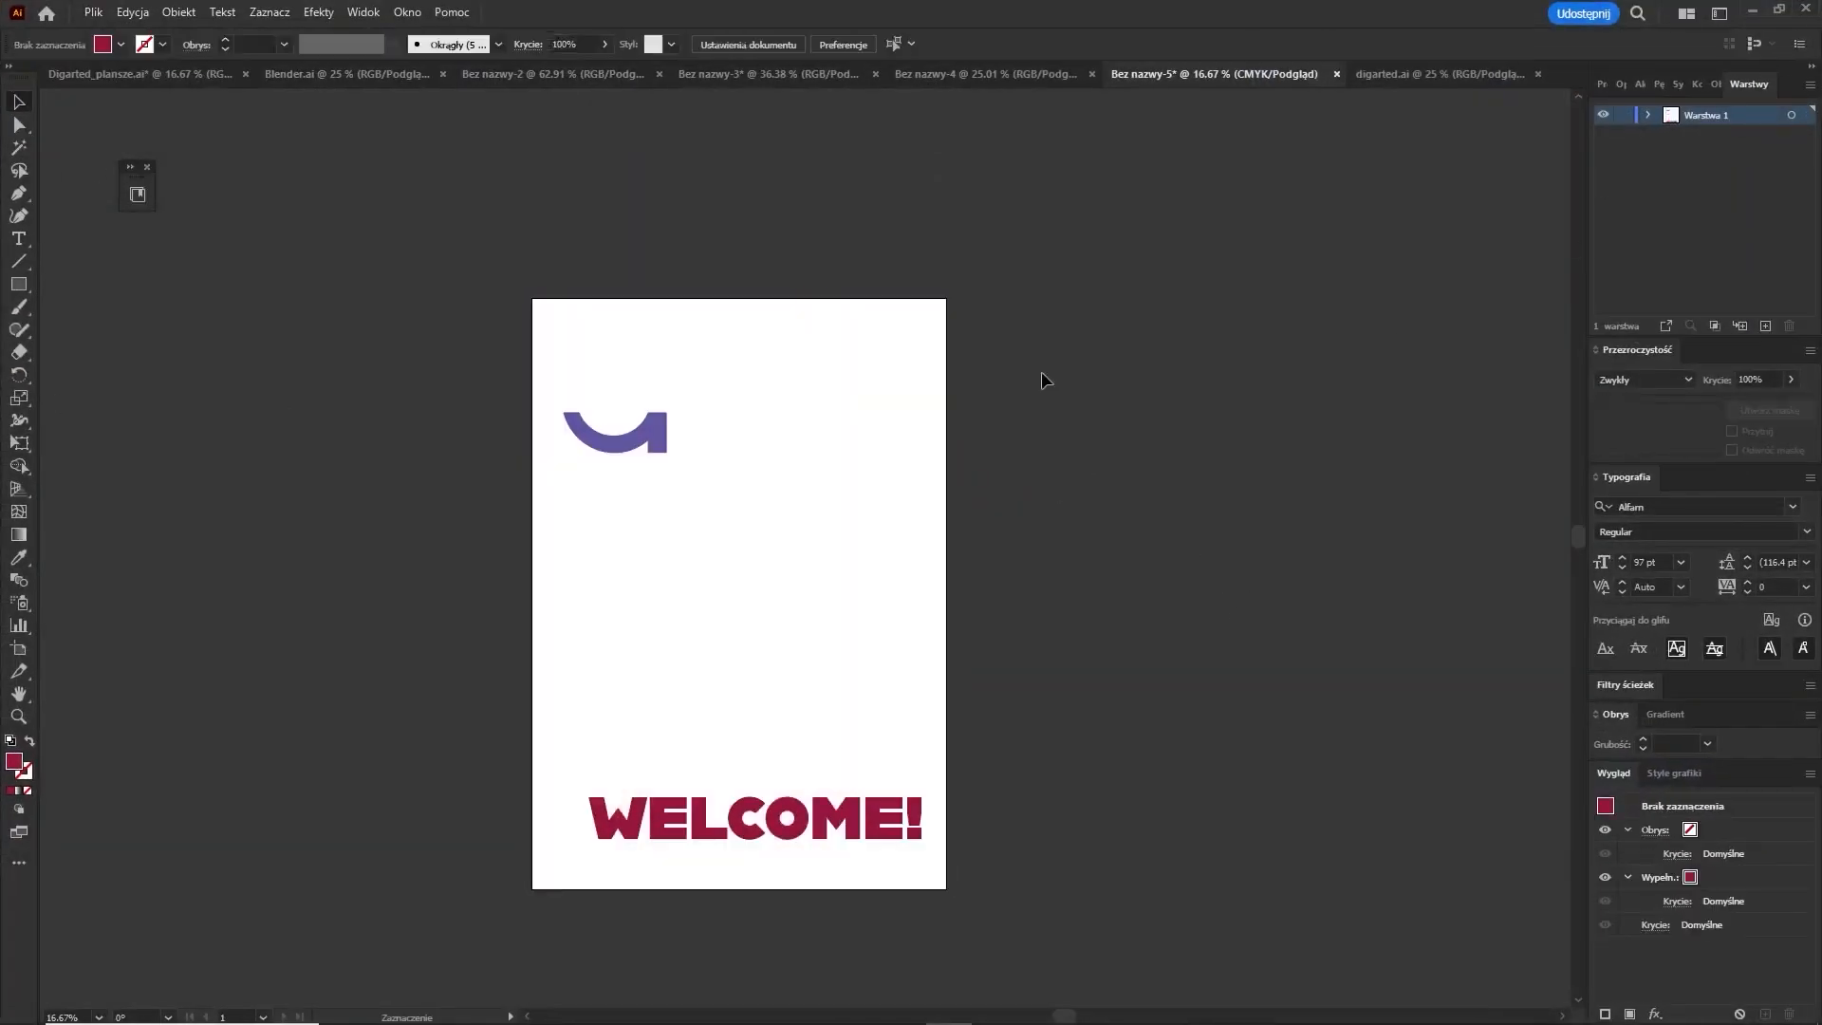
left_click(844, 816)
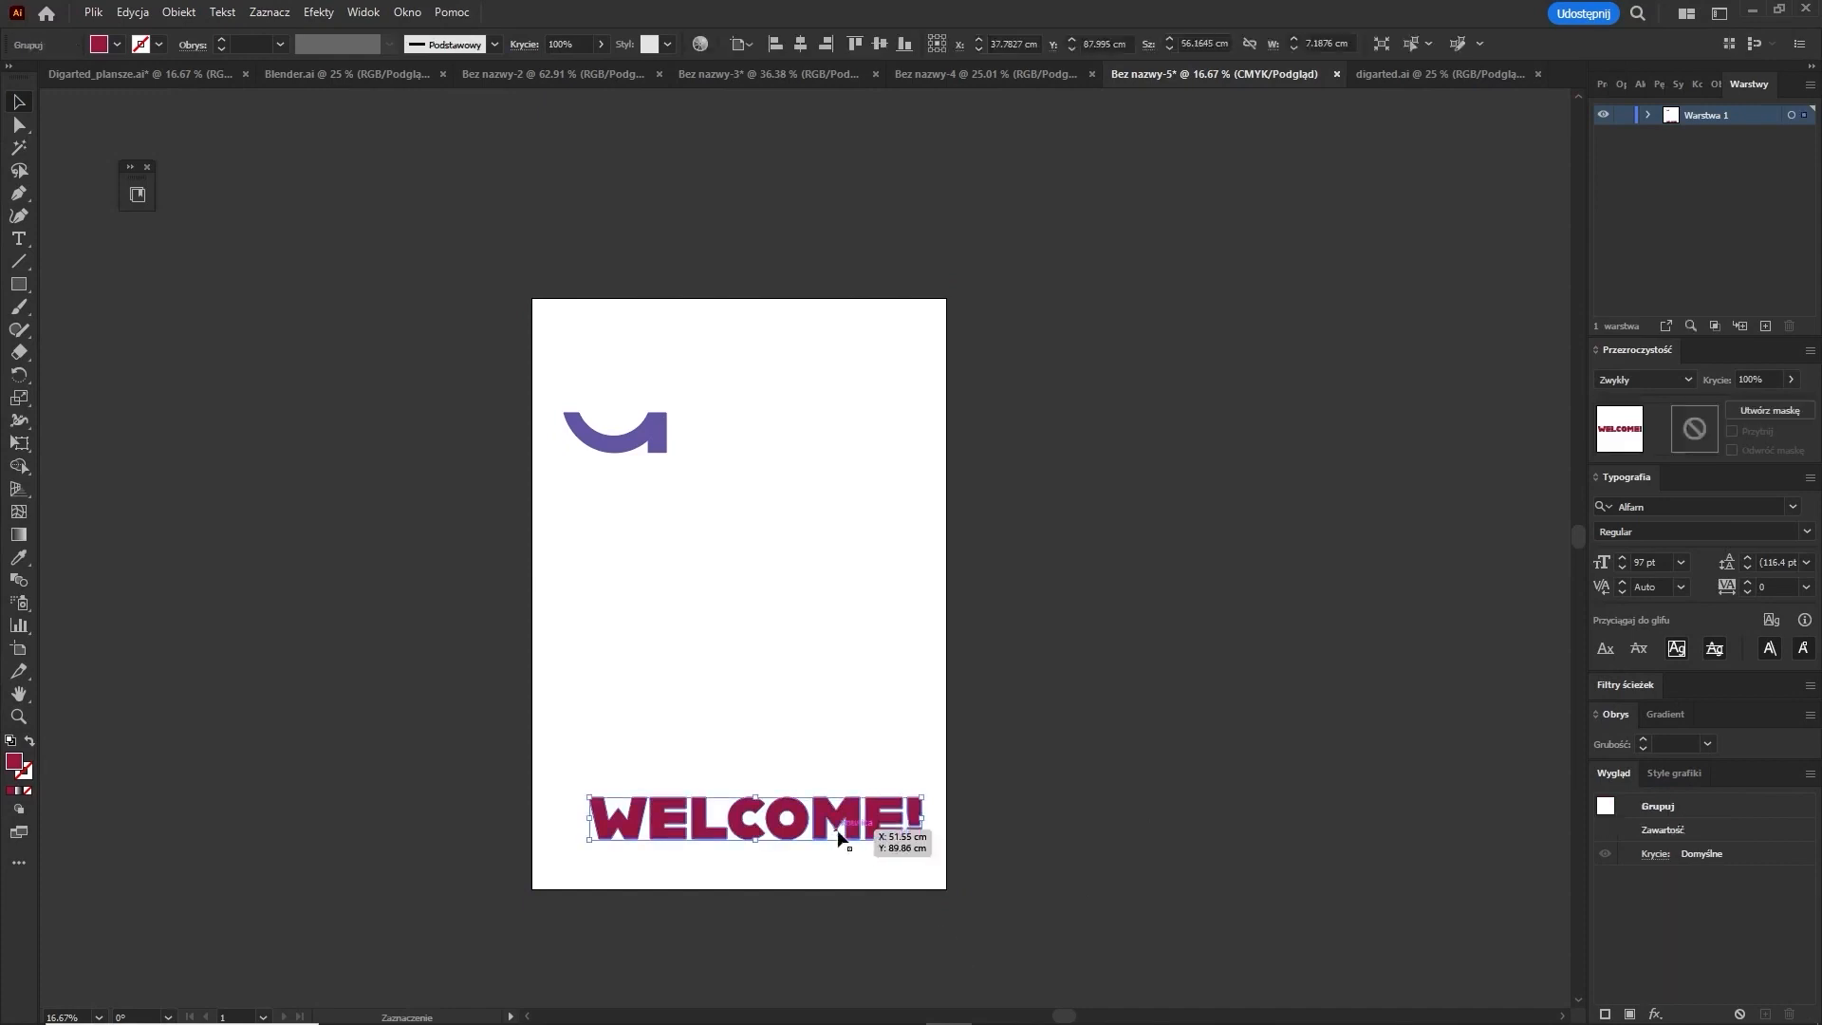
key("Delete")
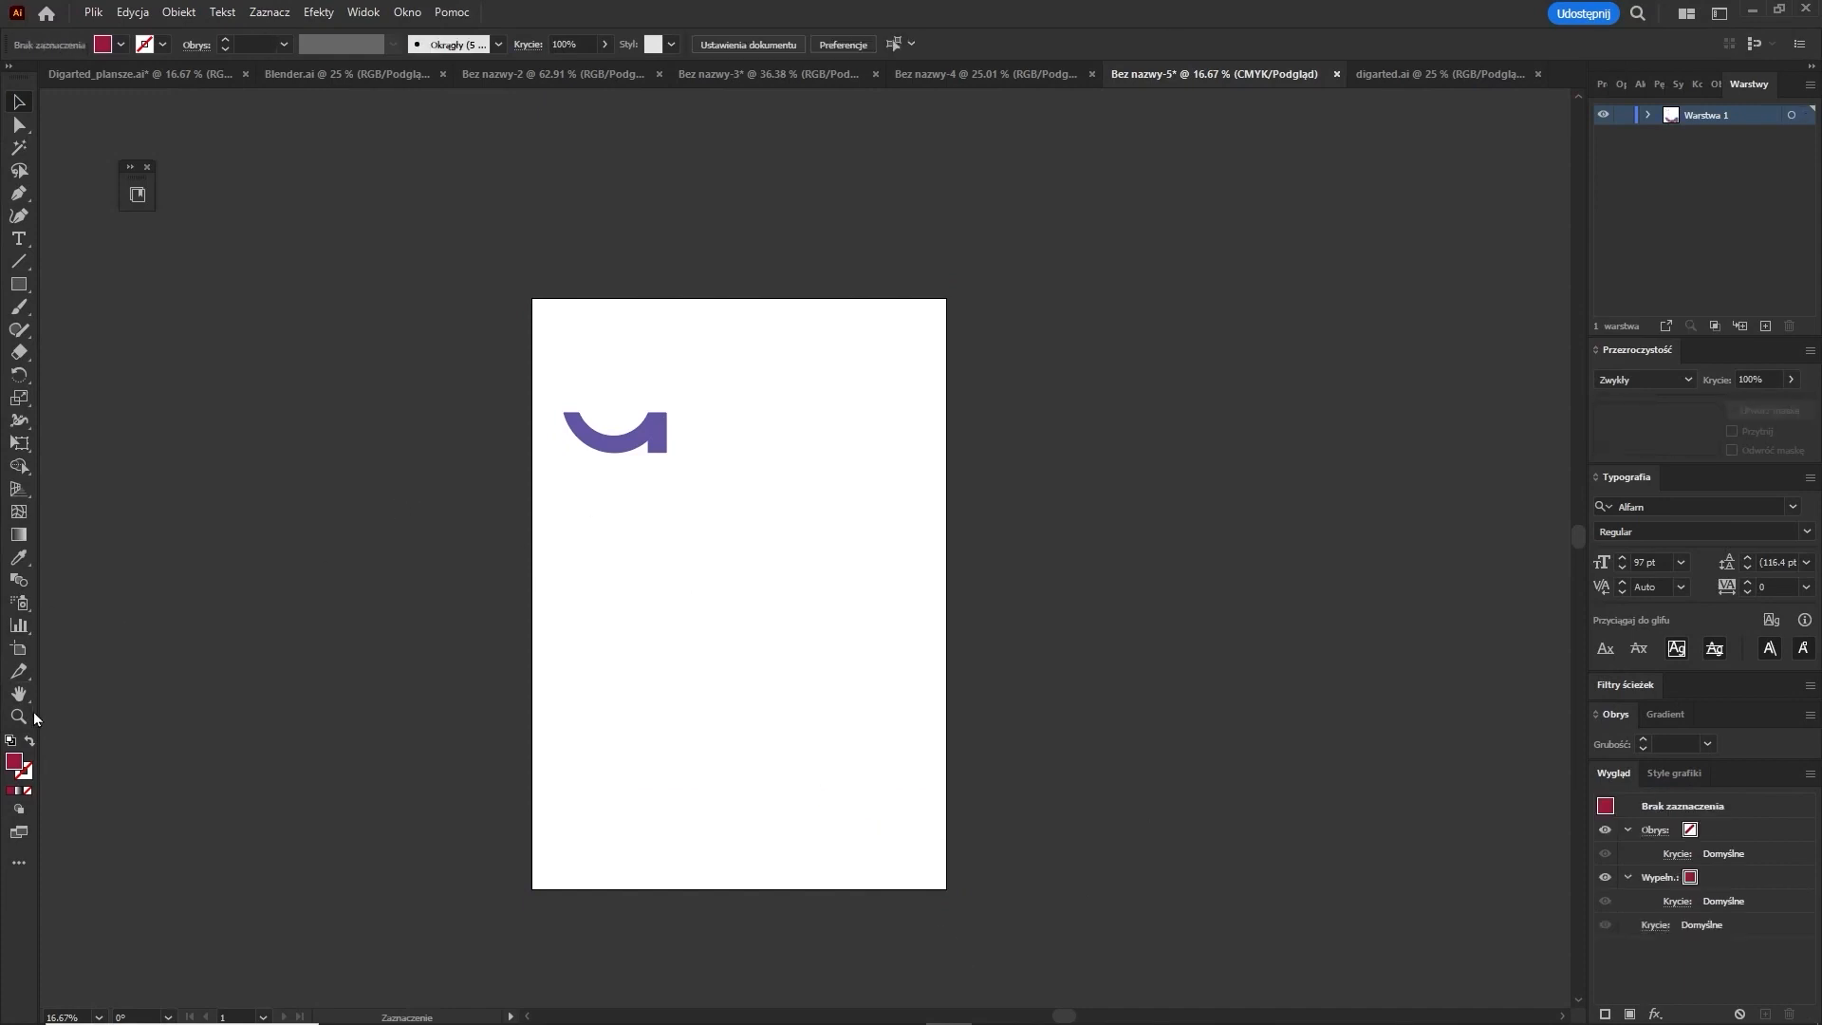
Draw a dark navy 70 × 100 cm rectangle covering the artboard and send it behind the Digital Art logo.
key("m")
mouse_move(532, 299)
left_mouse_down()
mouse_move(939, 797)
mouse_move(946, 889)
left_mouse_up()
key("ctrl+shift+bracketleft")
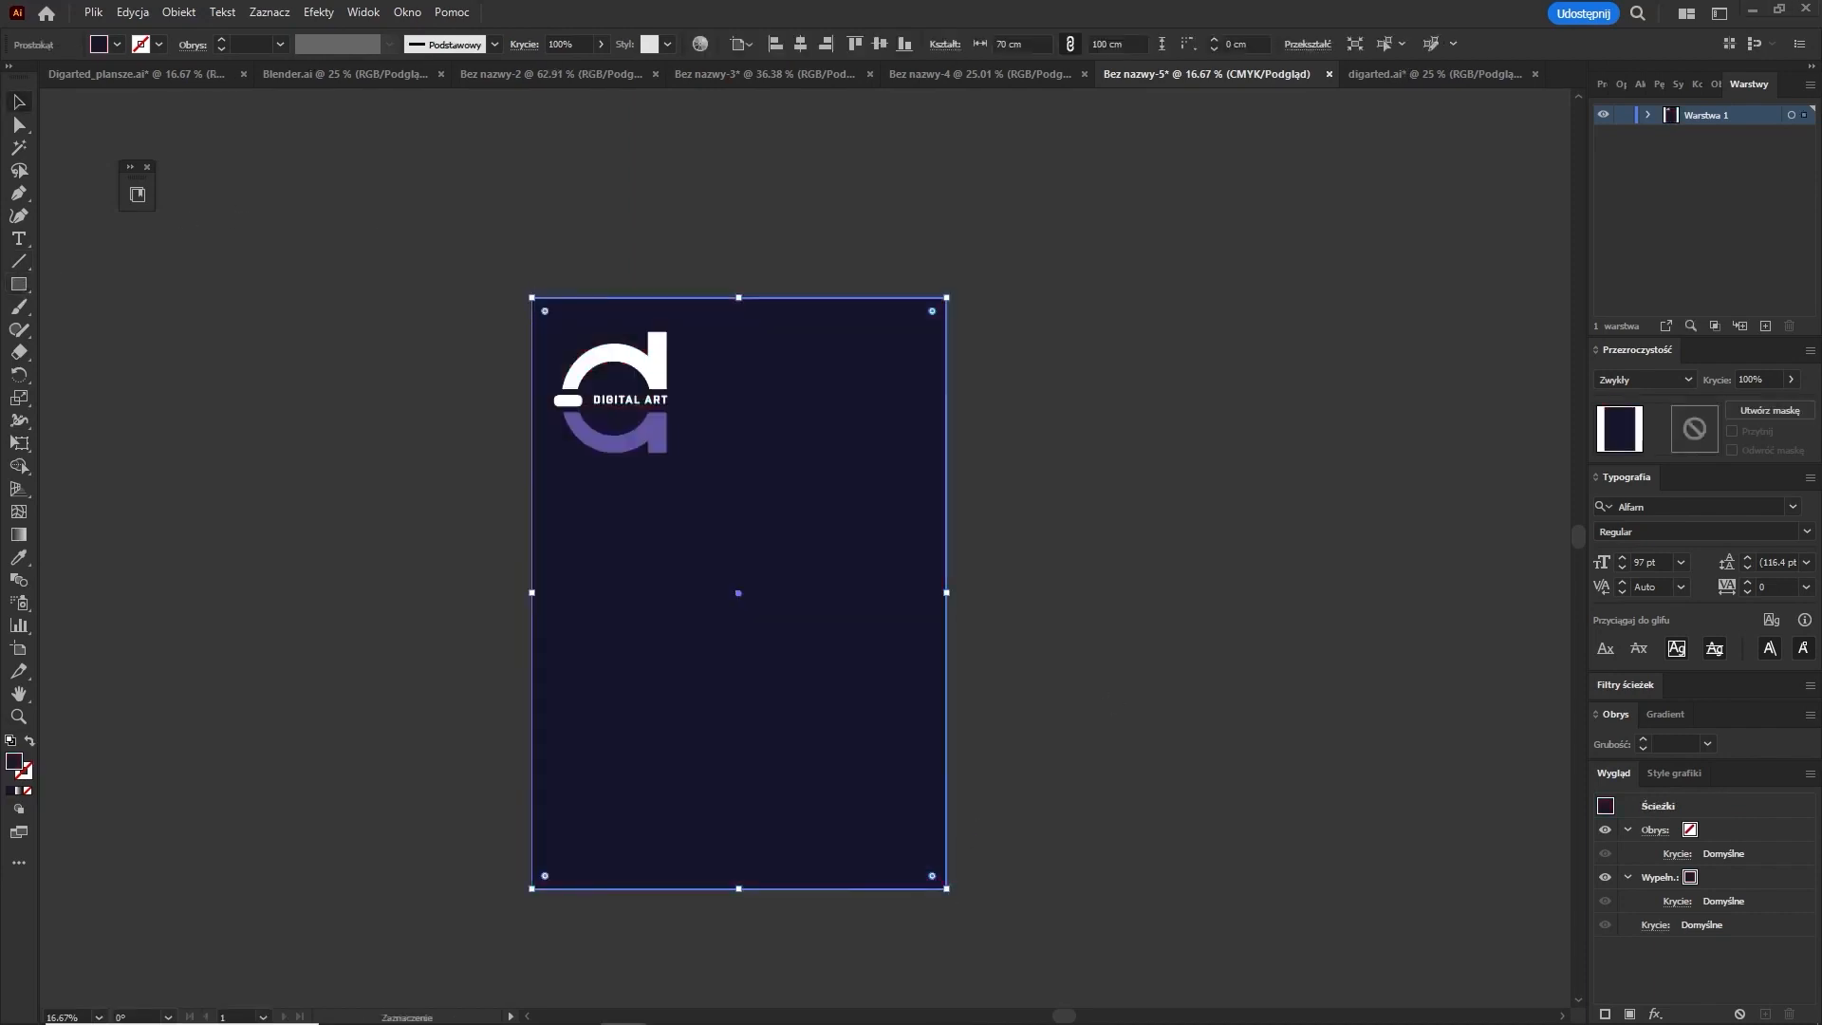
Place poster transparent.png from the renders folder onto the navy artboard.
left_click_drag(0, 118, 323, 122)
left_click_drag(176, 382, 703, 588)
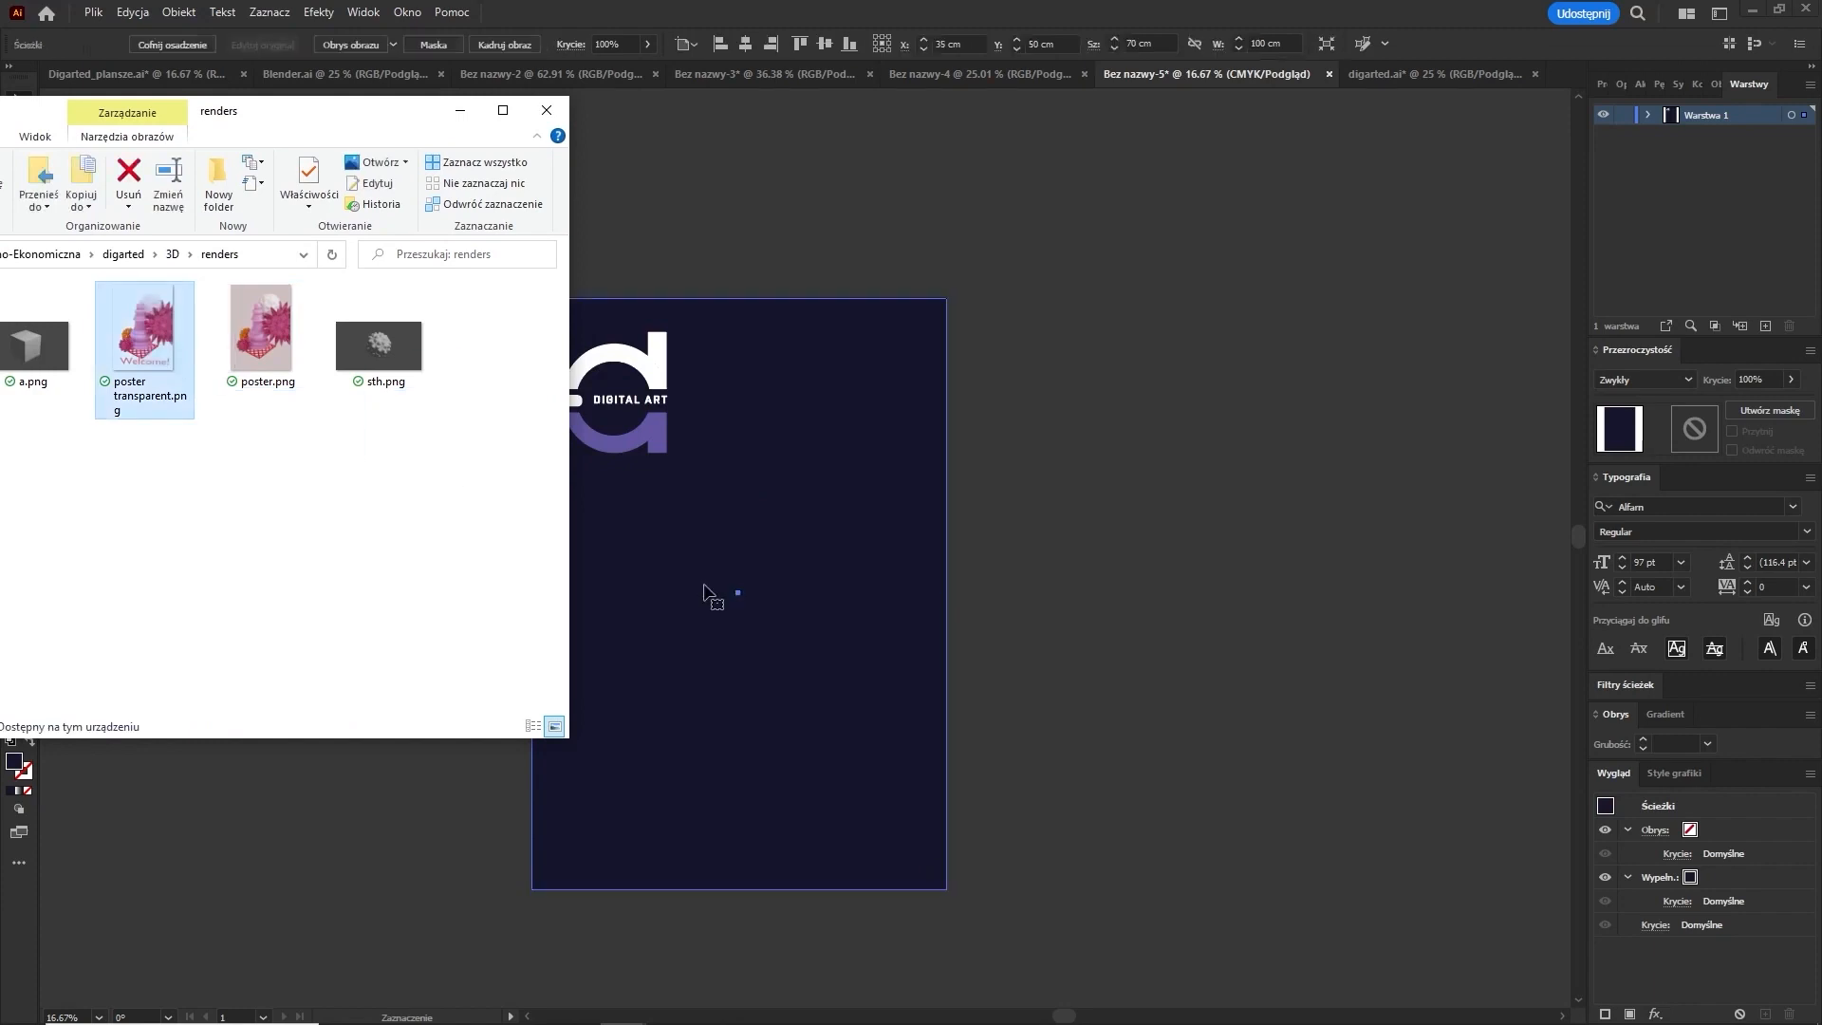
left_click(703, 588)
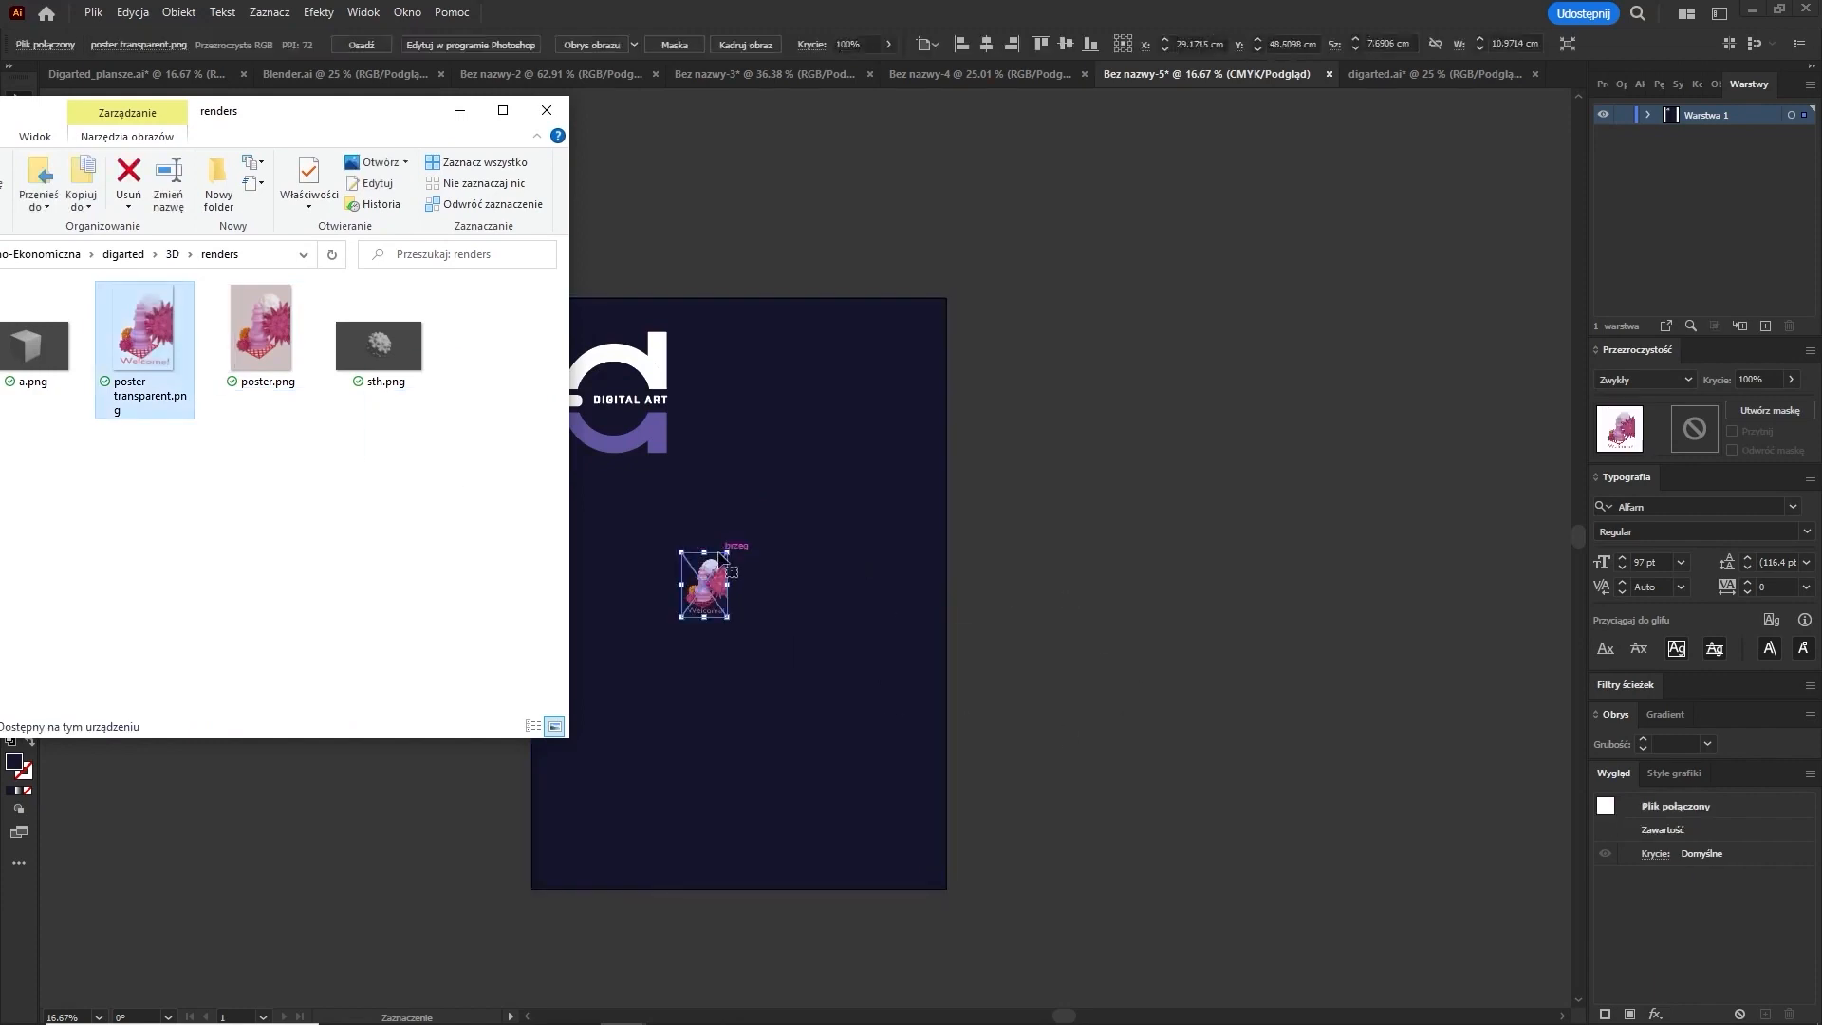
Enlarge the placed render proportionally to the artboard's size, align it over the navy background, and deselect it.
left_click_drag(727, 553, 892, 317)
left_click_drag(834, 481, 662, 453)
left_click_drag(718, 593, 1042, 890)
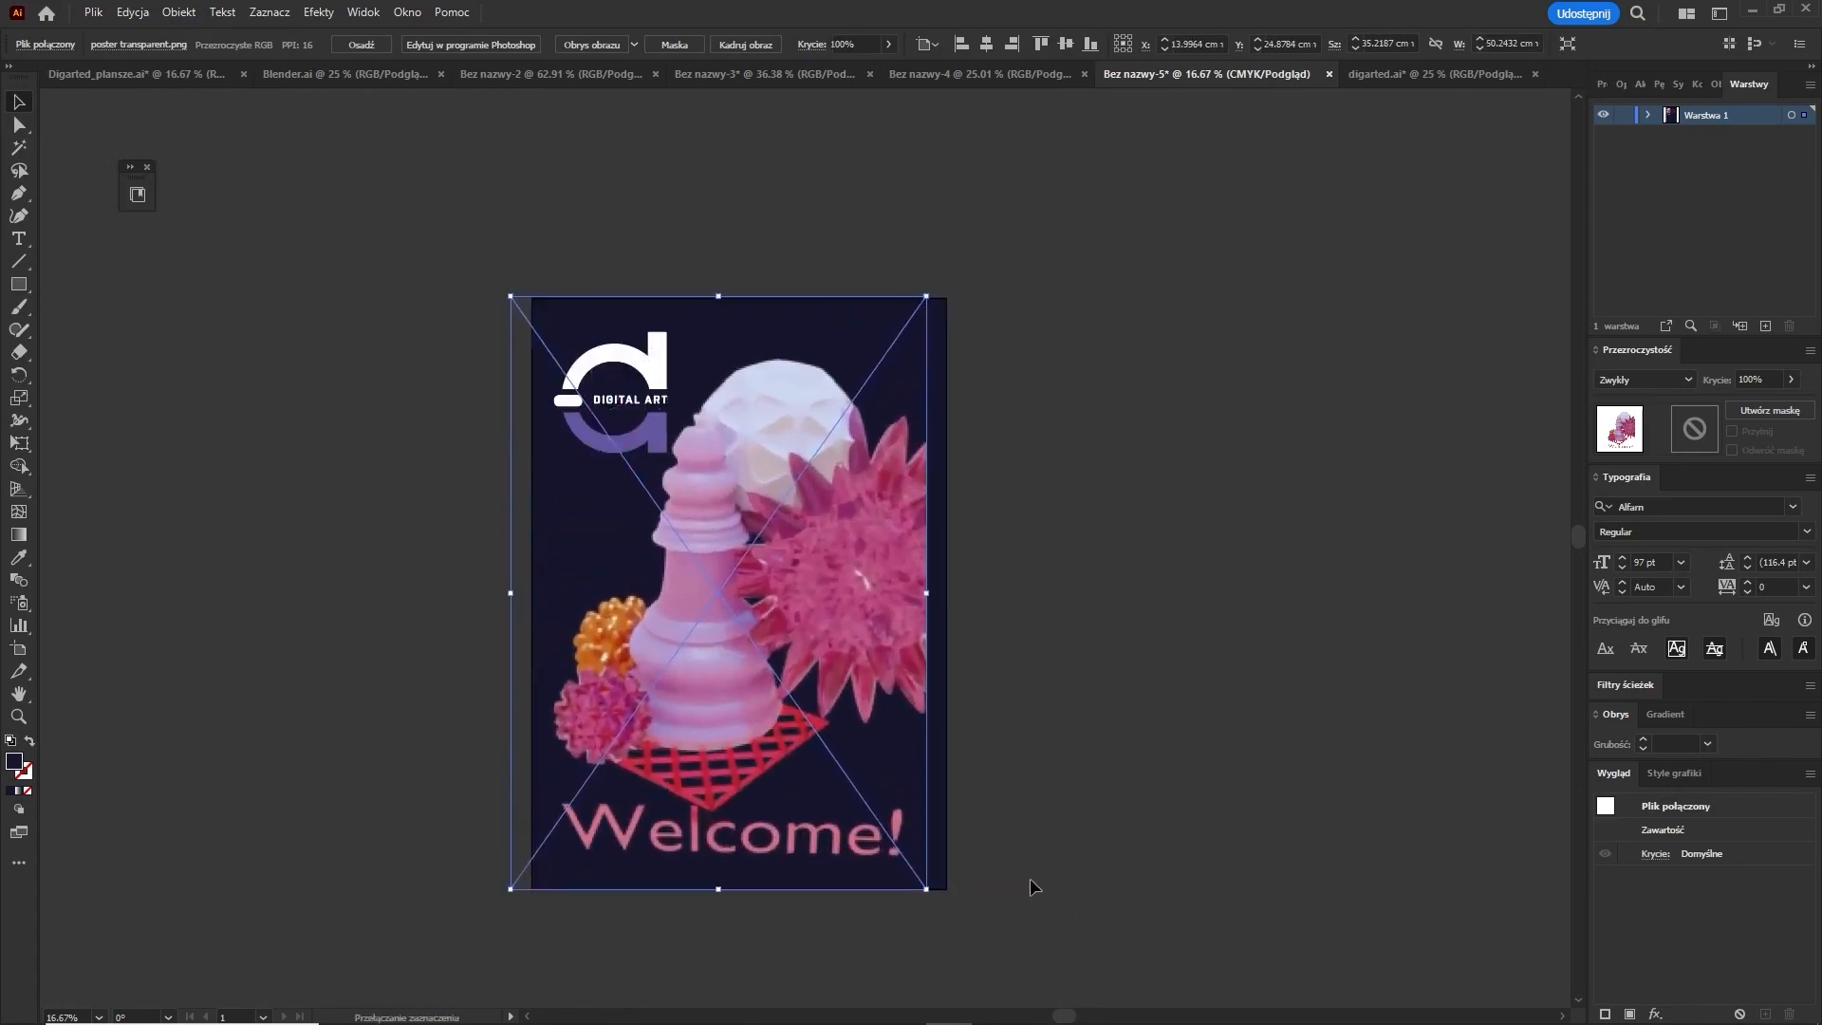
left_click_drag(797, 617, 810, 617)
left_click_drag(810, 621, 821, 613)
left_click(1140, 528)
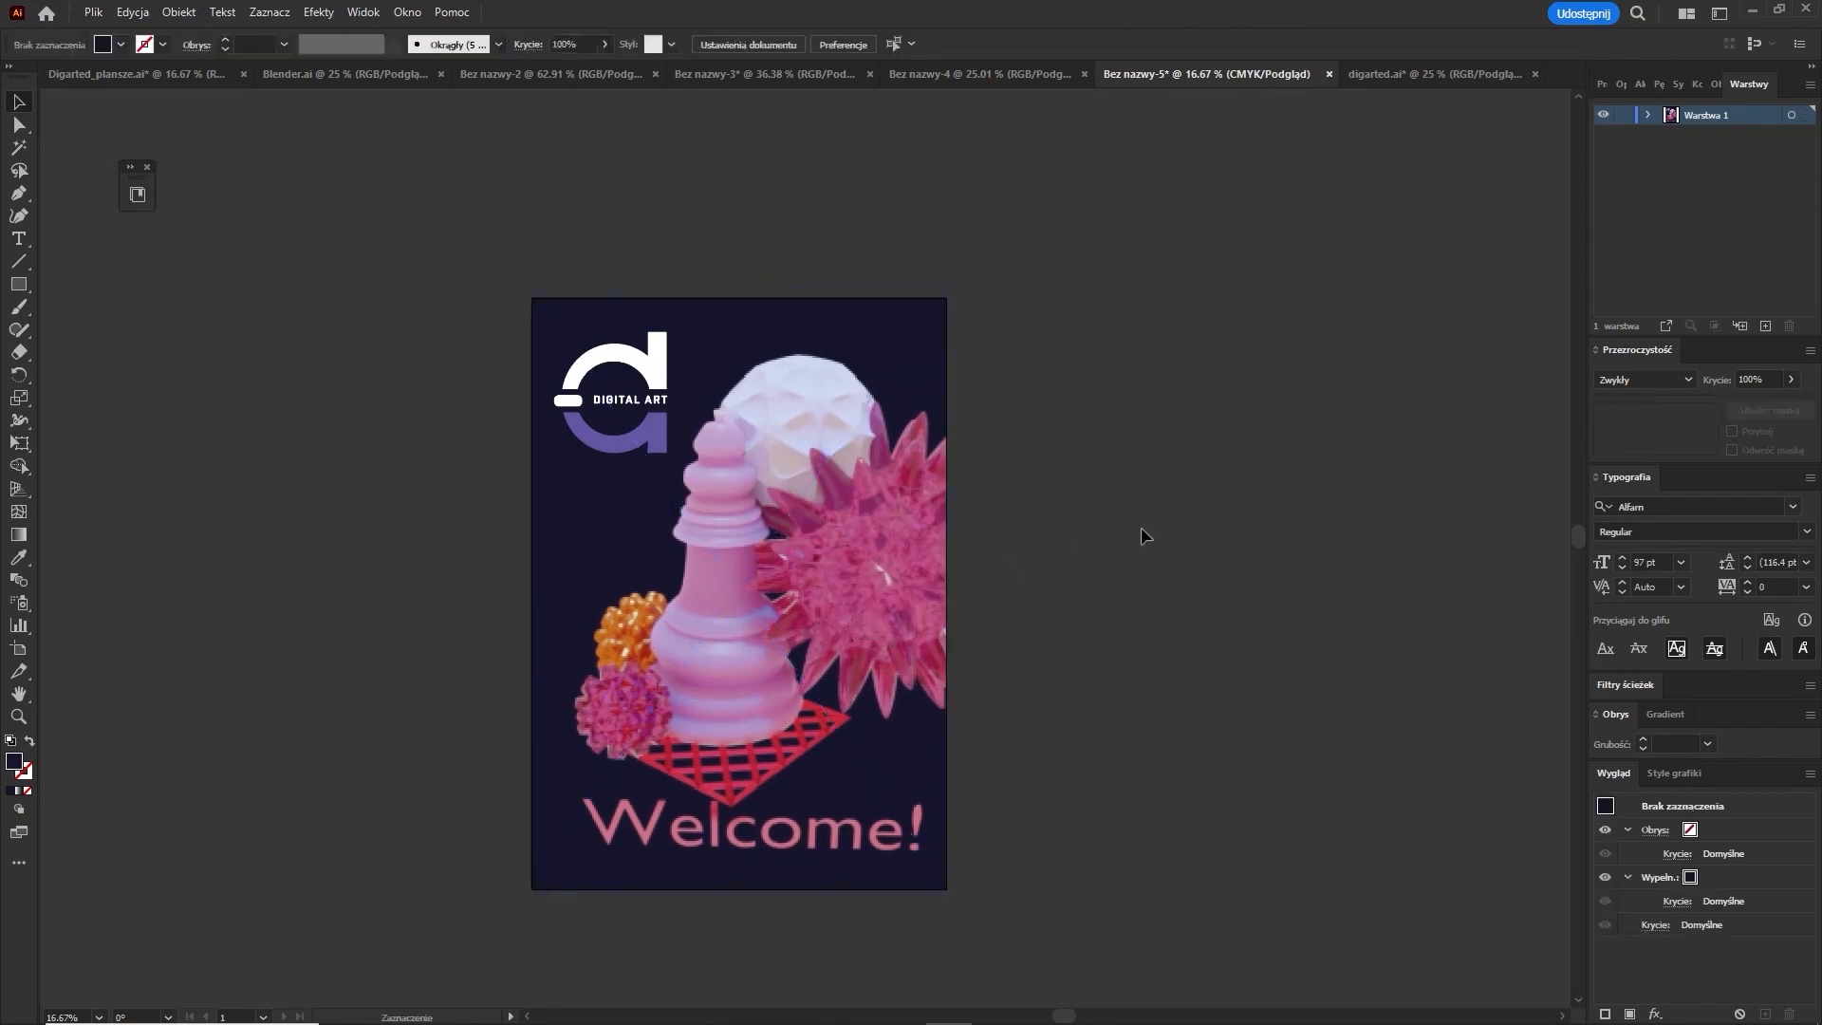
scroll(1142, 533, "down", 3)
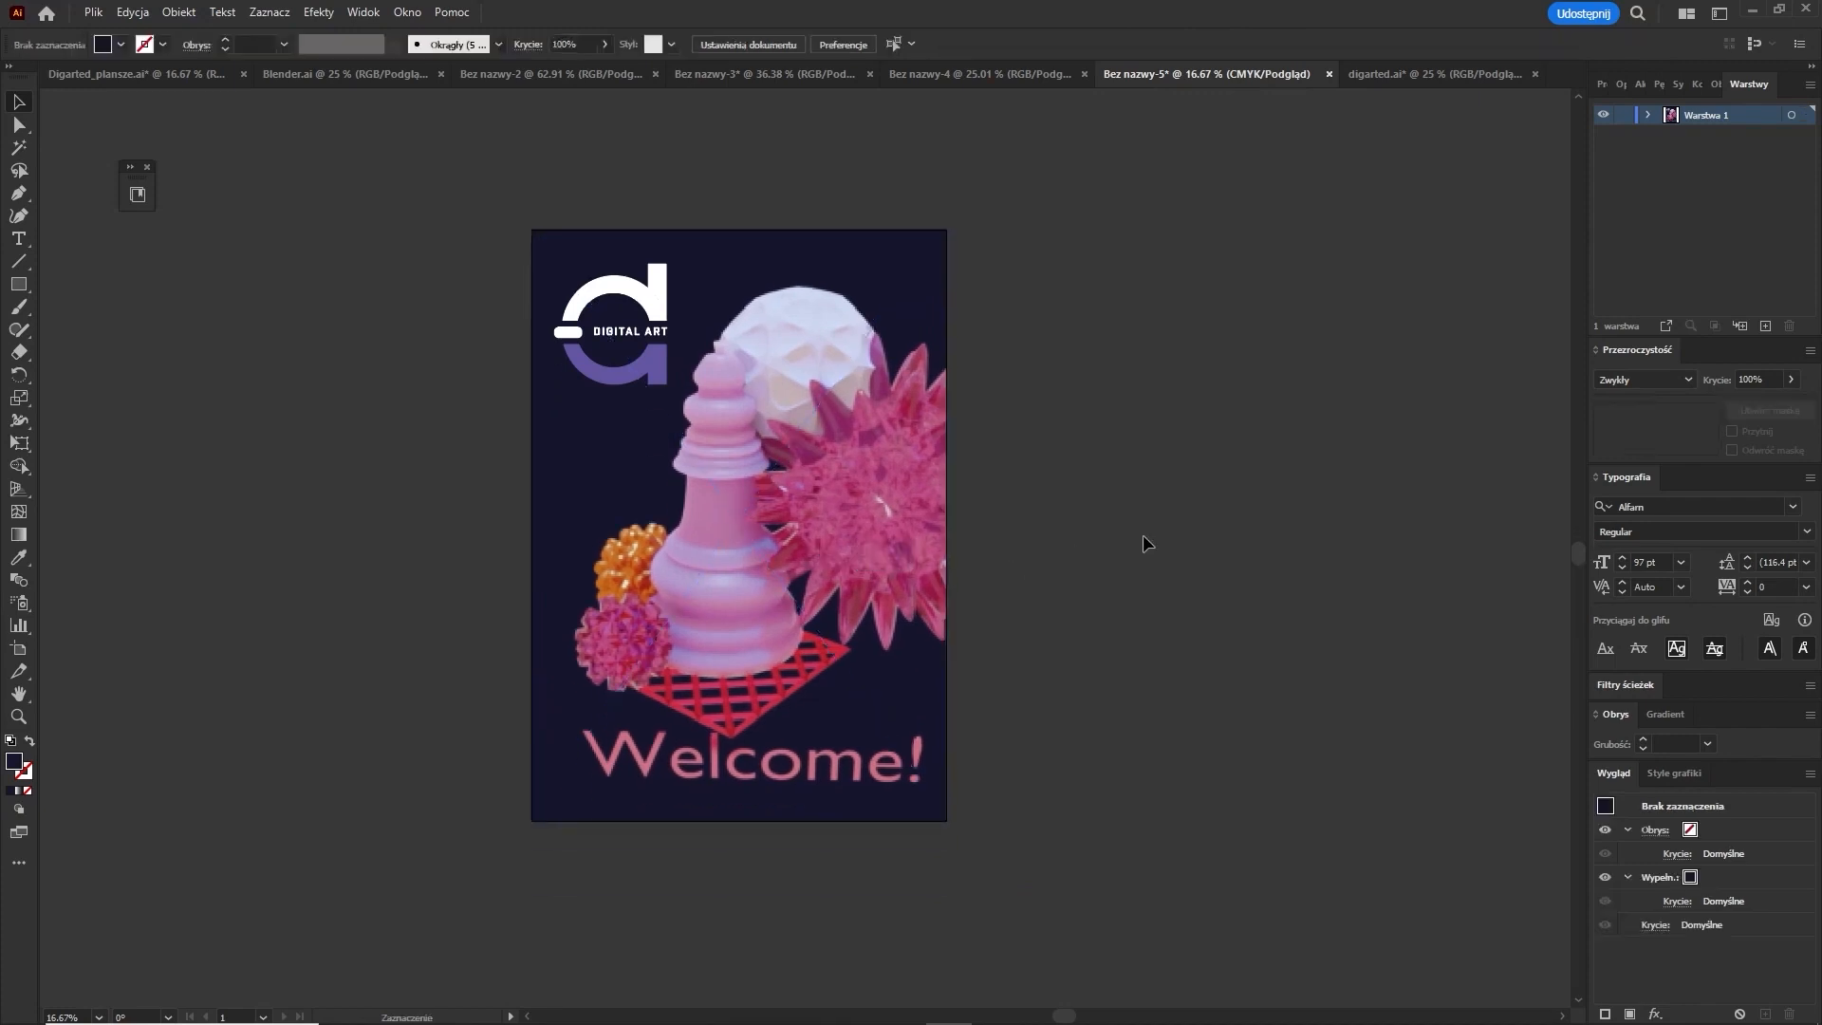